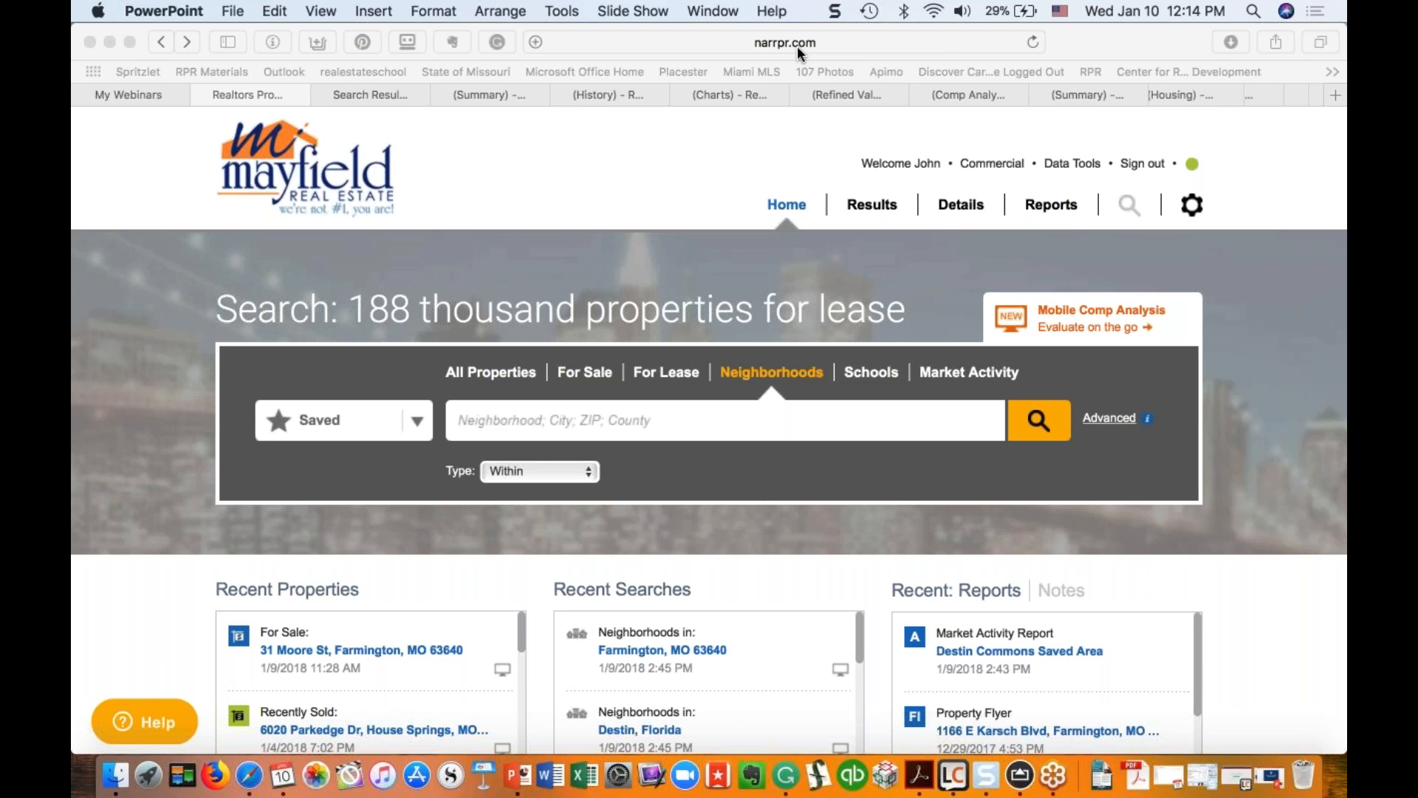
# Step: Circle the Mayfield logo on the RPR home page in magenta and draw an arrow pointing to it
pyautogui.click(811, 38)
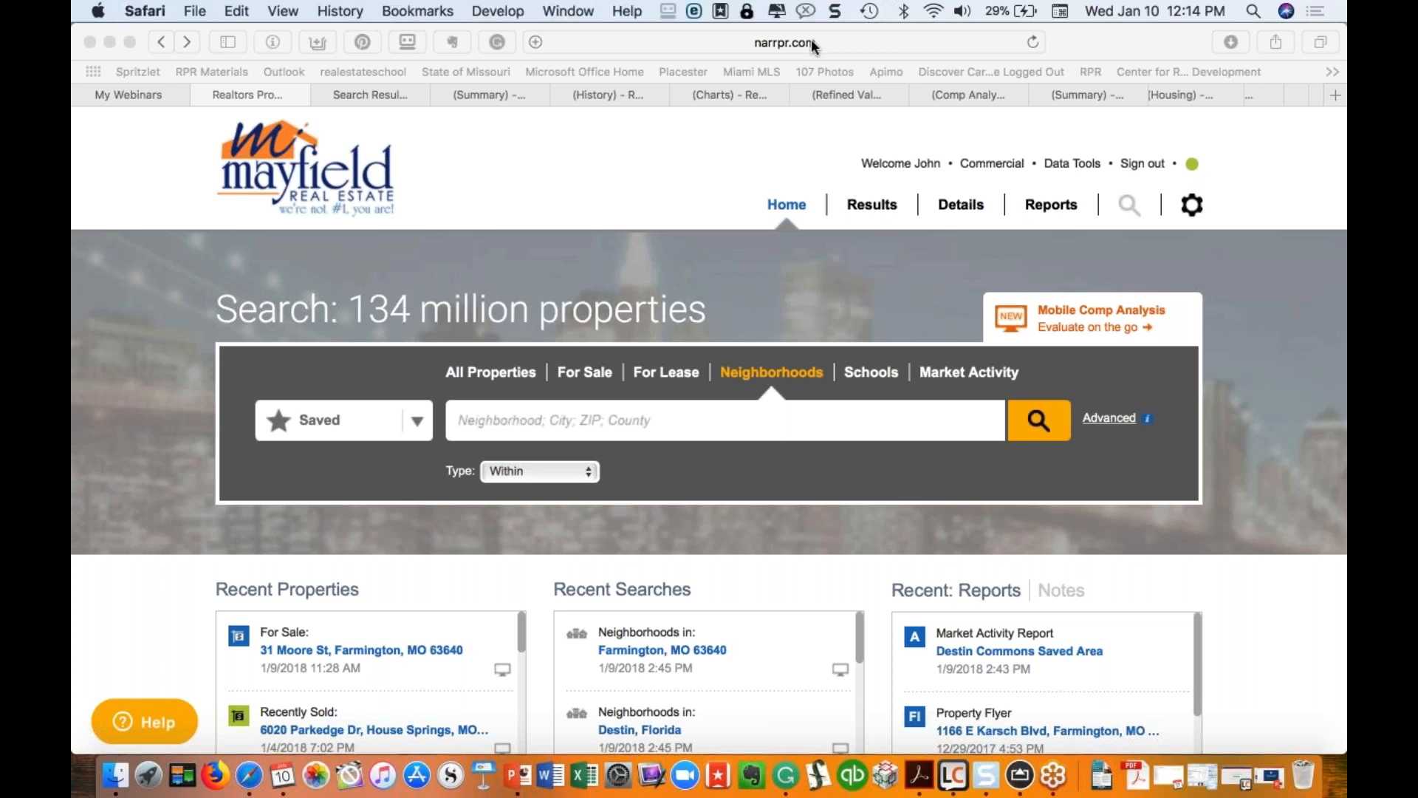
pyautogui.click(461, 175)
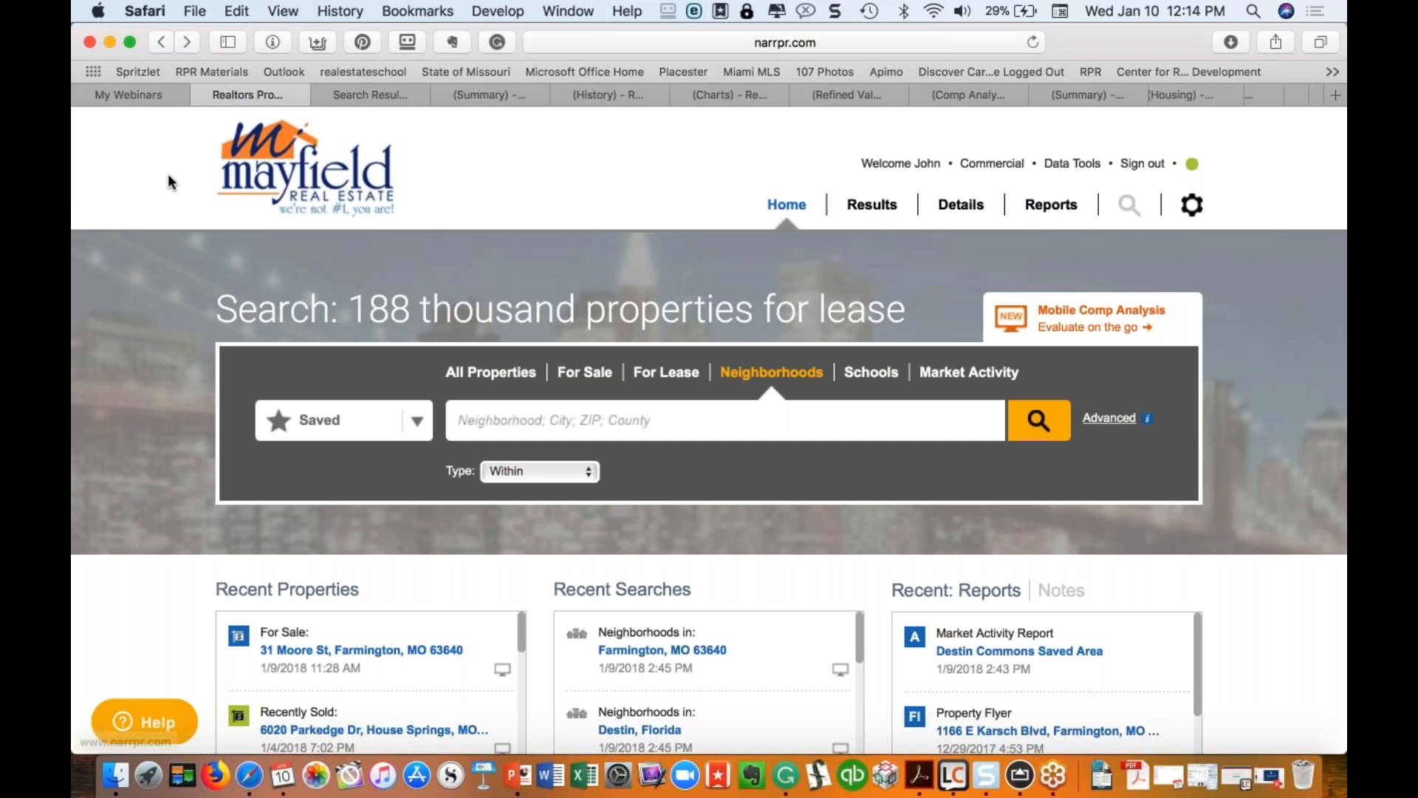
pyautogui.moveTo(264, 113)
pyautogui.mouseDown()
pyautogui.moveTo(198, 159)
pyautogui.moveTo(320, 250)
pyautogui.moveTo(442, 207)
pyautogui.moveTo(378, 122)
pyautogui.mouseUp()
pyautogui.moveTo(465, 170); pyautogui.dragTo(551, 172)
pyautogui.moveTo(436, 173)
pyautogui.mouseDown()
pyautogui.moveTo(441, 155)
pyautogui.moveTo(426, 166)
pyautogui.moveTo(441, 179)
pyautogui.mouseUp()
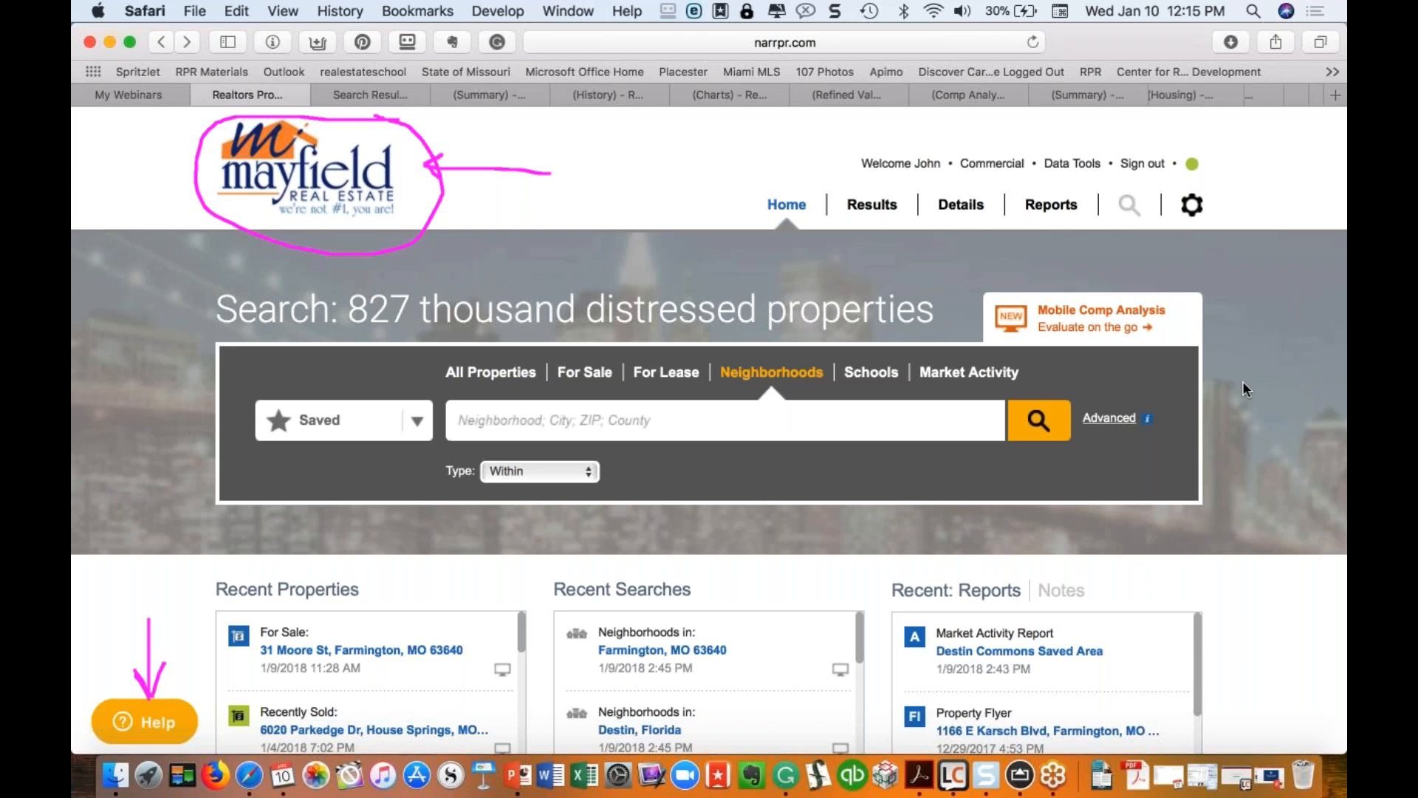
pyautogui.click(1319, 381)
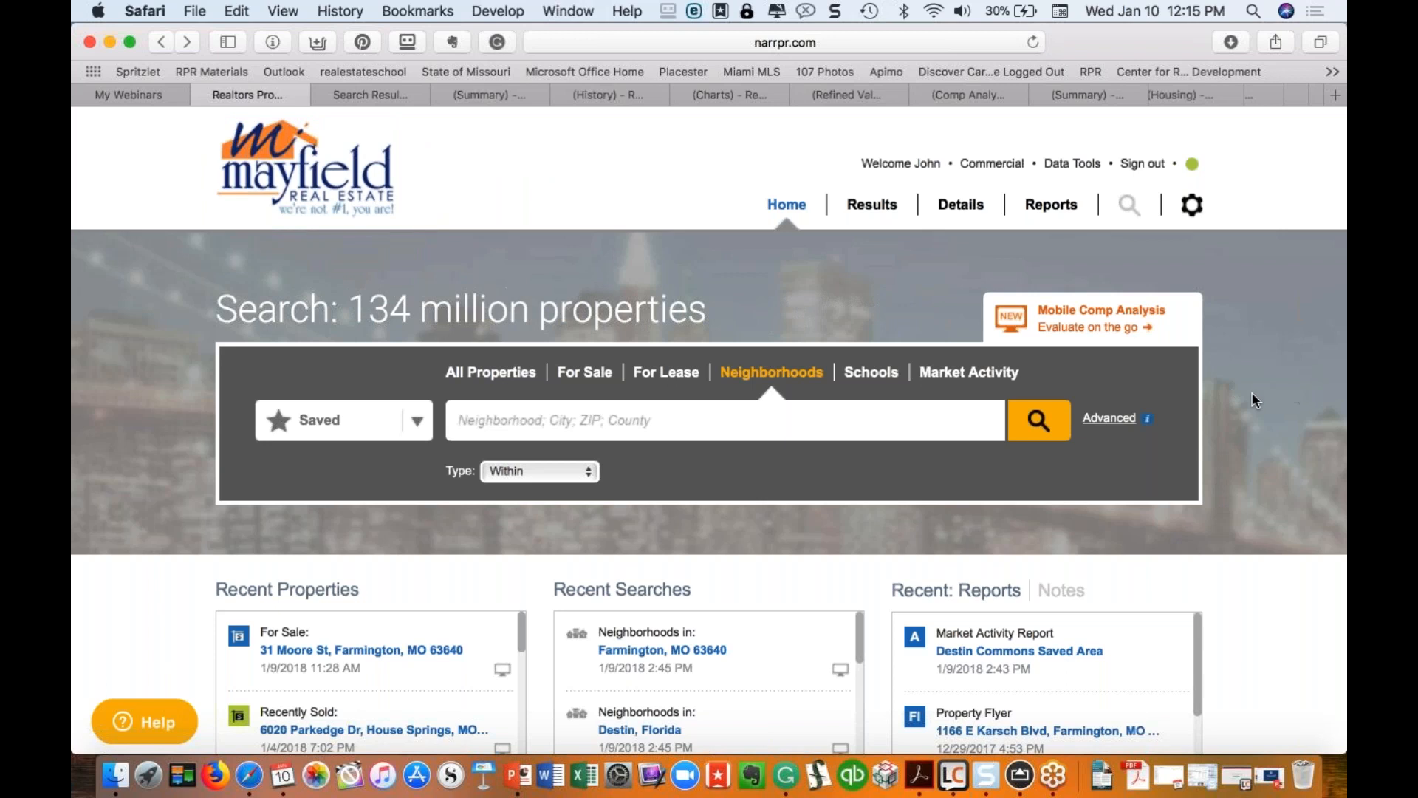
# Step: Scroll down to the footer and back to the top, then circle the main search panel
pyautogui.scroll(-10, 1225, 585)
pyautogui.scroll(-5, 1226, 594)
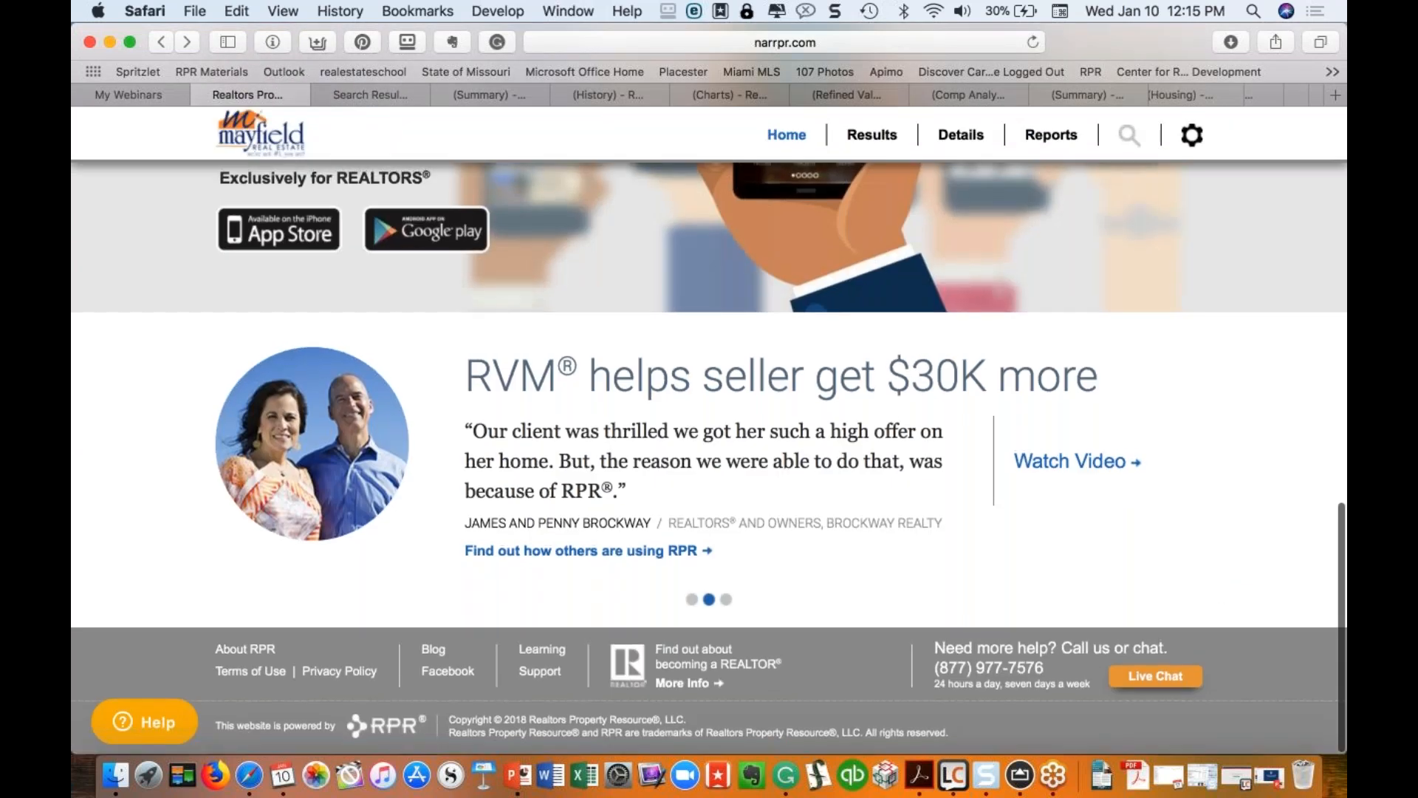
pyautogui.scroll(15, 1111, 547)
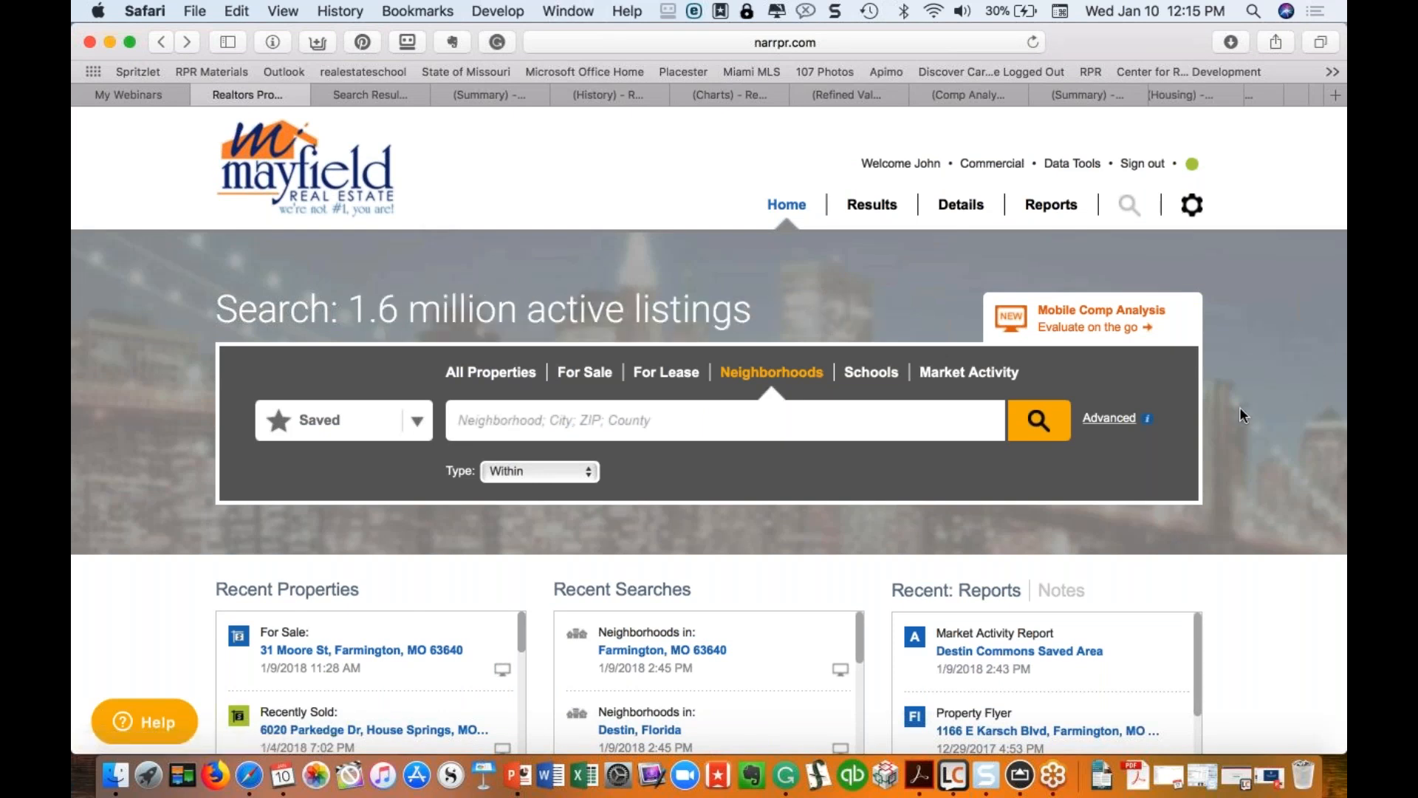
pyautogui.moveTo(617, 229)
pyautogui.mouseDown()
pyautogui.moveTo(153, 382)
pyautogui.moveTo(507, 579)
pyautogui.moveTo(833, 634)
pyautogui.moveTo(1231, 350)
pyautogui.moveTo(1071, 215)
pyautogui.moveTo(540, 229)
pyautogui.moveTo(566, 220)
pyautogui.mouseUp()
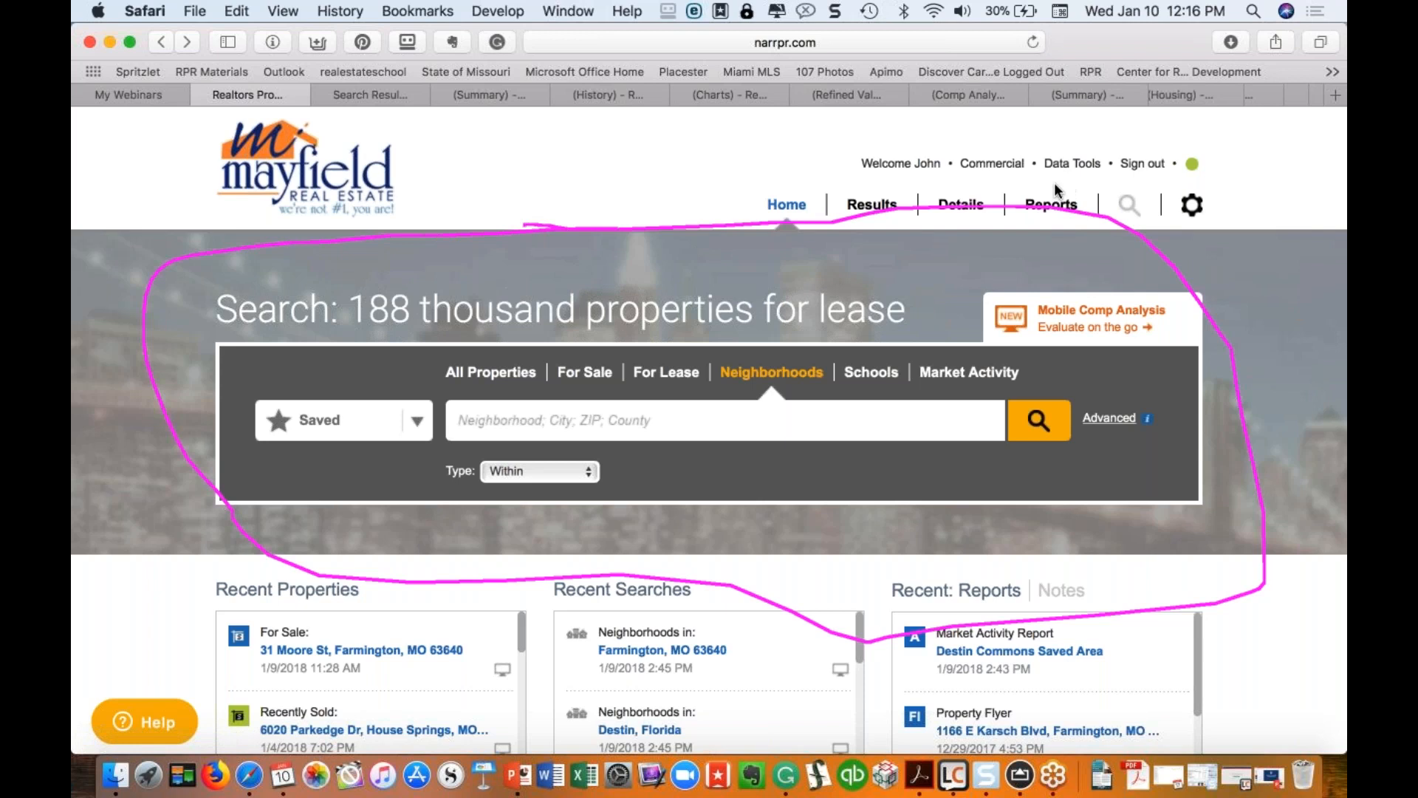
pyautogui.moveTo(1048, 223)
pyautogui.mouseDown()
pyautogui.moveTo(1075, 168)
pyautogui.moveTo(1016, 183)
pyautogui.mouseUp()
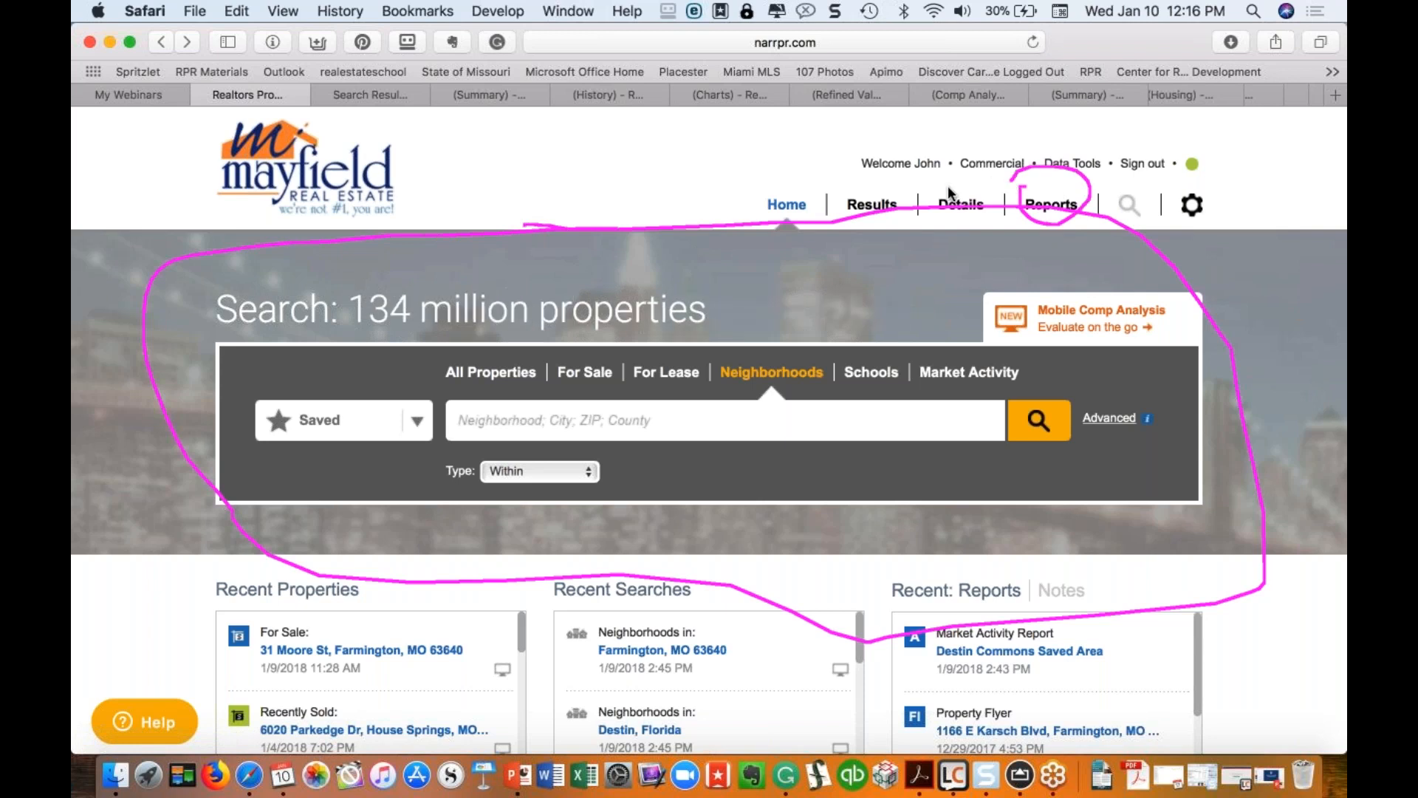
pyautogui.moveTo(852, 166)
pyautogui.mouseDown()
pyautogui.moveTo(878, 223)
pyautogui.moveTo(968, 185)
pyautogui.moveTo(970, 217)
pyautogui.mouseUp()
pyautogui.click(797, 186)
pyautogui.moveTo(765, 179)
pyautogui.mouseDown()
pyautogui.moveTo(817, 199)
pyautogui.moveTo(760, 180)
pyautogui.mouseUp()
pyautogui.moveTo(730, 275)
pyautogui.mouseDown()
pyautogui.moveTo(440, 260)
pyautogui.moveTo(263, 437)
pyautogui.moveTo(292, 452)
pyautogui.mouseUp()
pyautogui.moveTo(812, 552)
pyautogui.mouseDown()
pyautogui.moveTo(1224, 419)
pyautogui.moveTo(986, 350)
pyautogui.moveTo(632, 282)
pyautogui.mouseUp()
pyautogui.moveTo(1215, 208); pyautogui.dragTo(1191, 185)
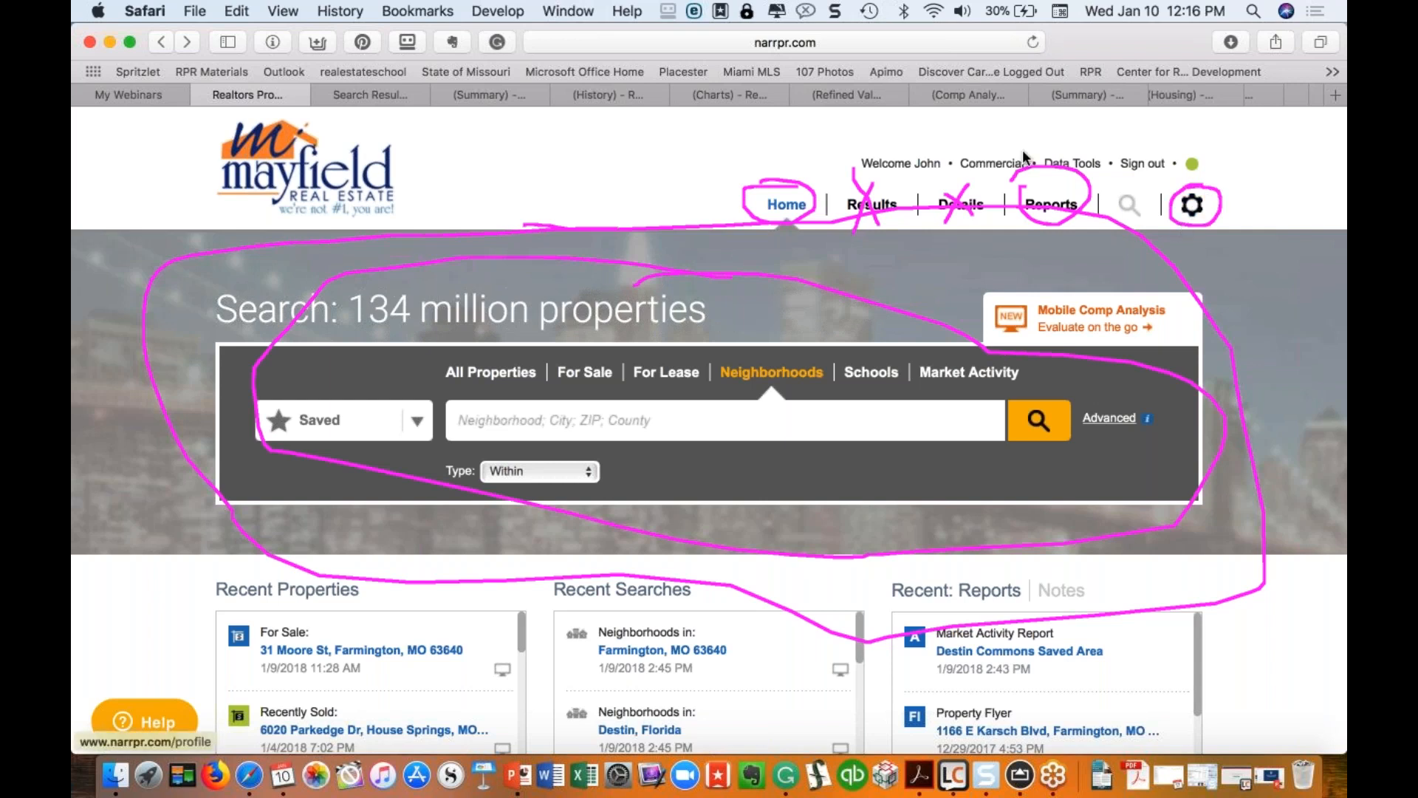
pyautogui.moveTo(951, 146); pyautogui.dragTo(995, 180)
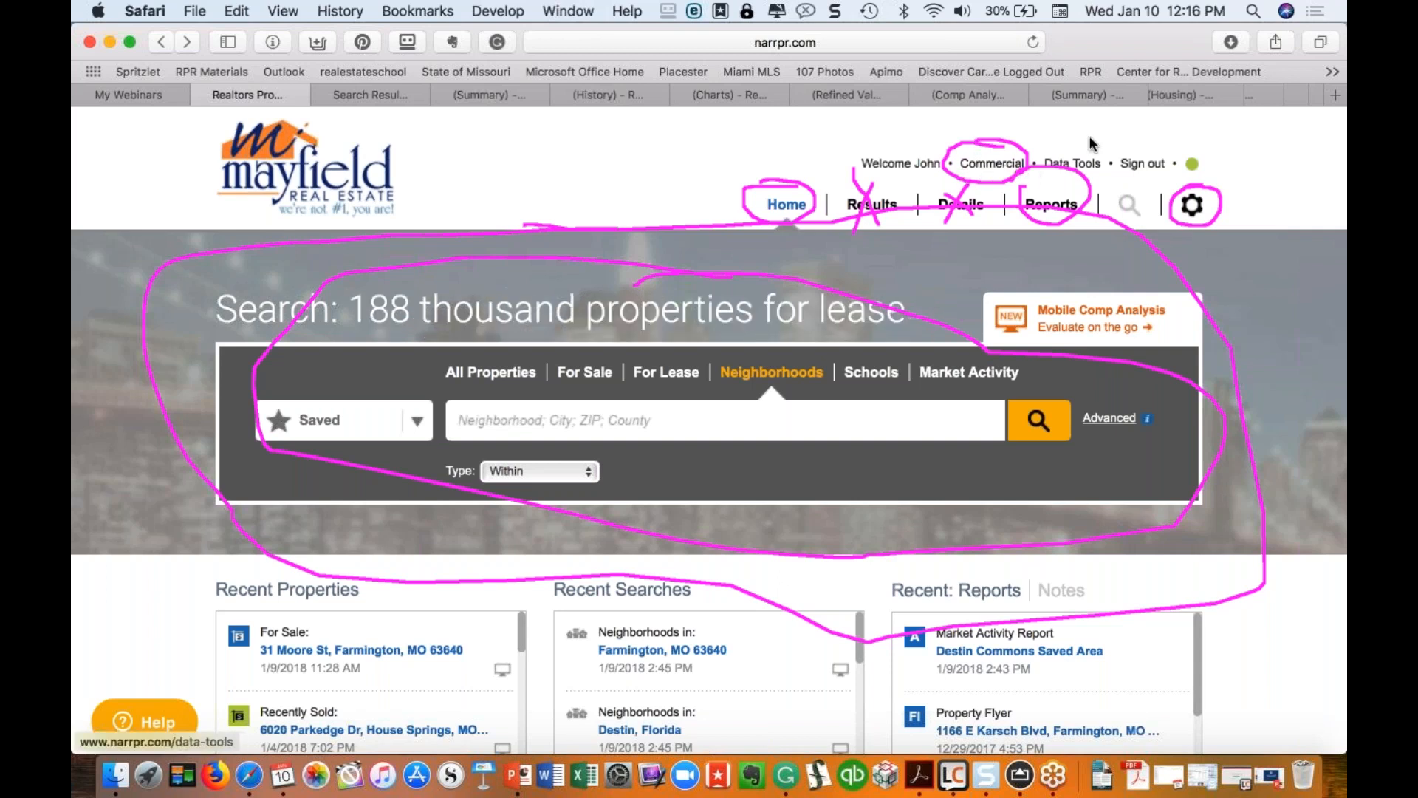
pyautogui.moveTo(1091, 137); pyautogui.dragTo(1059, 181)
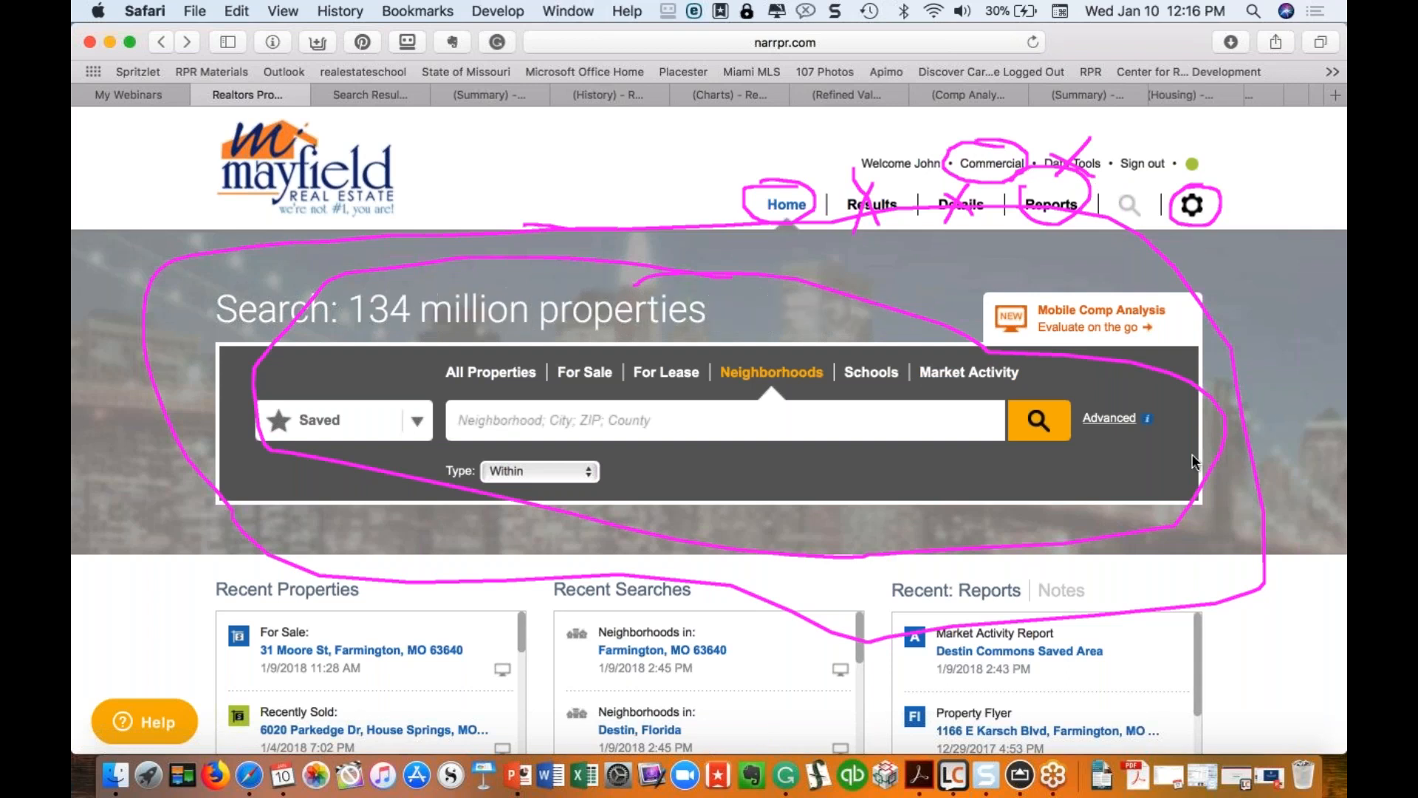
pyautogui.click(239, 594)
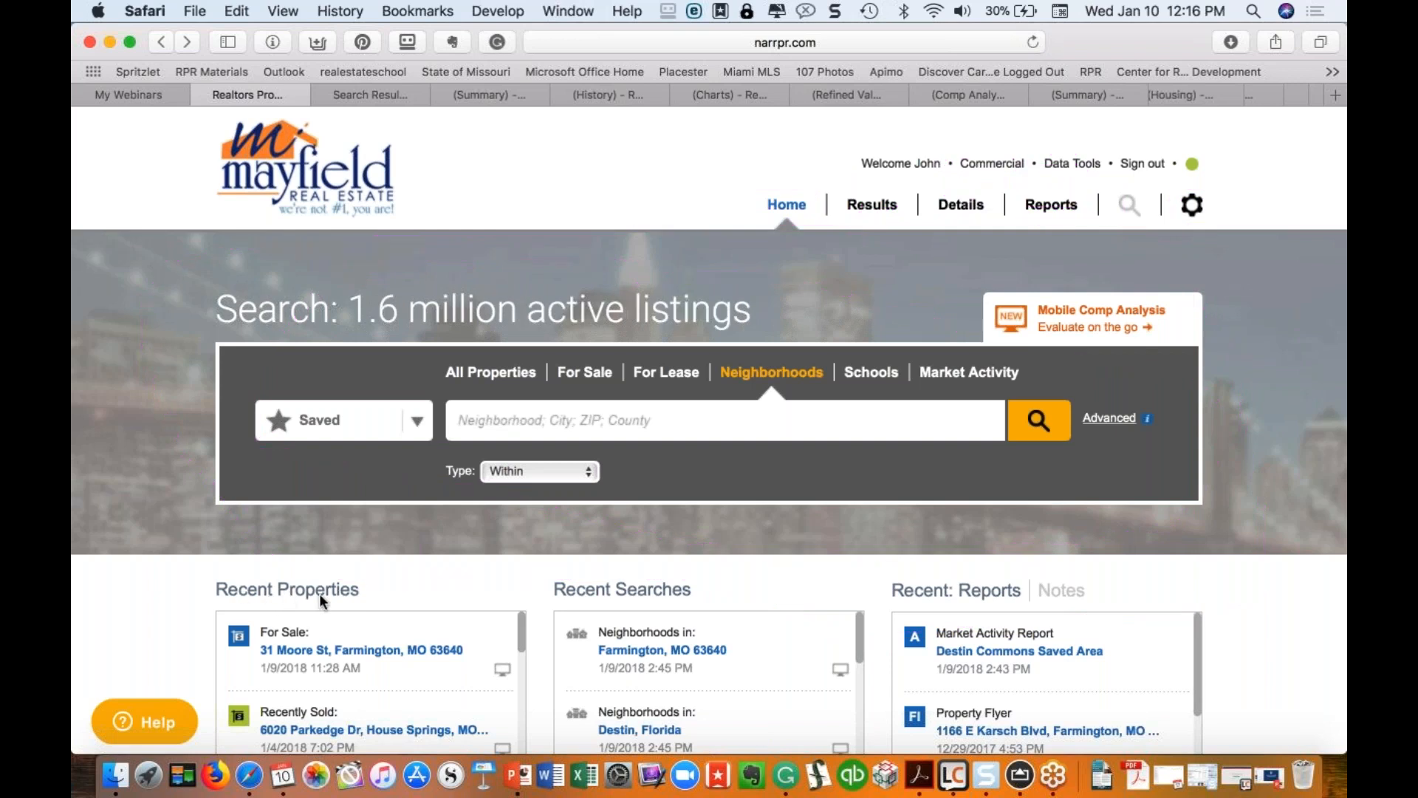
pyautogui.moveTo(330, 554)
pyautogui.mouseDown()
pyautogui.moveTo(189, 591)
pyautogui.moveTo(378, 613)
pyautogui.moveTo(392, 590)
pyautogui.moveTo(330, 547)
pyautogui.mouseUp()
pyautogui.moveTo(556, 563)
pyautogui.mouseDown()
pyautogui.moveTo(561, 614)
pyautogui.moveTo(681, 610)
pyautogui.moveTo(602, 561)
pyautogui.mouseUp()
pyautogui.moveTo(958, 533)
pyautogui.mouseDown()
pyautogui.moveTo(863, 609)
pyautogui.moveTo(953, 607)
pyautogui.moveTo(1019, 565)
pyautogui.mouseUp()
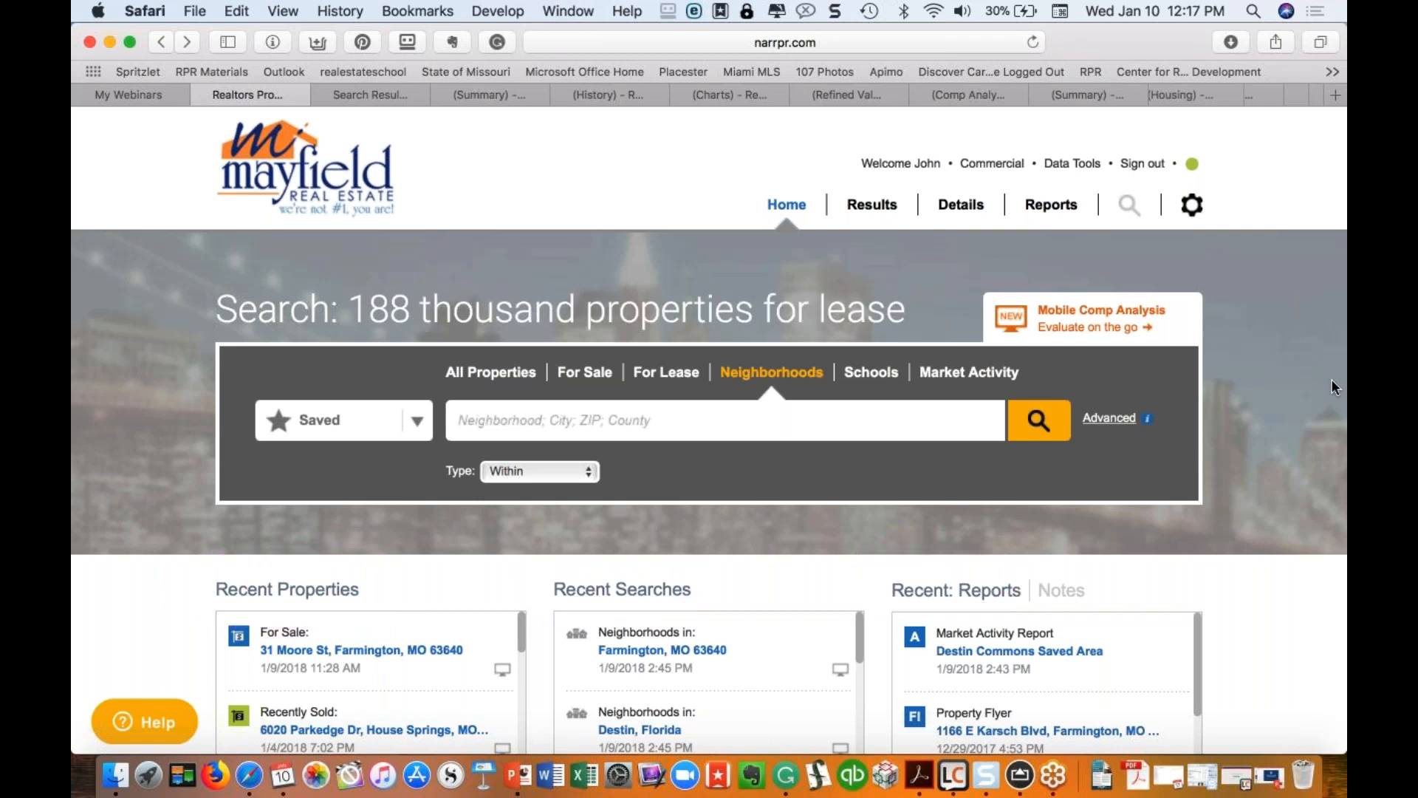
pyautogui.scroll(-3, 743, 495)
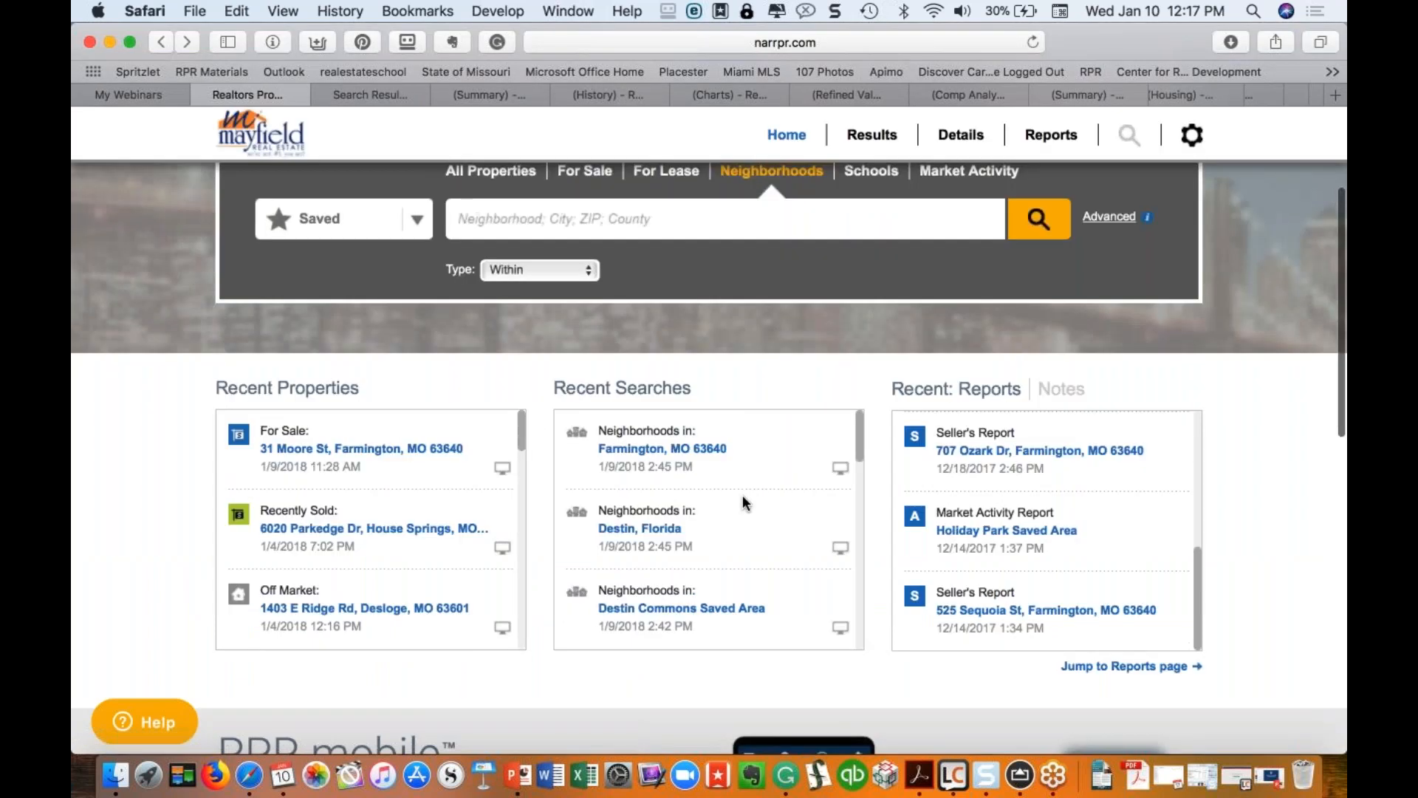
pyautogui.scroll(-5, 369, 529)
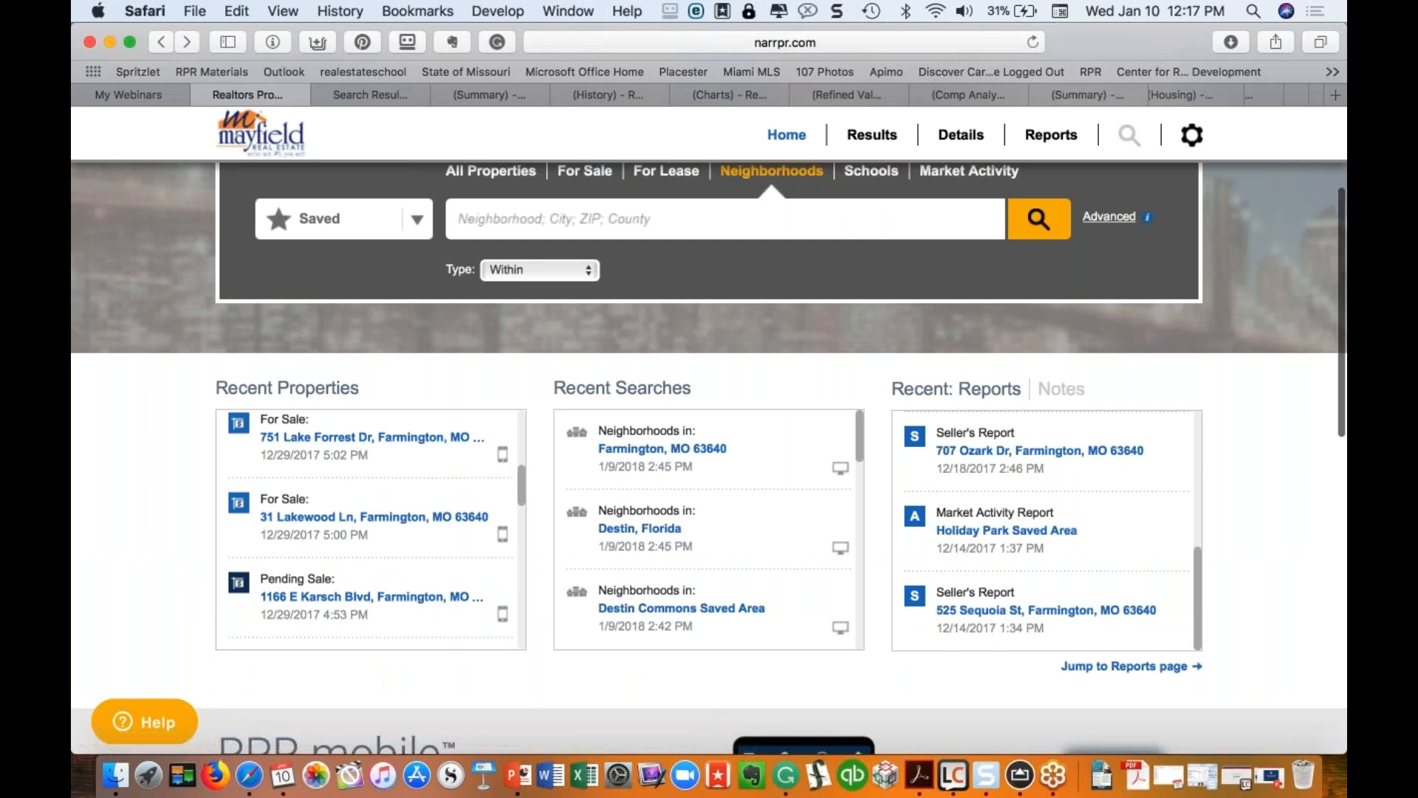
pyautogui.moveTo(521, 476); pyautogui.dragTo(521, 437)
pyautogui.scroll(5, 440, 367)
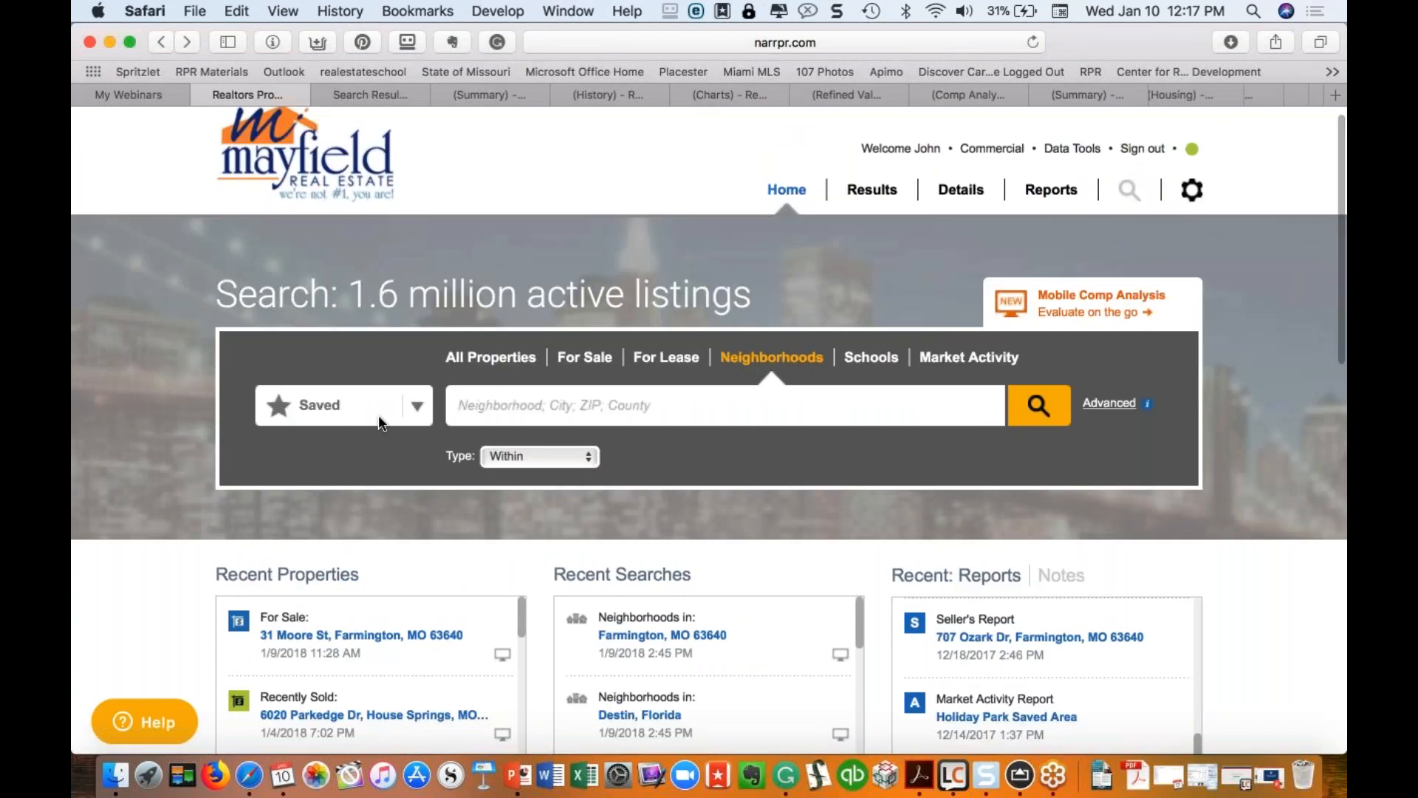
pyautogui.scroll(-5, 399, 490)
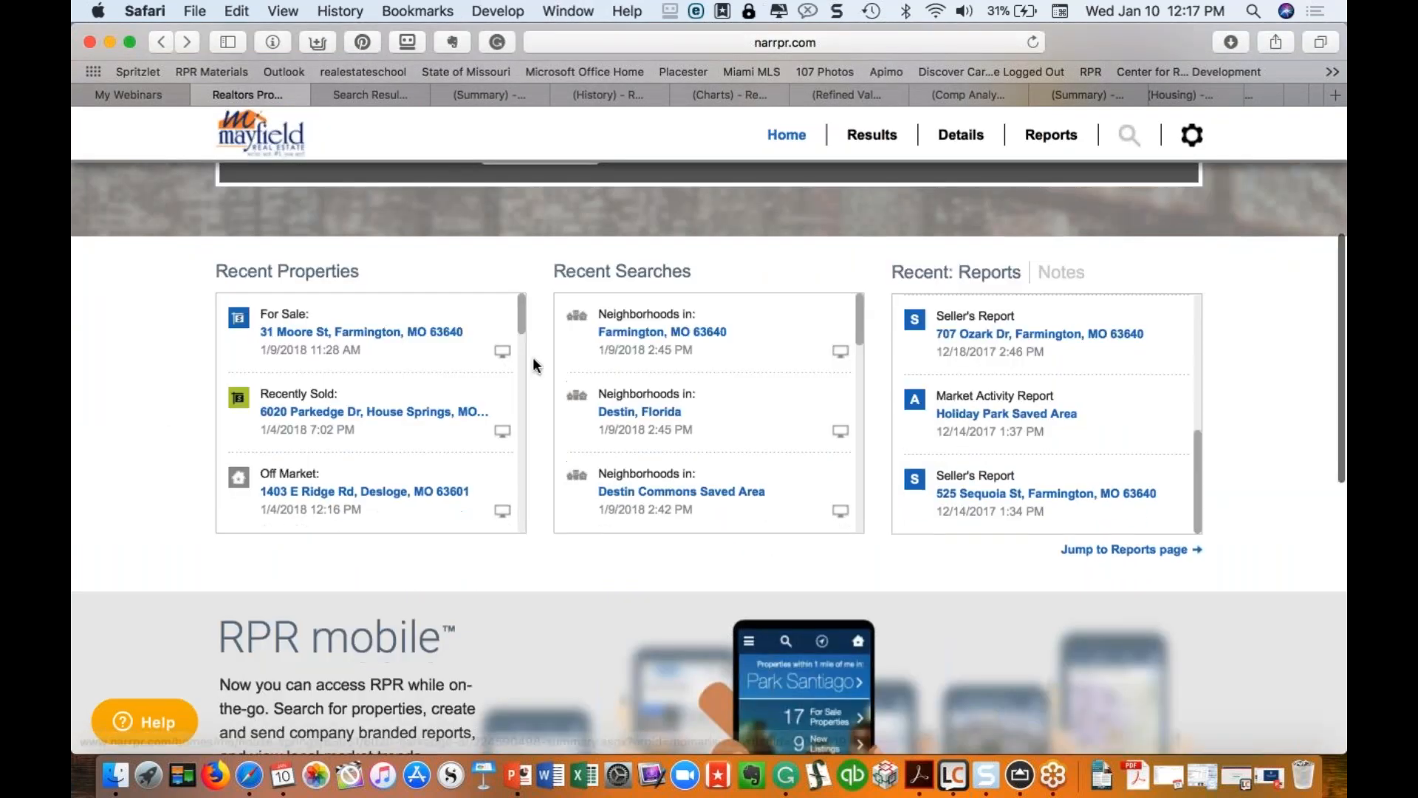
pyautogui.scroll(-3, 524, 329)
pyautogui.scroll(3, 402, 345)
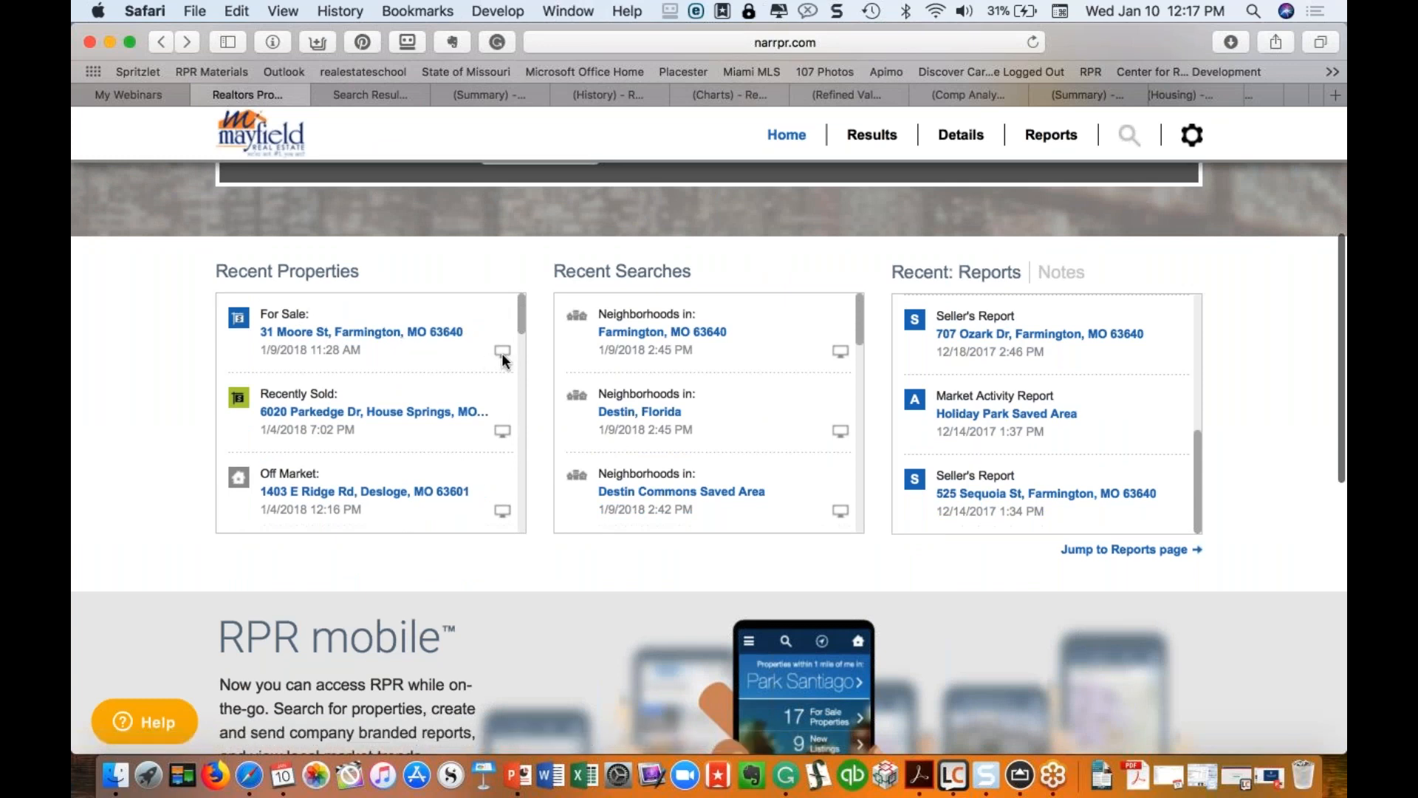
pyautogui.scroll(-3, 517, 329)
pyautogui.scroll(3, 517, 329)
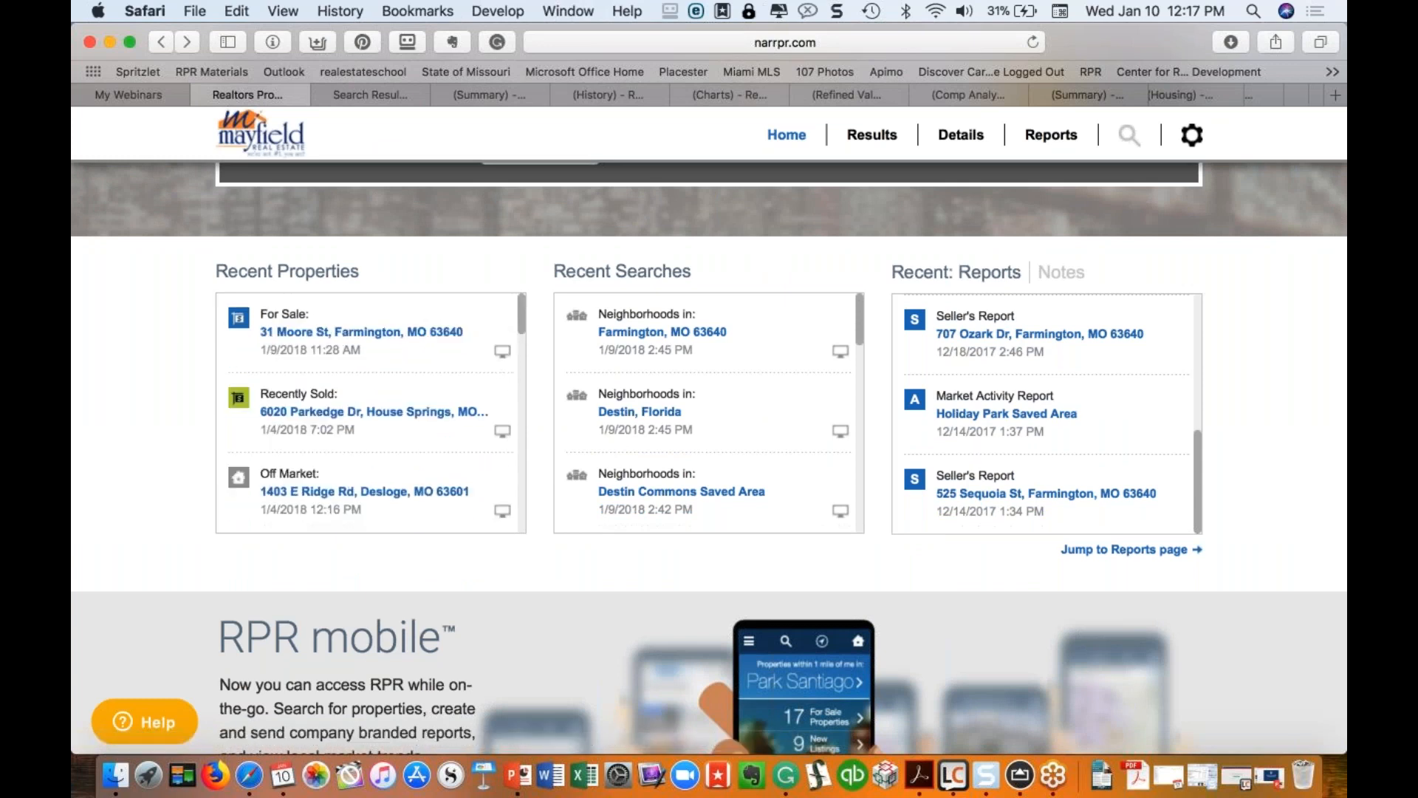
pyautogui.scroll(-3, 777, 560)
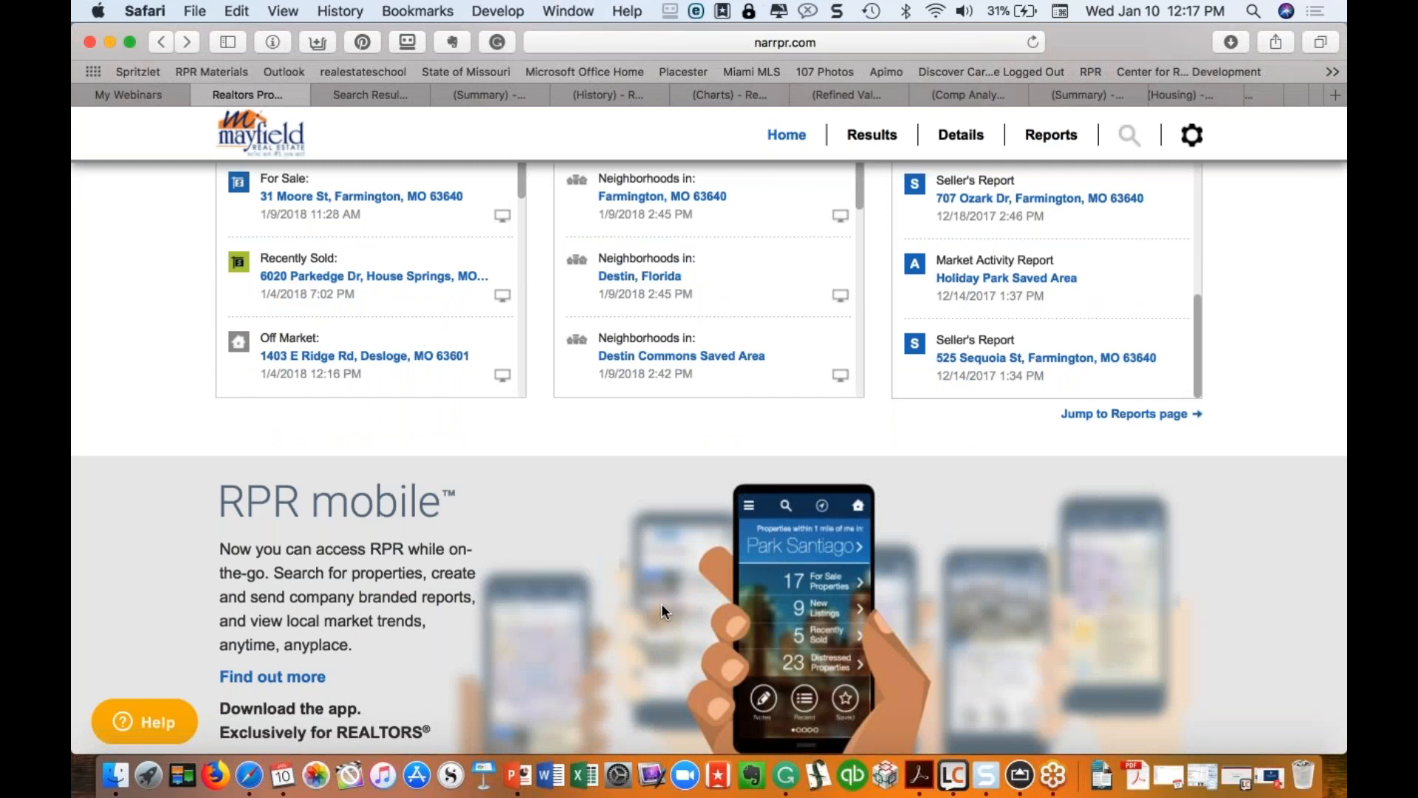
pyautogui.scroll(8, 662, 603)
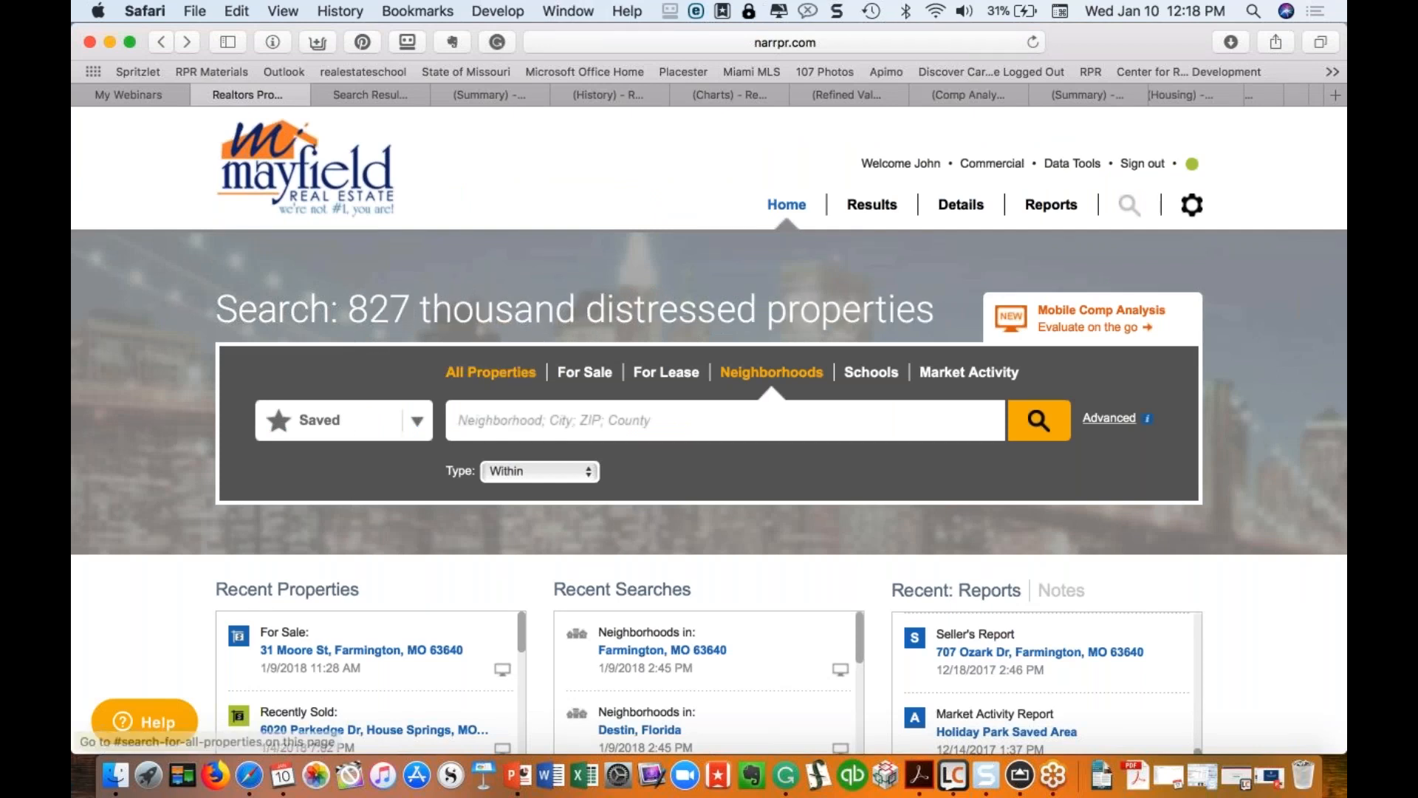
# Step: Step through each search tab, ending on Market Activity with all activity types ticked
pyautogui.click(517, 381)
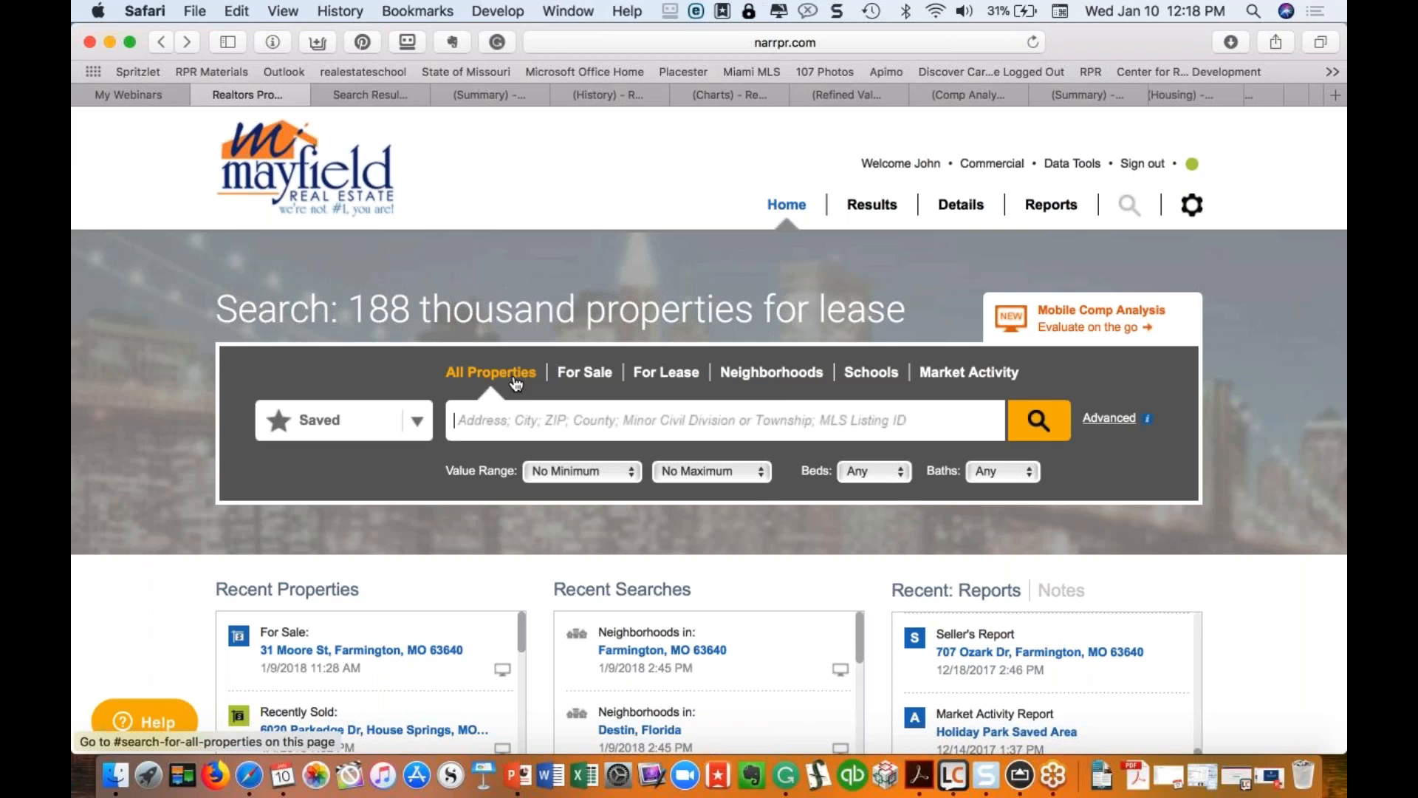
pyautogui.click(584, 372)
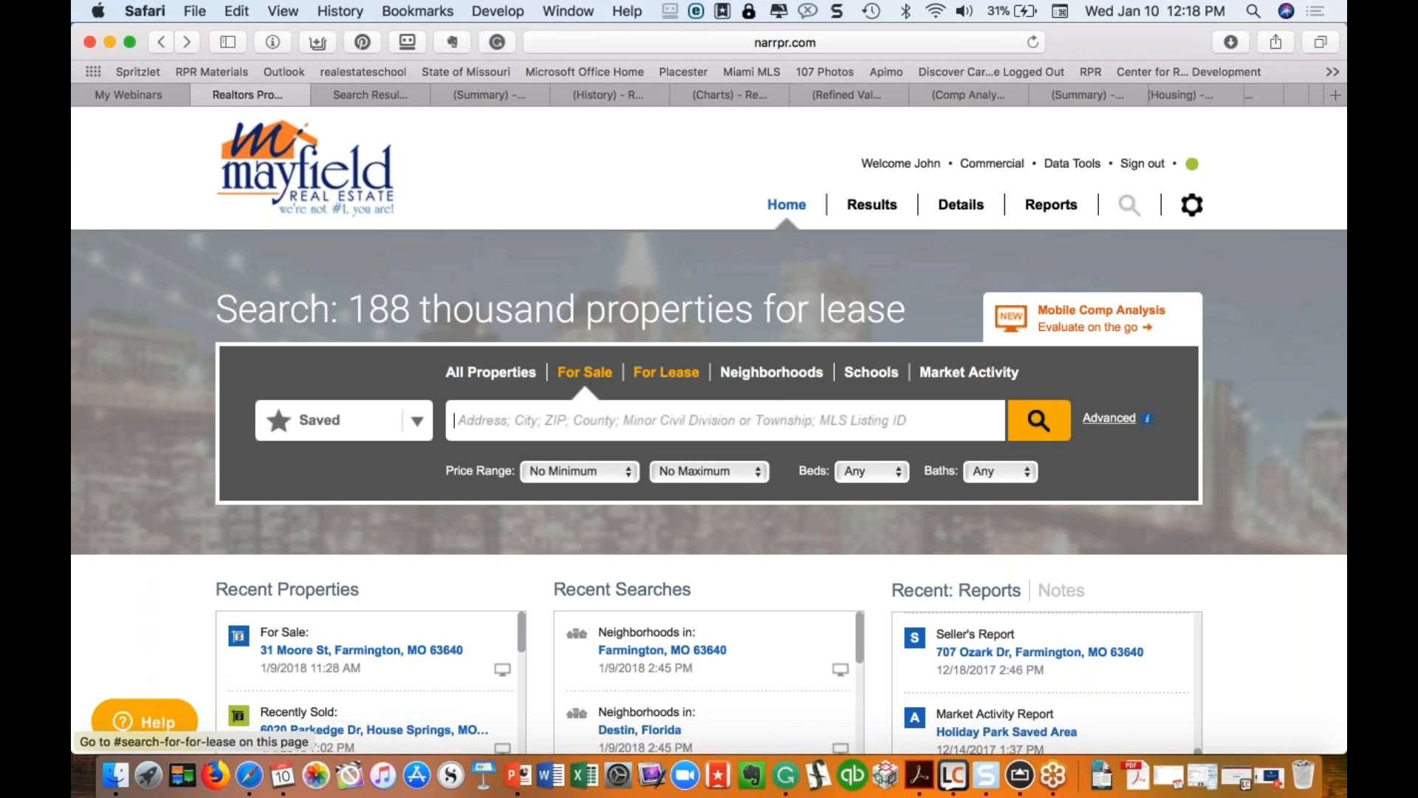
pyautogui.click(665, 373)
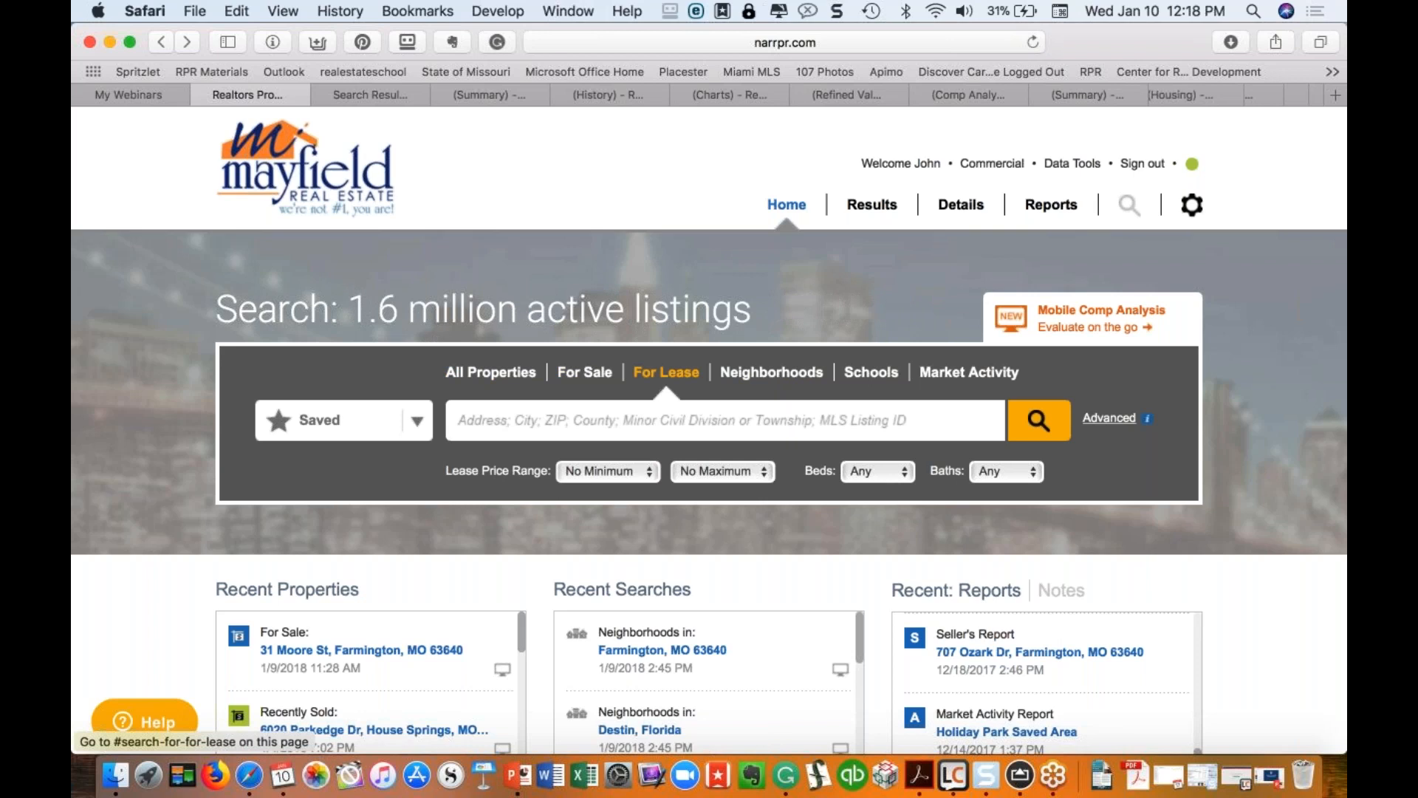
pyautogui.click(771, 373)
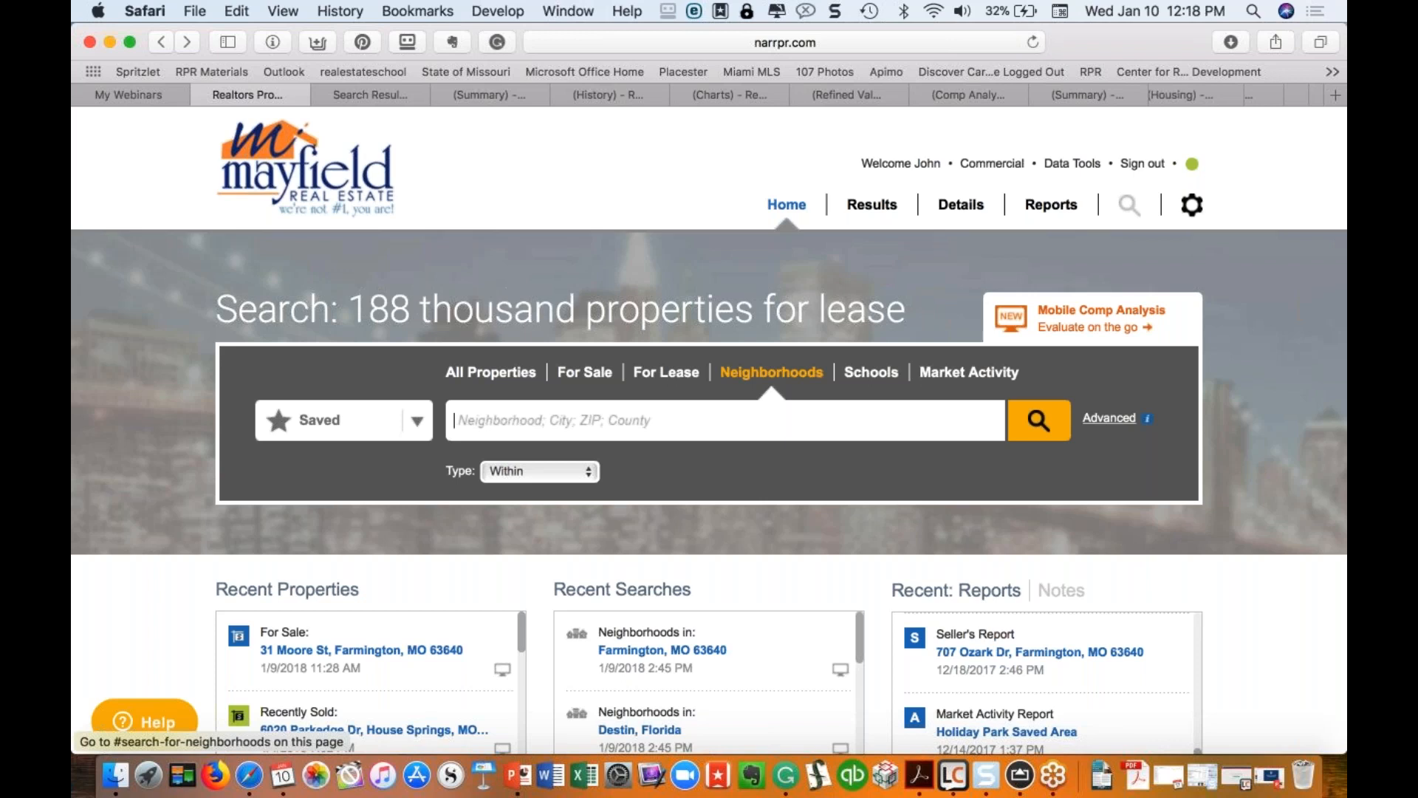
pyautogui.click(890, 377)
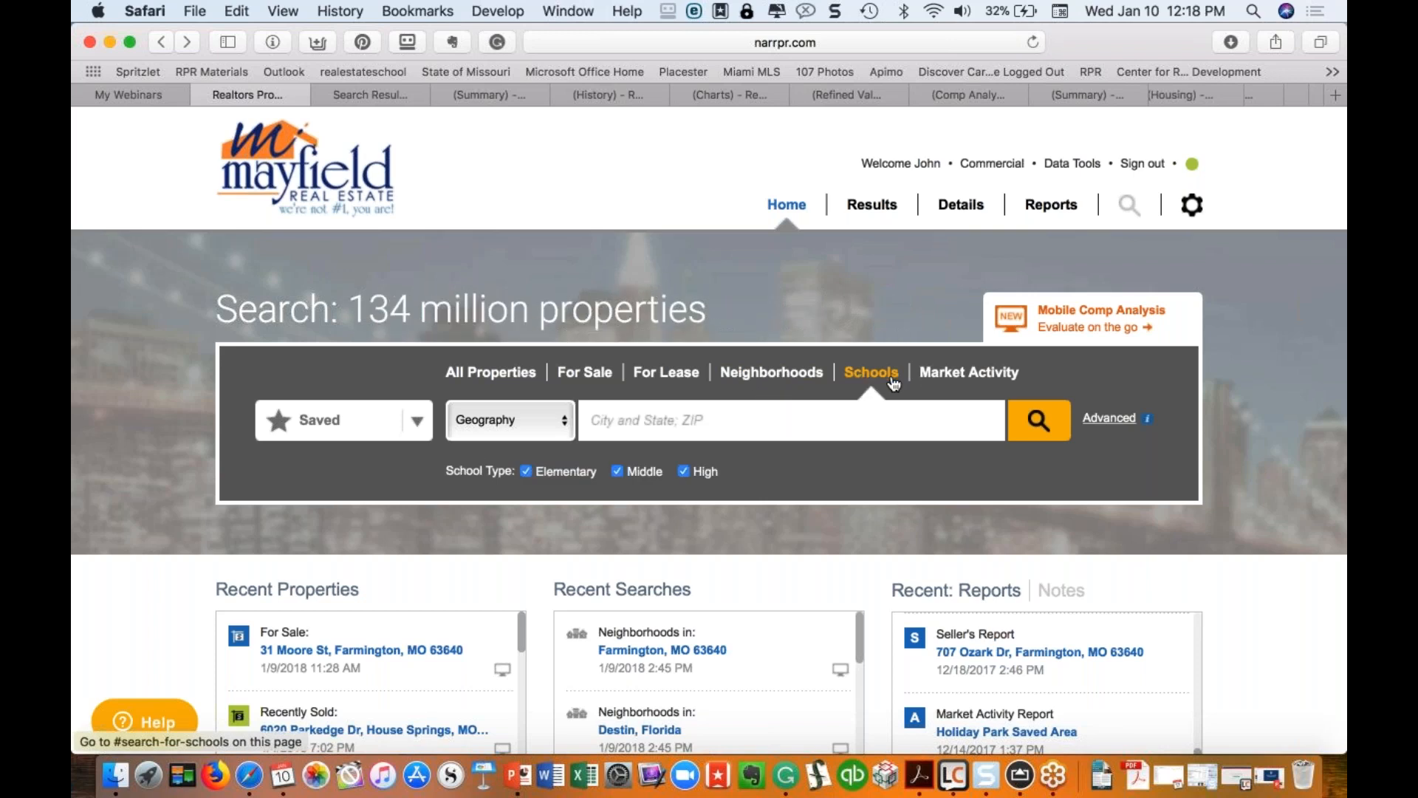
pyautogui.click(964, 383)
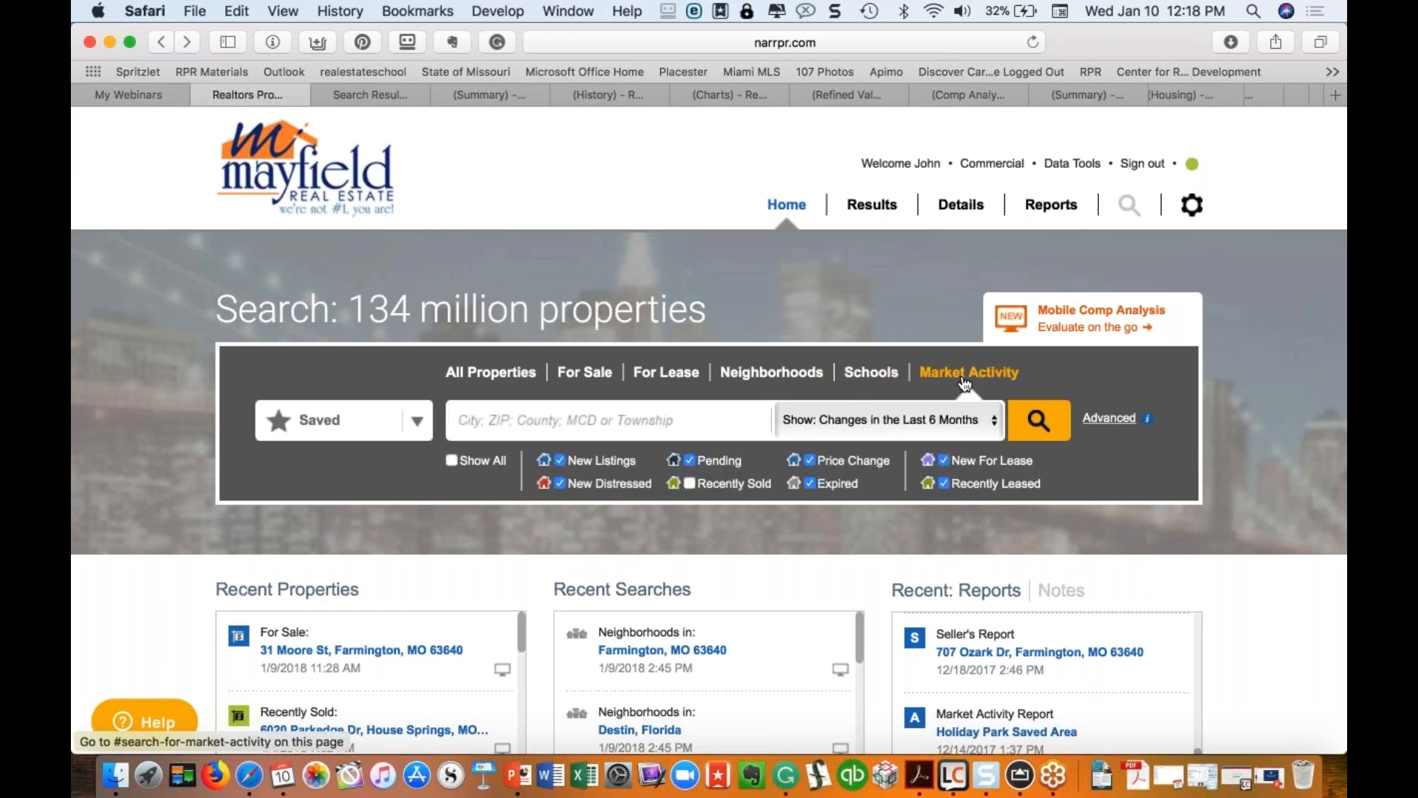
pyautogui.click(452, 461)
# Step: Search market activity for Farmington, MO 63640 with changes in the last 3 days
pyautogui.click(452, 461)
pyautogui.click(452, 460)
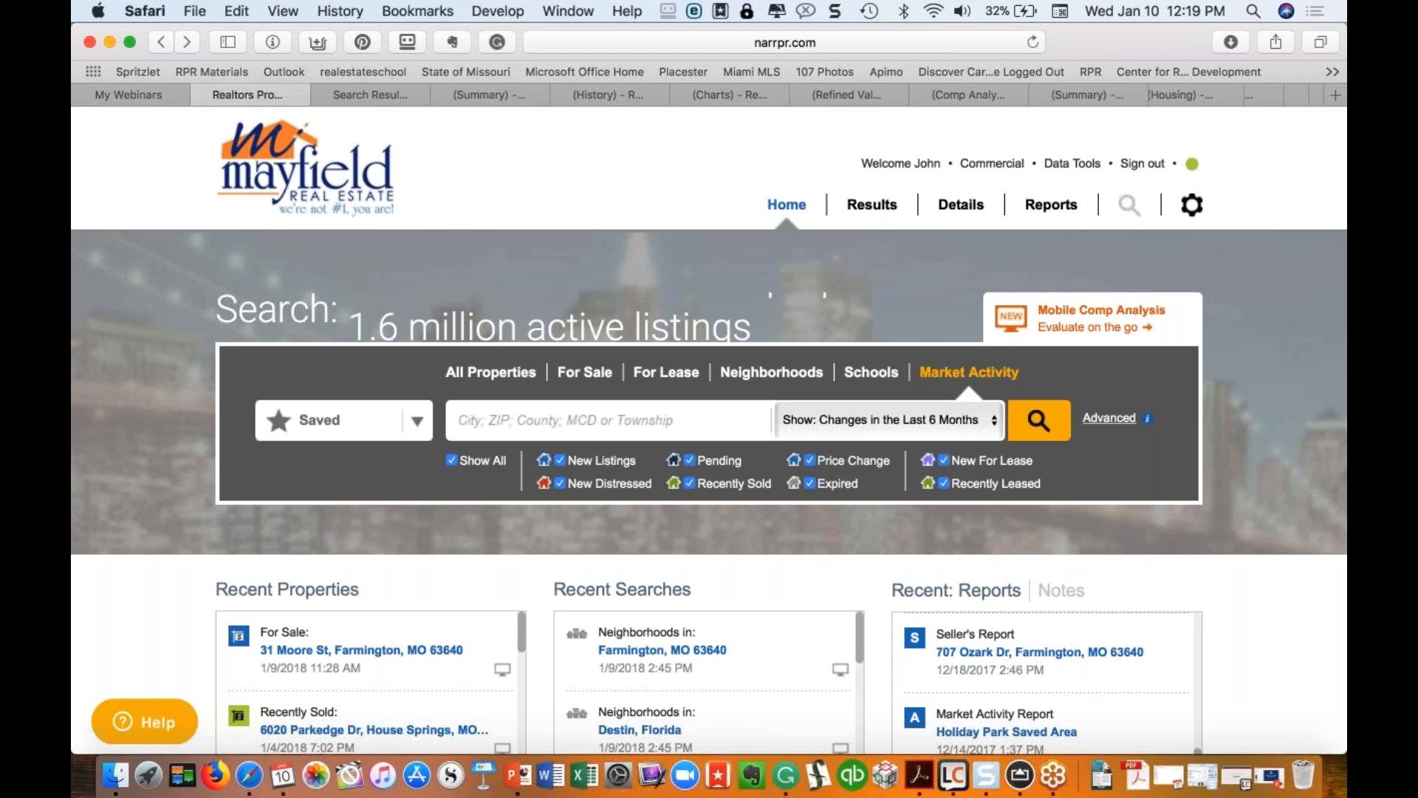
pyautogui.click(505, 420)
pyautogui.write('63')
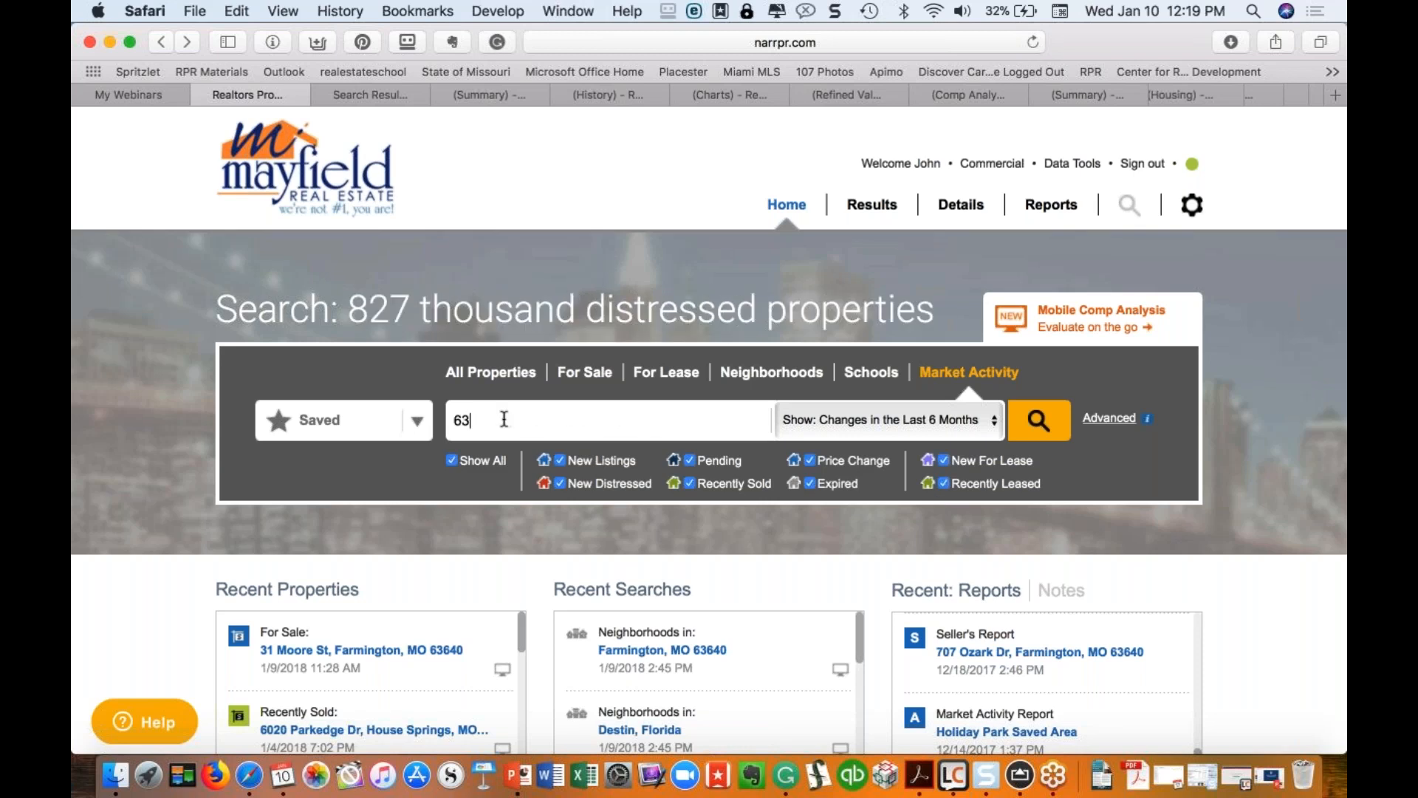
pyautogui.write('640')
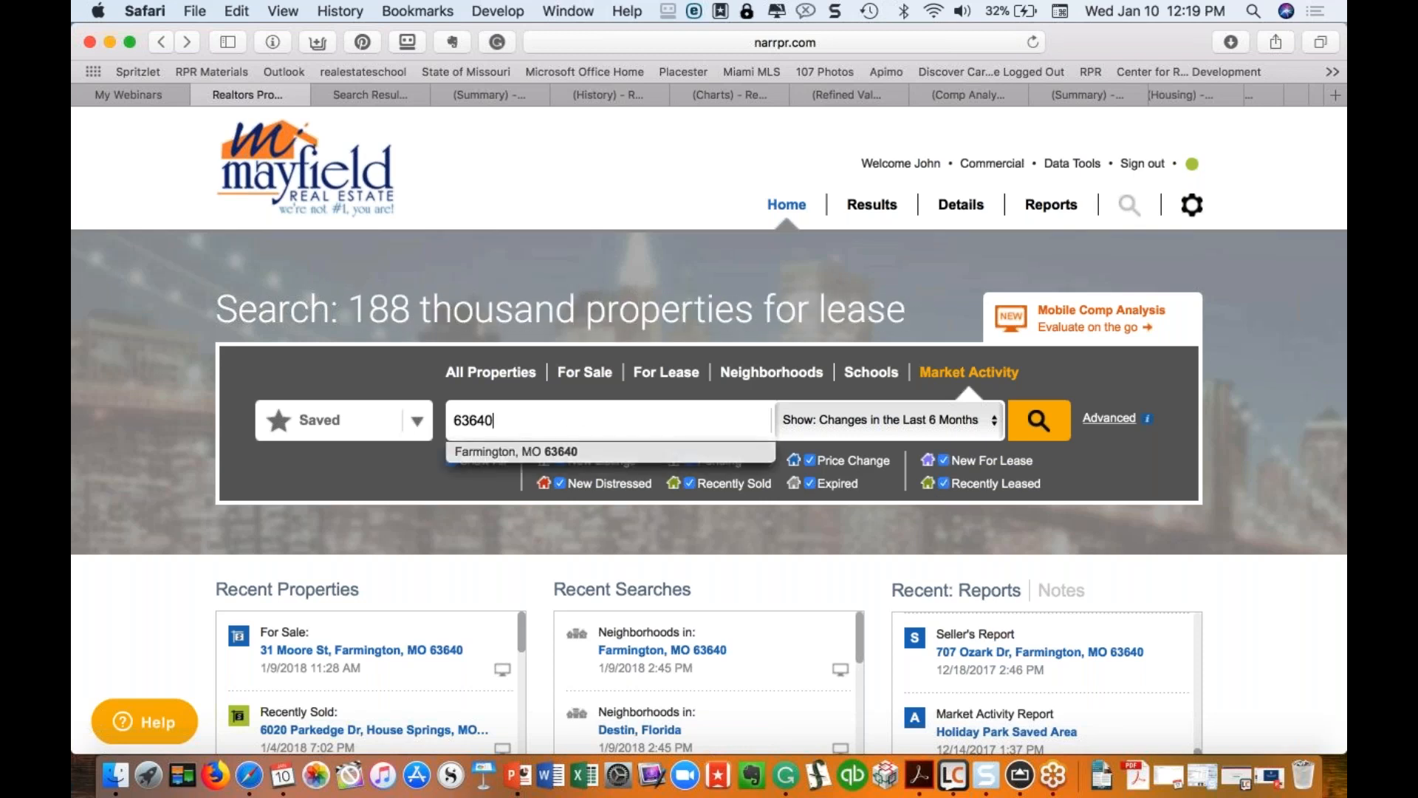
pyautogui.click(519, 452)
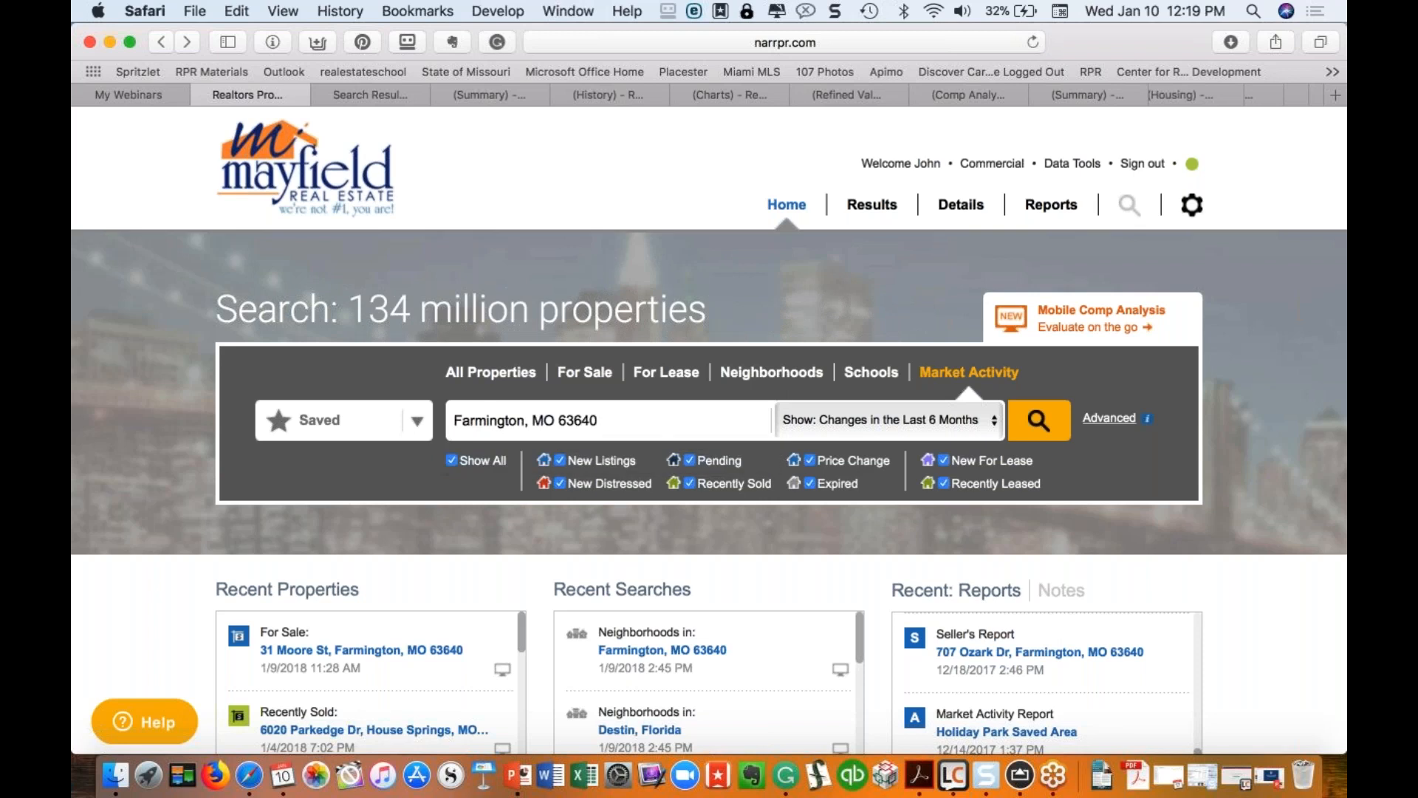
pyautogui.click(994, 419)
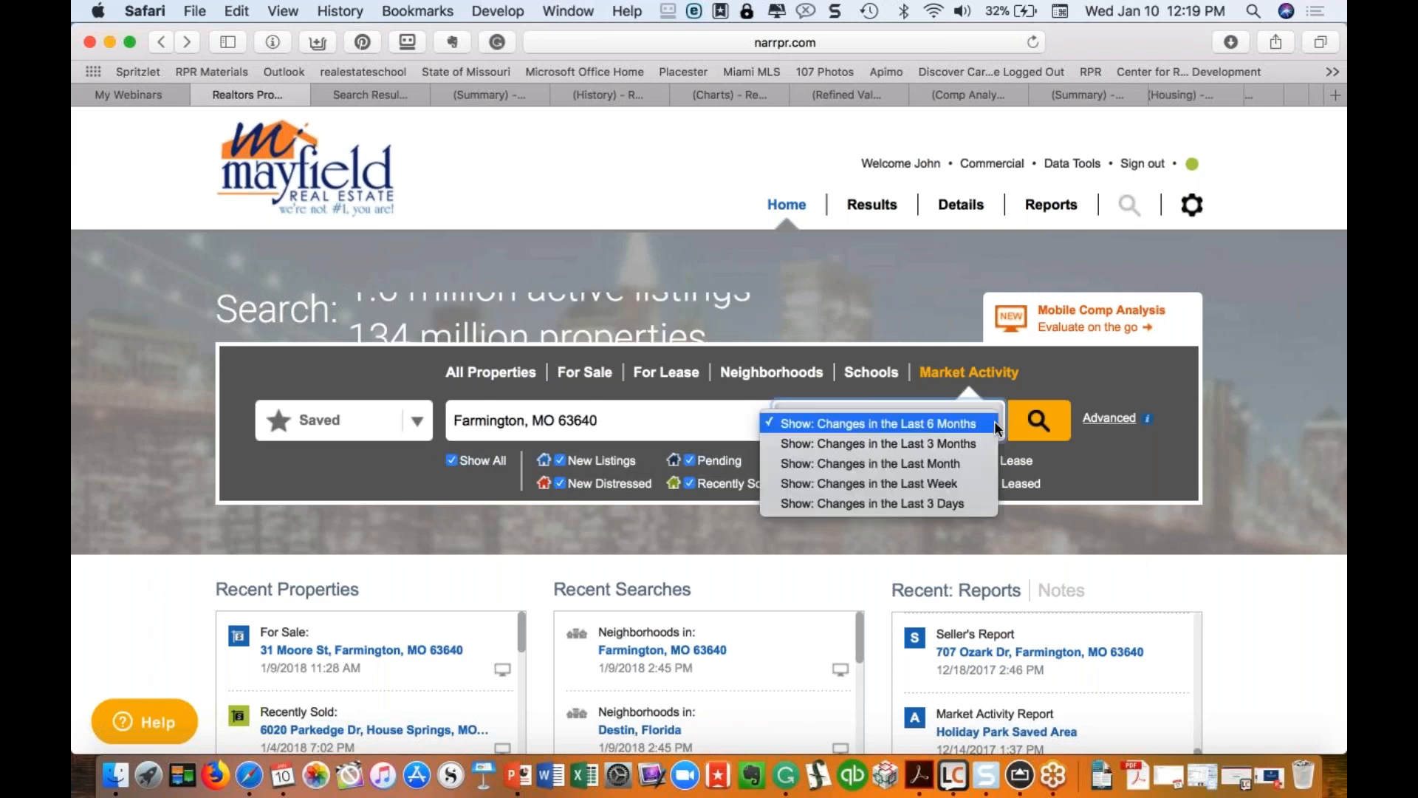
pyautogui.click(935, 503)
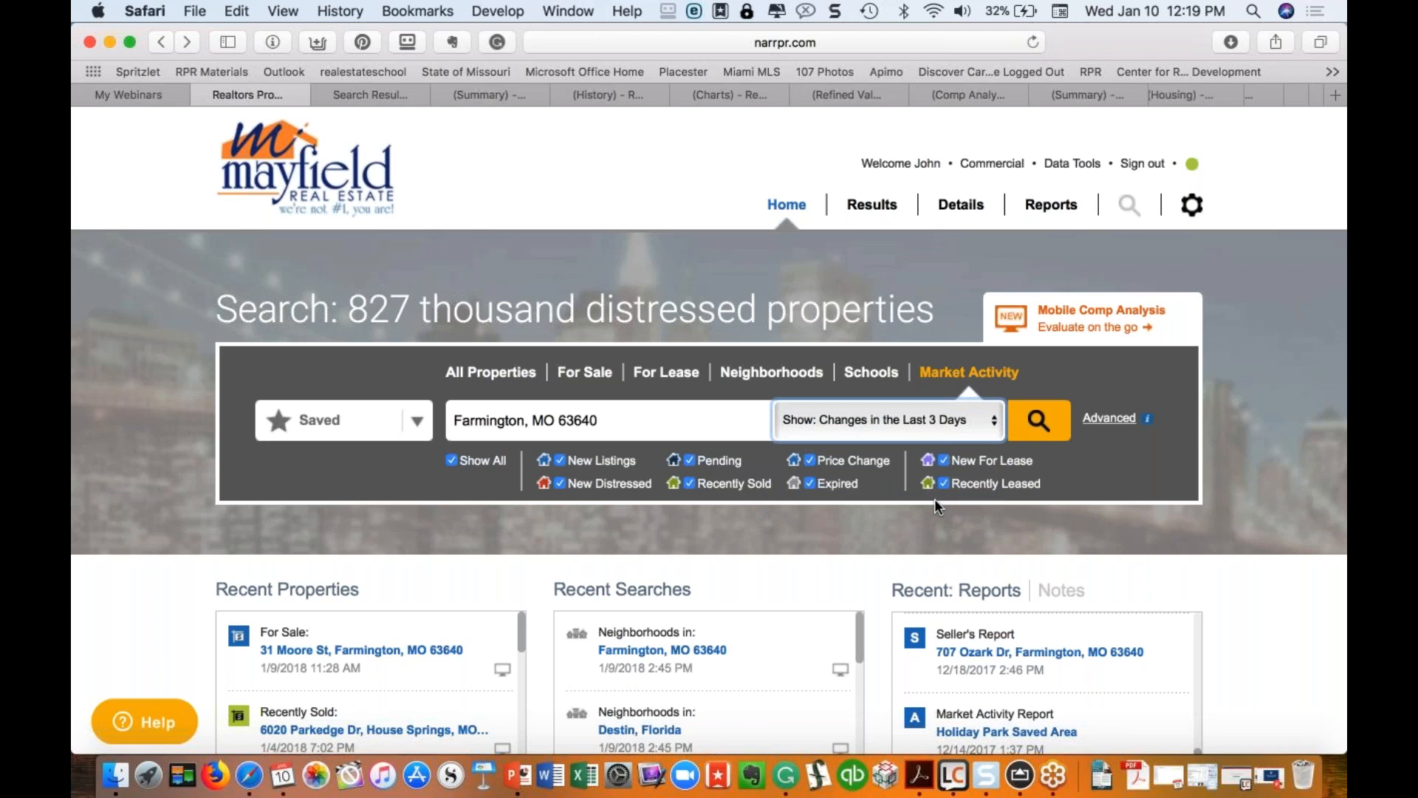
pyautogui.click(1039, 418)
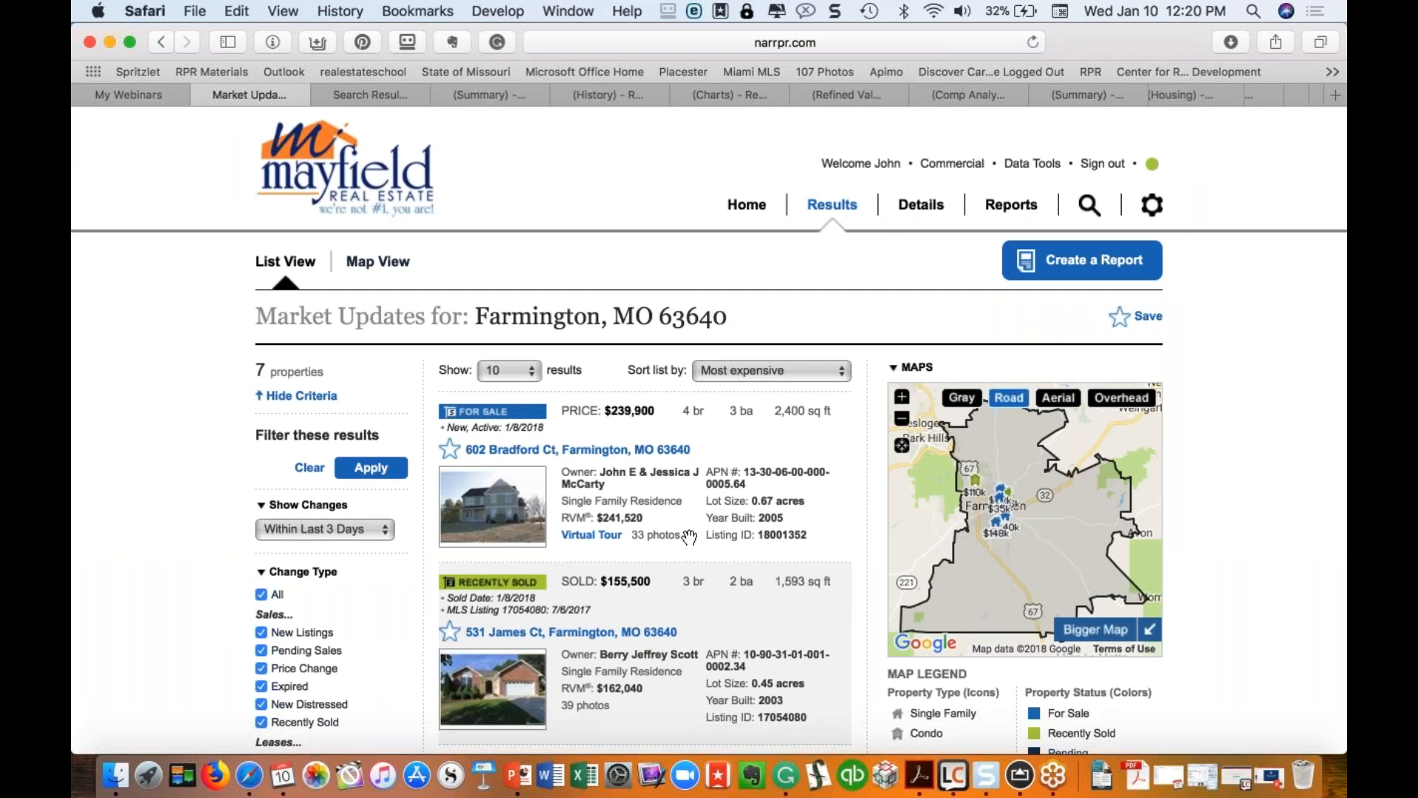
# Step: Start a new report from the Farmington, MO 63640 market activity results
pyautogui.scroll(-10, 709, 480)
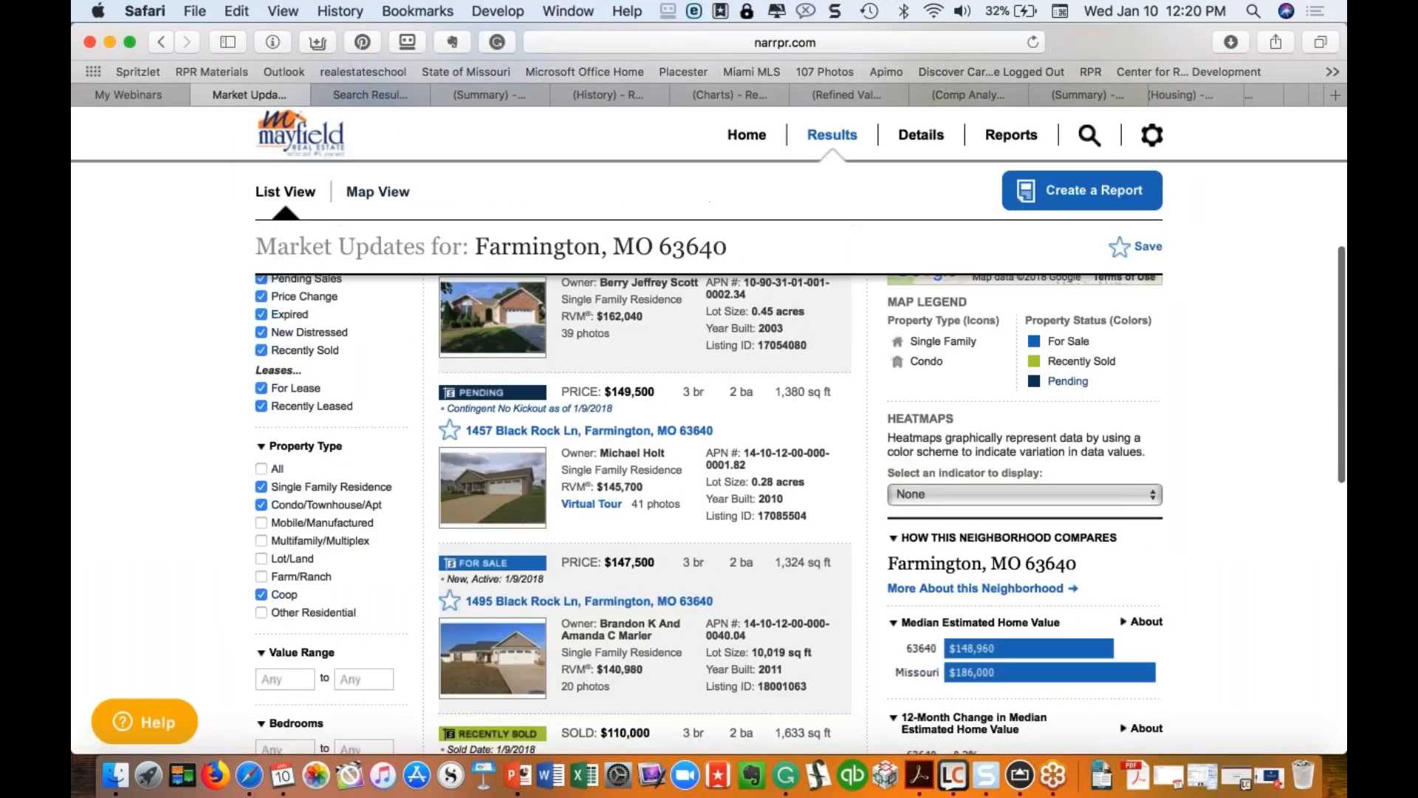
pyautogui.scroll(10, 710, 432)
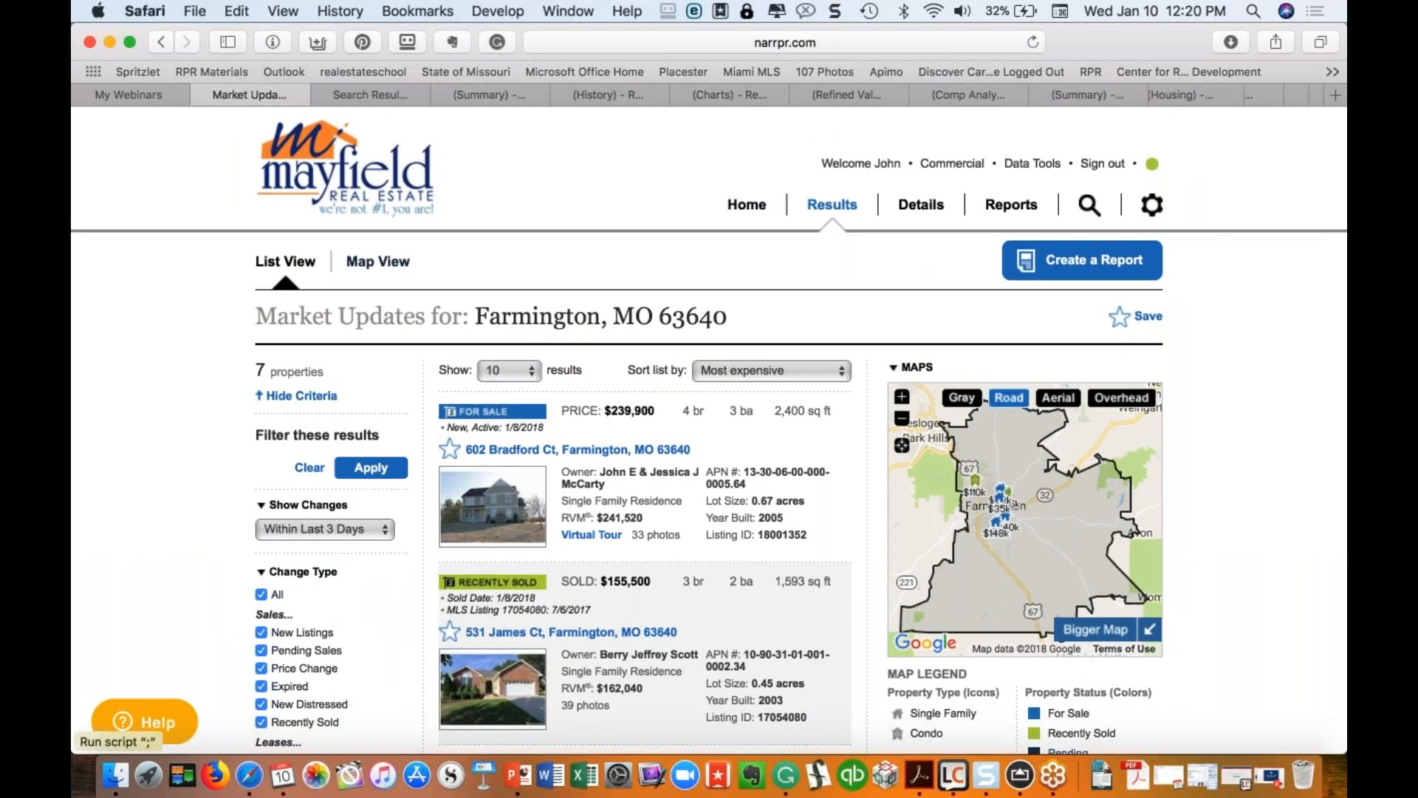
pyautogui.click(1106, 269)
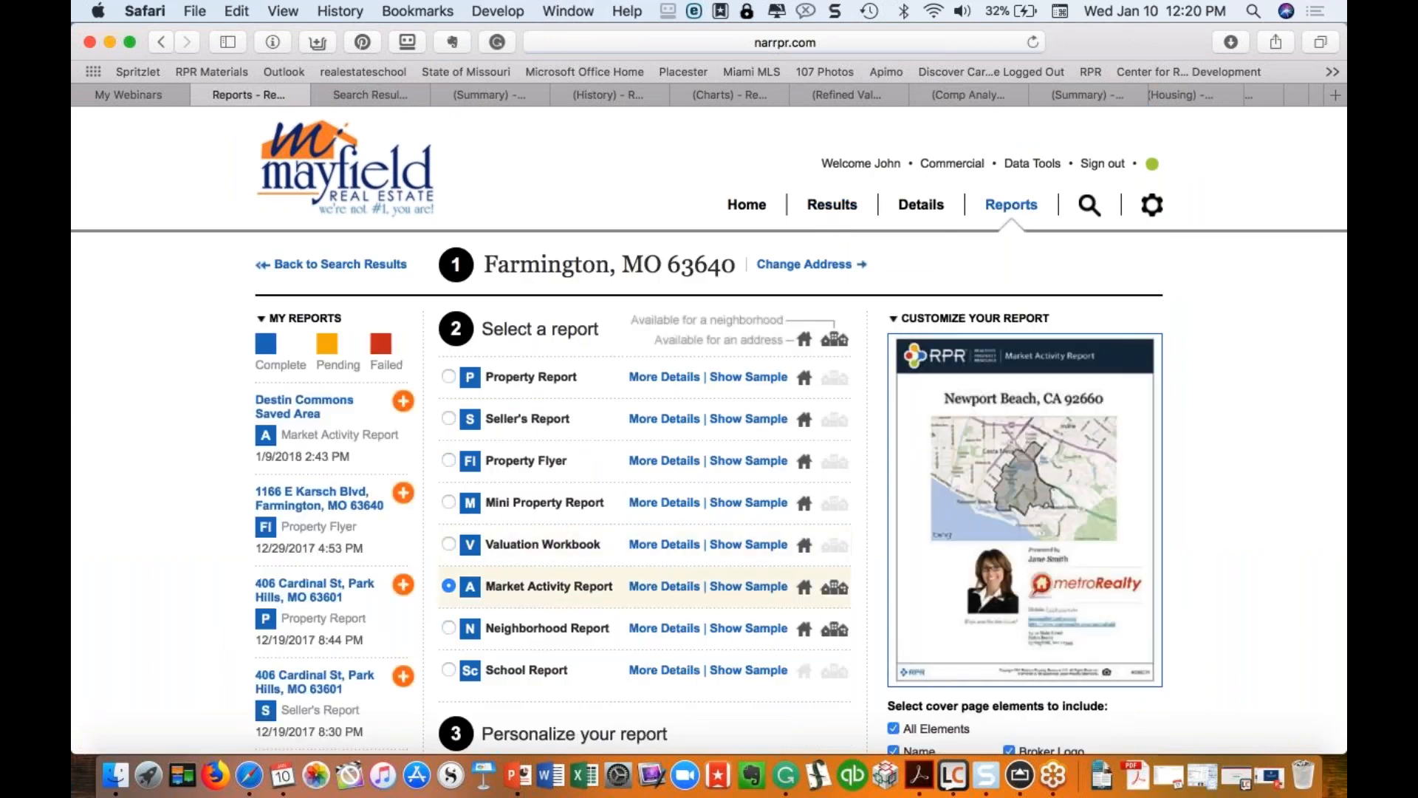
# Step: Run the Market Activity Report for Farmington, MO 63640
pyautogui.scroll(-1, 602, 590)
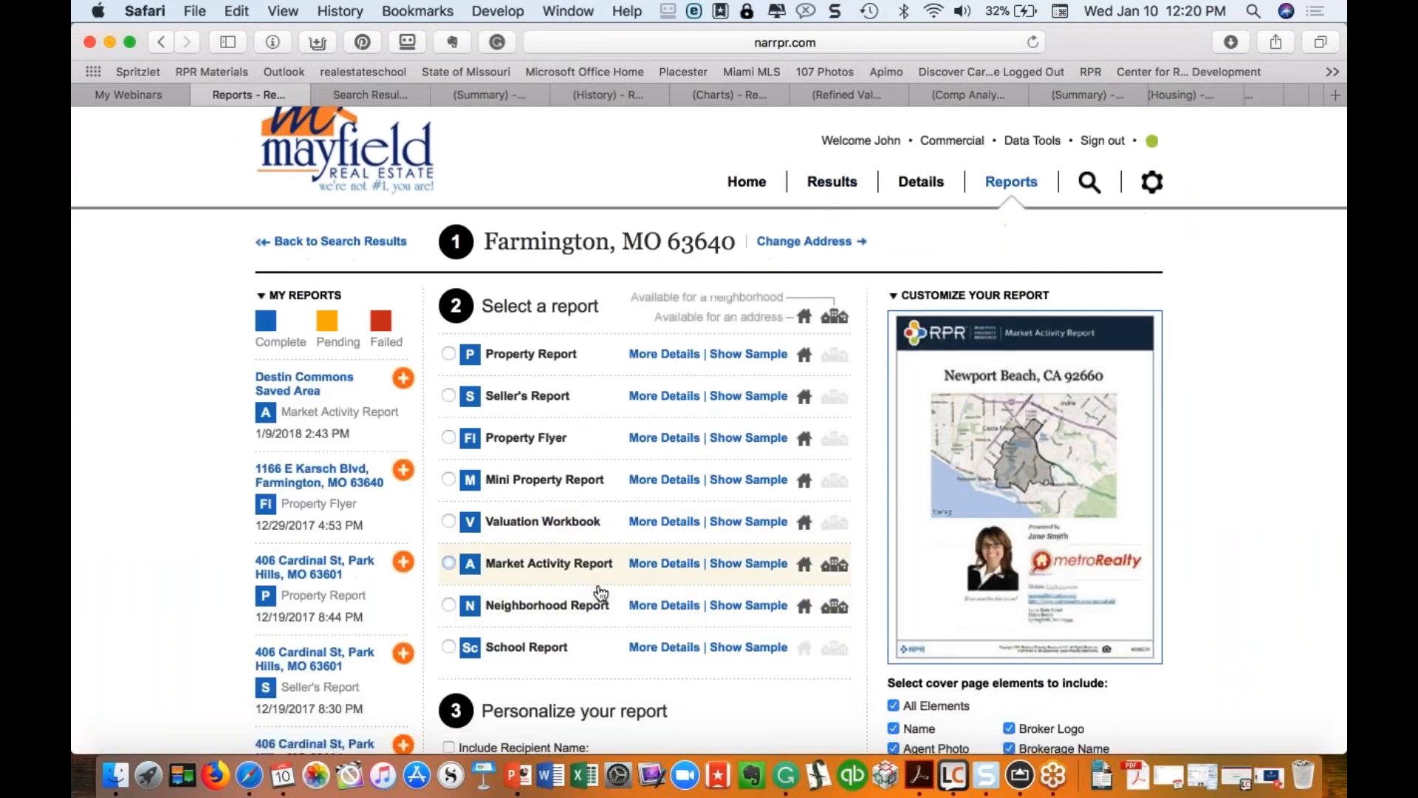
pyautogui.scroll(-10, 598, 591)
pyautogui.click(491, 619)
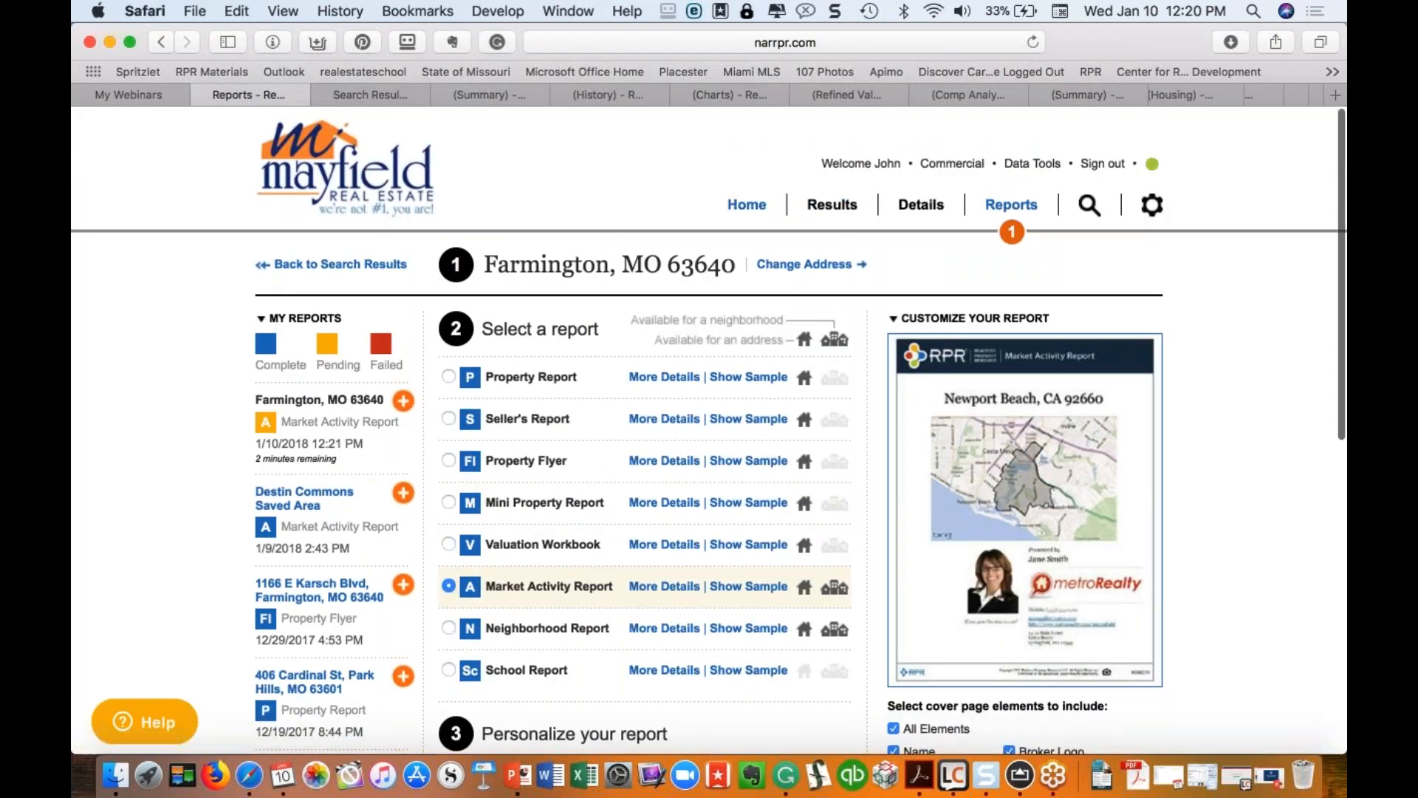
# Step: Return to the home search and limit market activity to New Distressed properties only
pyautogui.click(740, 207)
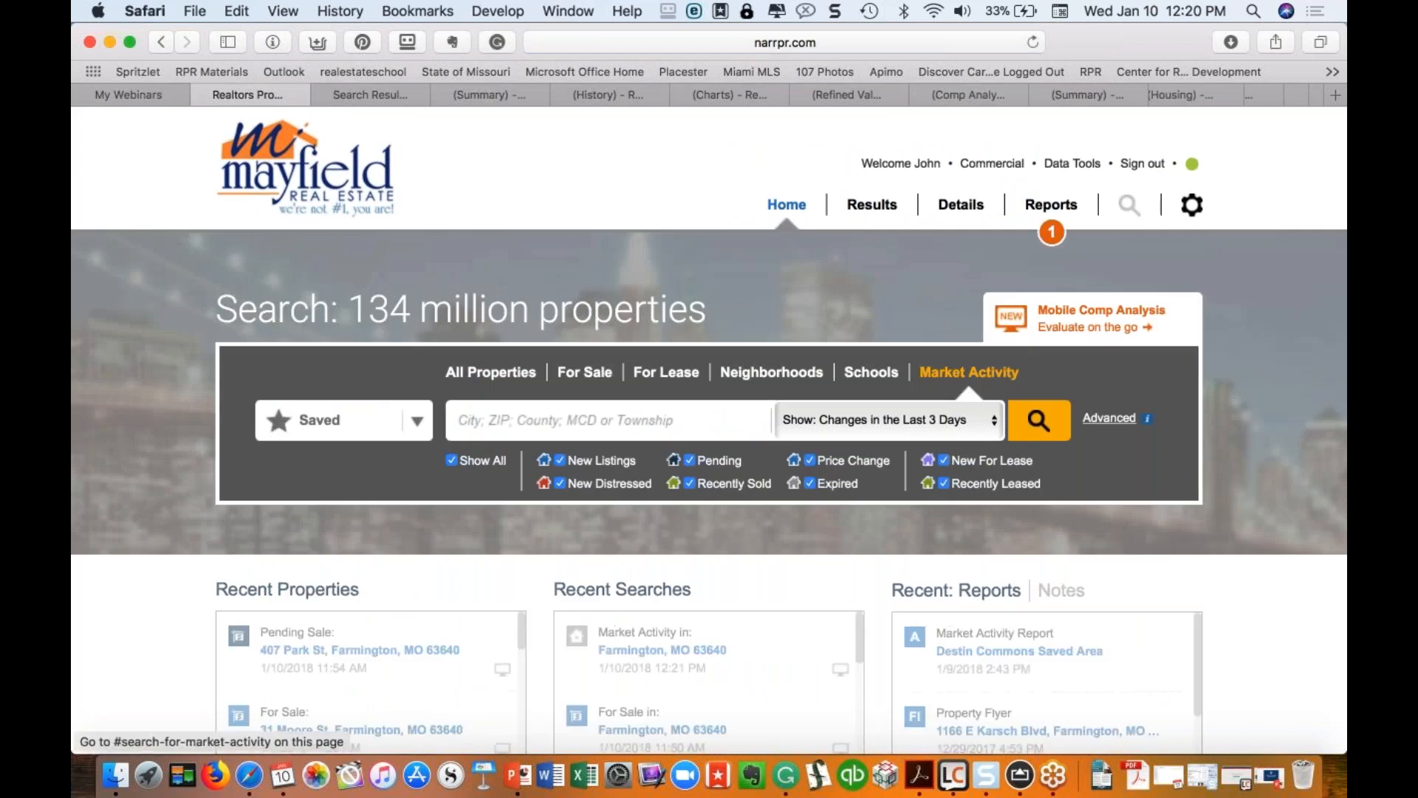
pyautogui.click(939, 420)
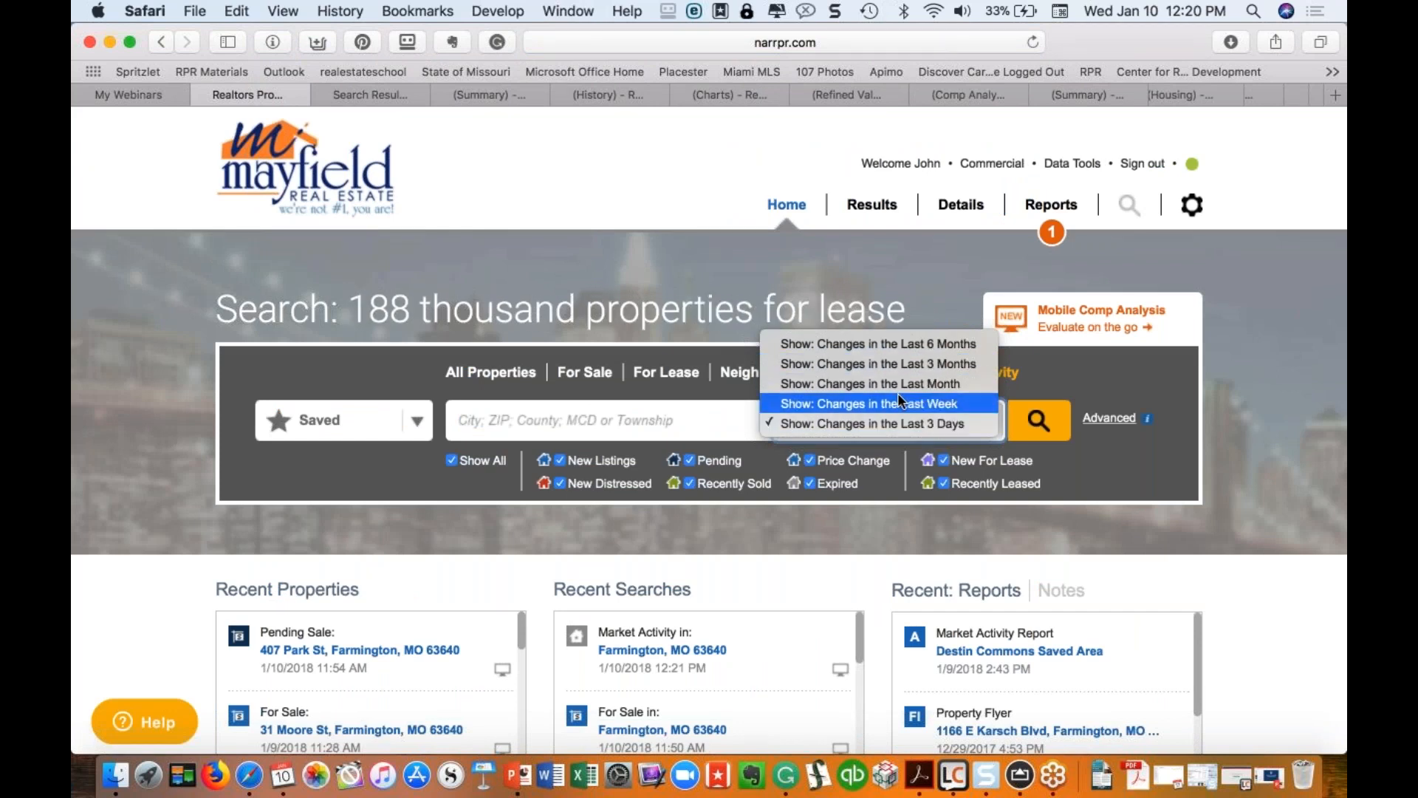
pyautogui.click(427, 481)
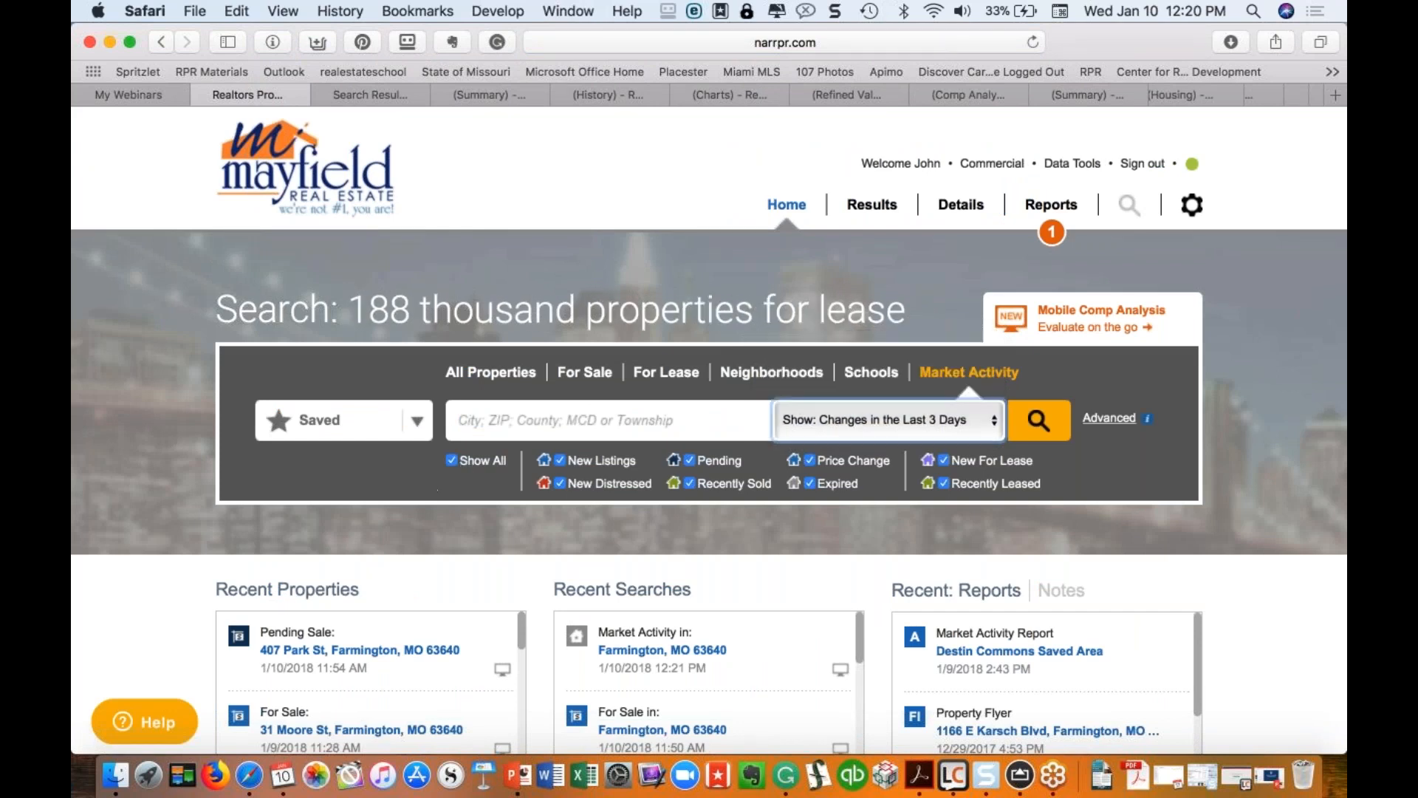
pyautogui.click(458, 464)
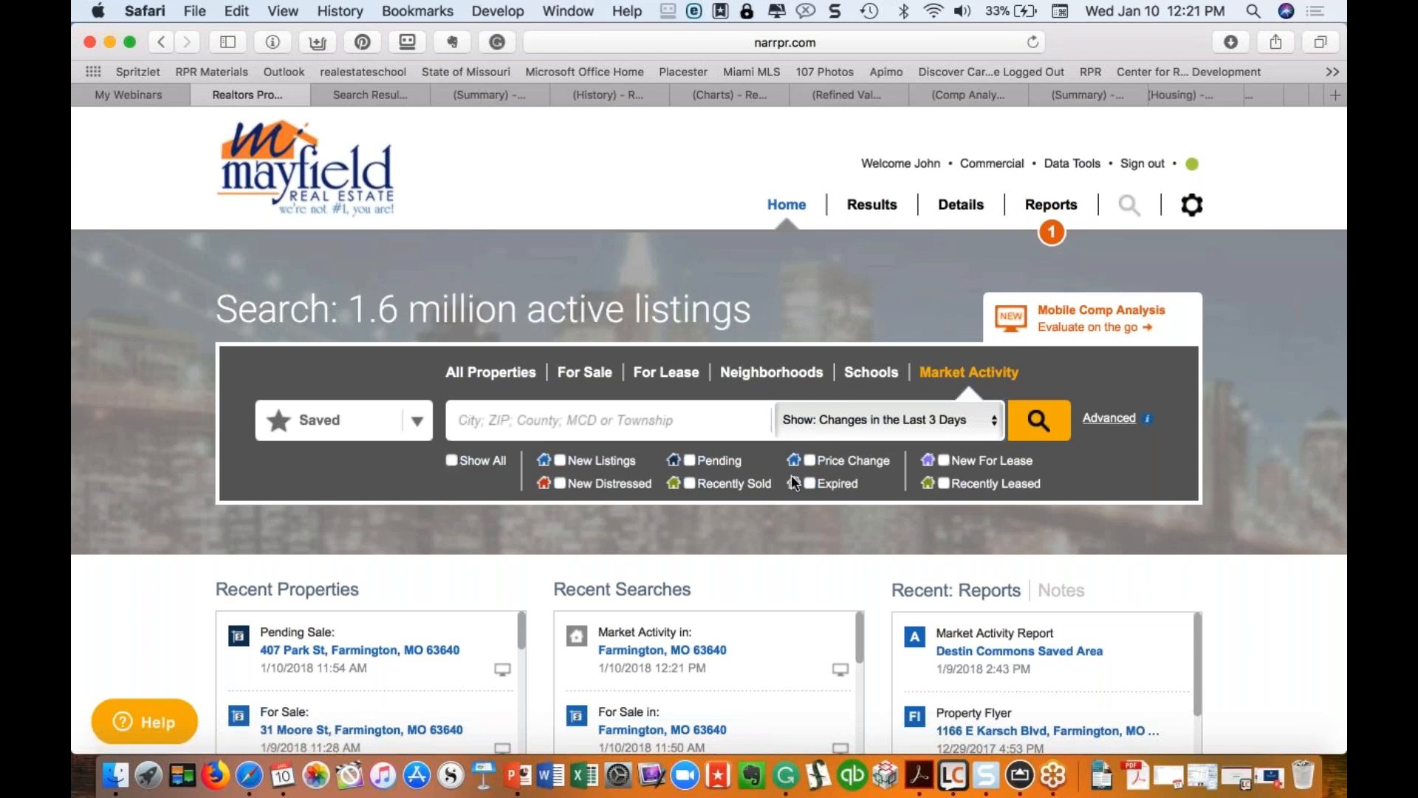
pyautogui.click(556, 484)
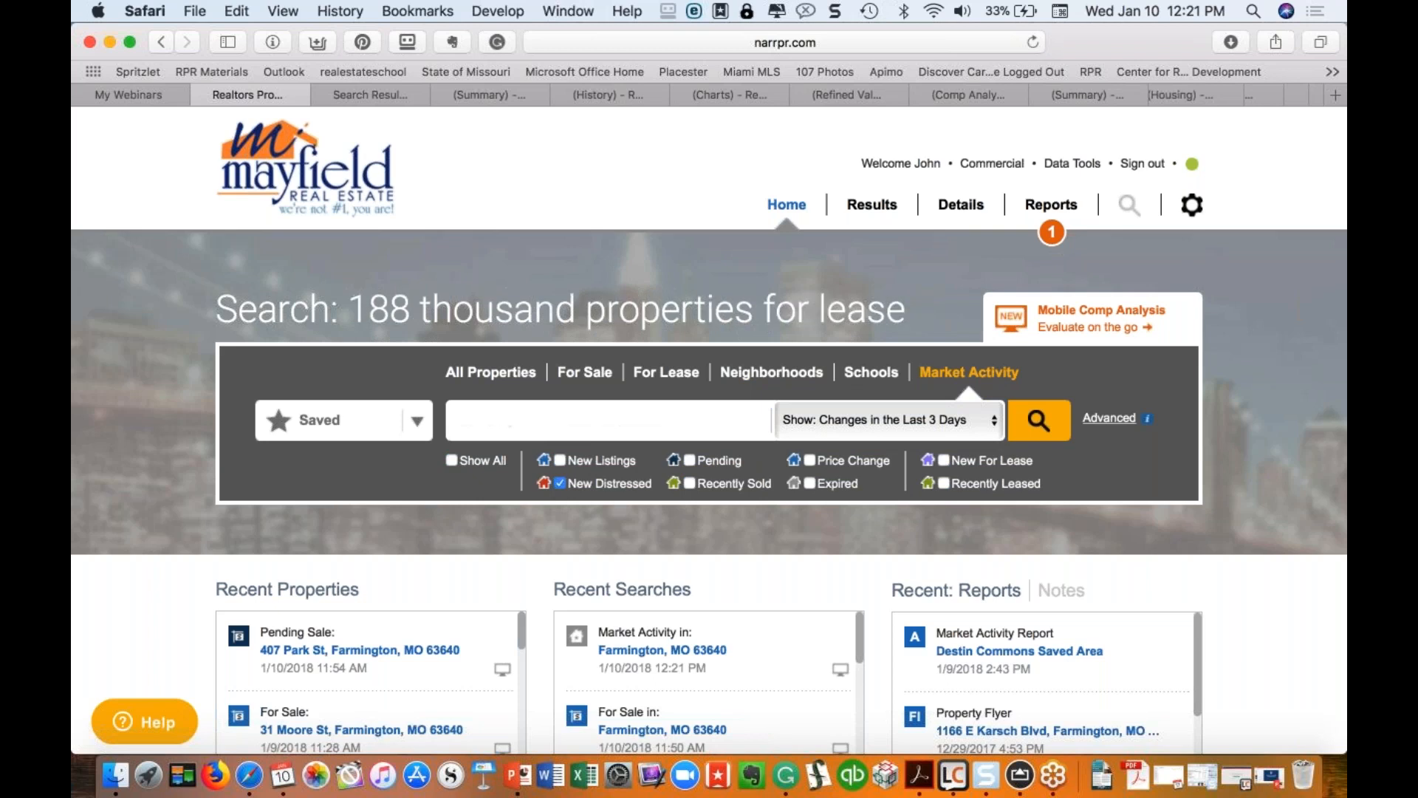
# Step: Search Jefferson County, Missouri for new distressed changes within the last month
pyautogui.write('Jefferson')
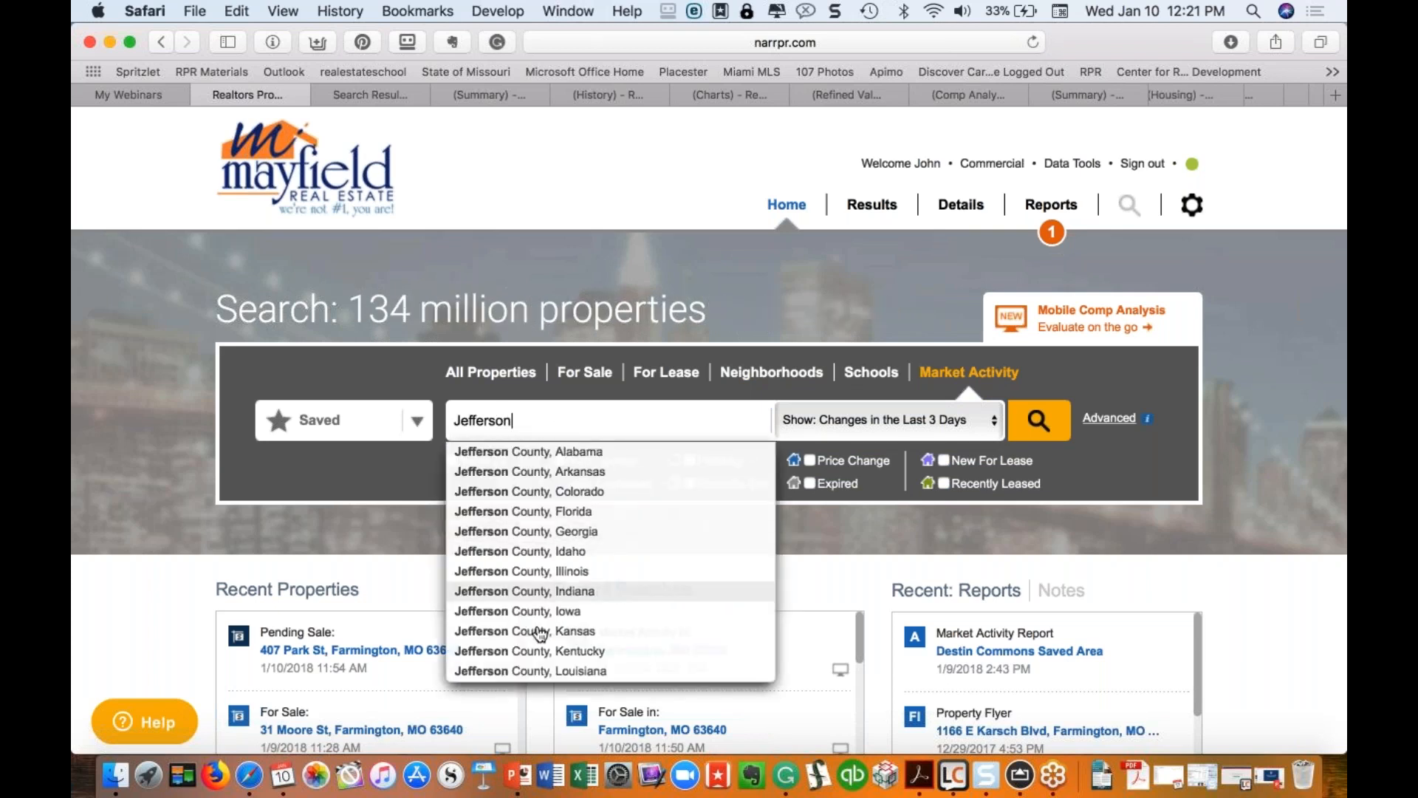
pyautogui.scroll(-2, 539, 628)
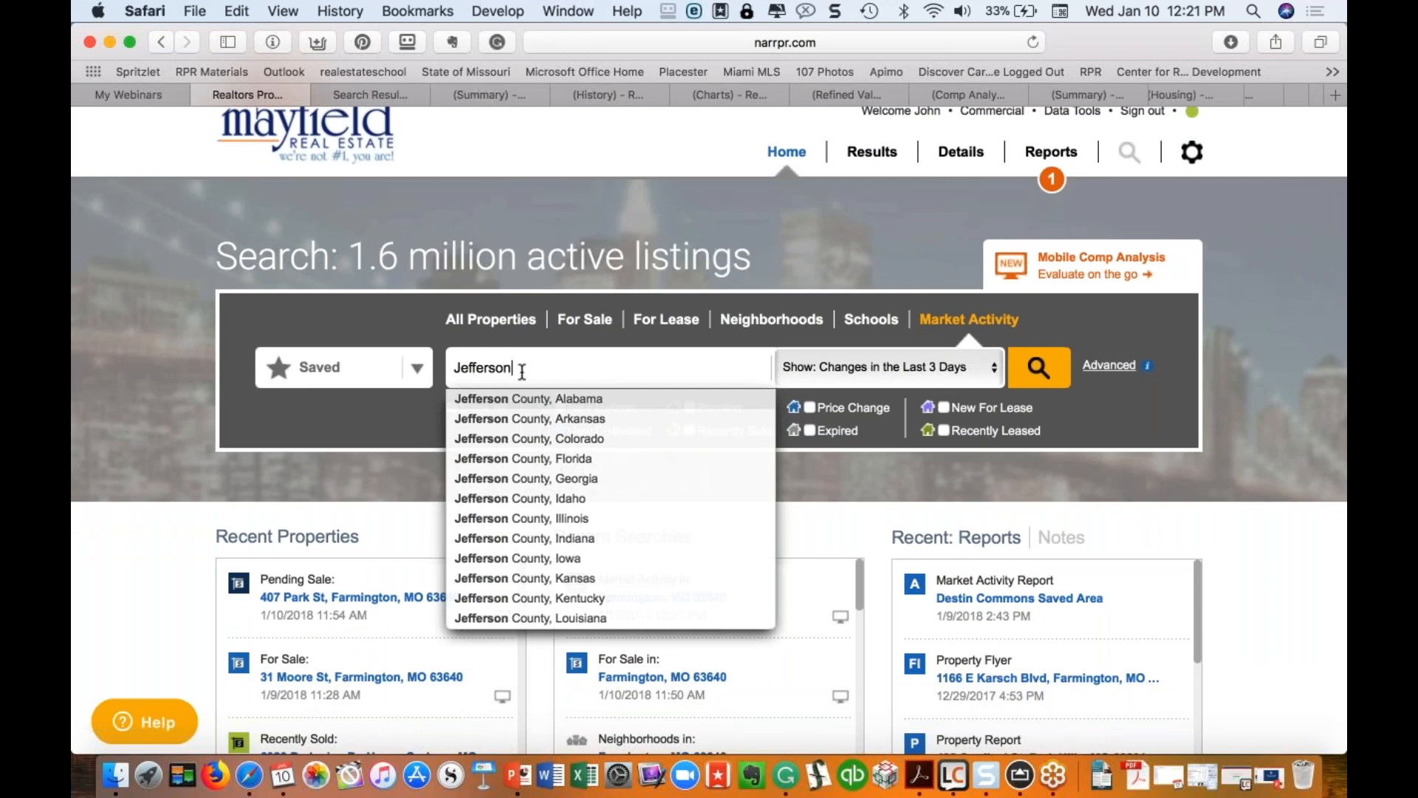
pyautogui.write('County, Miss')
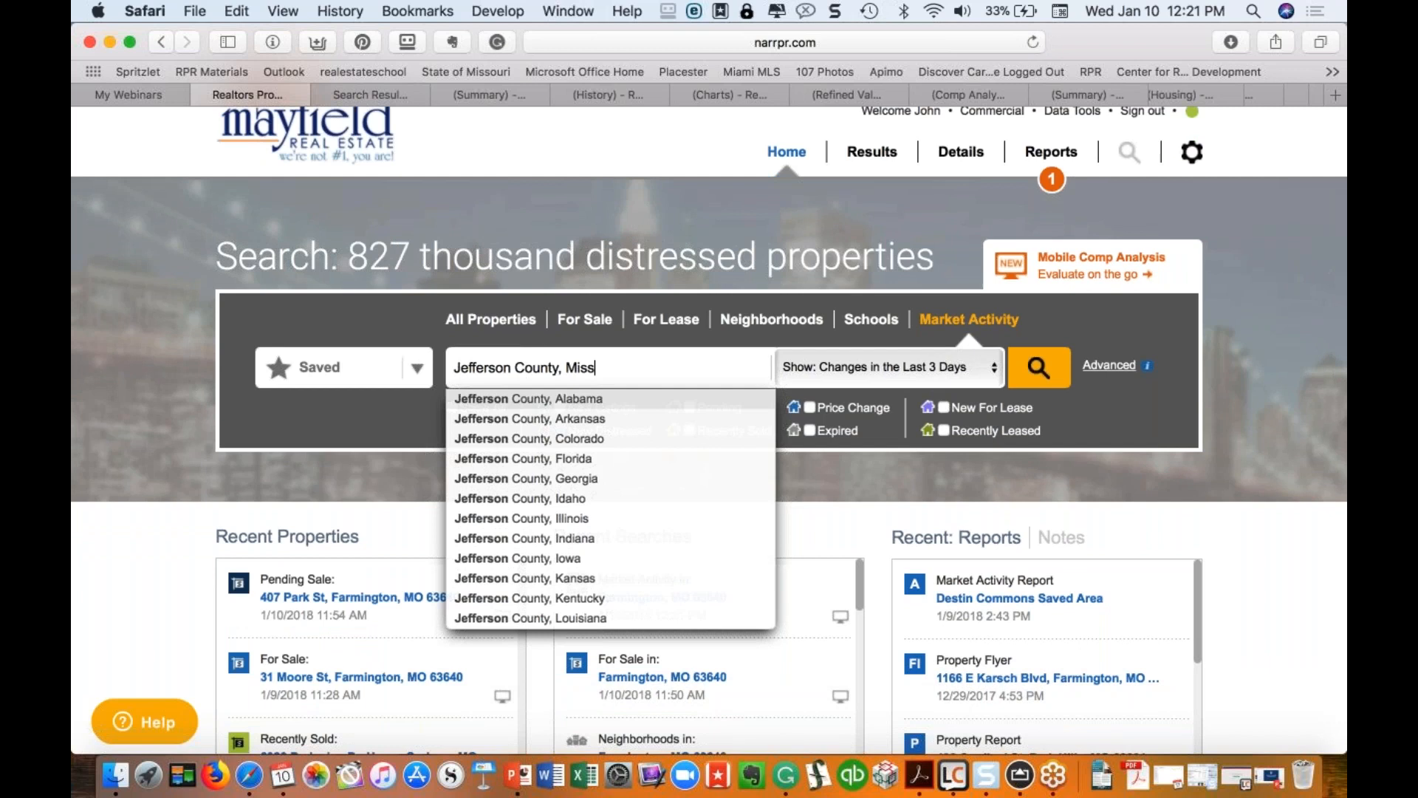
pyautogui.click(587, 417)
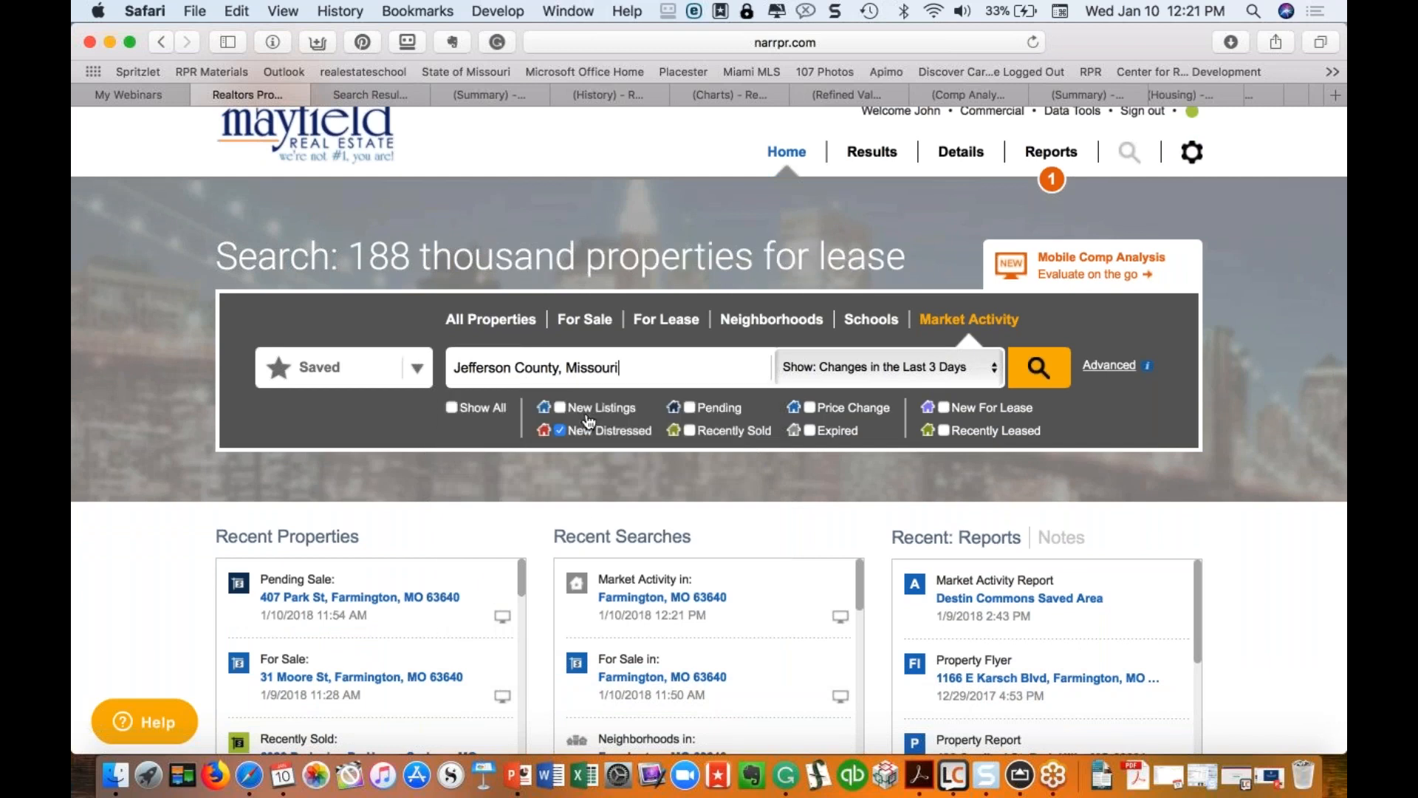
pyautogui.click(1003, 371)
pyautogui.click(942, 332)
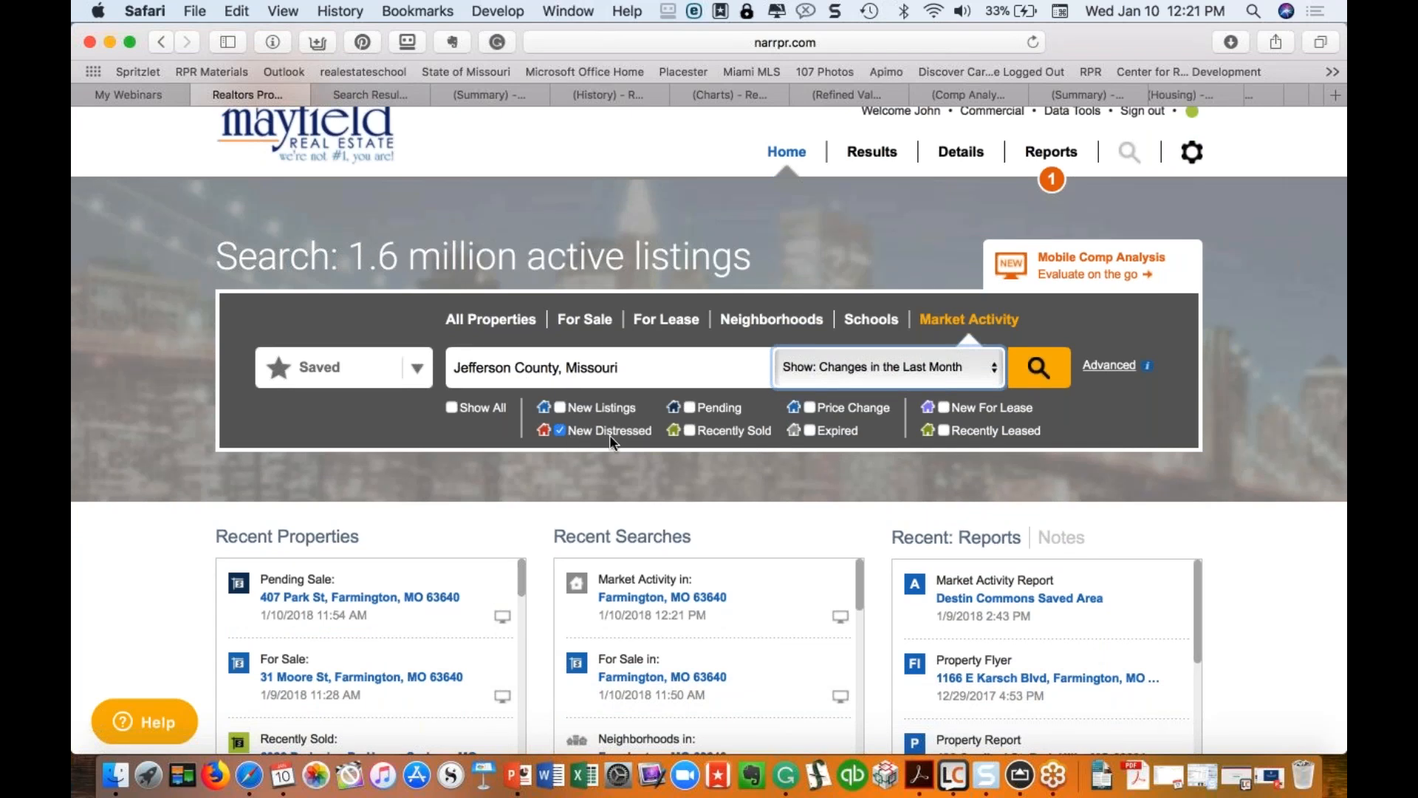
pyautogui.click(1040, 368)
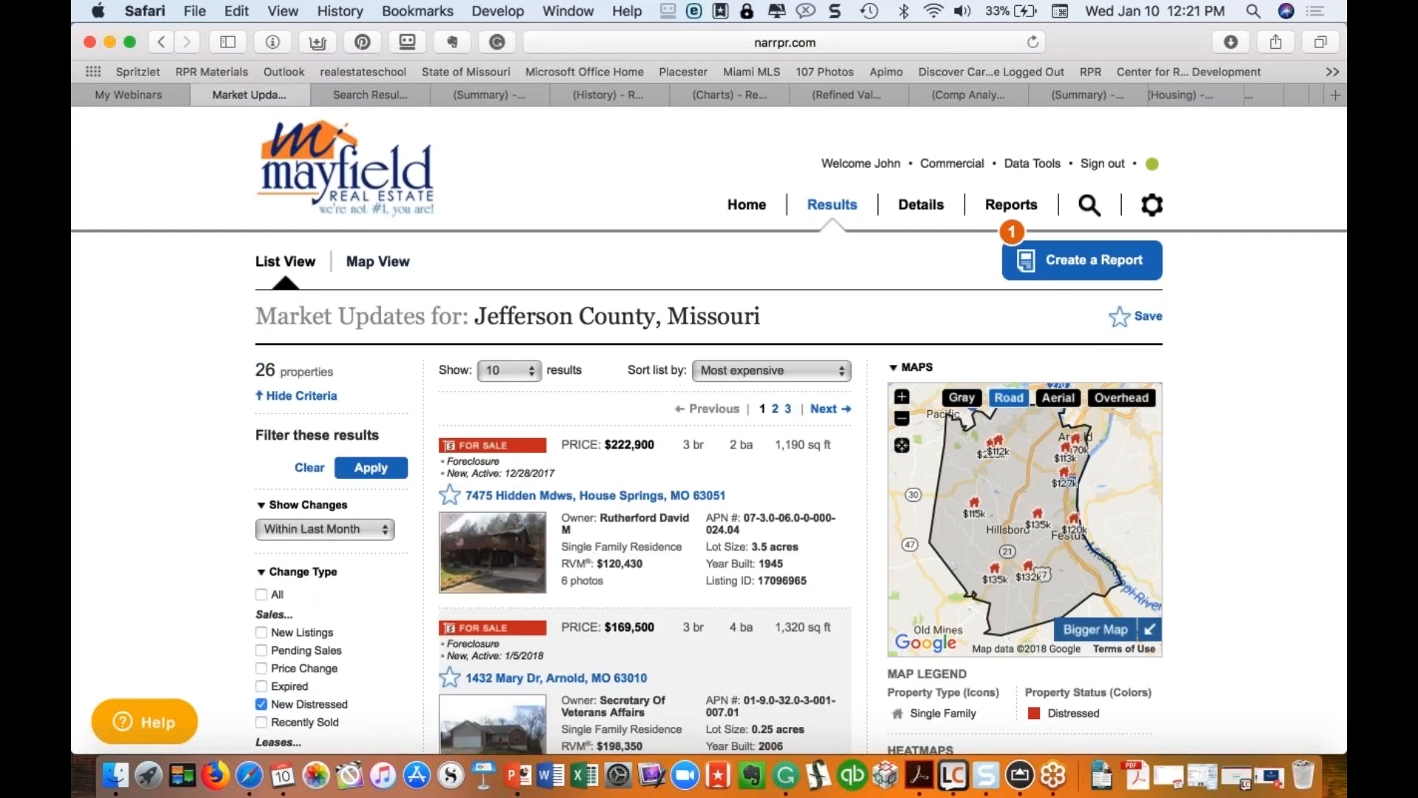
pyautogui.scroll(-3, 596, 414)
pyautogui.click(595, 381)
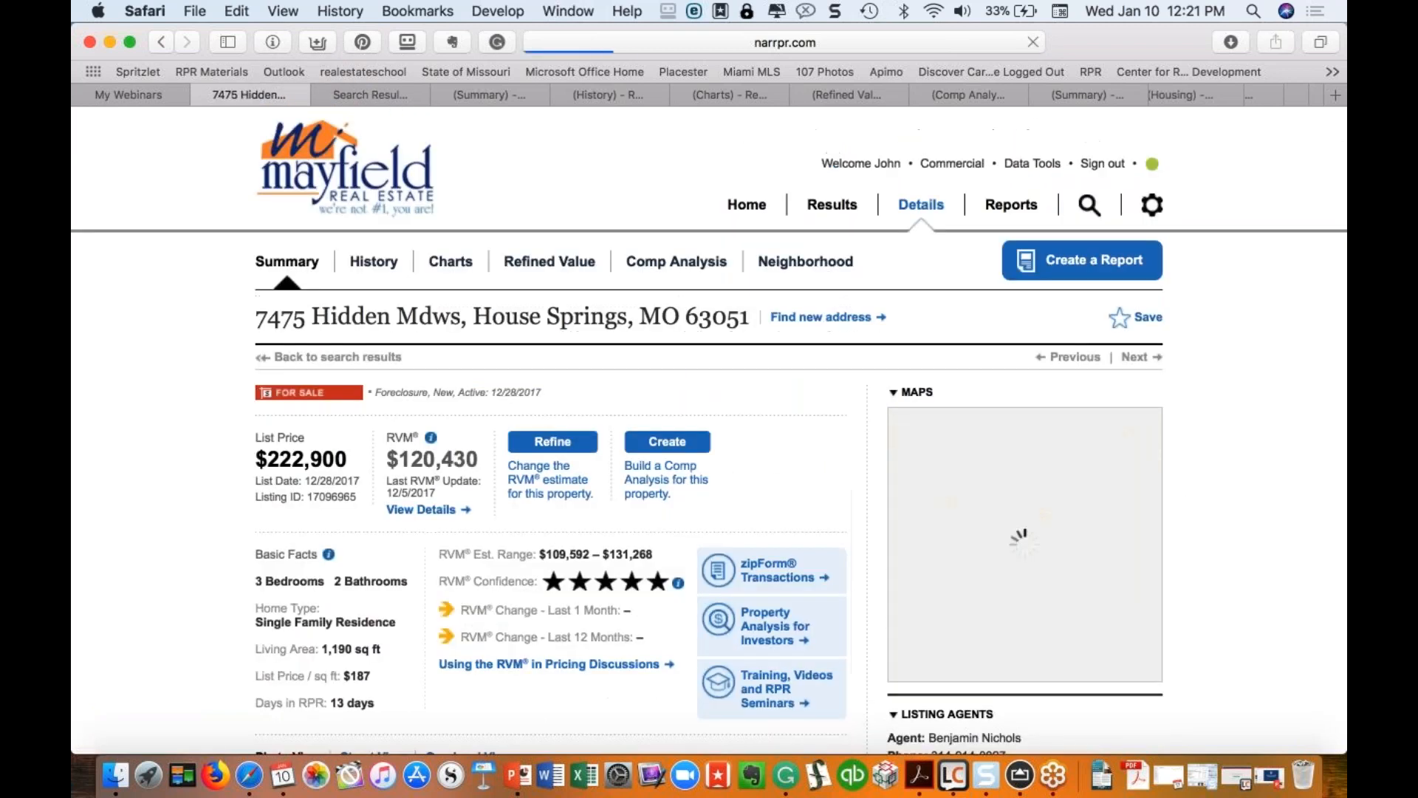
pyautogui.scroll(-4, 595, 517)
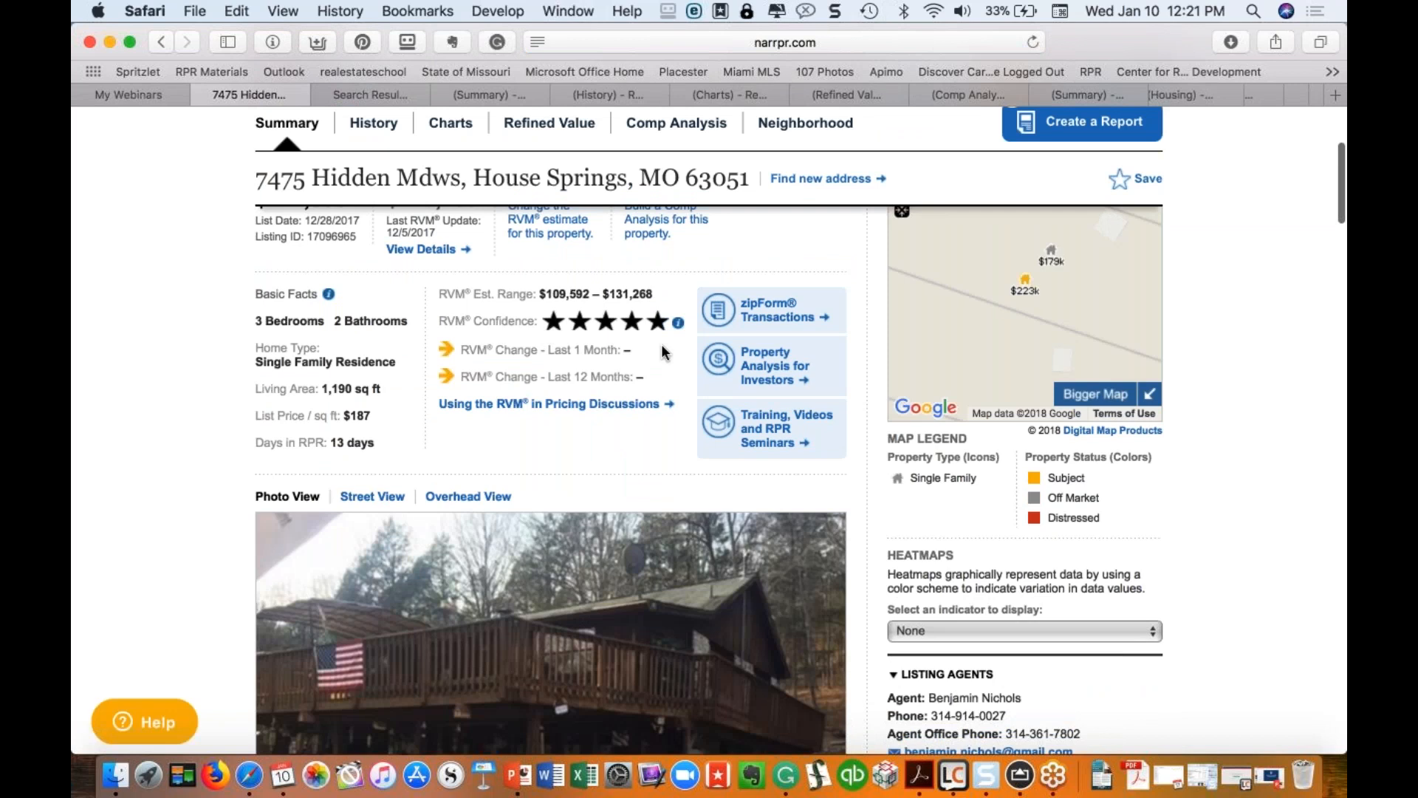
pyautogui.scroll(-5, 662, 343)
pyautogui.scroll(-15, 584, 405)
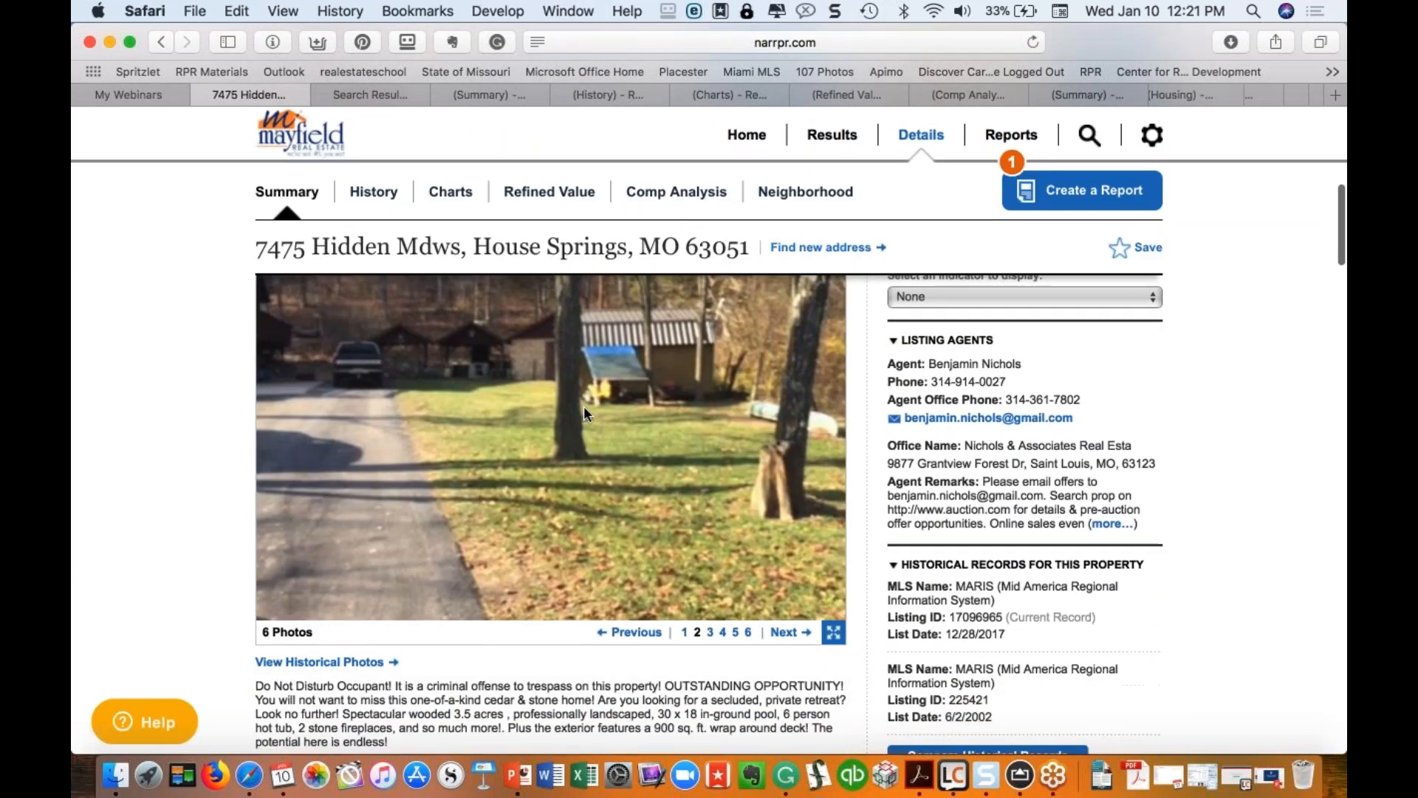
pyautogui.scroll(-5, 281, 715)
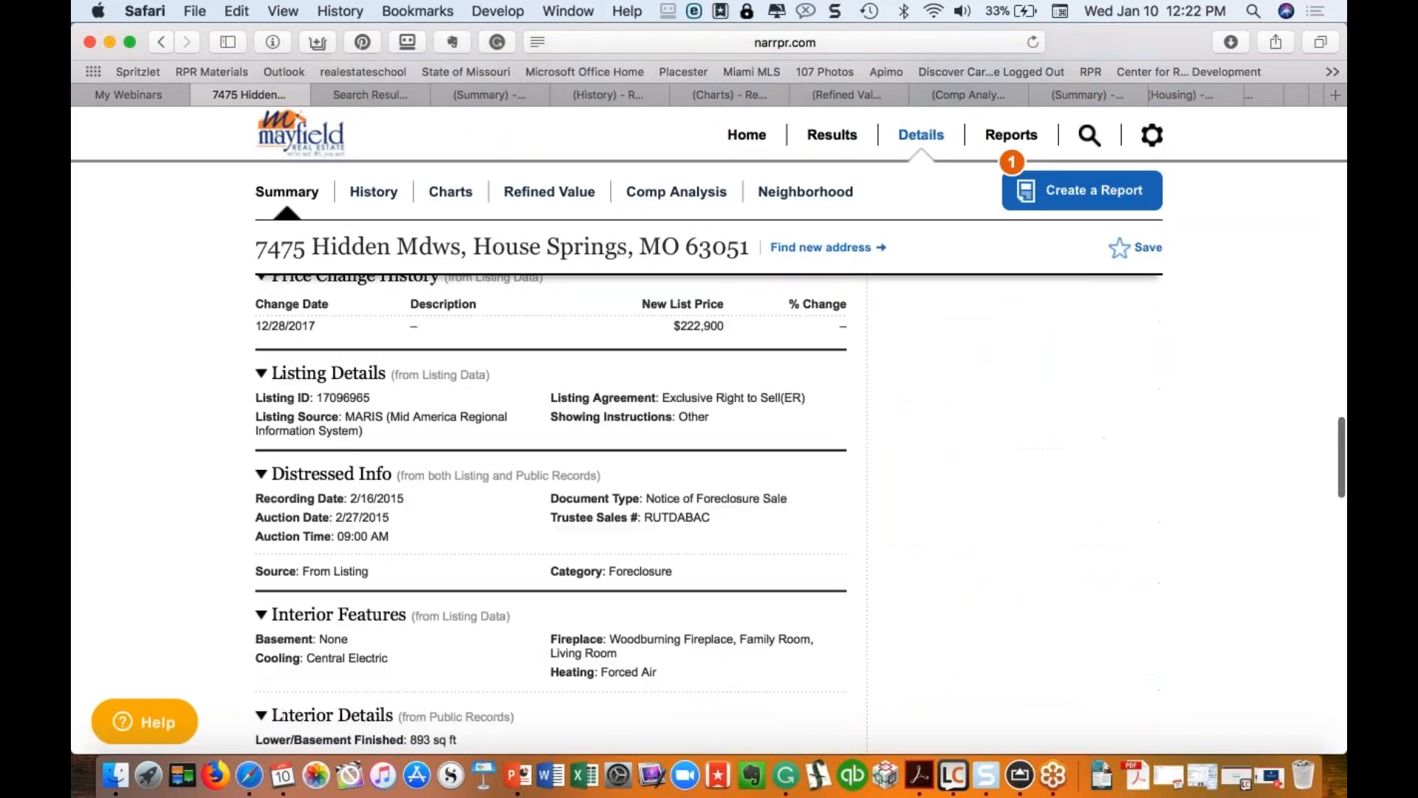
pyautogui.scroll(-15, 550, 510)
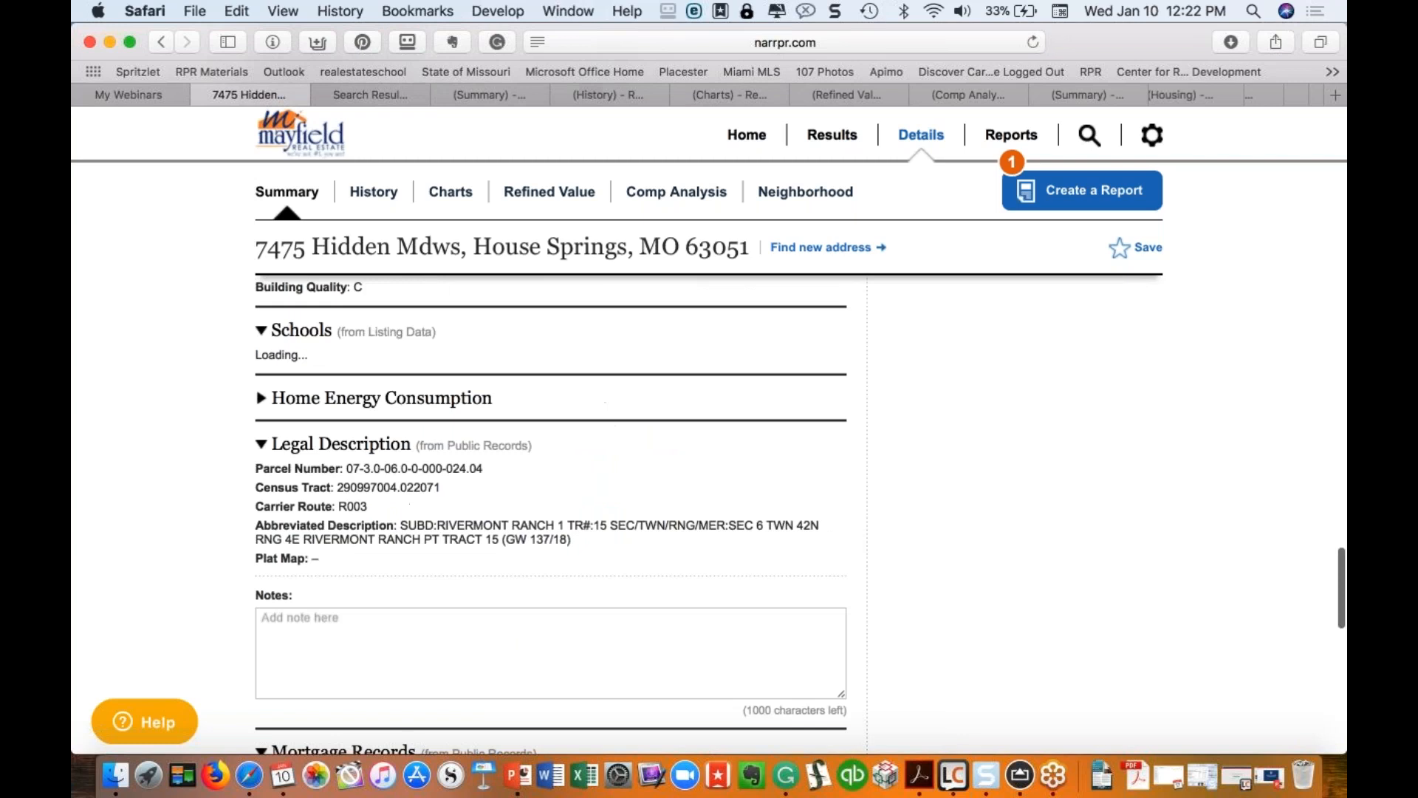
pyautogui.scroll(-7, 551, 509)
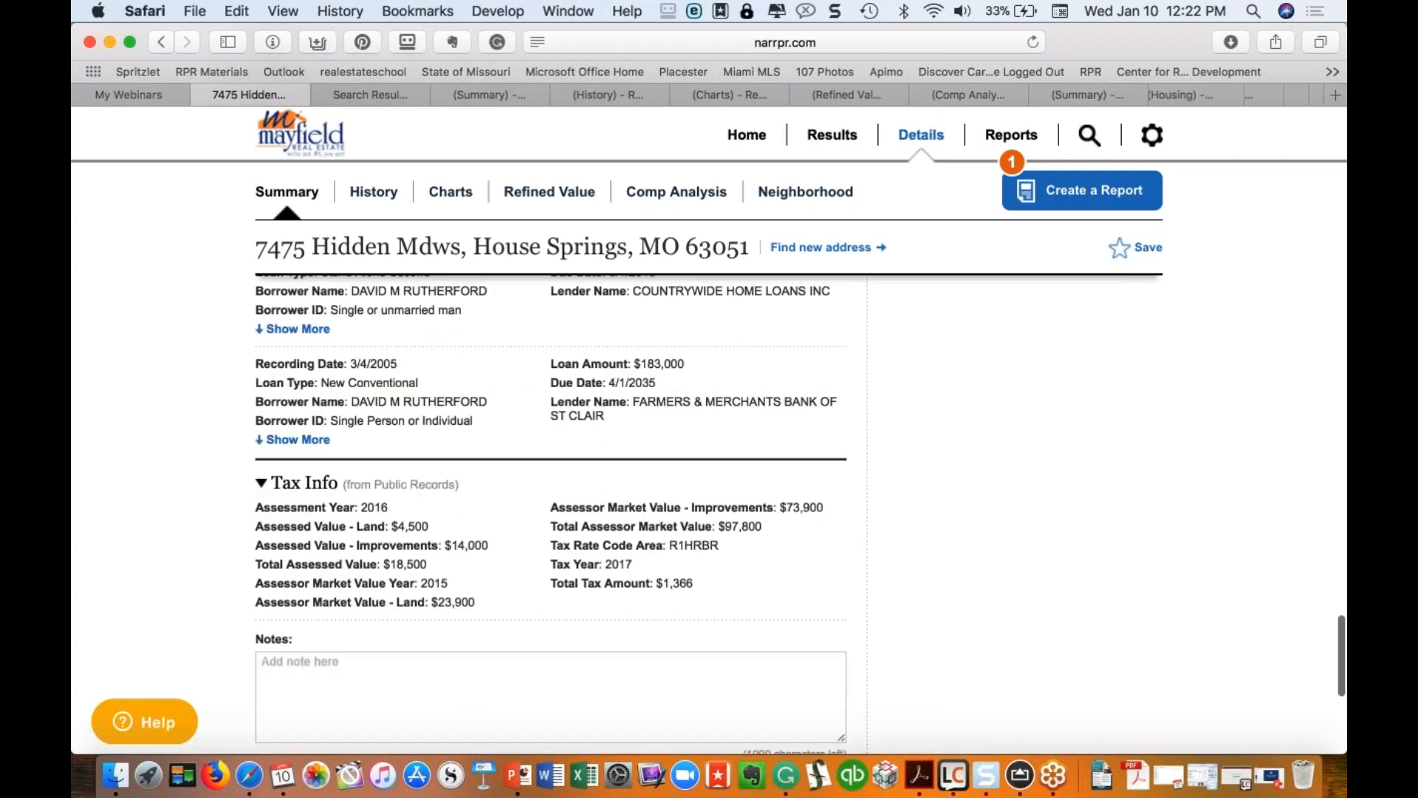
pyautogui.scroll(3, 519, 313)
pyautogui.scroll(-2, 622, 440)
pyautogui.scroll(-6, 622, 438)
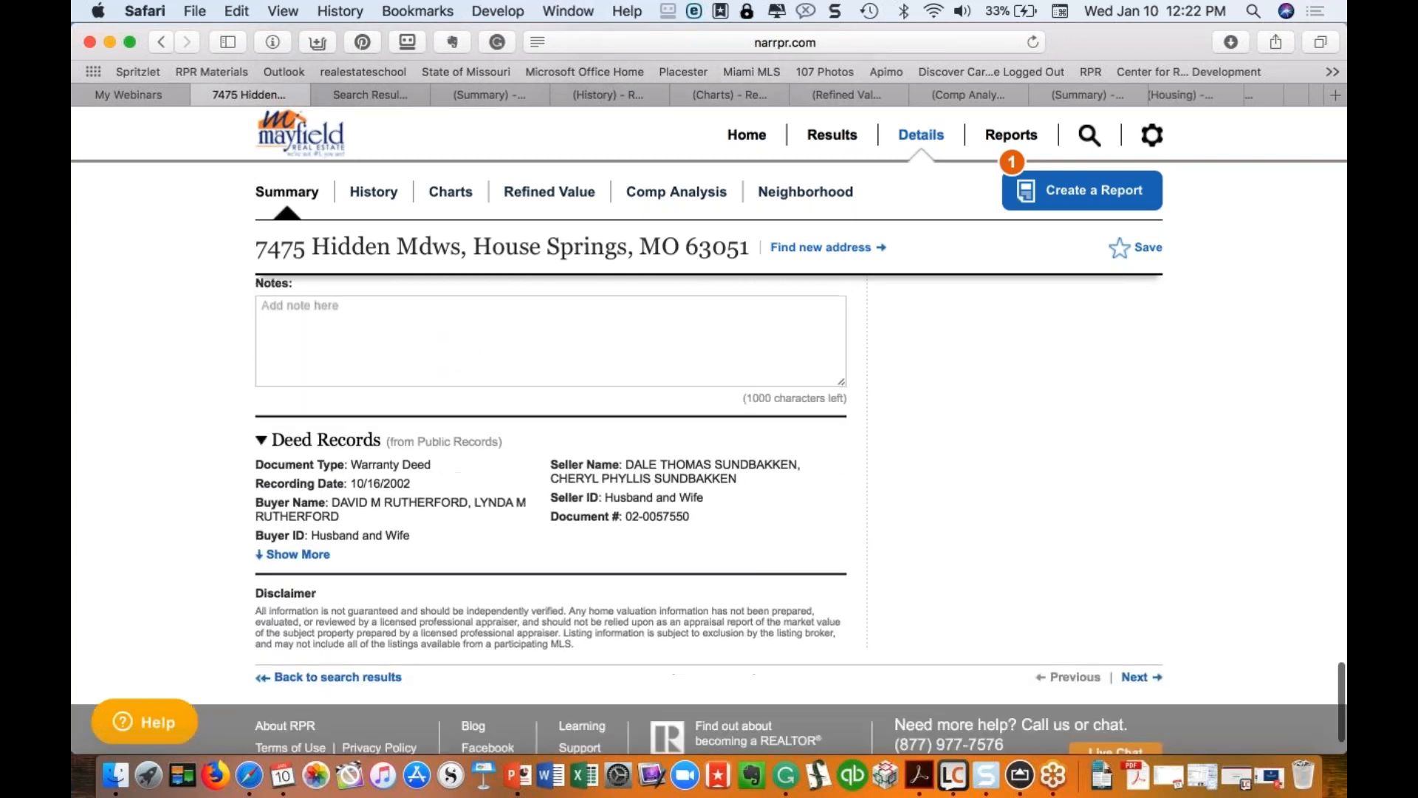
pyautogui.scroll(10, 550, 510)
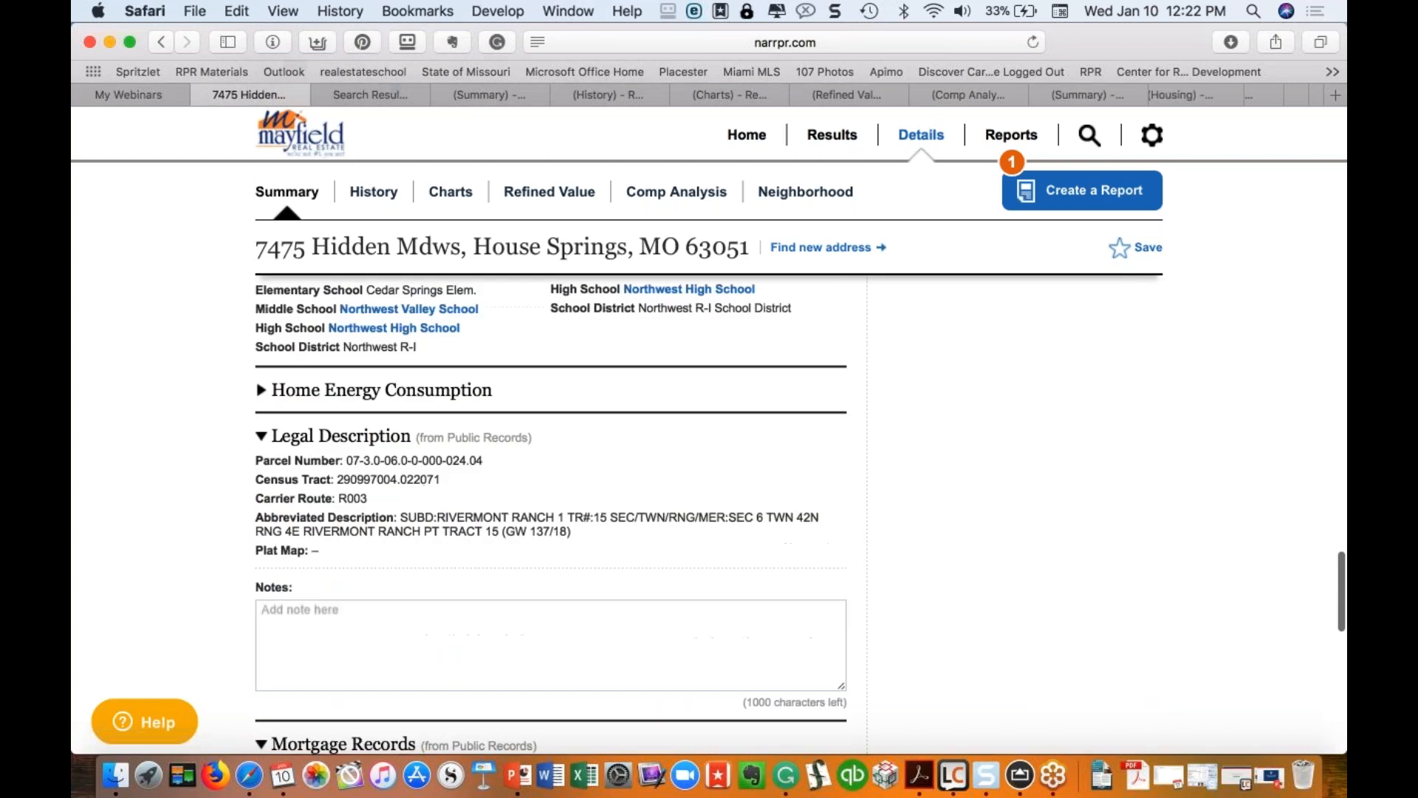
pyautogui.scroll(10, 406, 340)
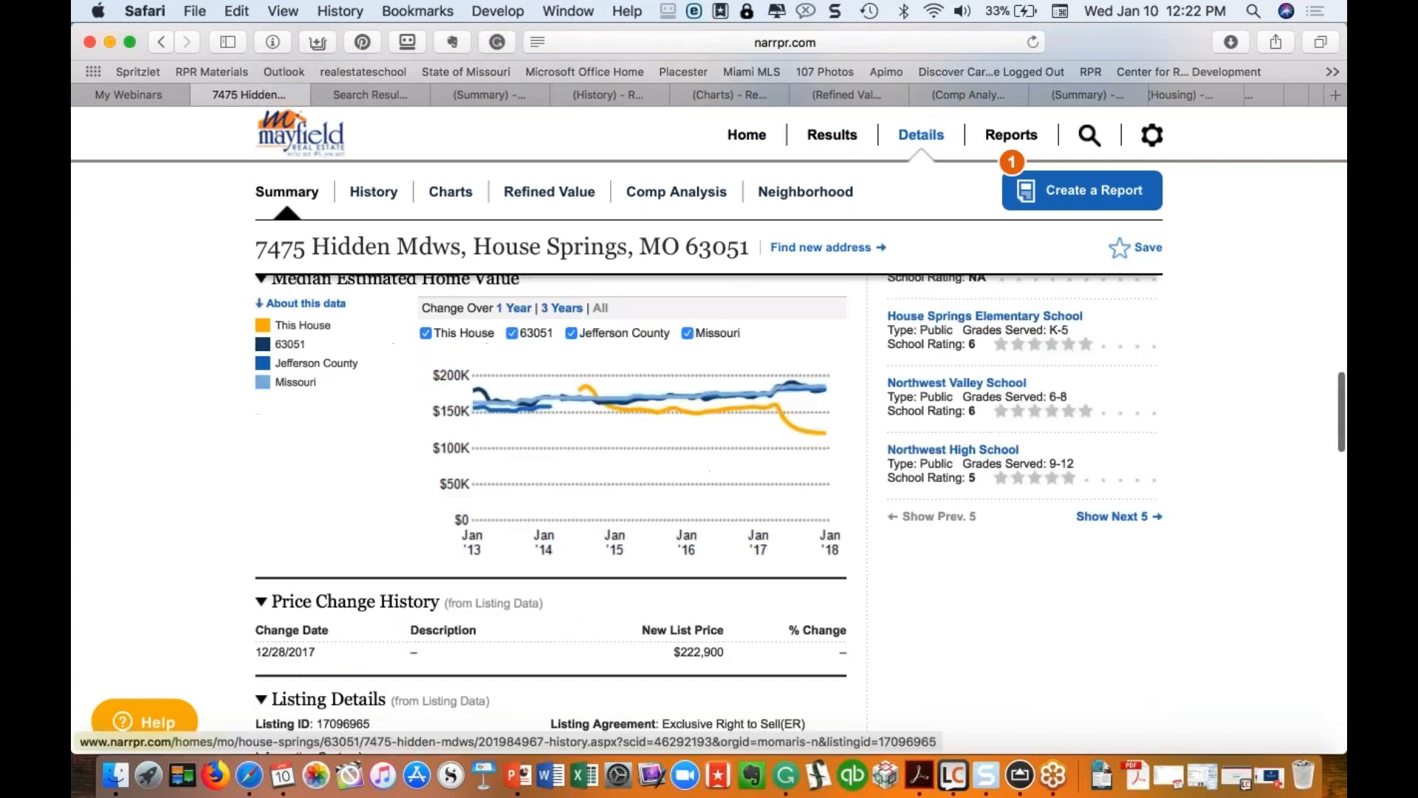
pyautogui.click(379, 194)
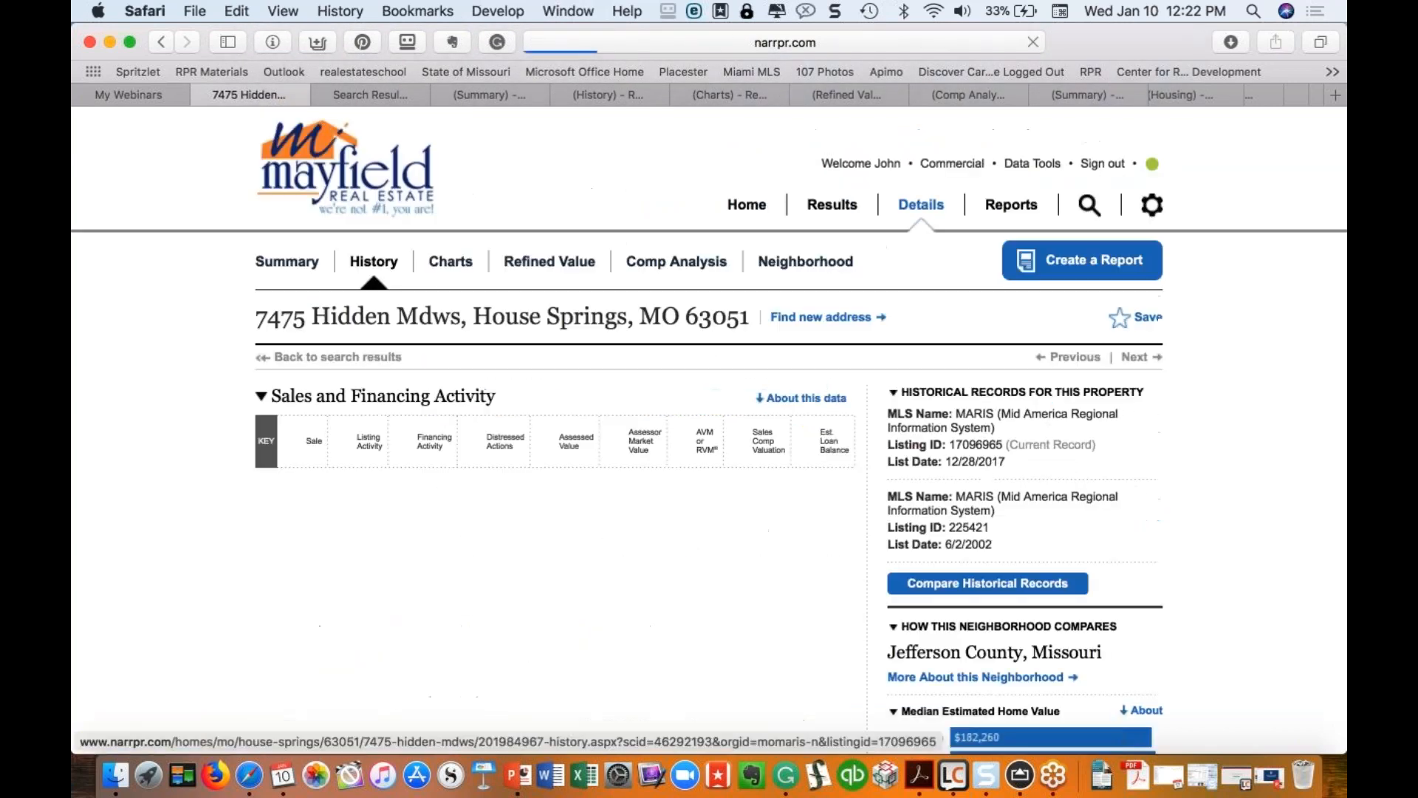
pyautogui.scroll(-8, 403, 334)
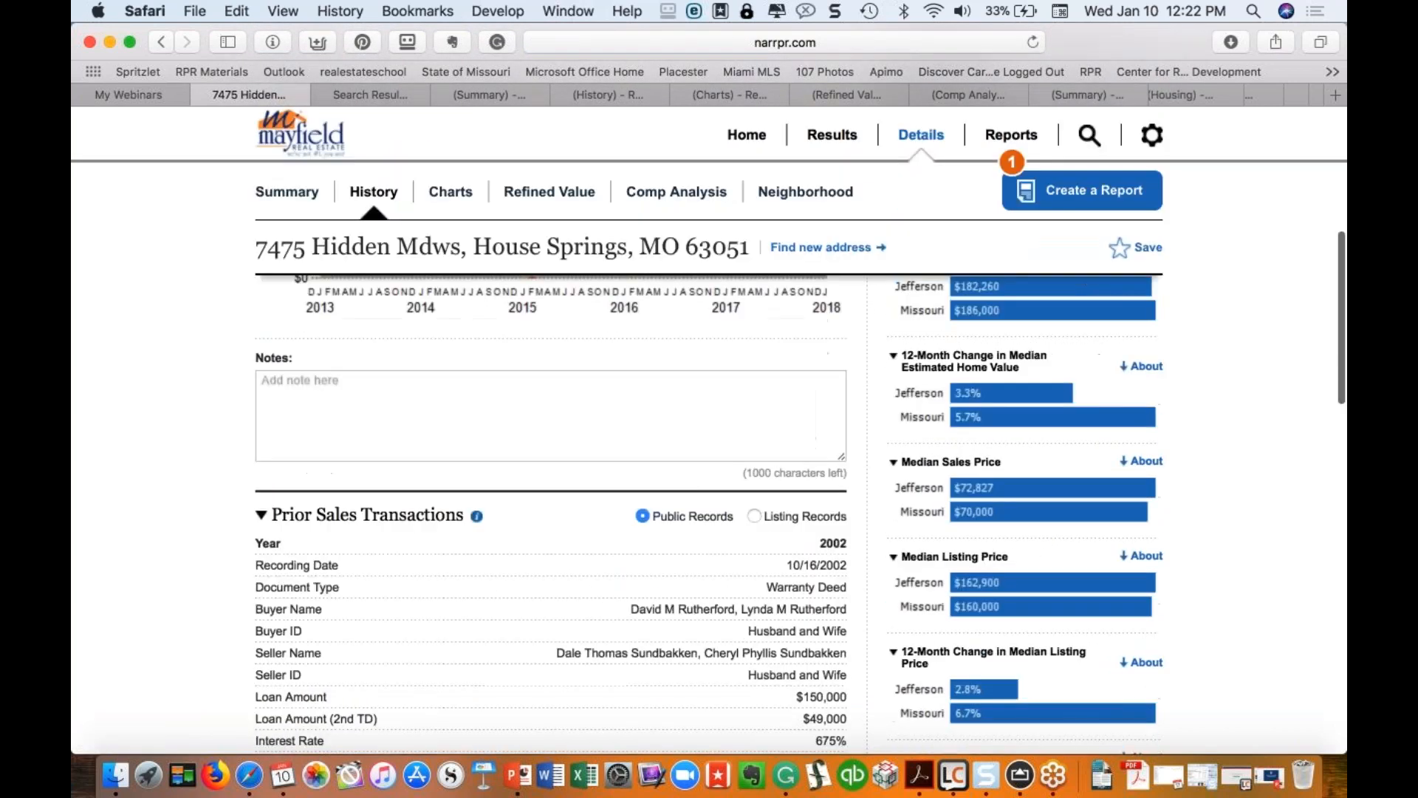
pyautogui.scroll(-10, 551, 510)
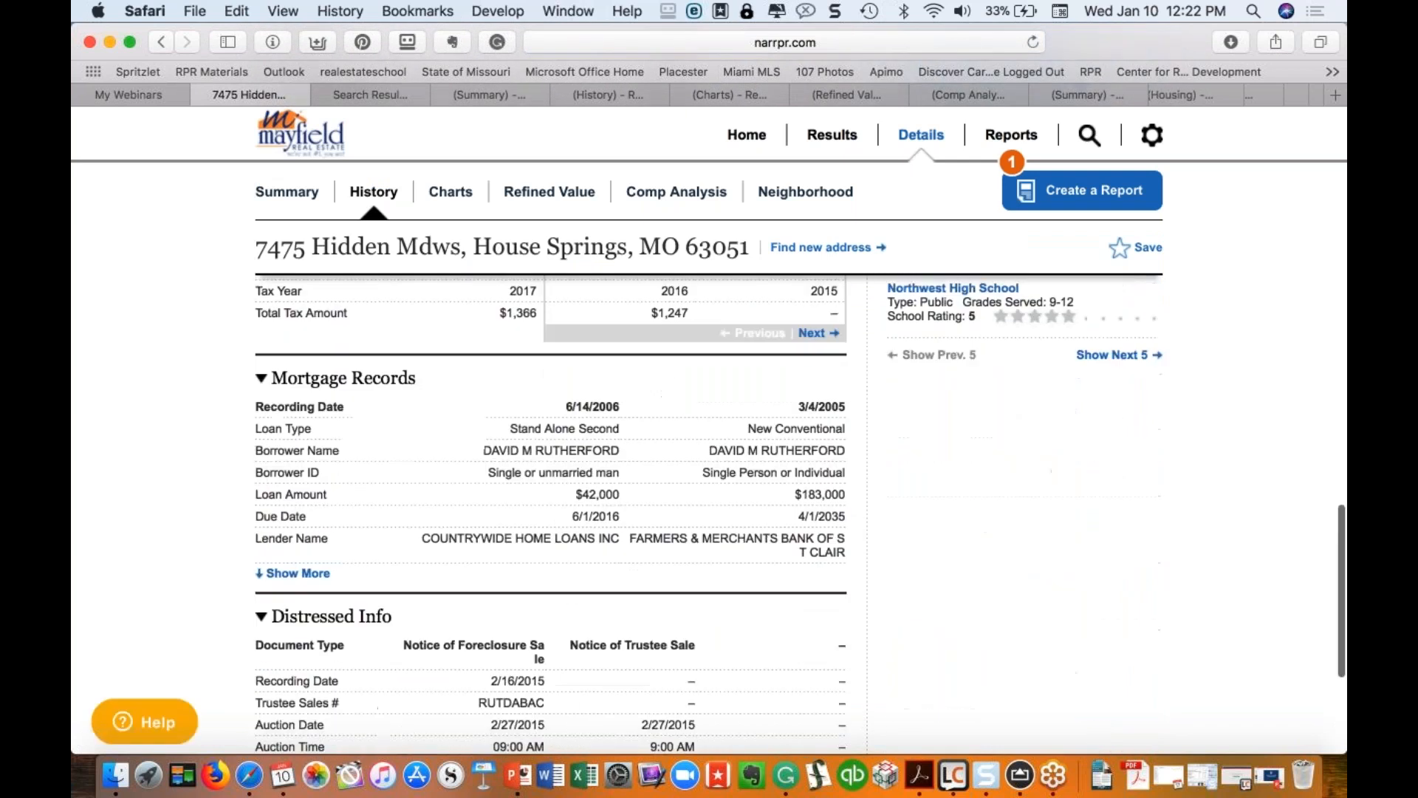
pyautogui.scroll(-4, 387, 405)
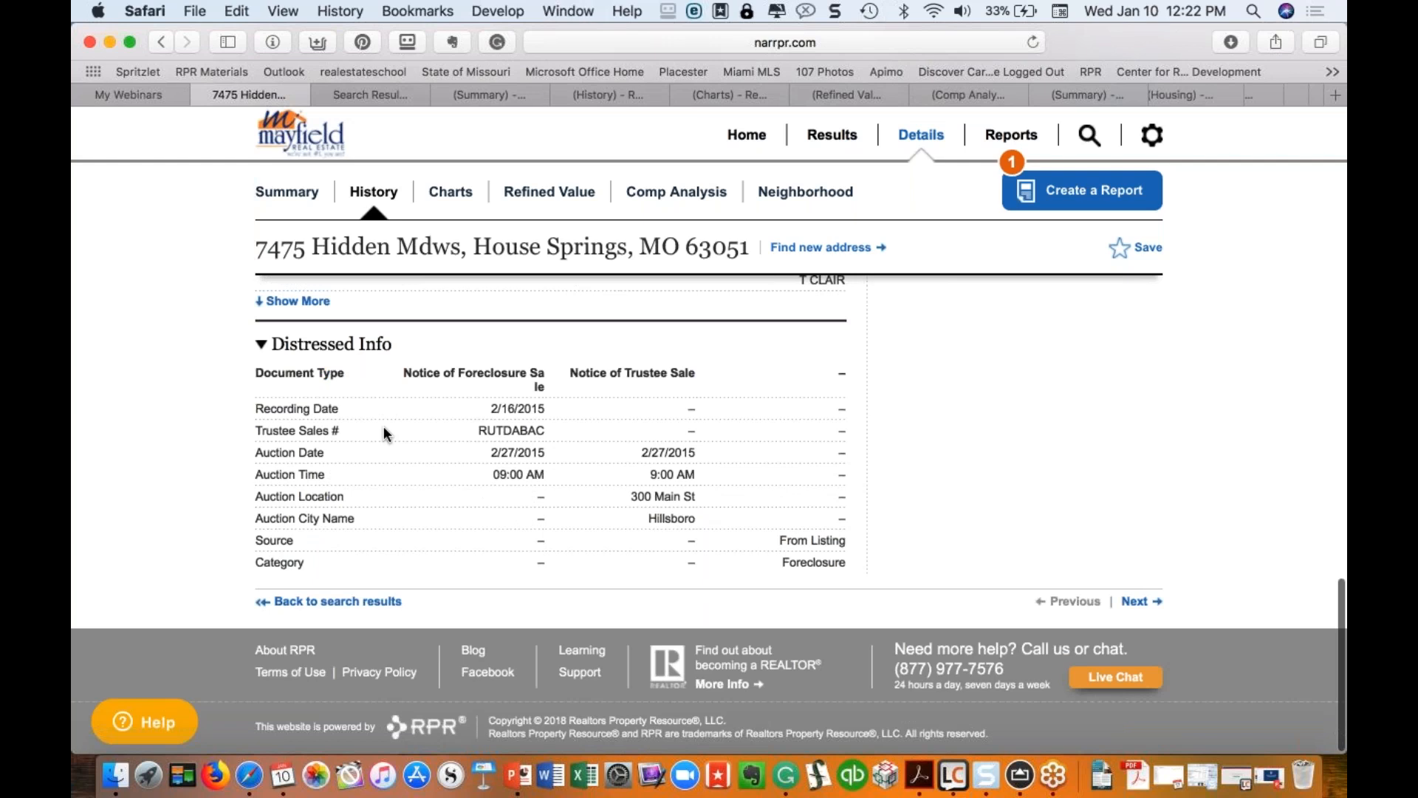
pyautogui.press('Home')
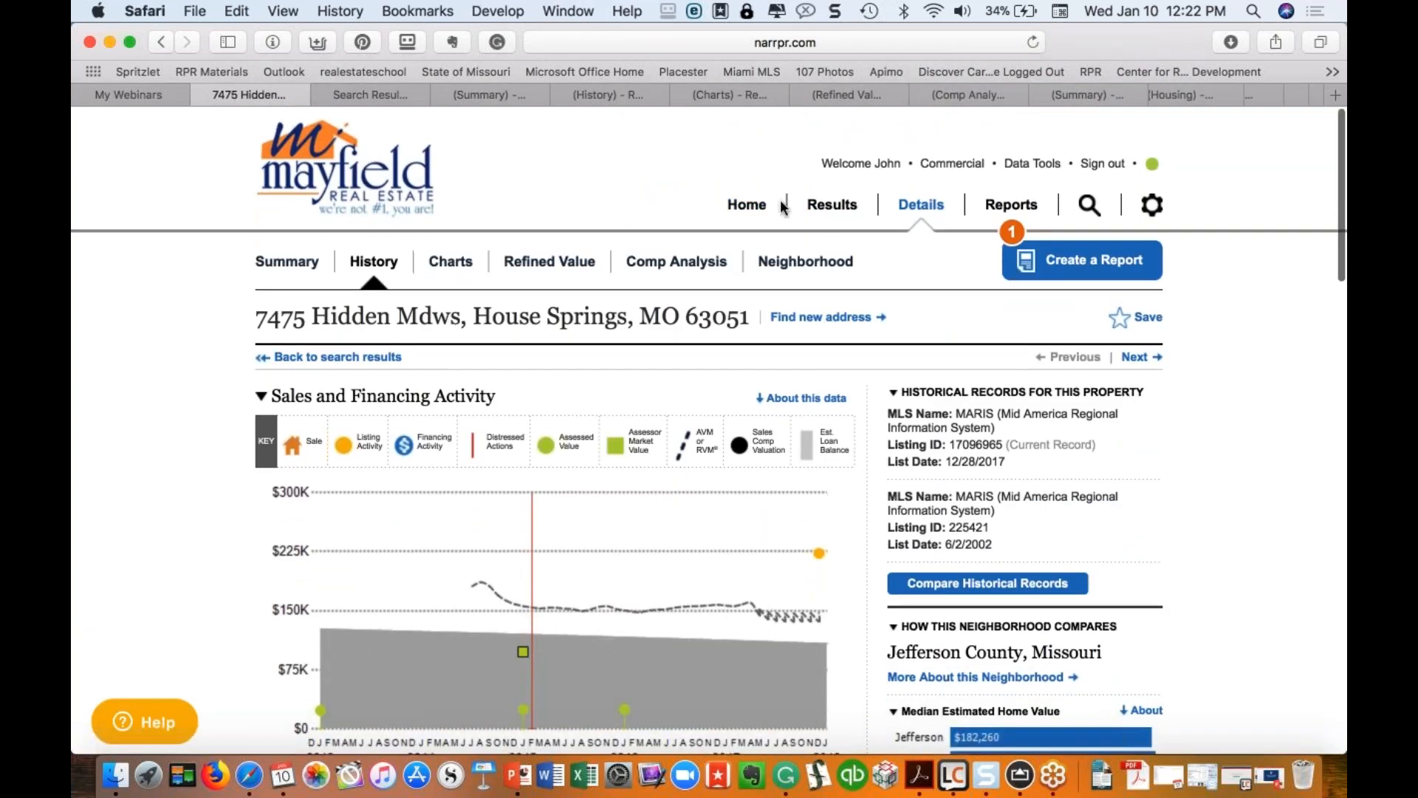
# Step: Return Home, select all Market Activity types, and switch the search to All Properties
pyautogui.click(747, 204)
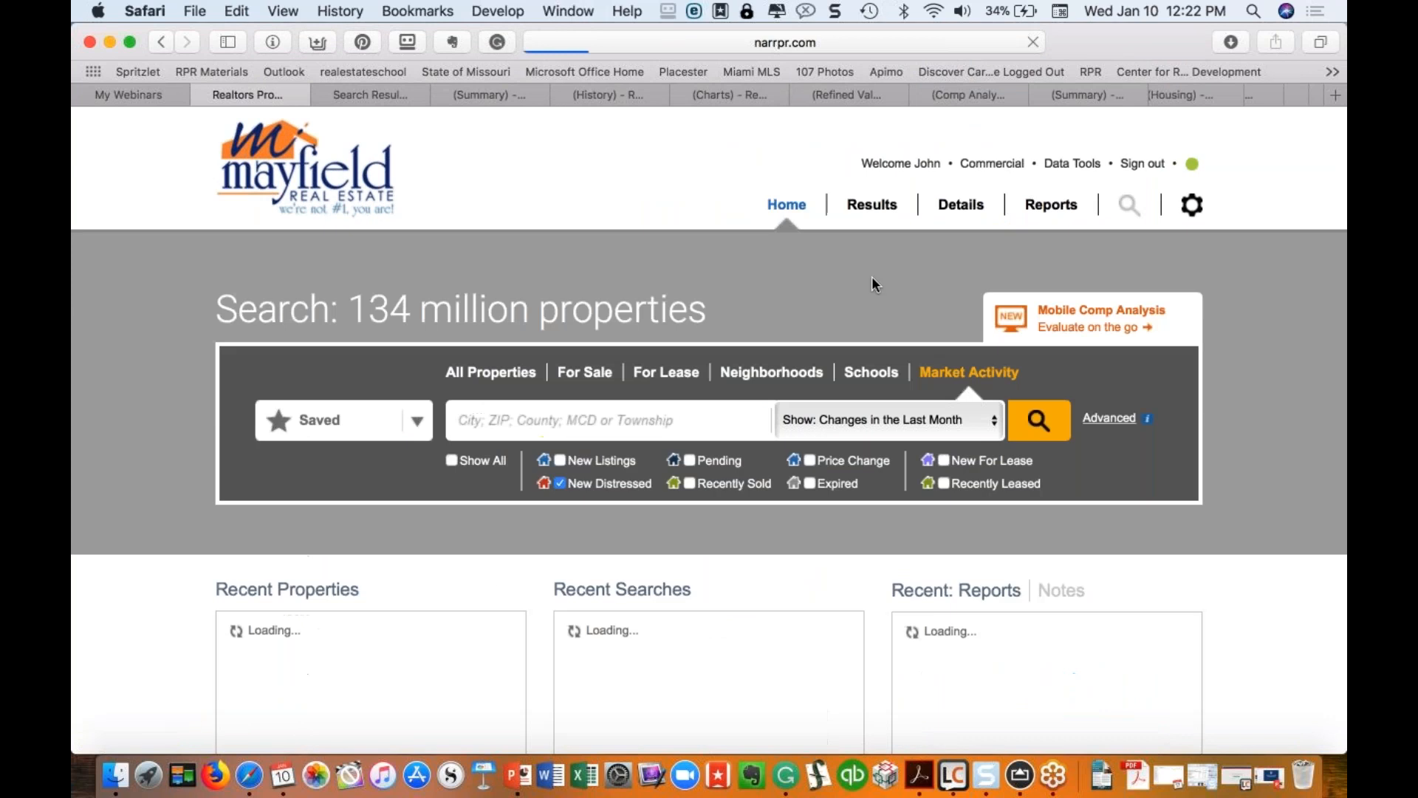
pyautogui.click(559, 483)
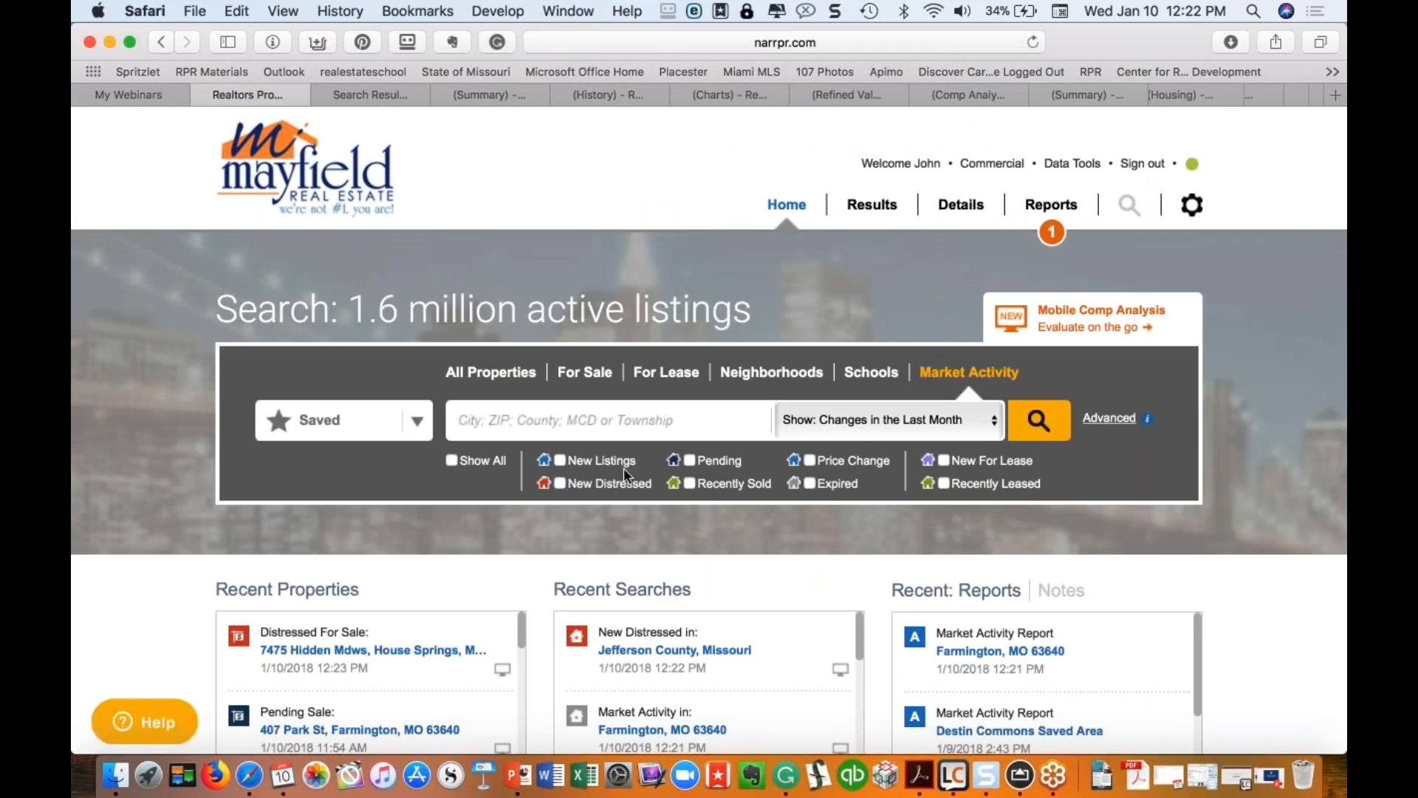
pyautogui.click(692, 461)
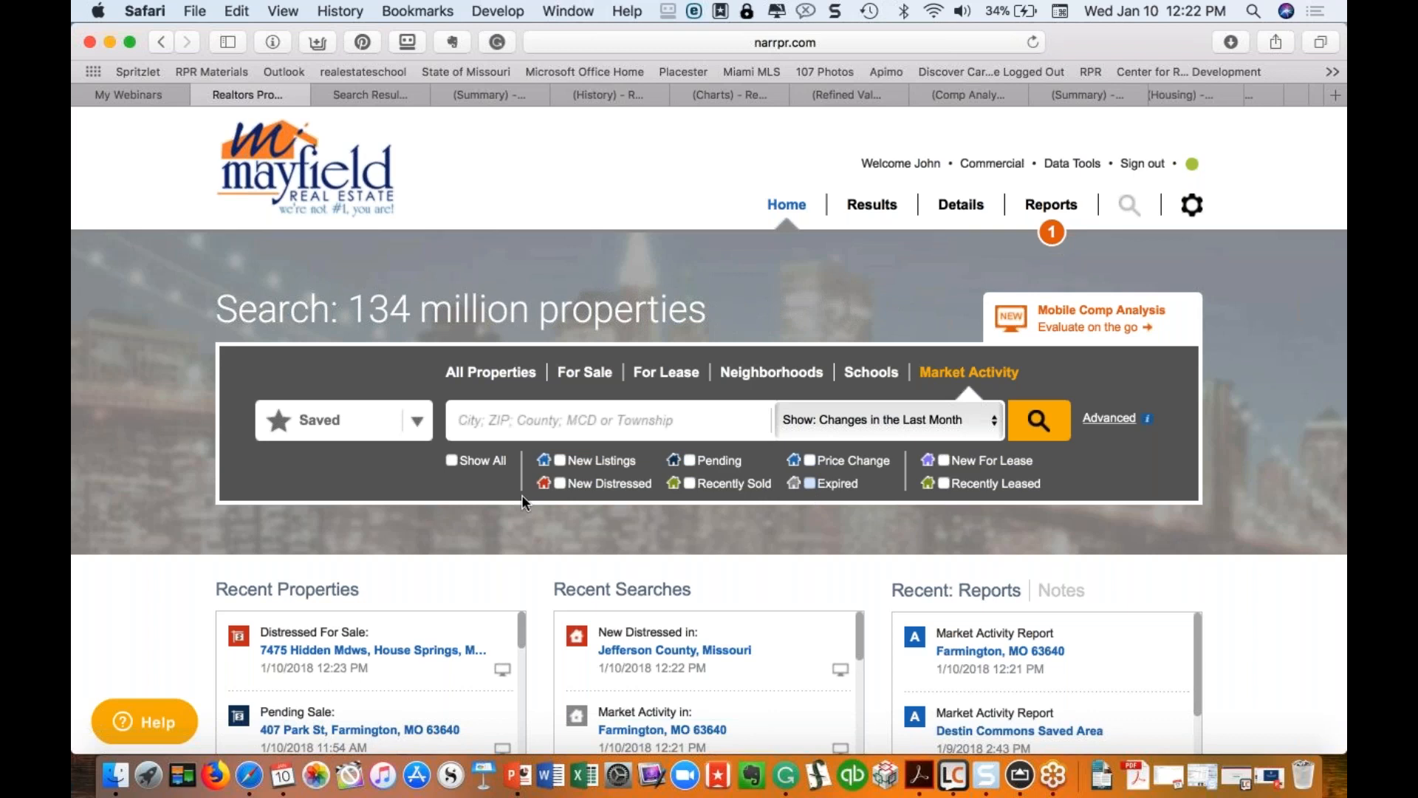
pyautogui.click(452, 459)
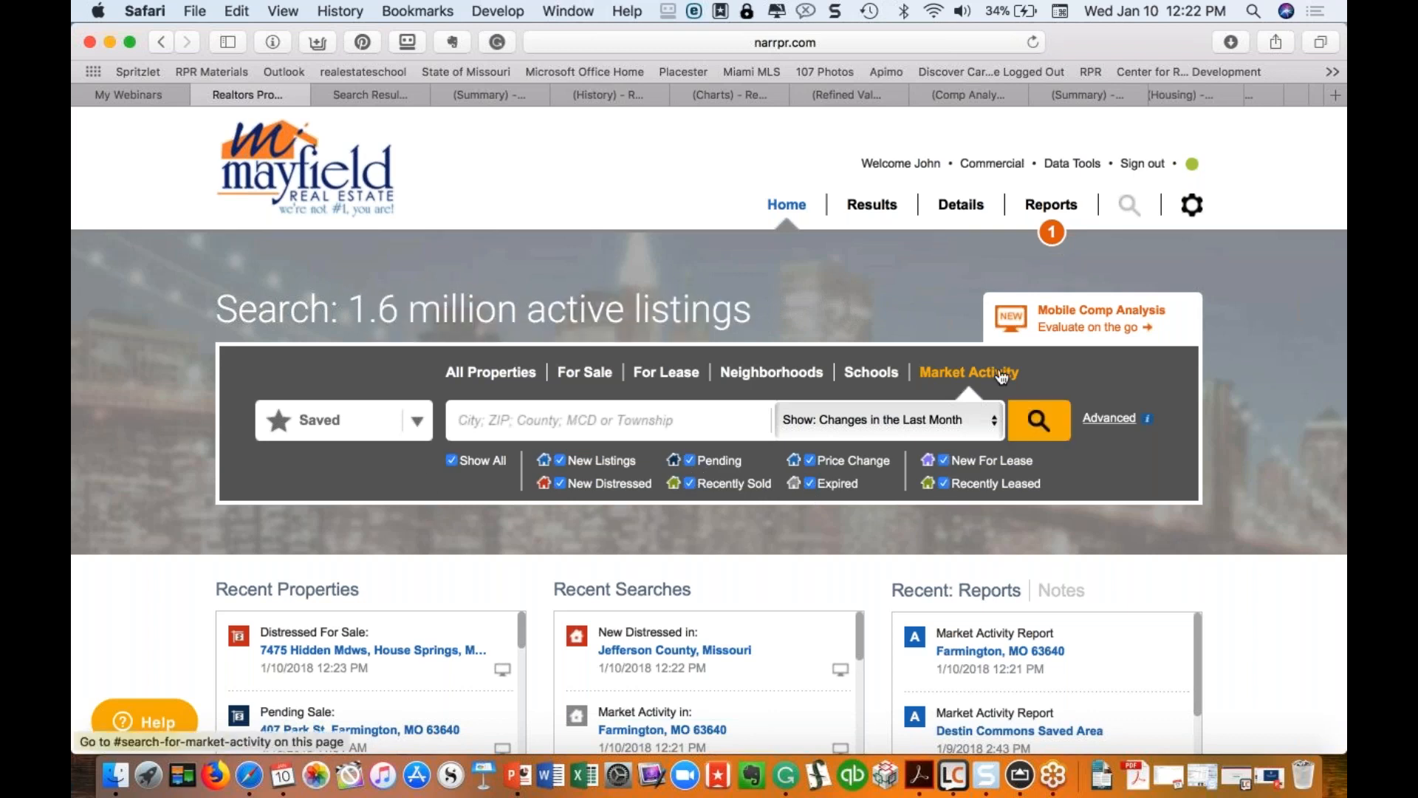
pyautogui.click(479, 378)
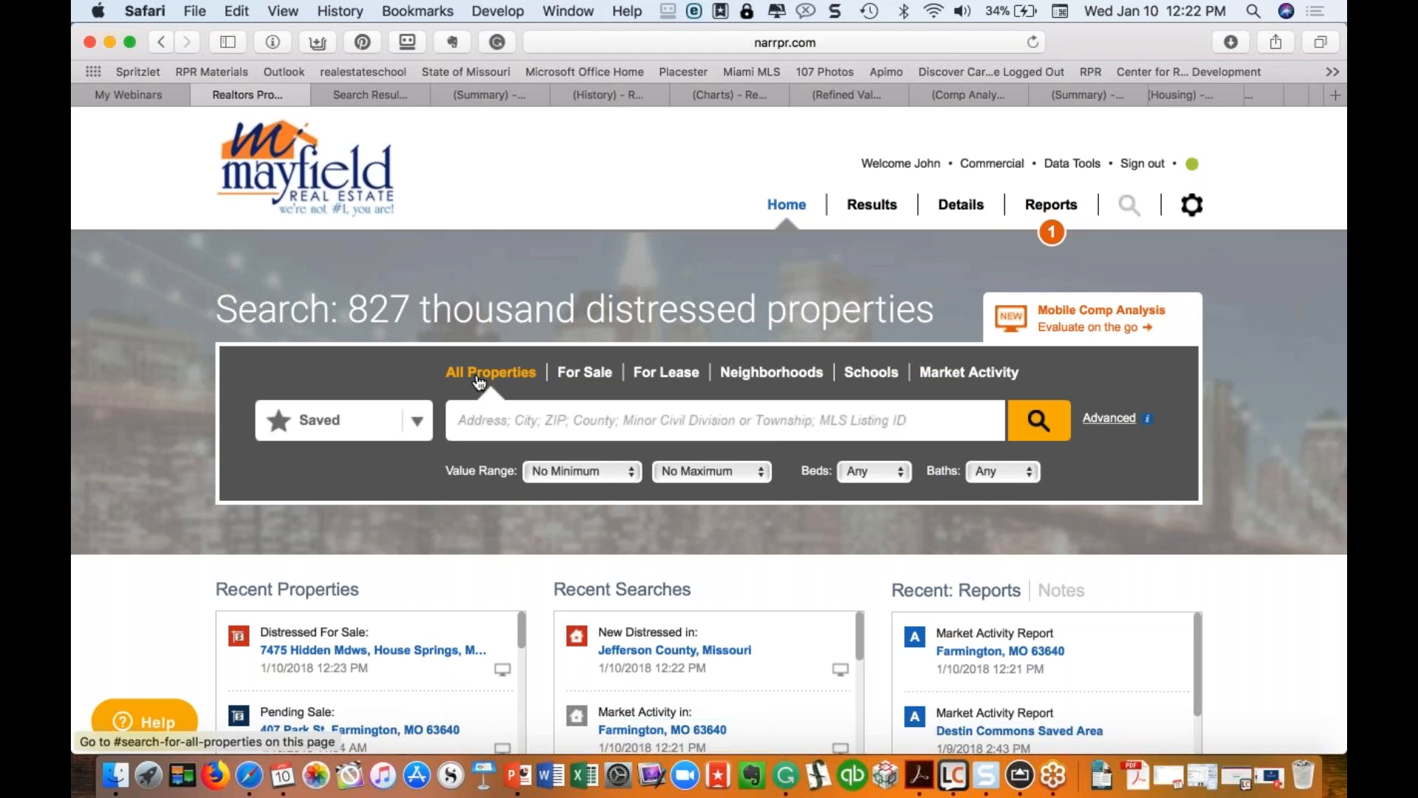
# Step: Toggle the search between For Sale and All Properties, ending on For Sale
pyautogui.click(597, 378)
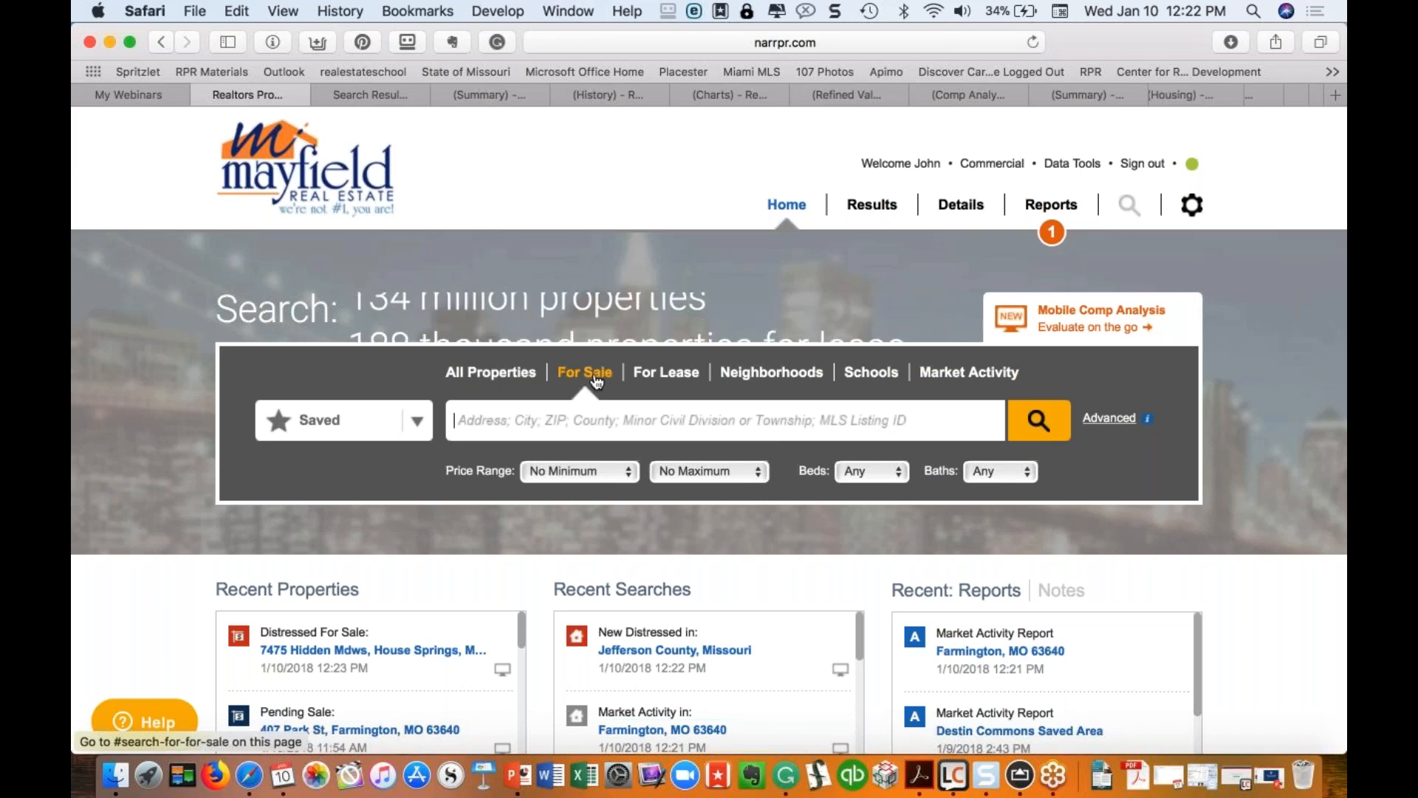
pyautogui.click(490, 376)
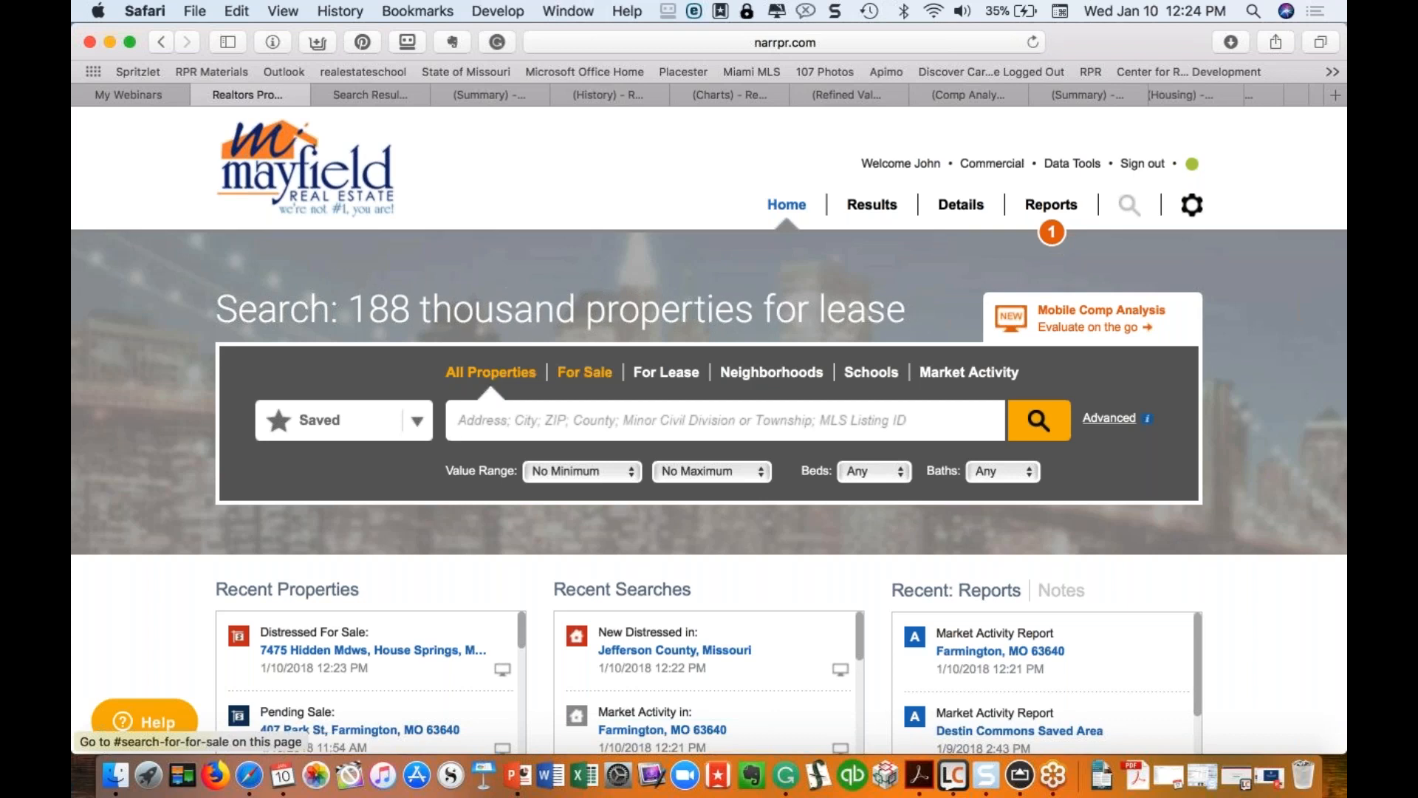
pyautogui.click(597, 375)
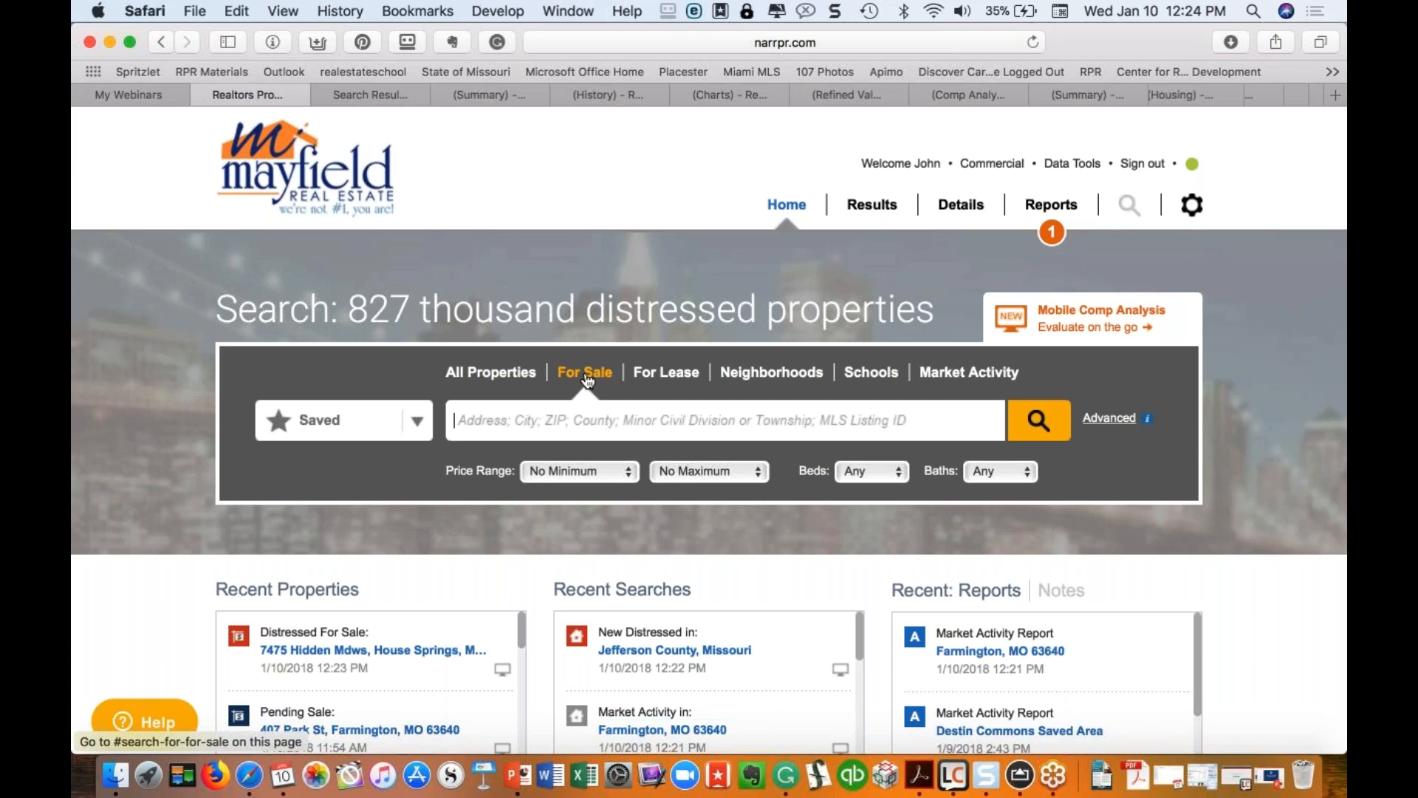
# Step: Select the All Properties tab on the home search panel
pyautogui.click(497, 374)
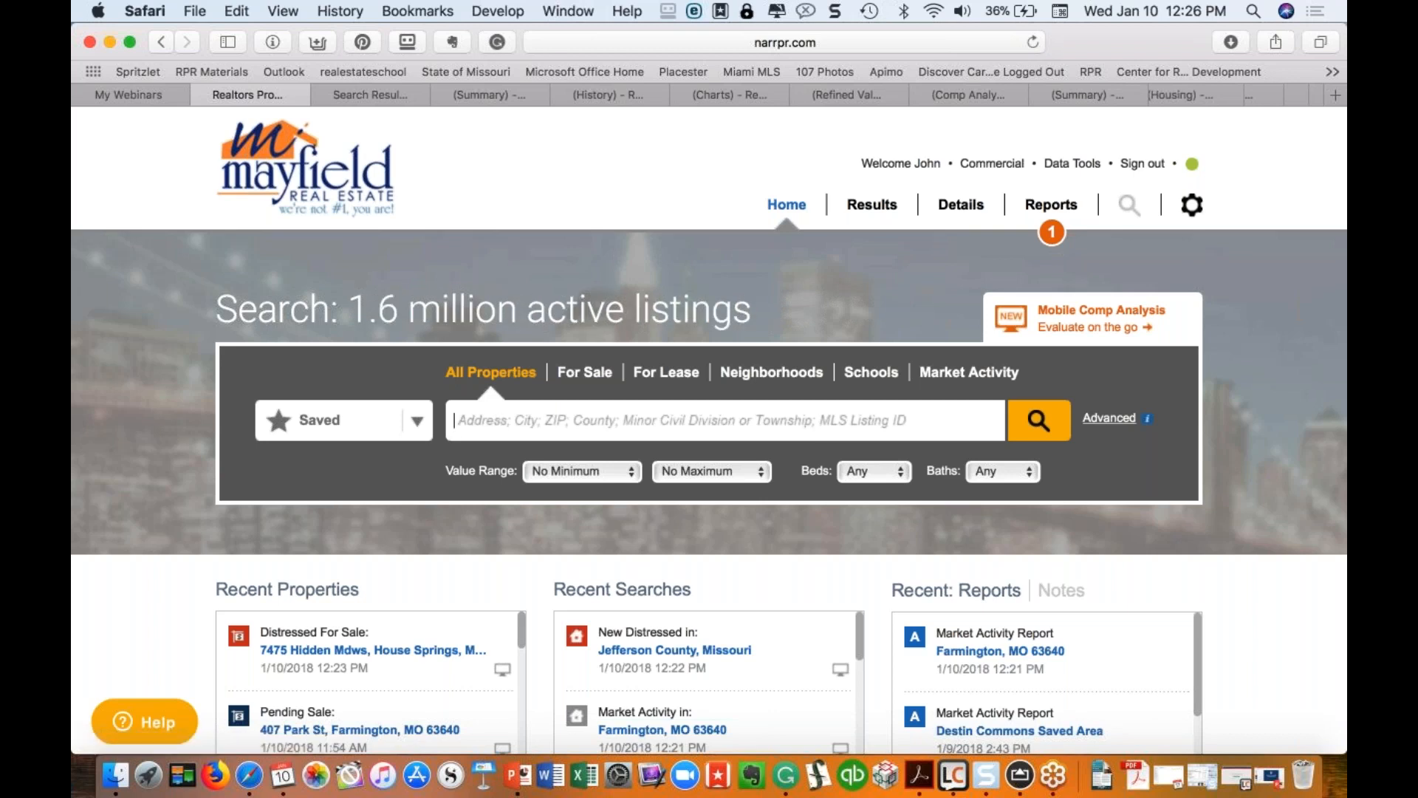
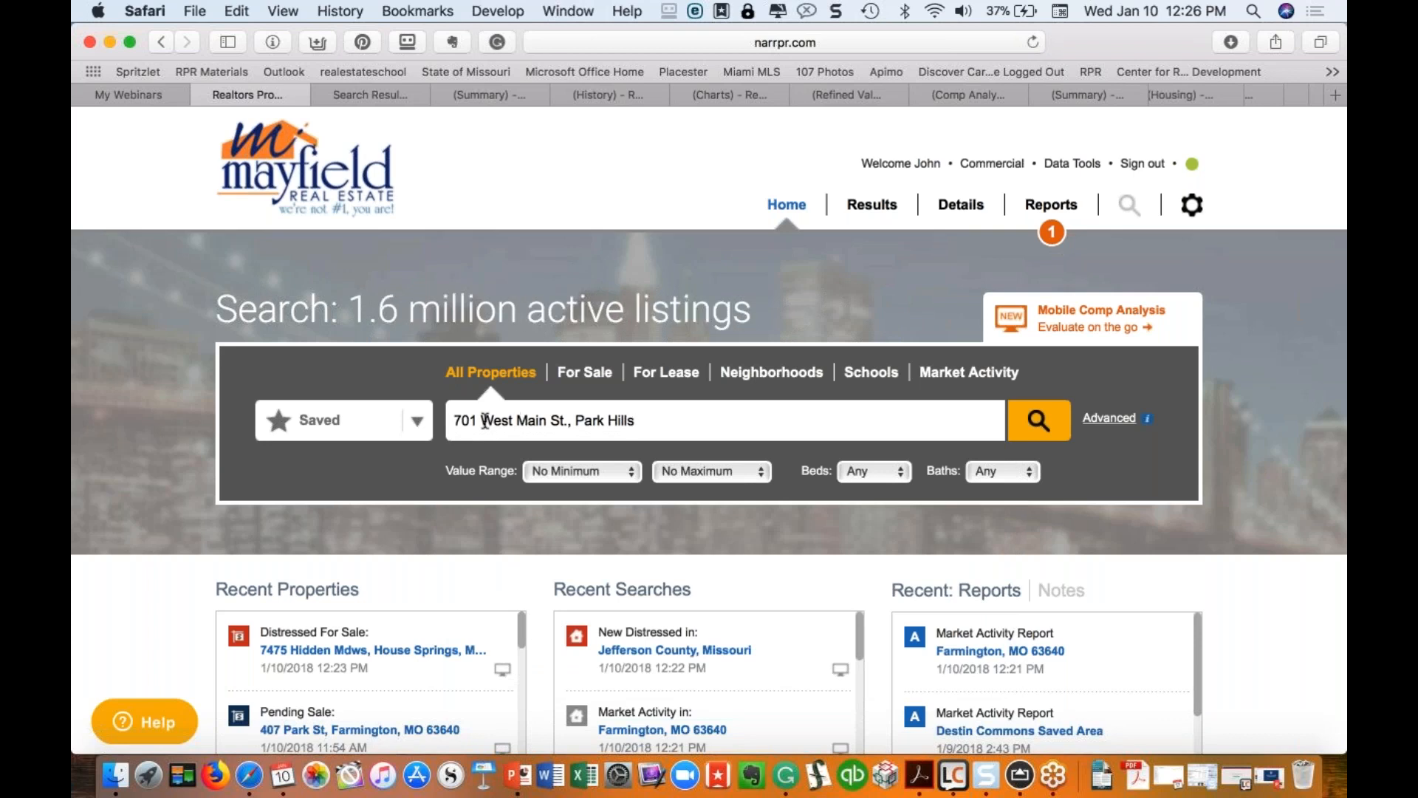
pyautogui.click(477, 420)
pyautogui.press('BackSpace')
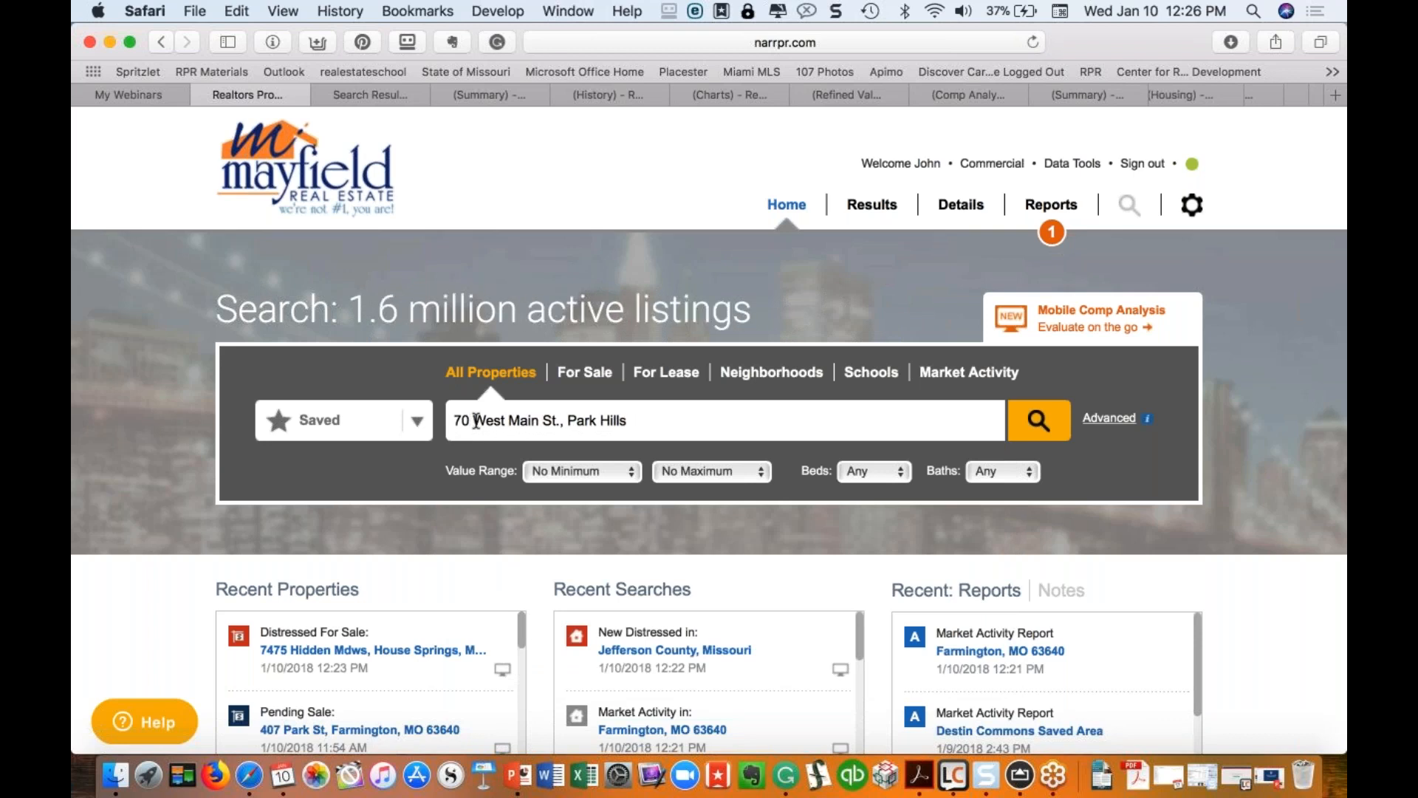
pyautogui.write('0')
pyautogui.click(661, 418)
pyautogui.click(517, 418)
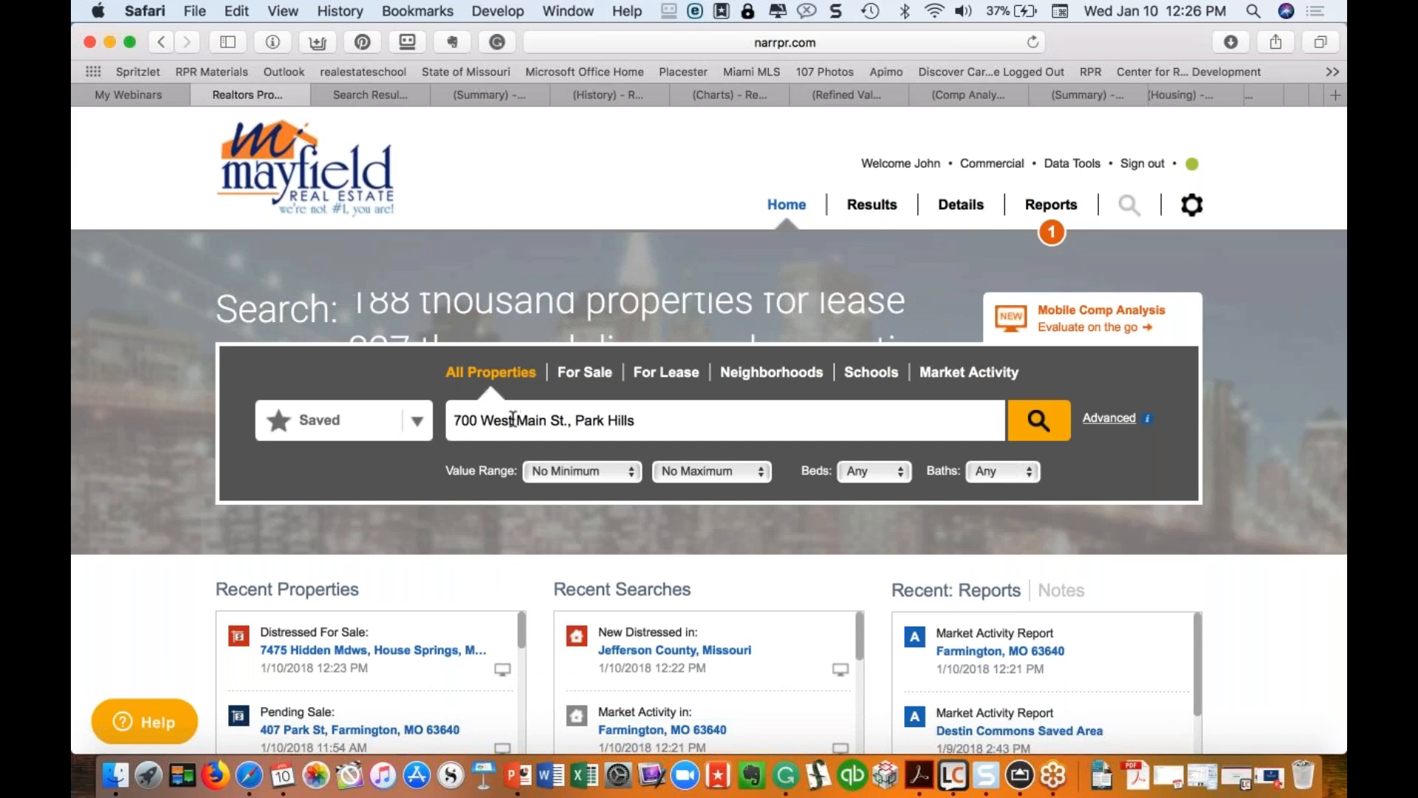
pyautogui.press('BackSpace')
pyautogui.press('BackSpace')
pyautogui.press('BackSpace')
pyautogui.press('BackSpace')
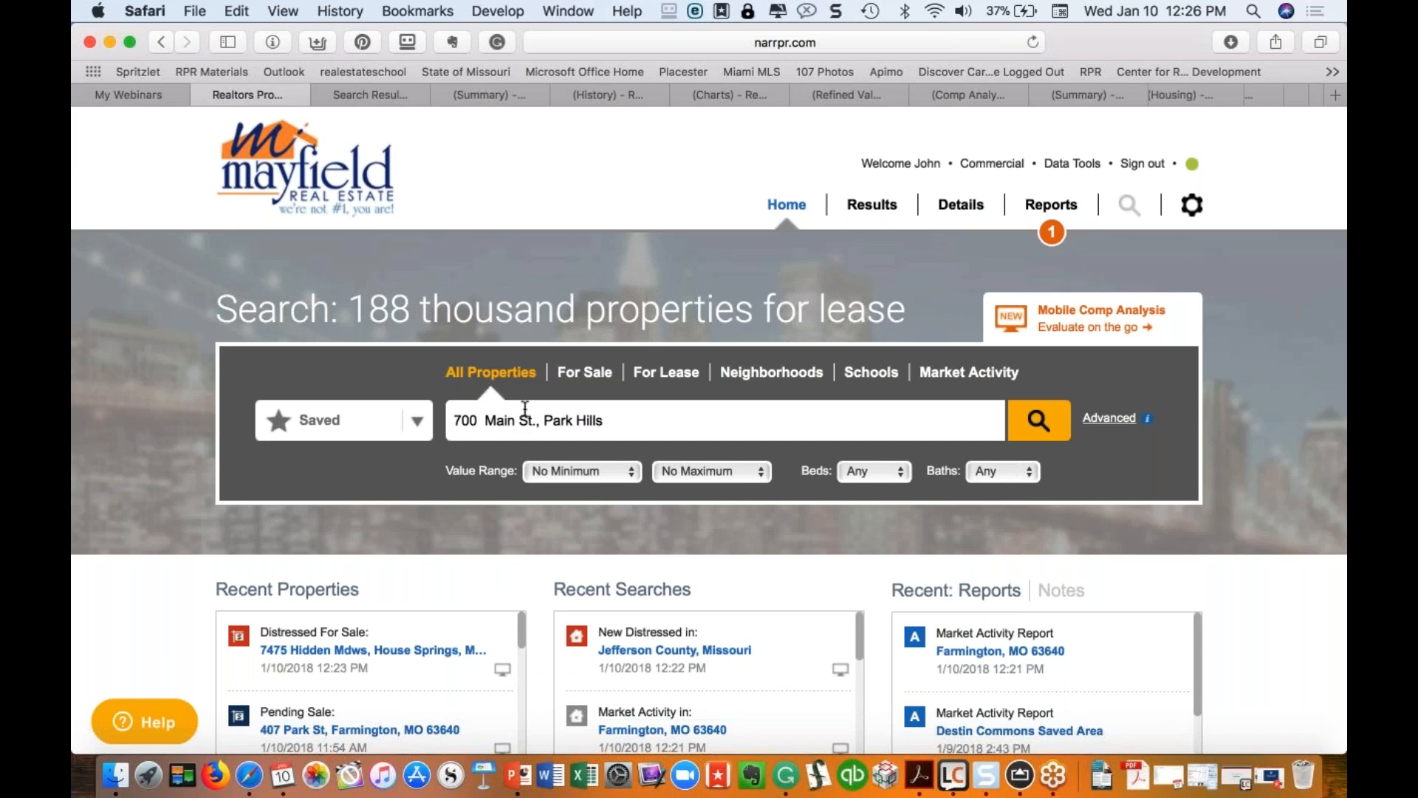
pyautogui.write('W.')
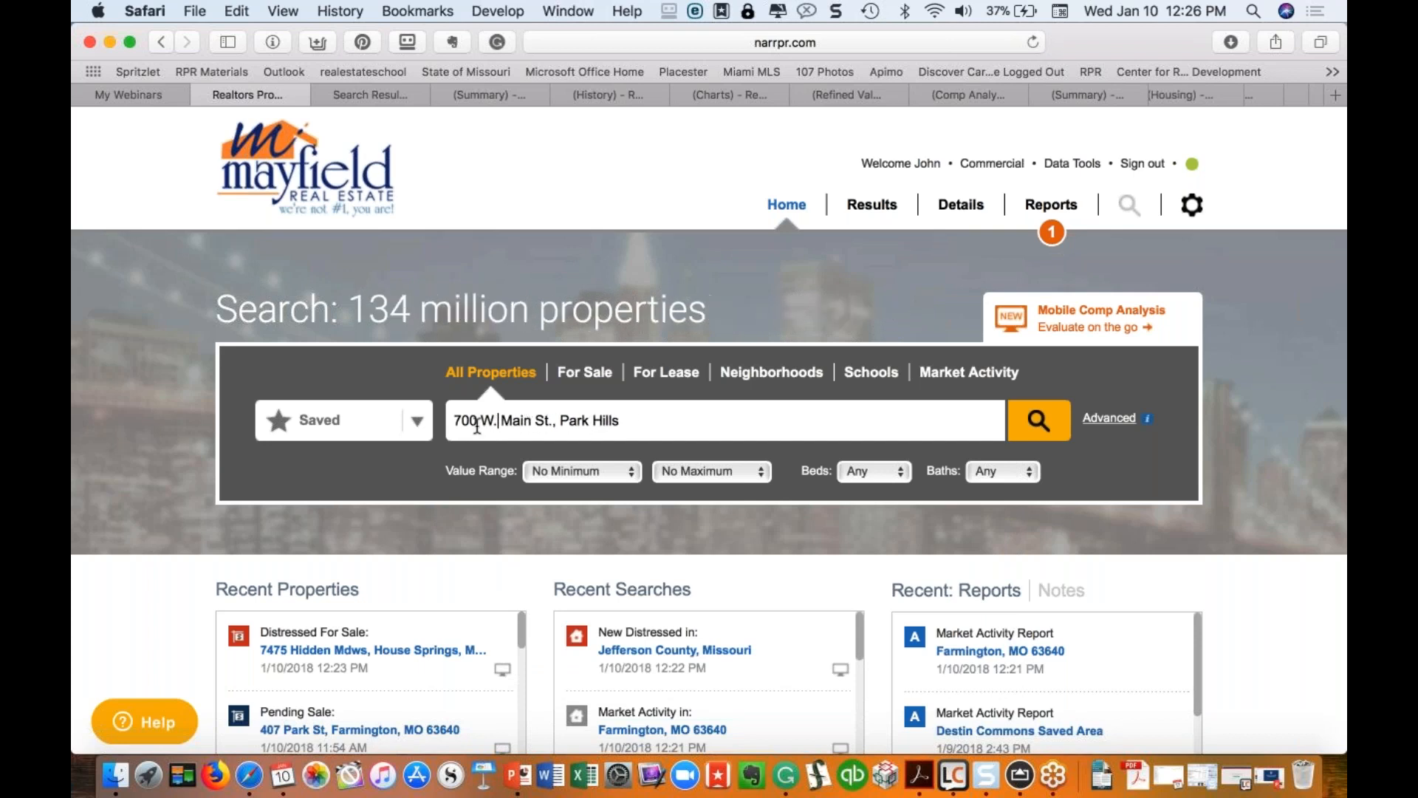
pyautogui.click(634, 421)
pyautogui.write(', MO')
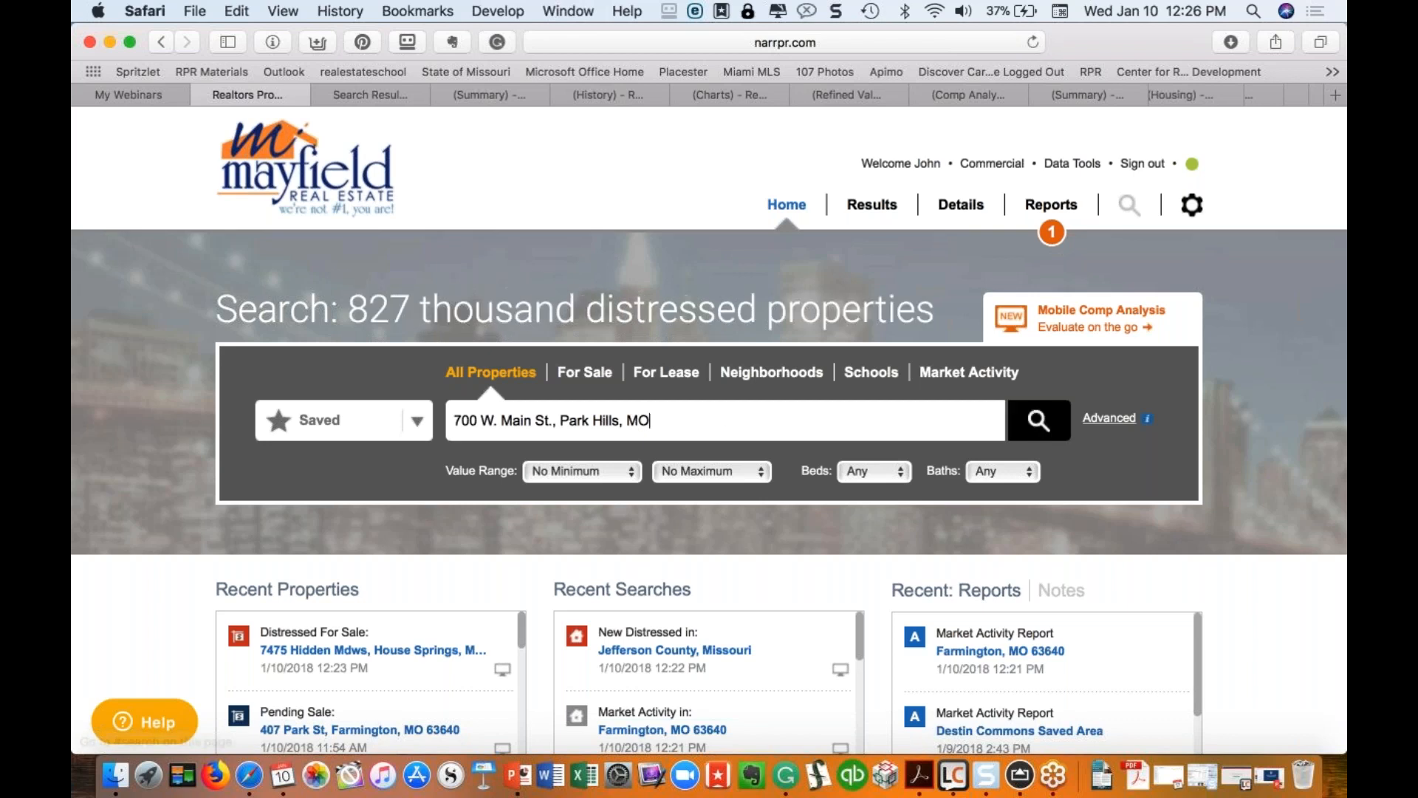
pyautogui.click(1037, 431)
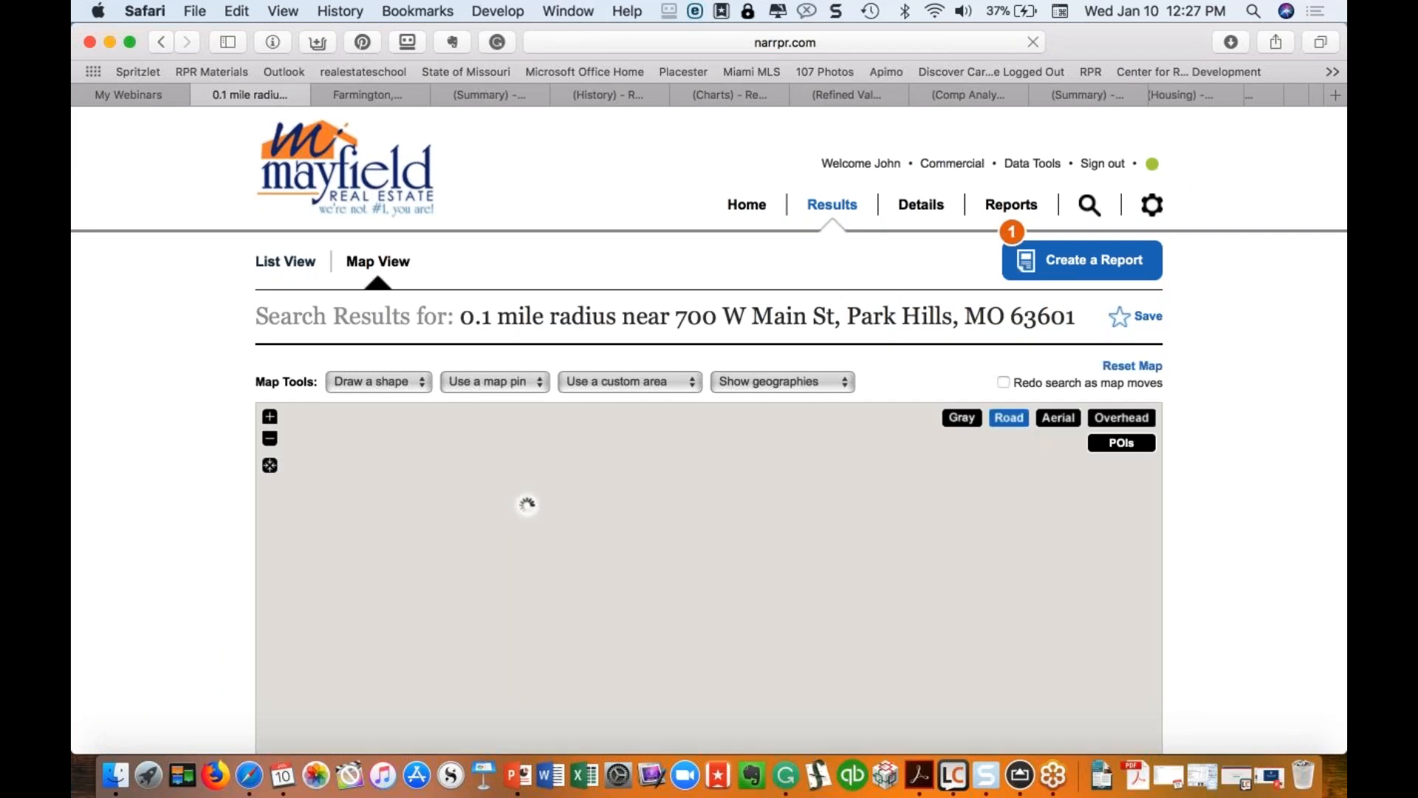
pyautogui.scroll(-10, 709, 443)
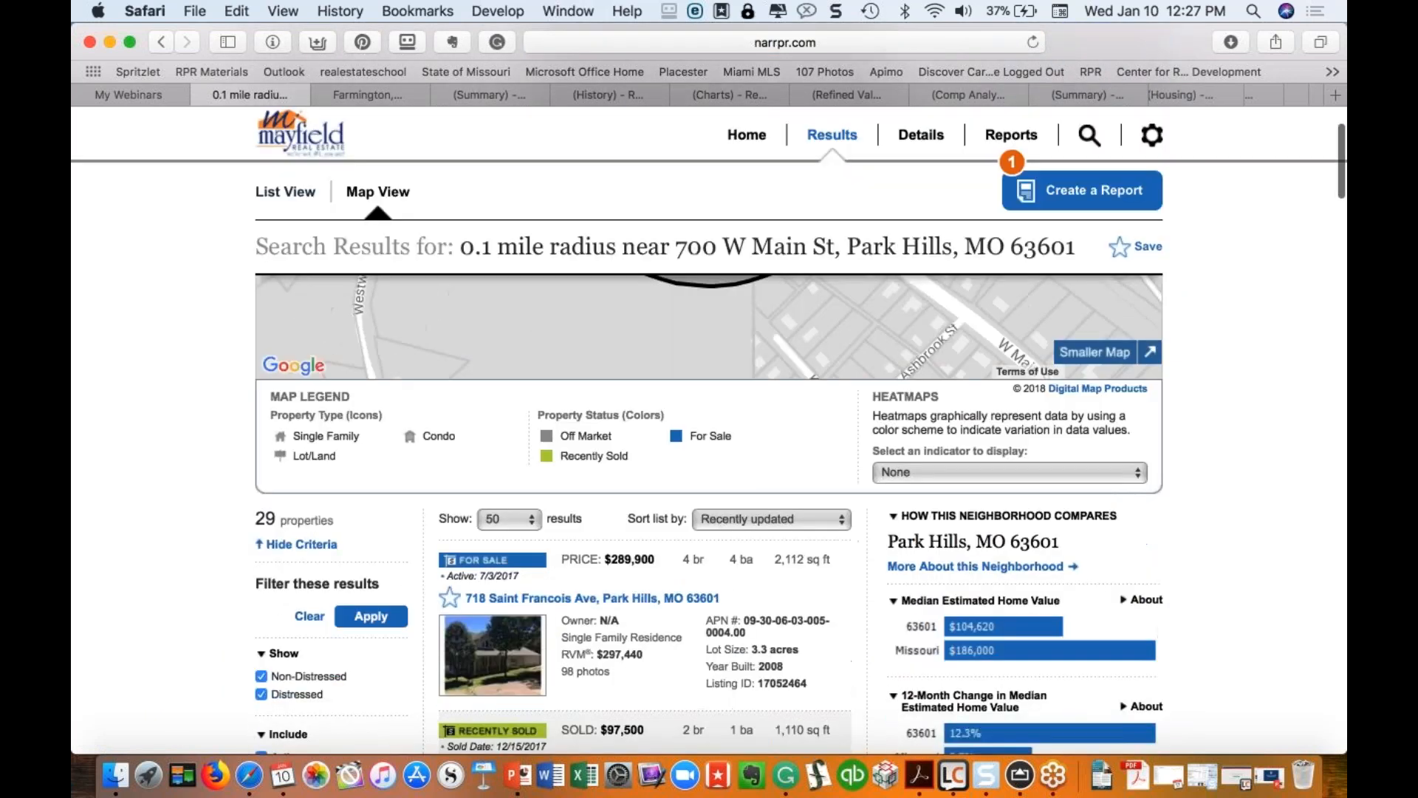
pyautogui.scroll(-5, 642, 443)
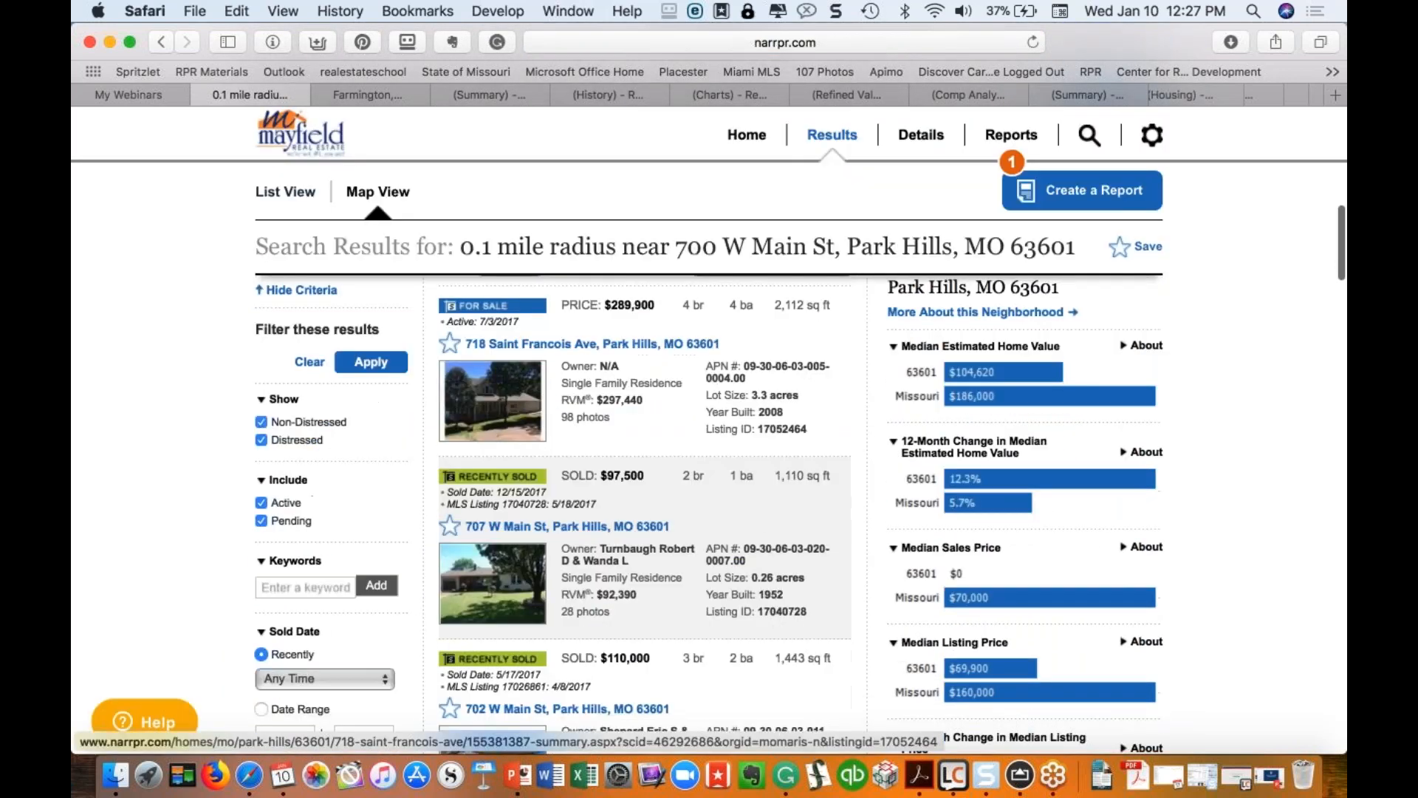
pyautogui.scroll(-3, 456, 441)
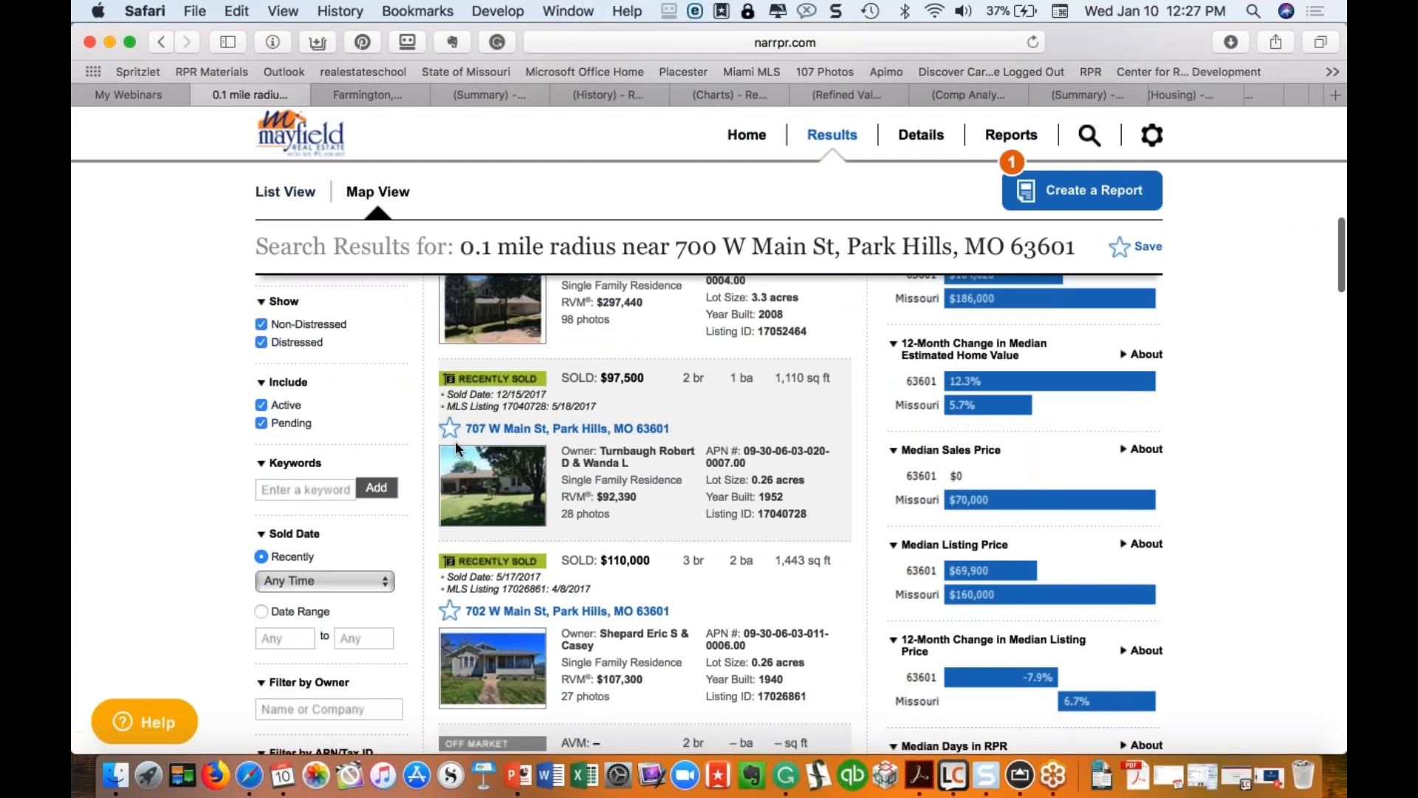
pyautogui.scroll(-5, 493, 380)
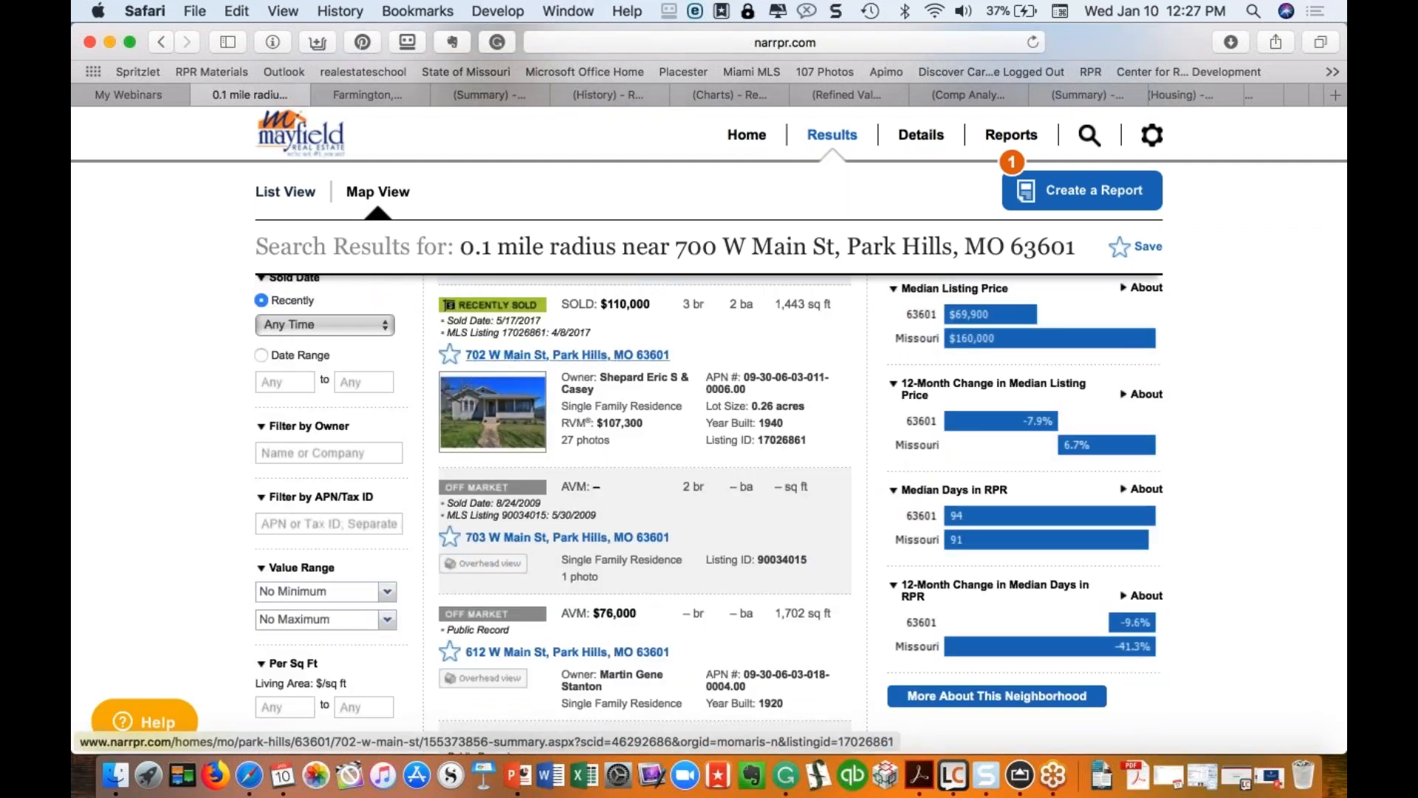
pyautogui.scroll(-7, 568, 355)
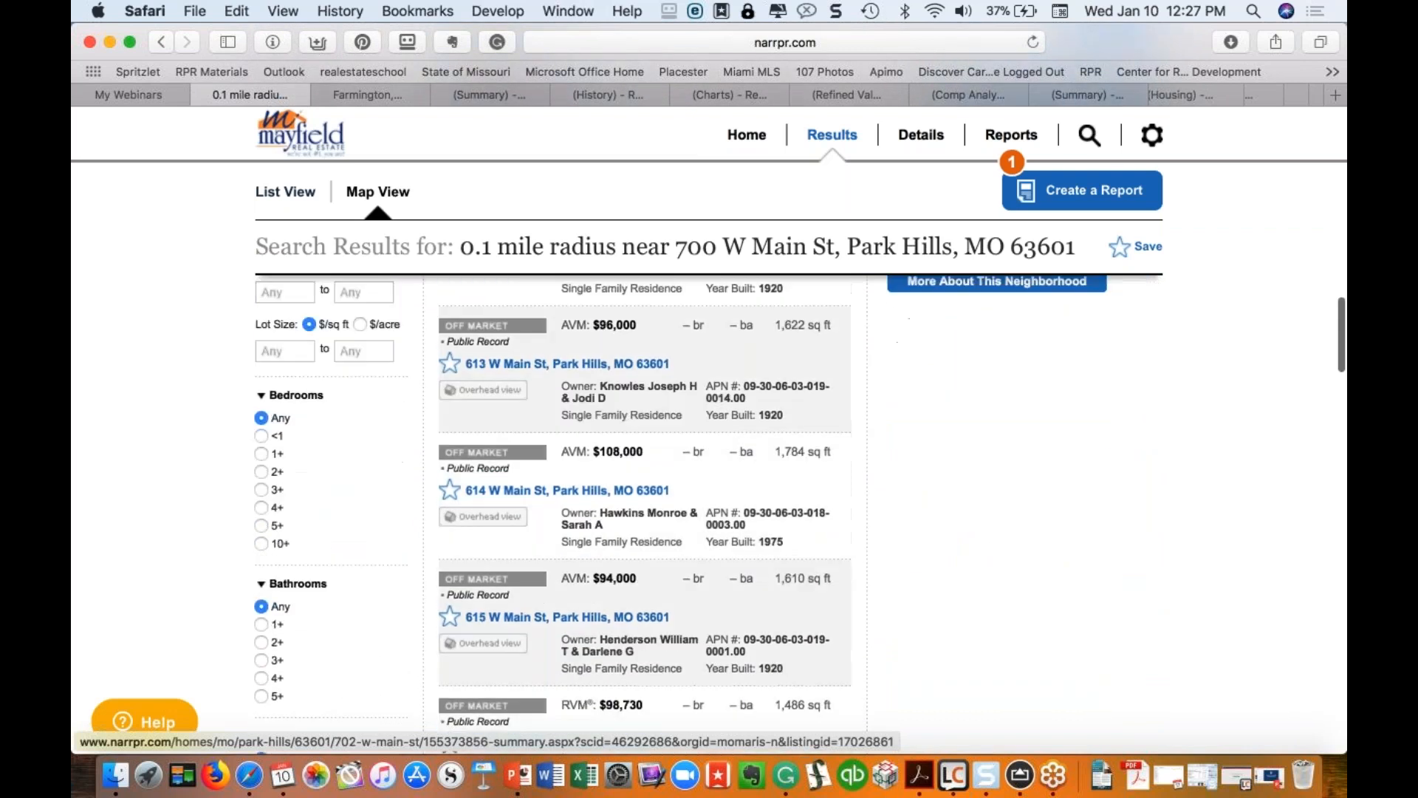
pyautogui.scroll(-5, 500, 436)
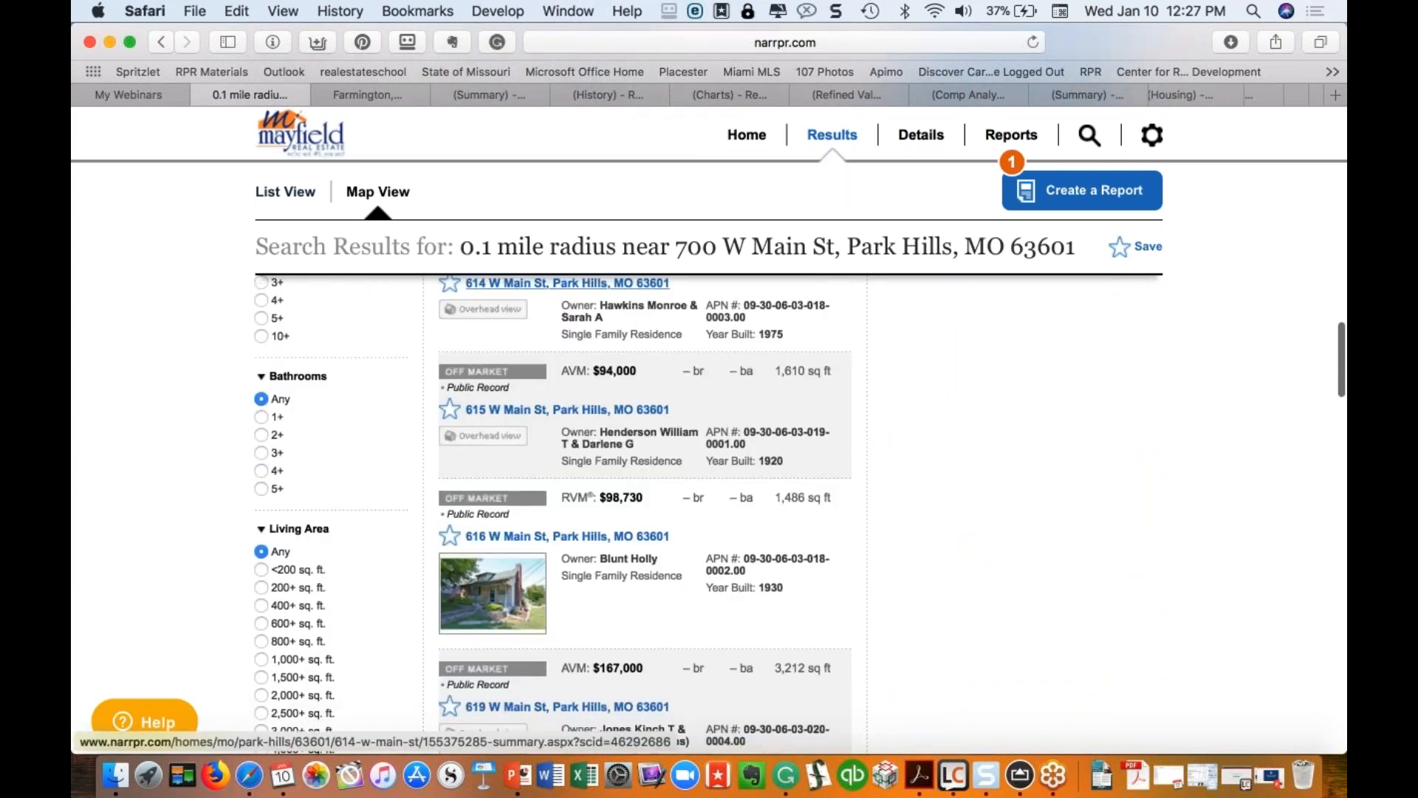
pyautogui.scroll(7, 510, 443)
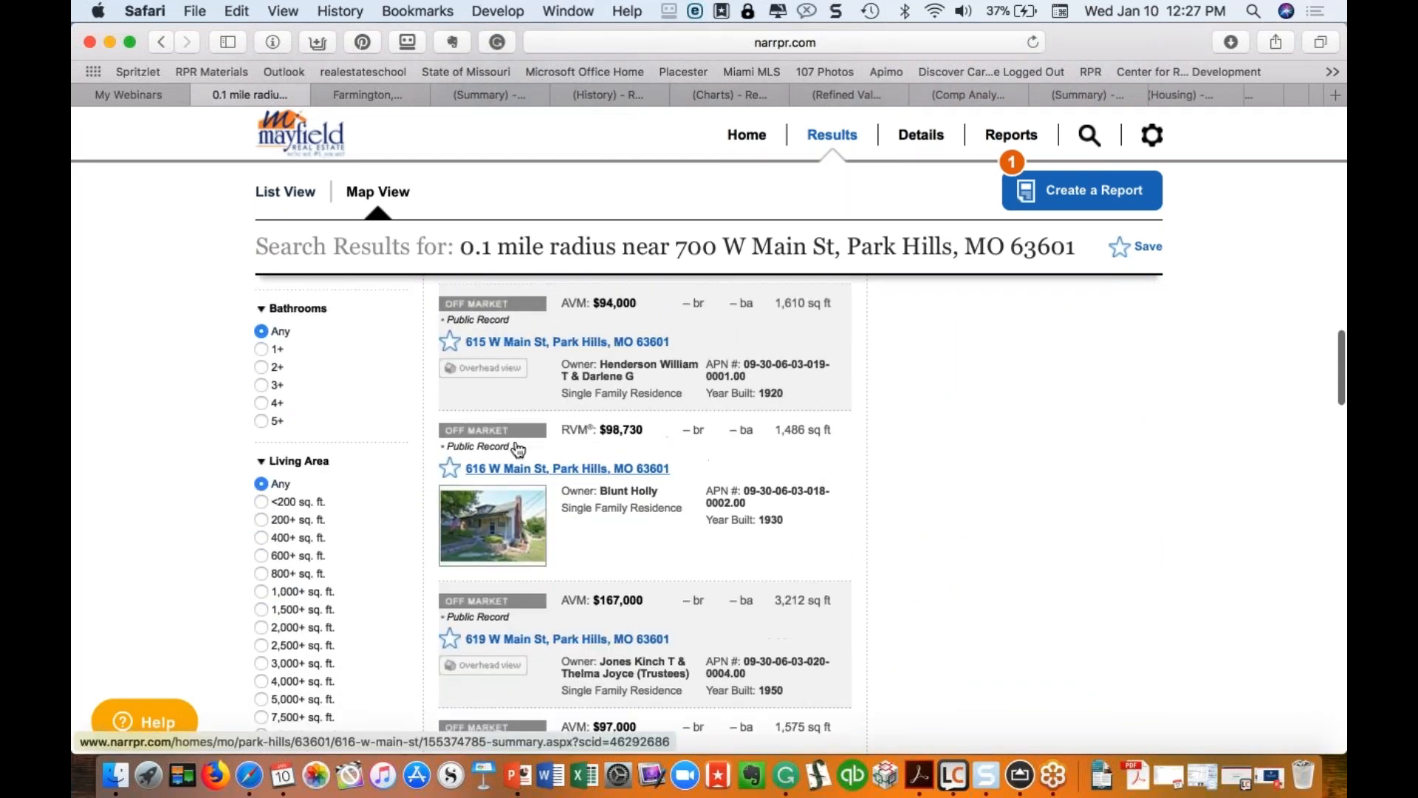
pyautogui.scroll(10, 519, 449)
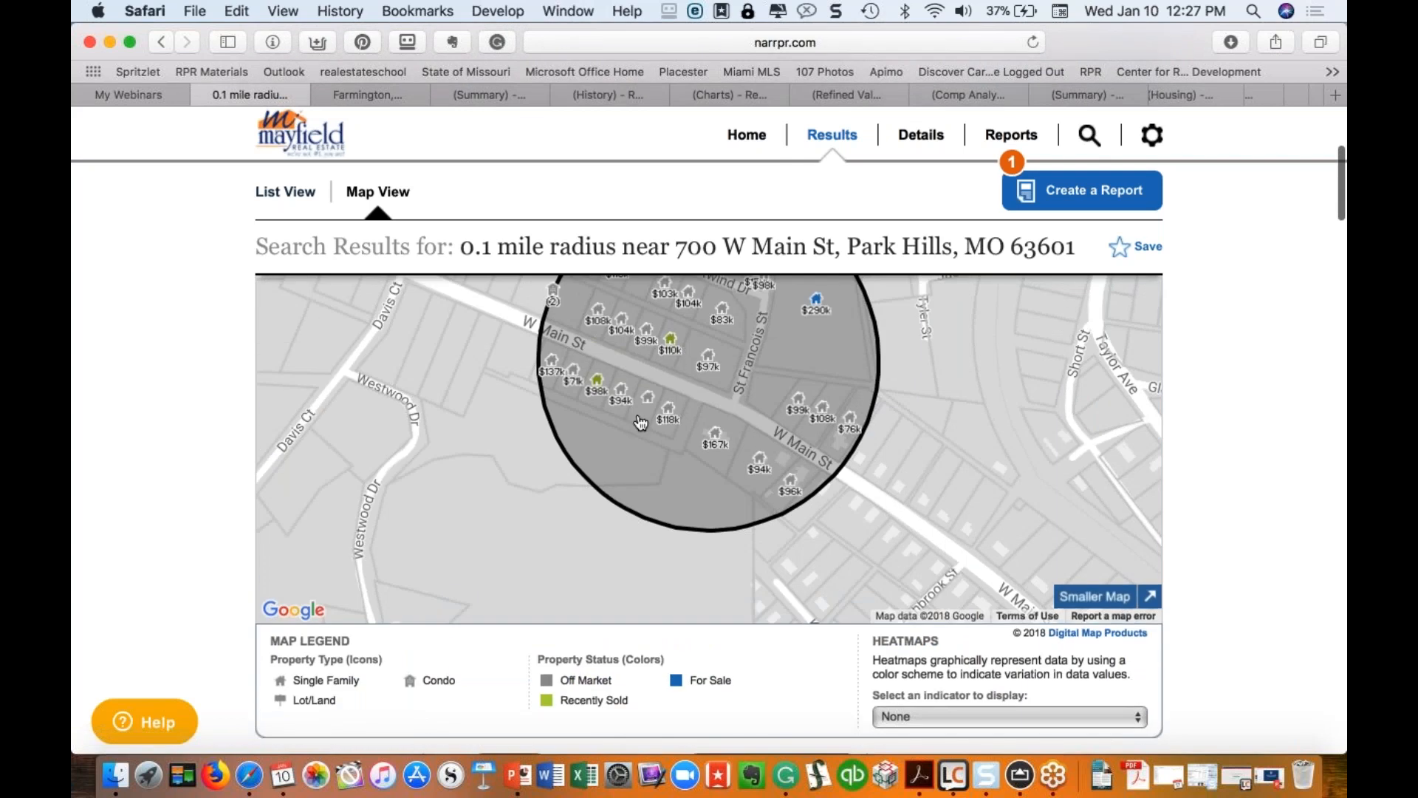
pyautogui.click(668, 419)
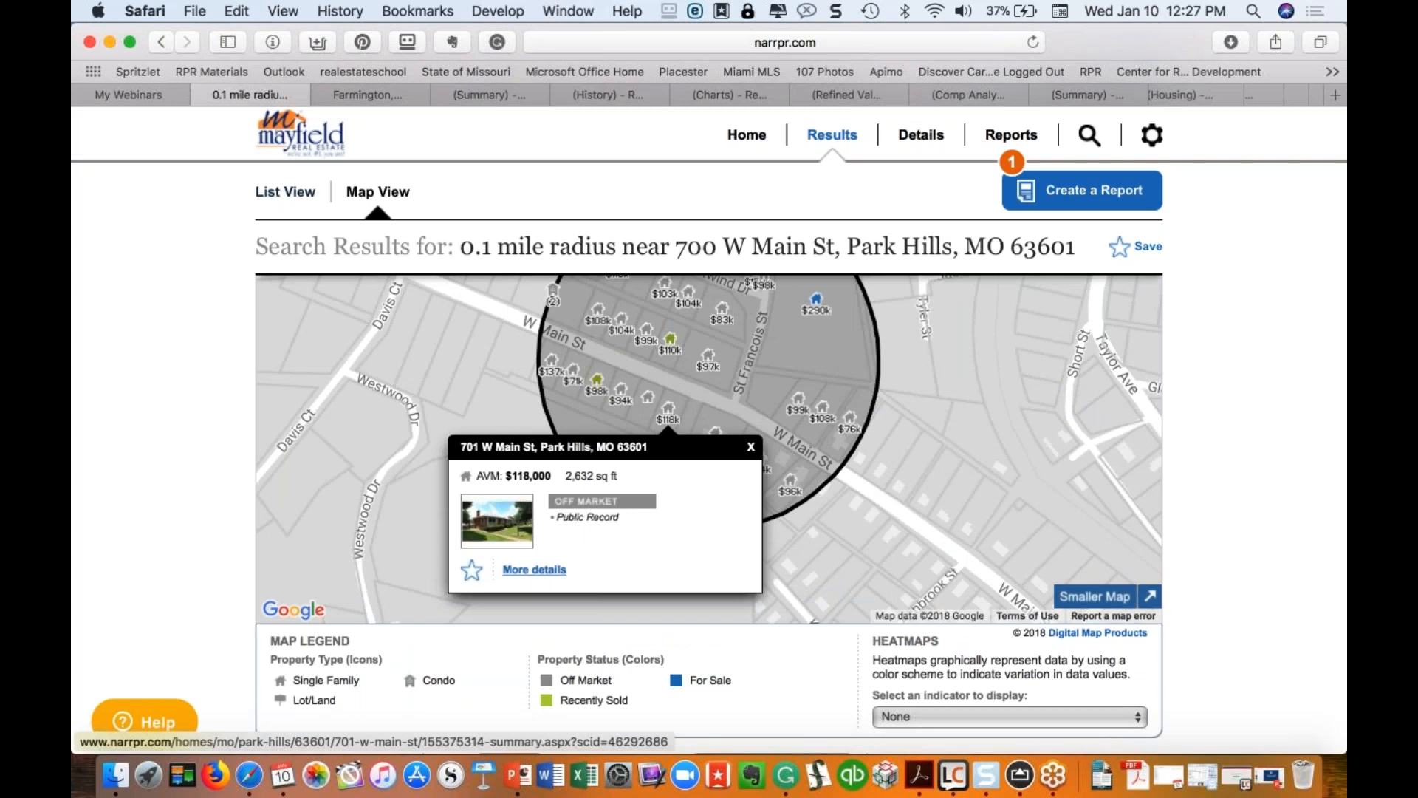
pyautogui.click(534, 569)
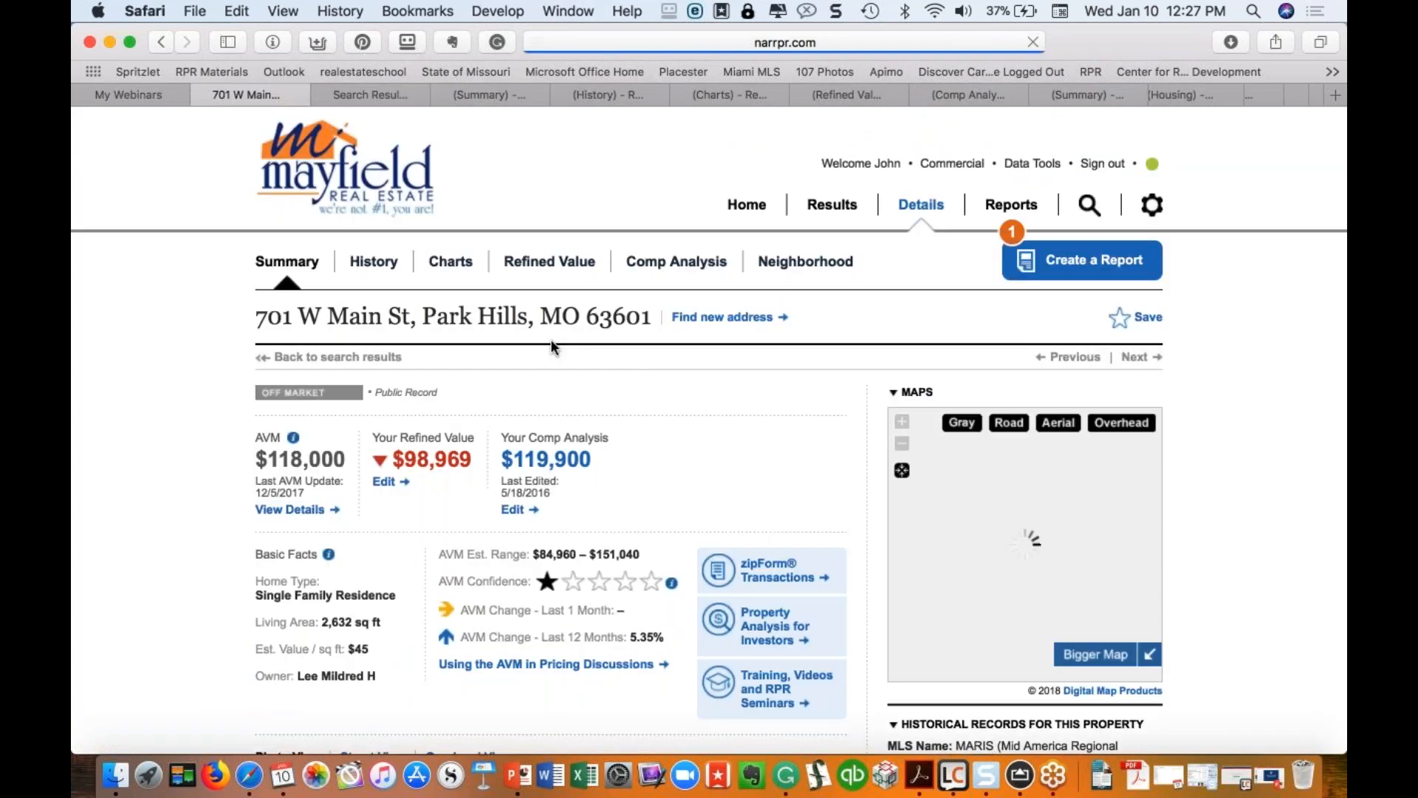
# Step: Browse to the third property photo, then return to the RPR Home page
pyautogui.scroll(-7, 551, 339)
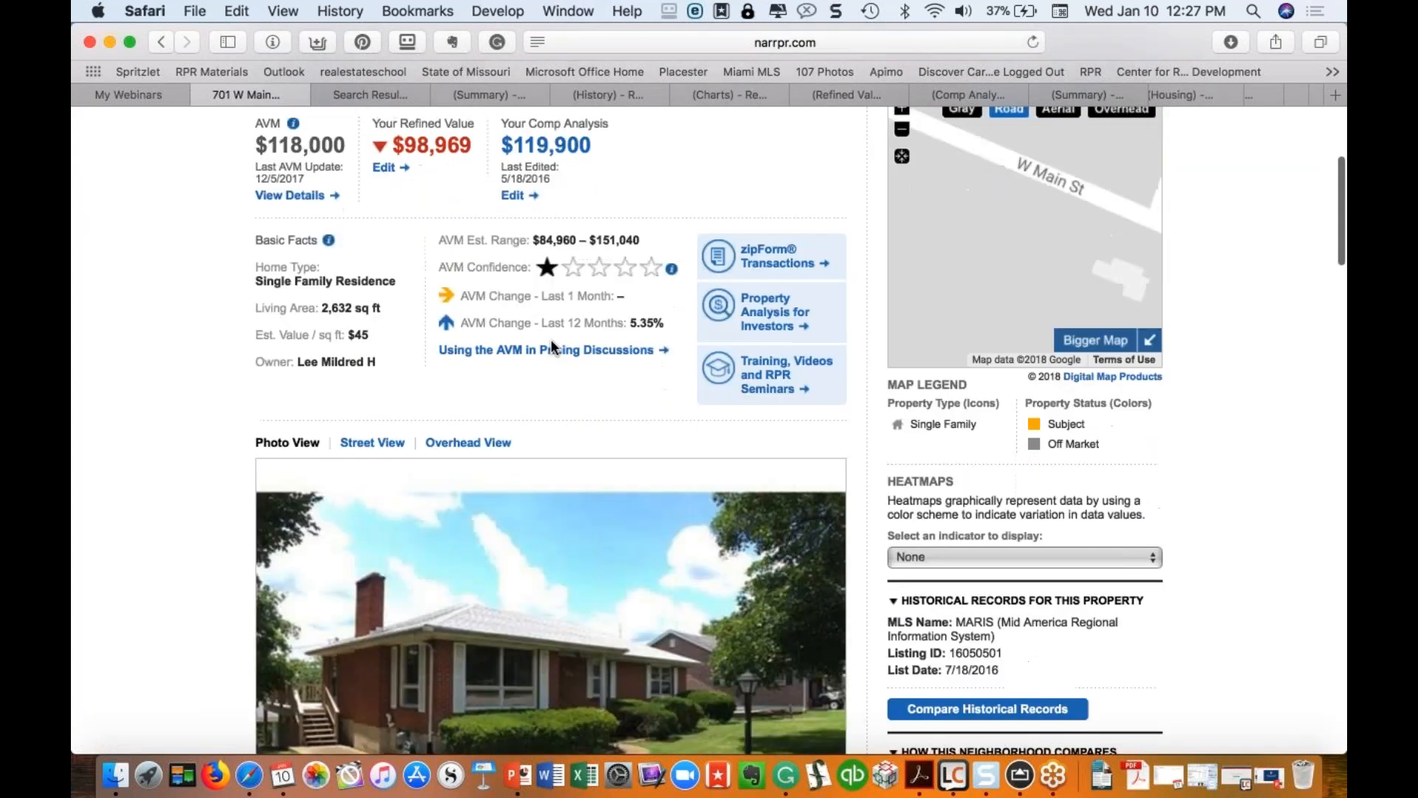
pyautogui.click(544, 360)
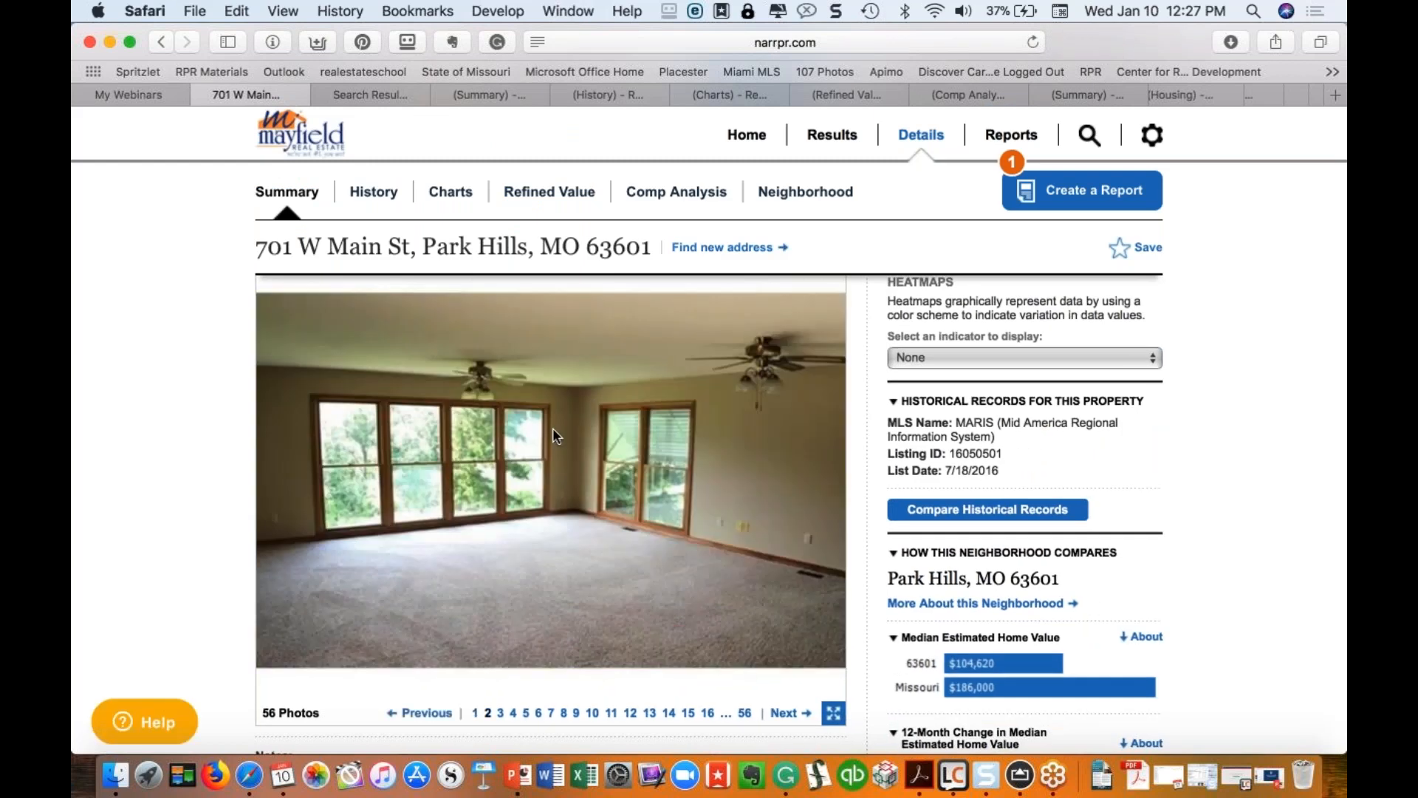
pyautogui.click(554, 424)
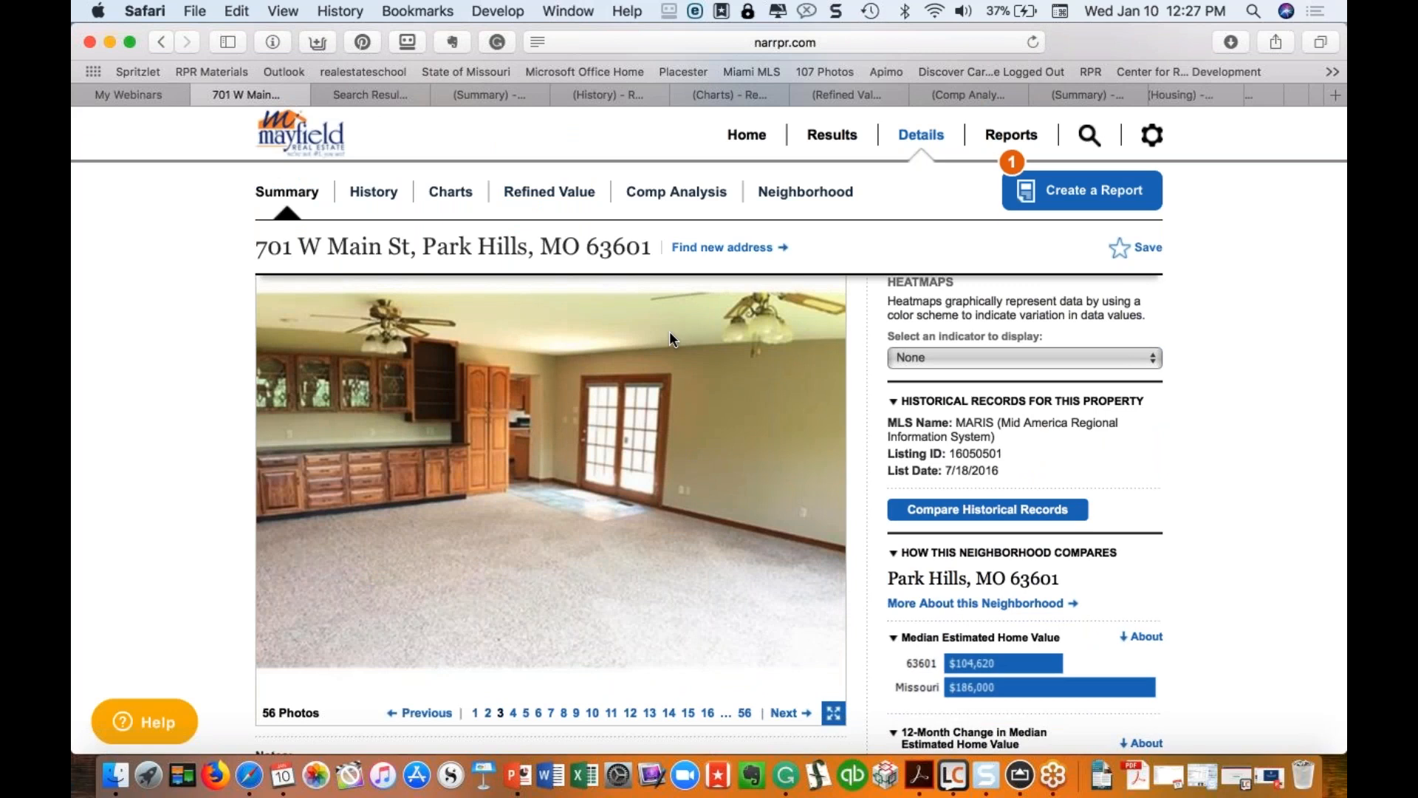
pyautogui.click(747, 138)
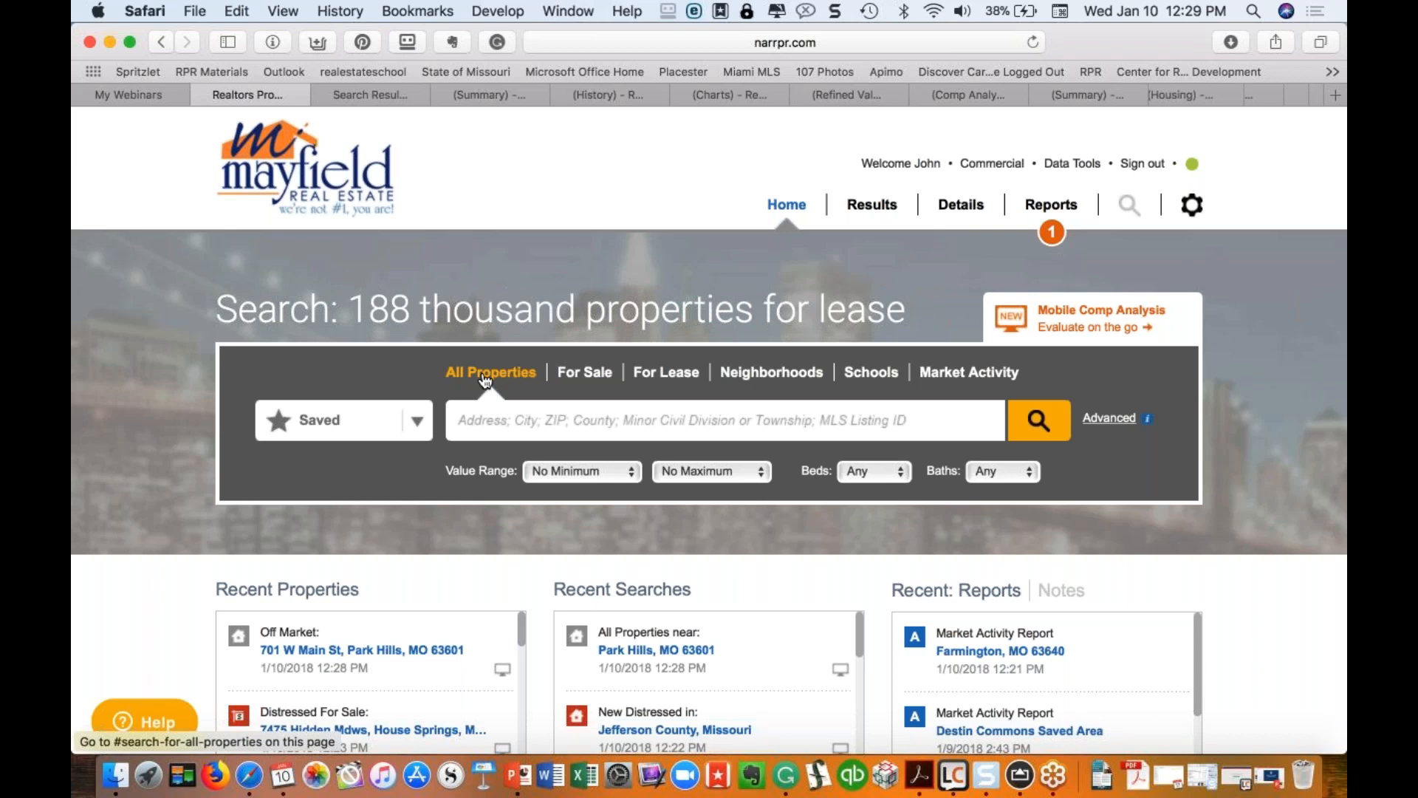
# Step: Try Farmington, then St. Francois, as search locations and clear the field
pyautogui.click(546, 422)
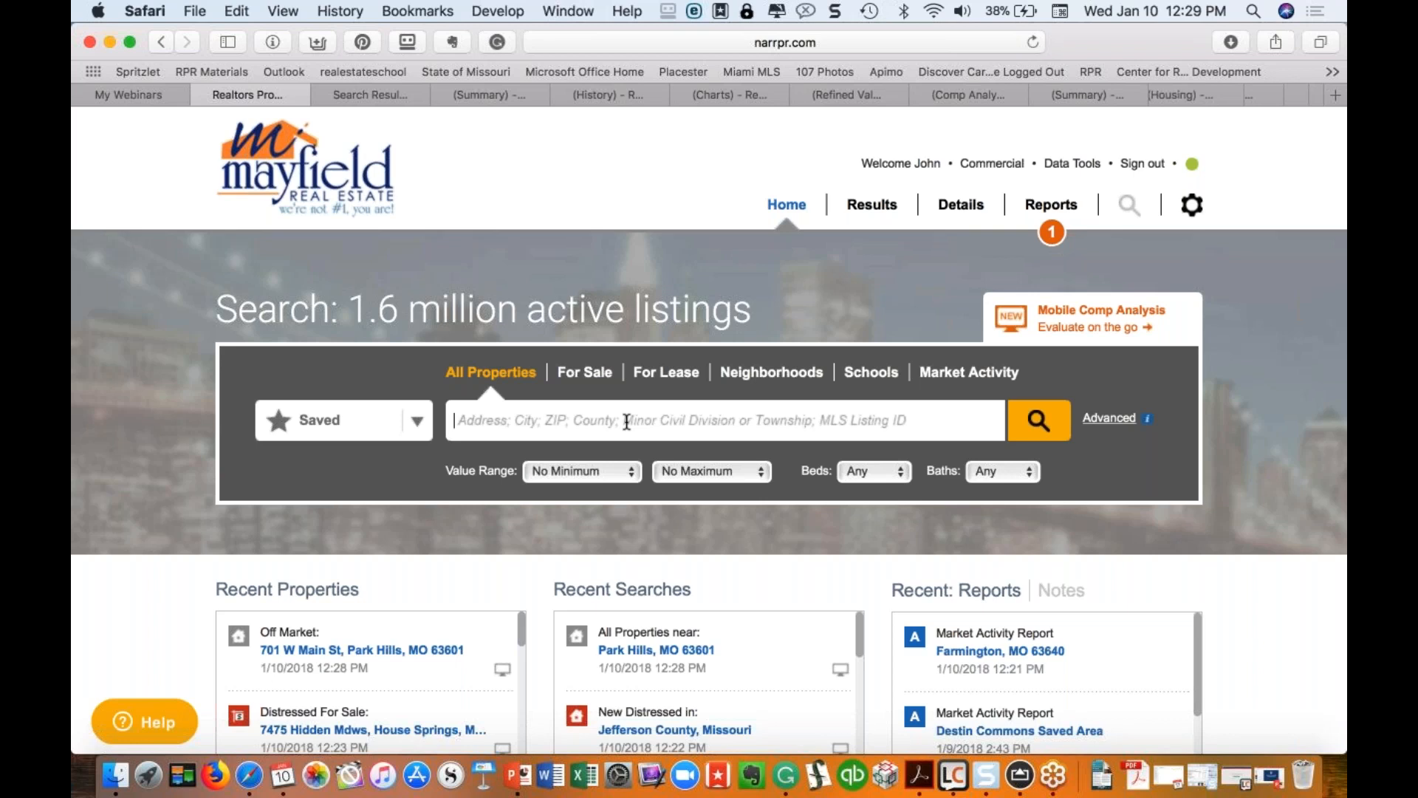
pyautogui.write('Farminton')
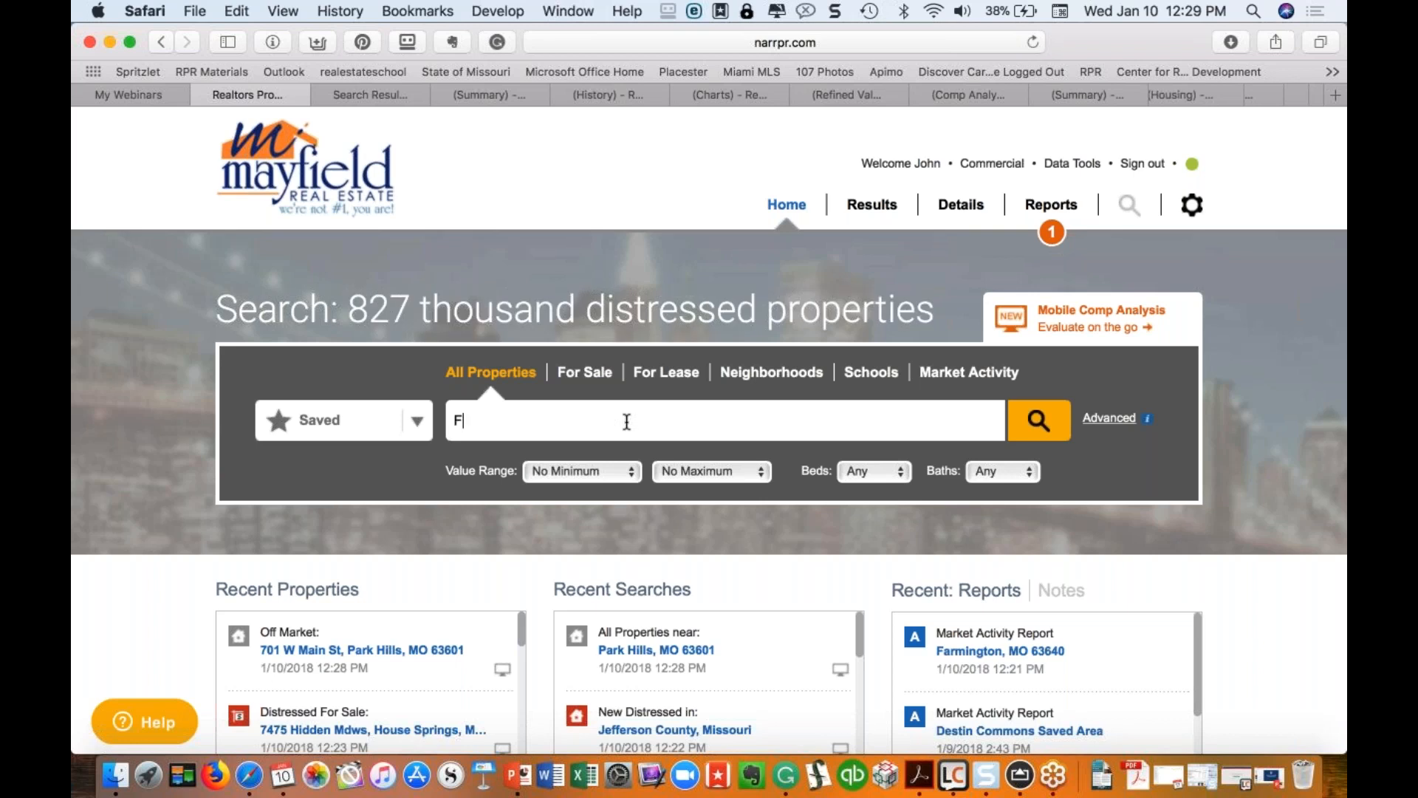
pyautogui.press('BackSpace')
pyautogui.press('BackSpace')
pyautogui.press('BackSpace')
pyautogui.write('g')
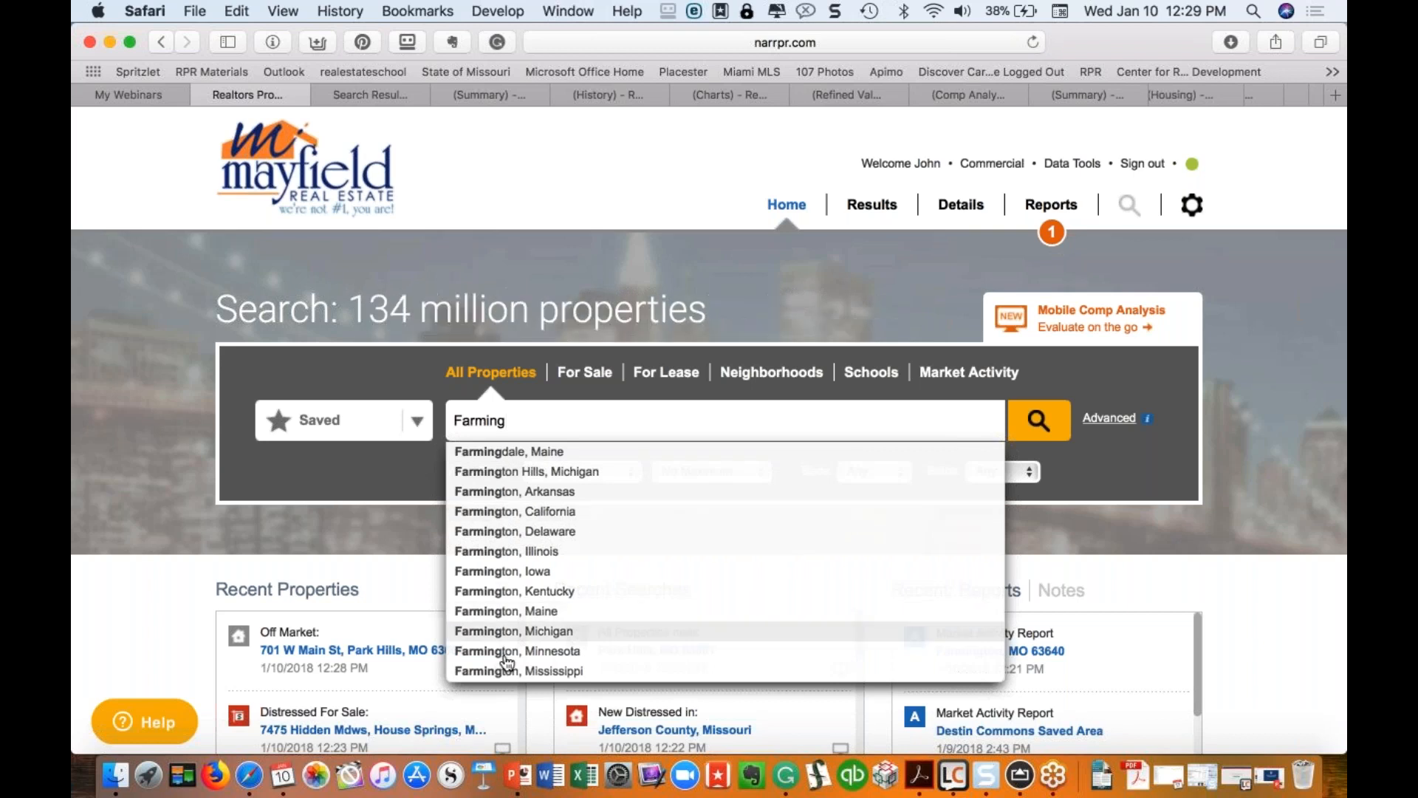
pyautogui.scroll(-2, 503, 650)
pyautogui.scroll(-1, 503, 655)
pyautogui.scroll(3, 503, 655)
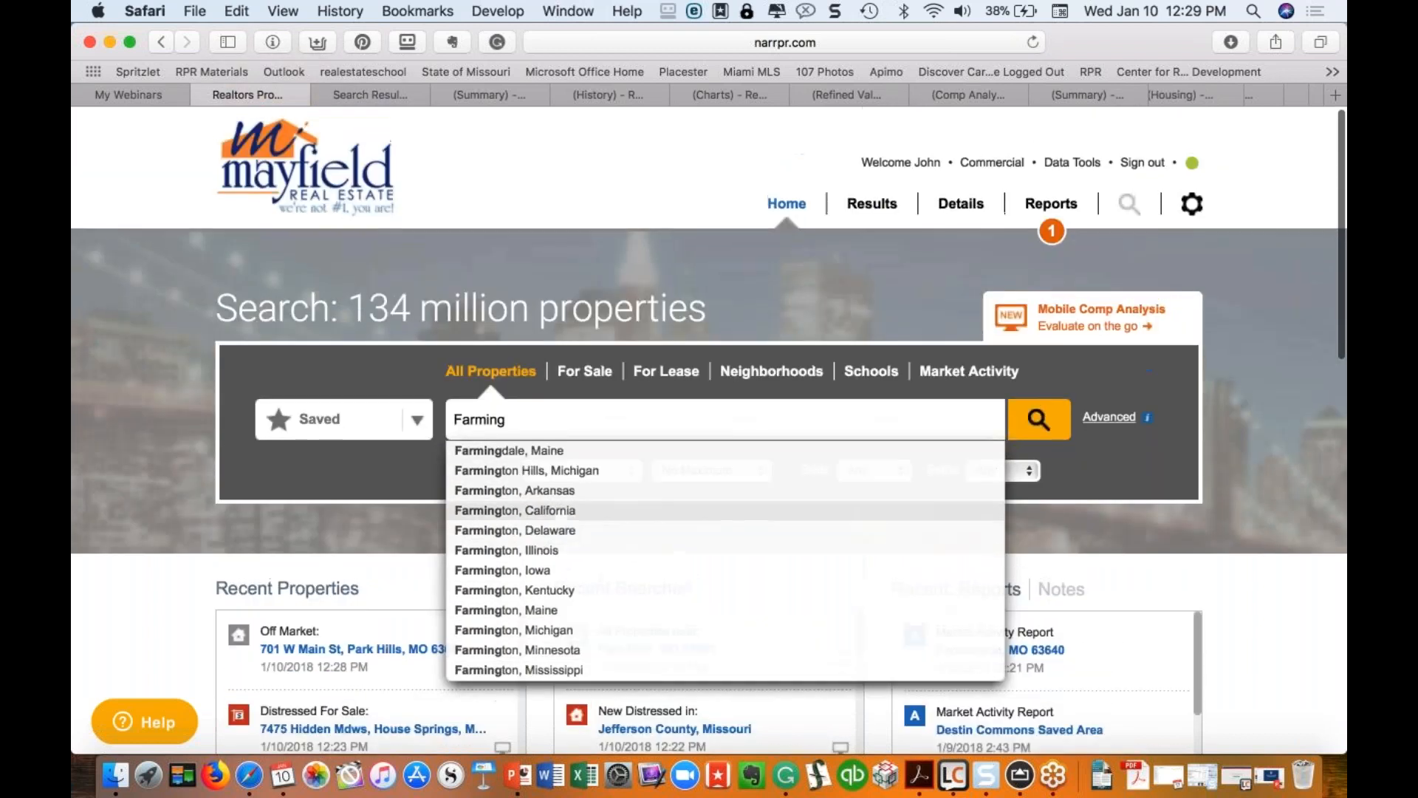
pyautogui.moveTo(522, 420); pyautogui.dragTo(430, 419)
pyautogui.write('St. Francois')
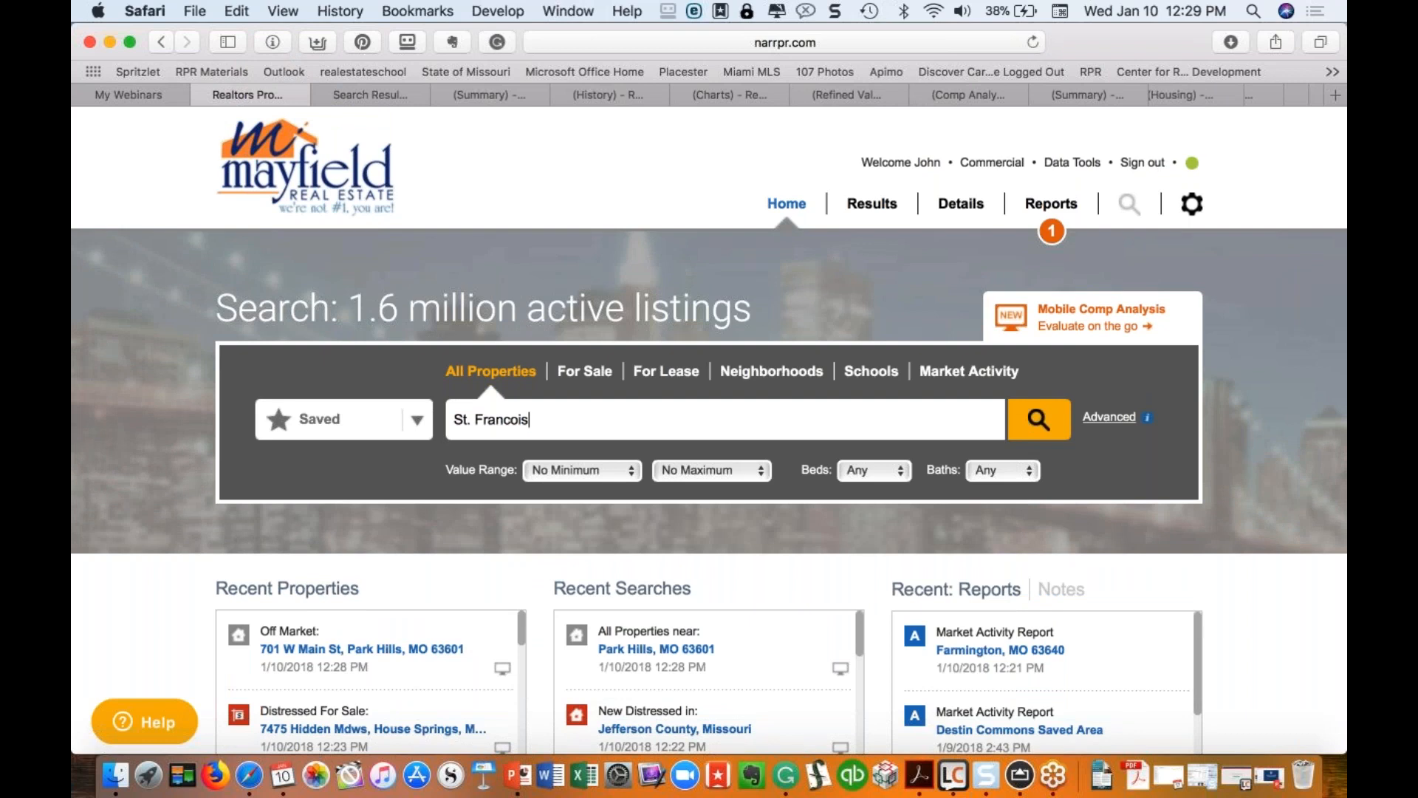
pyautogui.moveTo(533, 420); pyautogui.dragTo(441, 421)
pyautogui.press('BackSpace')
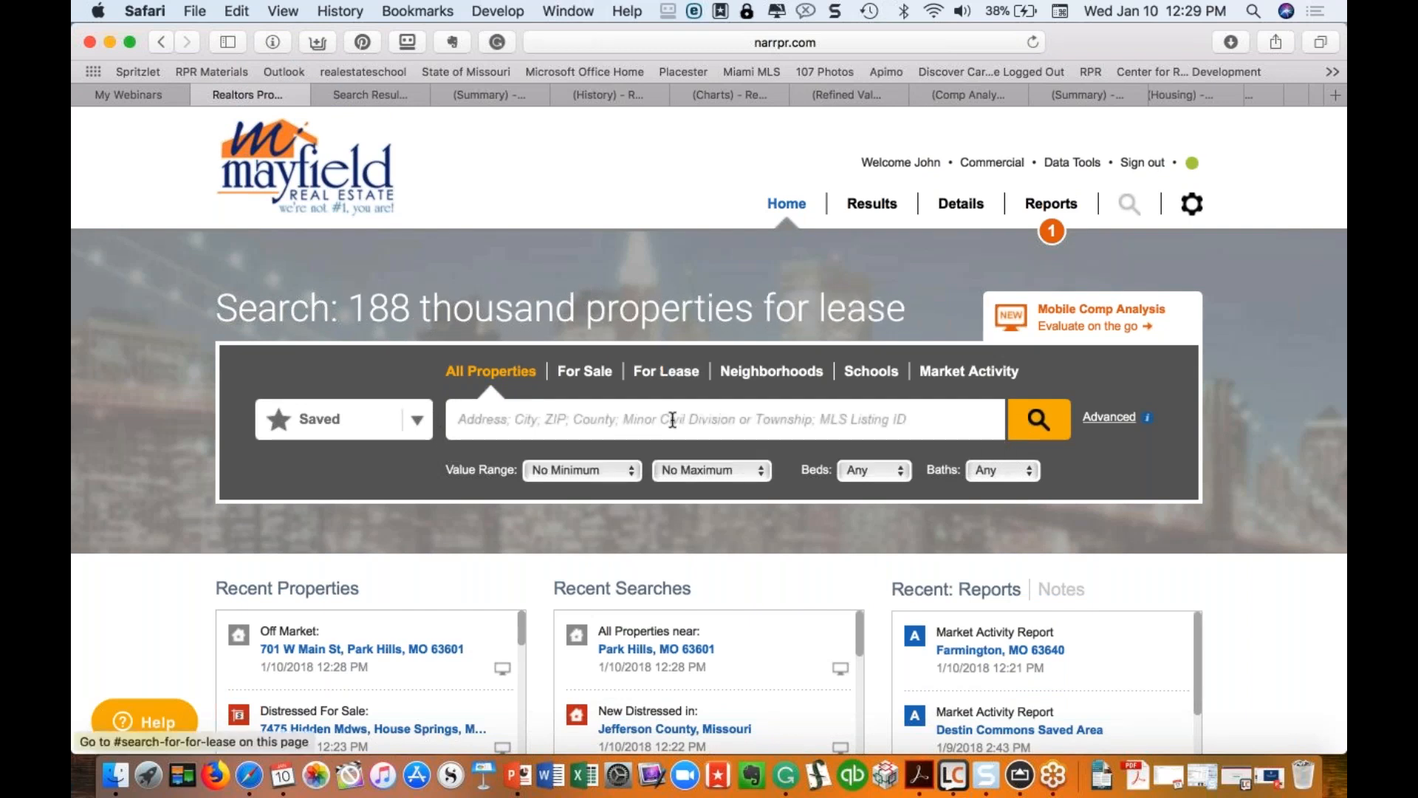
# Step: Try 6364 in the search box, clear it, and expand the Advanced search options
pyautogui.write('6364')
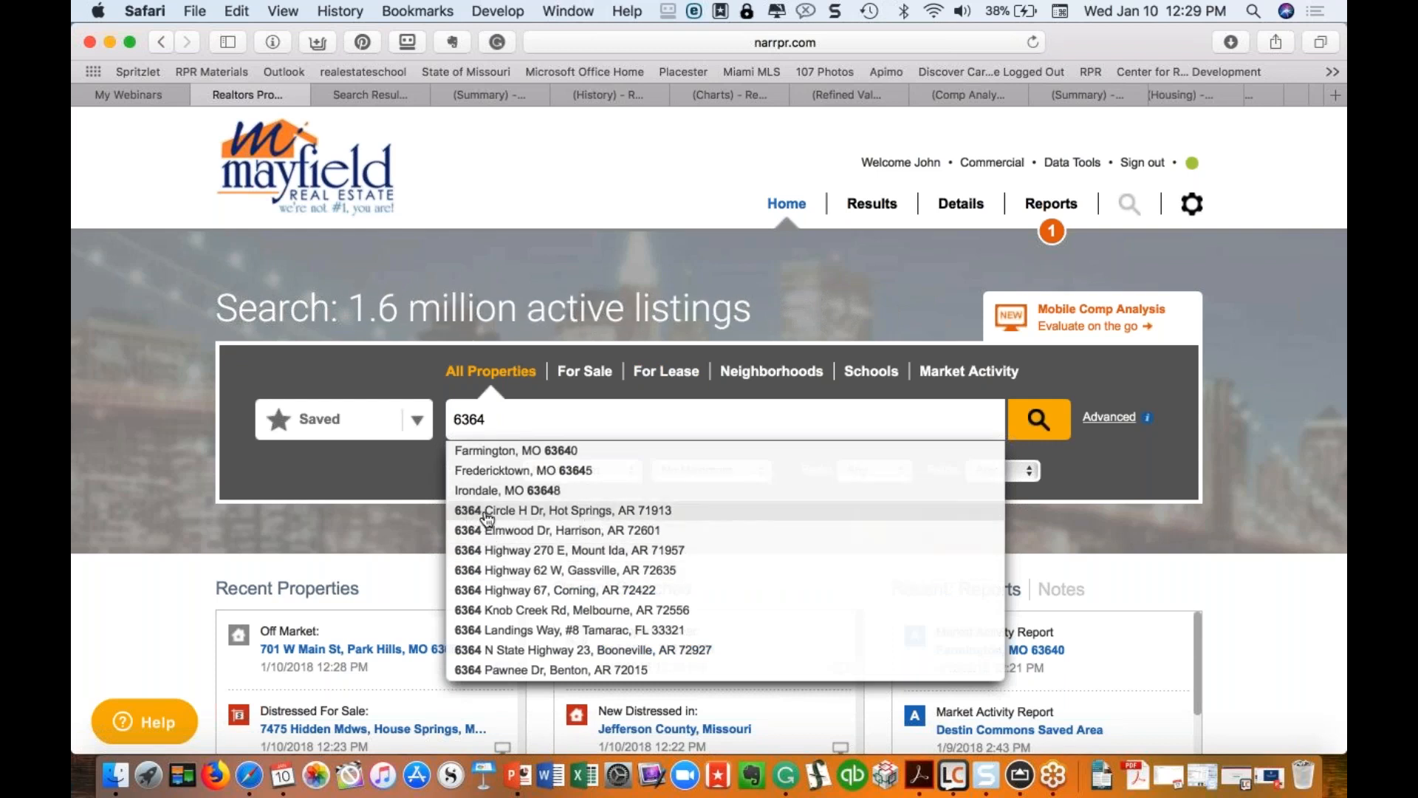
pyautogui.moveTo(489, 420); pyautogui.dragTo(424, 420)
pyautogui.press('BackSpace')
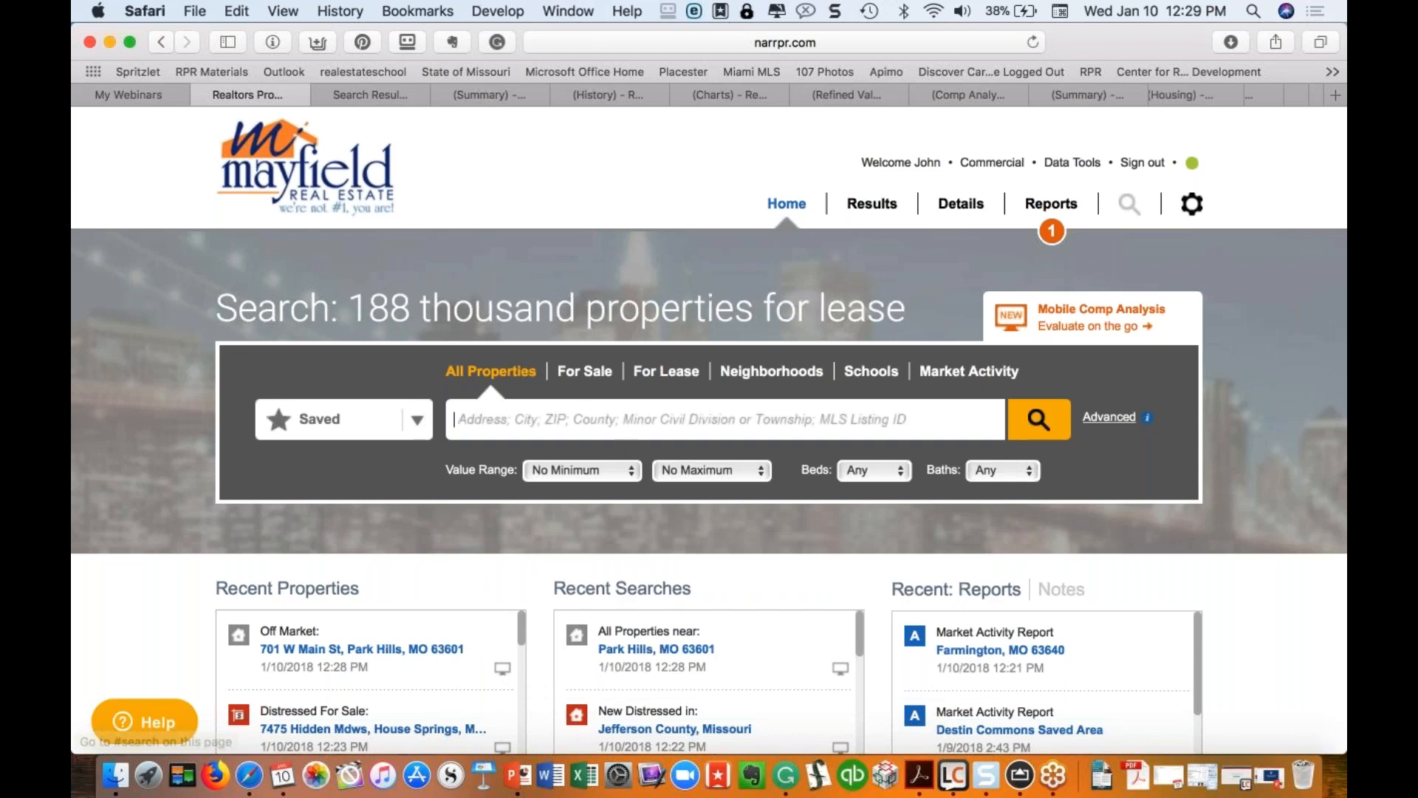
pyautogui.click(1107, 421)
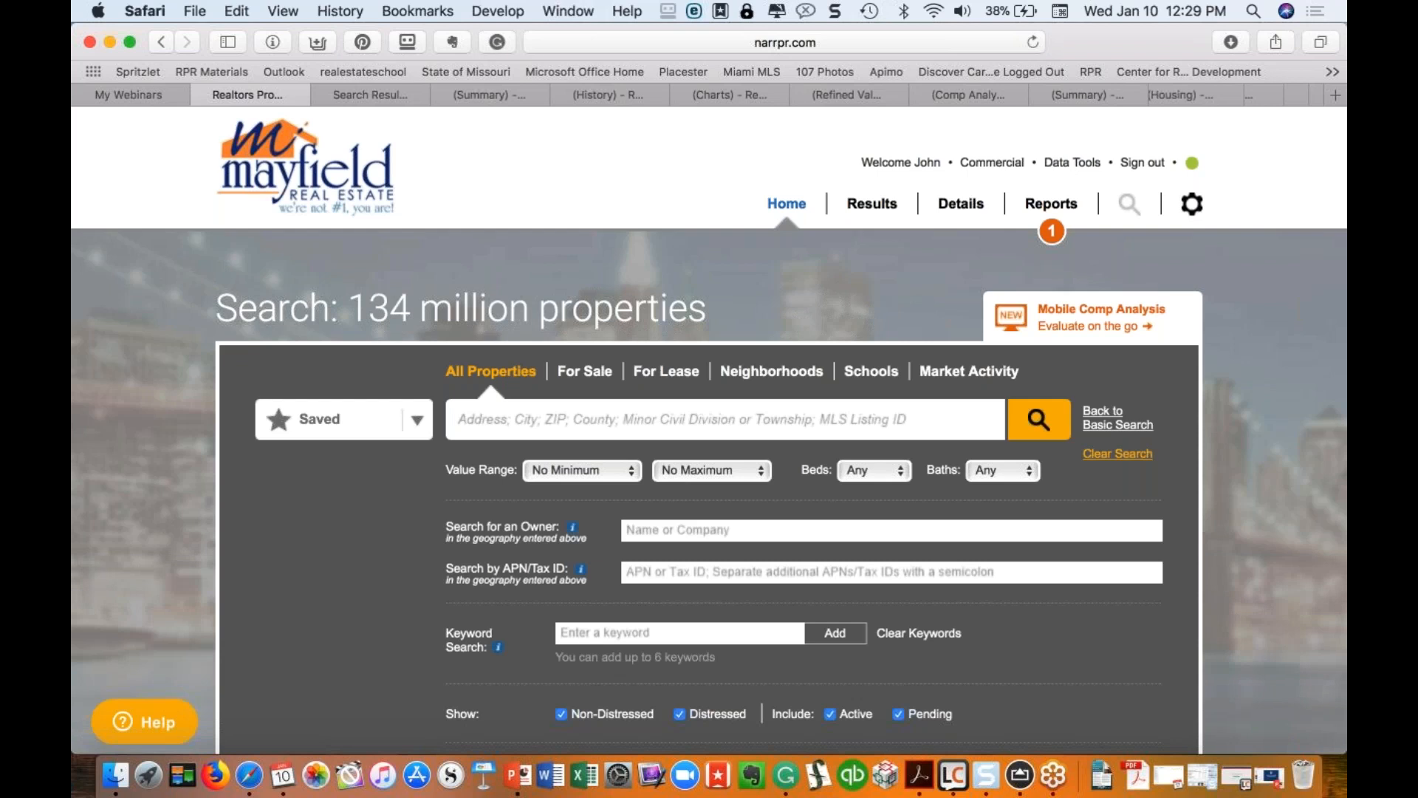
# Step: Enter HCR as the search location and dismiss its address suggestions
pyautogui.click(629, 426)
pyautogui.write('HCR')
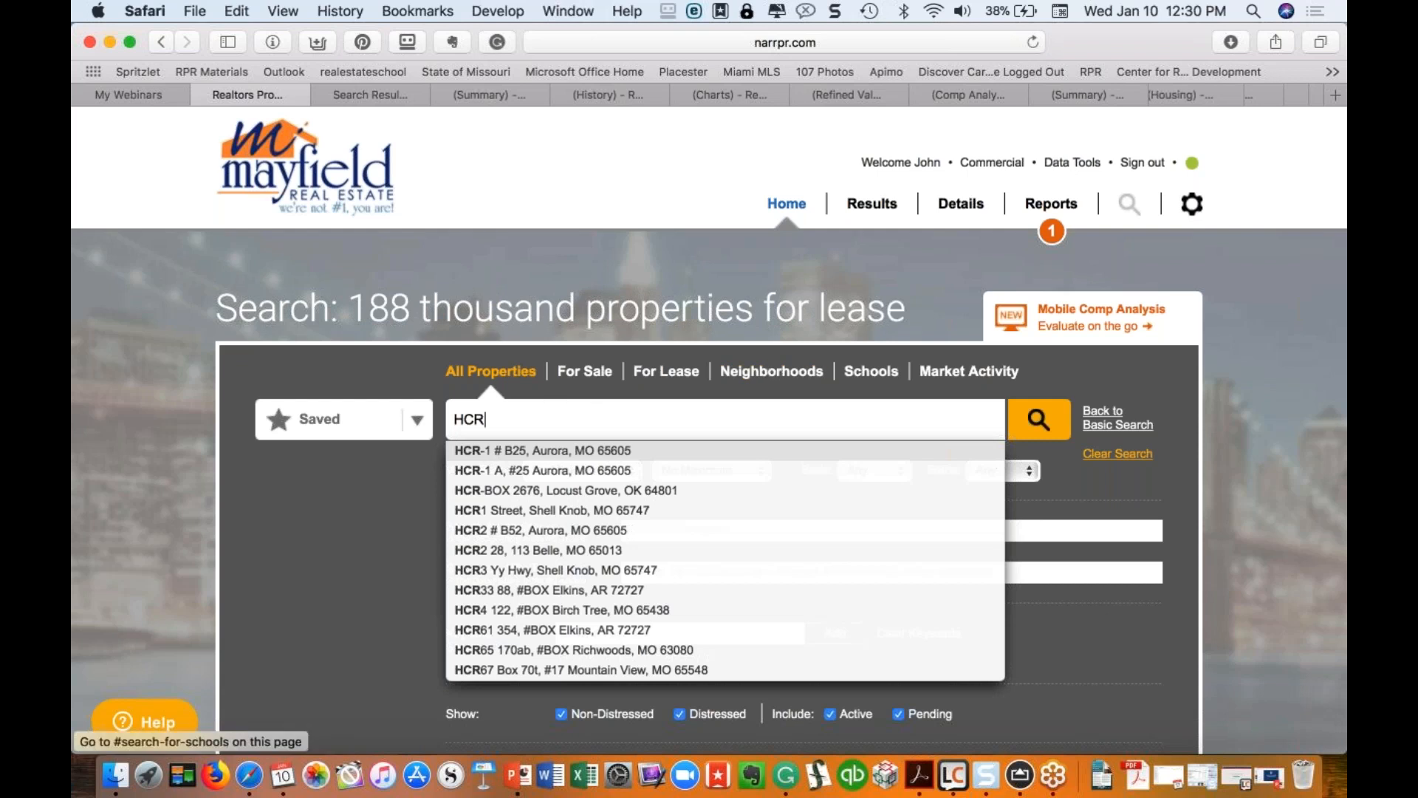
pyautogui.click(1092, 467)
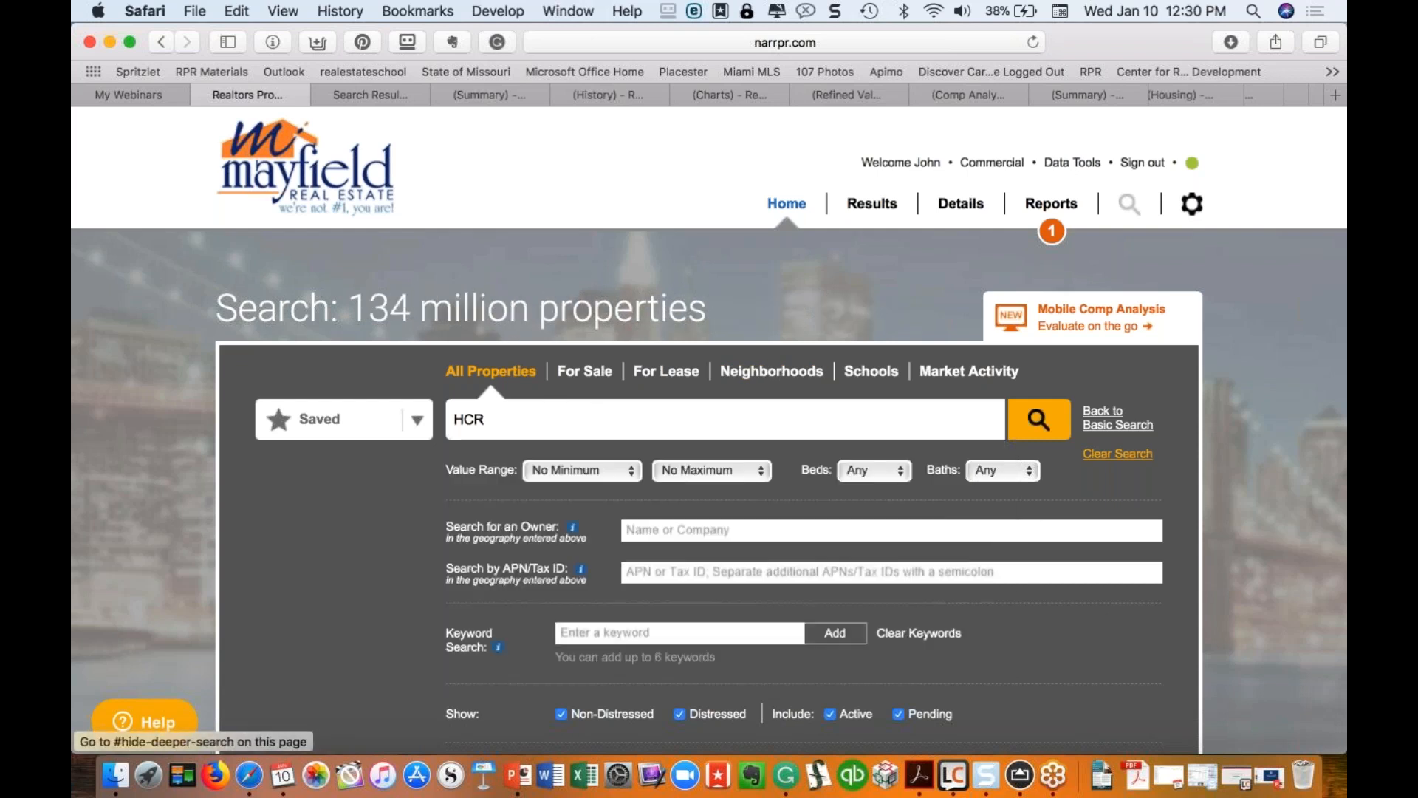
# Step: Toggle the Advanced options, return to Basic Search, and delete HCR from the field
pyautogui.click(1115, 425)
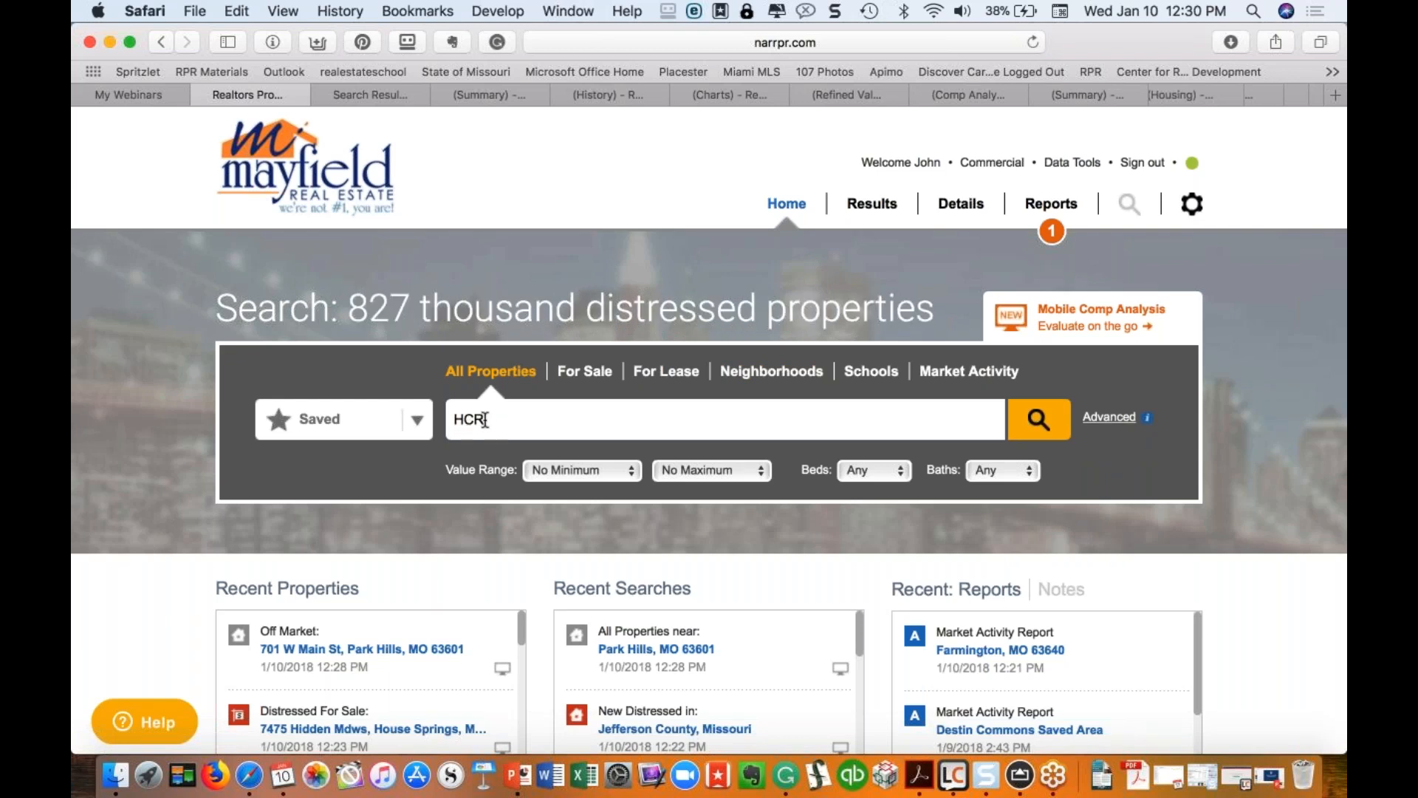
pyautogui.click(1110, 425)
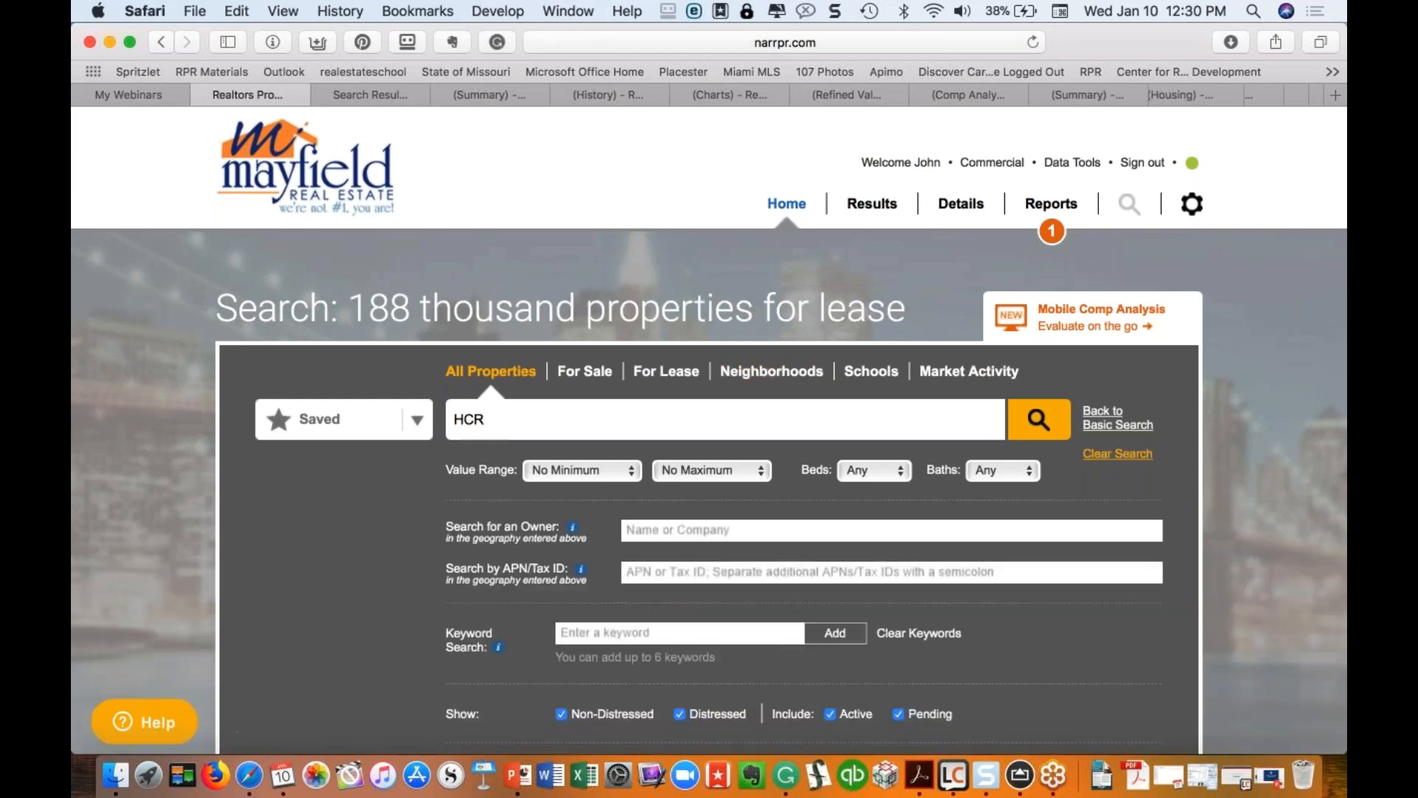
pyautogui.click(677, 530)
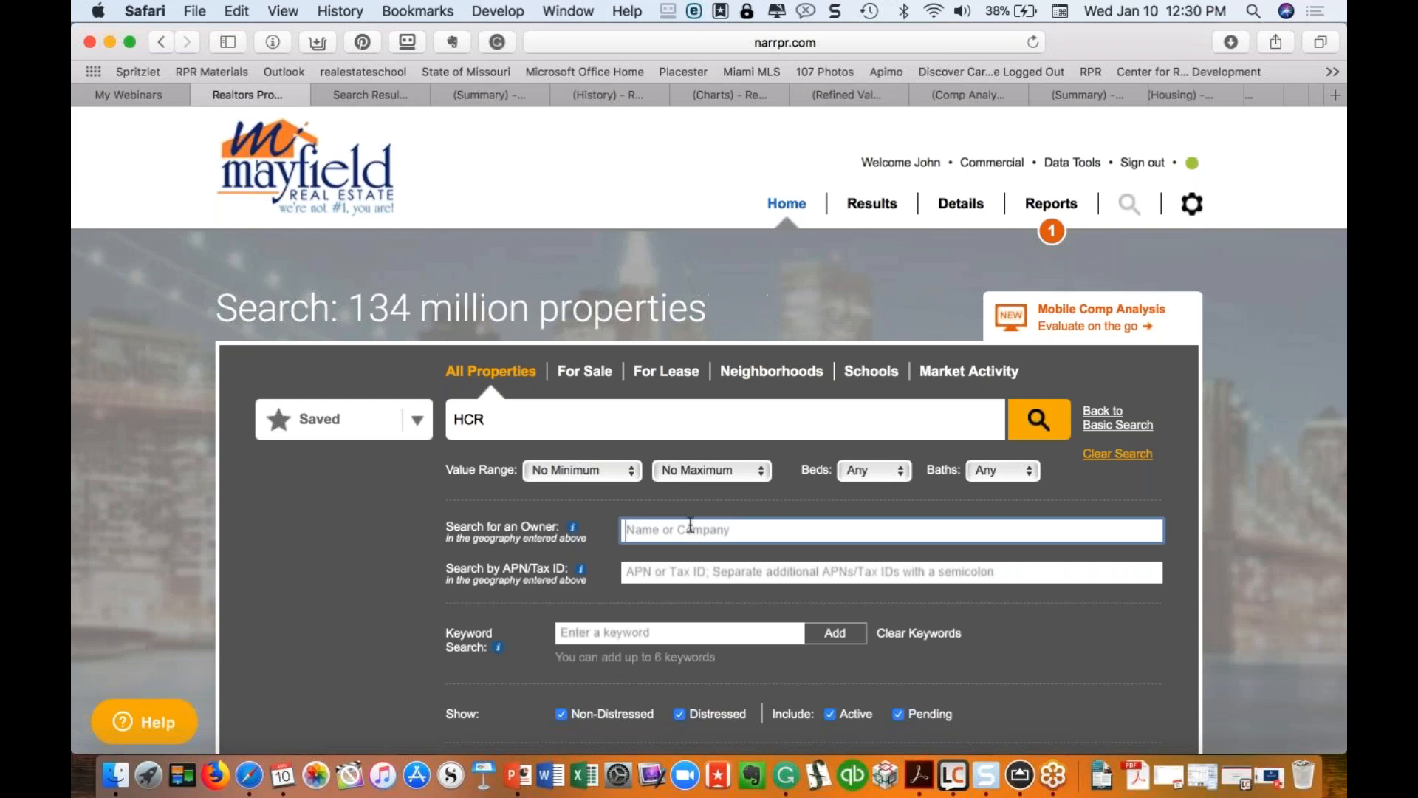
pyautogui.scroll(-3, 744, 524)
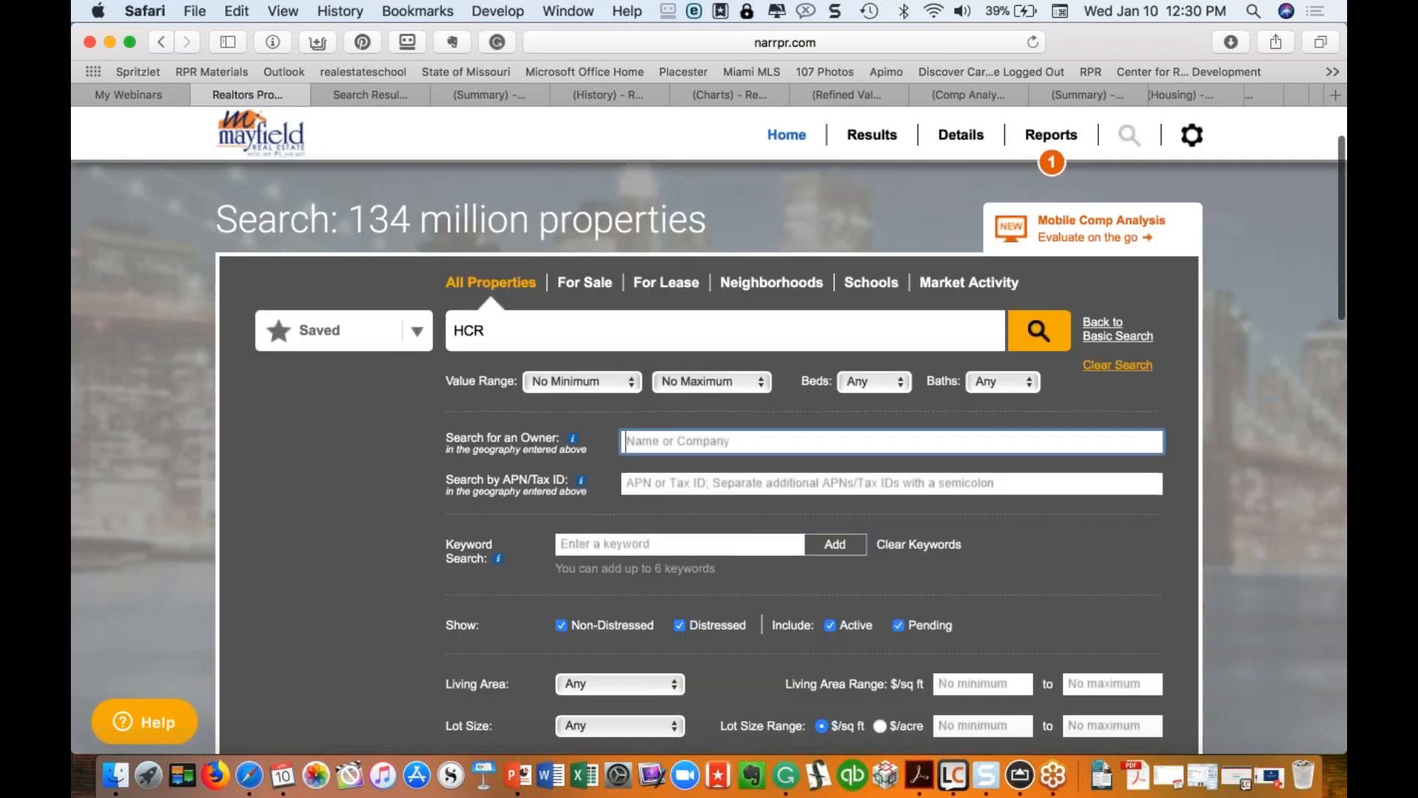
pyautogui.click(1117, 336)
pyautogui.press('super+a')
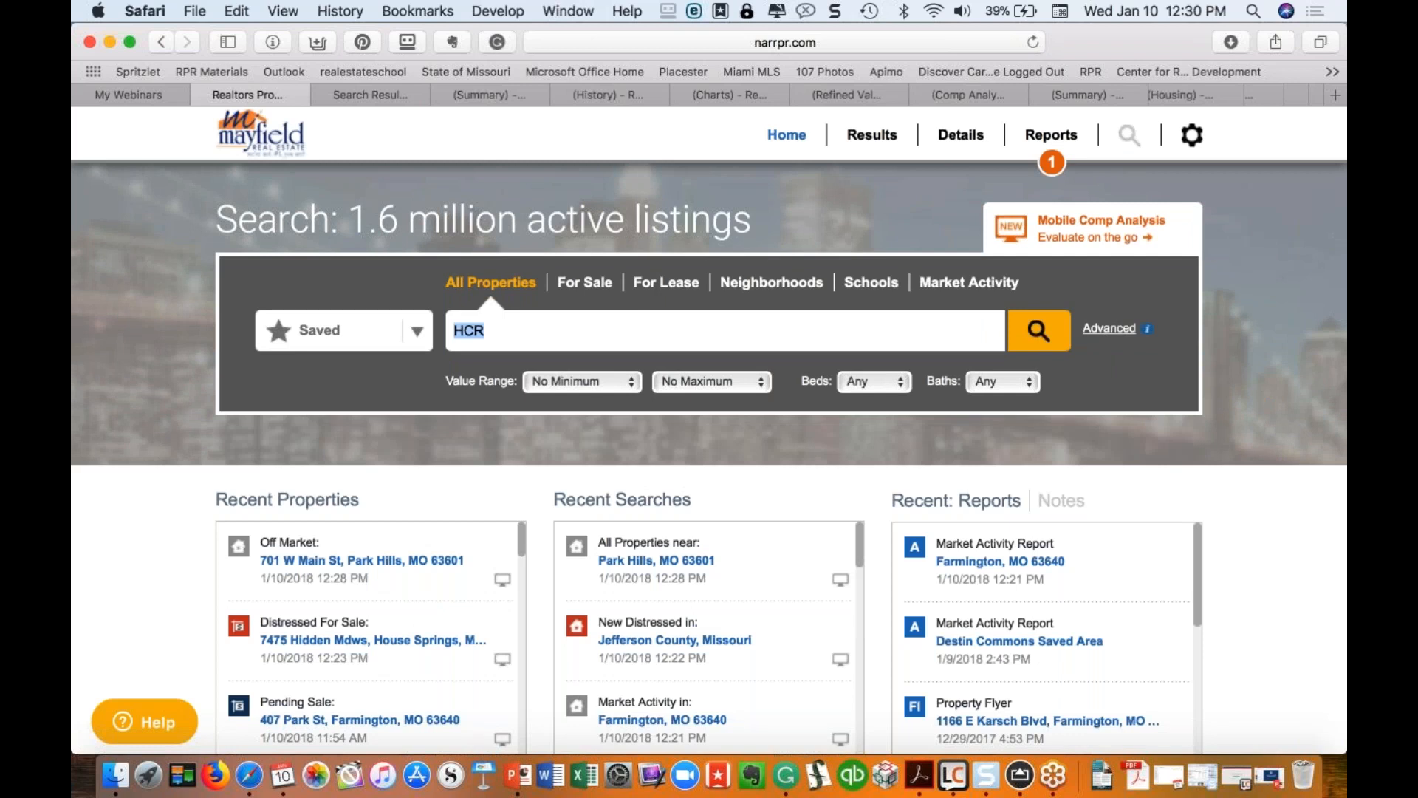
pyautogui.press('BackSpace')
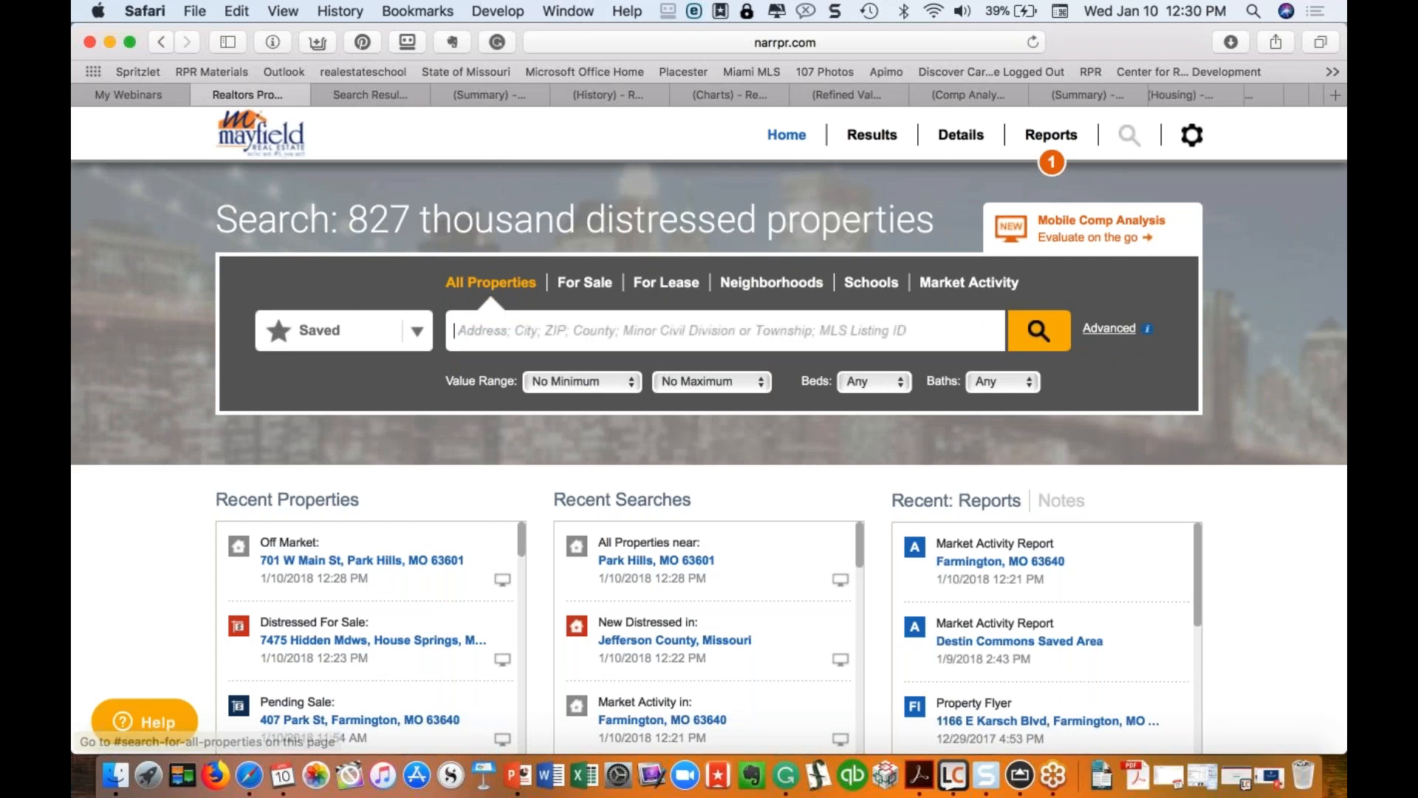
# Step: Add 'fireplace' as an advanced Keyword Search filter
pyautogui.click(1119, 330)
pyautogui.scroll(-2, 709, 458)
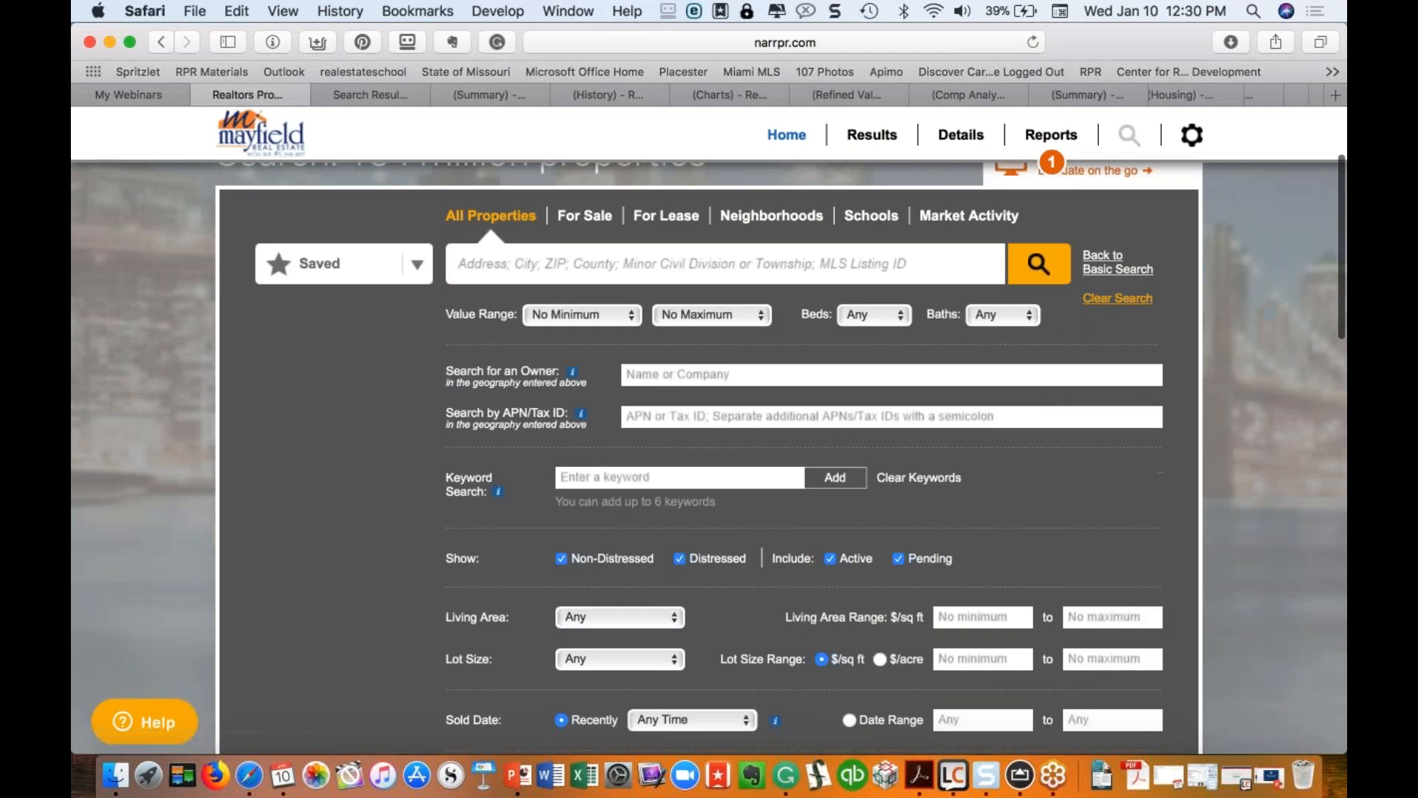
pyautogui.click(571, 476)
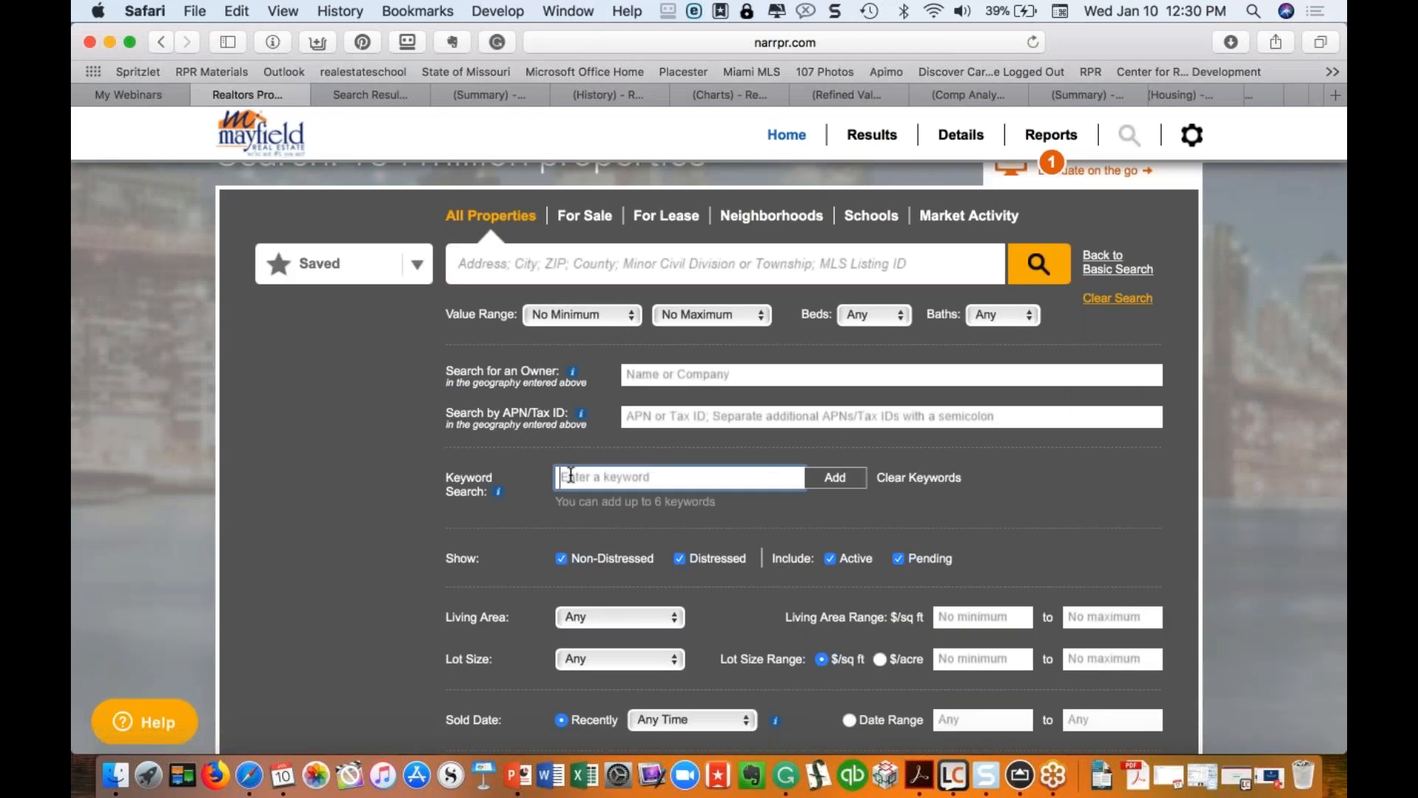
pyautogui.write('fireplace')
pyautogui.click(837, 486)
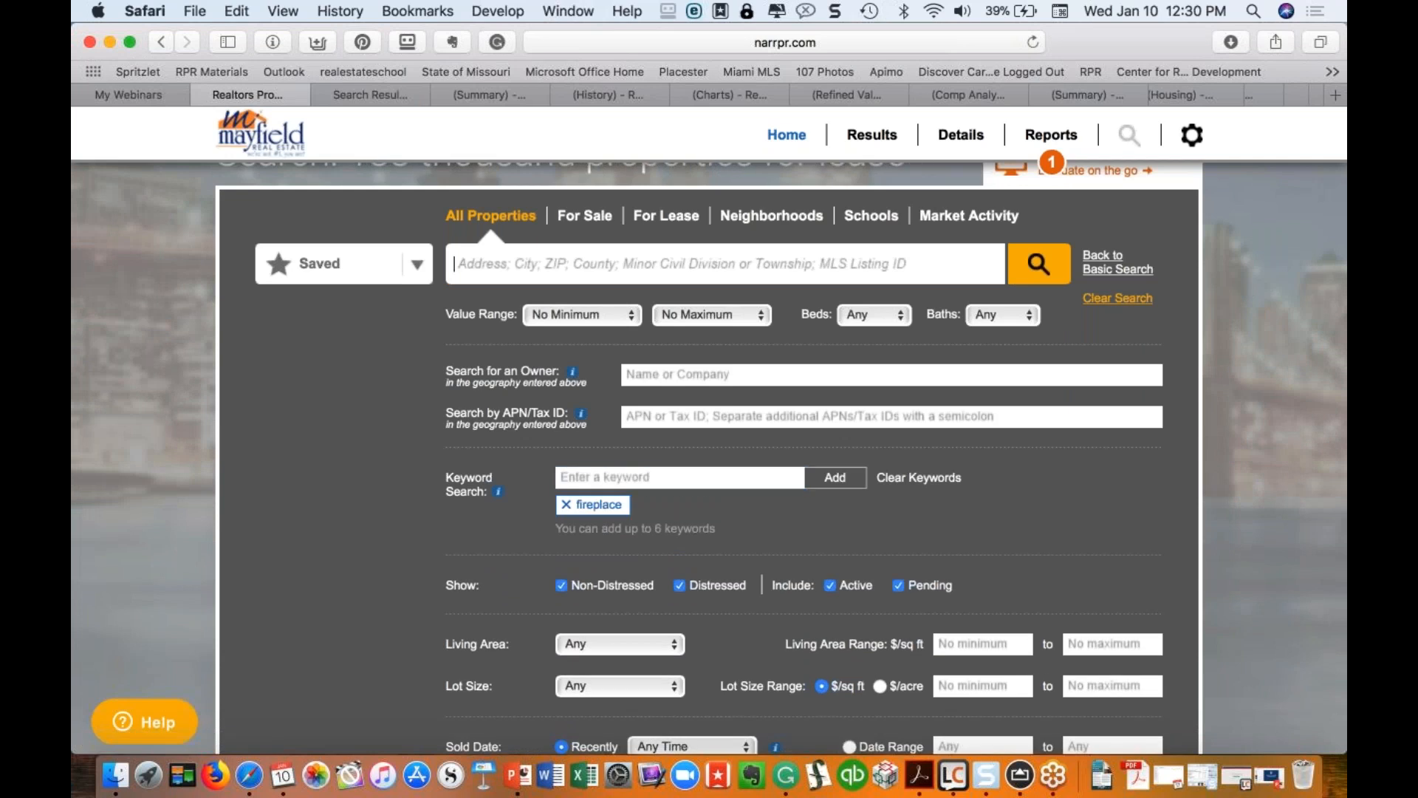
# Step: Search for the Farmington, Missouri suggestion
pyautogui.write('Farmington, Missouri')
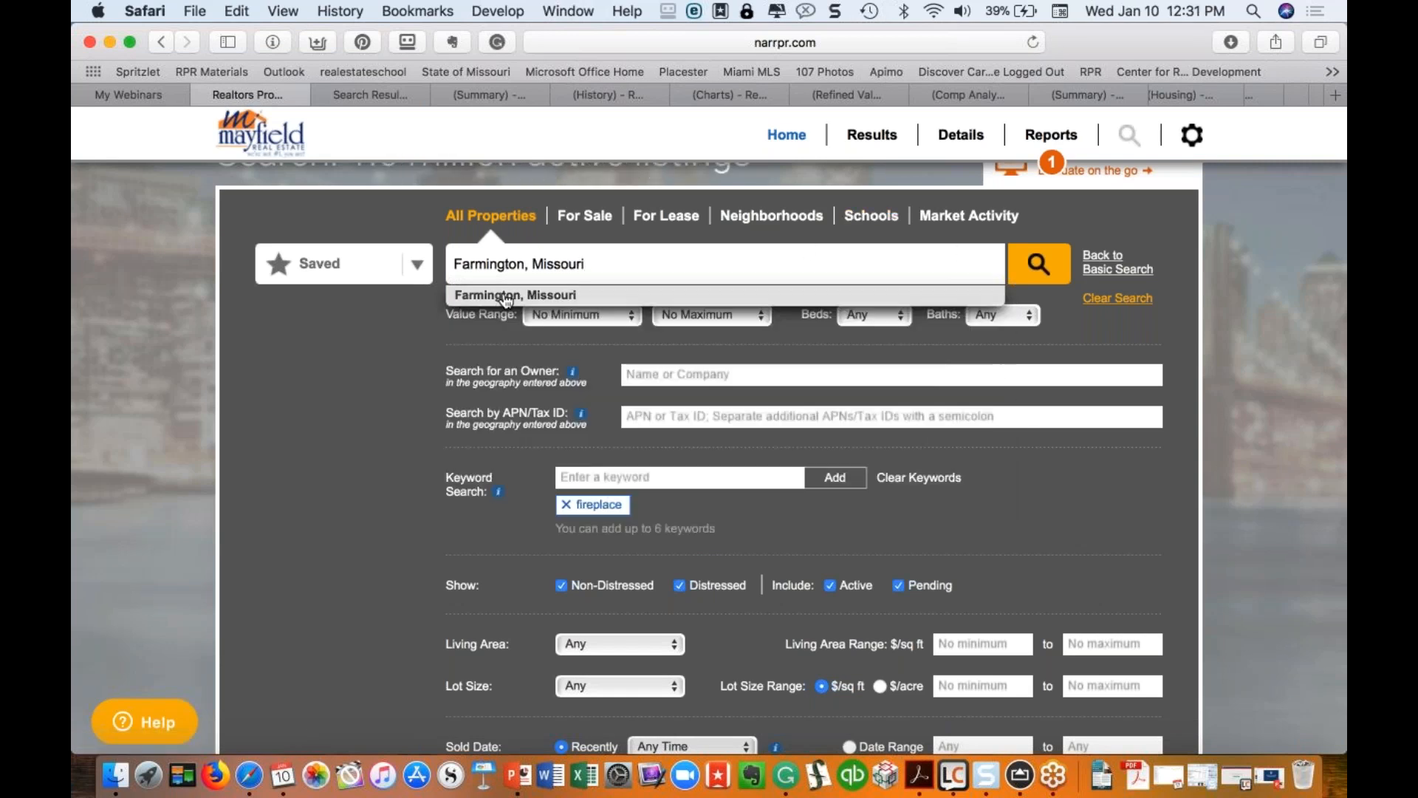
pyautogui.click(506, 298)
pyautogui.click(1049, 268)
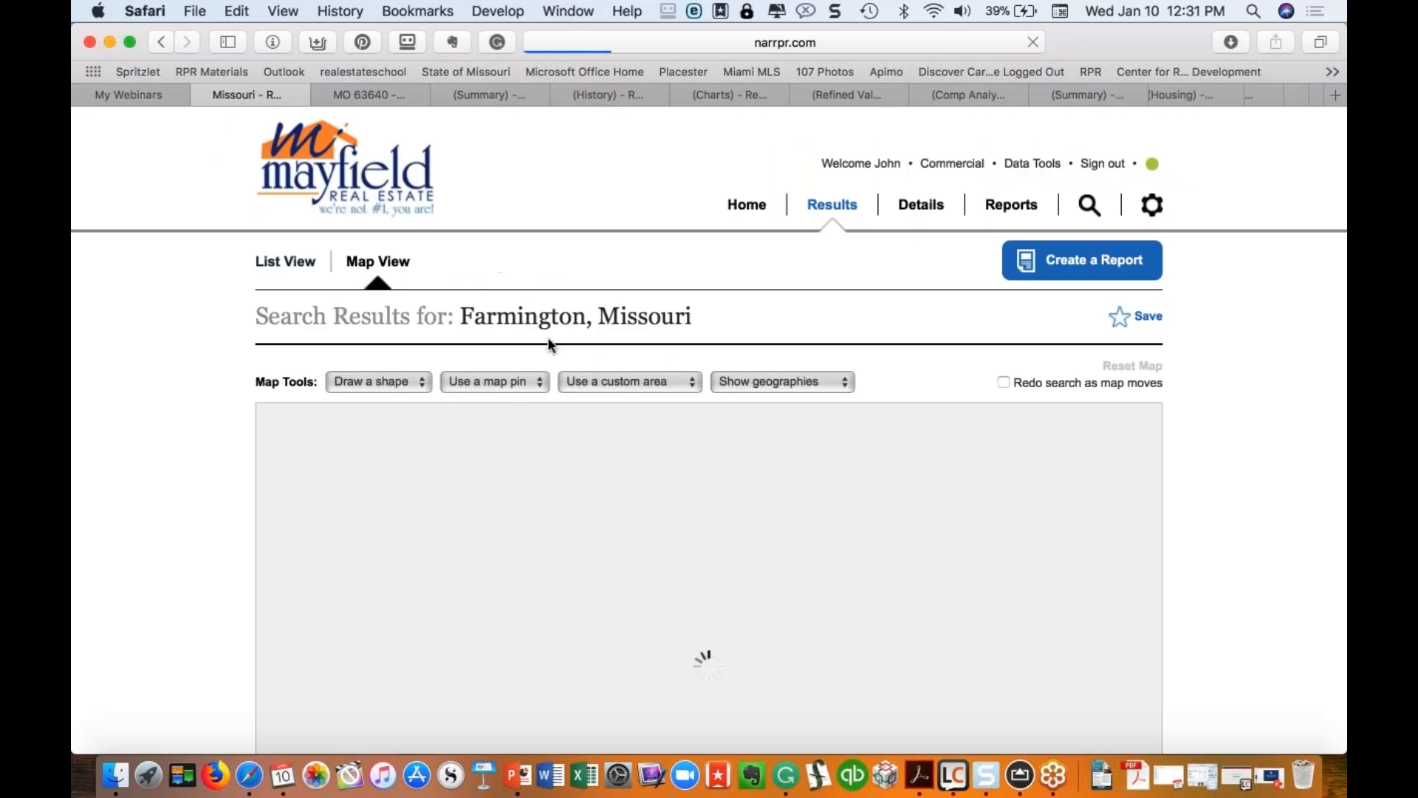
# Step: Leave the Farmington results and return to the RPR Home search page
pyautogui.scroll(-5, 627, 430)
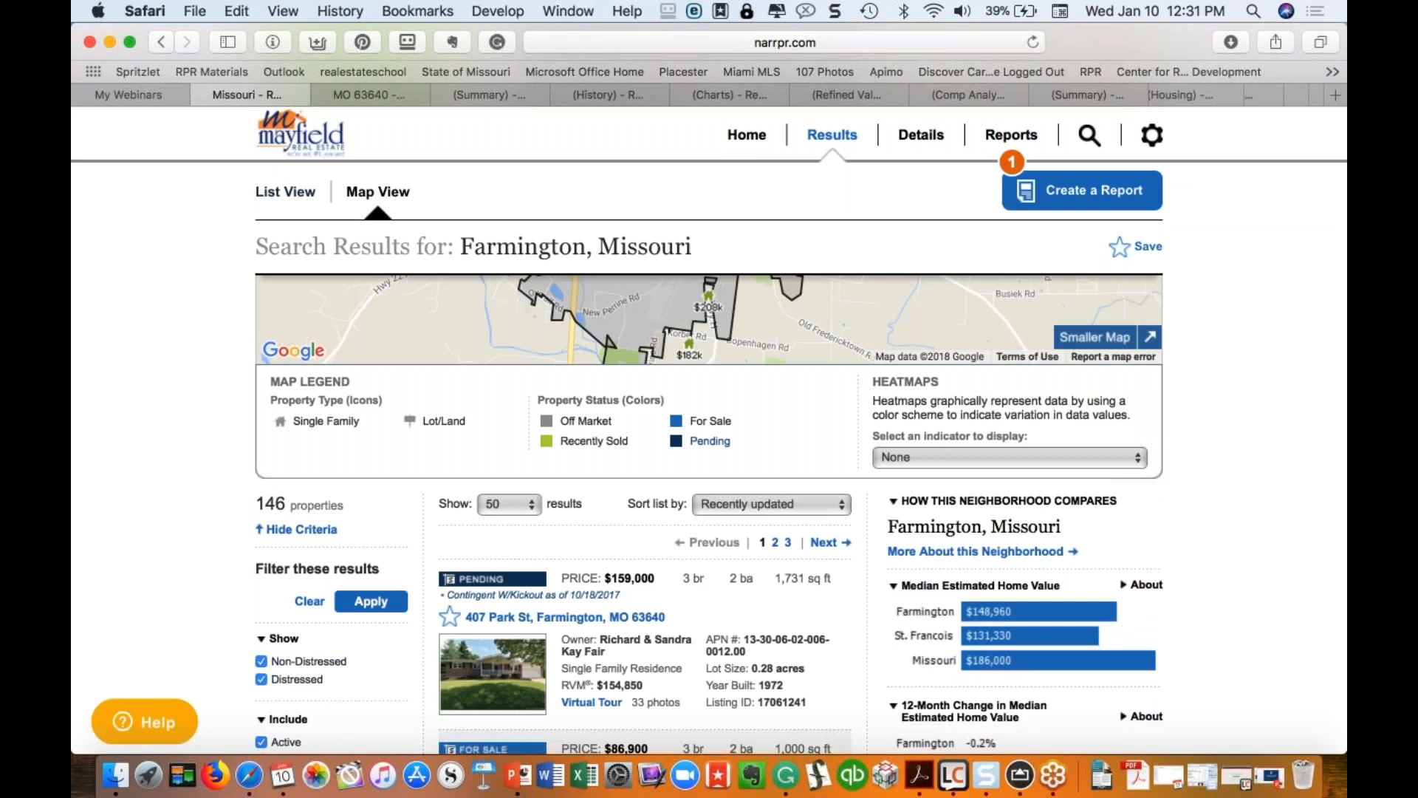
pyautogui.scroll(-3, 709, 443)
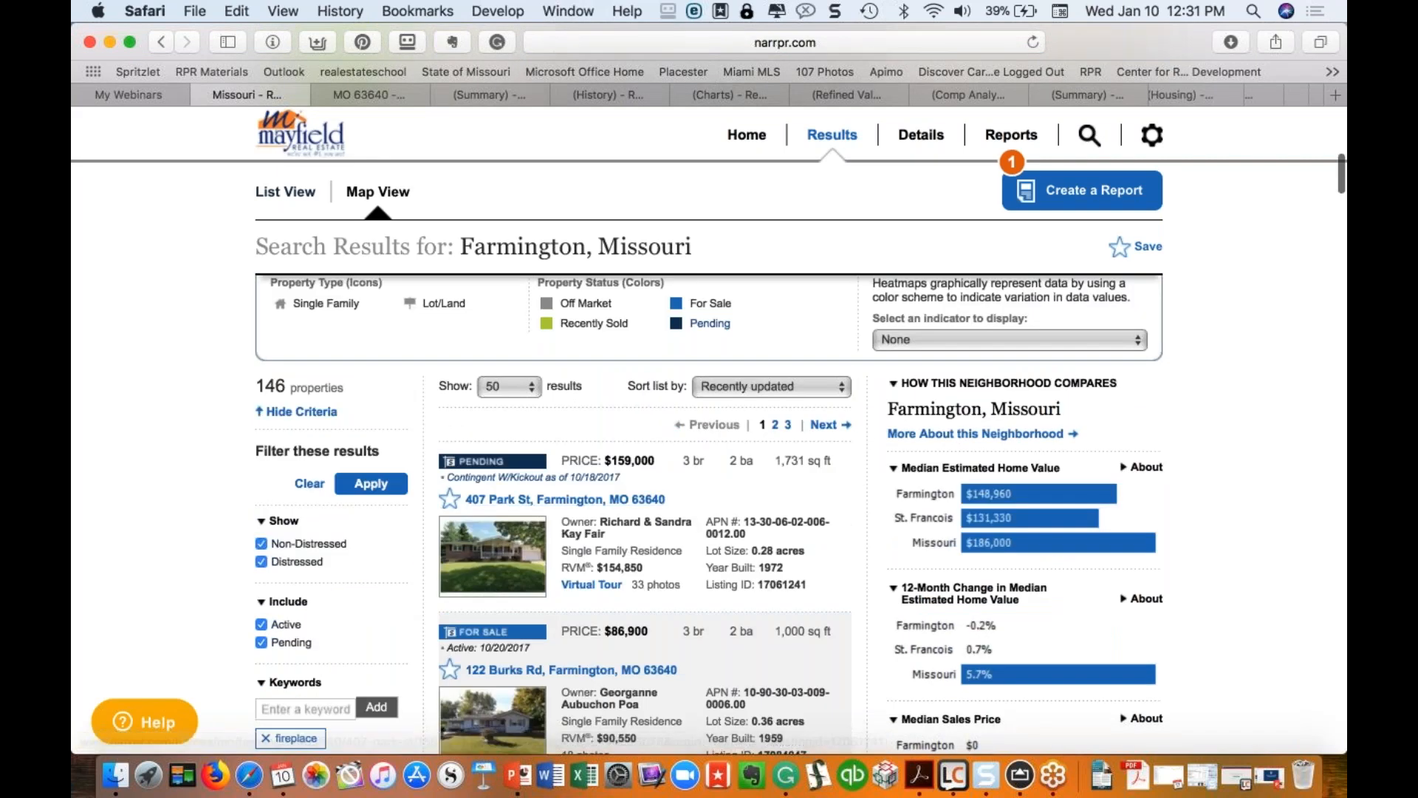
pyautogui.scroll(5, 943, 377)
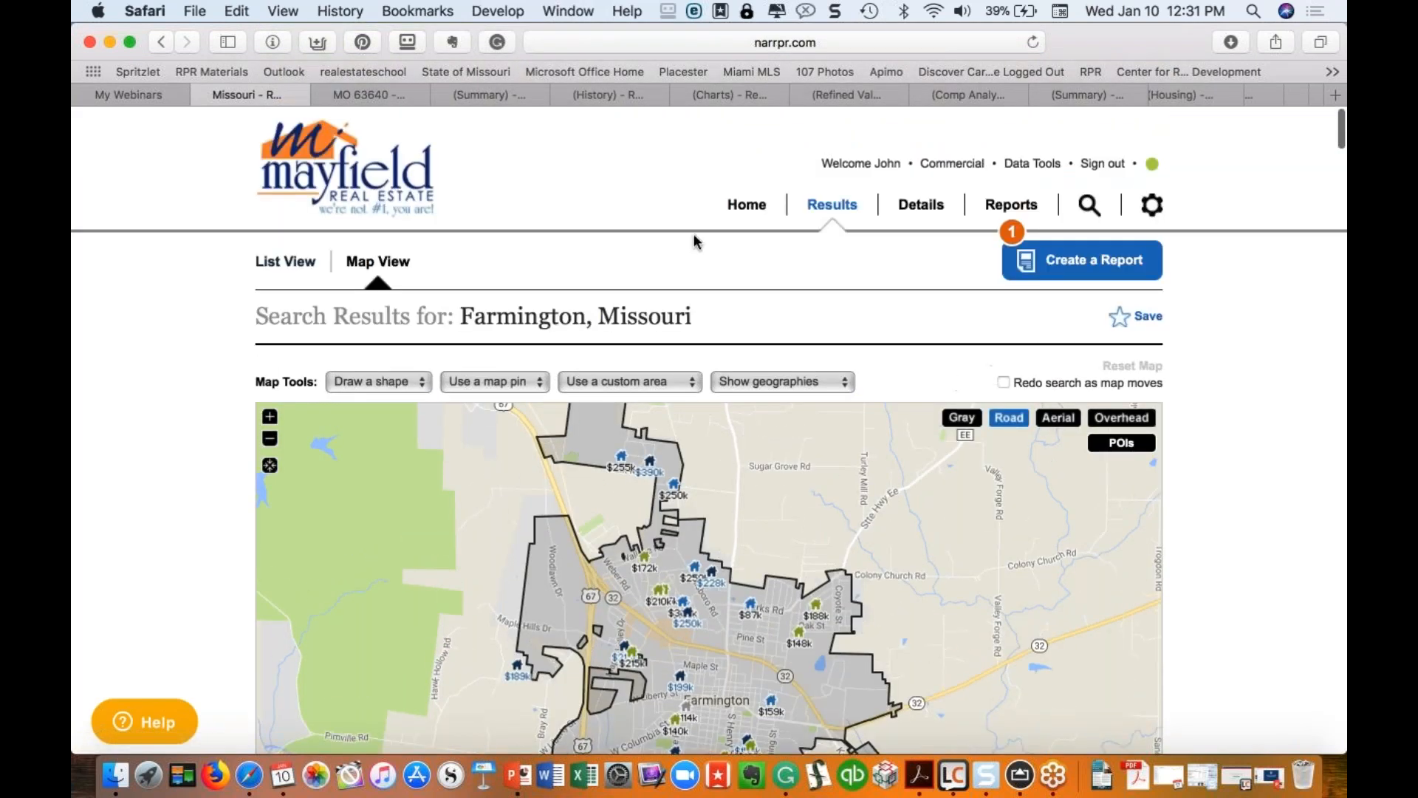
pyautogui.click(747, 205)
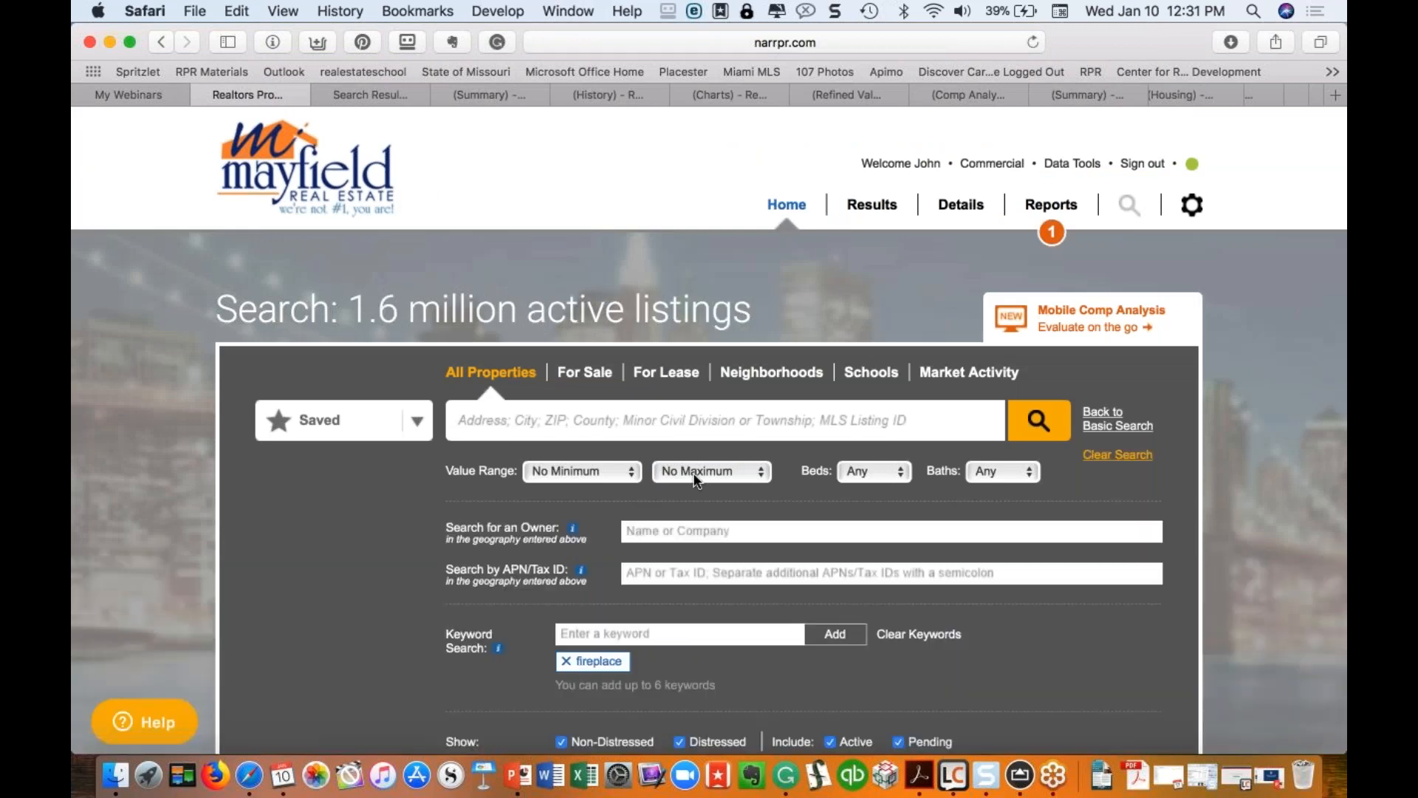
# Step: Toggle the Property Type checkboxes, narrowing the selection to Condo/Townhouse/Apt
pyautogui.scroll(-3, 565, 591)
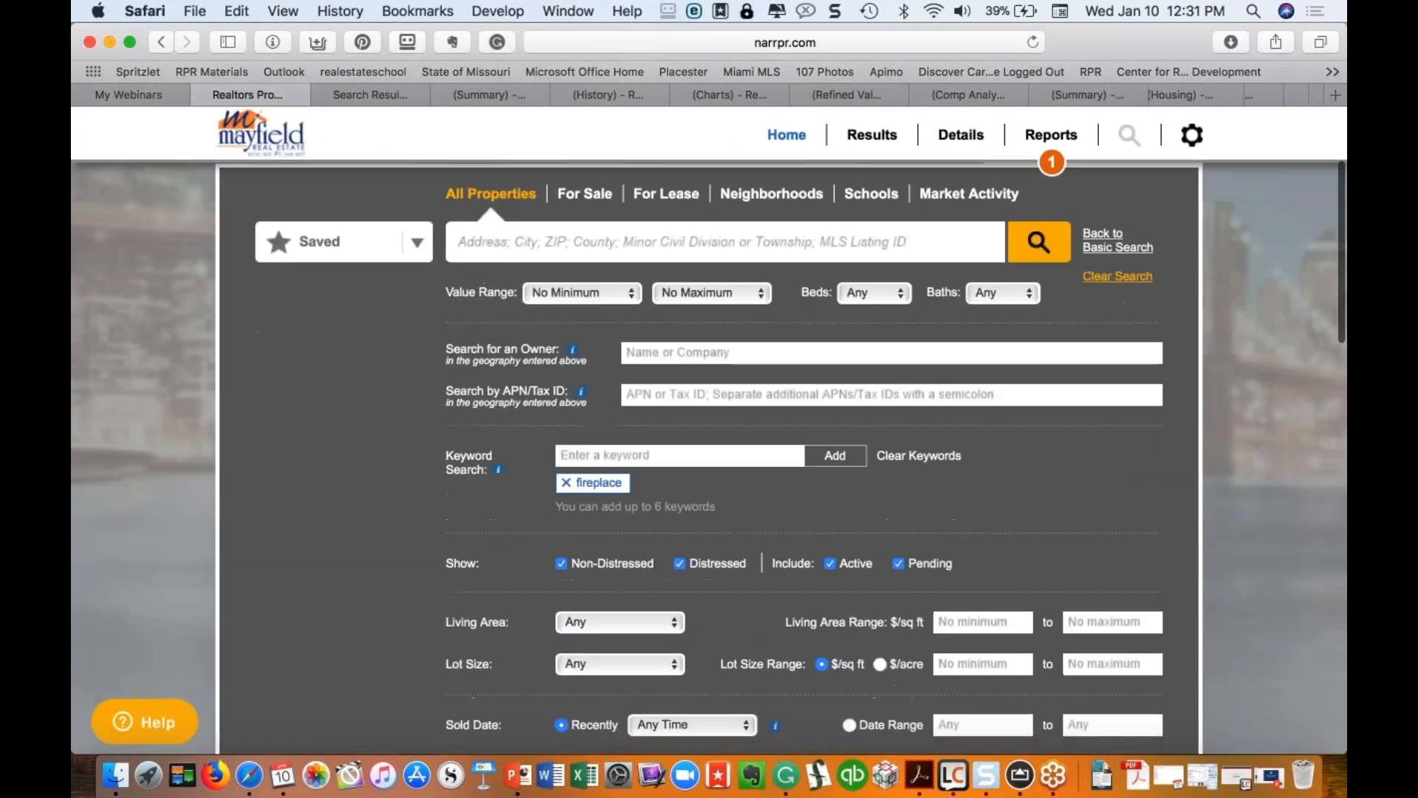
pyautogui.scroll(-4, 565, 590)
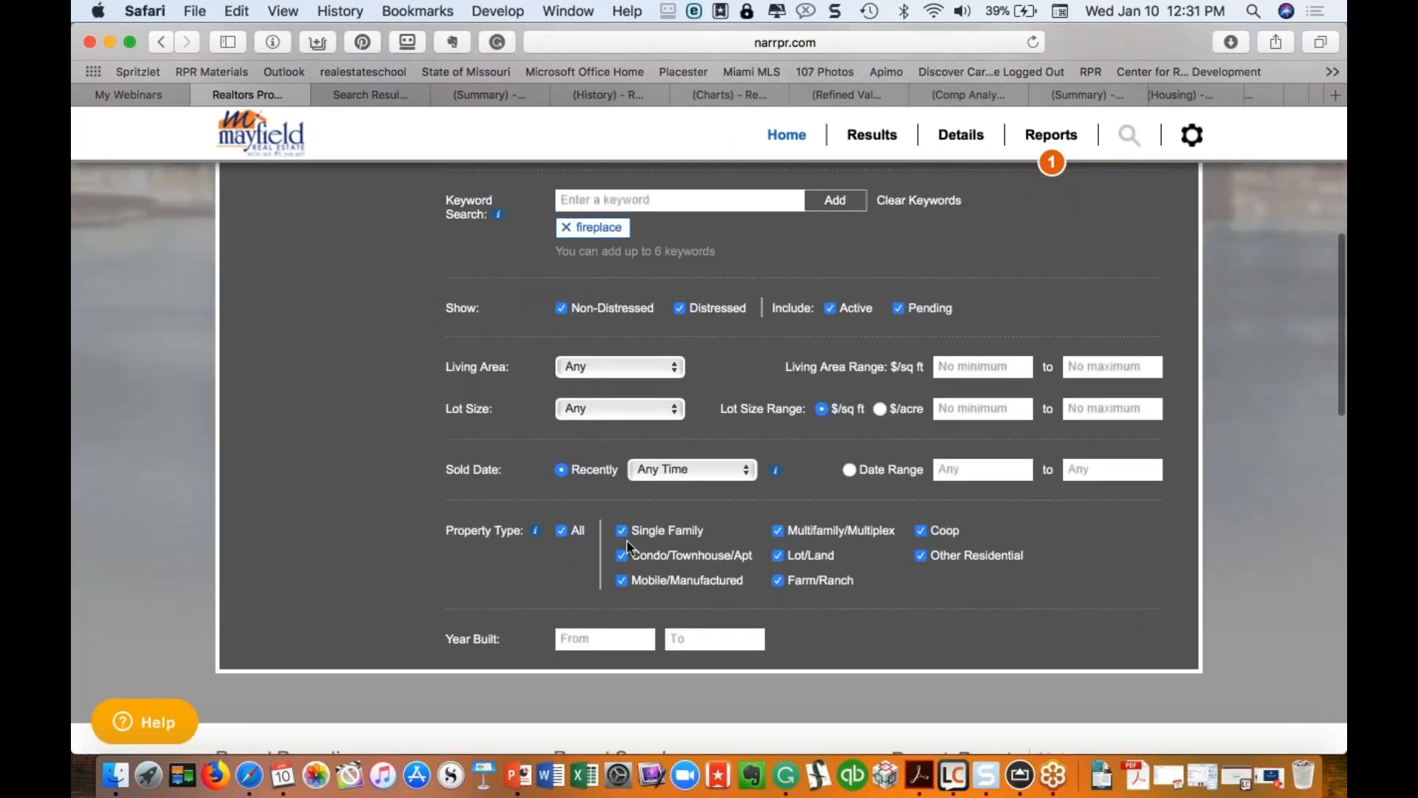
pyautogui.click(623, 533)
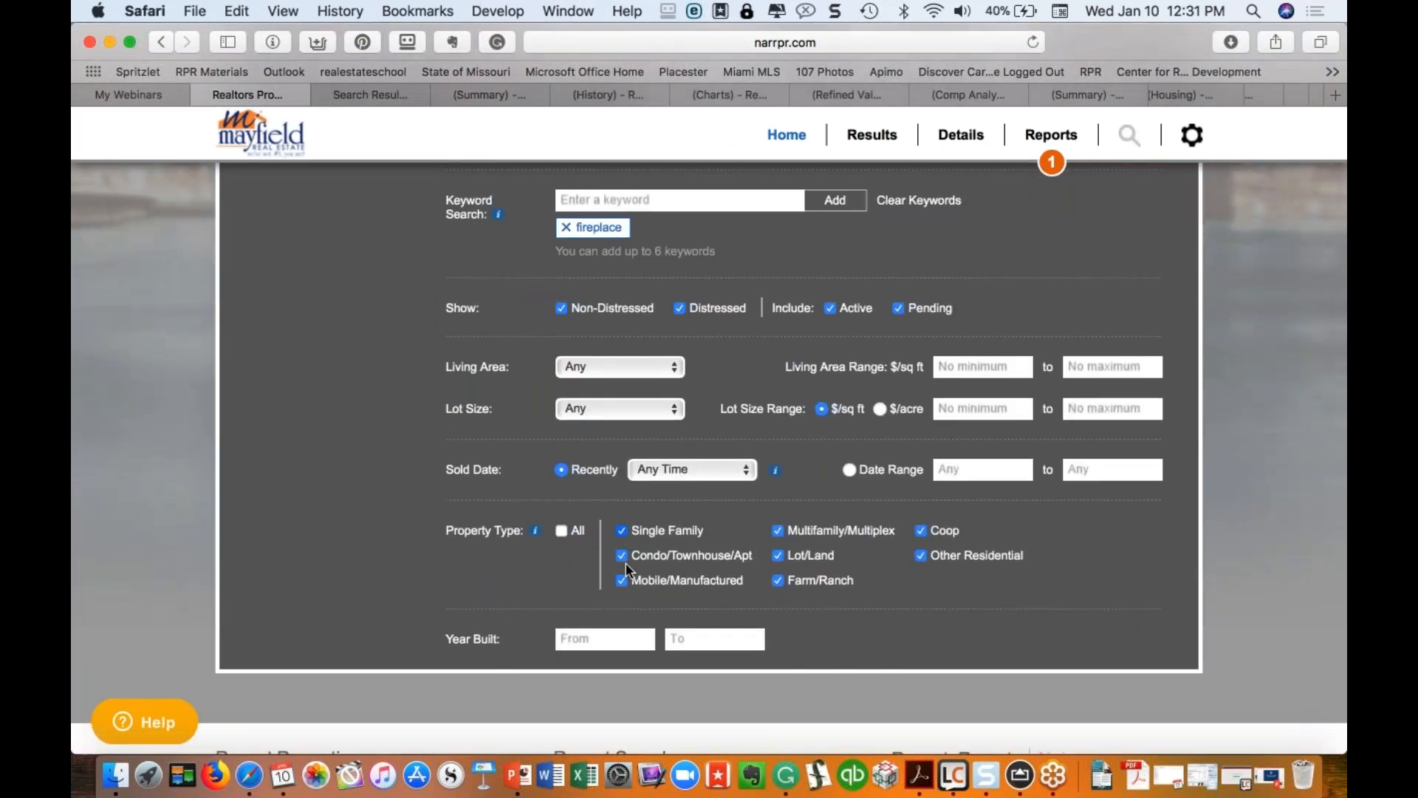
pyautogui.click(622, 580)
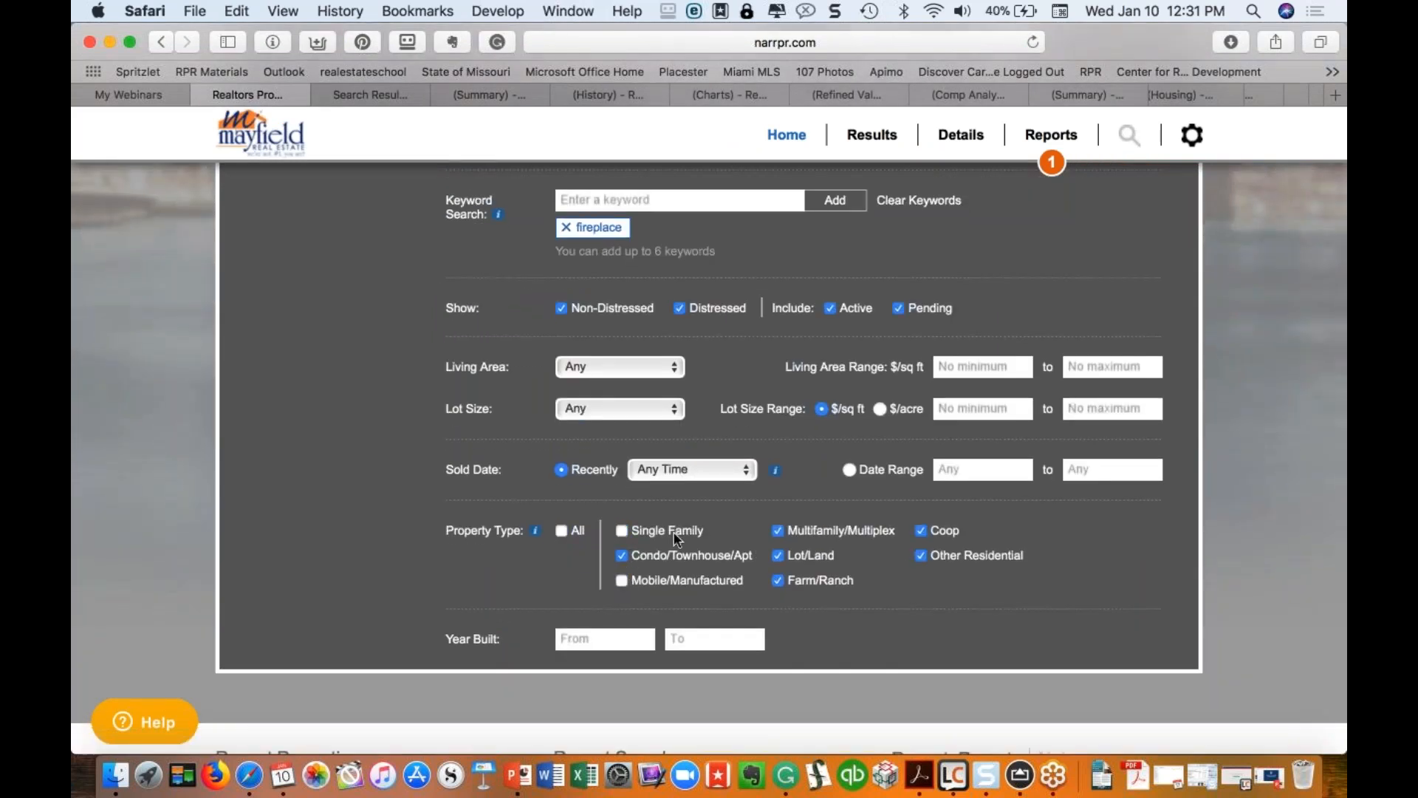
pyautogui.click(561, 532)
pyautogui.click(560, 532)
pyautogui.click(623, 555)
pyautogui.click(589, 639)
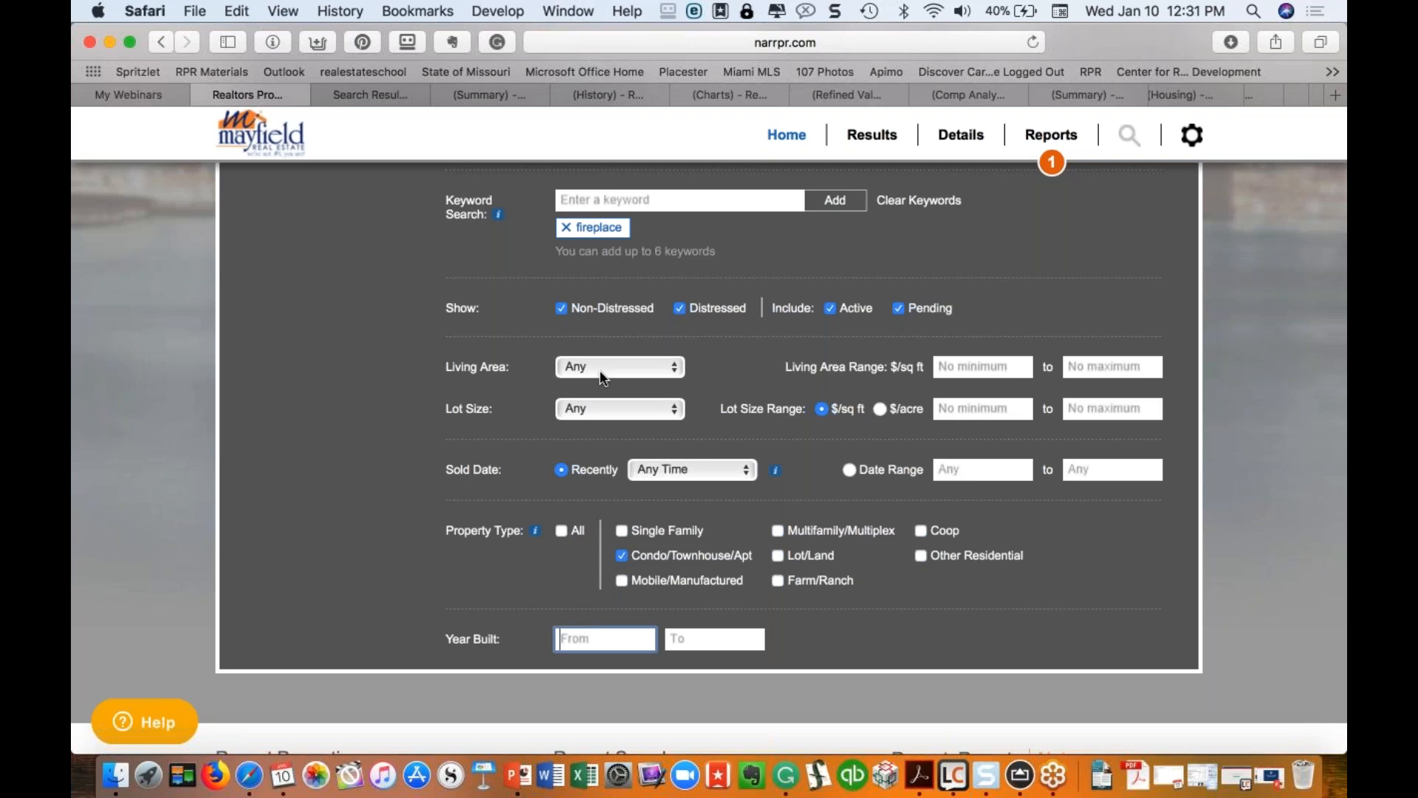
# Step: Remove the fireplace keyword, clear all advanced criteria, and return to Basic Search
pyautogui.scroll(1, 599, 377)
pyautogui.scroll(7, 599, 378)
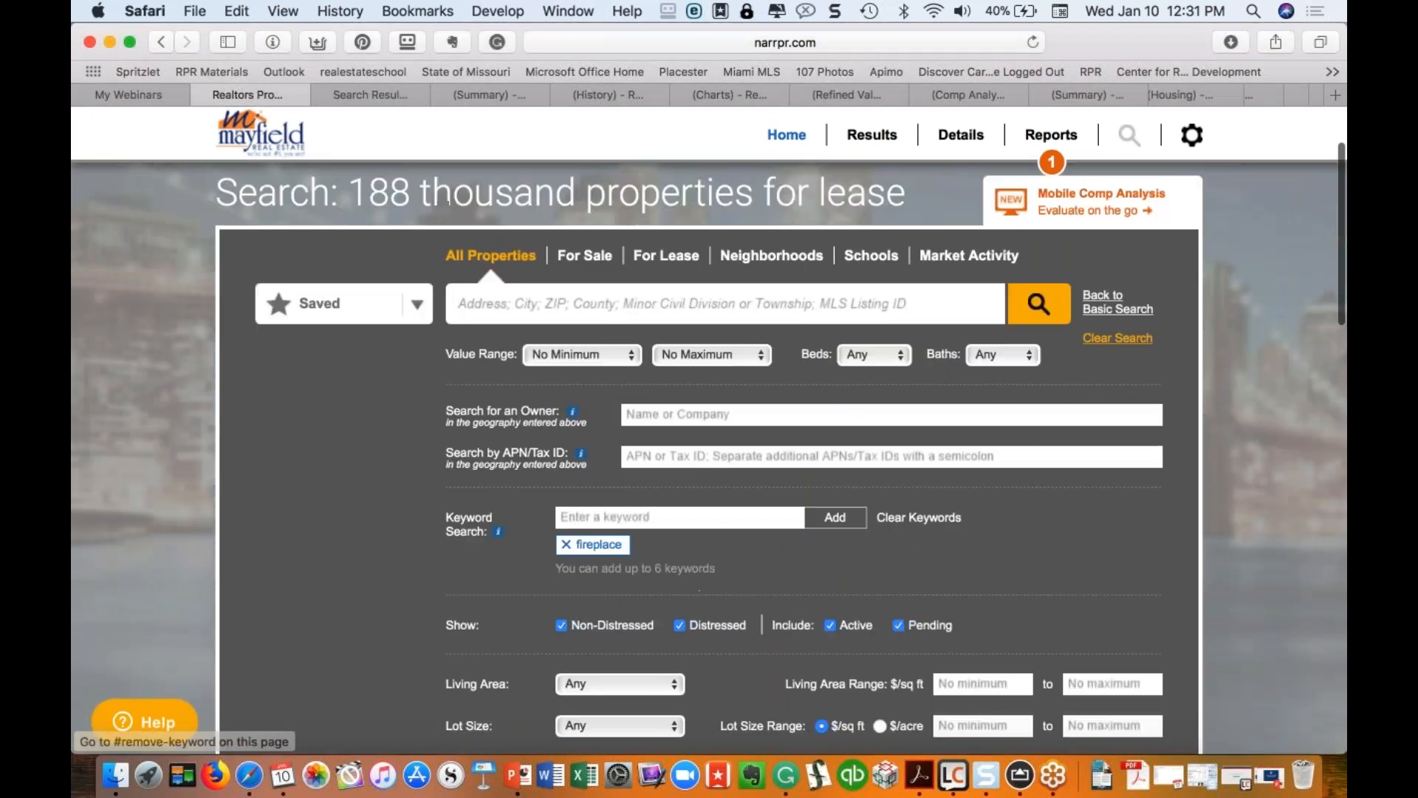
pyautogui.click(566, 543)
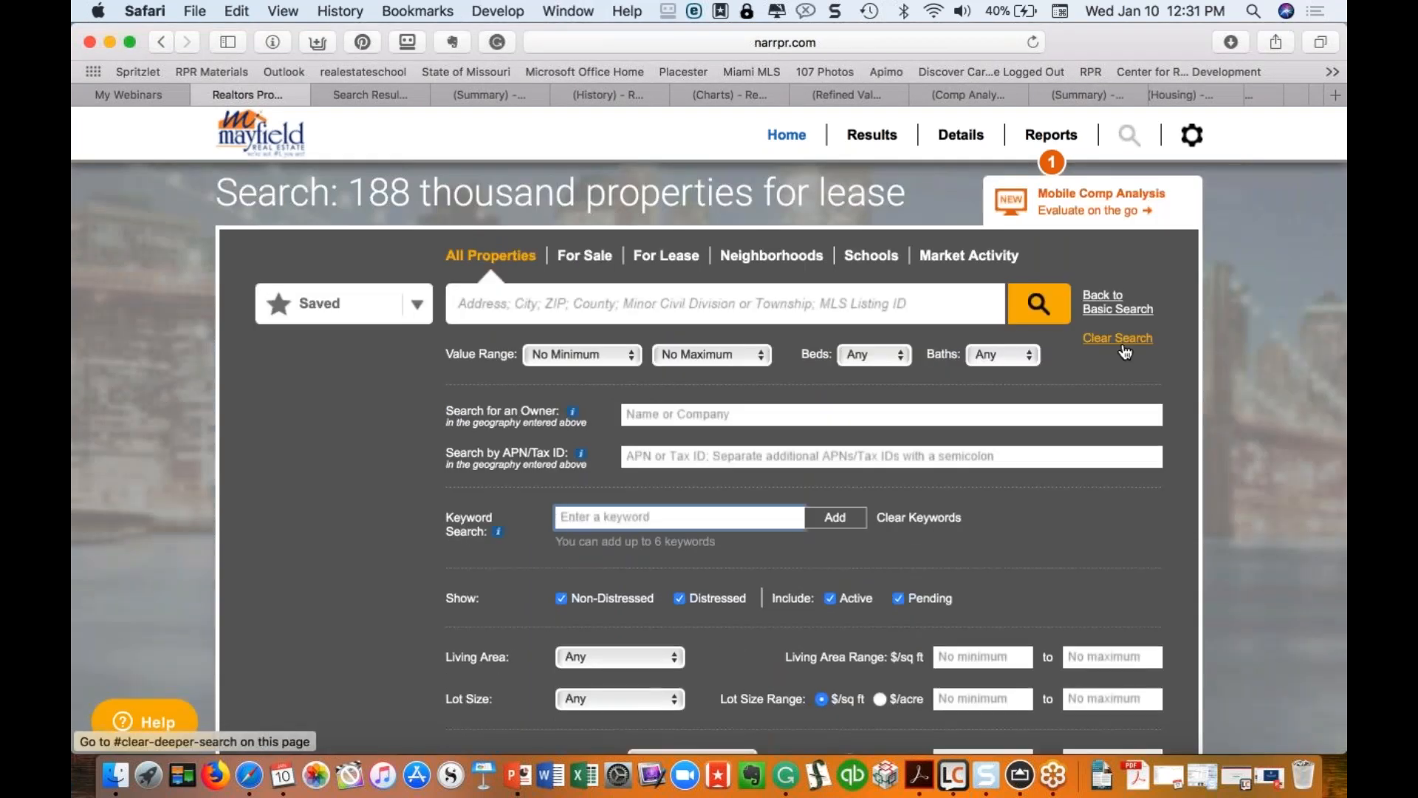
pyautogui.click(1123, 349)
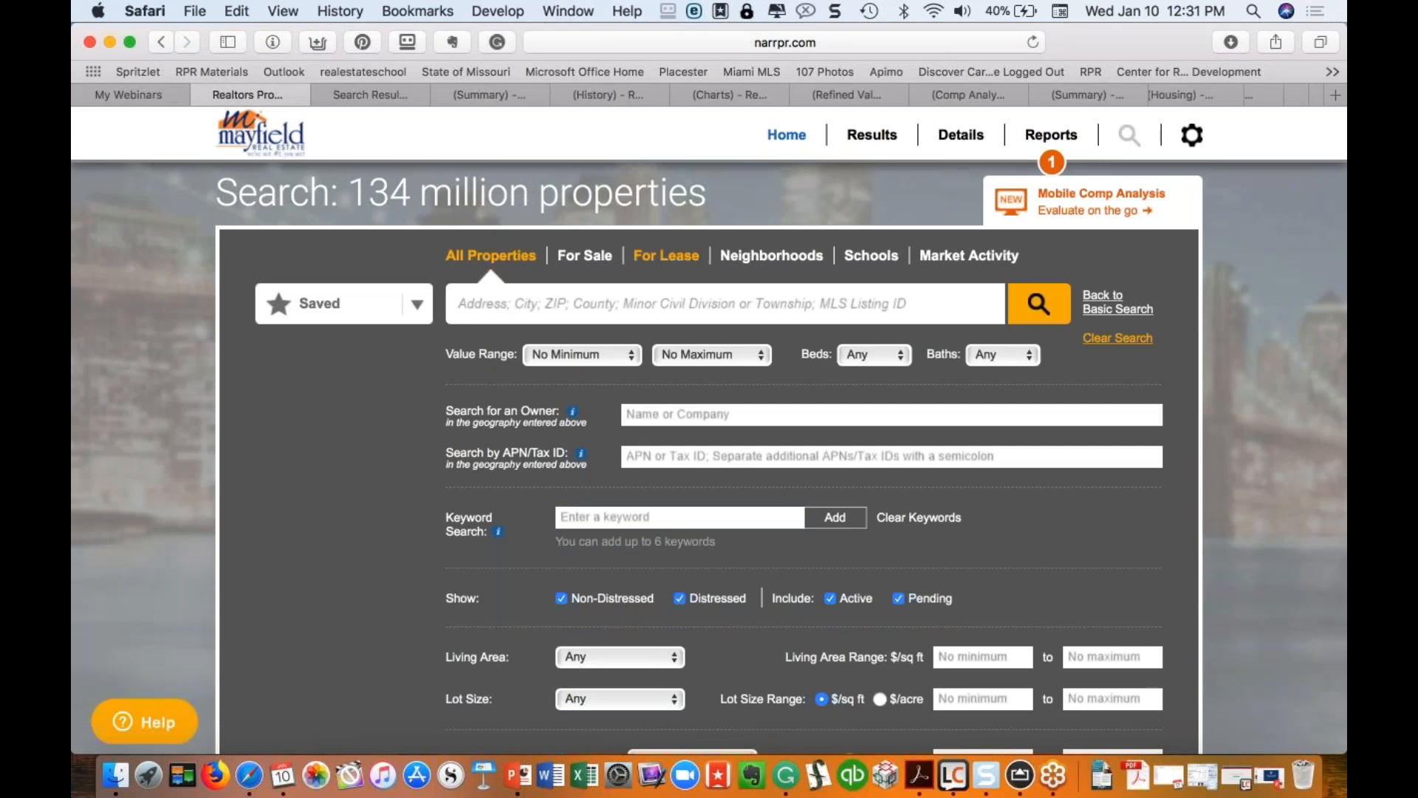
pyautogui.click(786, 135)
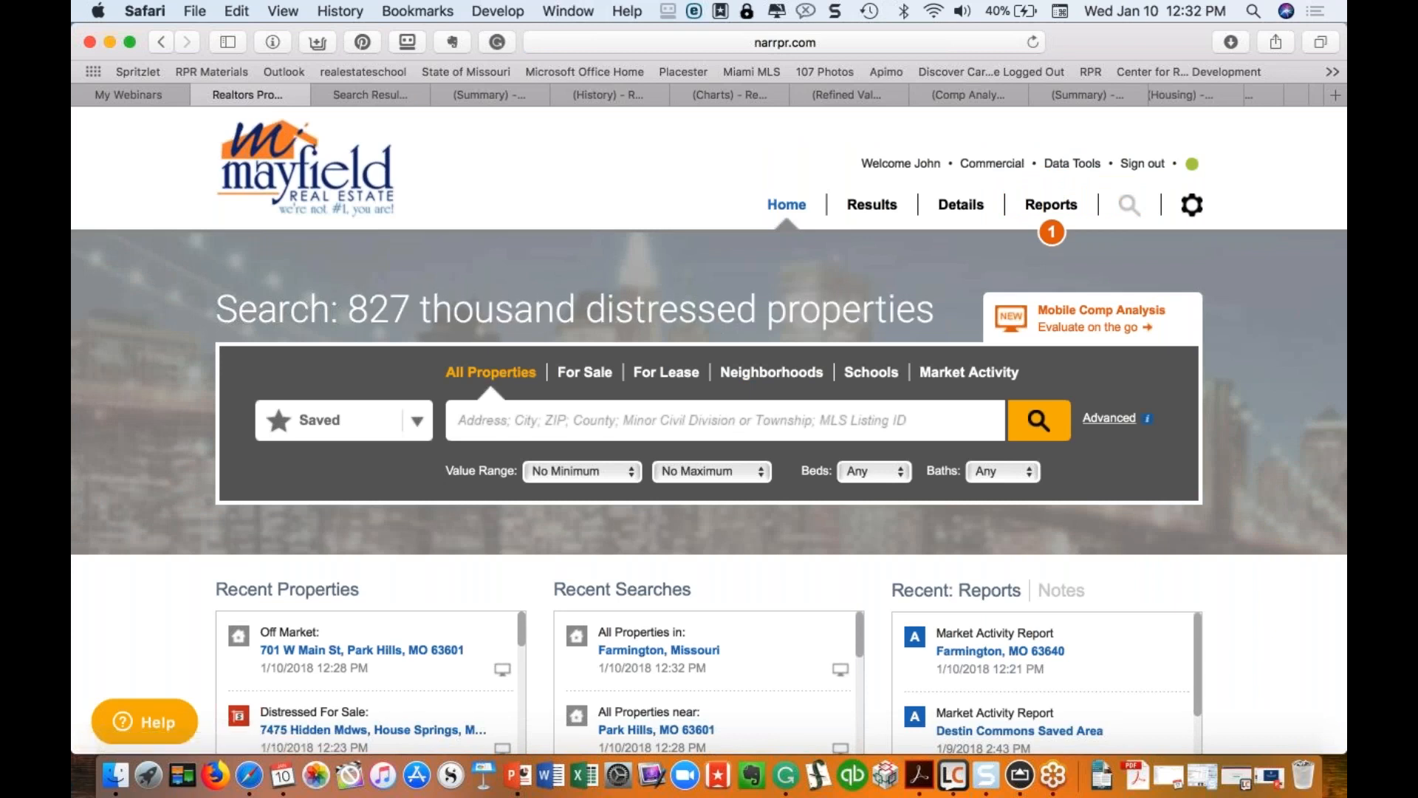
# Step: Choose For Sale and go back to the 202 Farmington, MO 63640 results
pyautogui.click(595, 378)
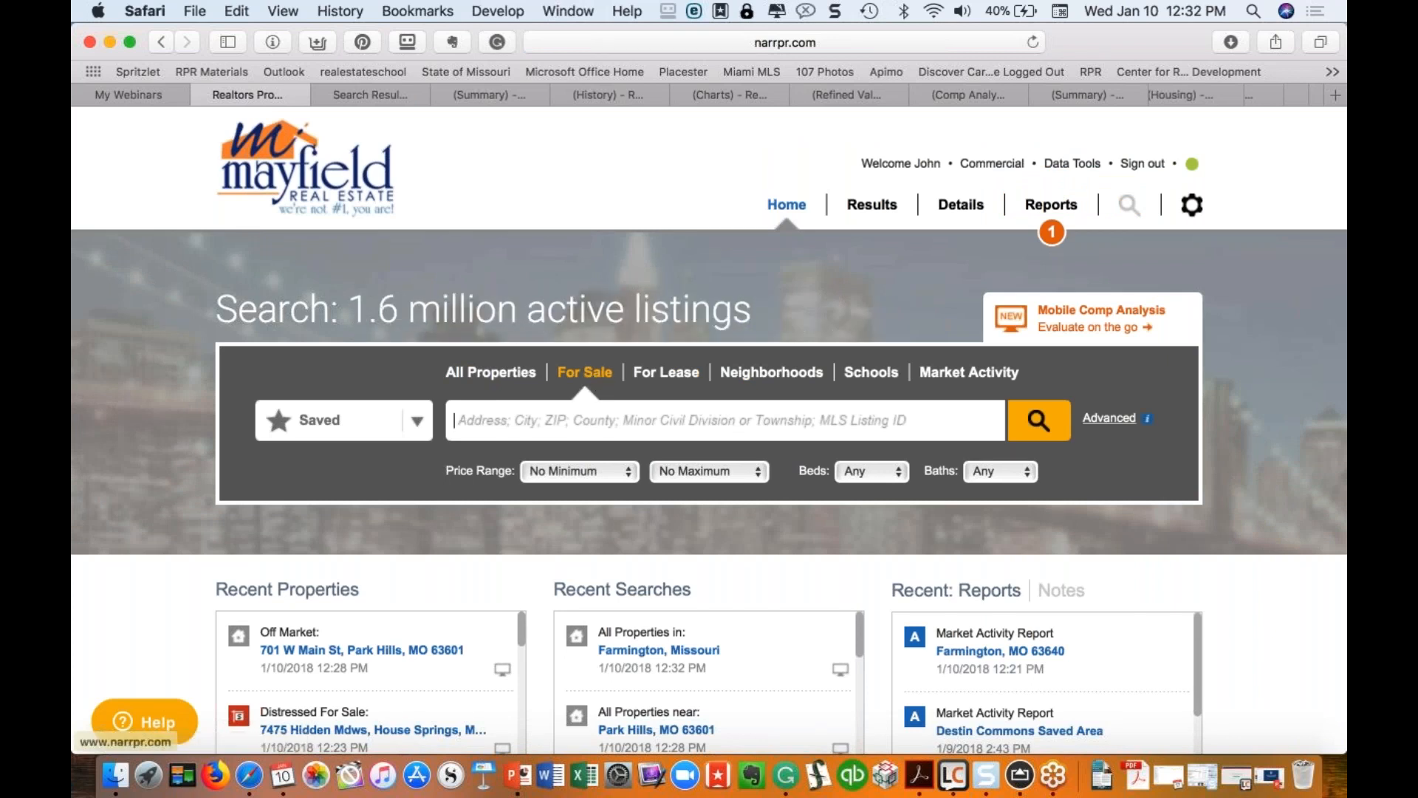
pyautogui.click(365, 95)
pyautogui.scroll(-1, 362, 348)
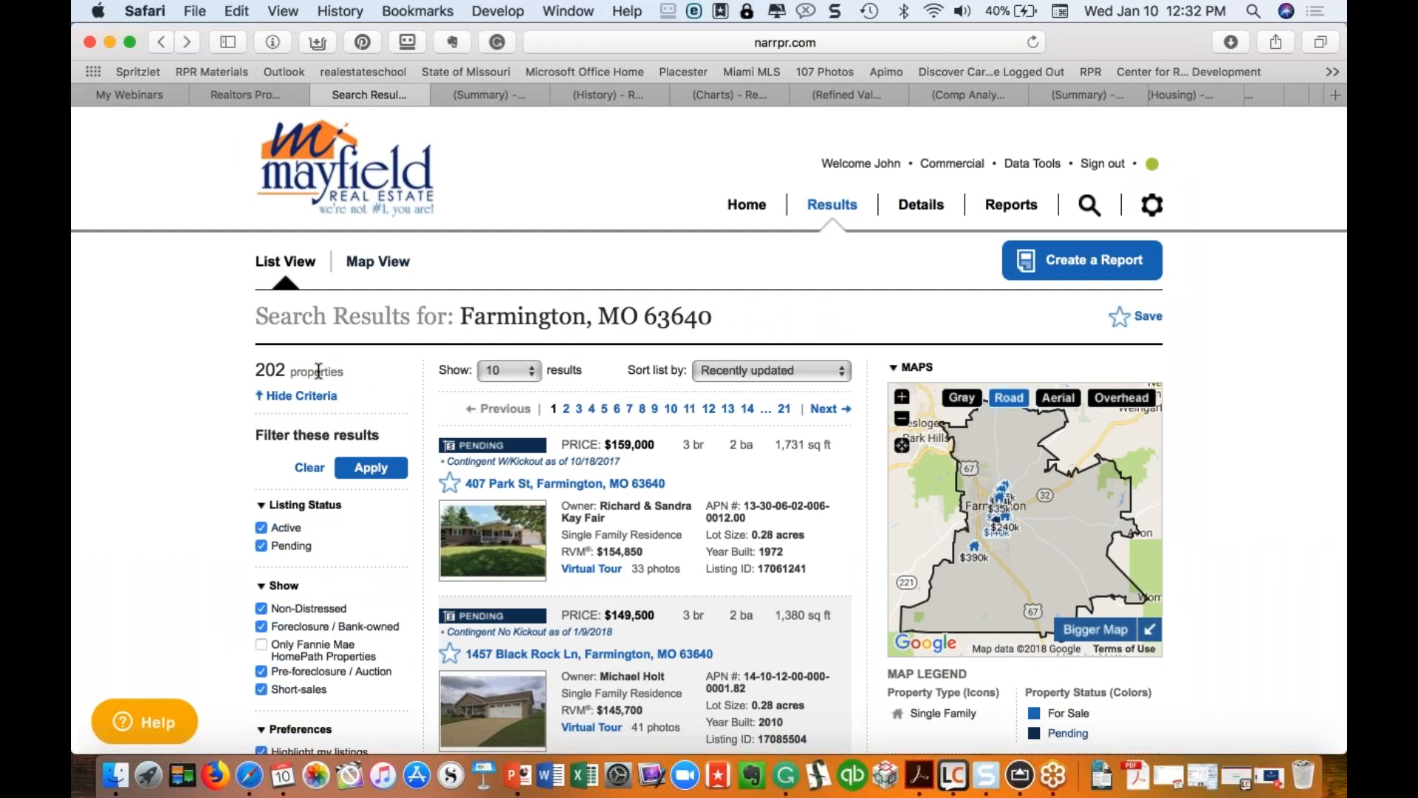
# Step: Uncheck Pending in the listing status filter and apply it
pyautogui.scroll(-5, 318, 371)
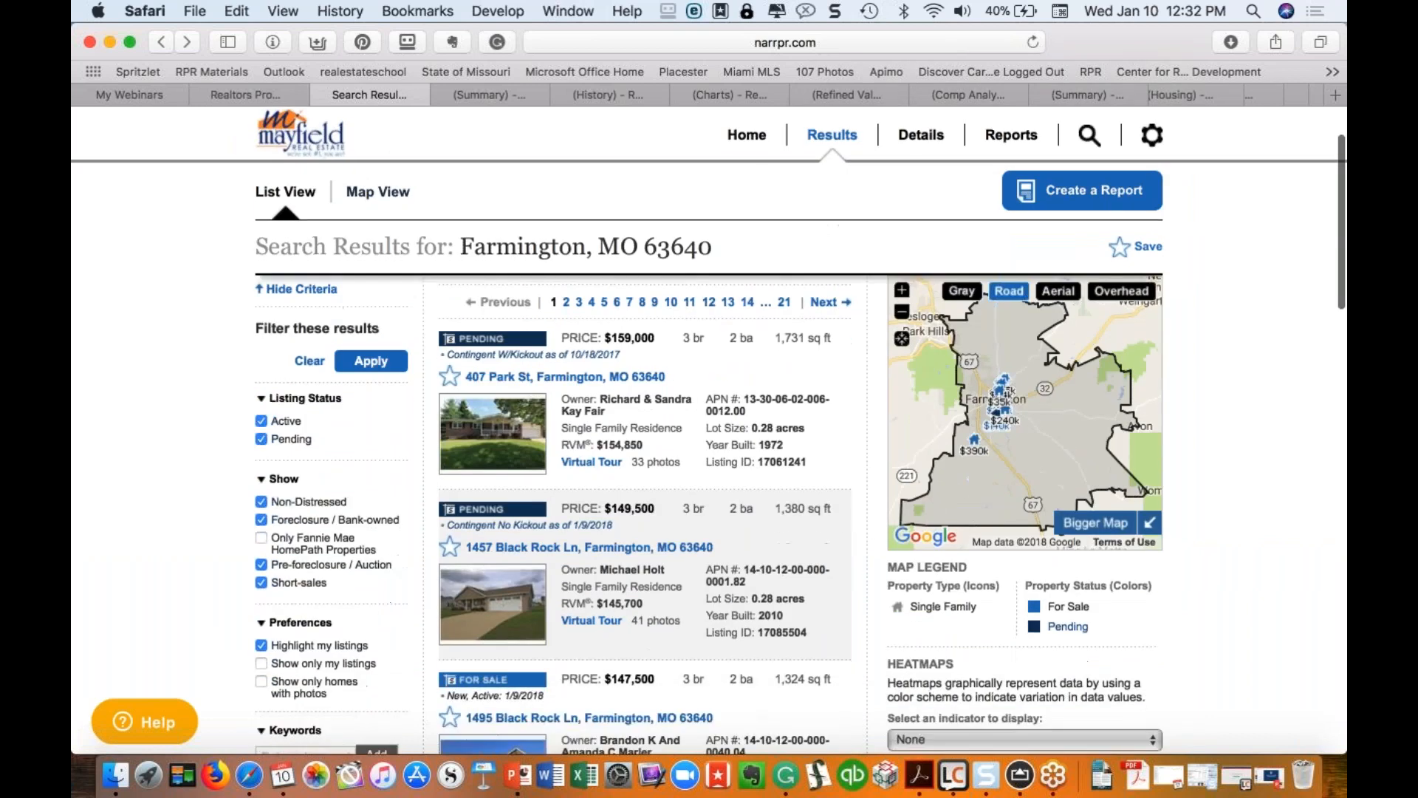
pyautogui.click(261, 438)
pyautogui.click(261, 437)
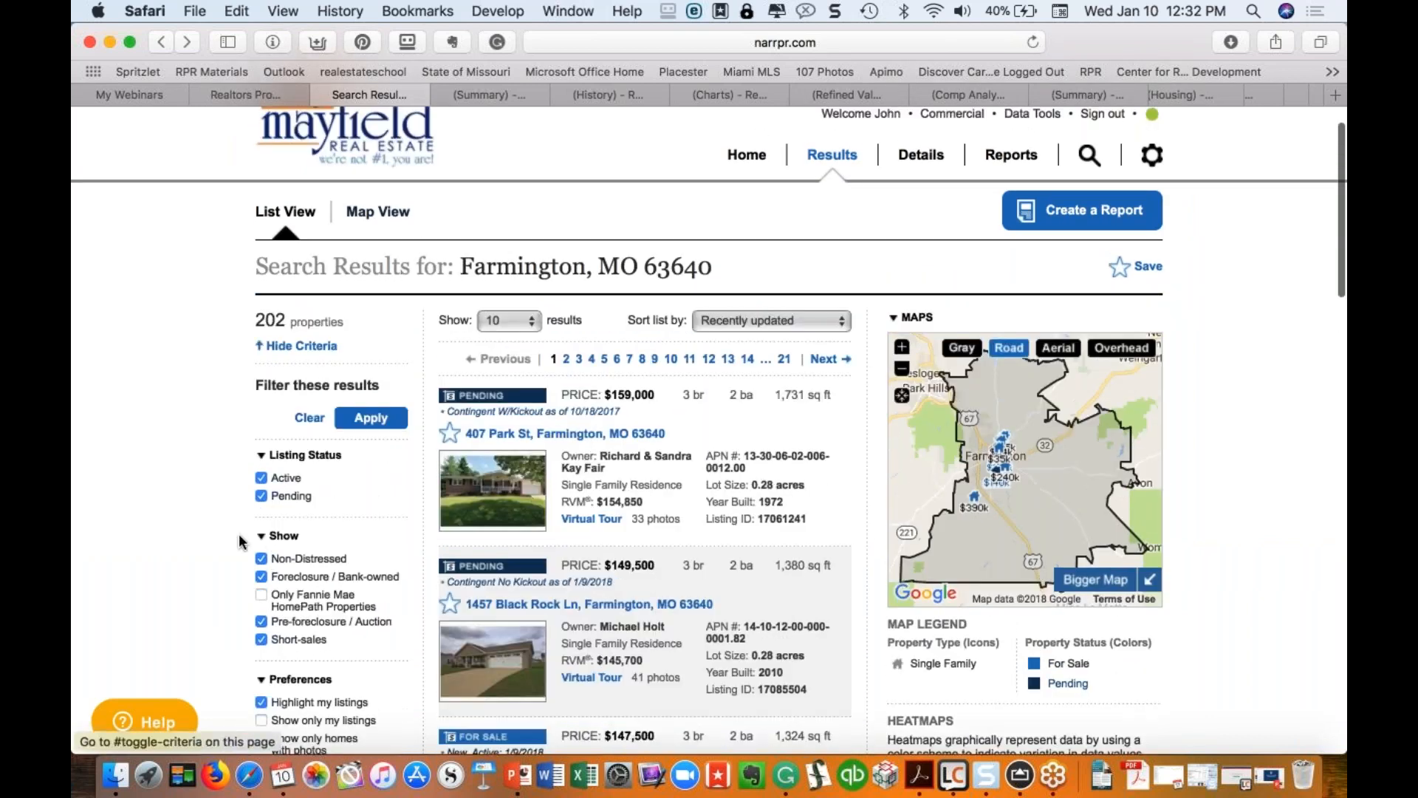
pyautogui.click(262, 497)
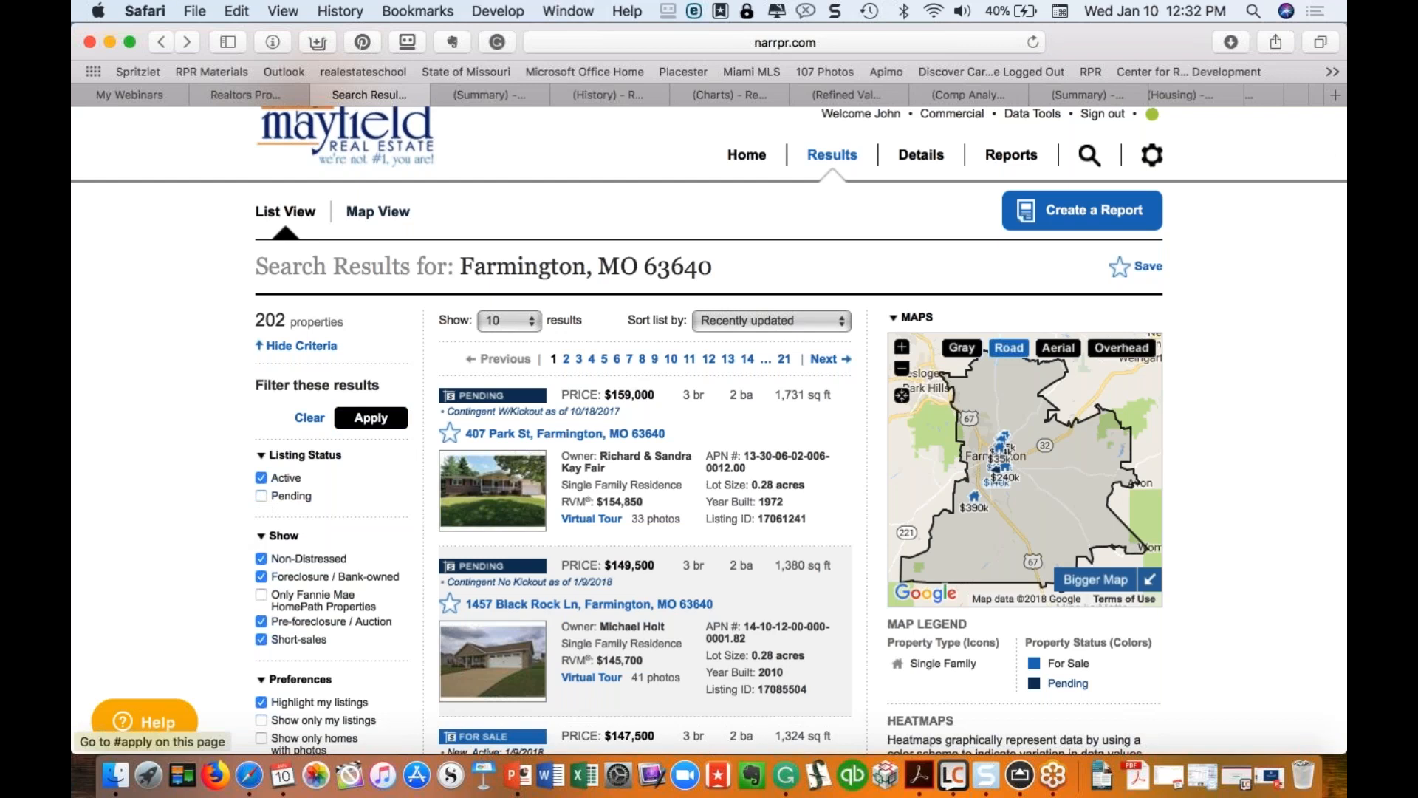
pyautogui.click(381, 423)
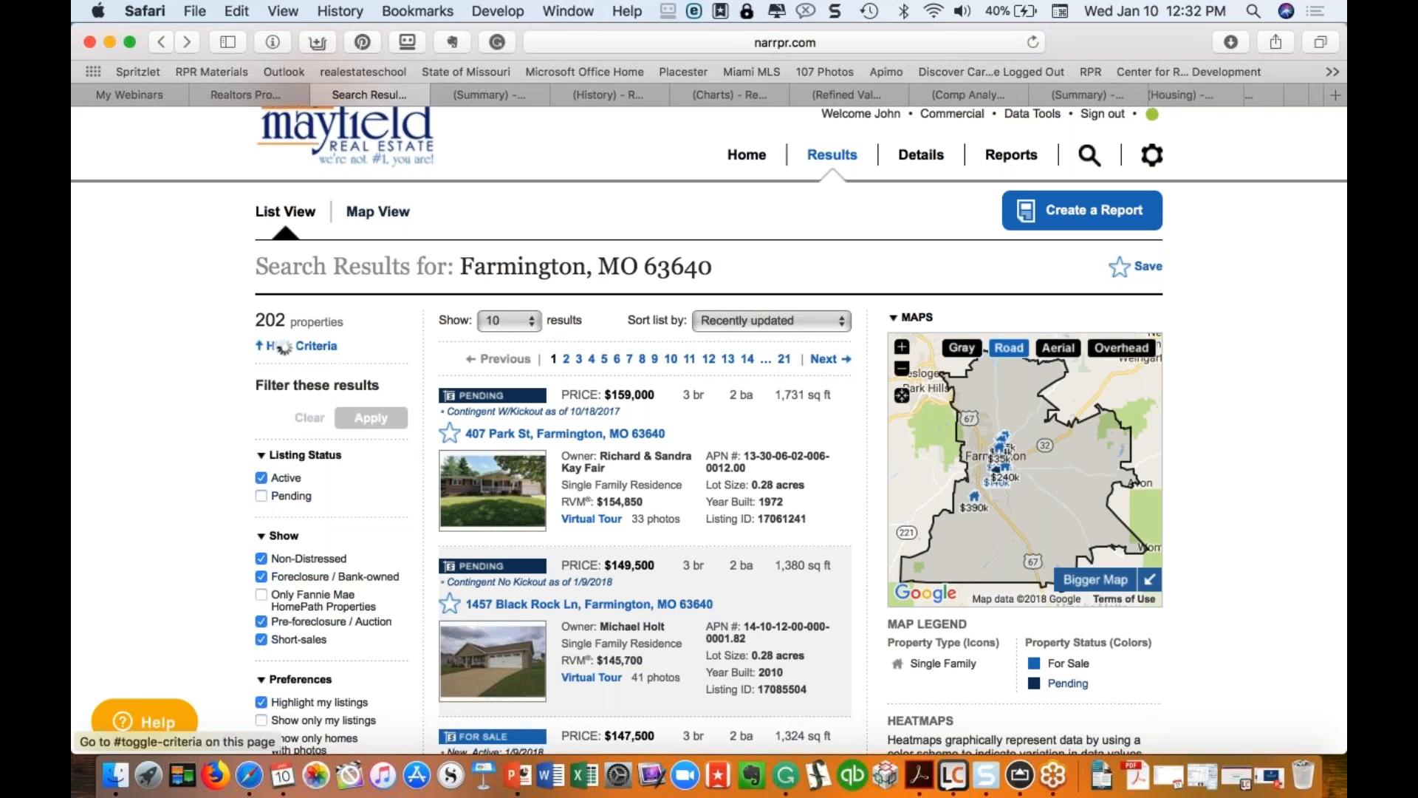
pyautogui.scroll(-5, 296, 346)
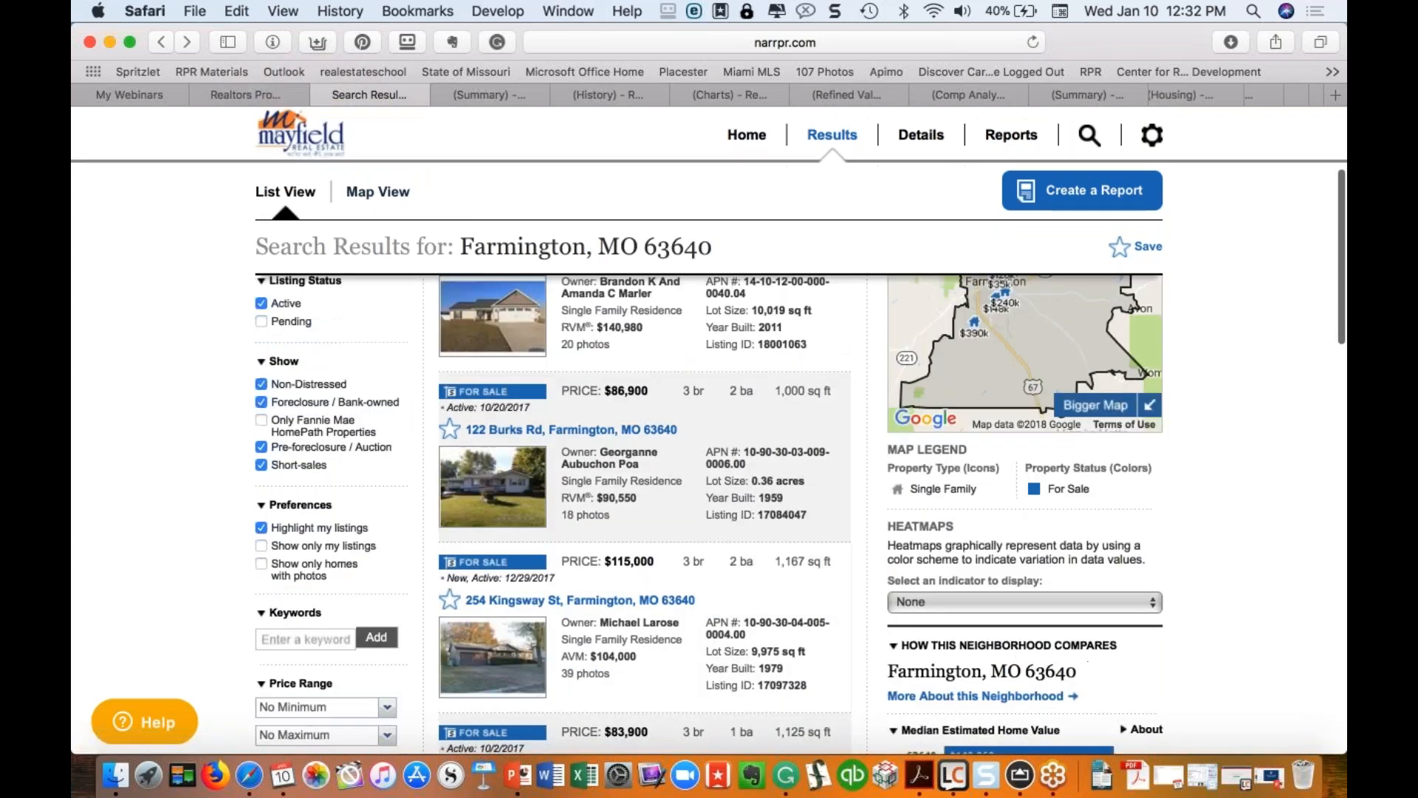
pyautogui.scroll(-2, 301, 644)
pyautogui.scroll(1, 297, 548)
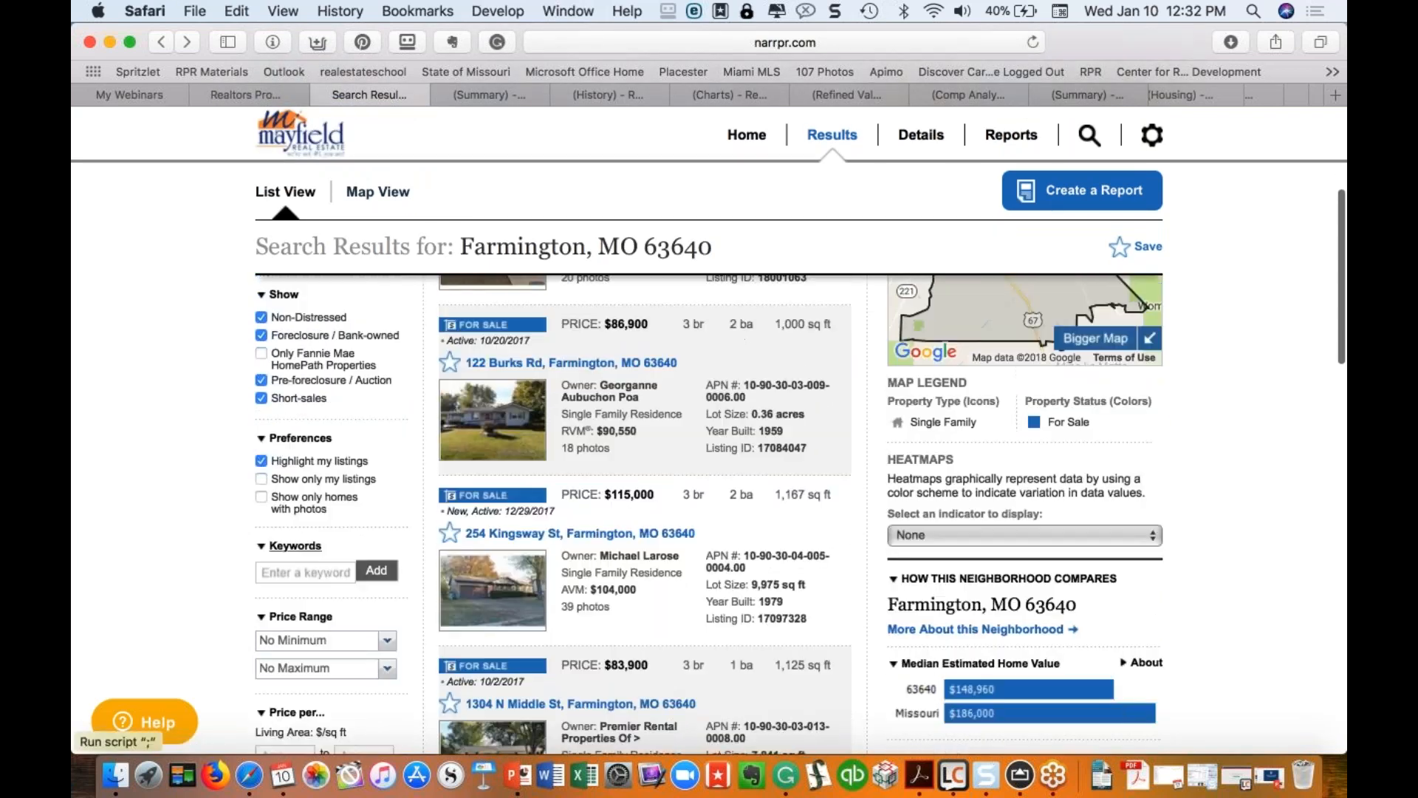
pyautogui.scroll(1, 279, 399)
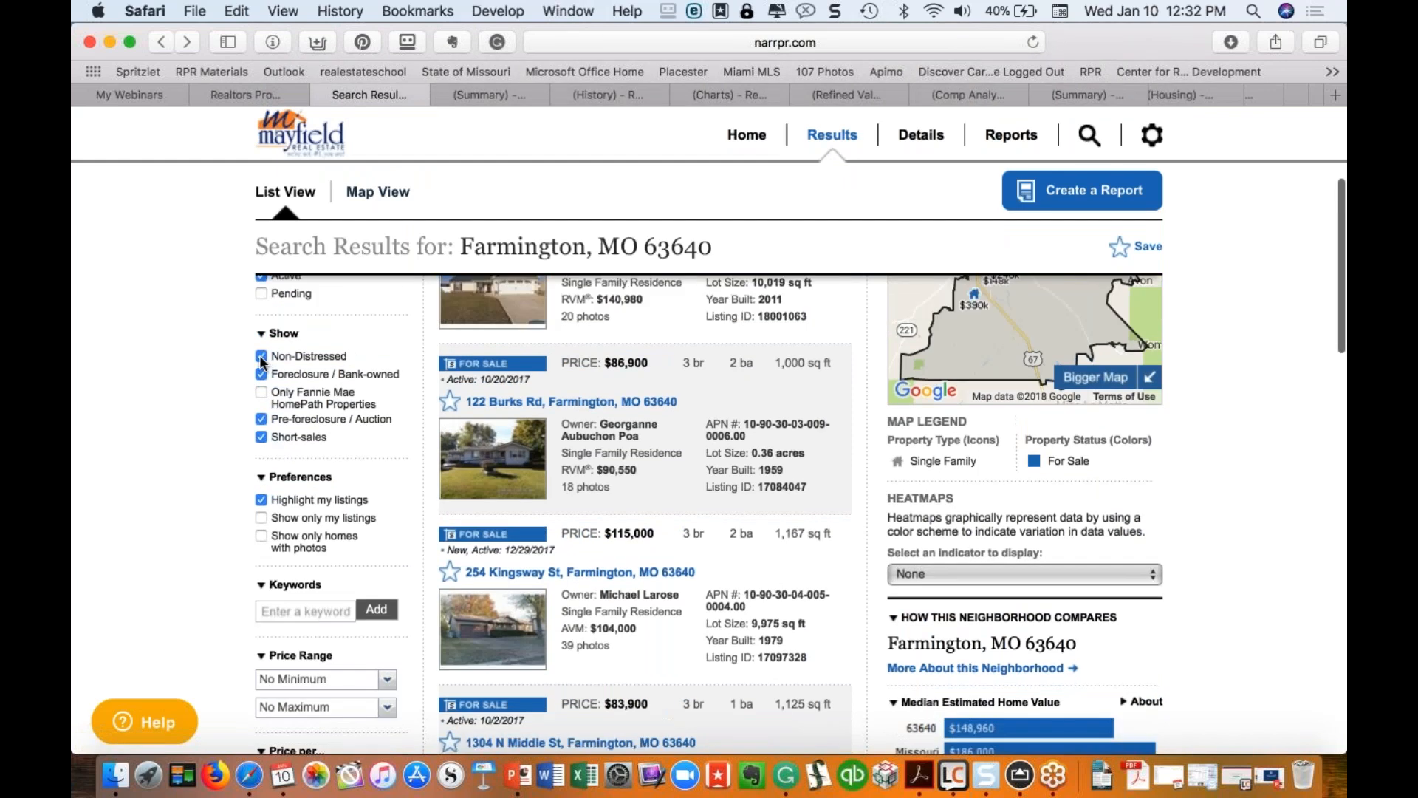
pyautogui.click(262, 357)
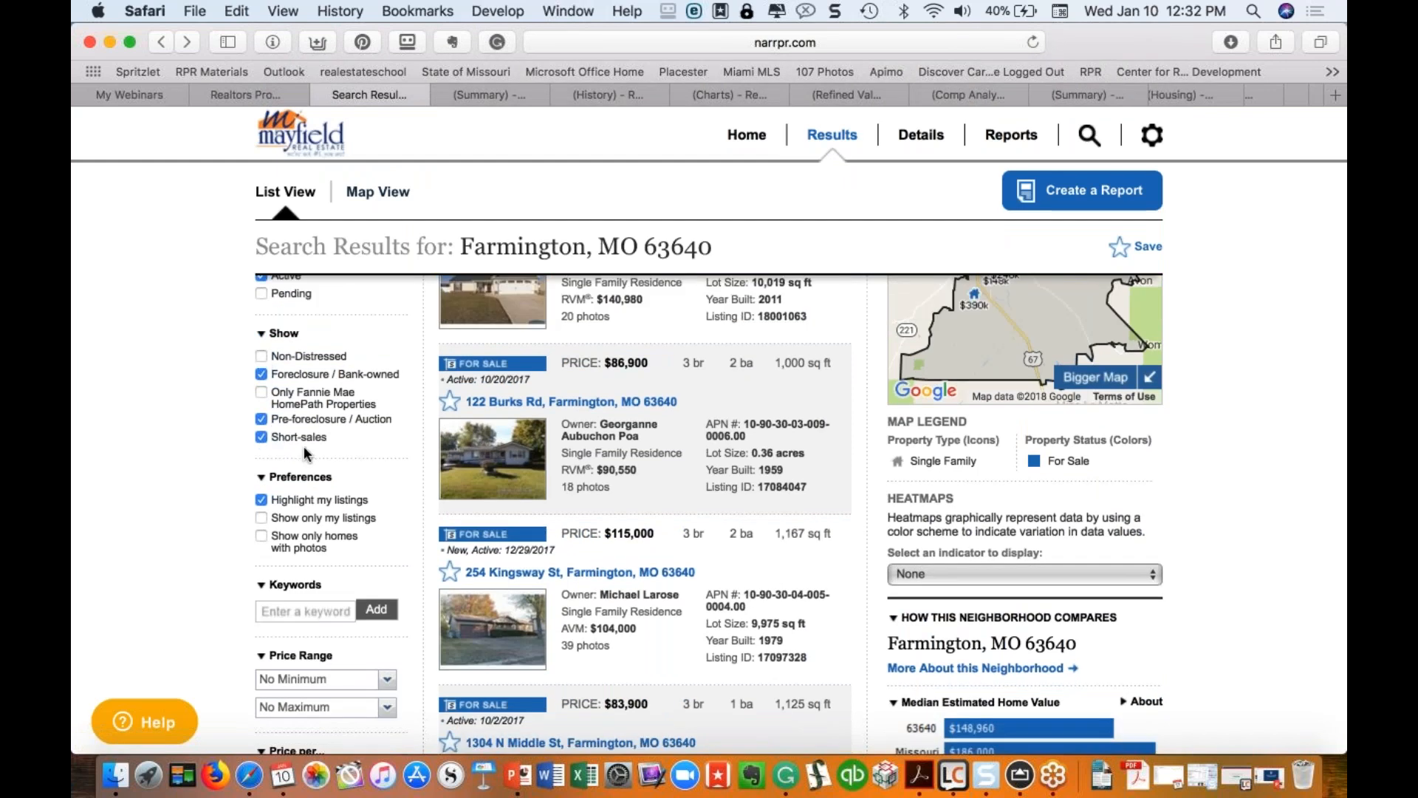
pyautogui.scroll(4, 307, 454)
pyautogui.click(397, 381)
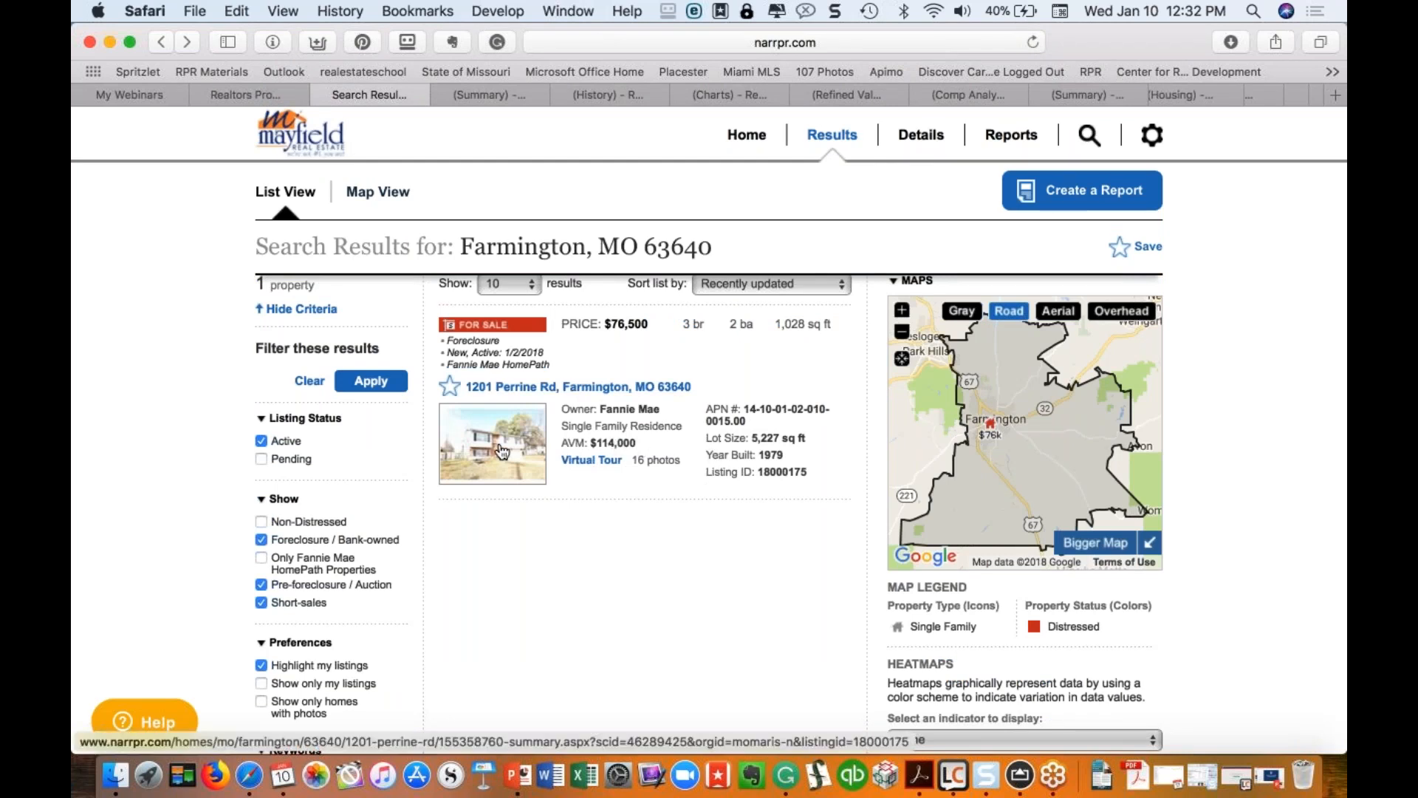
# Step: Review the remaining filters, leaving the Lot/Land property type and the keyword field unchanged
pyautogui.scroll(-1, 501, 452)
pyautogui.scroll(-10, 707, 514)
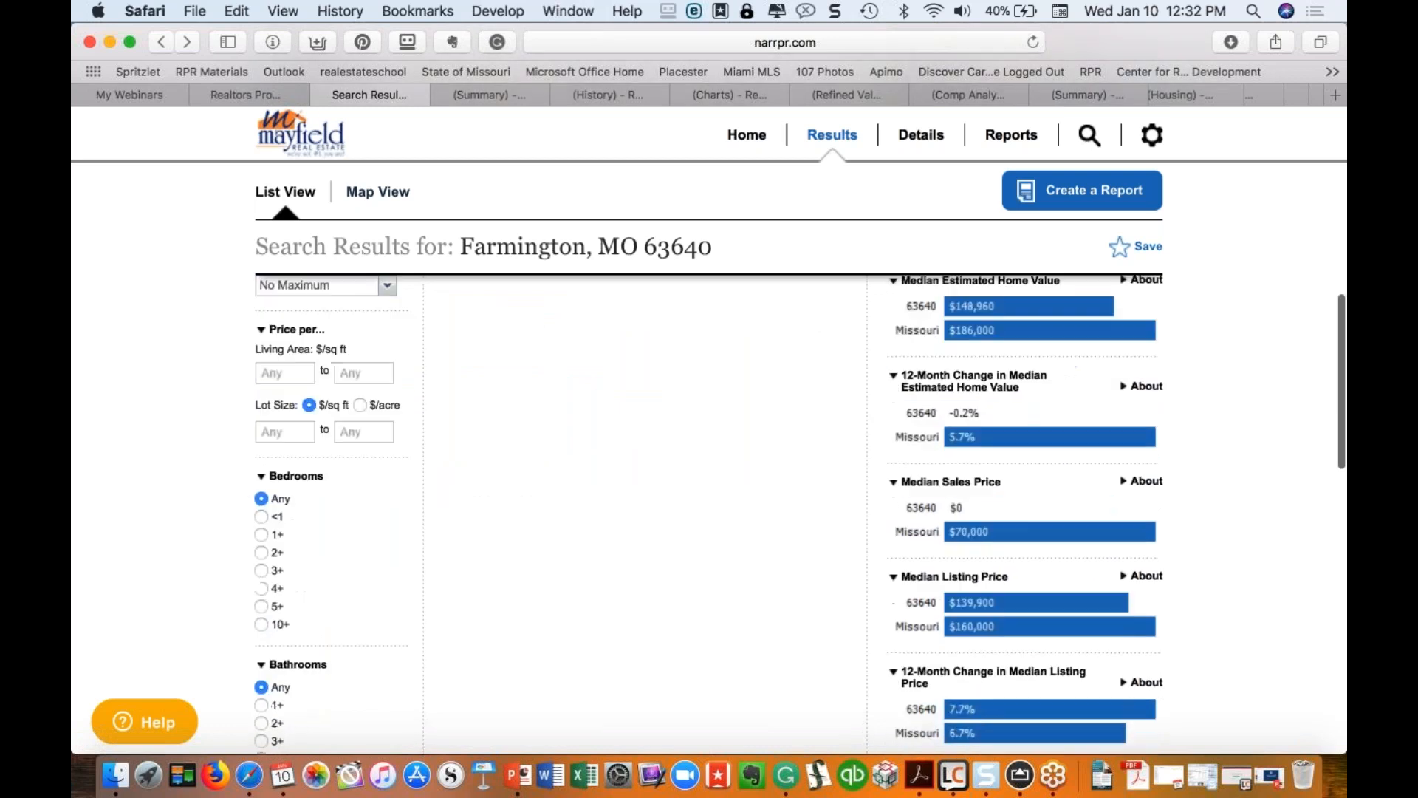
pyautogui.scroll(-7, 708, 515)
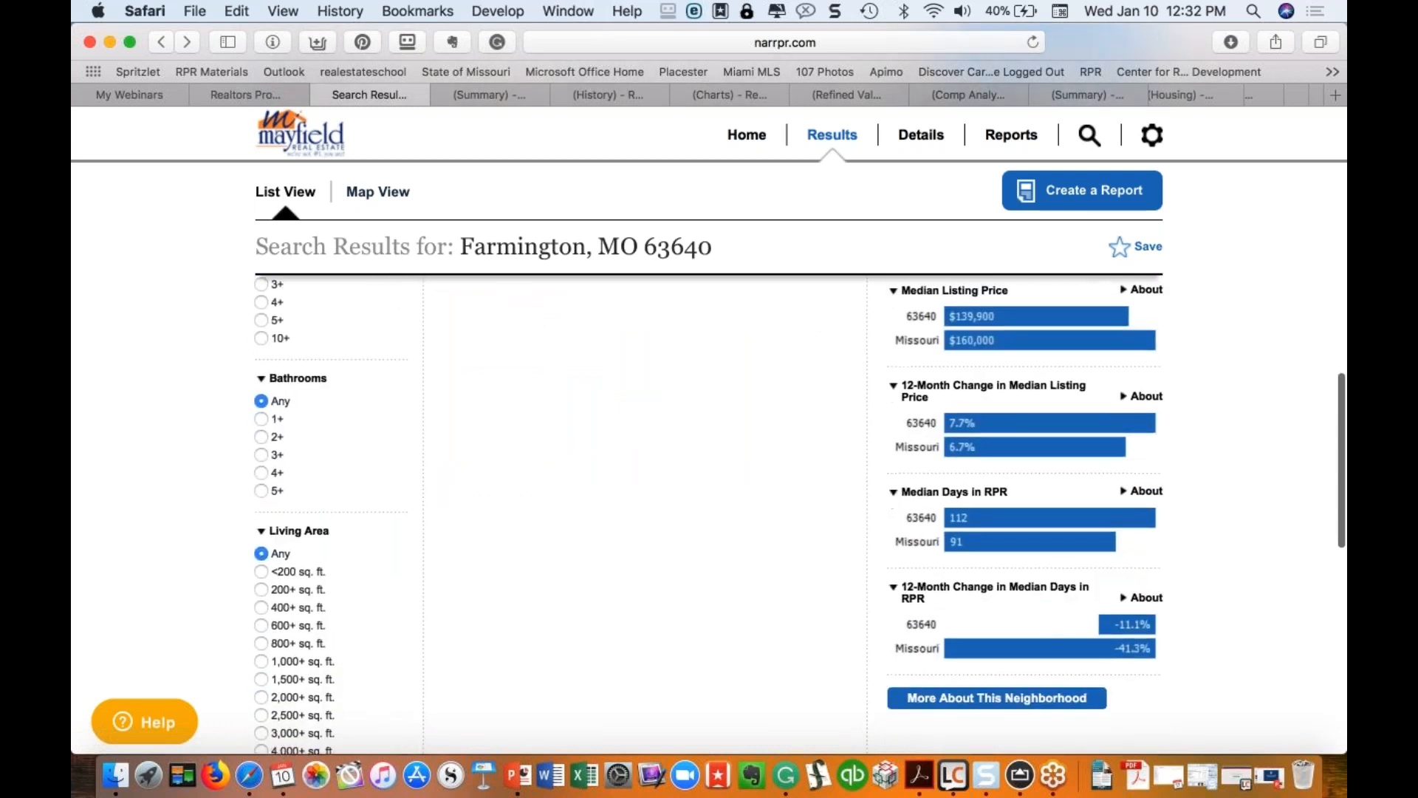
pyautogui.scroll(2, 261, 515)
pyautogui.scroll(-4, 262, 515)
pyautogui.click(261, 515)
pyautogui.click(262, 515)
pyautogui.scroll(-3, 262, 514)
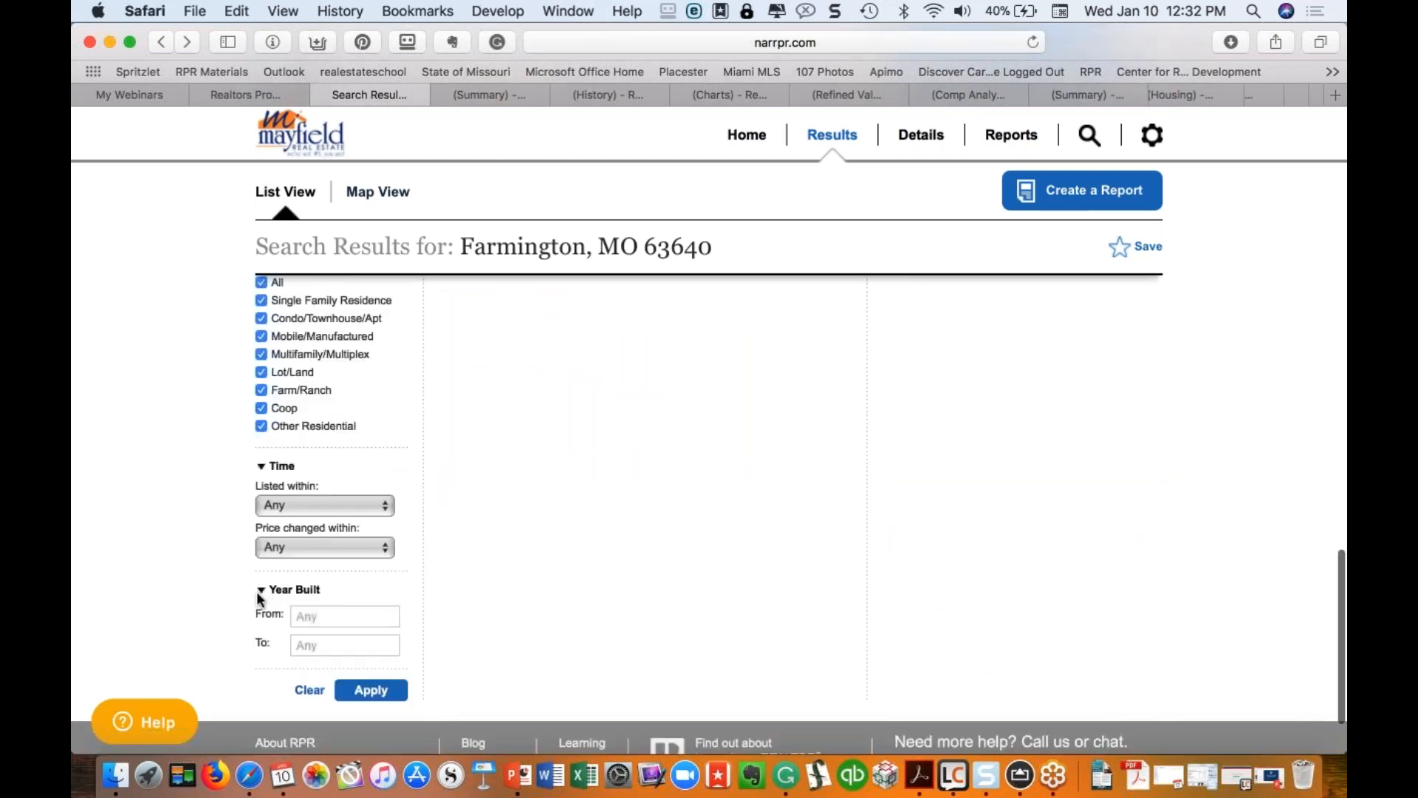
pyautogui.scroll(15, 708, 473)
pyautogui.scroll(4, 305, 452)
pyautogui.click(305, 452)
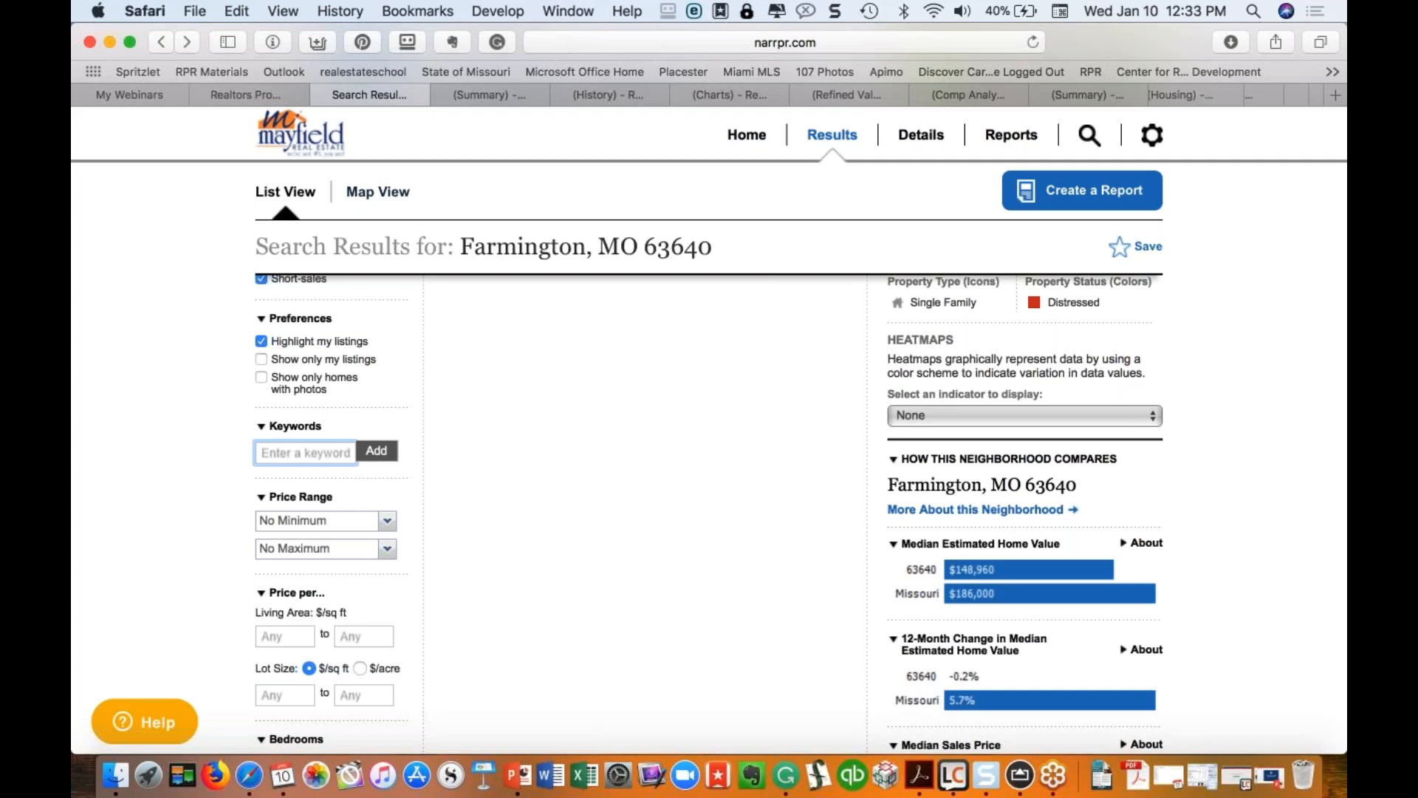
pyautogui.scroll(5, 290, 478)
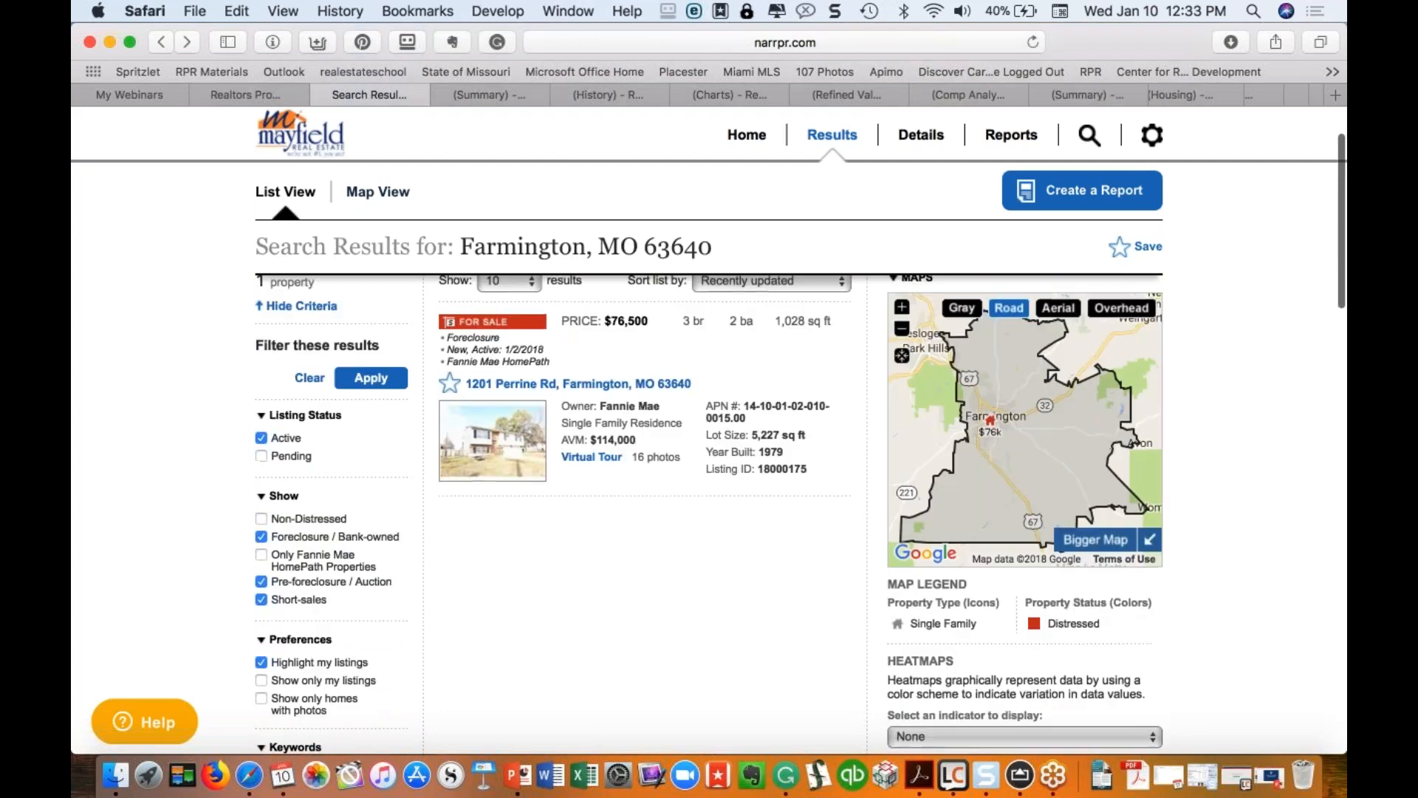
pyautogui.scroll(2, 291, 478)
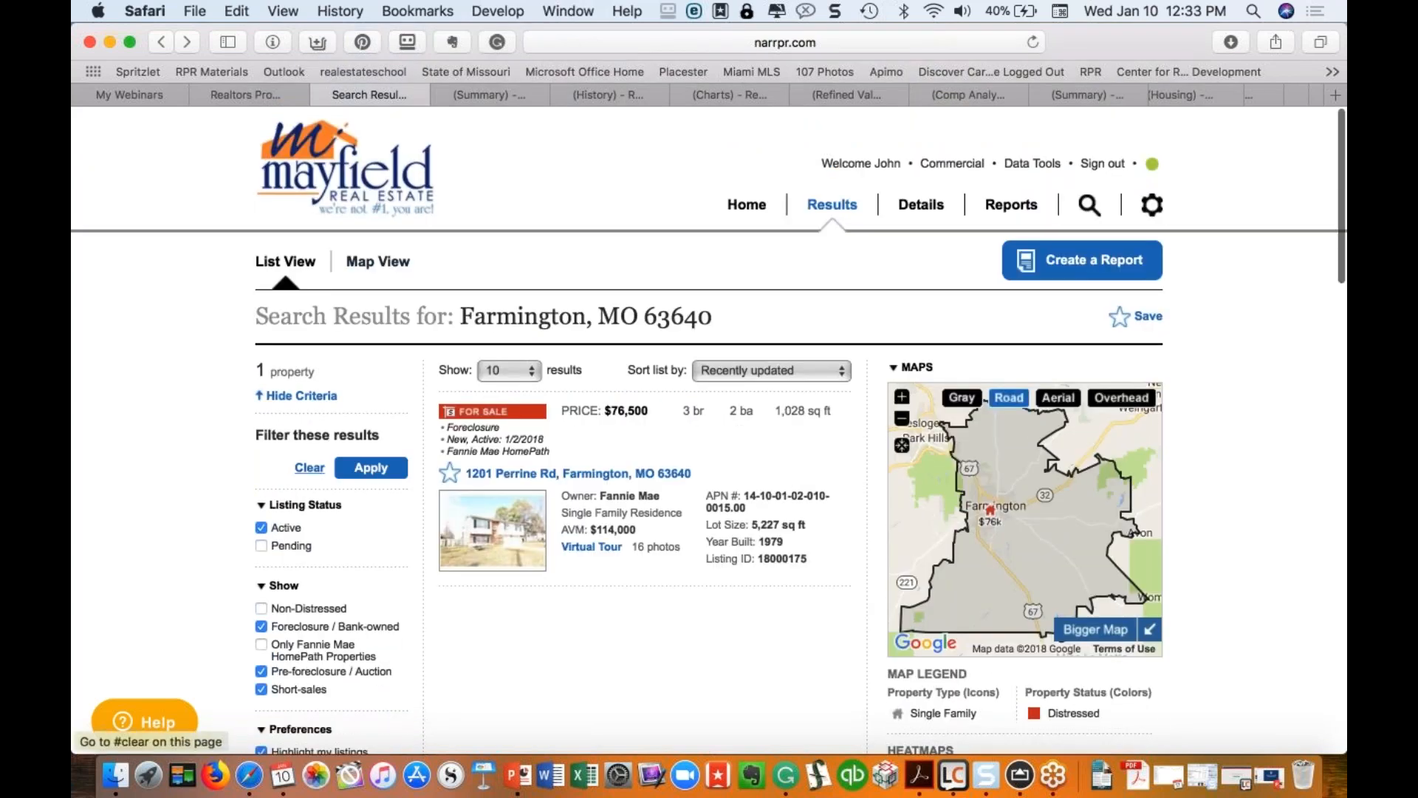
# Step: Reset the results filters to defaults and apply, restoring all 202 properties
pyautogui.click(310, 468)
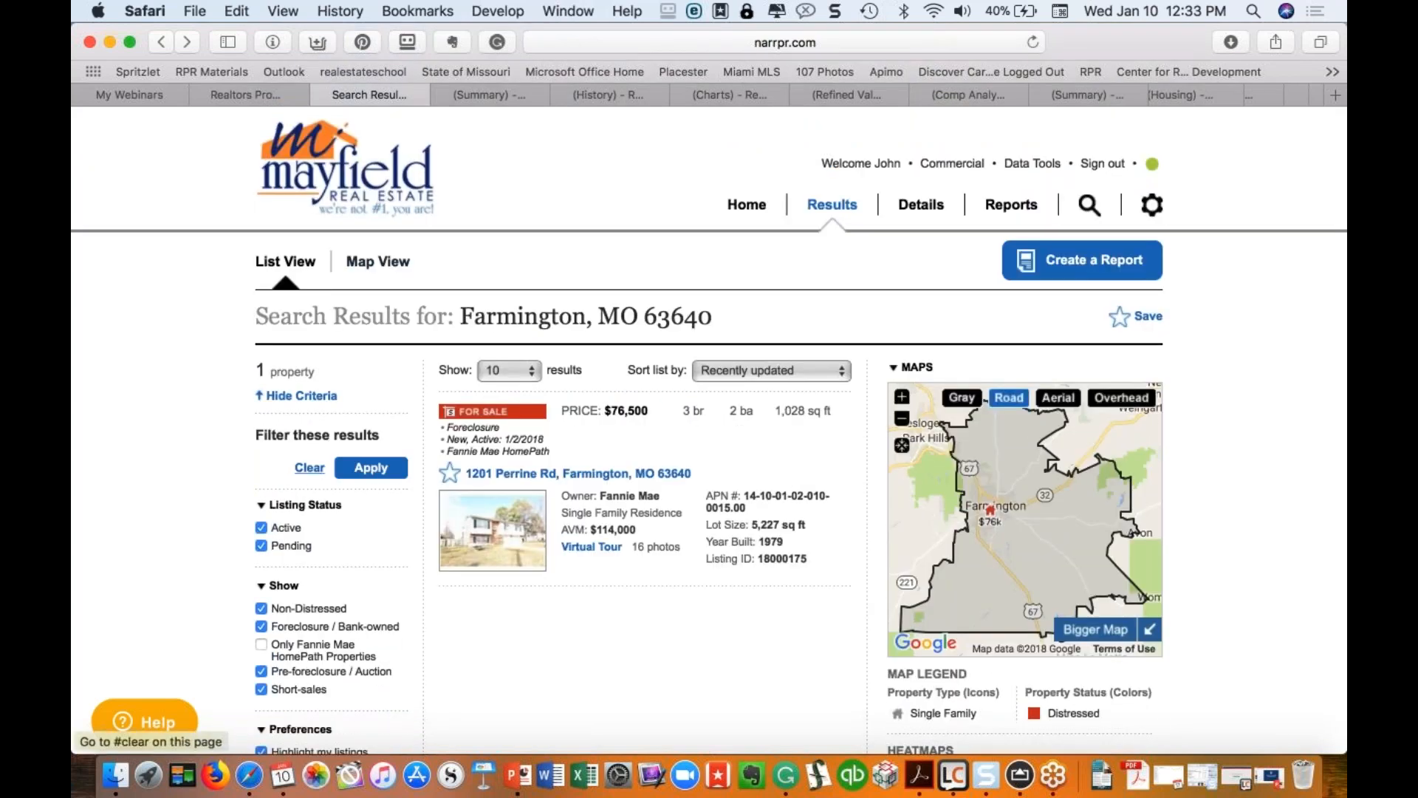
pyautogui.click(385, 472)
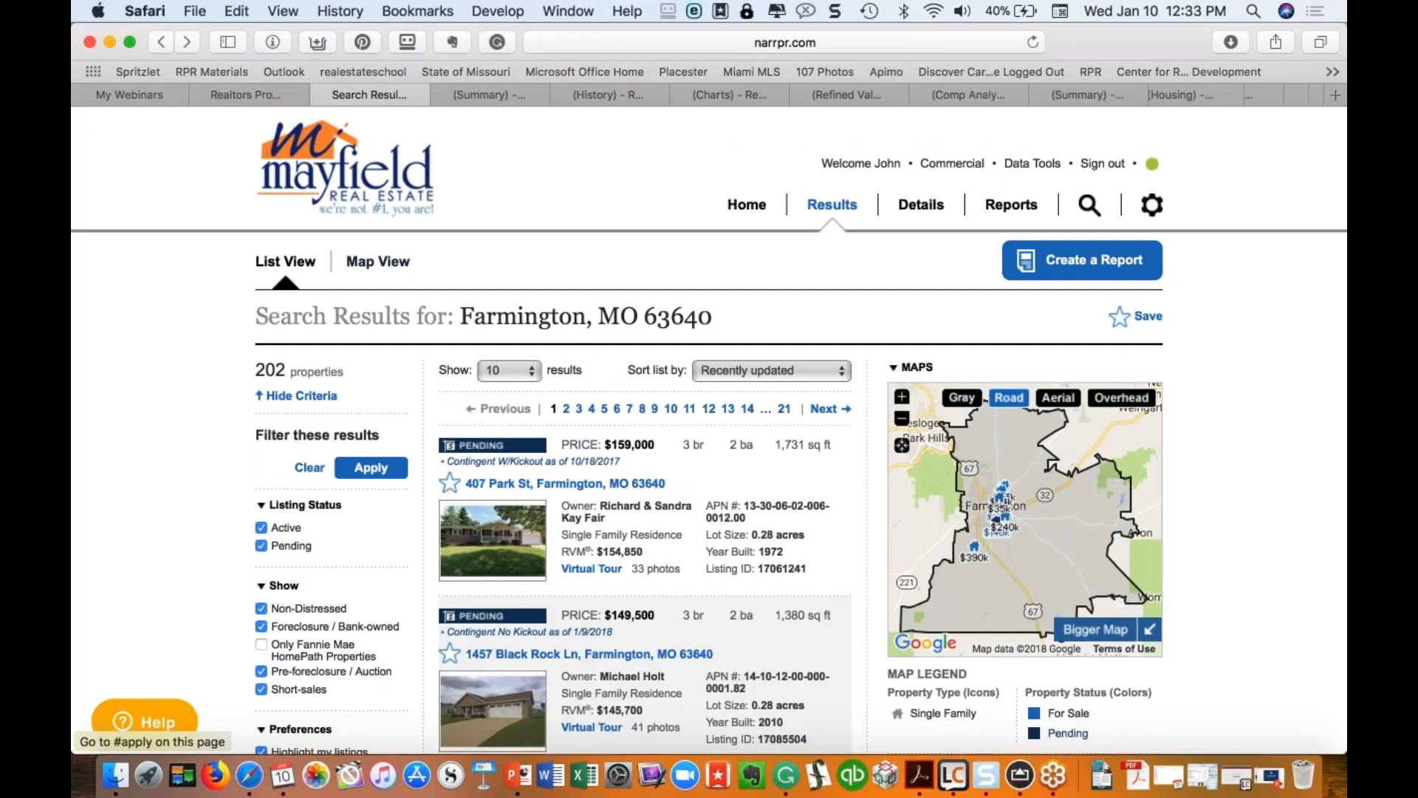
pyautogui.scroll(-3, 454, 488)
pyautogui.scroll(3, 453, 488)
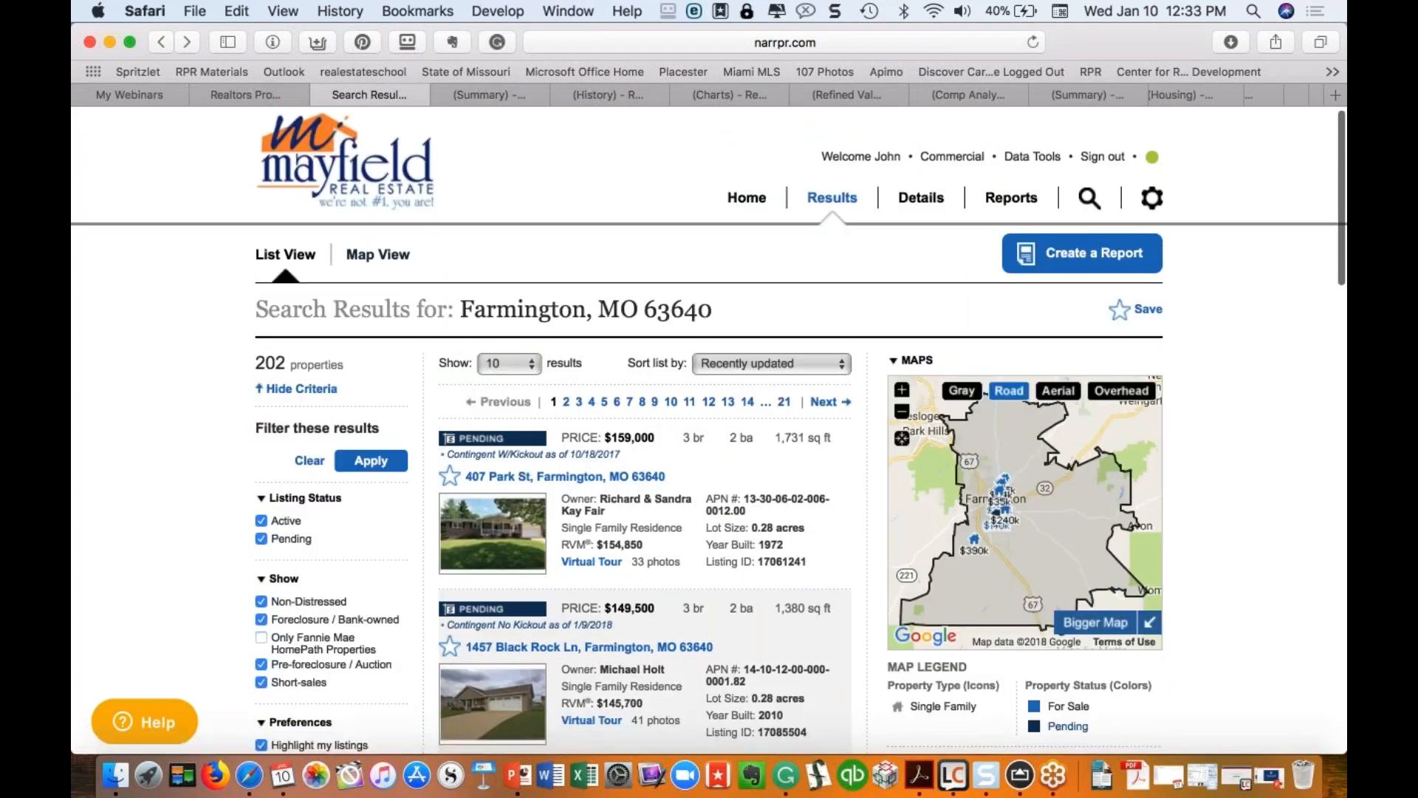
# Step: Keep 10 results per page and the Recently updated sort order
pyautogui.click(508, 364)
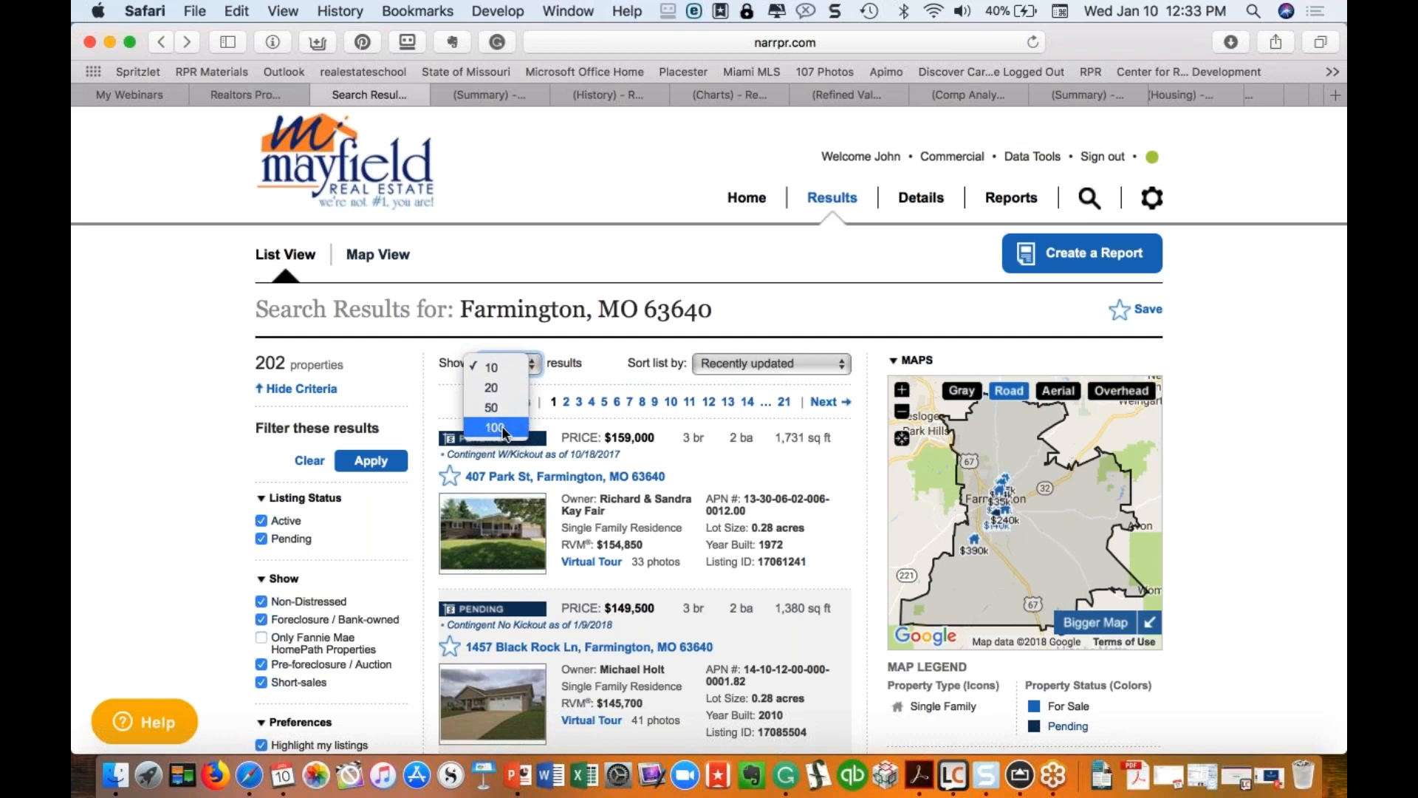
pyautogui.click(551, 340)
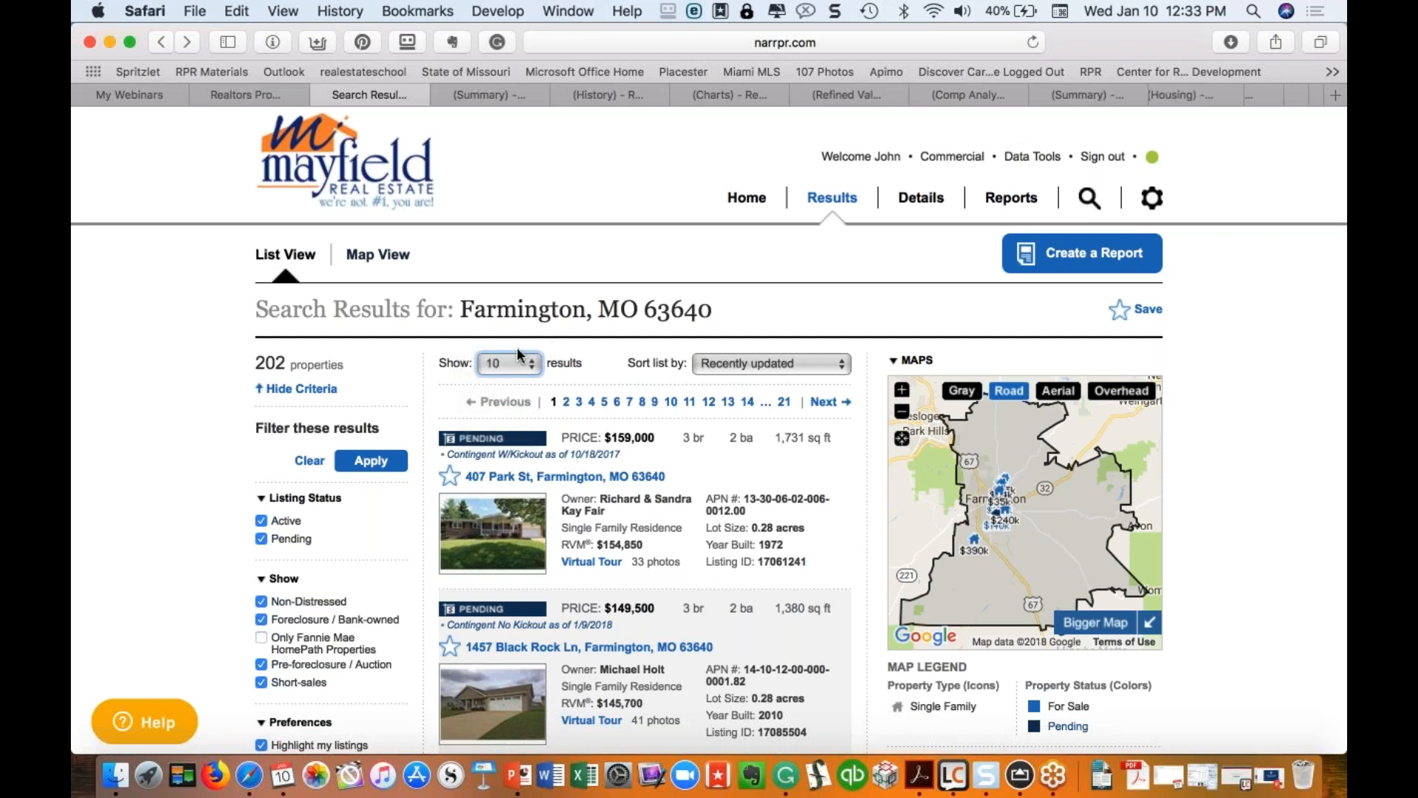
pyautogui.click(817, 363)
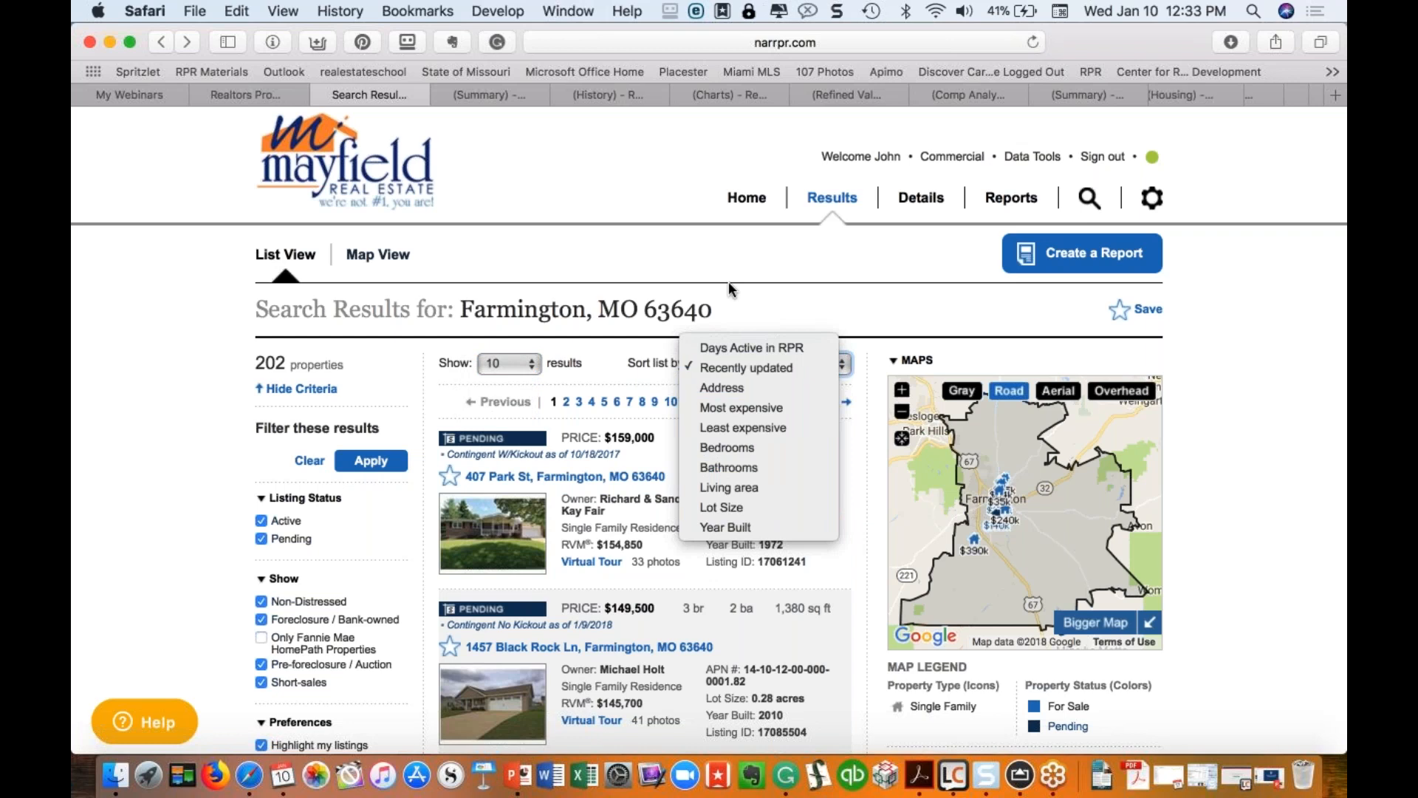
pyautogui.click(727, 365)
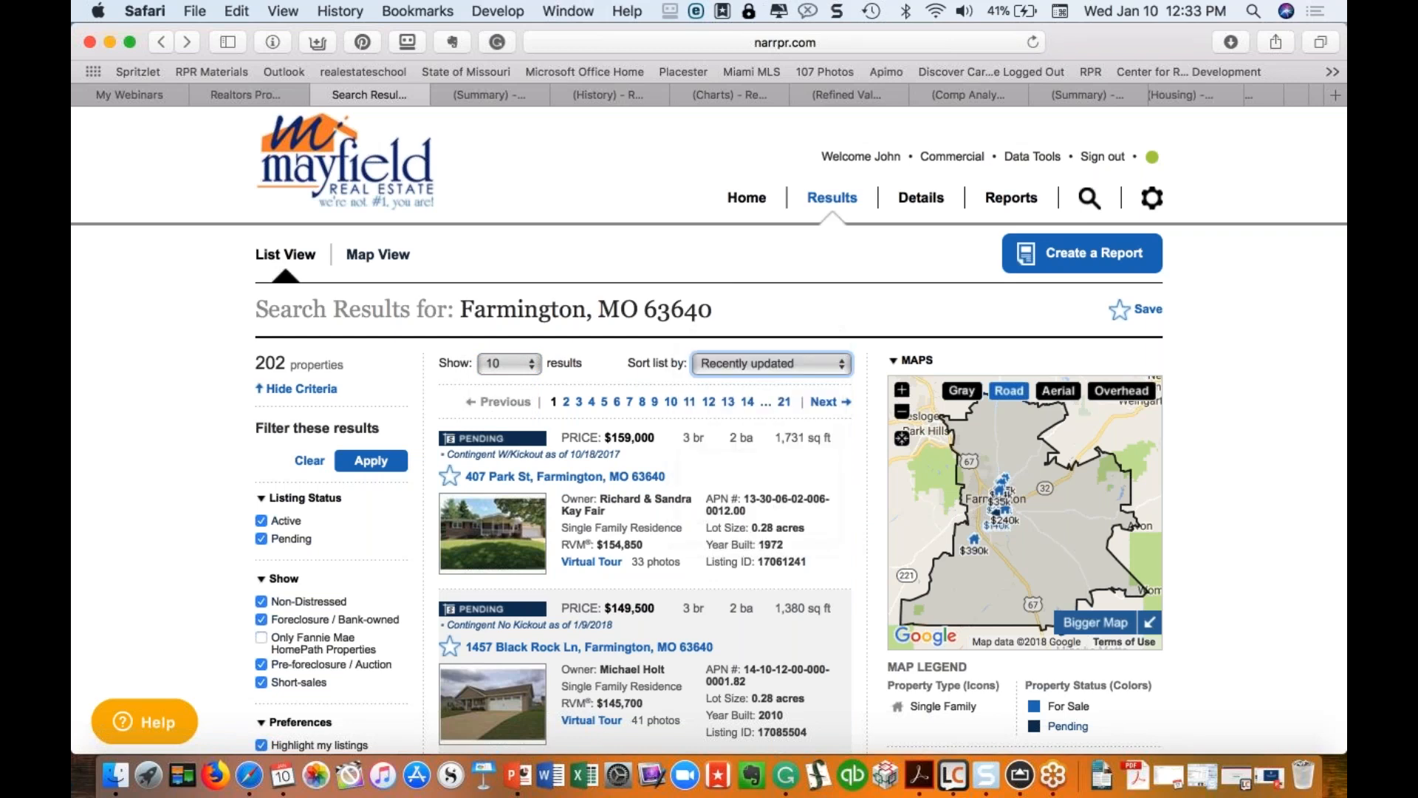
pyautogui.scroll(-4, 548, 365)
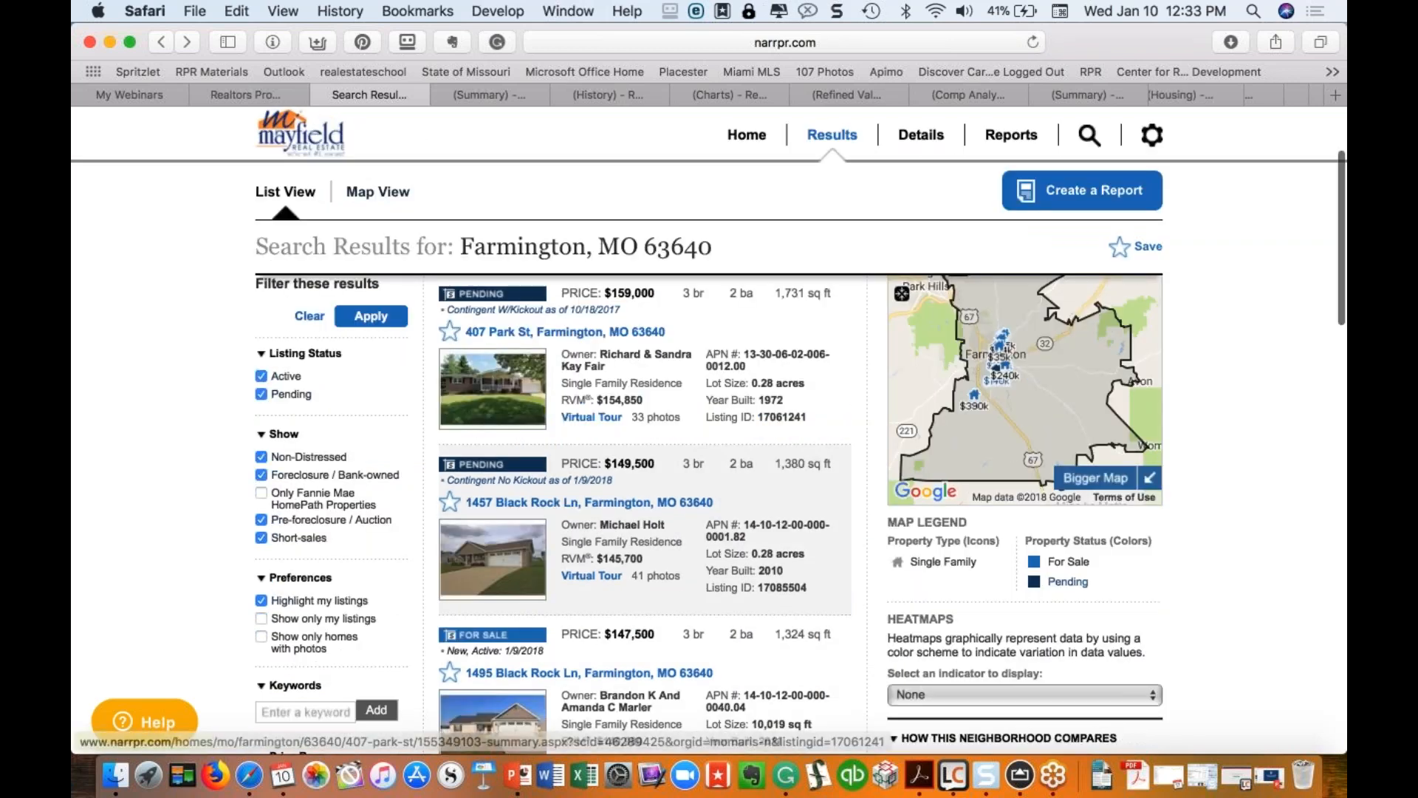
pyautogui.click(494, 87)
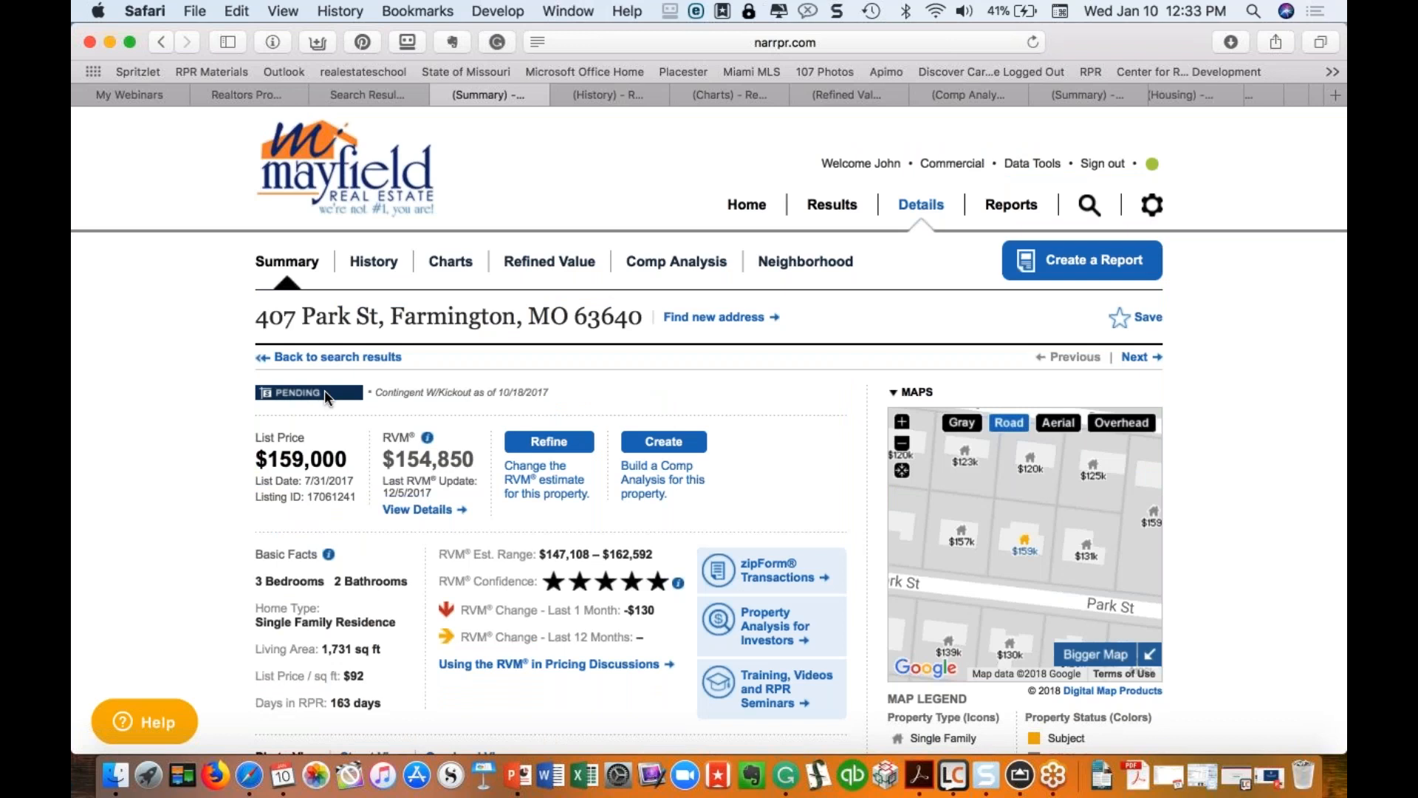
pyautogui.scroll(-2, 325, 390)
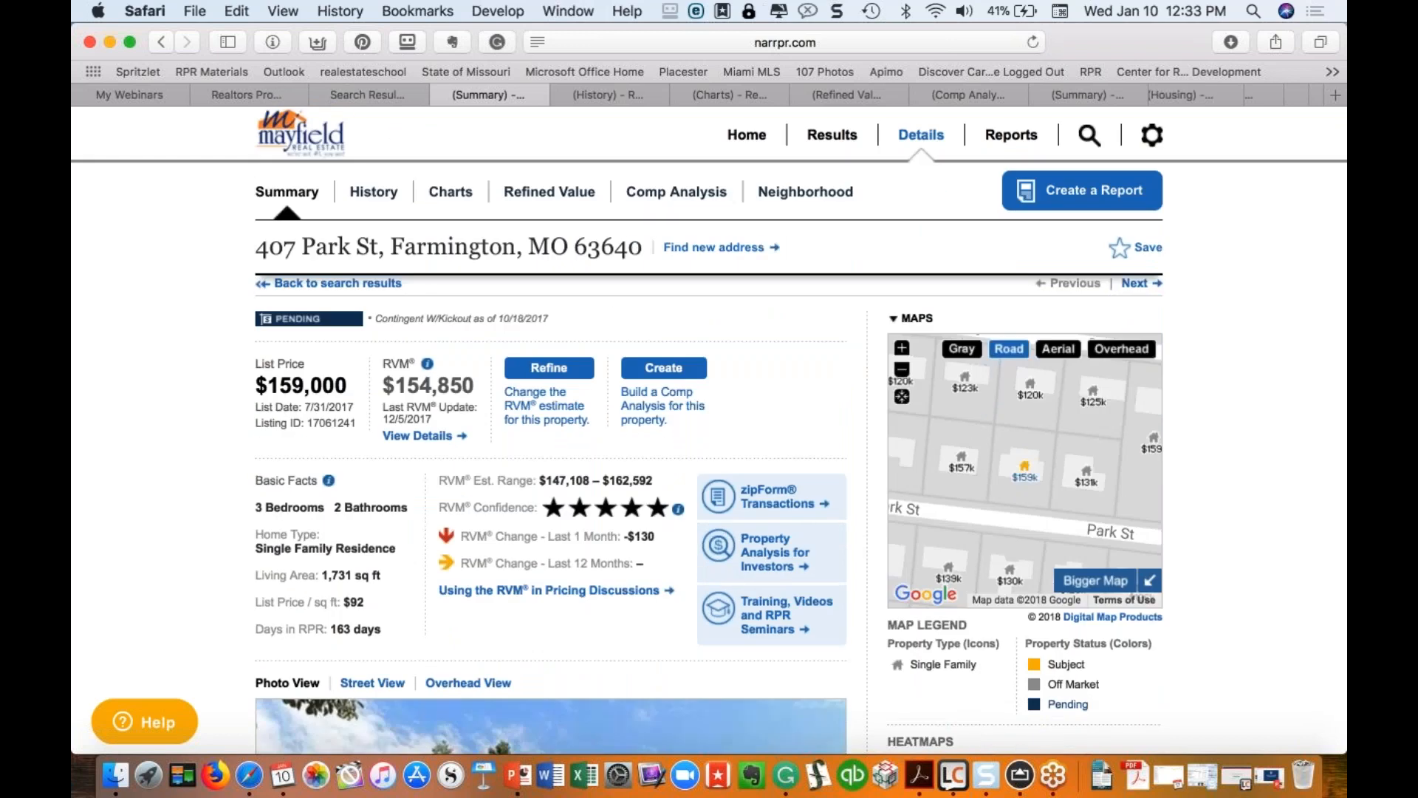
pyautogui.moveTo(254, 383); pyautogui.dragTo(485, 390)
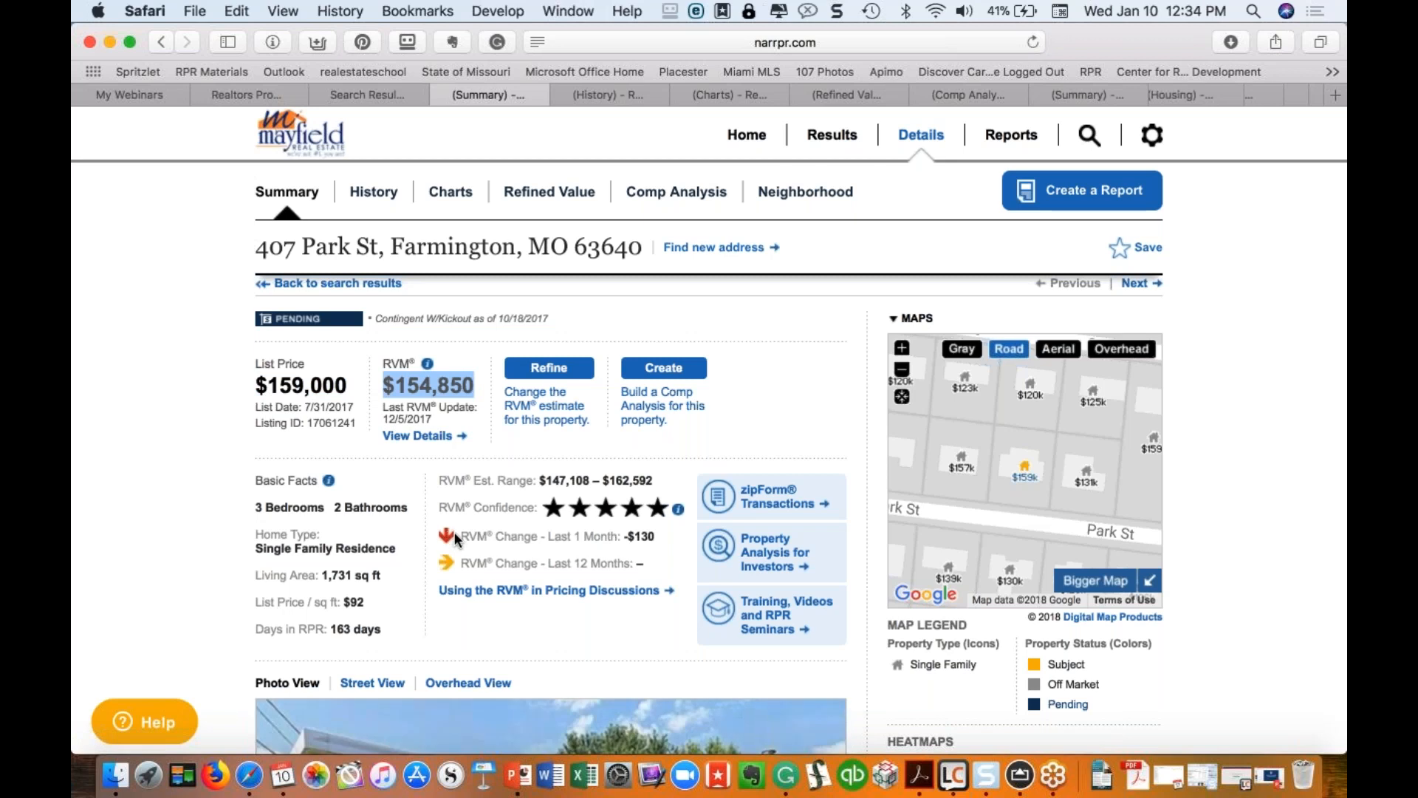
# Step: Highlight the last-month and 12-month RVM changes, then enlarge the map to full width
pyautogui.moveTo(547, 537); pyautogui.dragTo(662, 540)
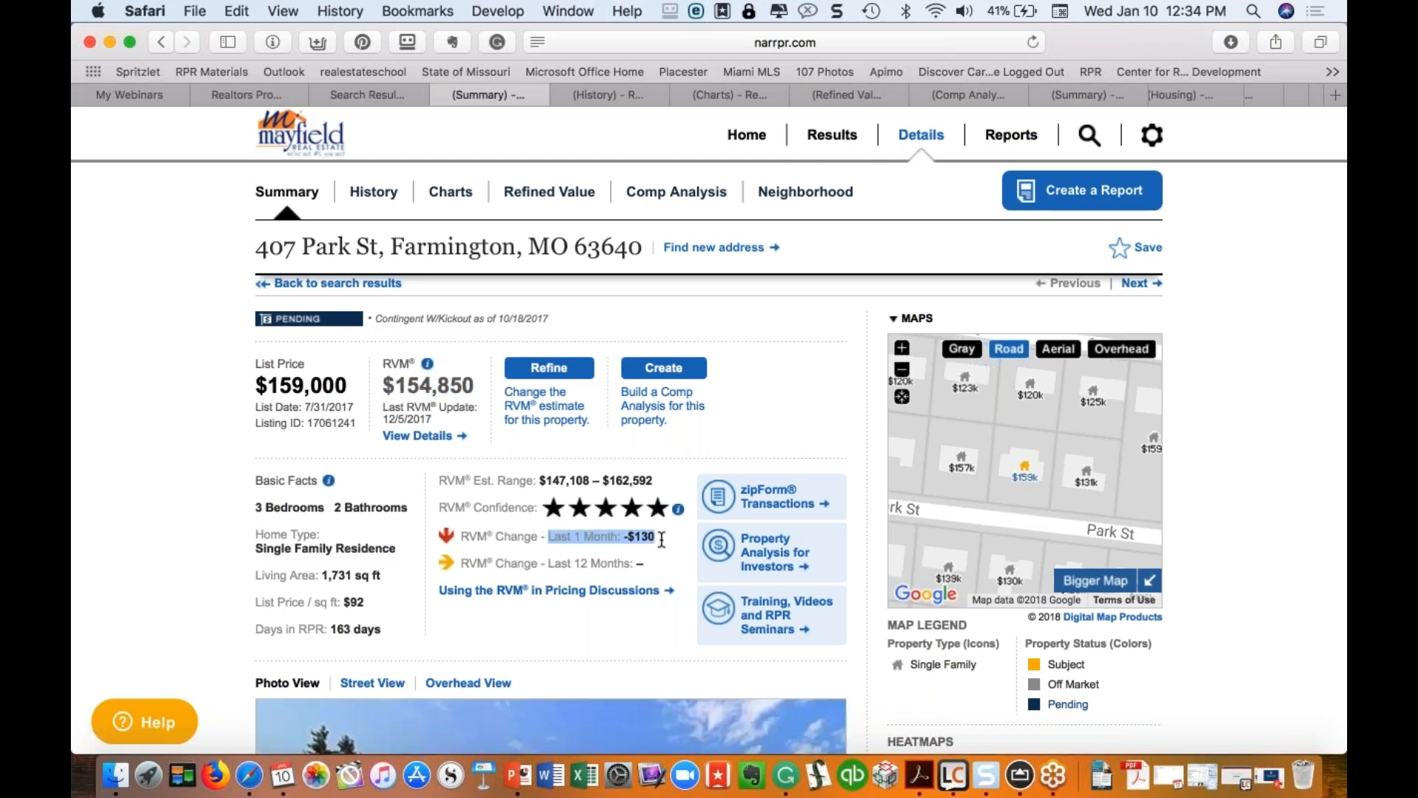
pyautogui.click(548, 563)
pyautogui.moveTo(563, 563); pyautogui.dragTo(644, 563)
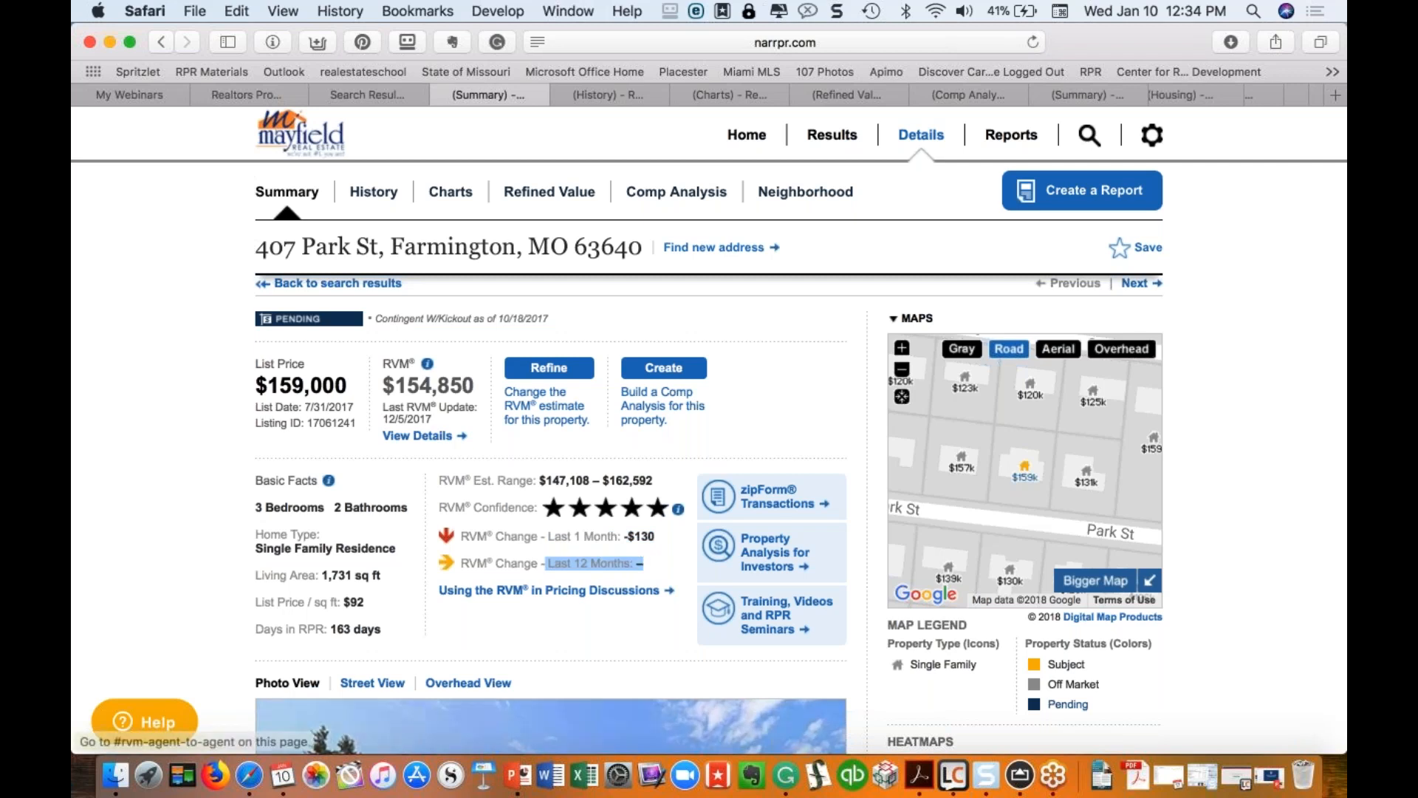
pyautogui.click(548, 510)
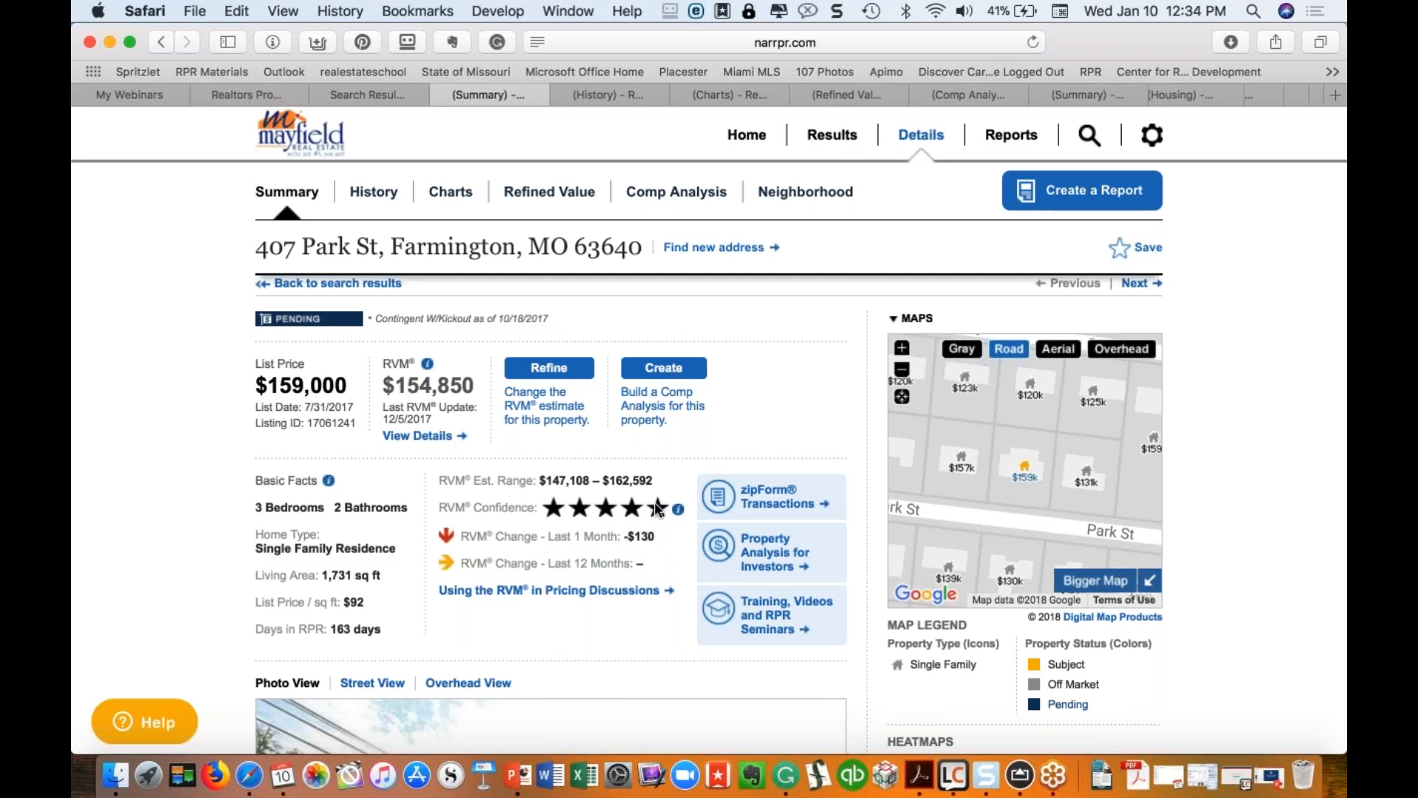
pyautogui.moveTo(679, 515)
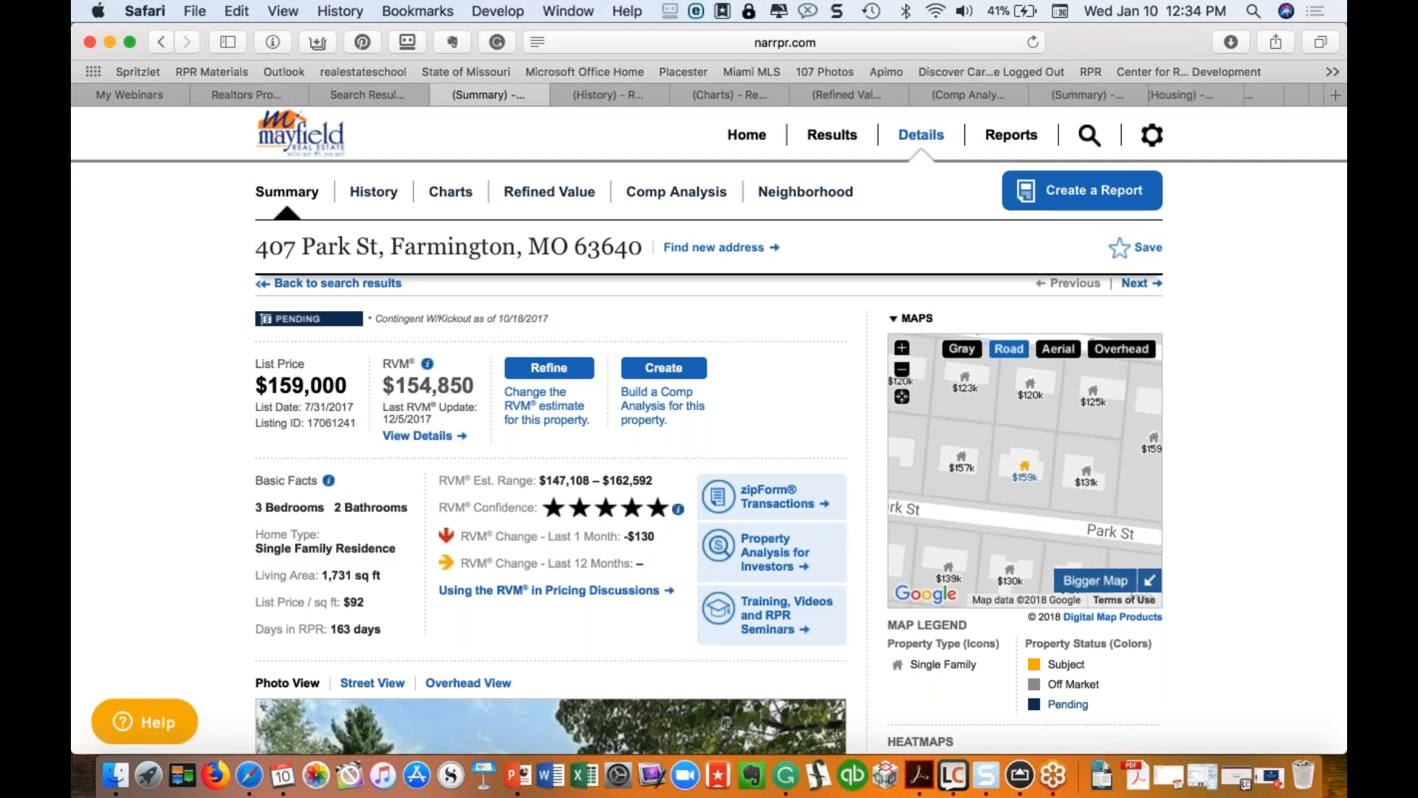
pyautogui.click(1096, 580)
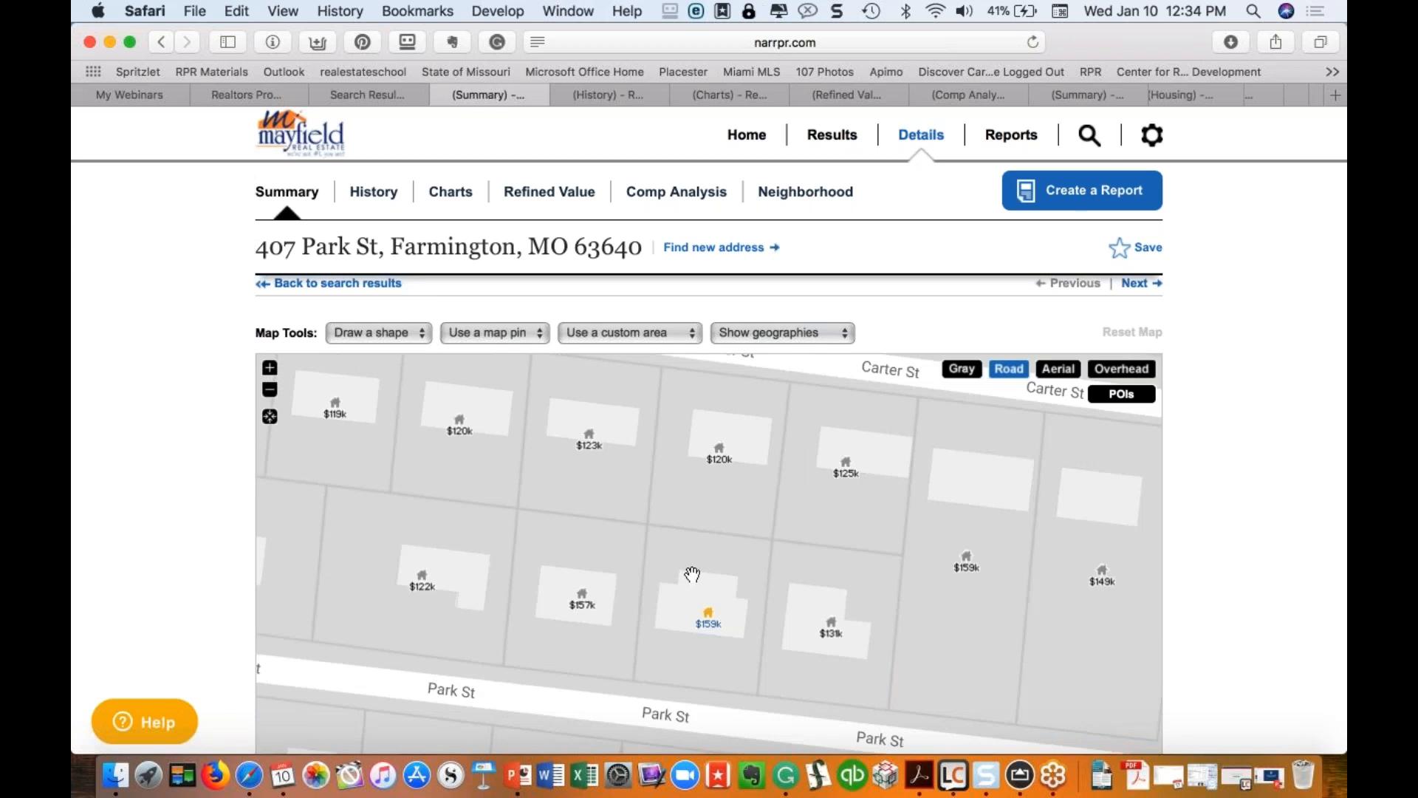
# Step: Zoom the map out two levels, trying aerial imagery before returning to road view
pyautogui.click(1068, 376)
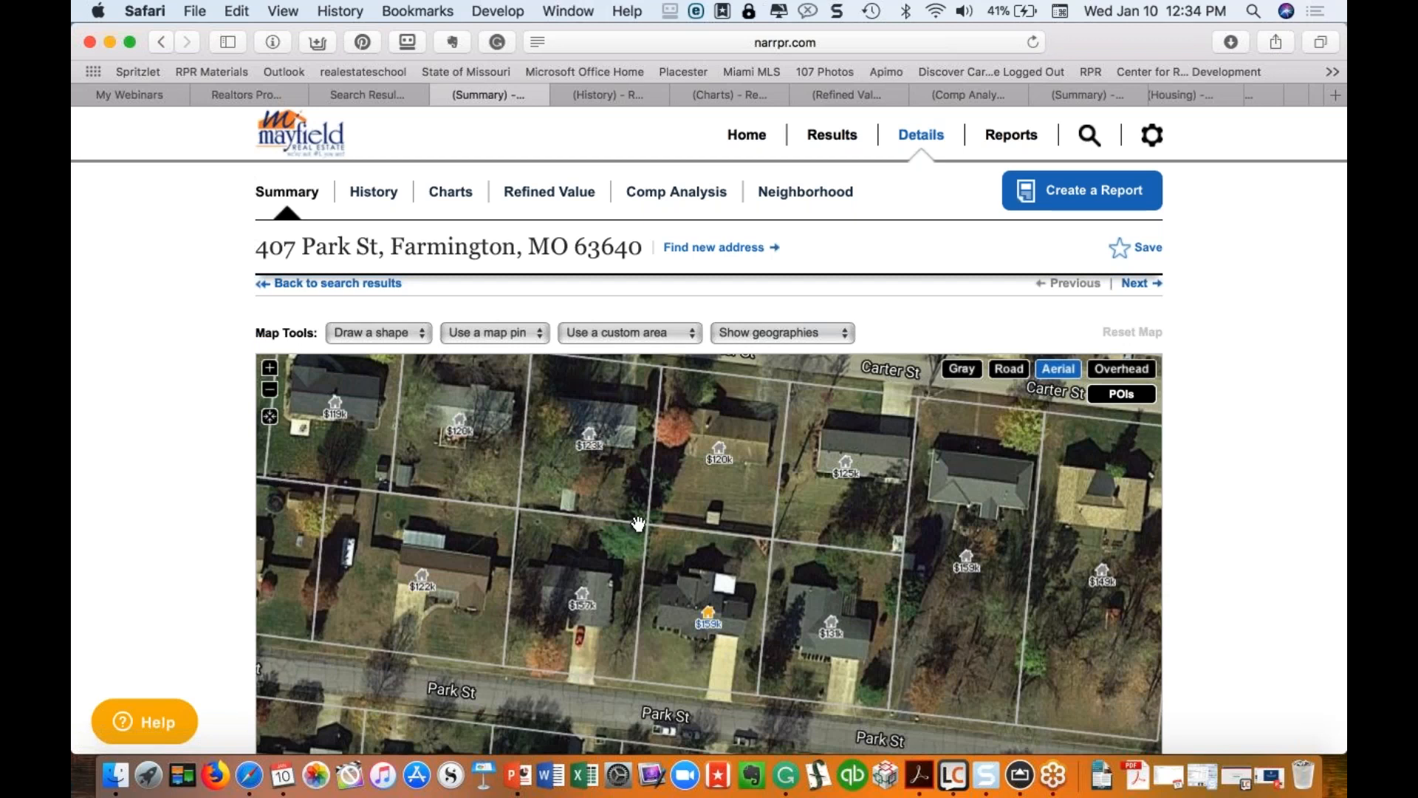
pyautogui.click(270, 394)
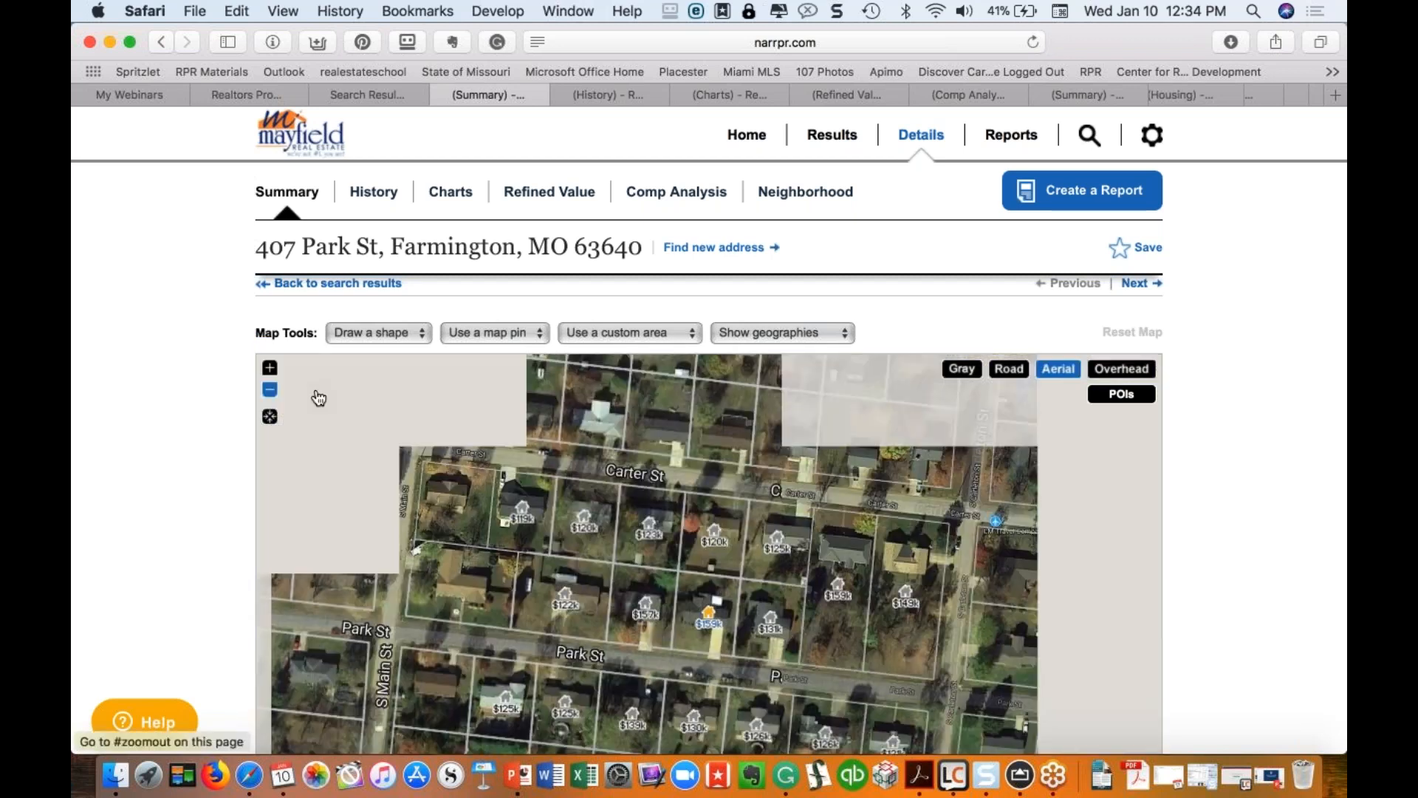
pyautogui.click(271, 393)
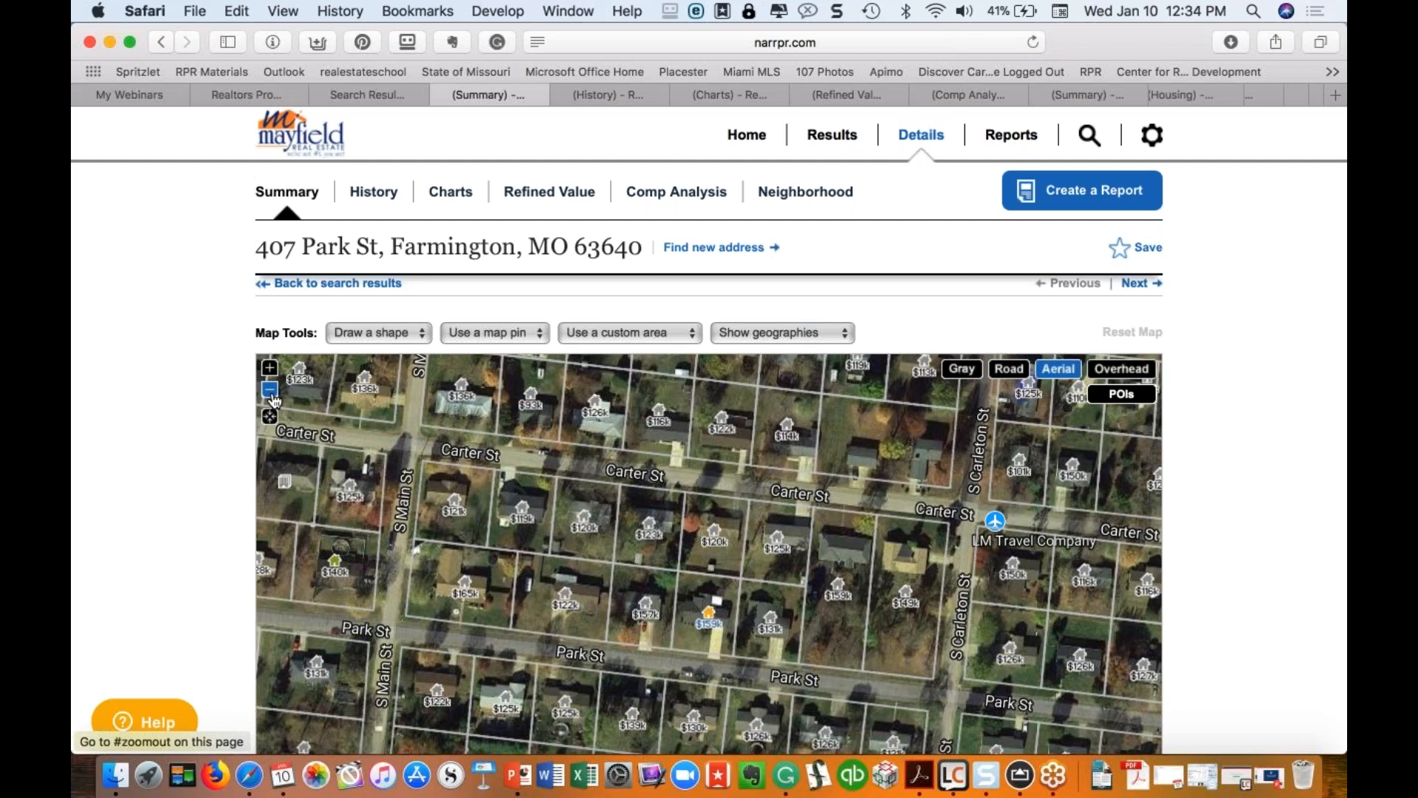
pyautogui.click(1009, 369)
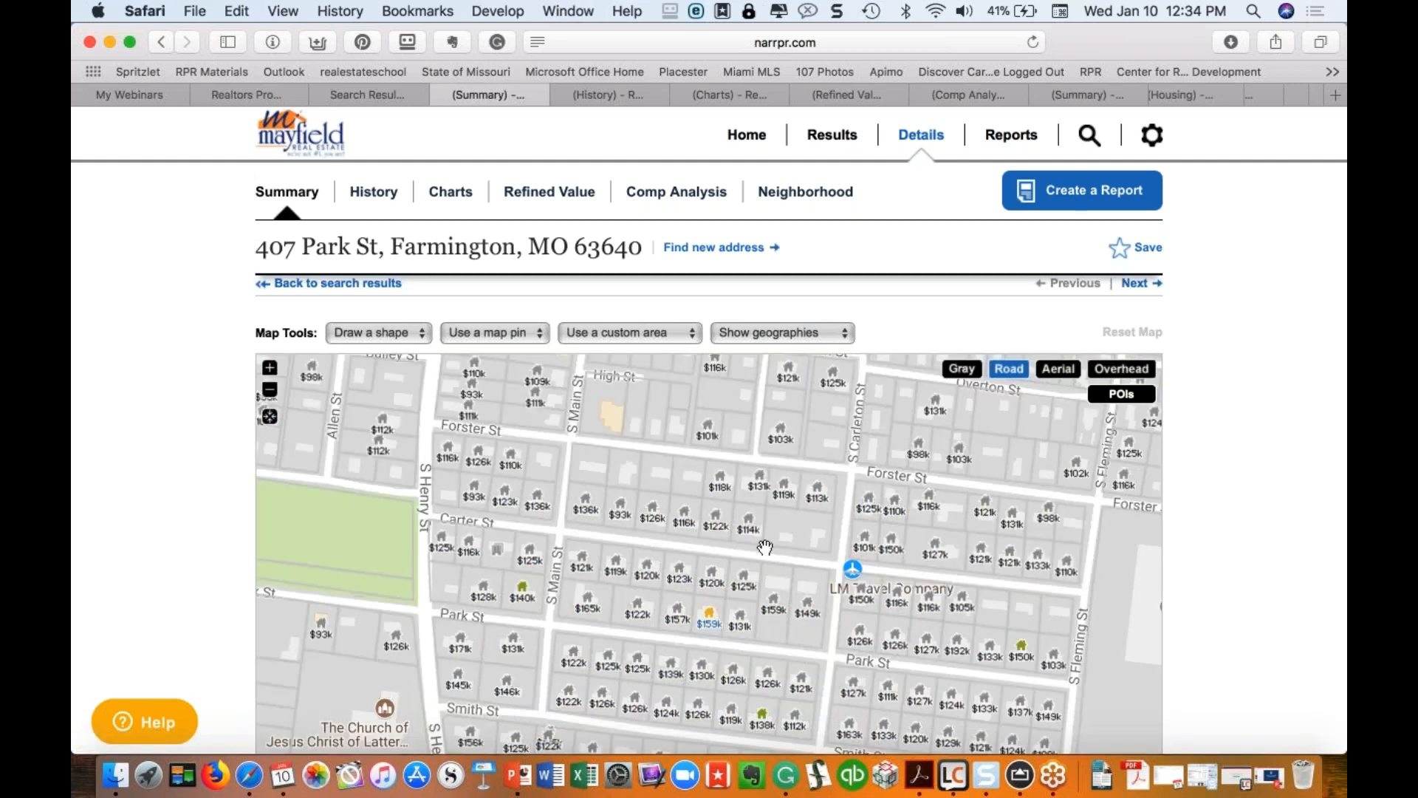
pyautogui.click(711, 623)
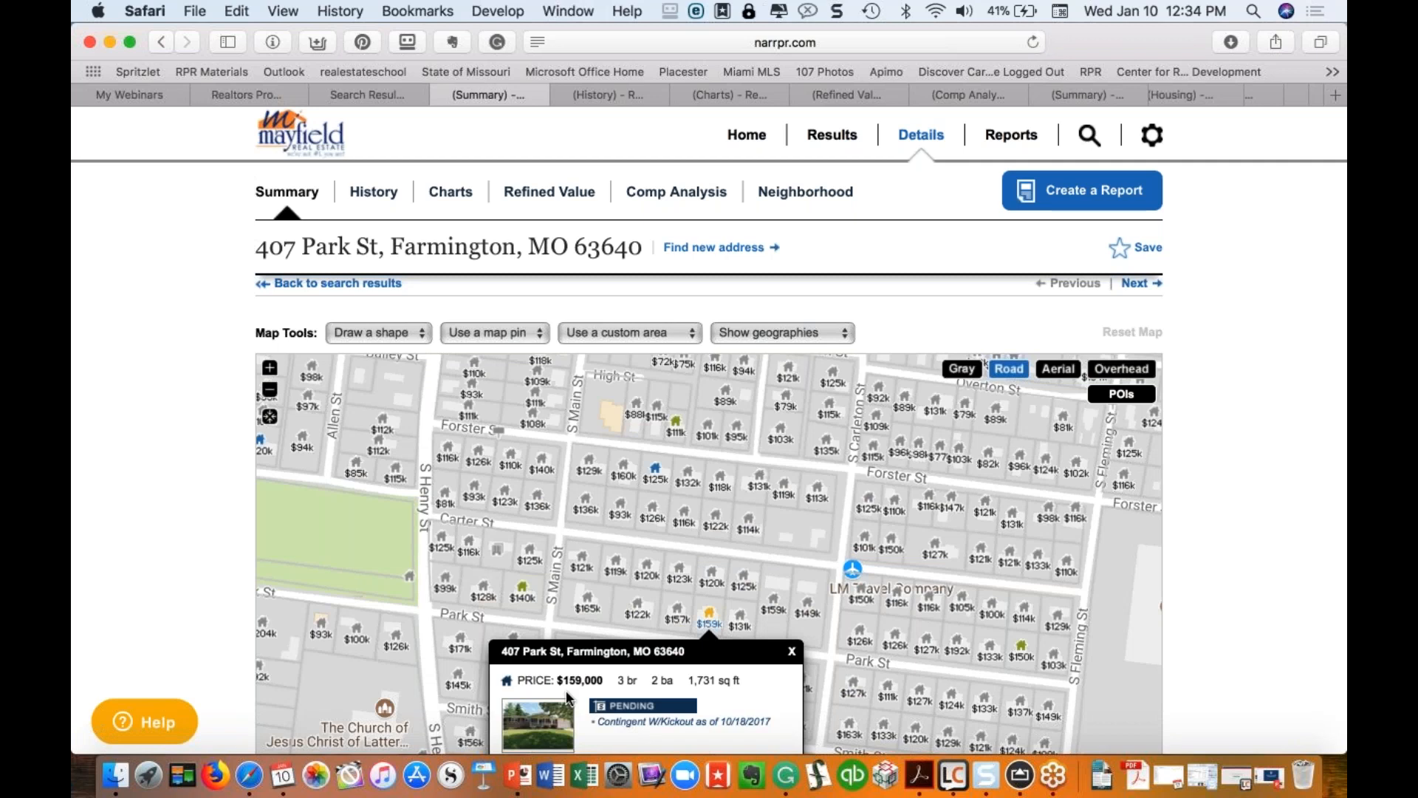
pyautogui.click(657, 469)
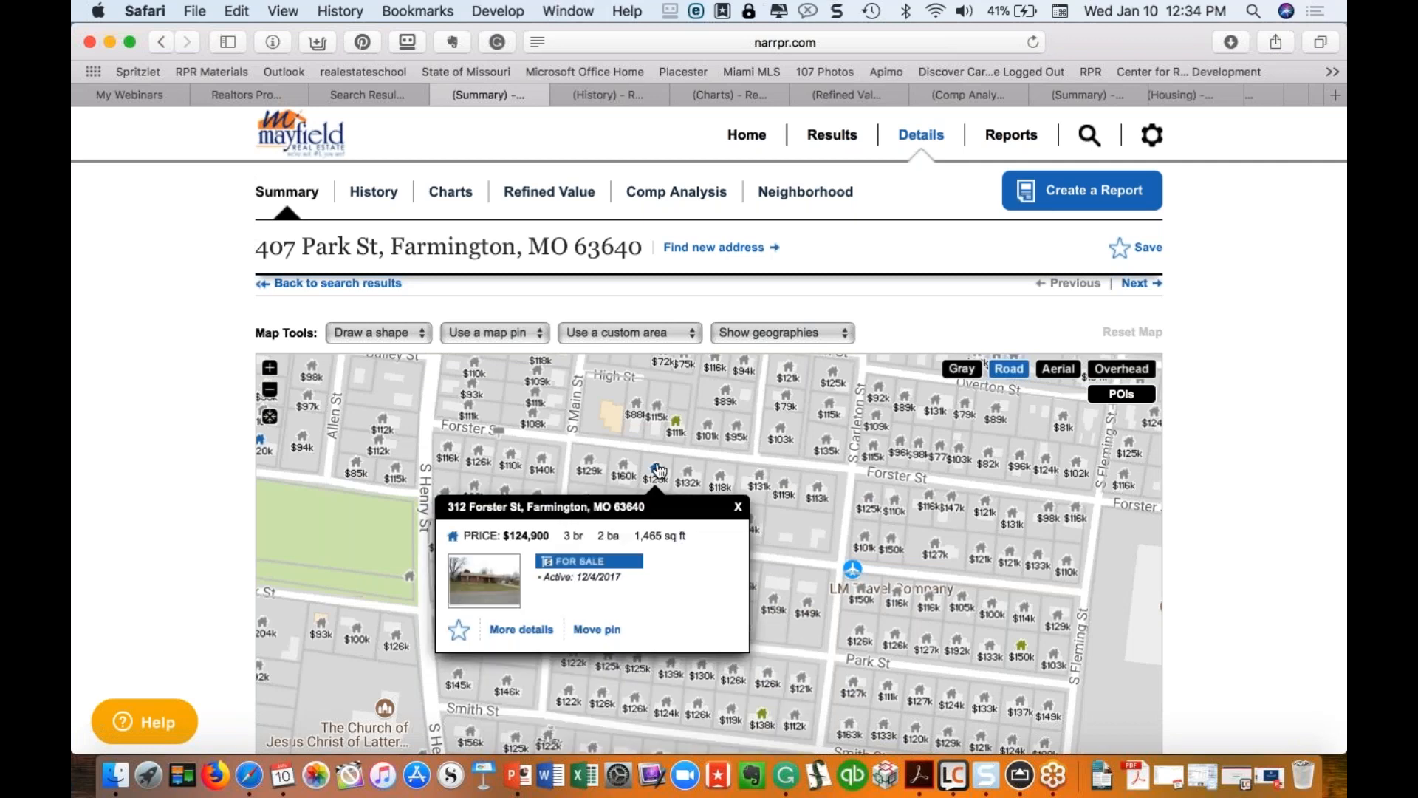
pyautogui.click(675, 423)
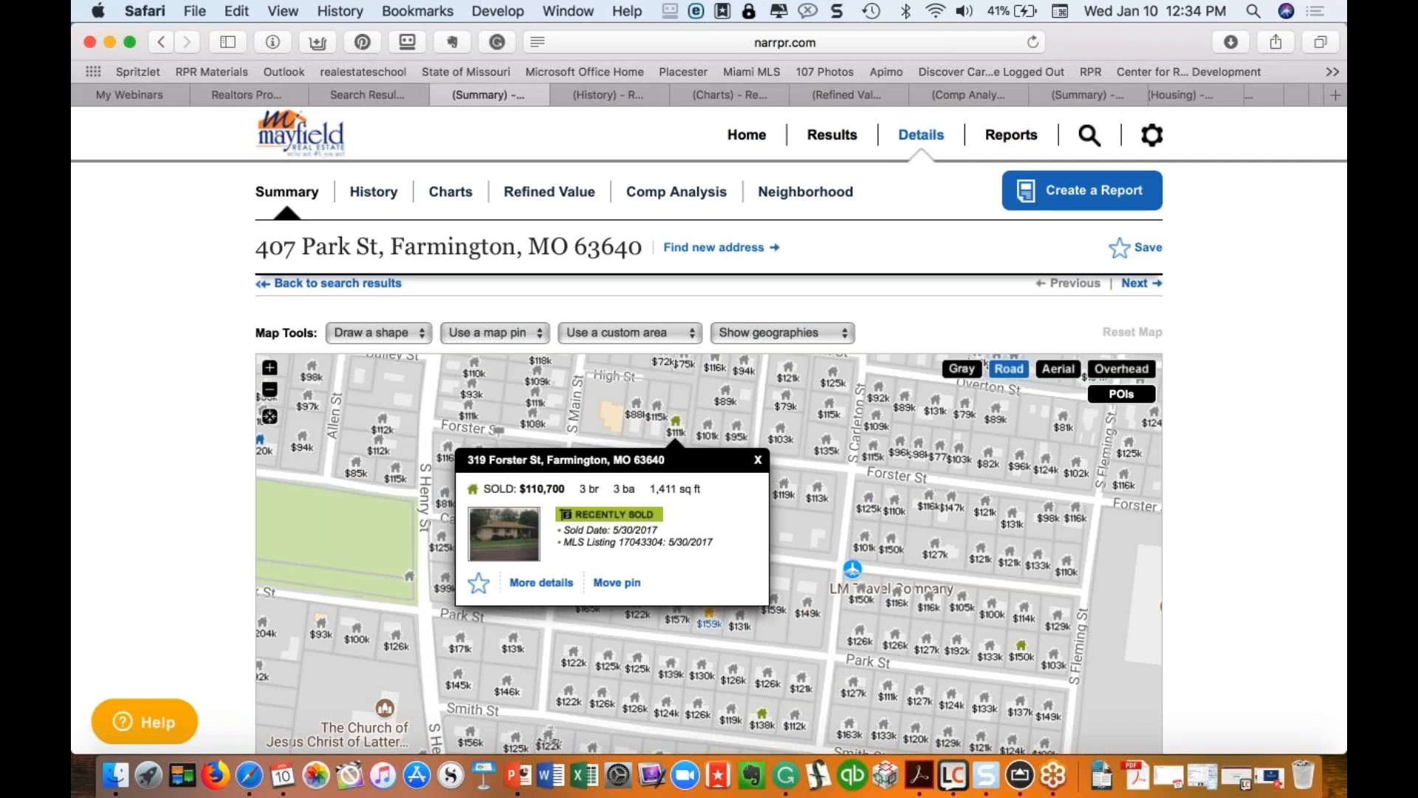
pyautogui.click(762, 714)
pyautogui.scroll(-5, 768, 722)
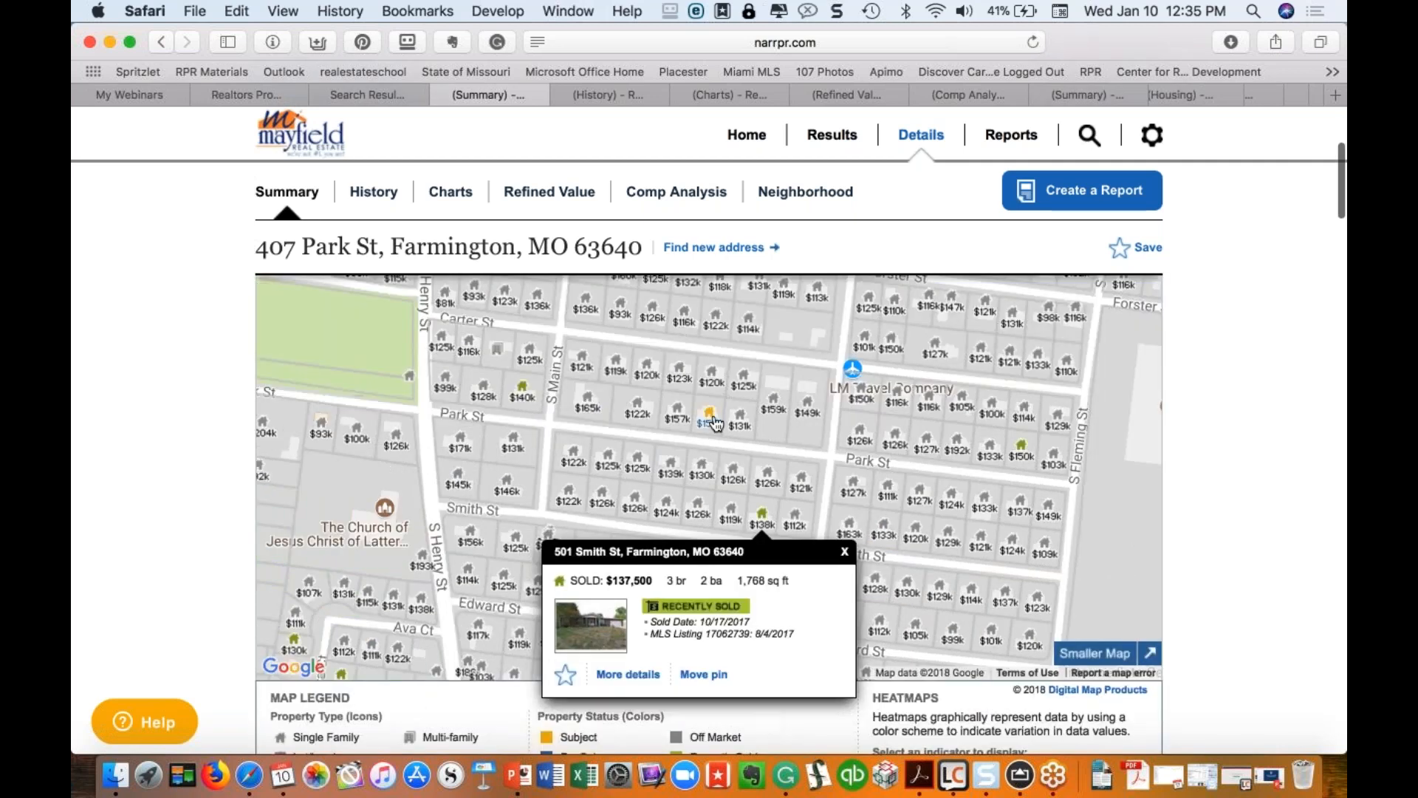
pyautogui.click(524, 392)
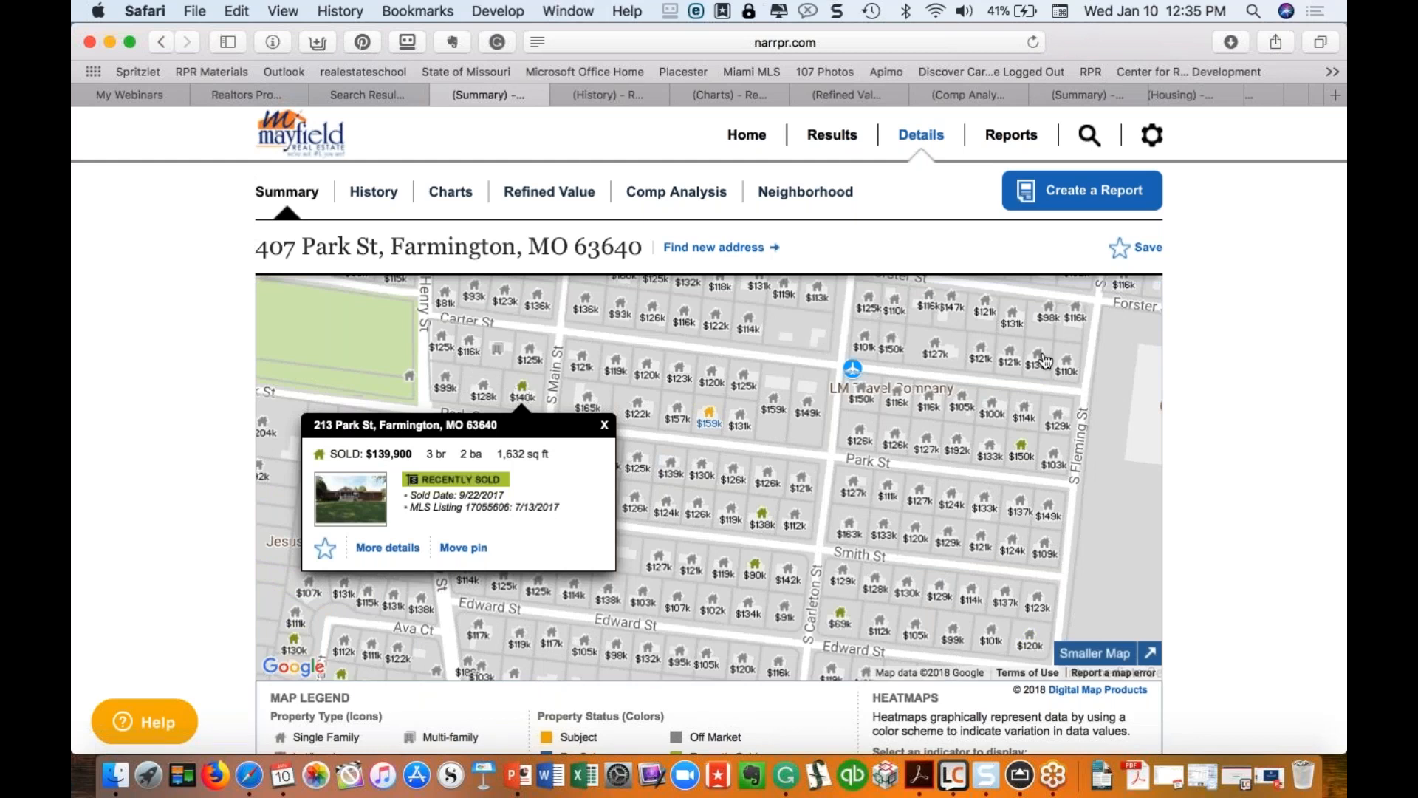
pyautogui.scroll(3, 528, 397)
pyautogui.scroll(2, 528, 398)
pyautogui.scroll(-3, 529, 397)
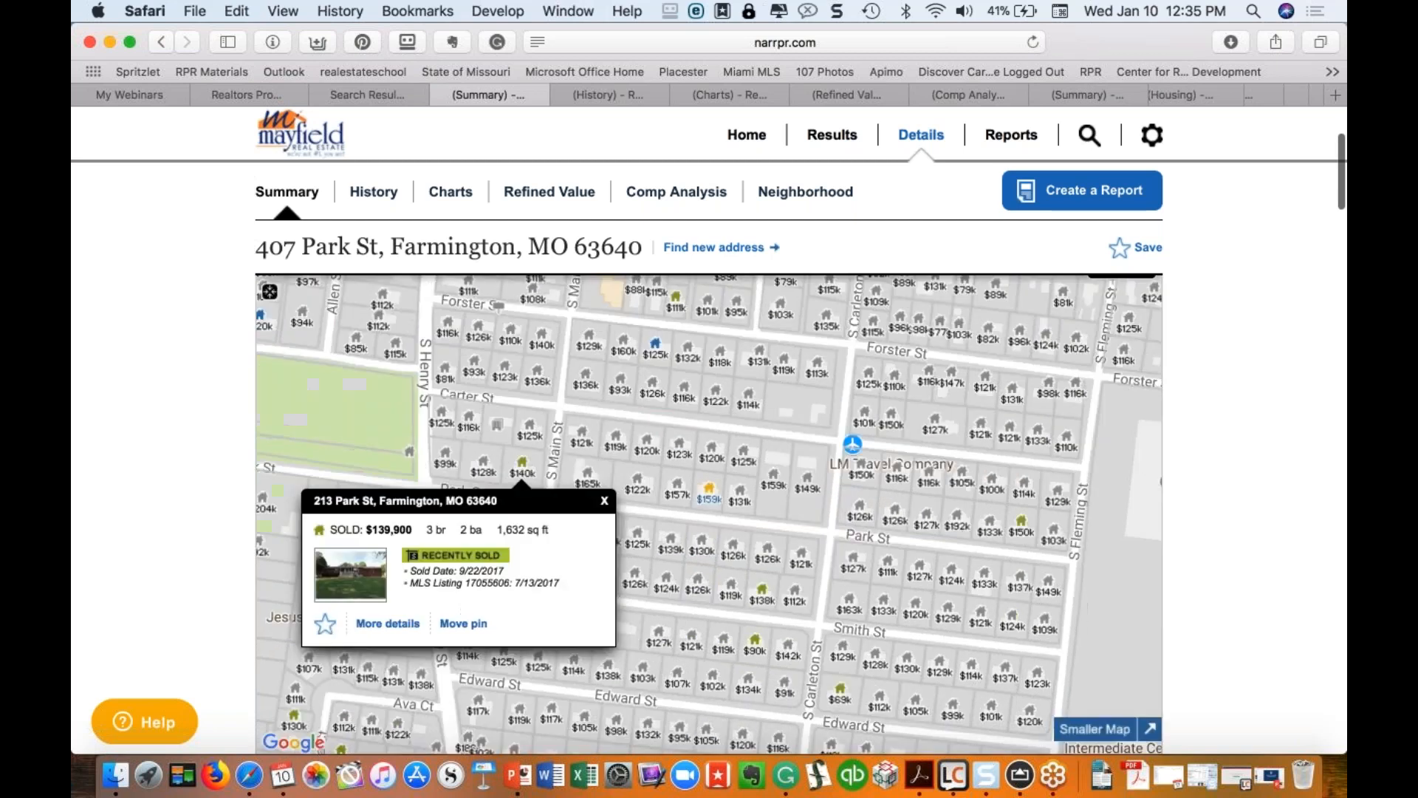
pyautogui.scroll(2, 1058, 314)
pyautogui.scroll(-1, 1058, 314)
pyautogui.click(1058, 279)
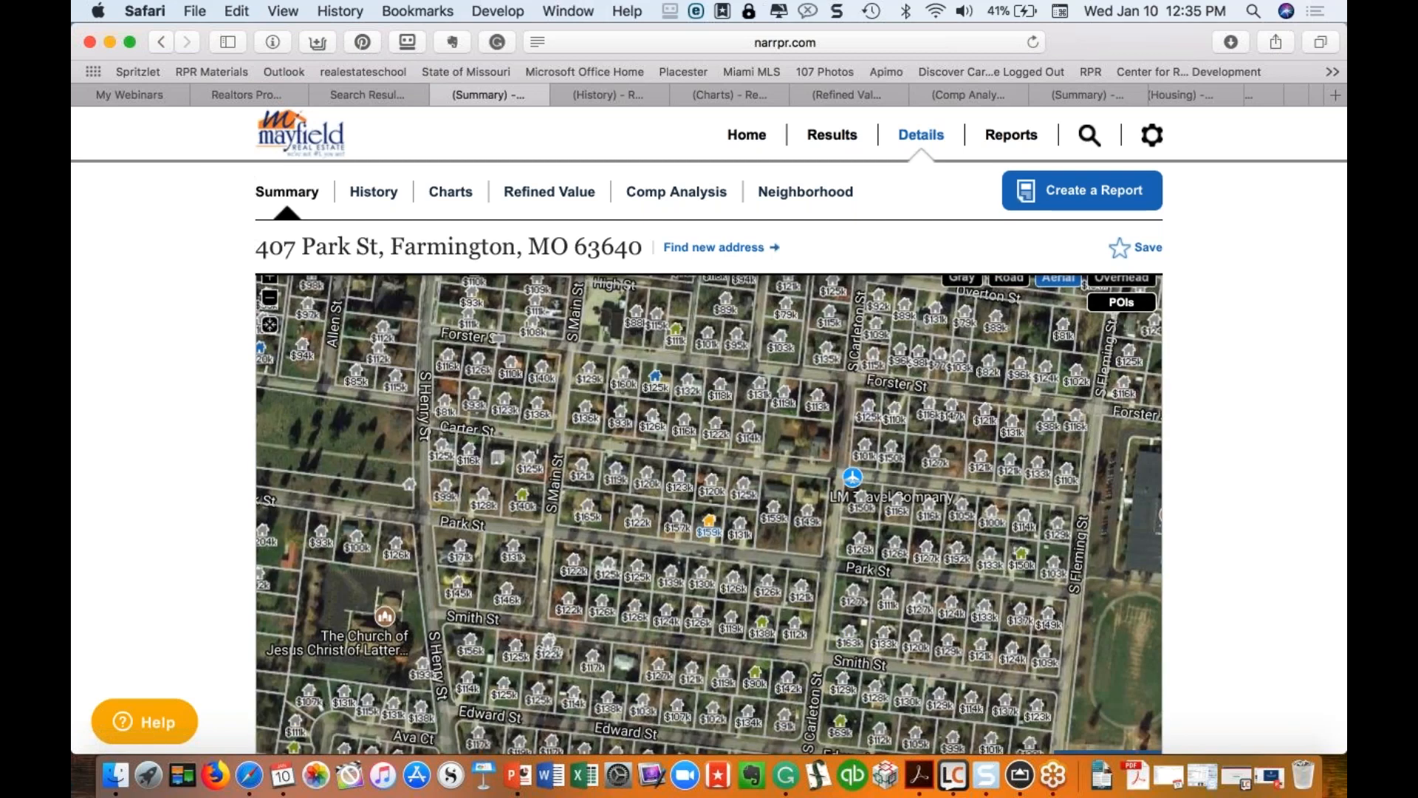
pyautogui.click(523, 507)
pyautogui.scroll(-1, 523, 507)
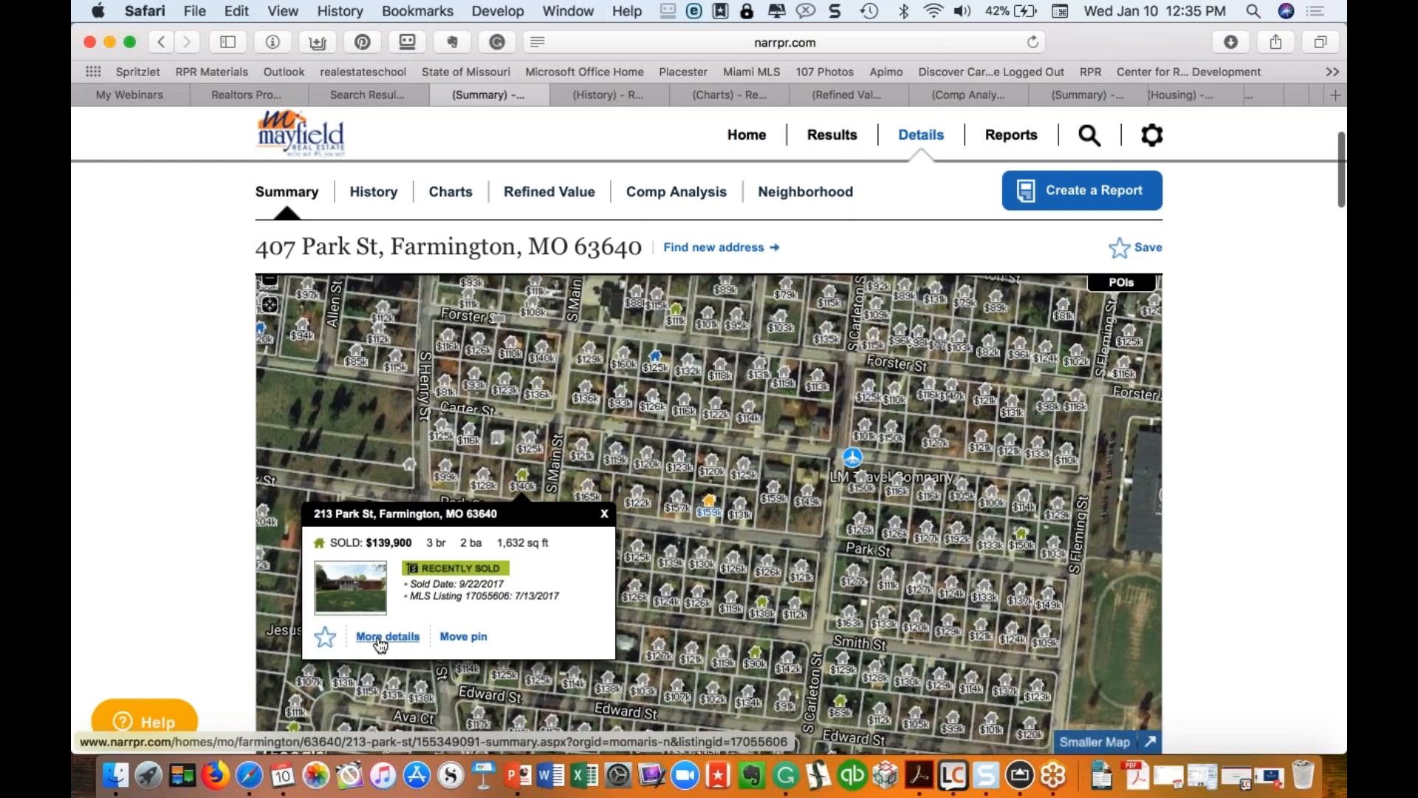
pyautogui.click(388, 637)
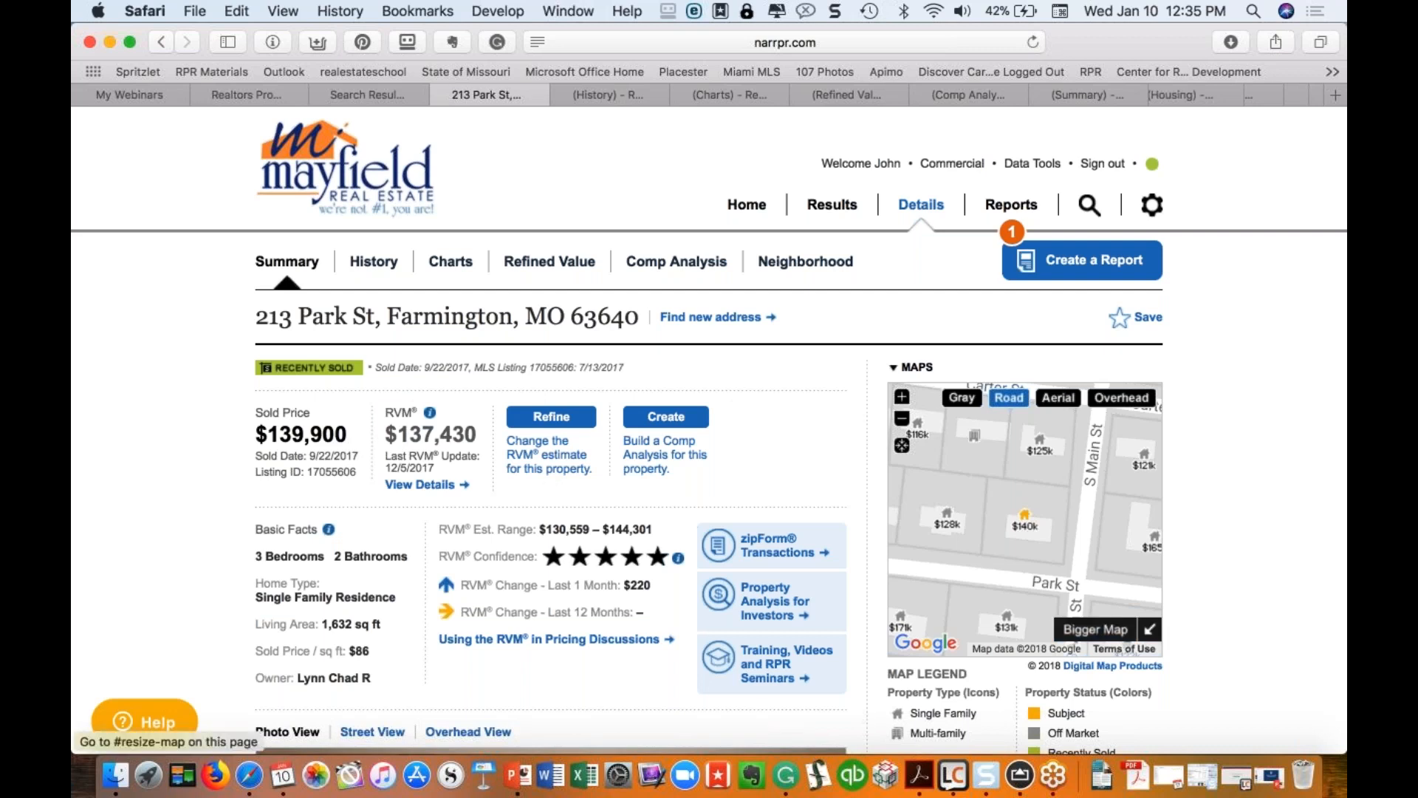
pyautogui.click(1095, 630)
pyautogui.scroll(-2, 1147, 584)
pyautogui.scroll(-5, 1148, 584)
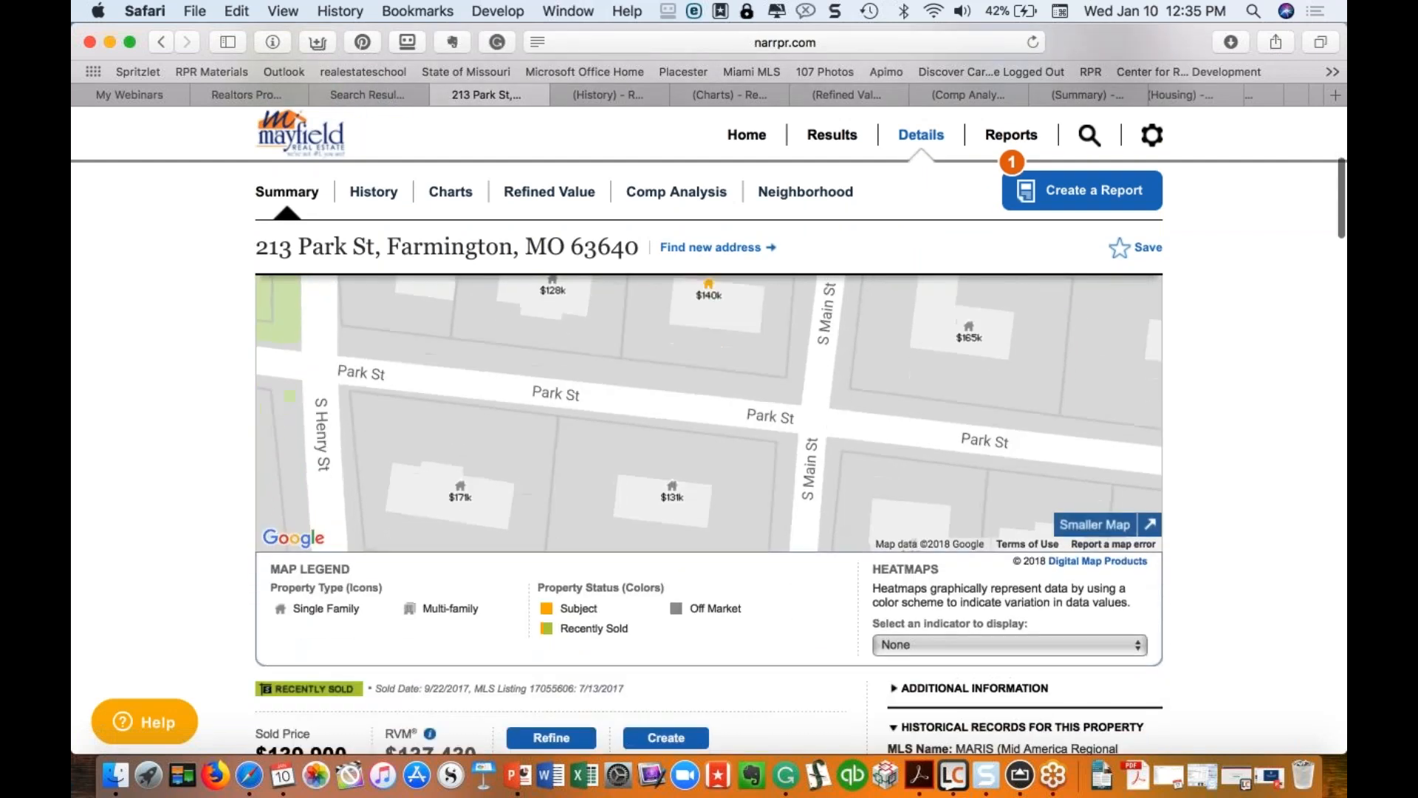
pyautogui.click(1114, 642)
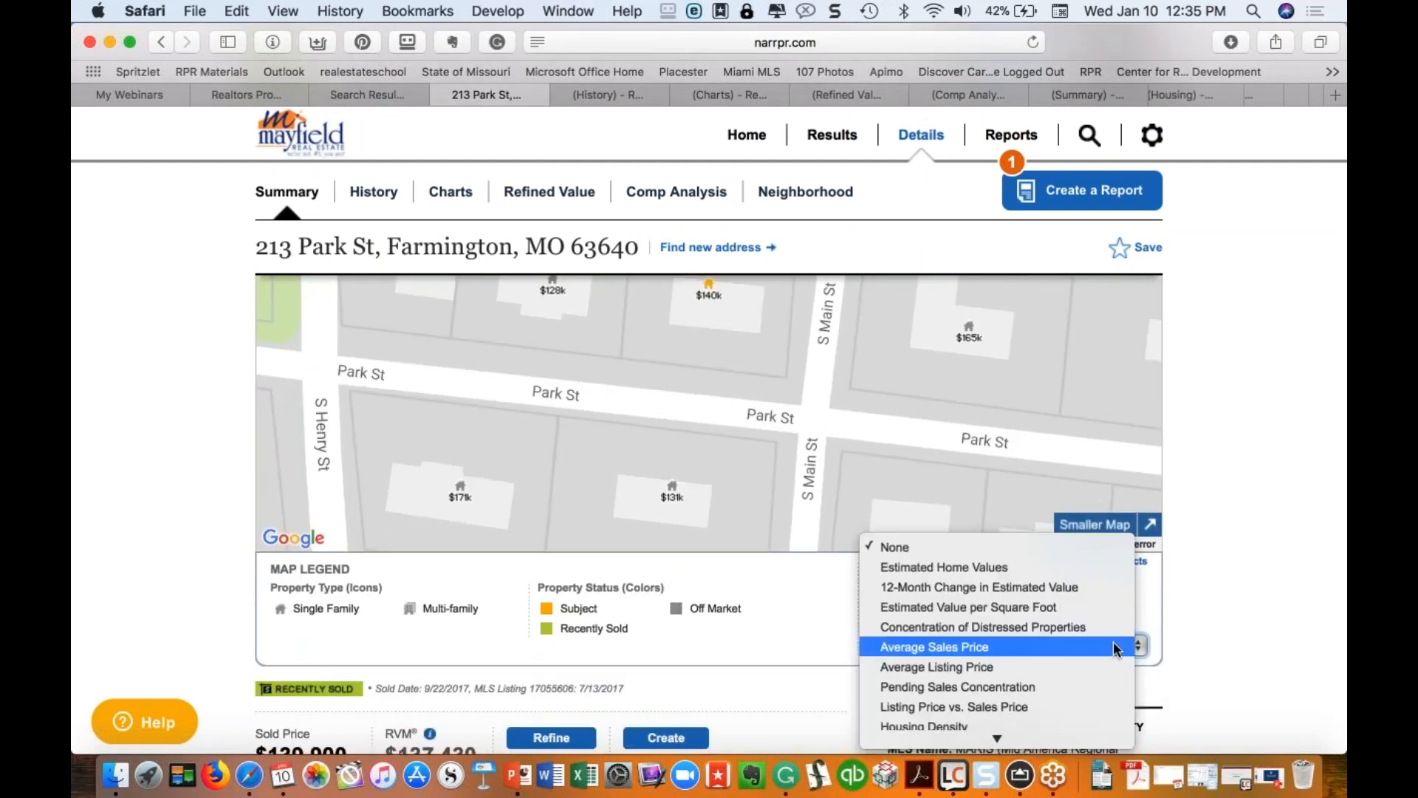
pyautogui.click(916, 585)
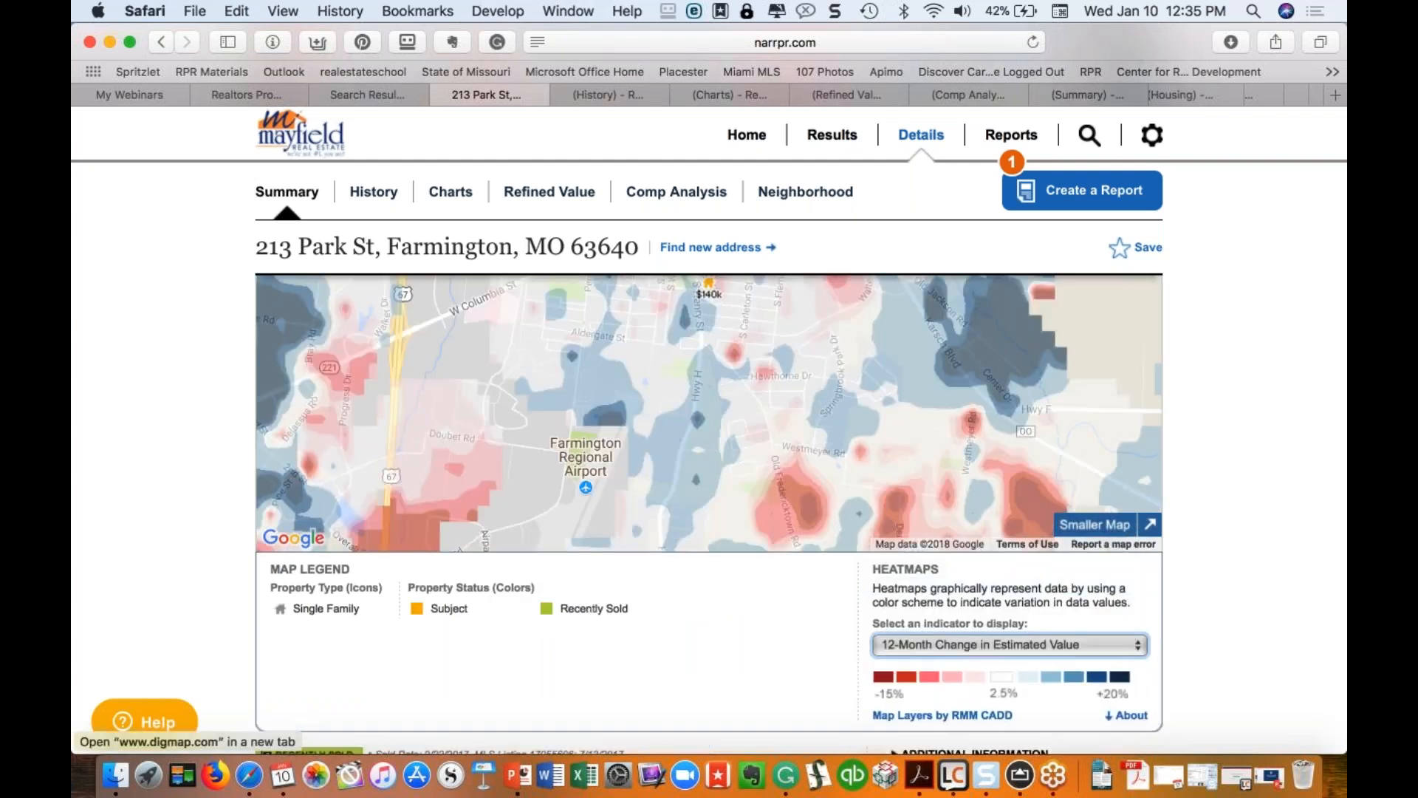
pyautogui.scroll(4, 942, 715)
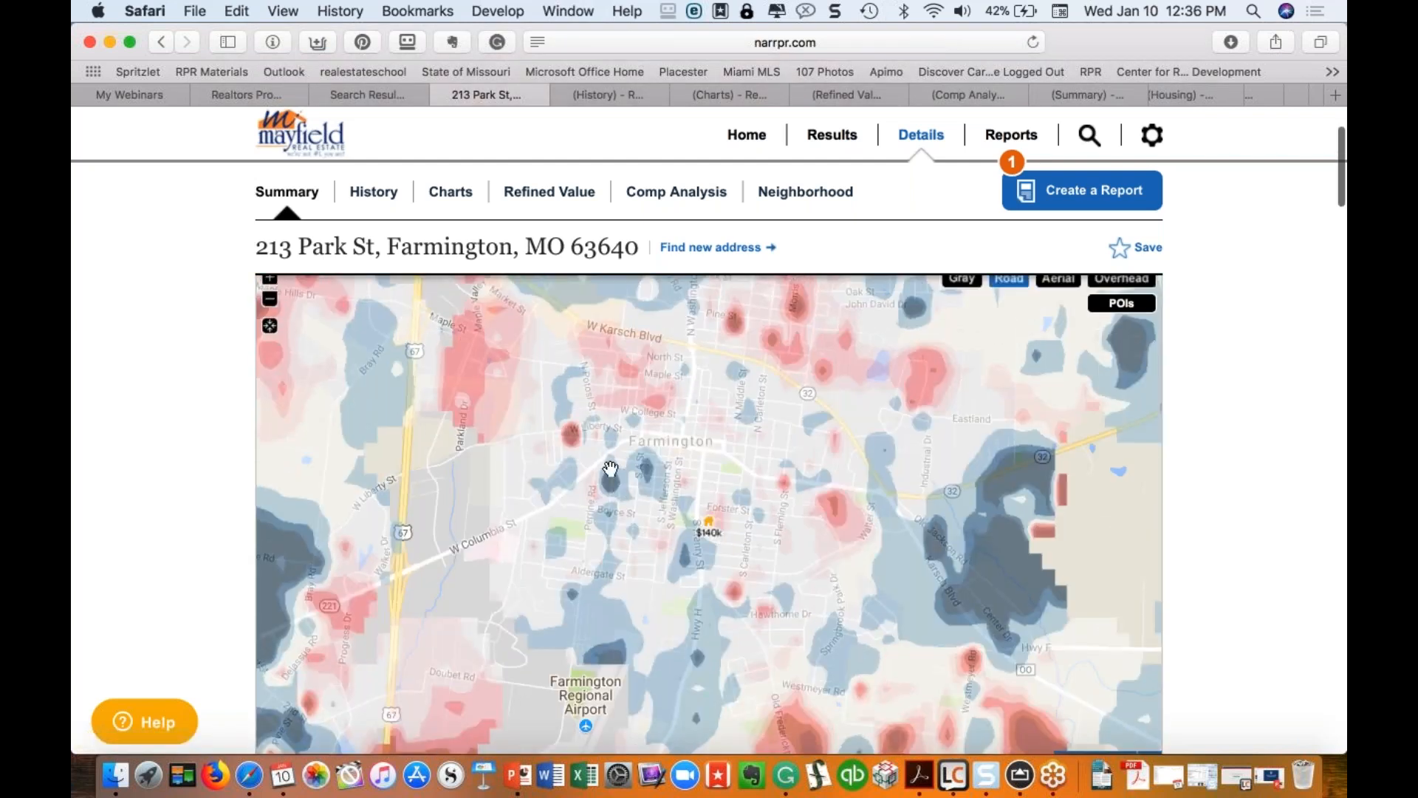
pyautogui.scroll(-3, 610, 468)
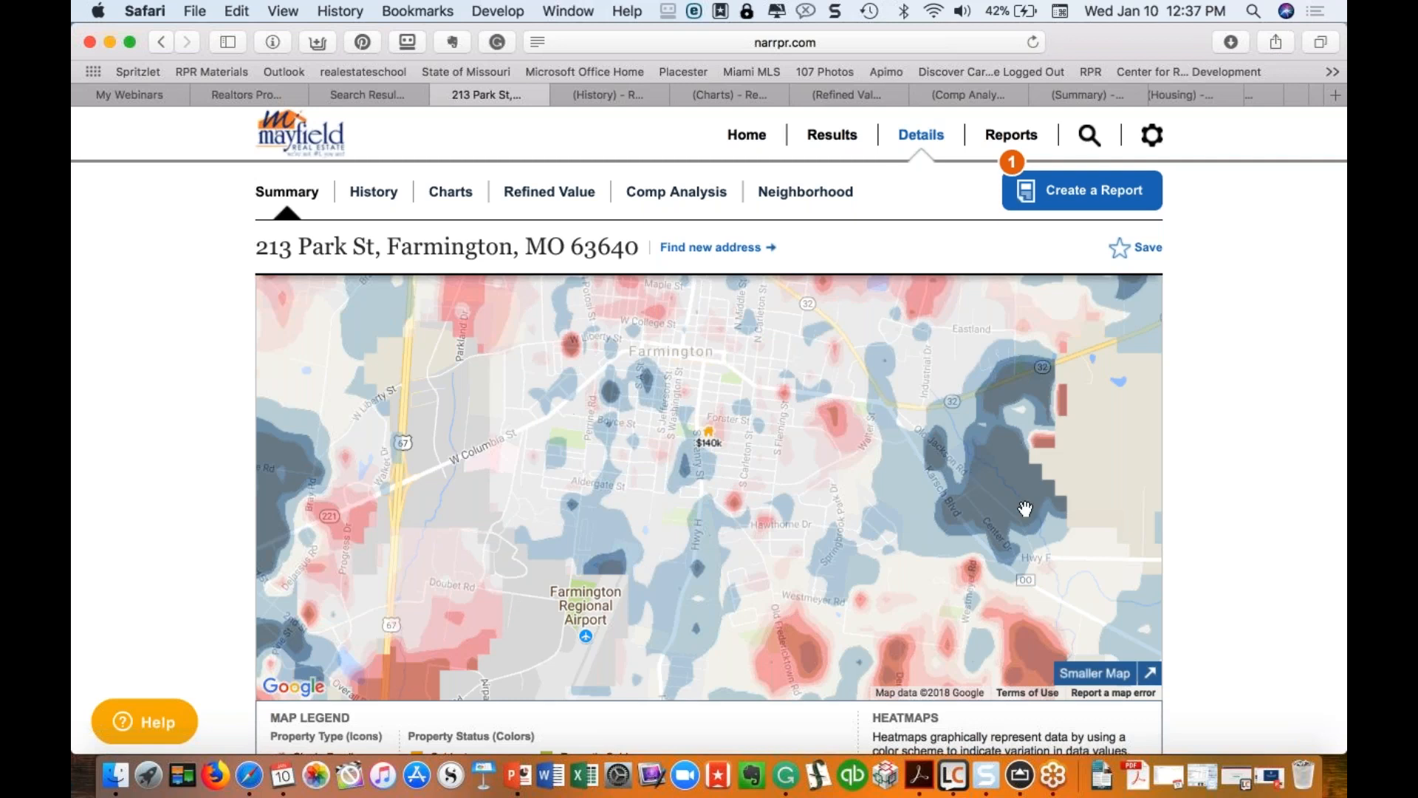
pyautogui.scroll(-5, 1025, 508)
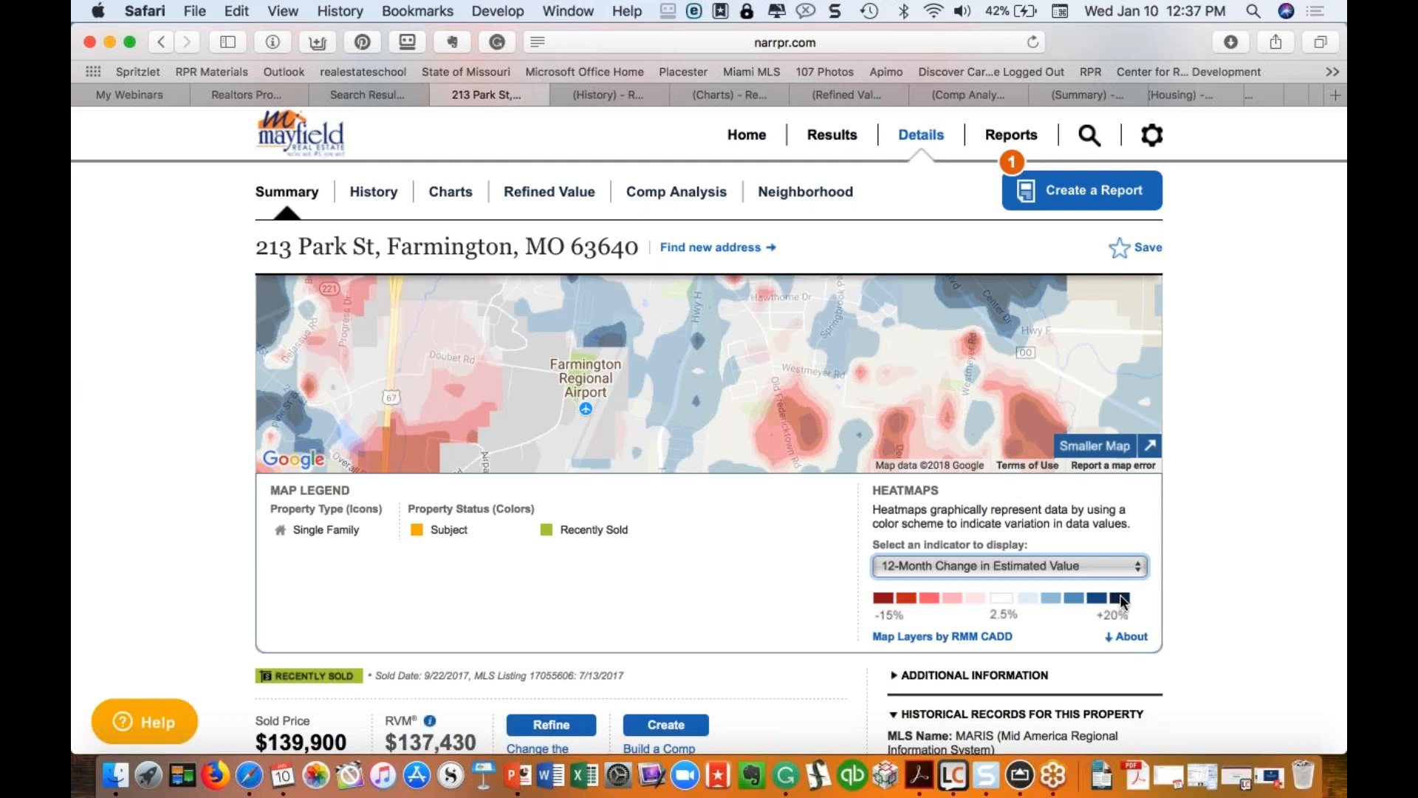
pyautogui.scroll(5, 784, 494)
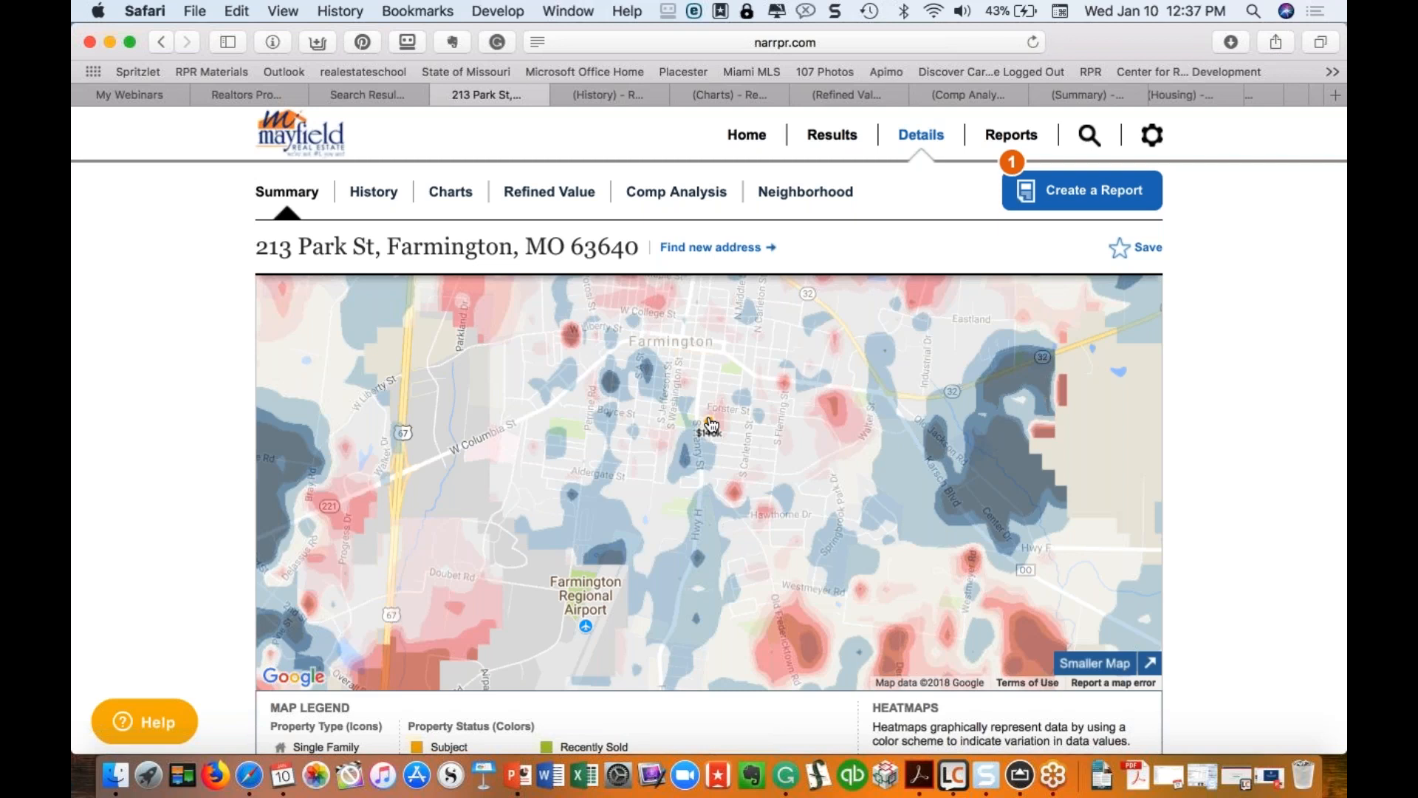
pyautogui.scroll(-3, 711, 425)
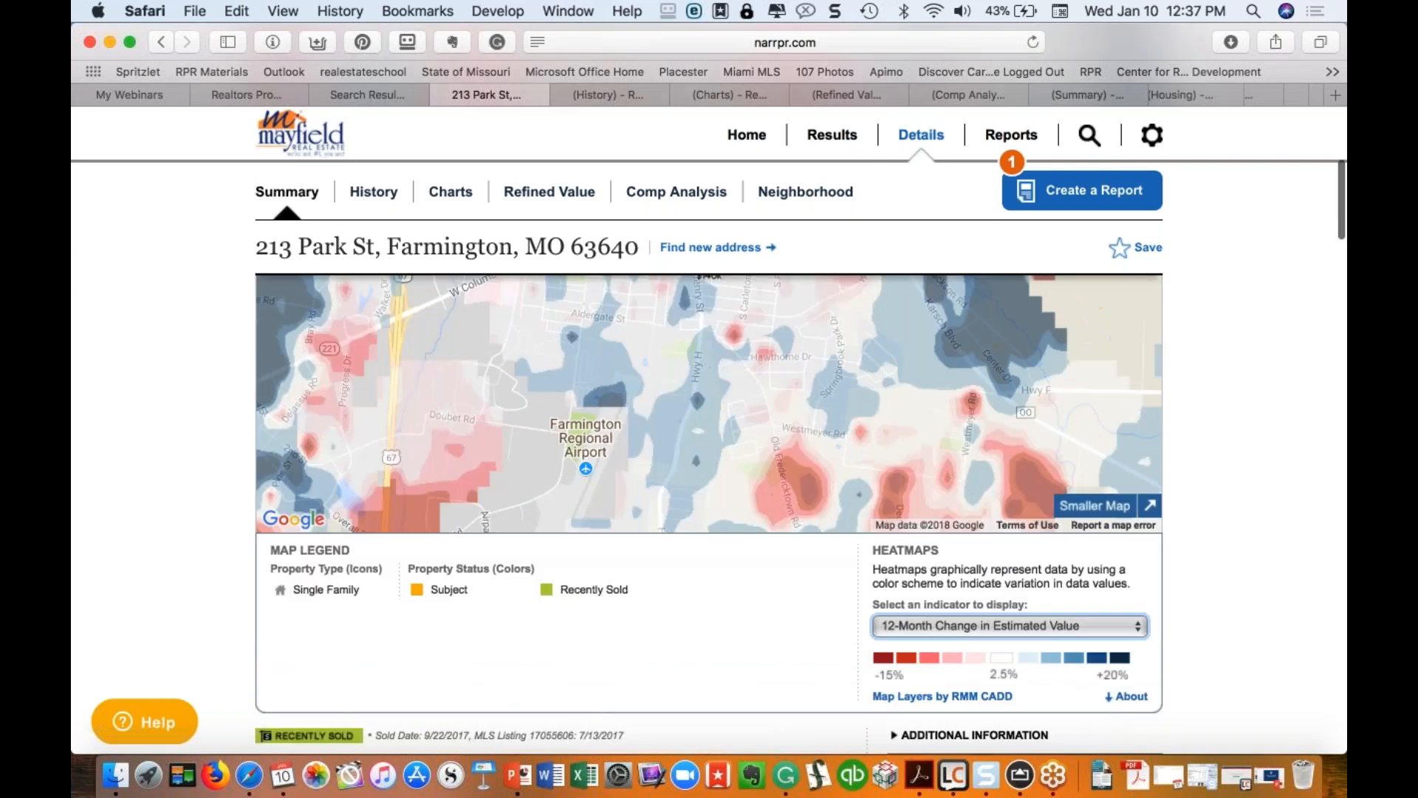
# Step: Switch the heatmap indicator to Flood Zones
pyautogui.click(1093, 623)
pyautogui.scroll(-2, 964, 664)
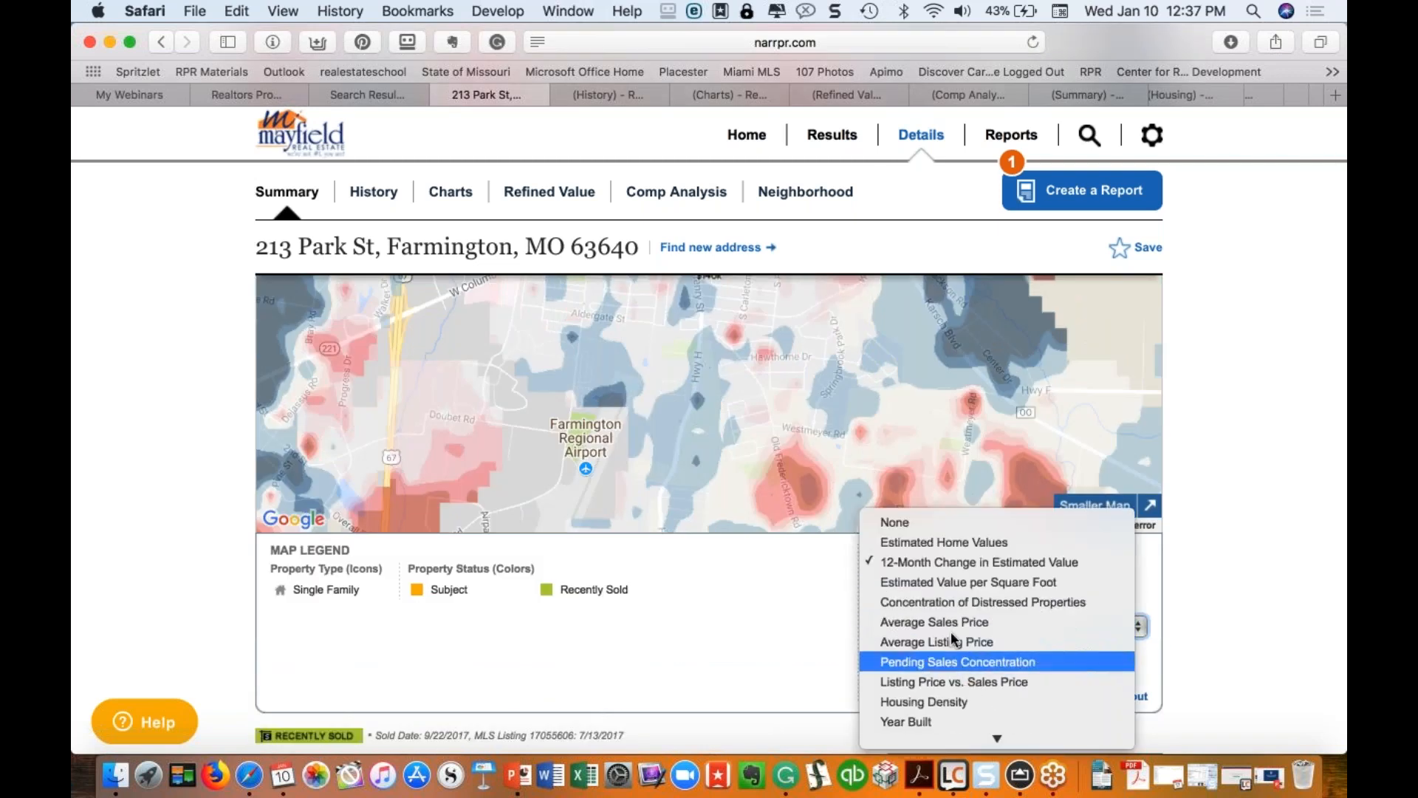
pyautogui.scroll(-1, 933, 704)
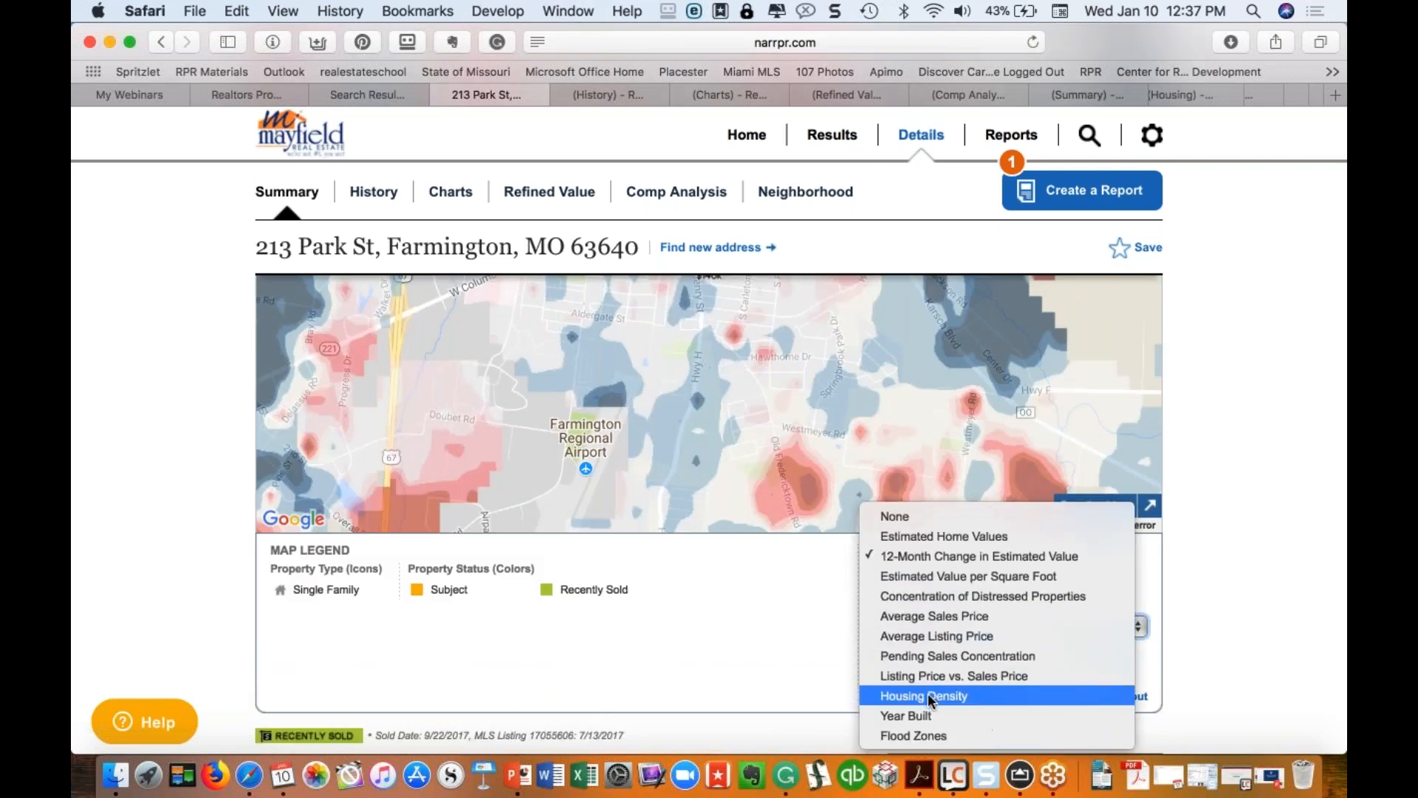
pyautogui.click(925, 742)
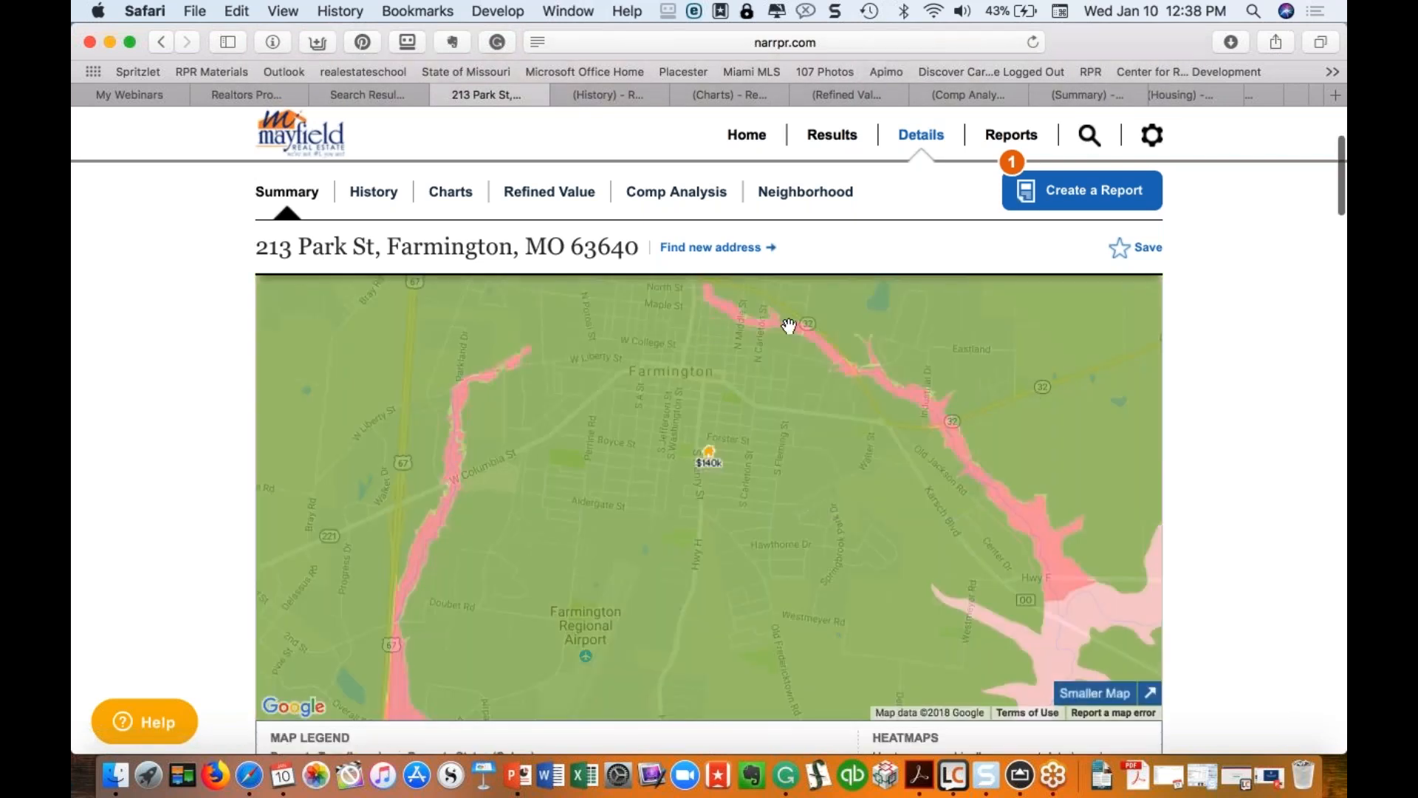
pyautogui.scroll(-3, 937, 480)
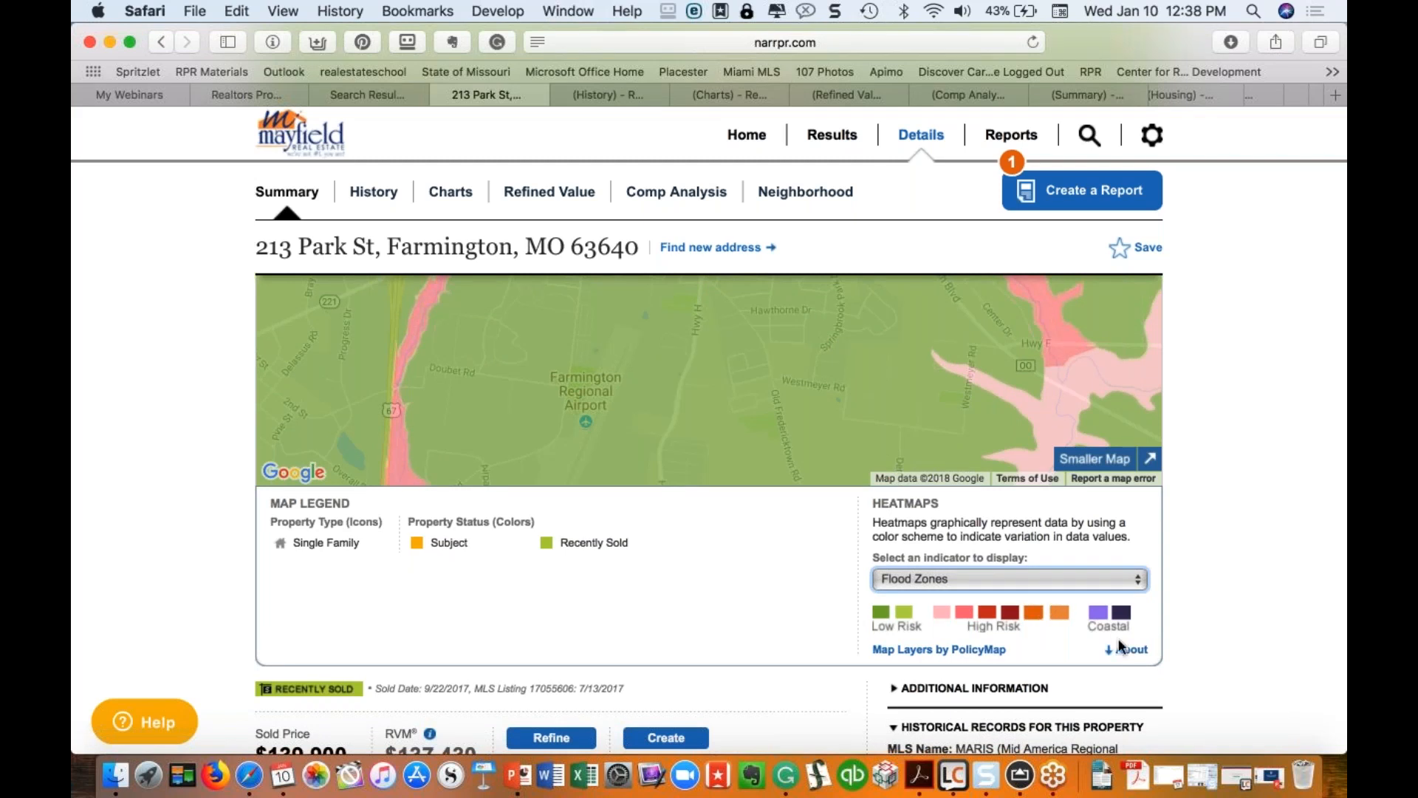
# Step: Read the Flood Zones layer explanation, then return the map to normal size
pyautogui.click(1138, 657)
pyautogui.scroll(-2, 1035, 531)
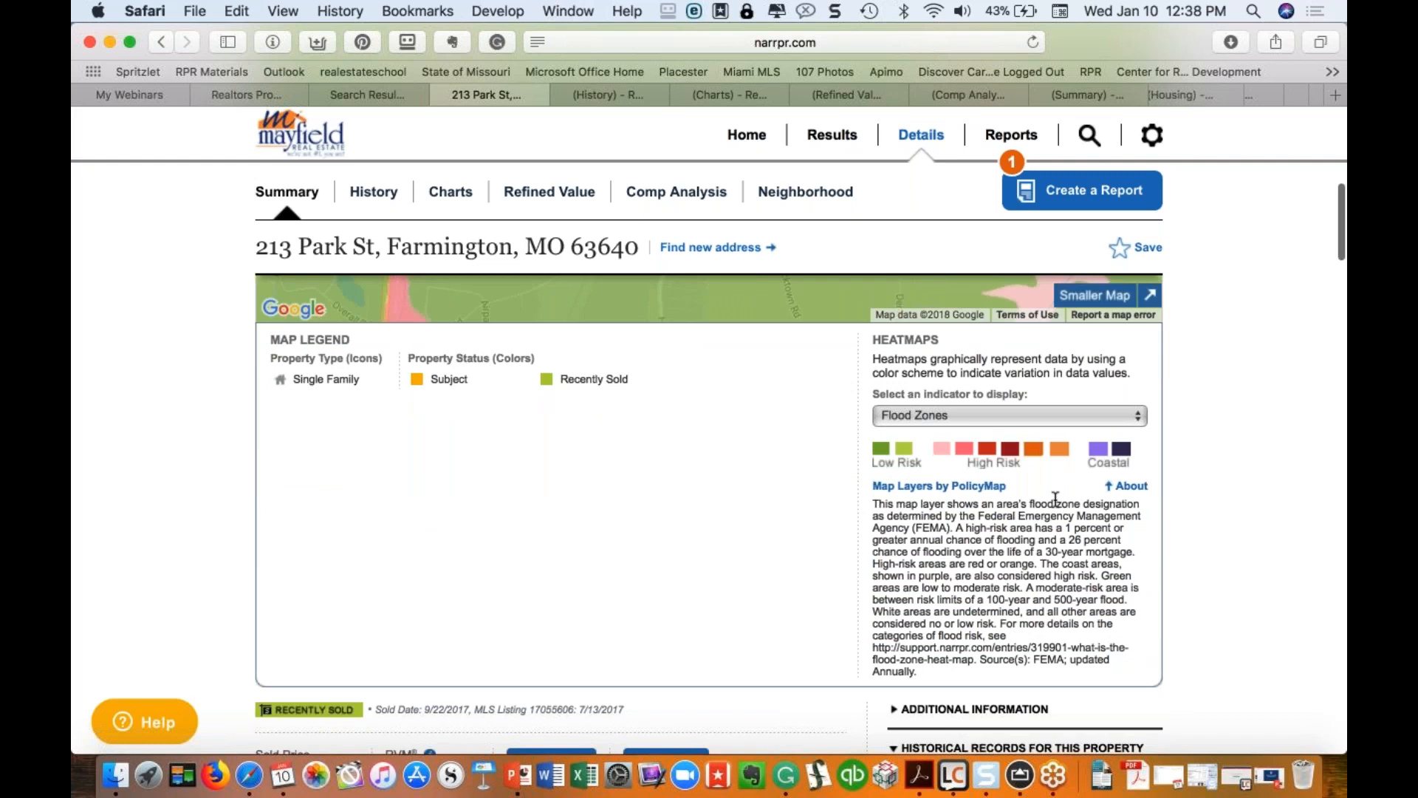
pyautogui.scroll(2, 1056, 499)
pyautogui.click(1092, 519)
pyautogui.scroll(5, 1058, 464)
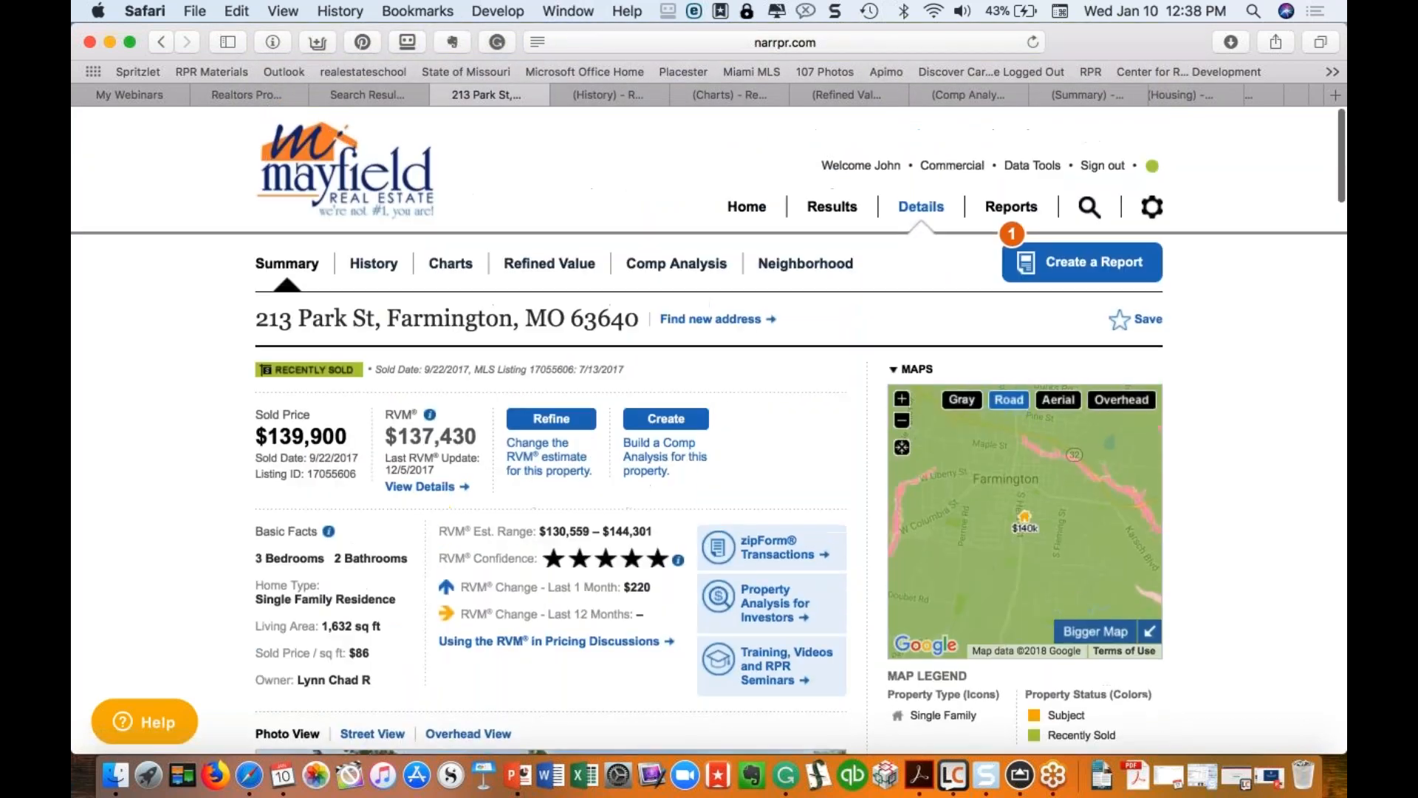
# Step: Enlarge the map and switch the heatmap back to 12-Month Change in Estimated Value
pyautogui.click(1095, 630)
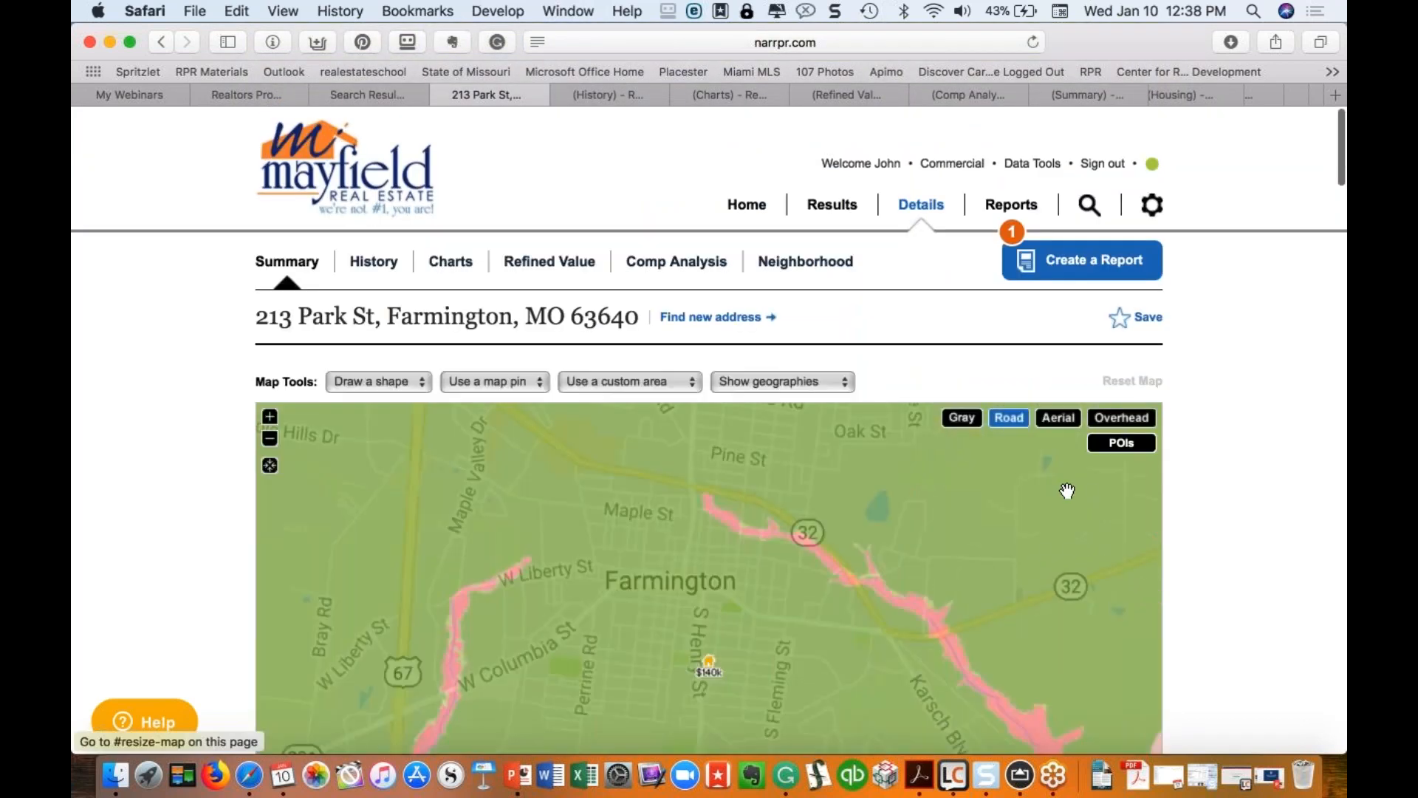
pyautogui.scroll(-3, 960, 517)
pyautogui.click(960, 689)
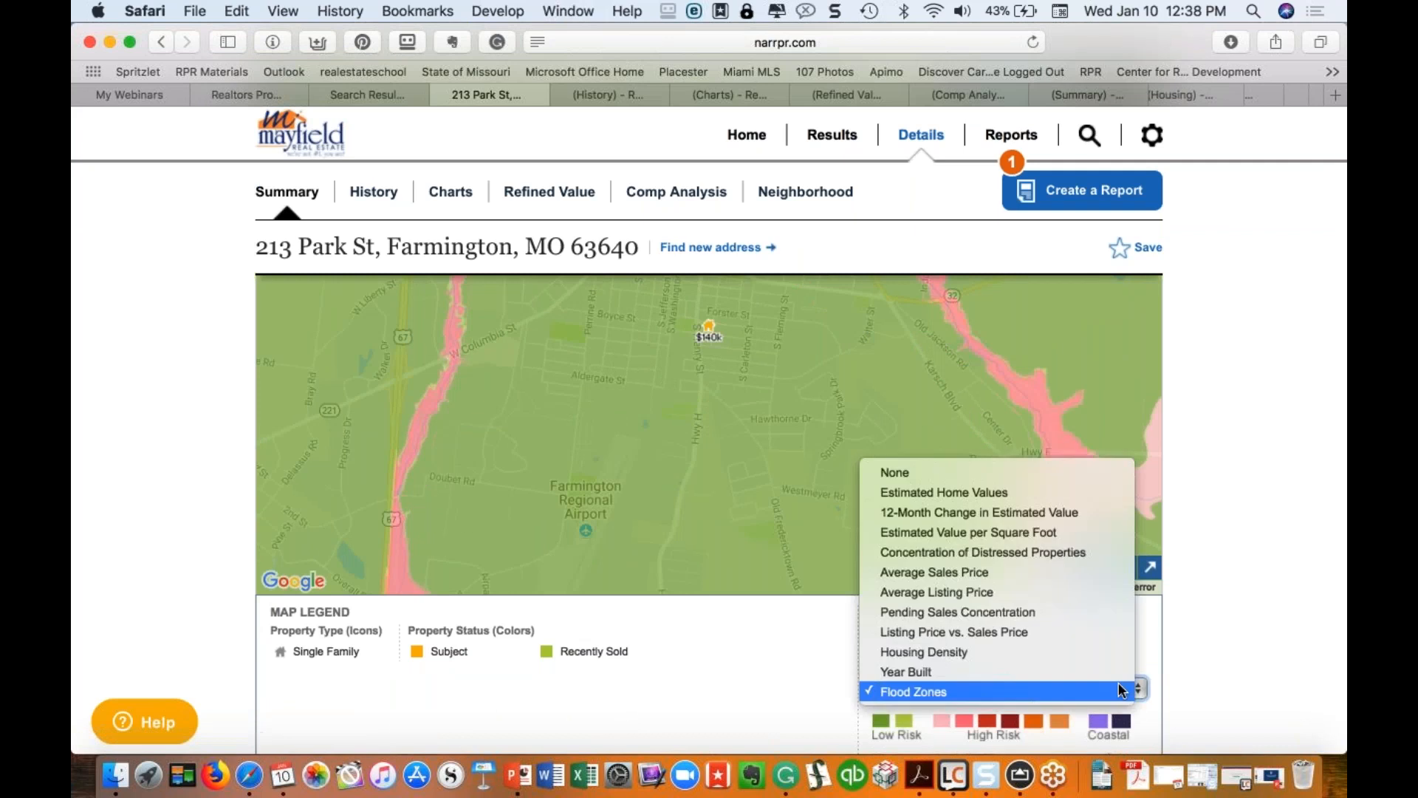
pyautogui.click(954, 514)
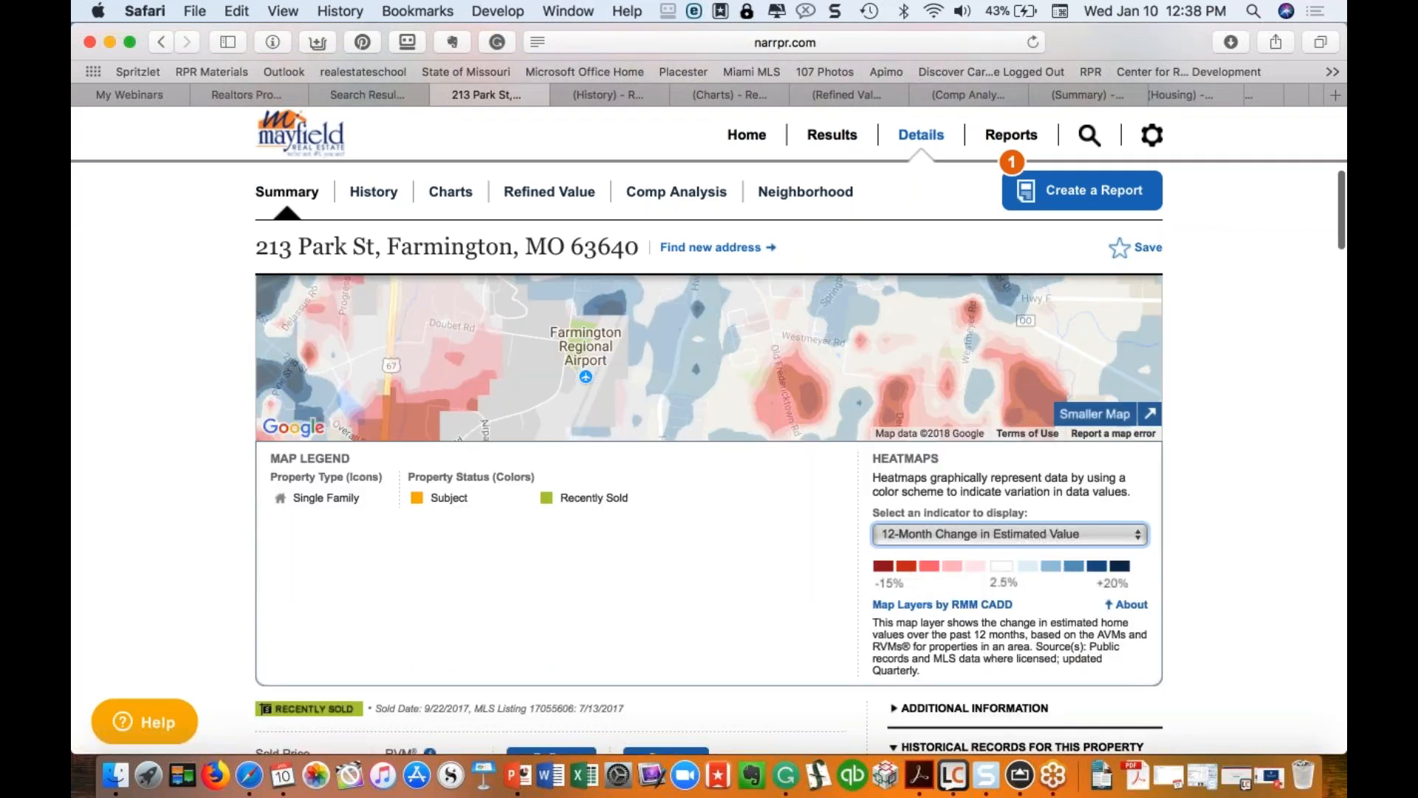
pyautogui.click(1127, 604)
# Step: Set the heatmap indicator to None and show the plain road map at full width
pyautogui.scroll(2, 1127, 605)
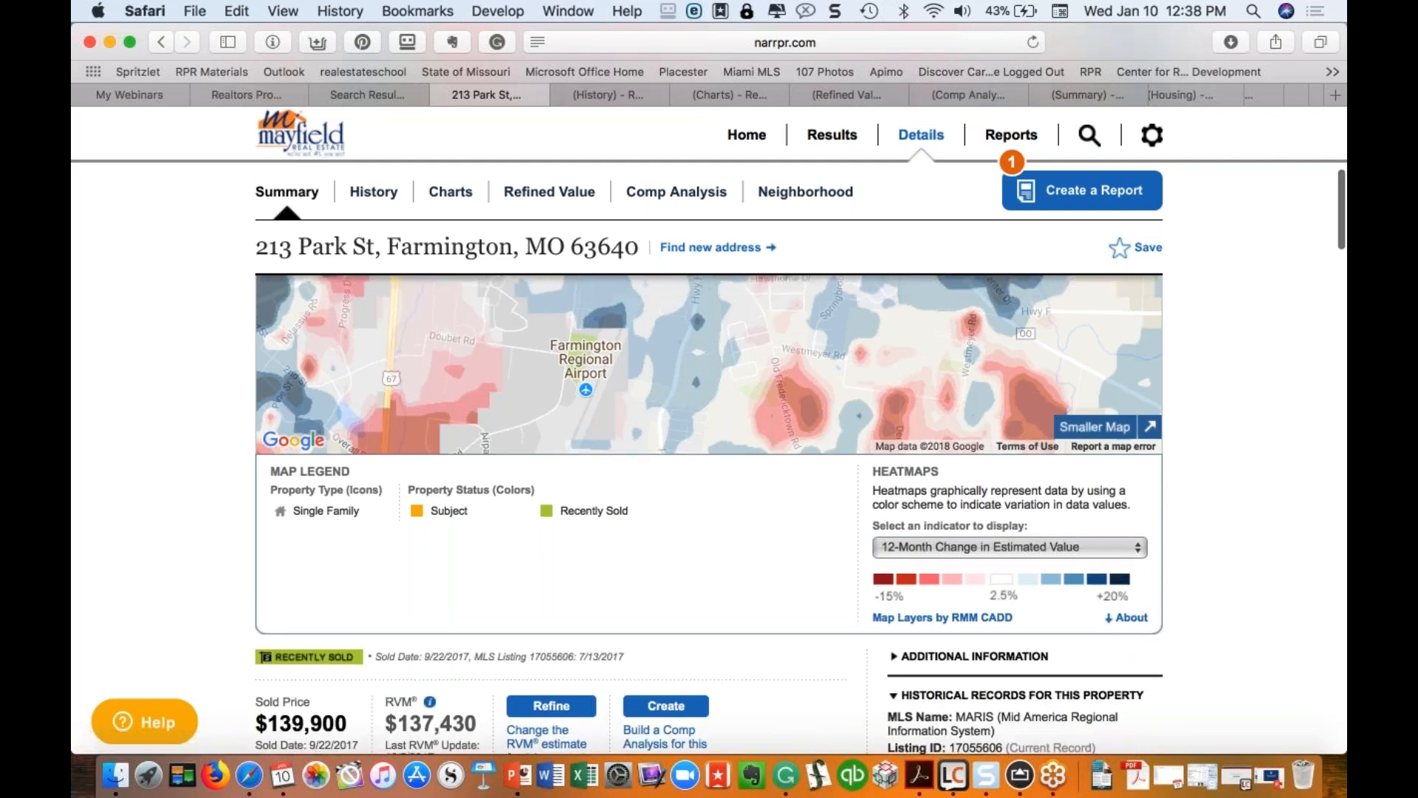
pyautogui.scroll(5, 710, 515)
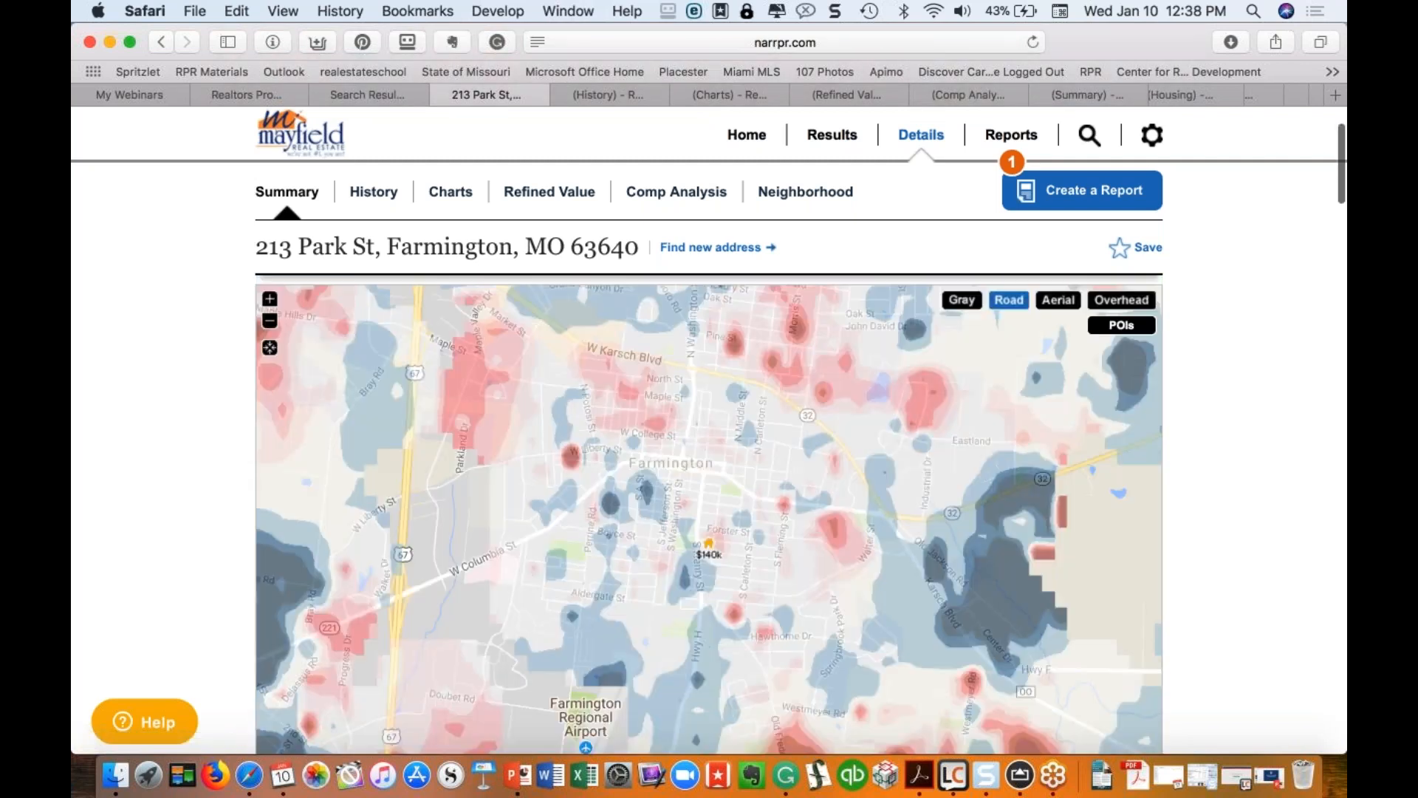
pyautogui.scroll(-5, 1086, 611)
pyautogui.click(1094, 633)
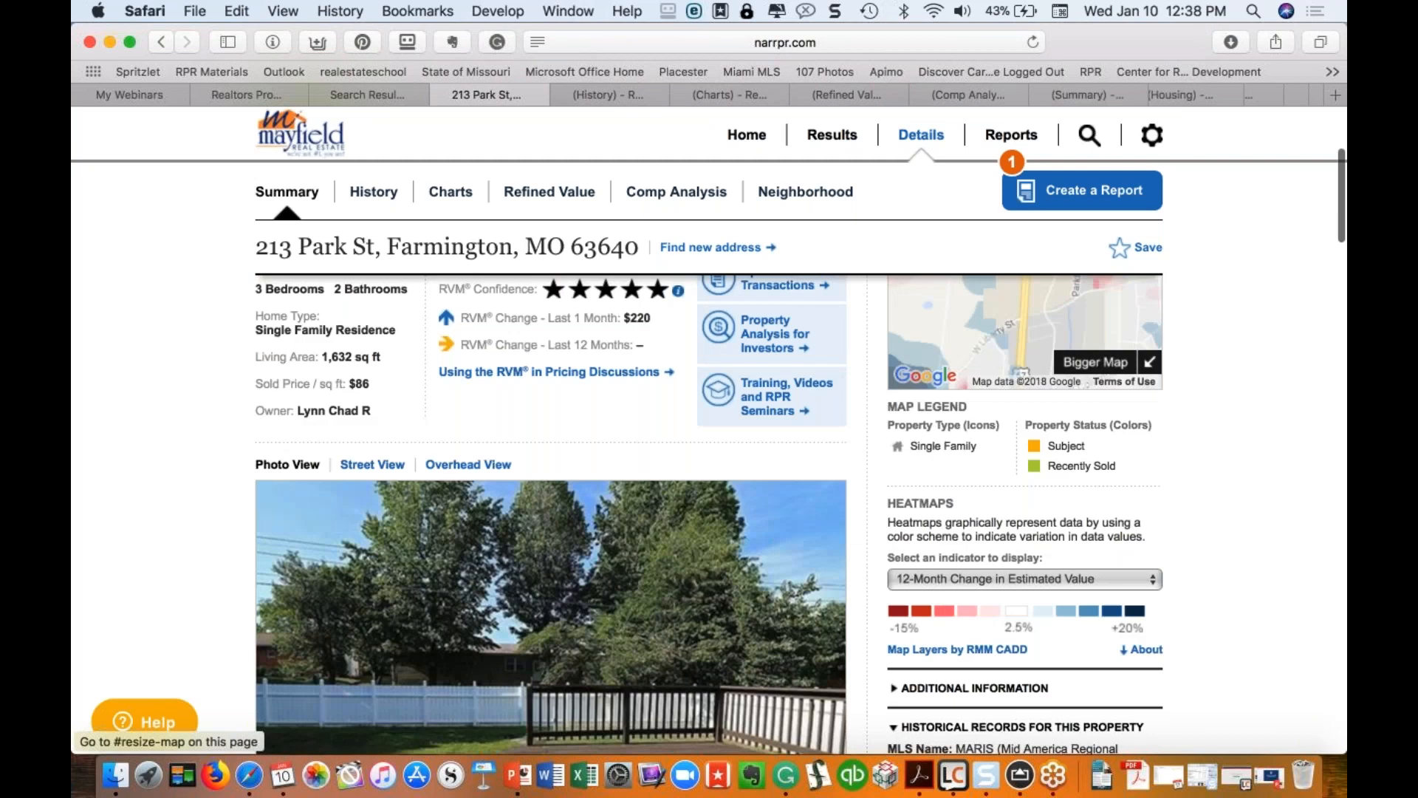
pyautogui.click(1080, 582)
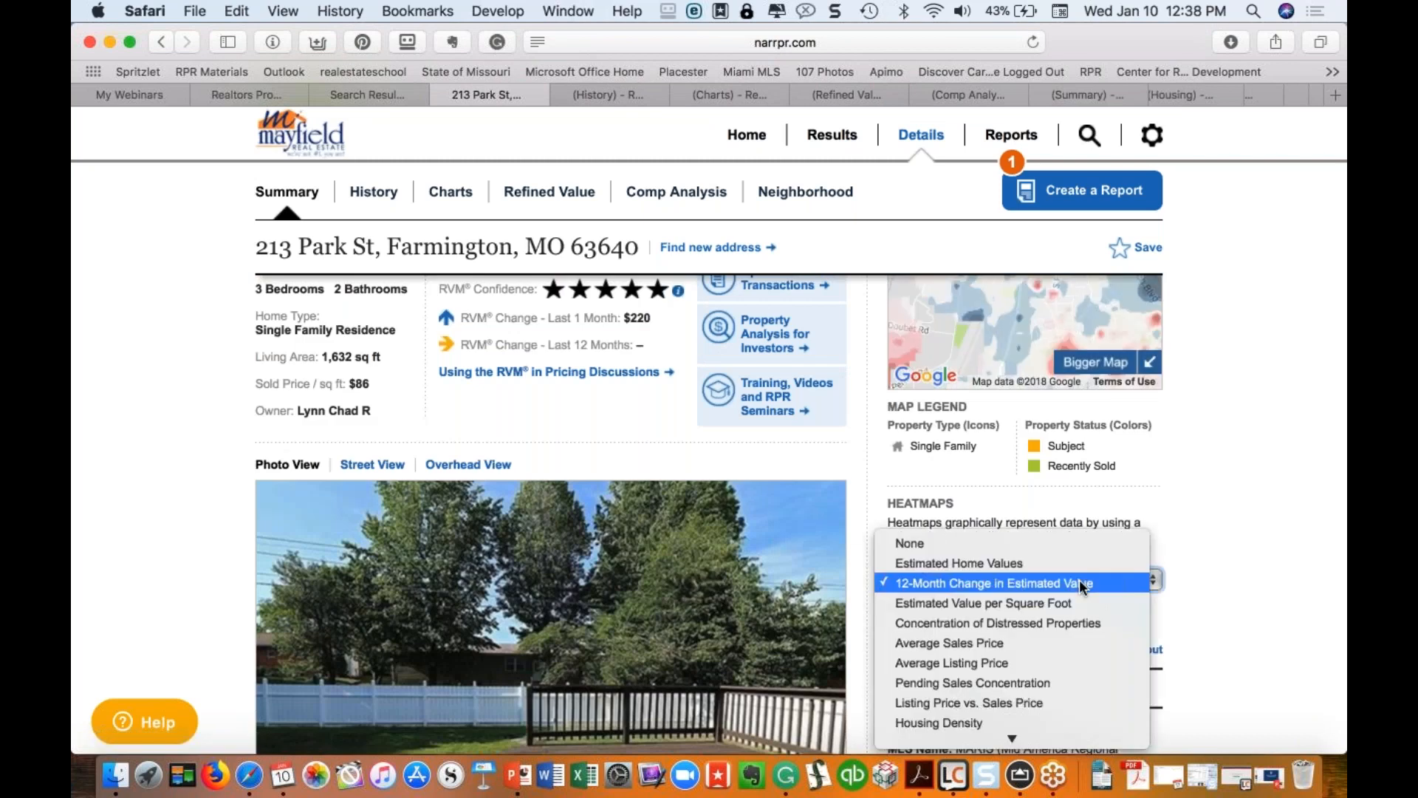
pyautogui.click(1004, 542)
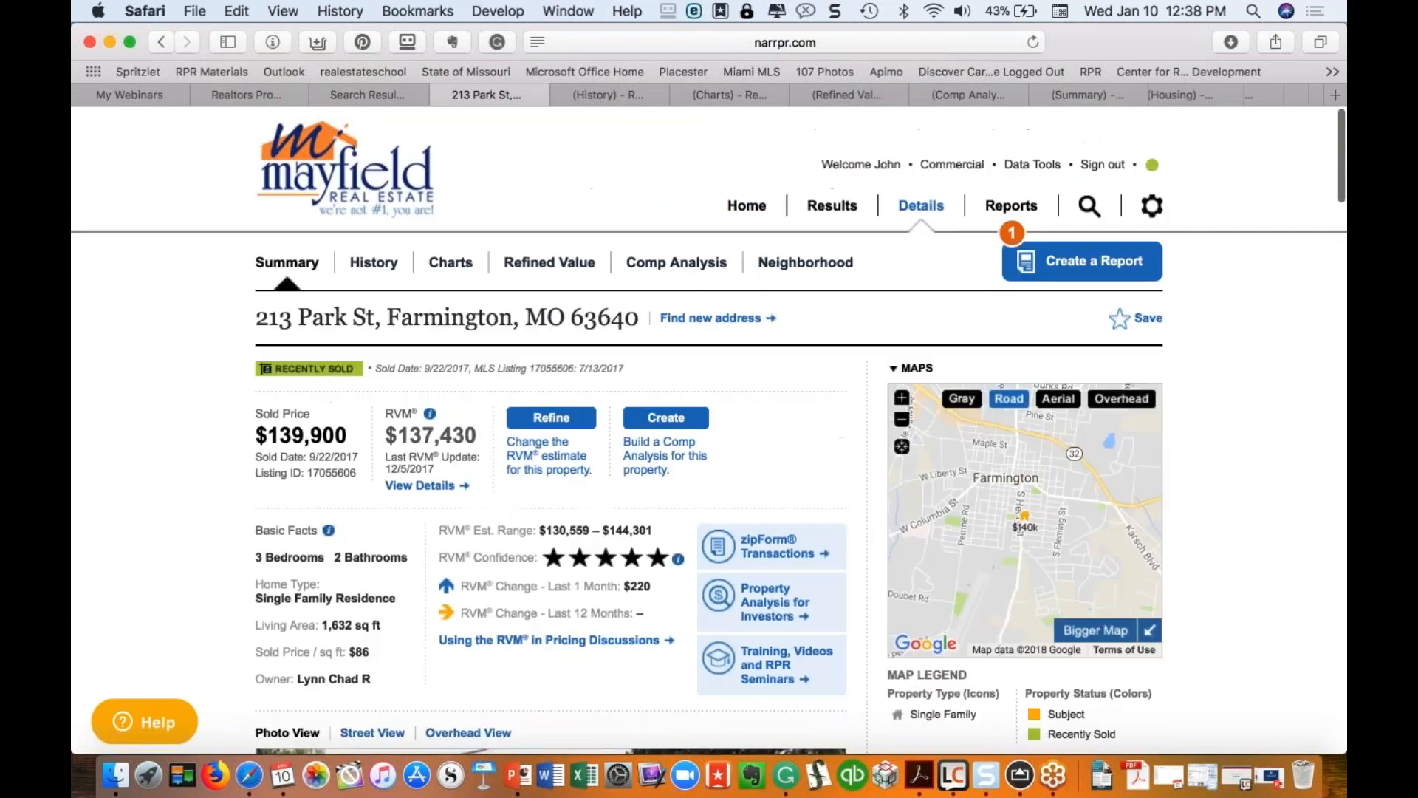
pyautogui.click(1096, 545)
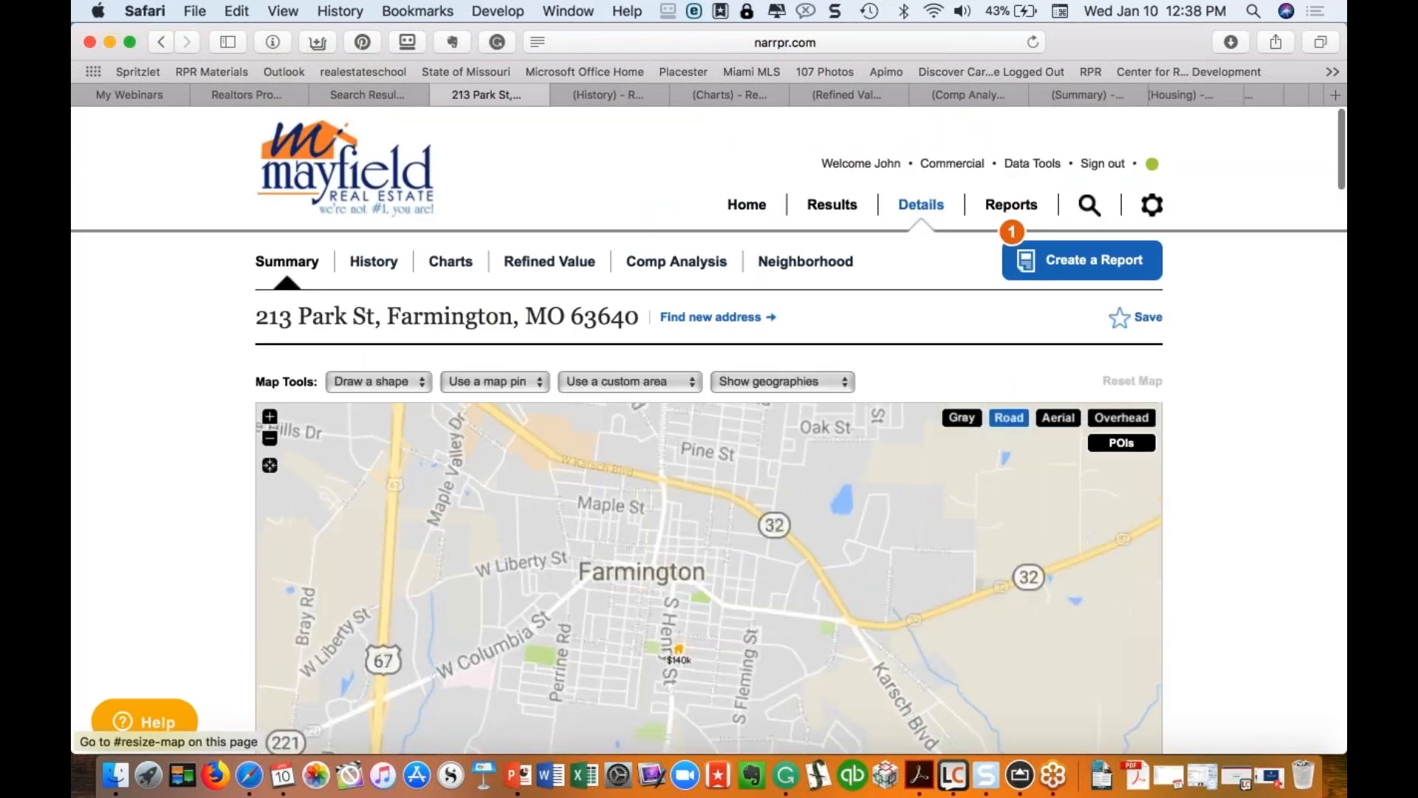
# Step: Browse the draw-shape and geography boundary options without applying any, zooming in on the property
pyautogui.click(410, 386)
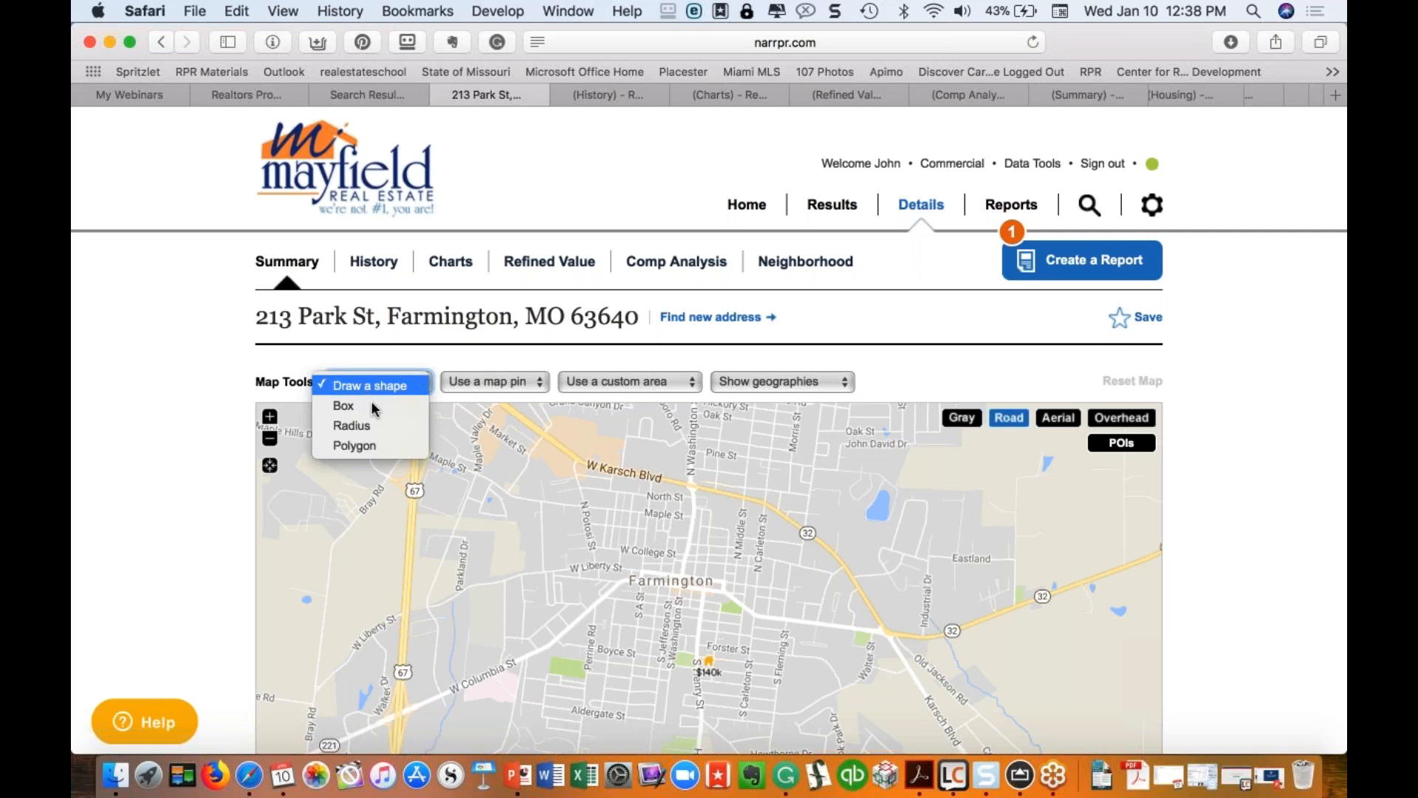
pyautogui.click(495, 383)
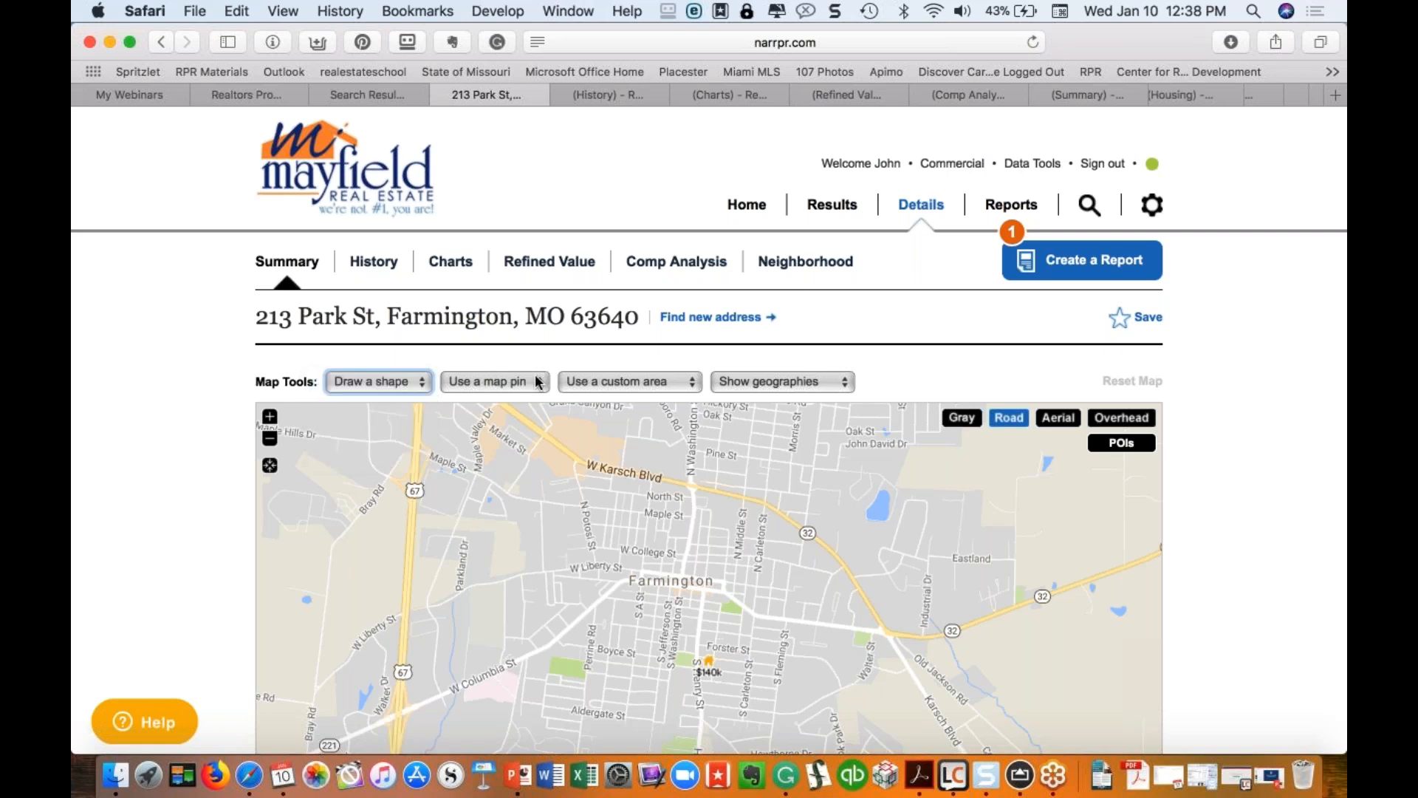
pyautogui.click(788, 381)
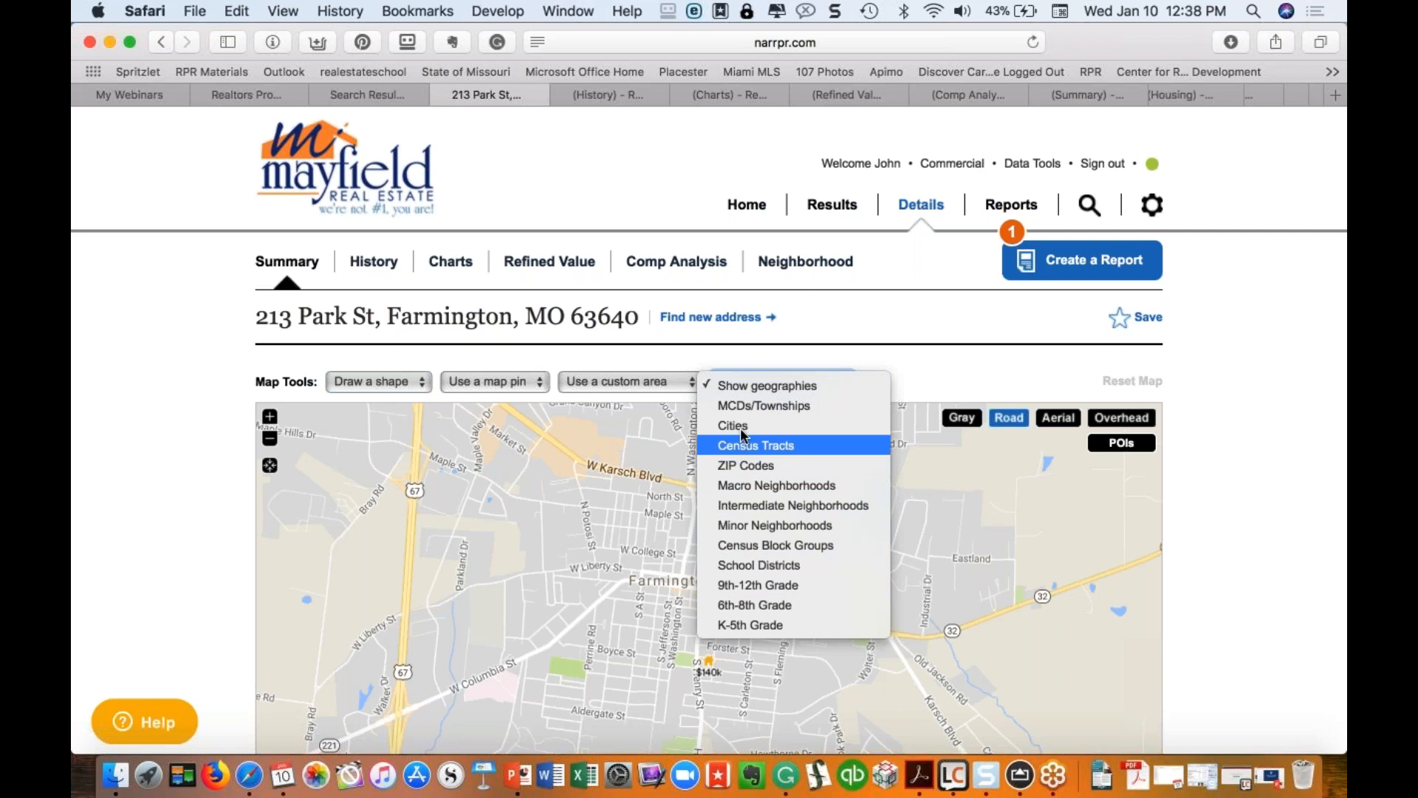
pyautogui.click(268, 418)
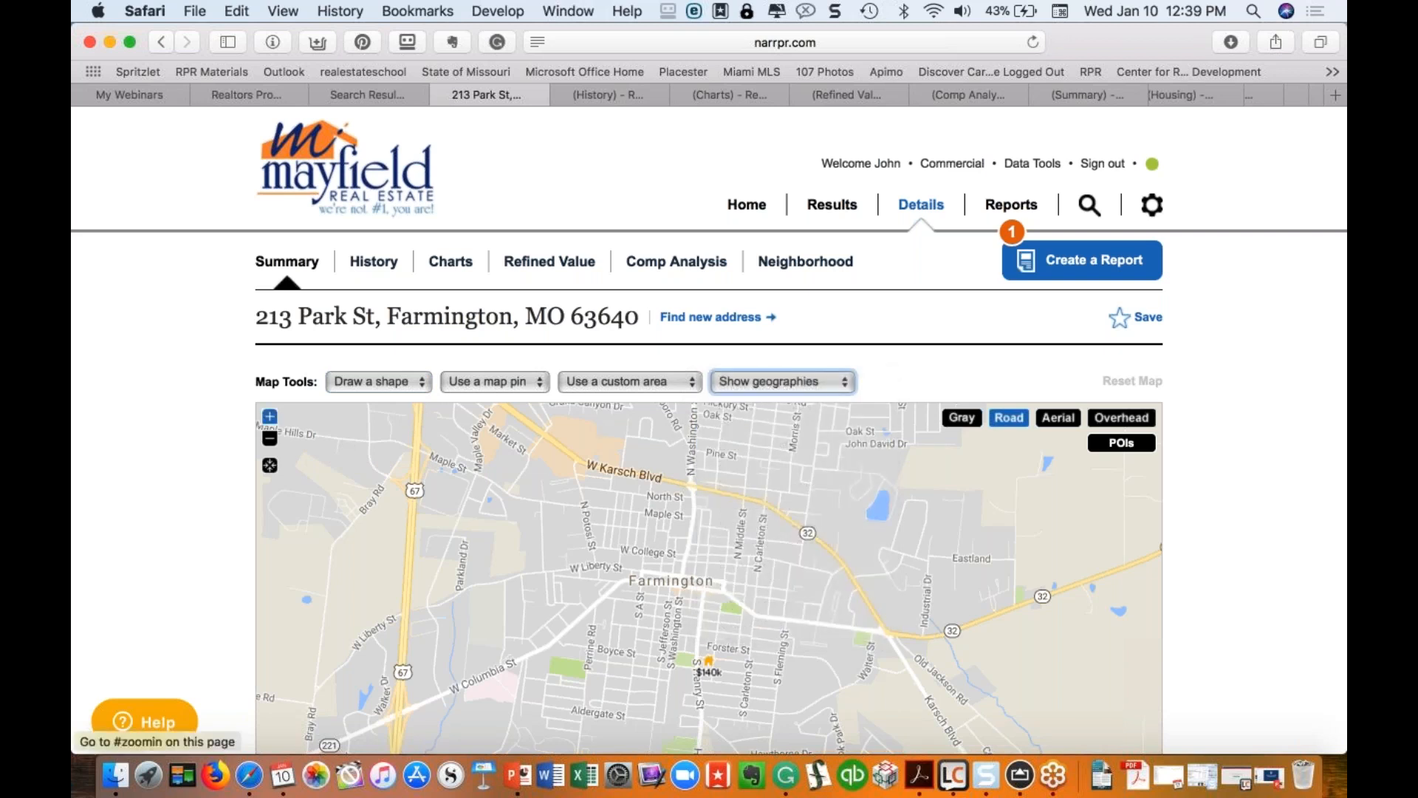
pyautogui.click(270, 416)
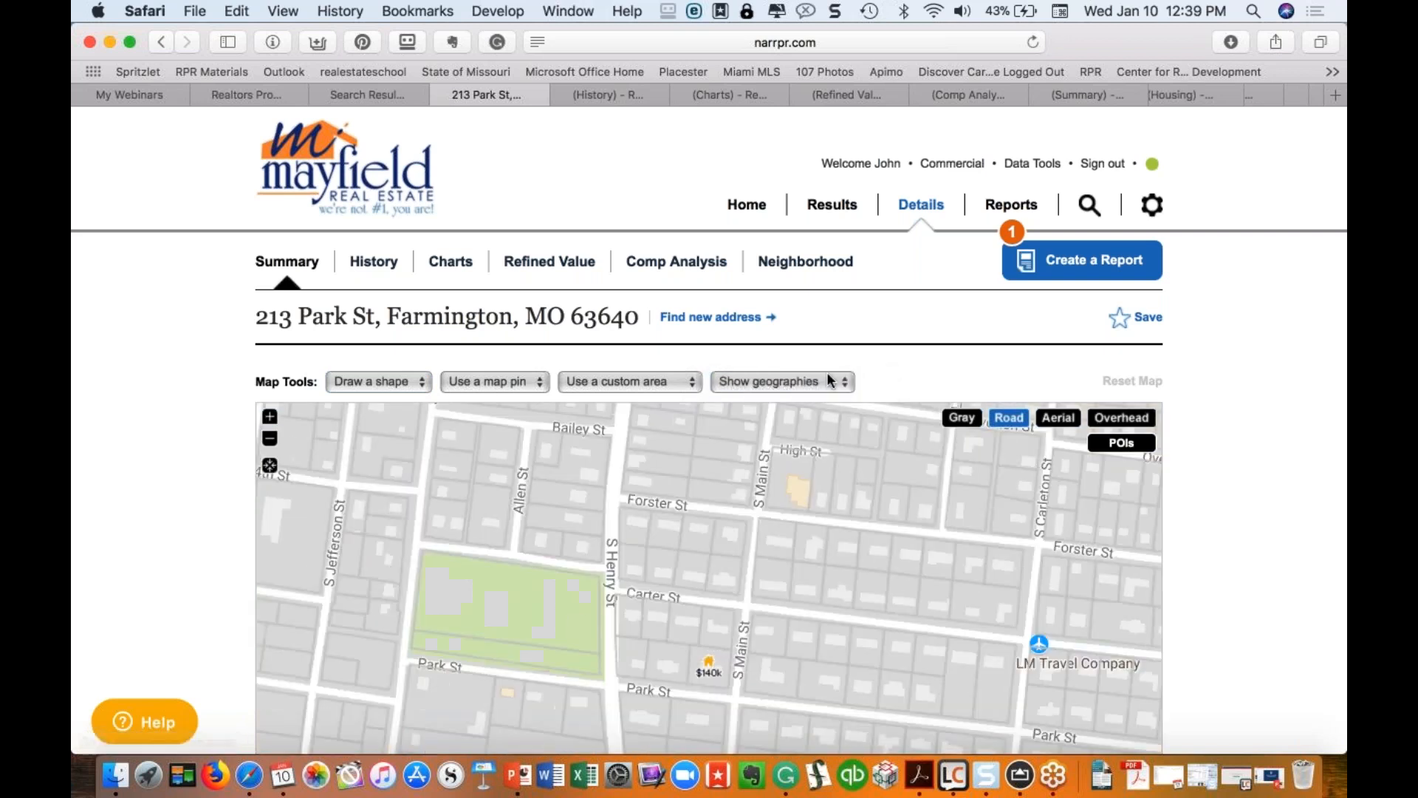
# Step: Recheck geography layers at street level, zoom back out, and open the map pin search options
pyautogui.click(828, 380)
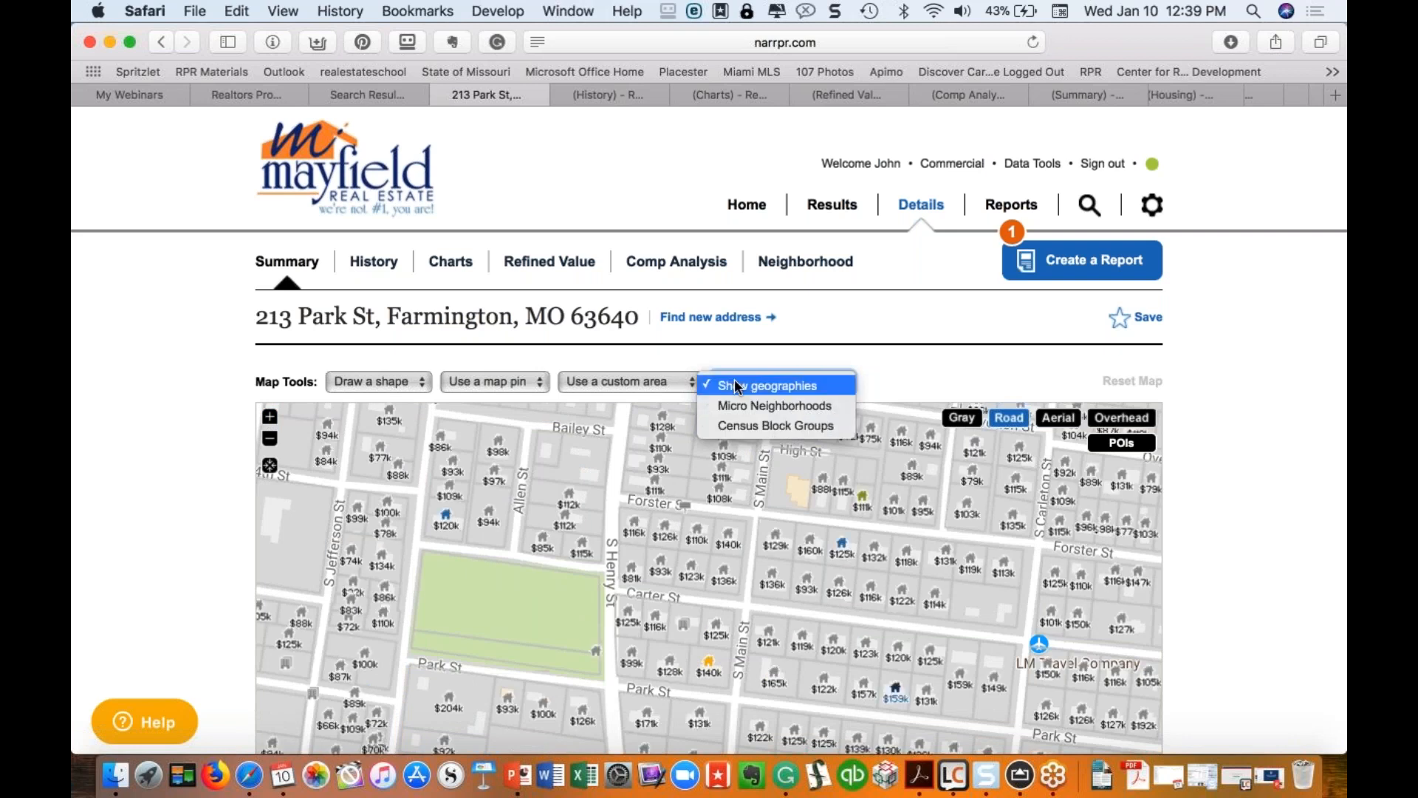
pyautogui.click(271, 441)
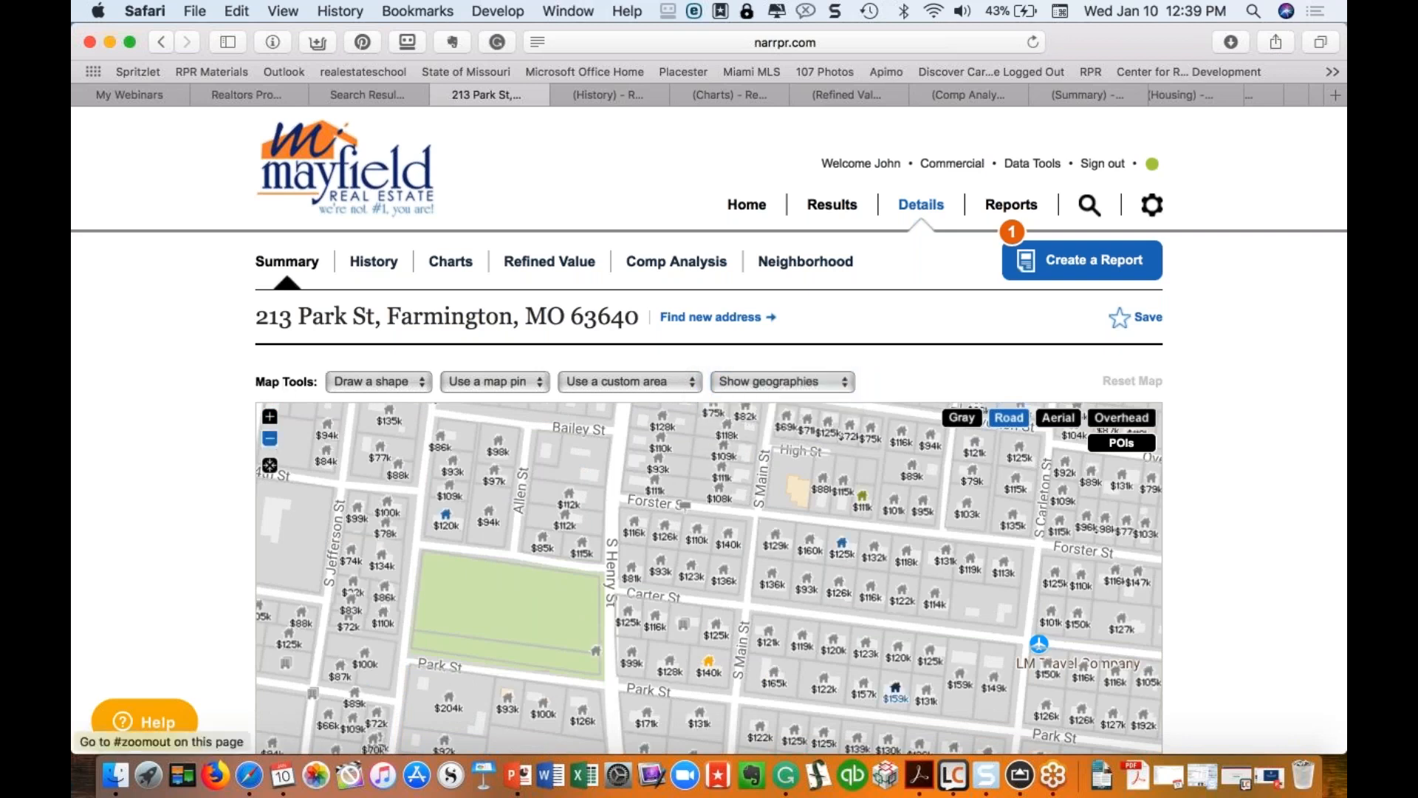
pyautogui.click(271, 439)
pyautogui.click(844, 382)
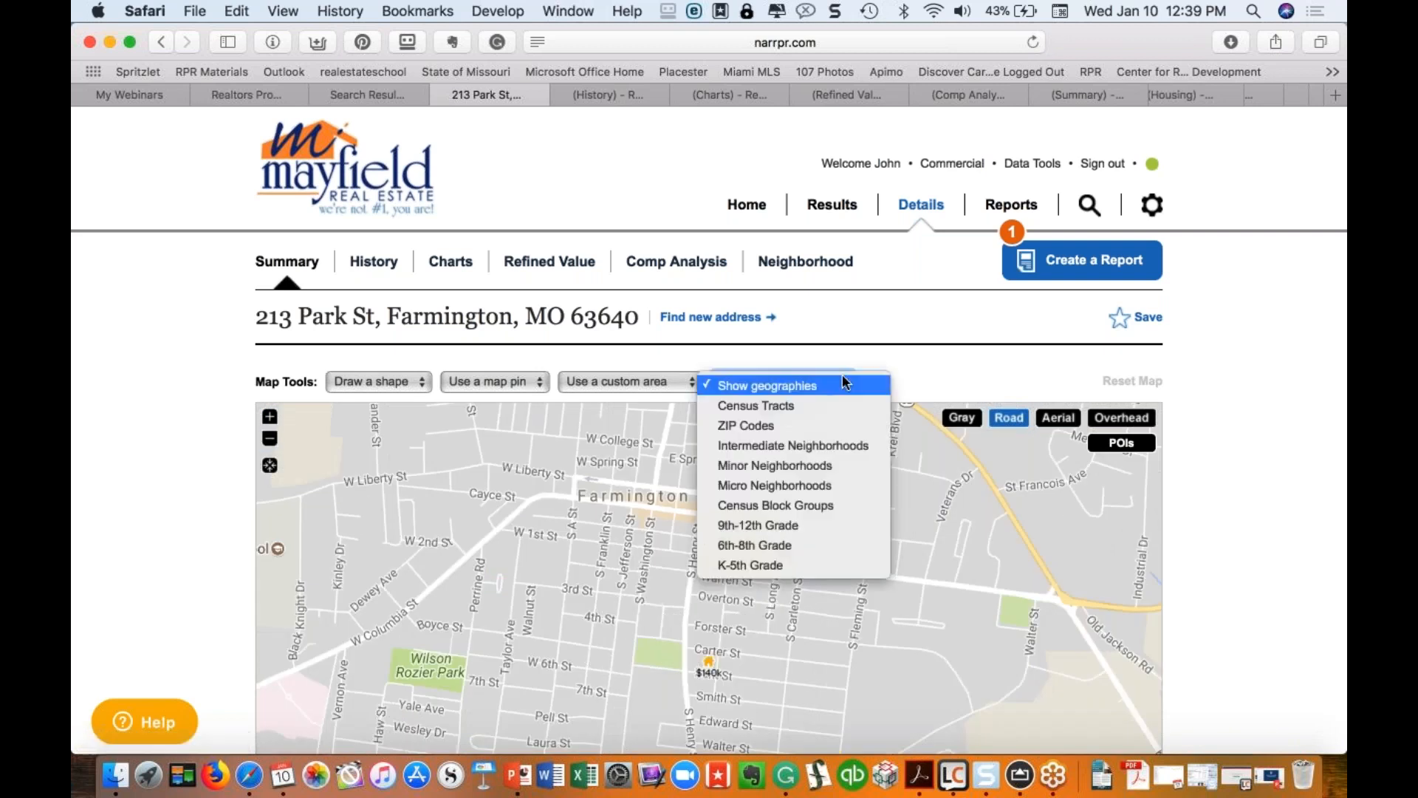
pyautogui.click(691, 349)
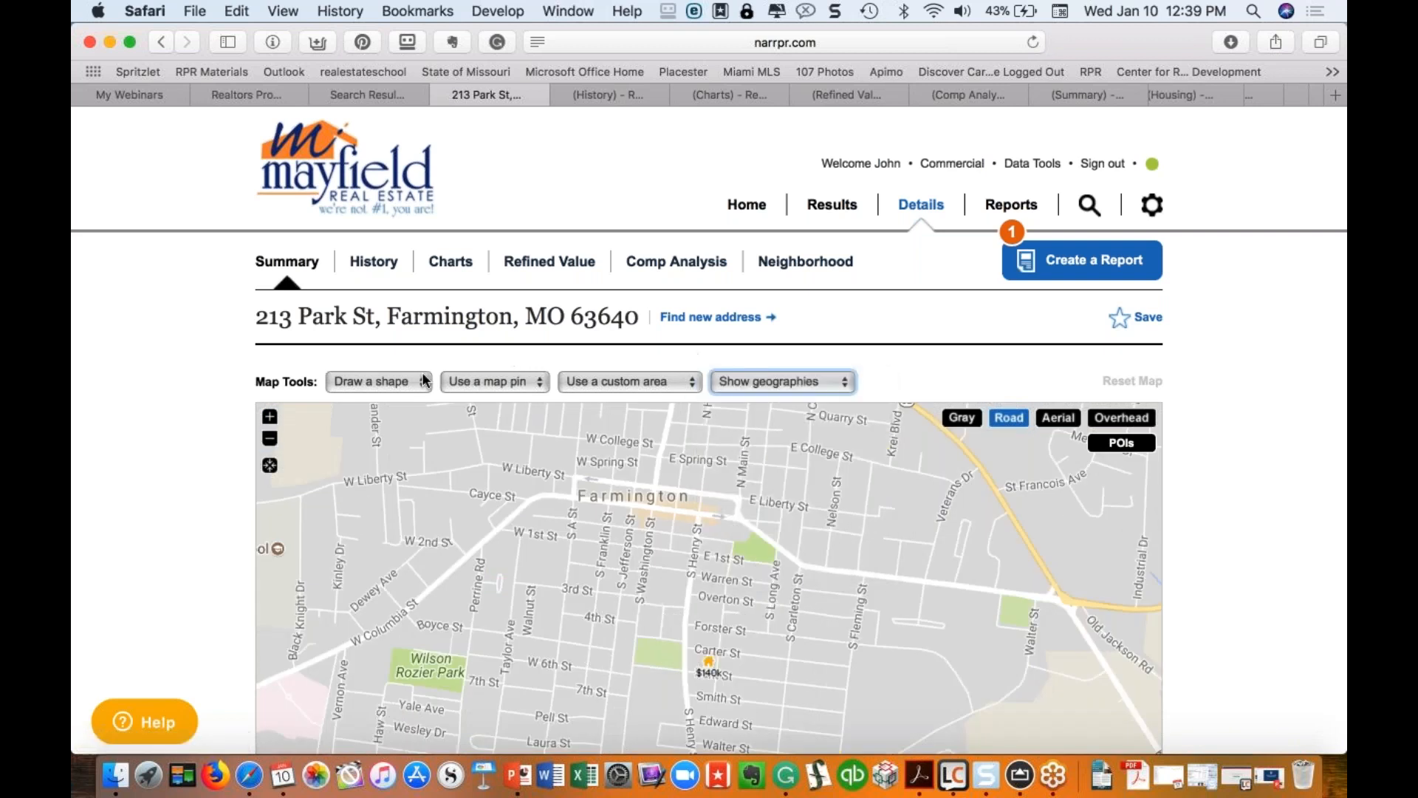
pyautogui.click(521, 384)
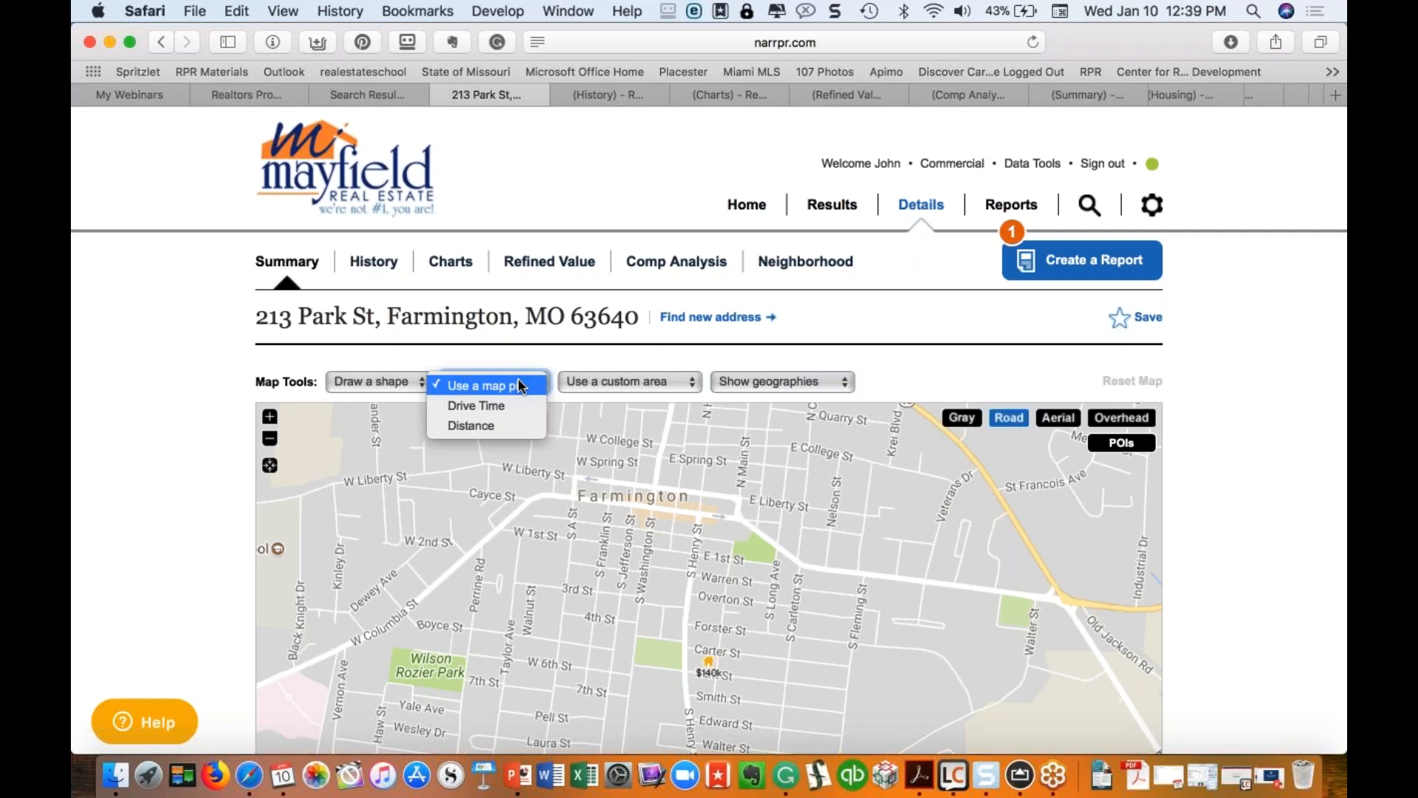
pyautogui.click(473, 405)
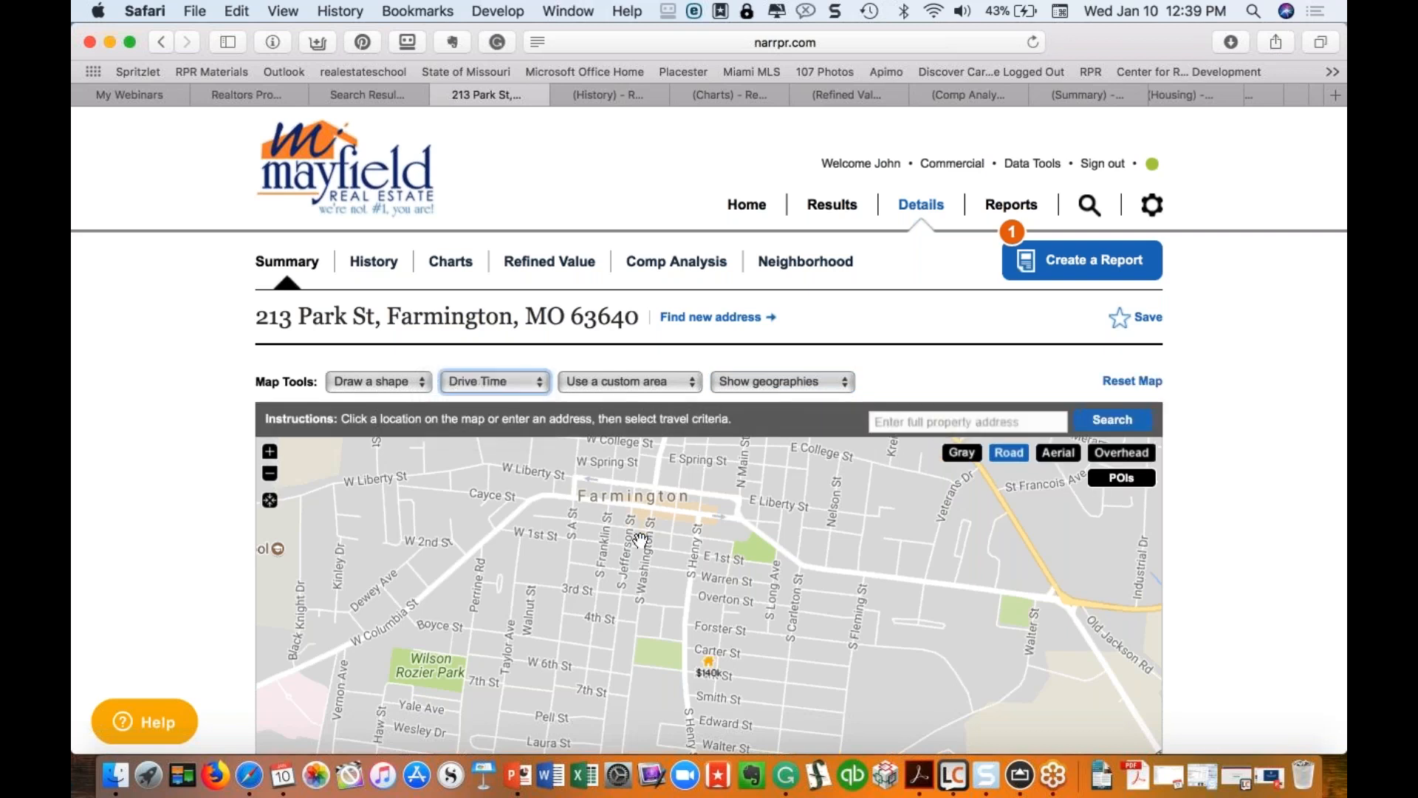
pyautogui.click(640, 540)
pyautogui.click(902, 482)
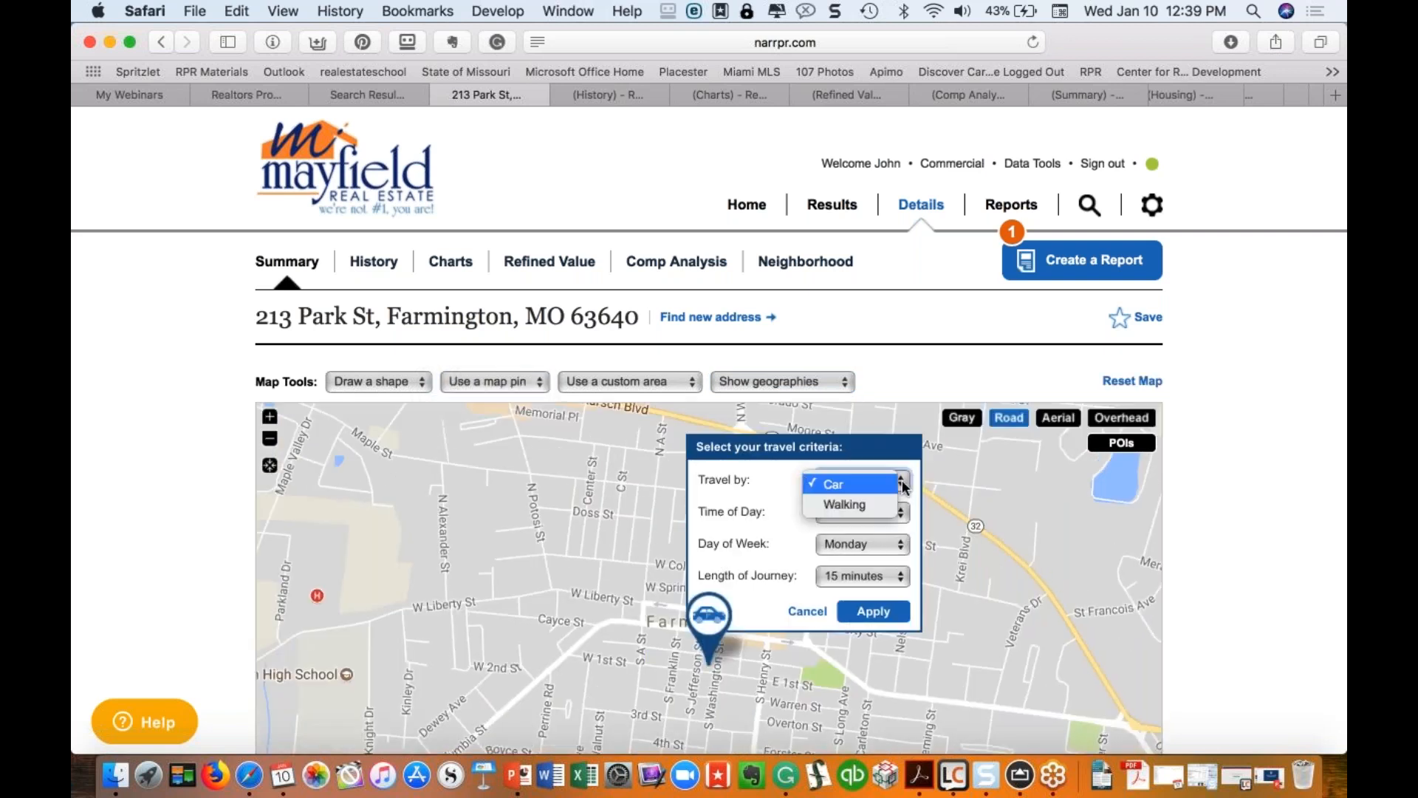
pyautogui.click(845, 482)
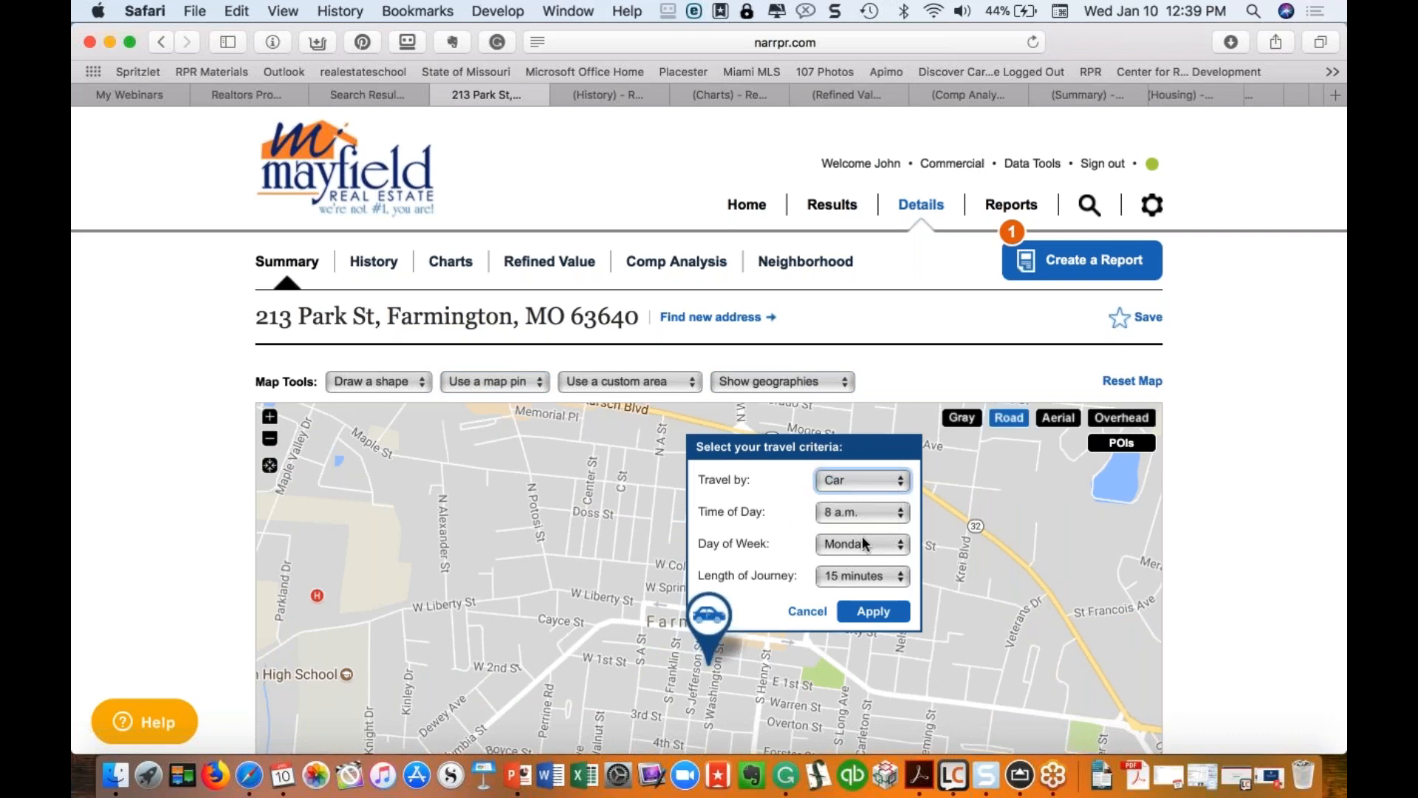
pyautogui.click(861, 556)
pyautogui.click(869, 556)
pyautogui.click(892, 577)
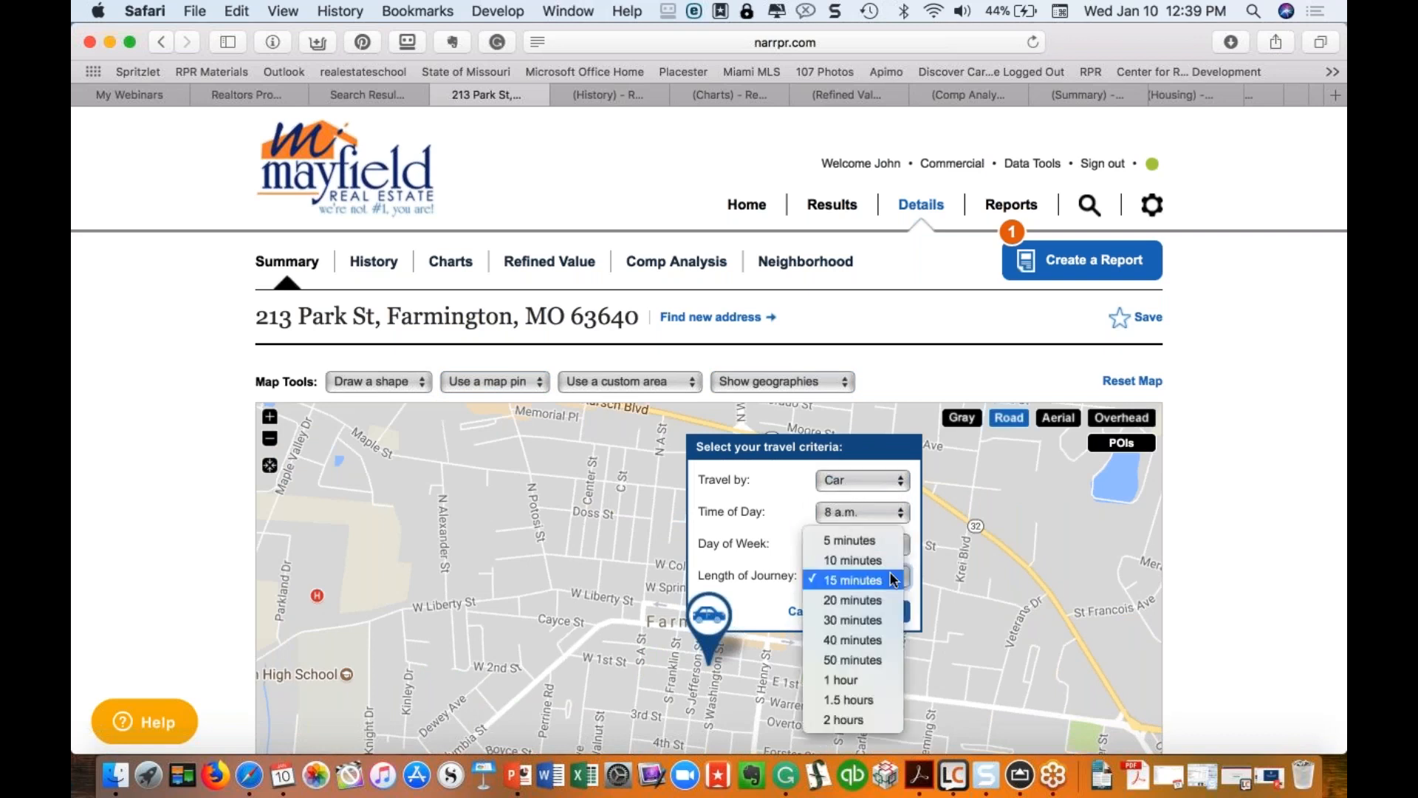
pyautogui.click(892, 579)
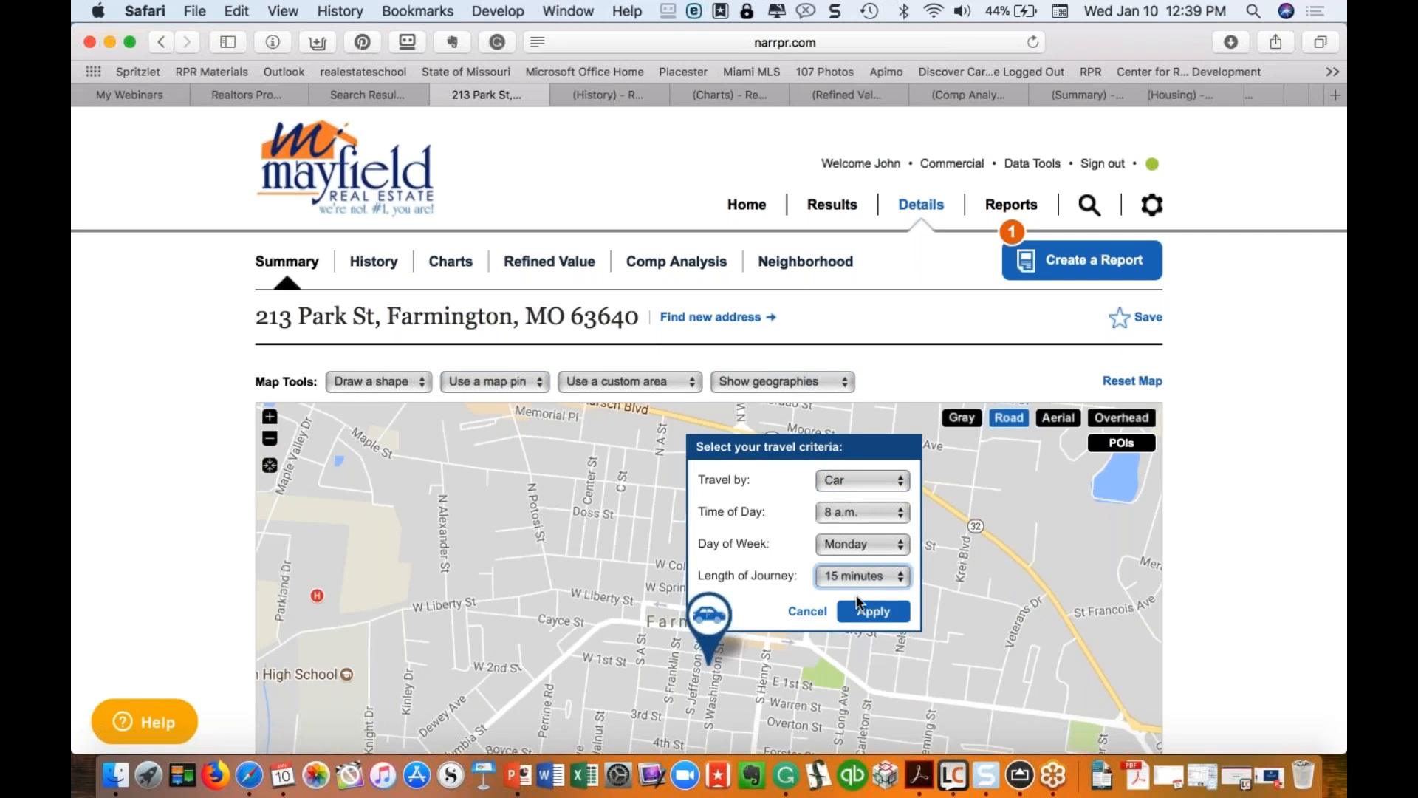
pyautogui.click(813, 613)
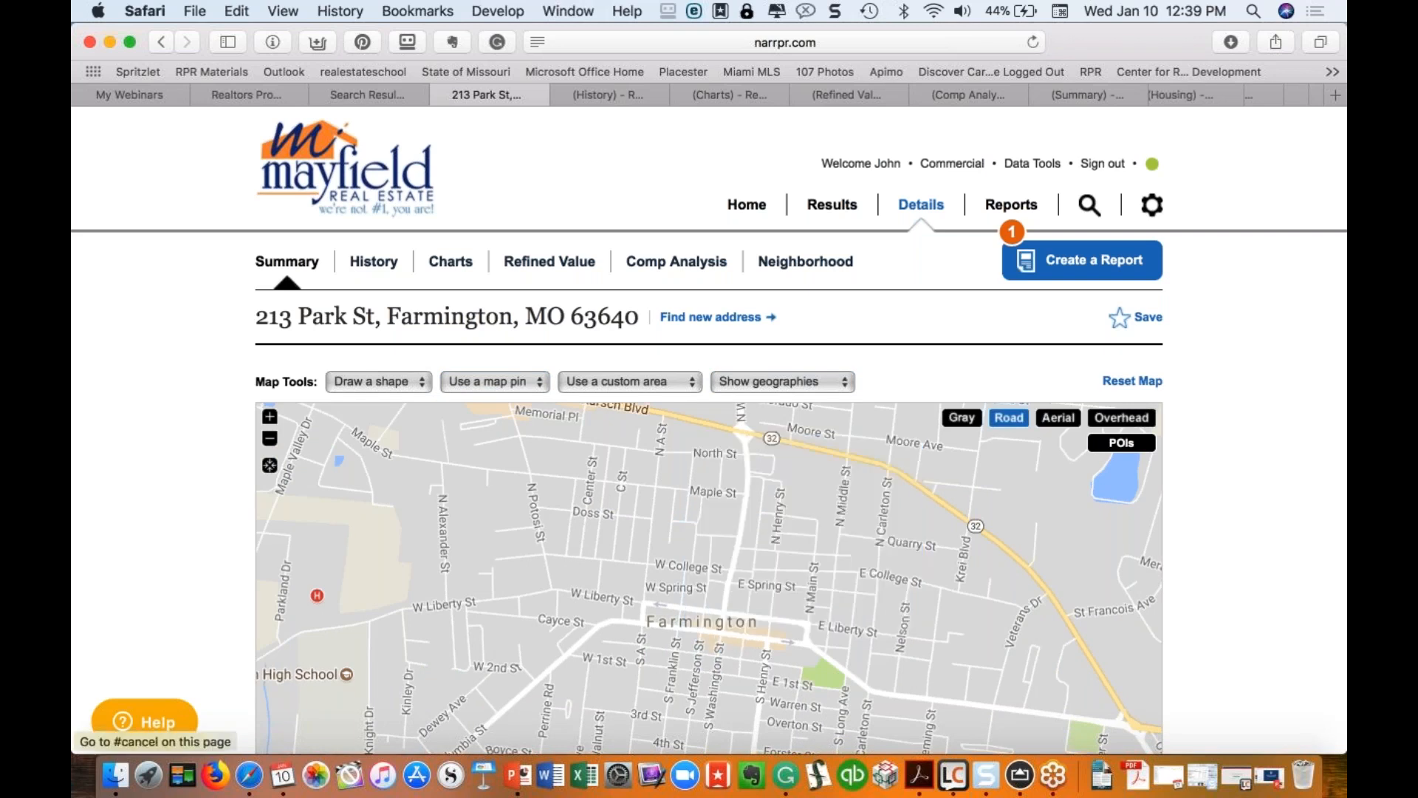
pyautogui.click(673, 383)
pyautogui.click(673, 386)
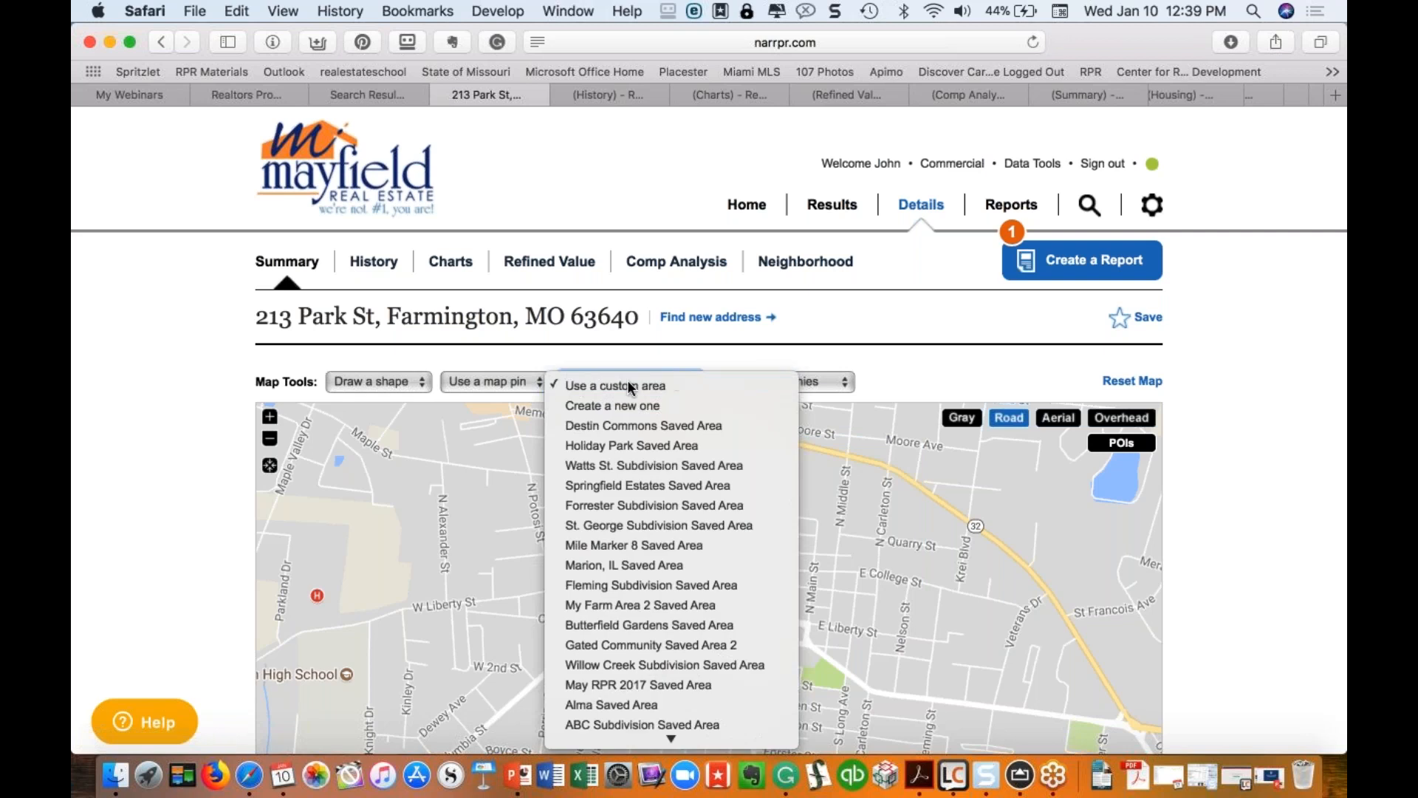
pyautogui.click(529, 383)
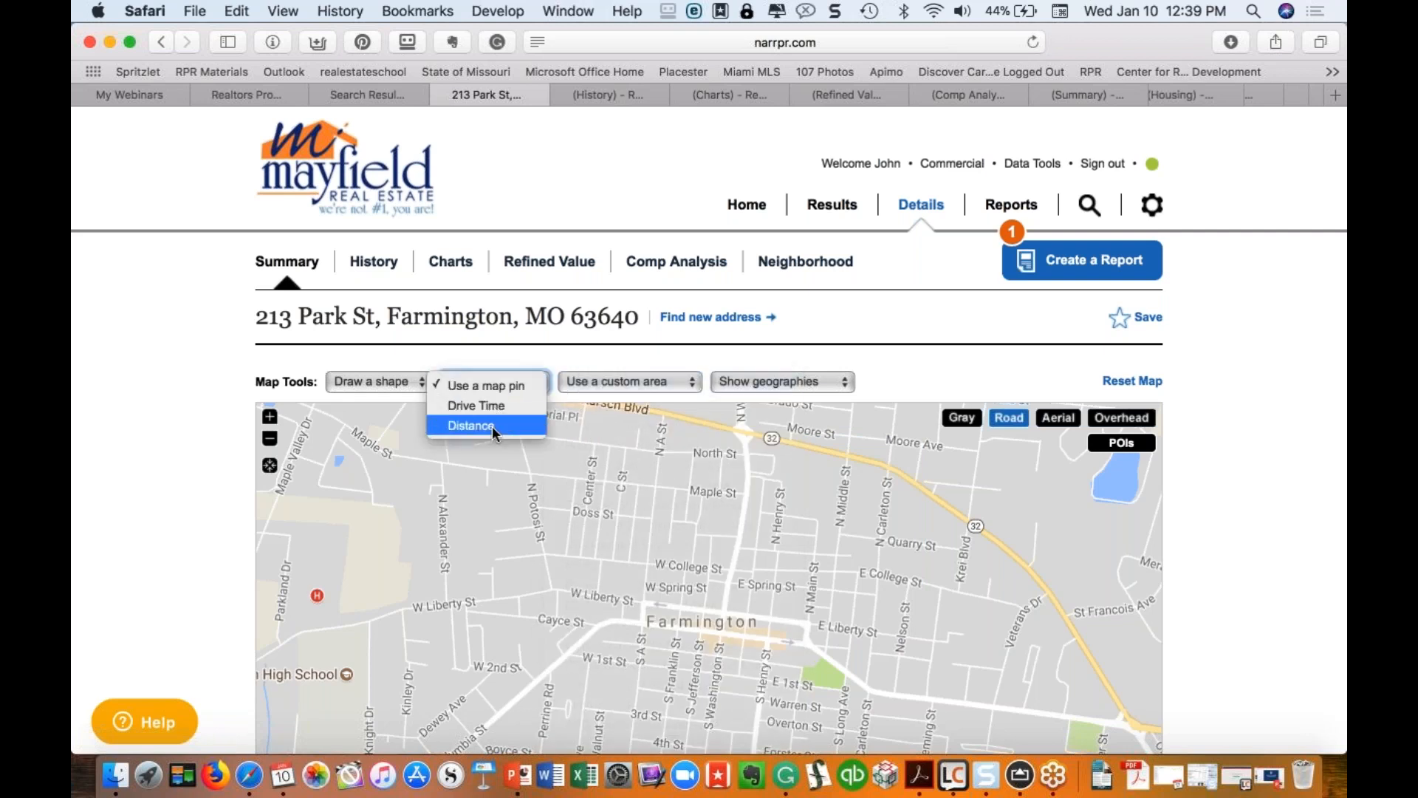
pyautogui.click(487, 427)
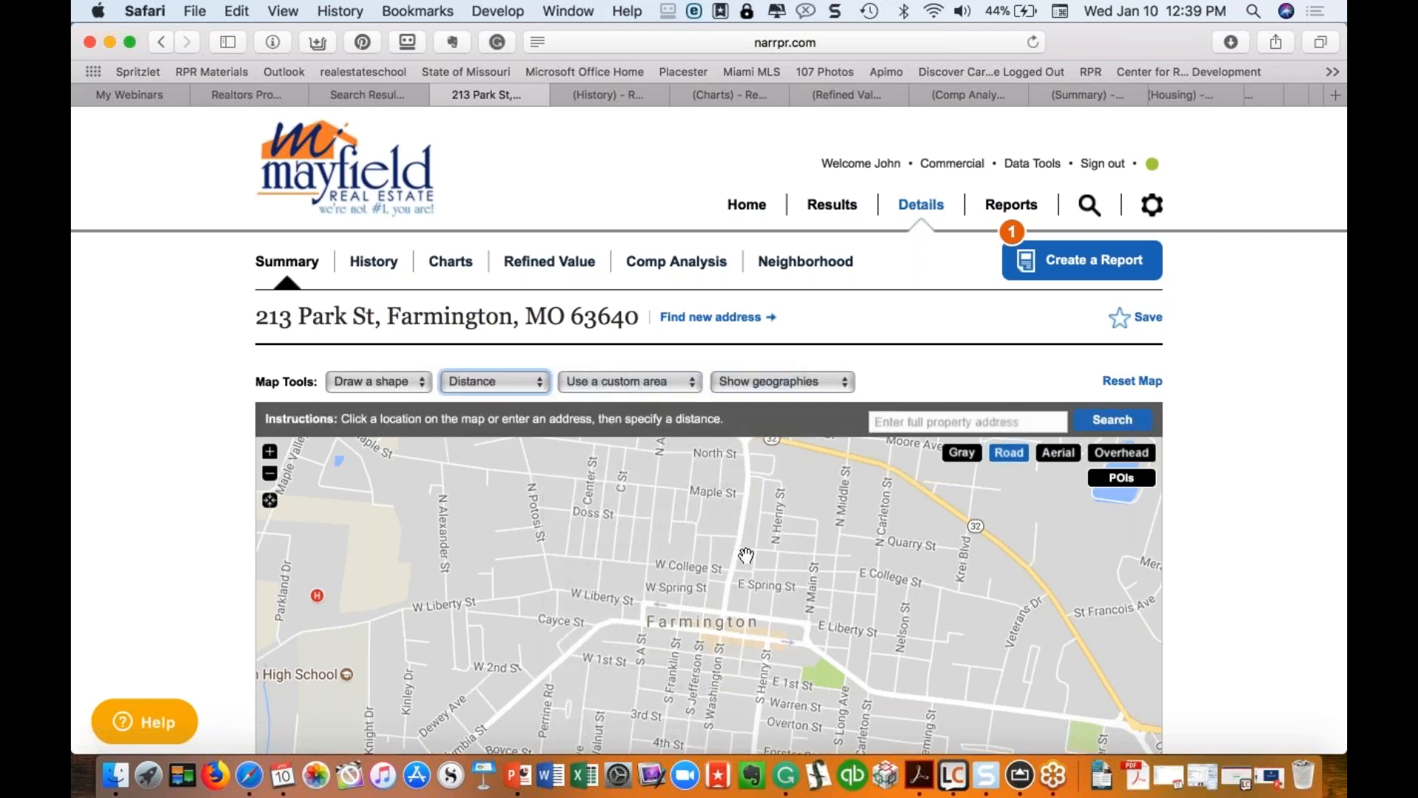
pyautogui.click(744, 562)
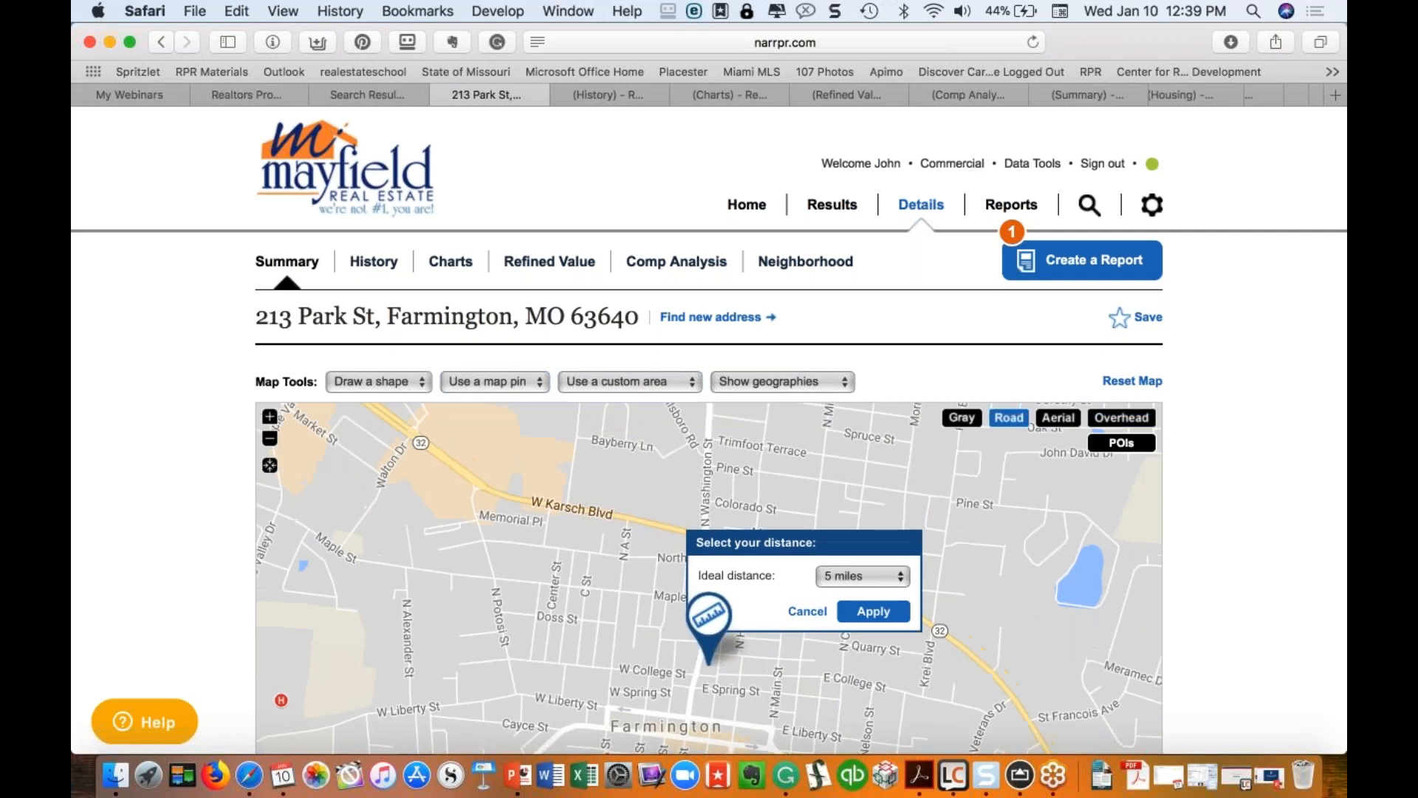
pyautogui.click(872, 612)
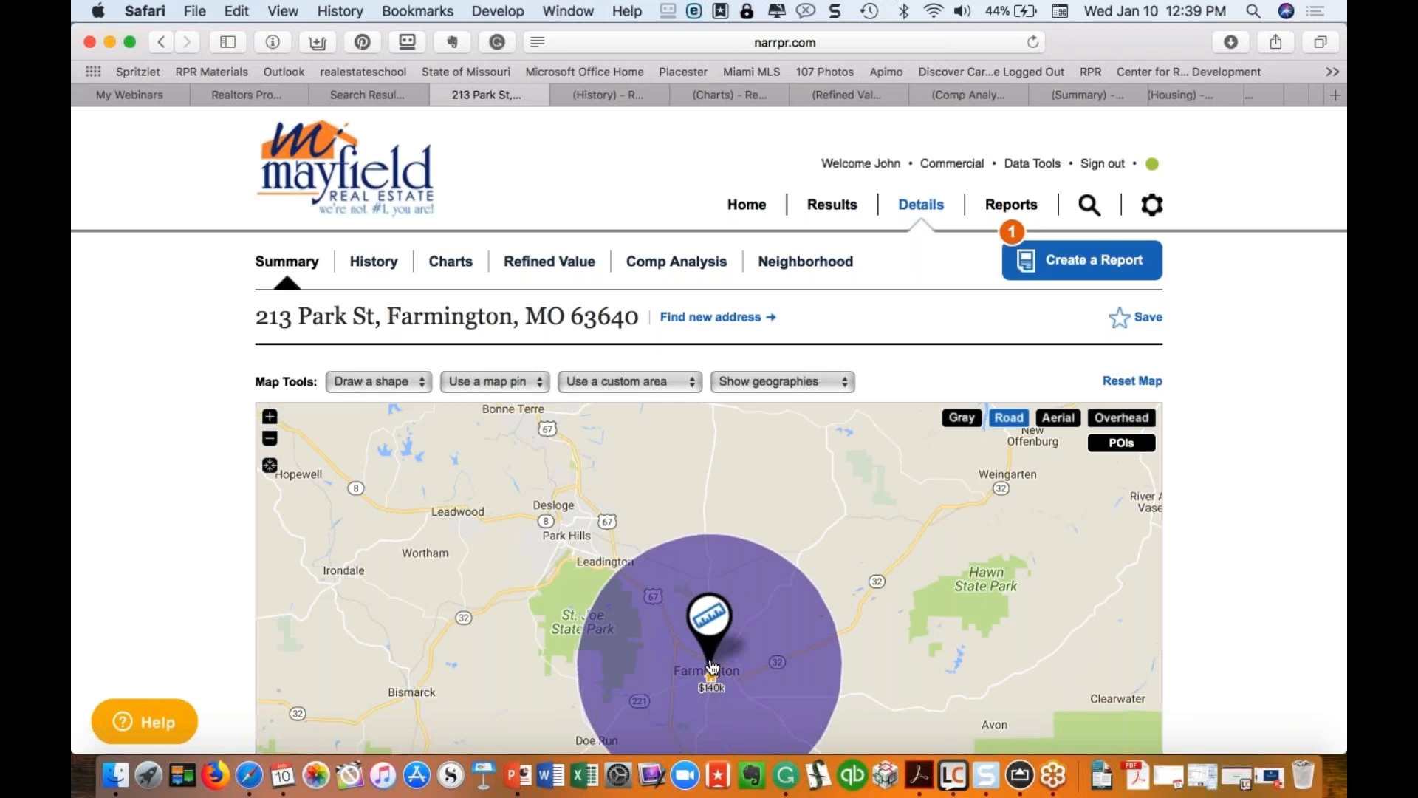
pyautogui.click(536, 384)
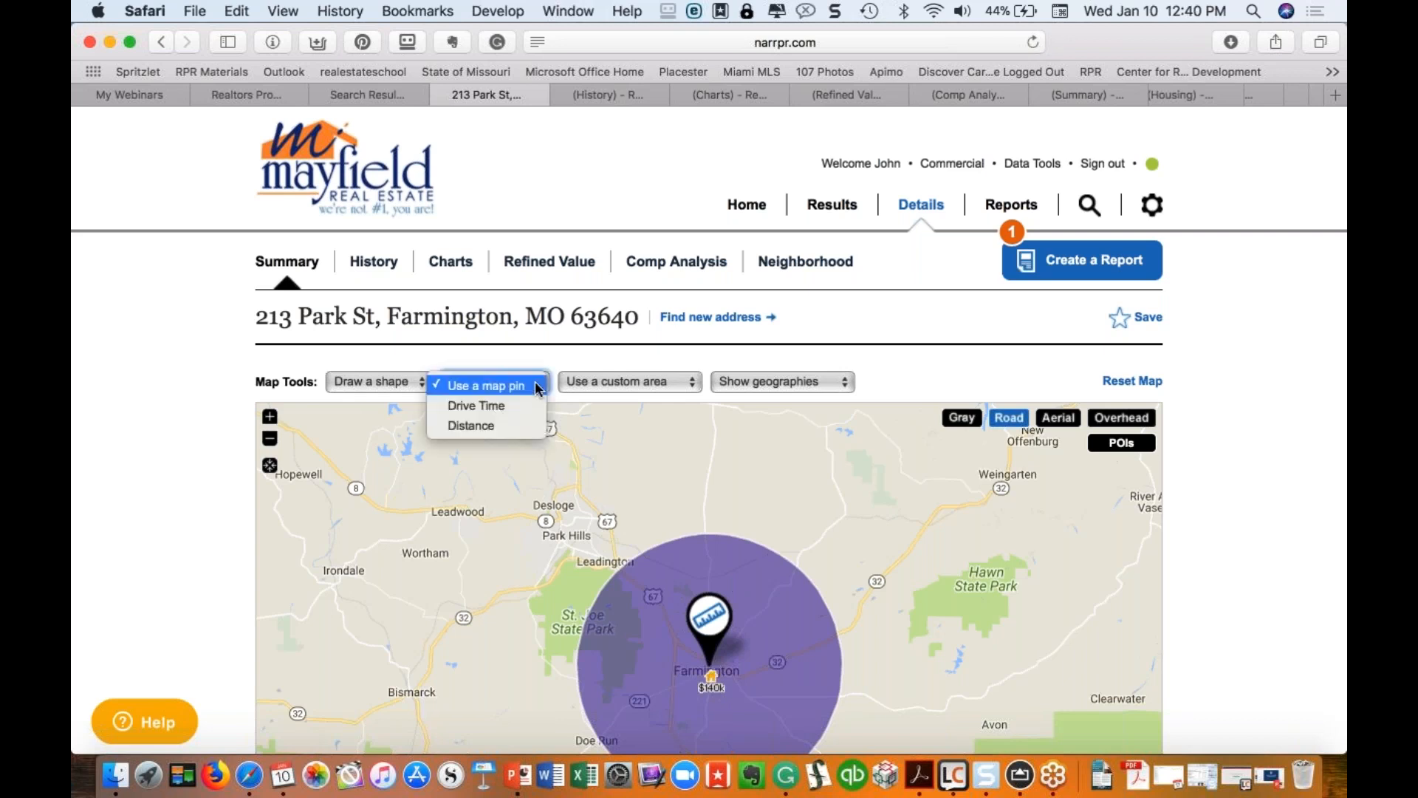
pyautogui.click(505, 385)
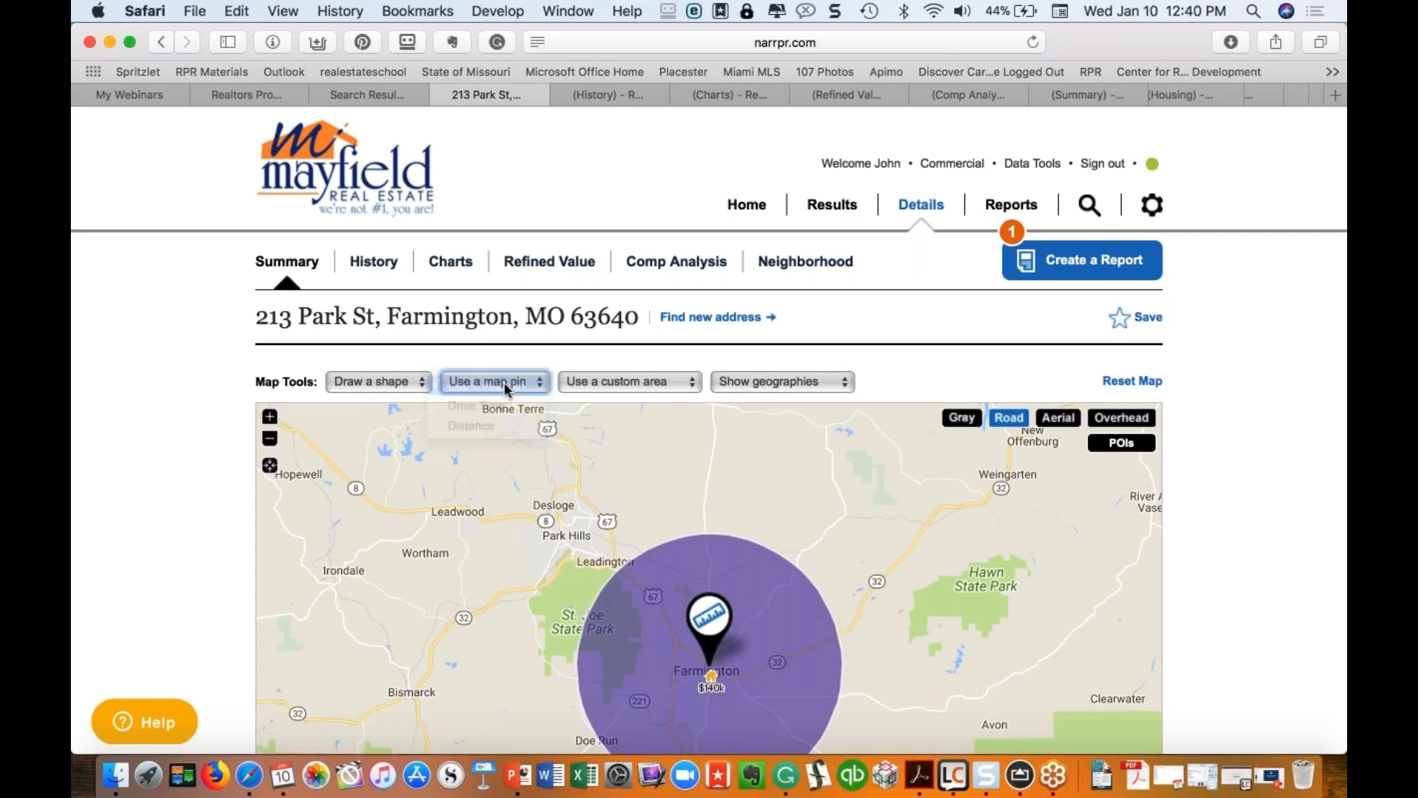
pyautogui.click(1132, 381)
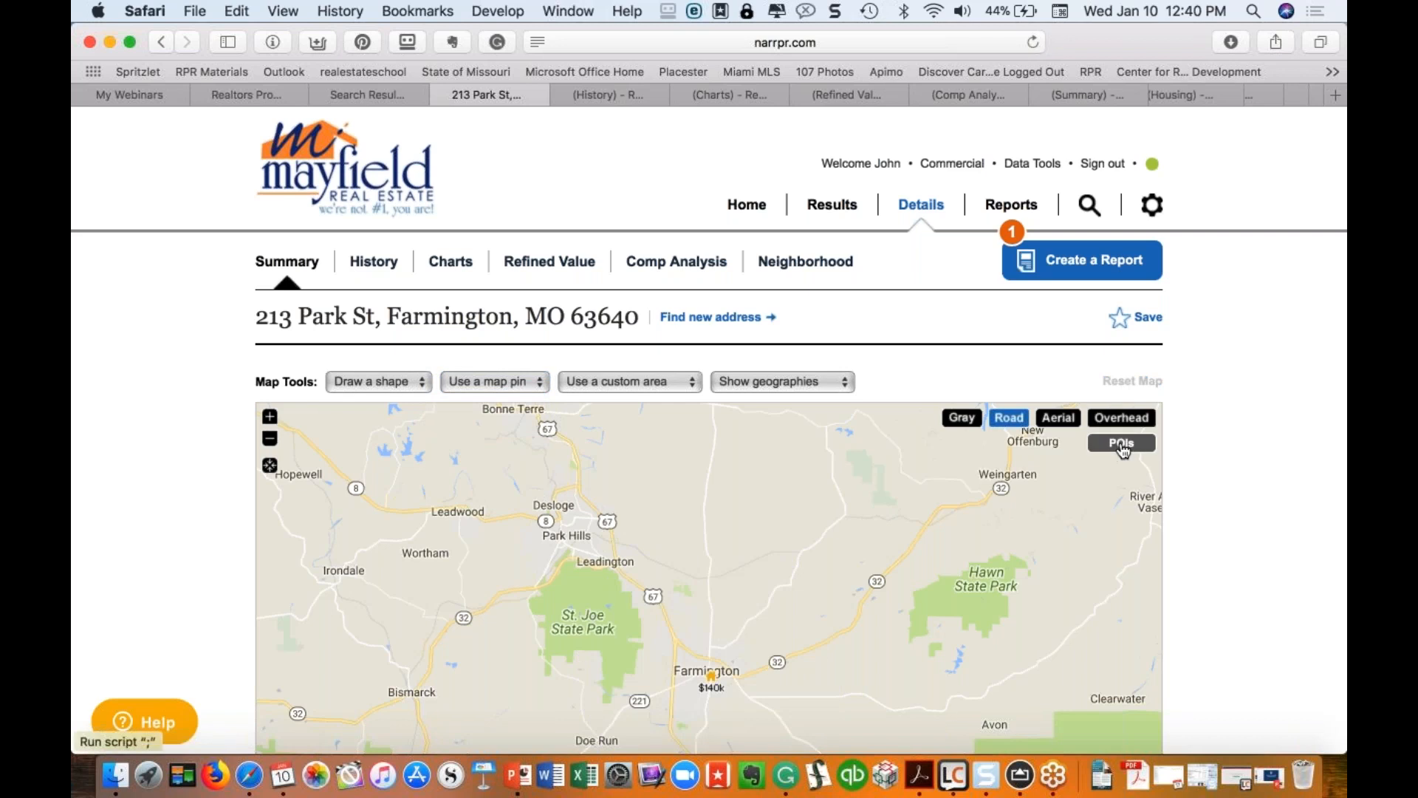
# Step: Open and close the points-of-interest list without applying any category
pyautogui.click(1121, 446)
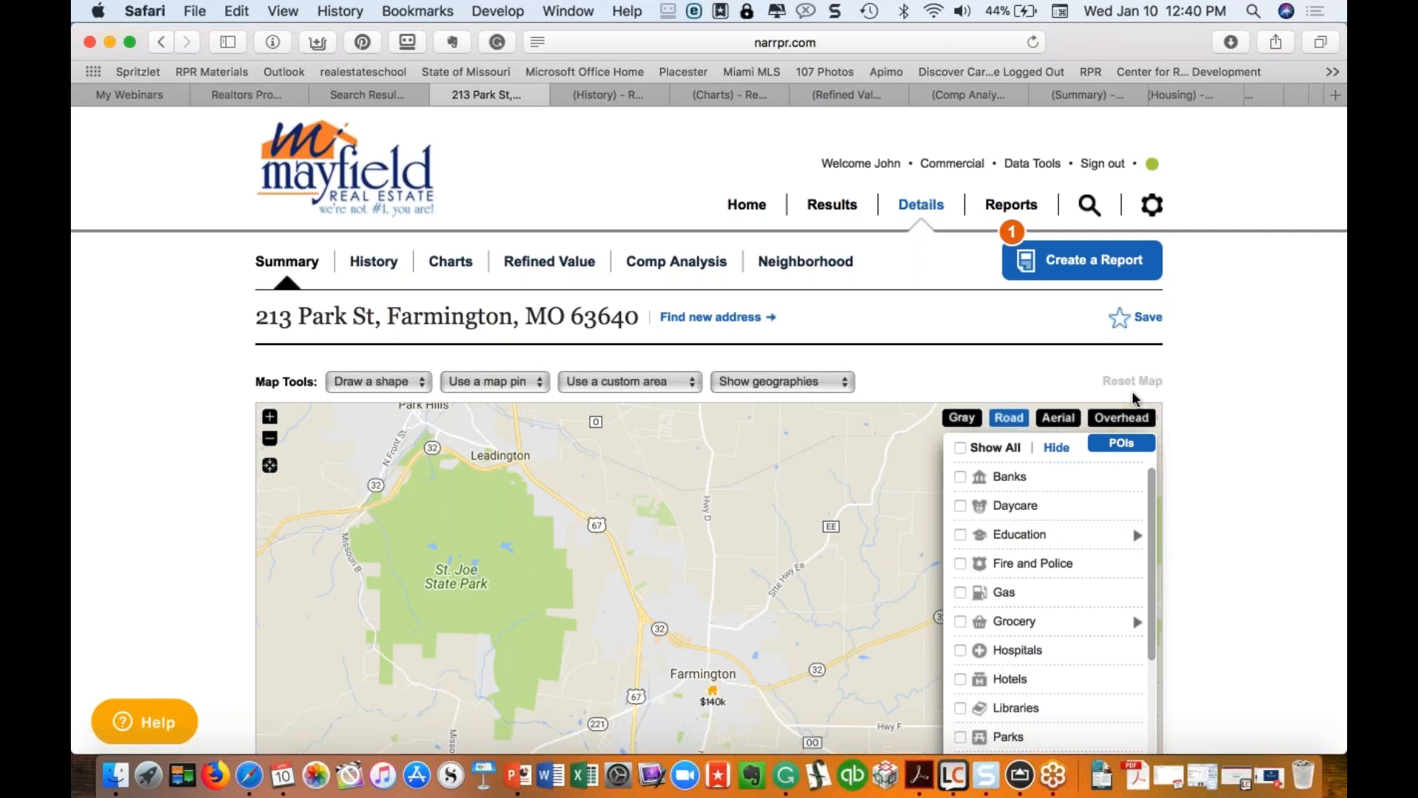
pyautogui.click(1057, 448)
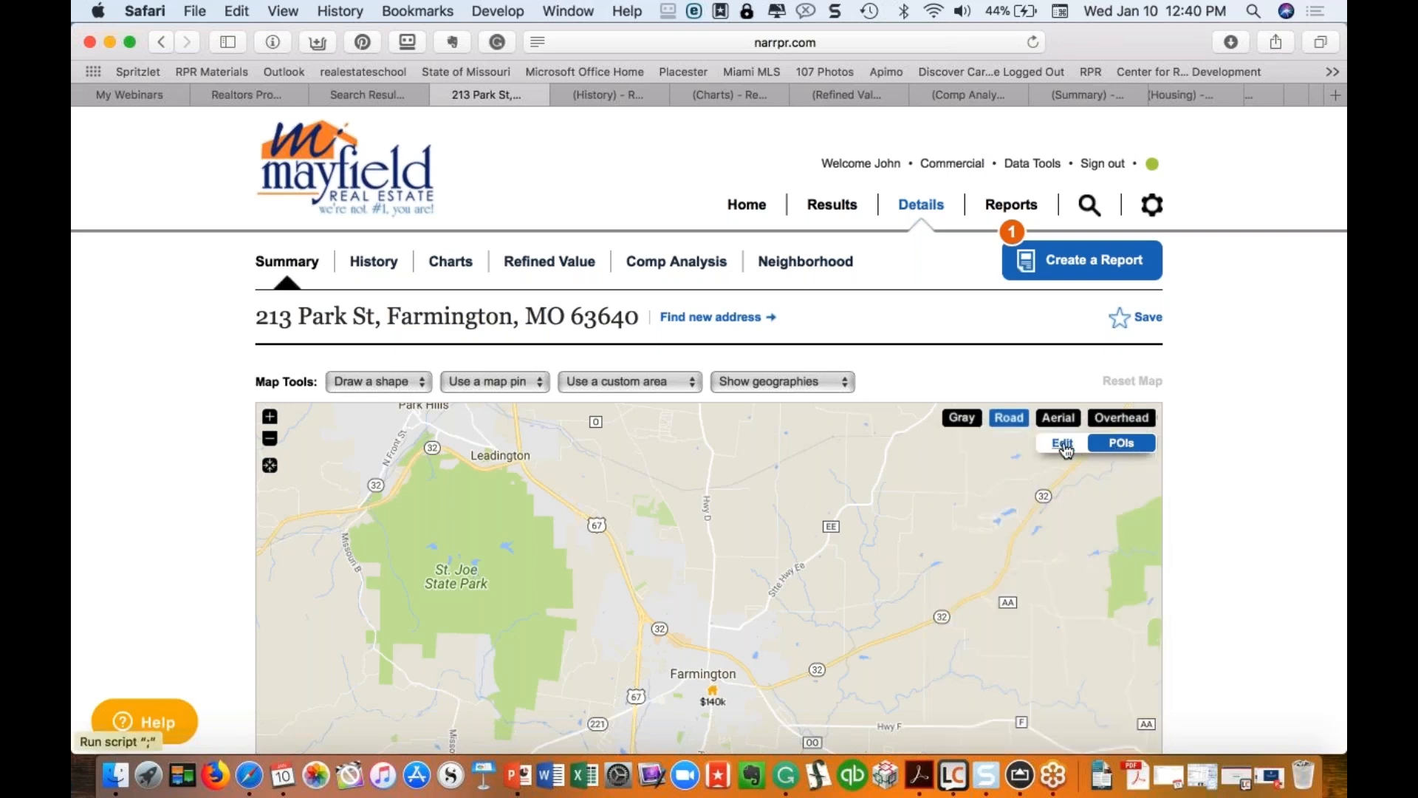
pyautogui.click(1063, 445)
pyautogui.click(1057, 448)
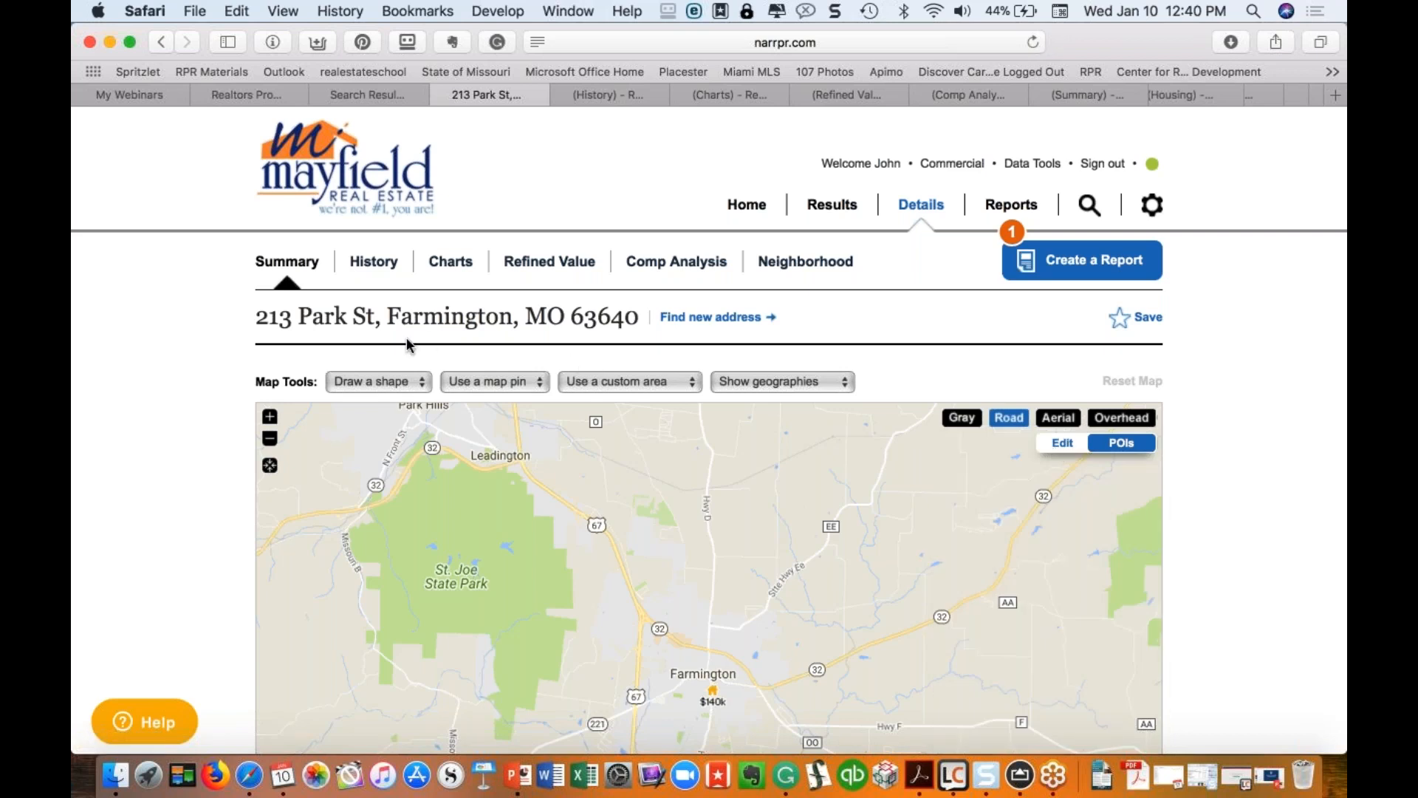
pyautogui.scroll(-3, 589, 494)
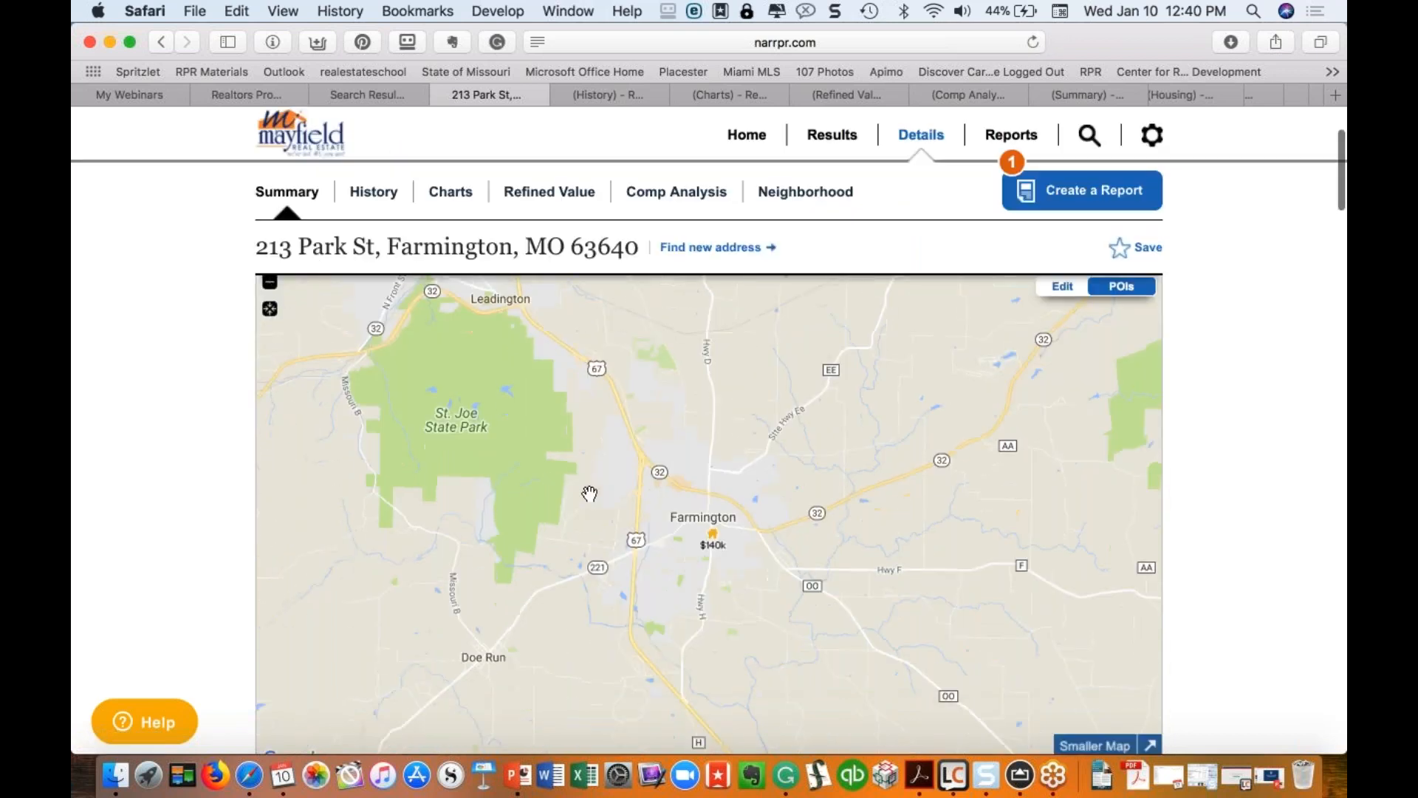
pyautogui.scroll(2, 589, 494)
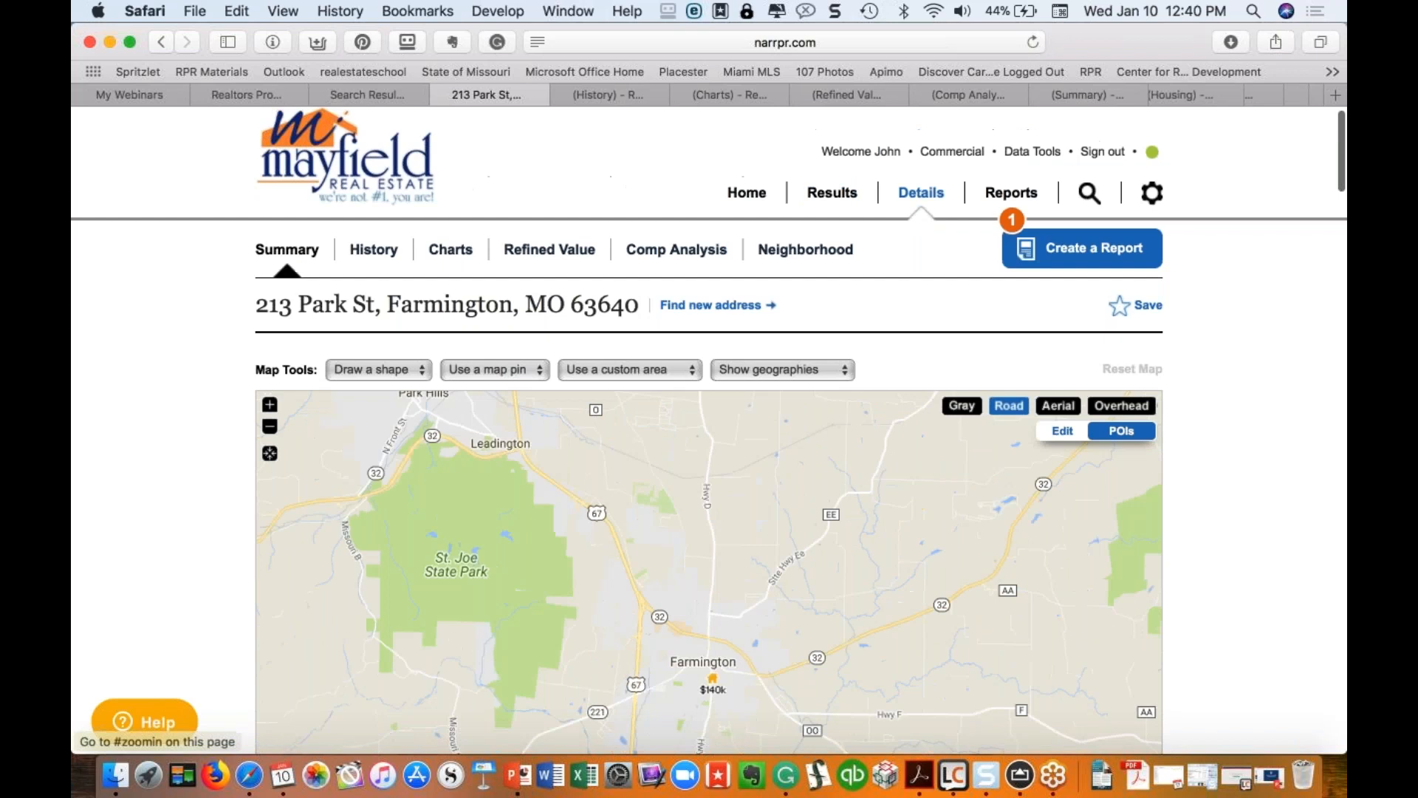
# Step: Zoom in twice and pan the map to the John David Dr neighbourhood northeast of downtown
pyautogui.click(270, 407)
pyautogui.click(270, 407)
pyautogui.moveTo(633, 558); pyautogui.dragTo(485, 551)
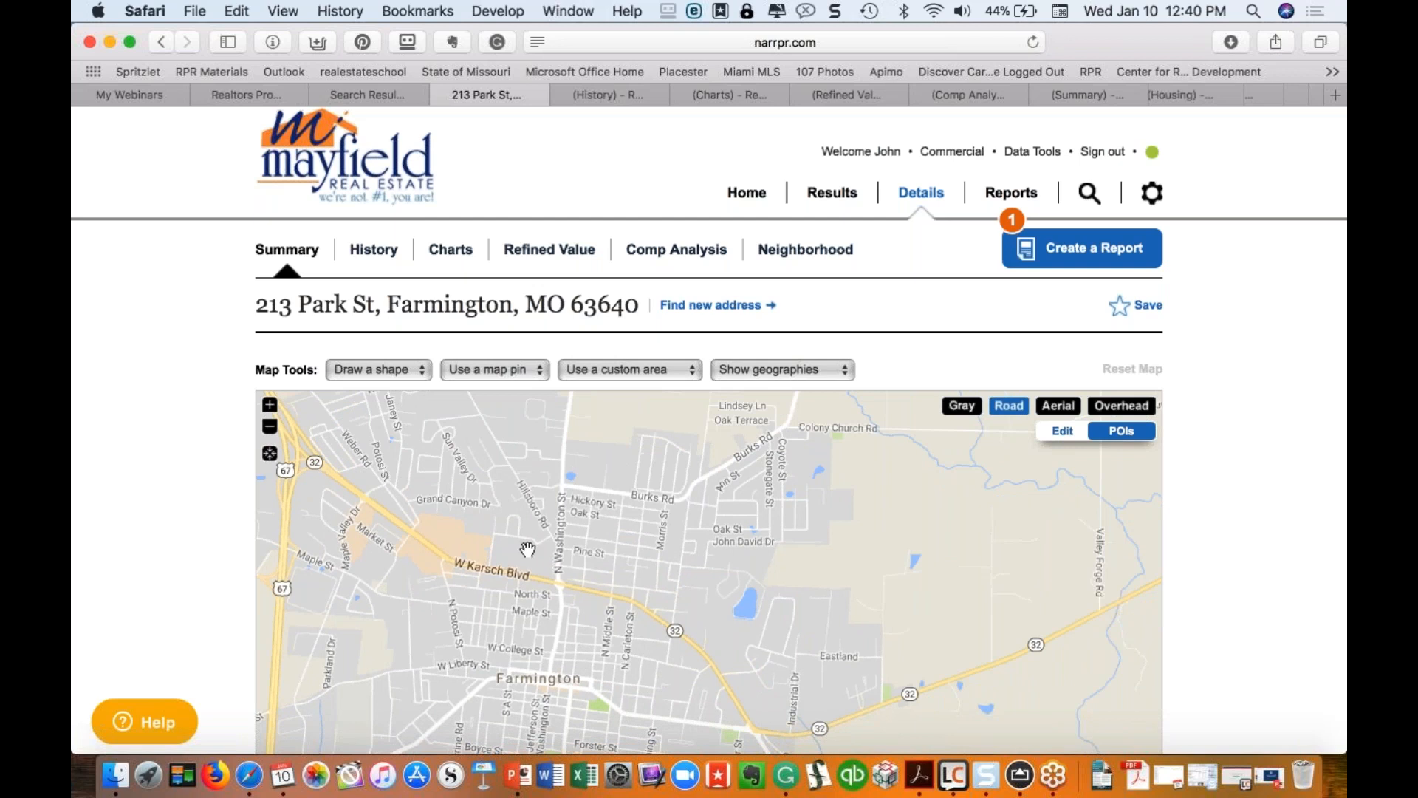
pyautogui.moveTo(567, 523); pyautogui.dragTo(448, 505)
pyautogui.moveTo(636, 492); pyautogui.dragTo(580, 521)
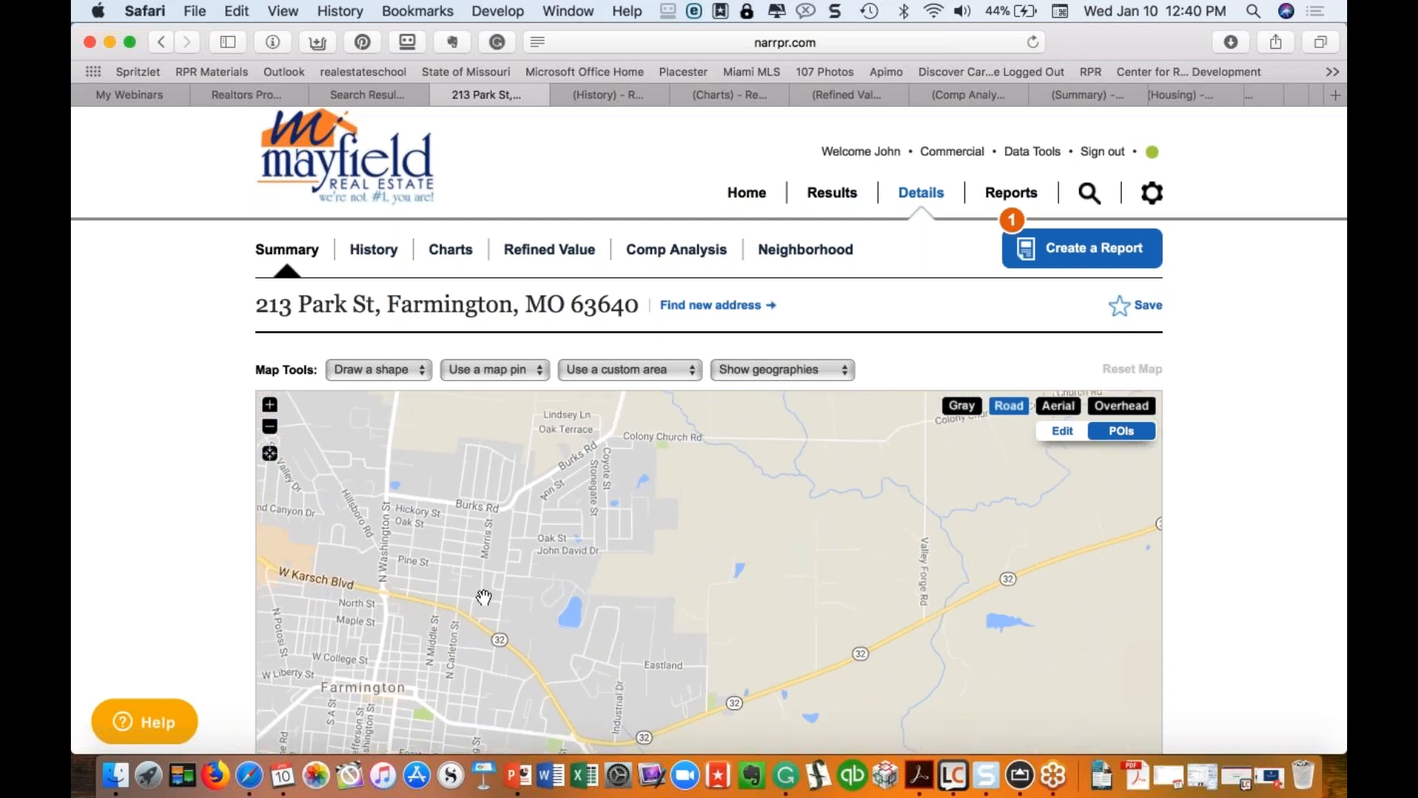
# Step: Start a custom polygon and trace its corners from Burks Rd south past Oak St to the pond
pyautogui.click(413, 371)
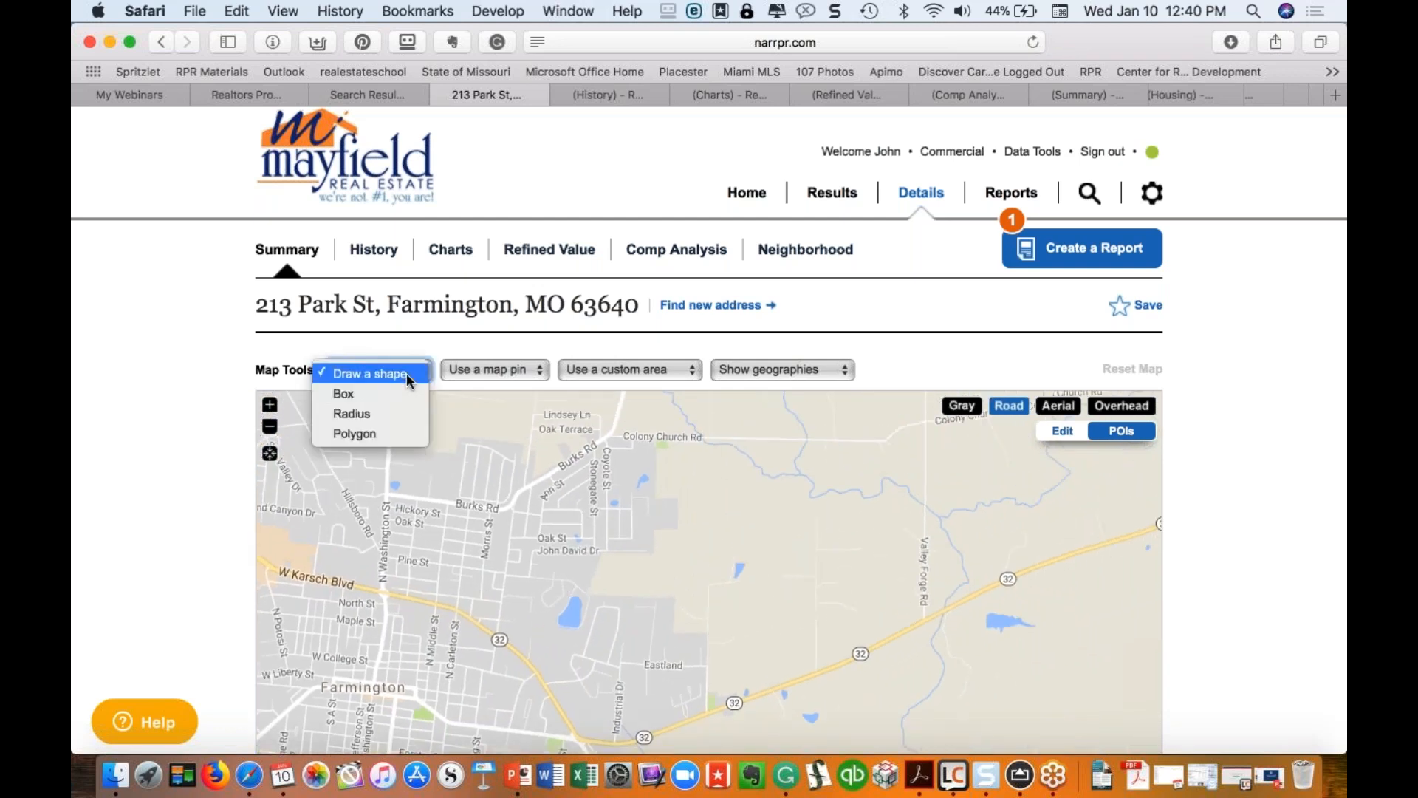
pyautogui.click(386, 433)
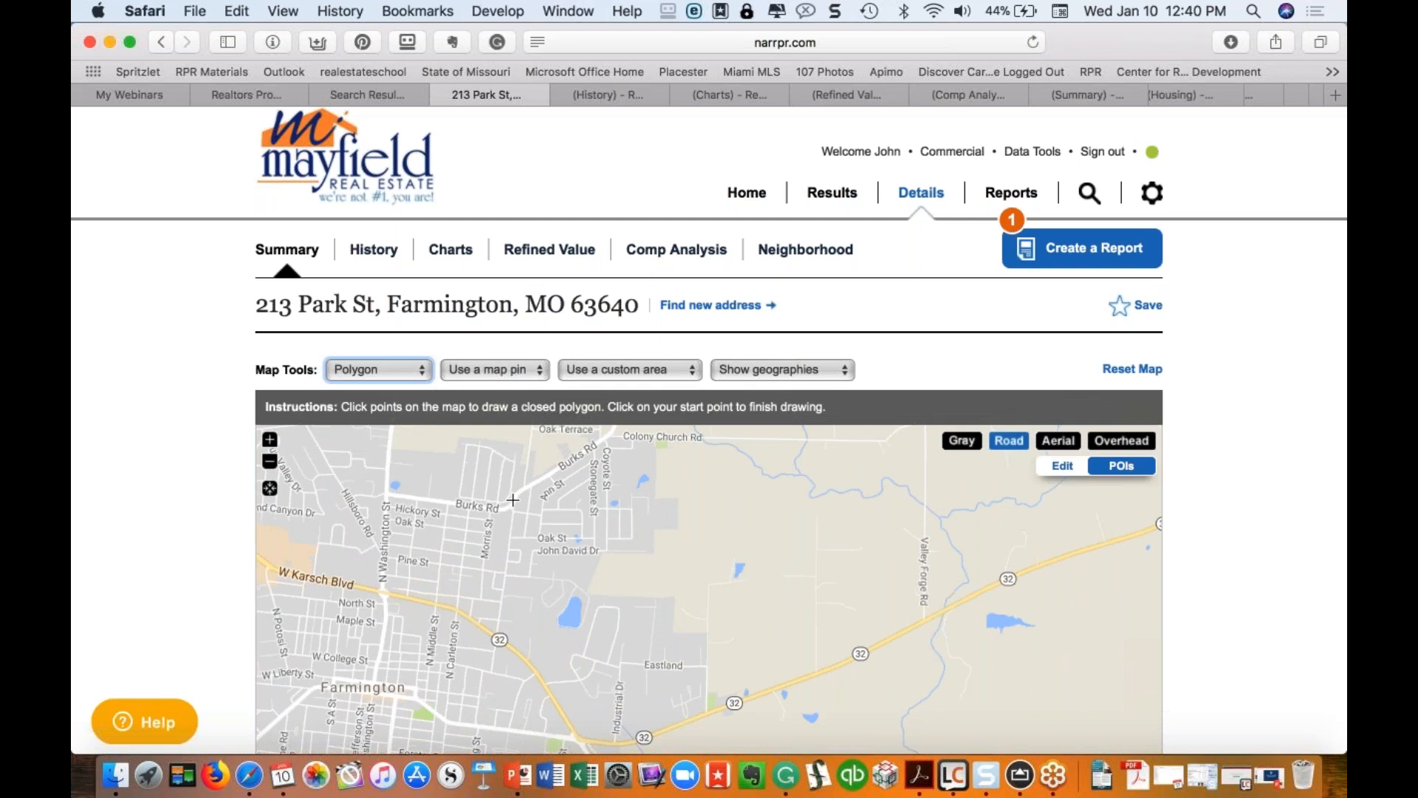
pyautogui.click(513, 500)
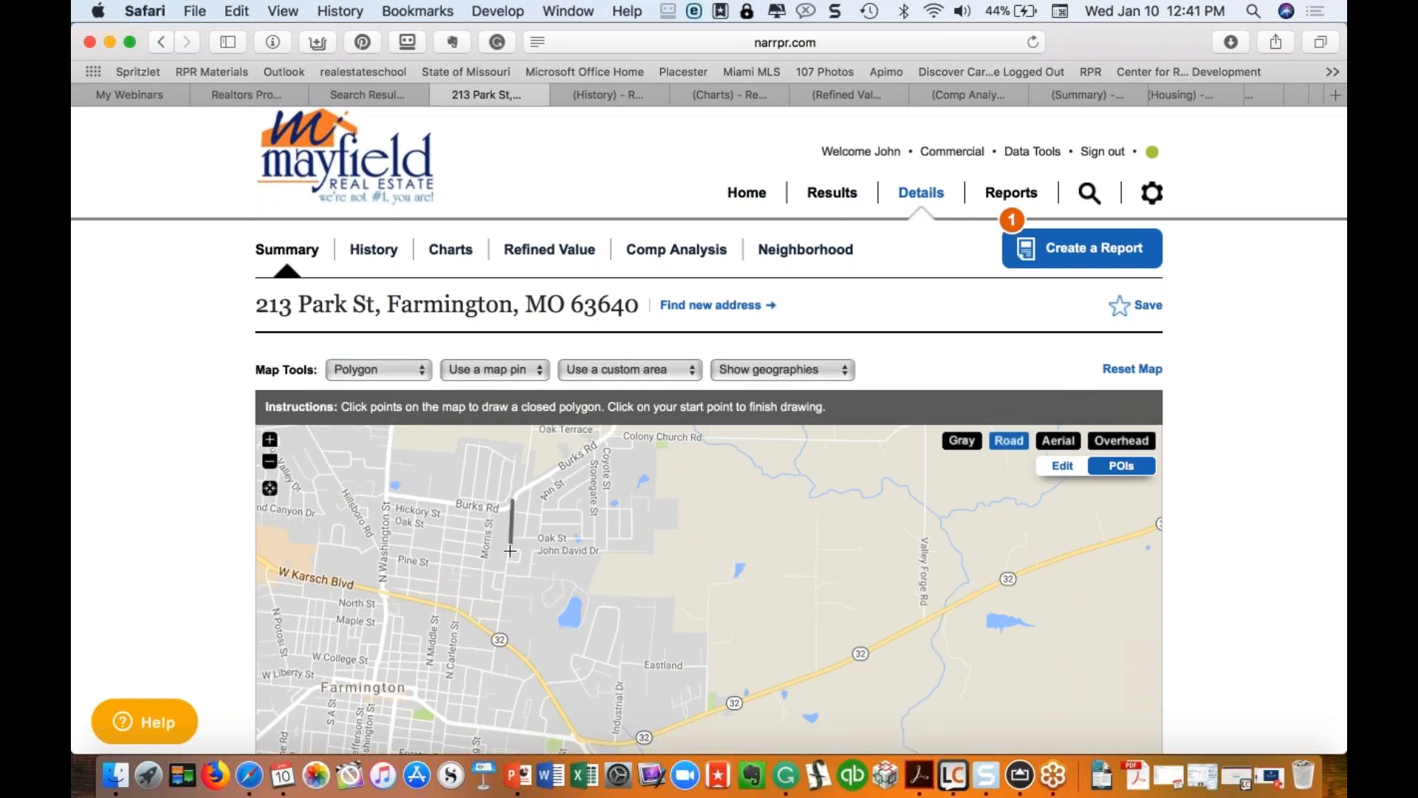
pyautogui.click(506, 573)
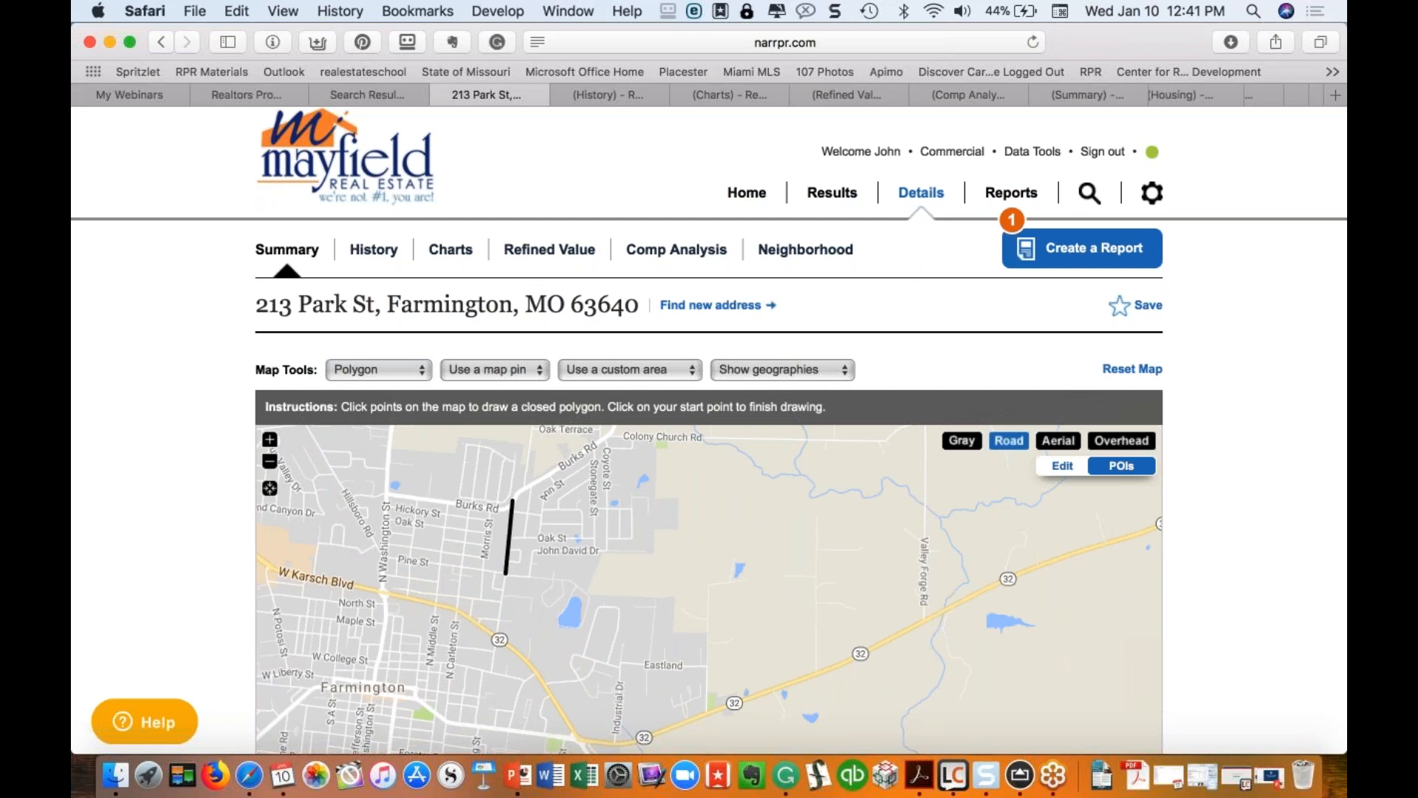
pyautogui.click(572, 580)
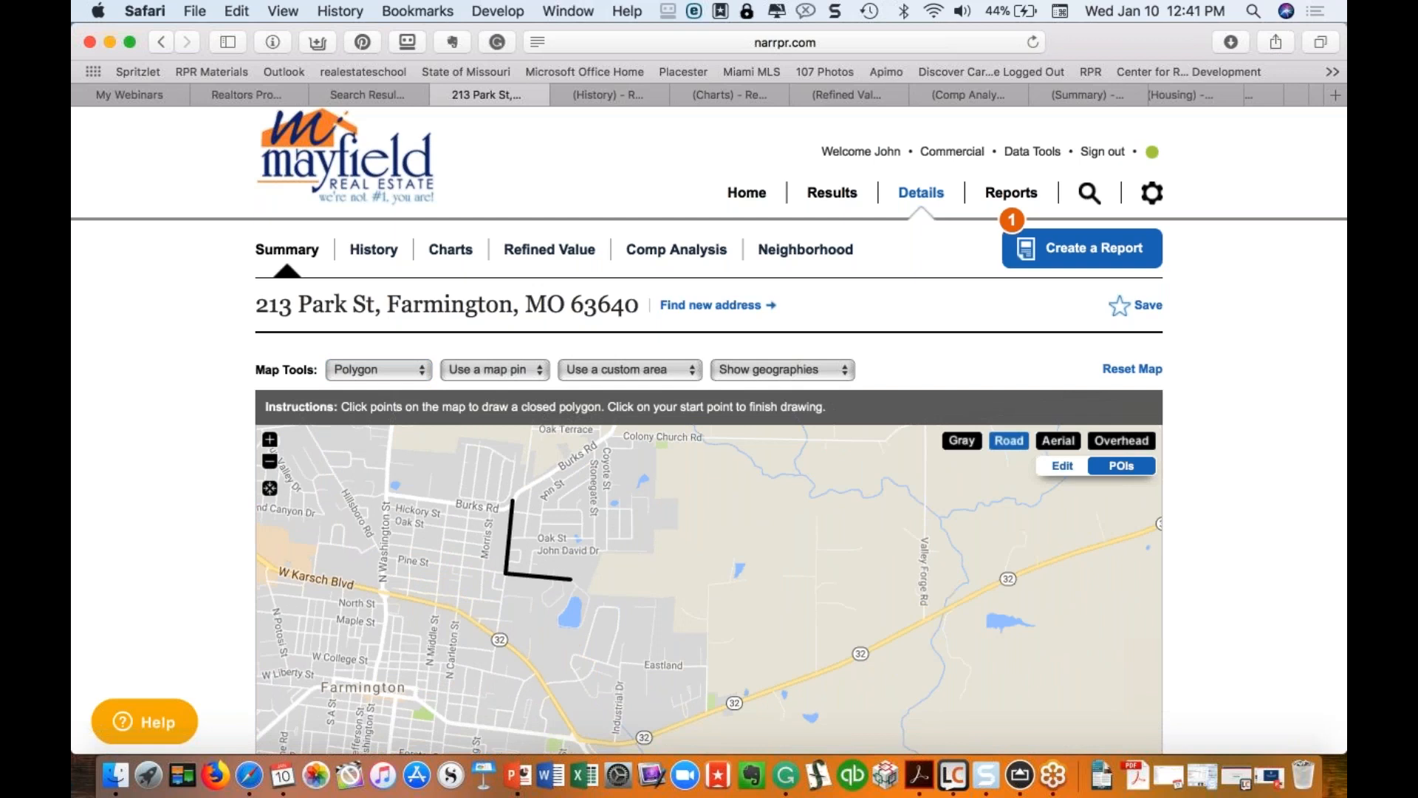
pyautogui.click(589, 591)
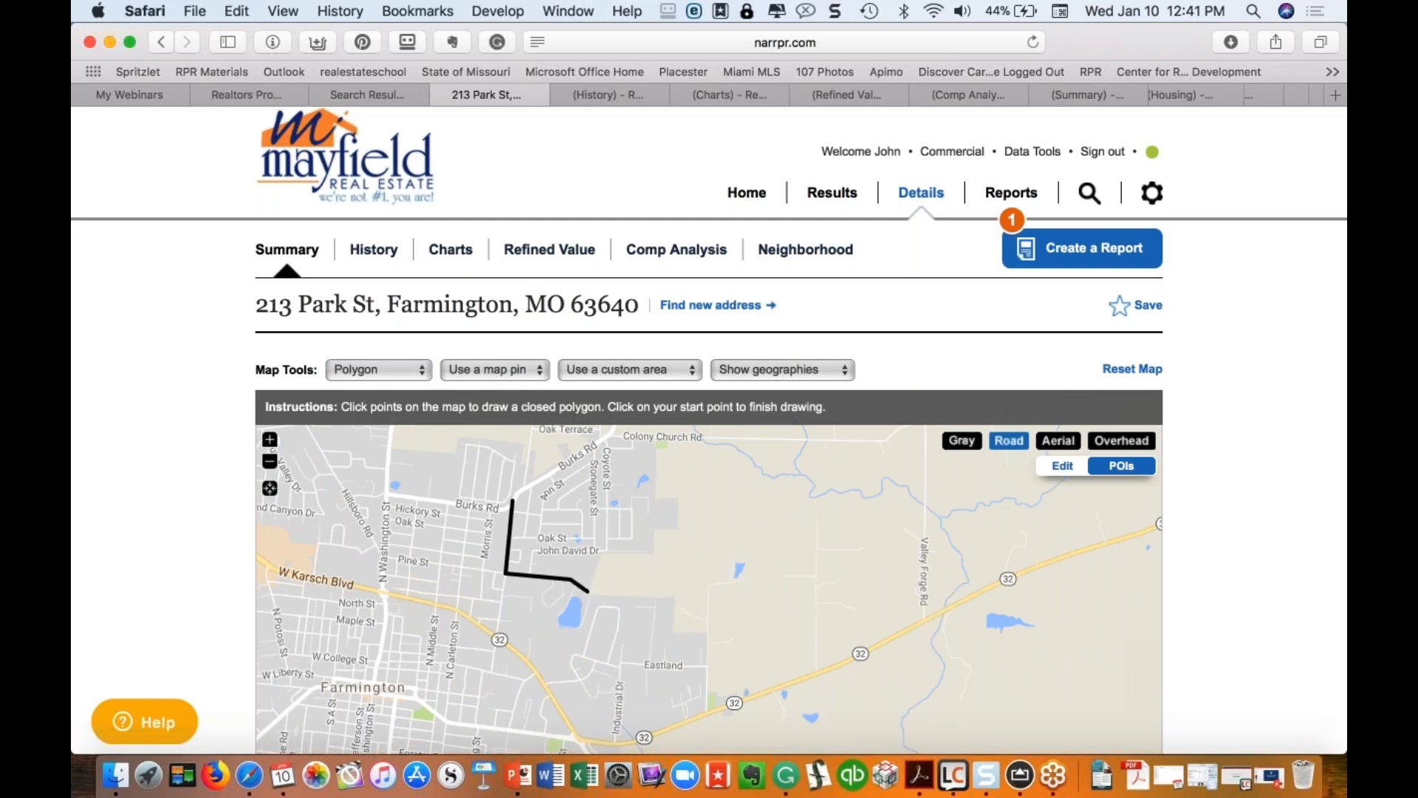
pyautogui.click(611, 551)
pyautogui.click(657, 551)
# Step: Trace the eastern and northern edges toward Colony Church Rd and close the 243.18-acre polygon
pyautogui.click(658, 530)
pyautogui.click(680, 529)
pyautogui.click(681, 493)
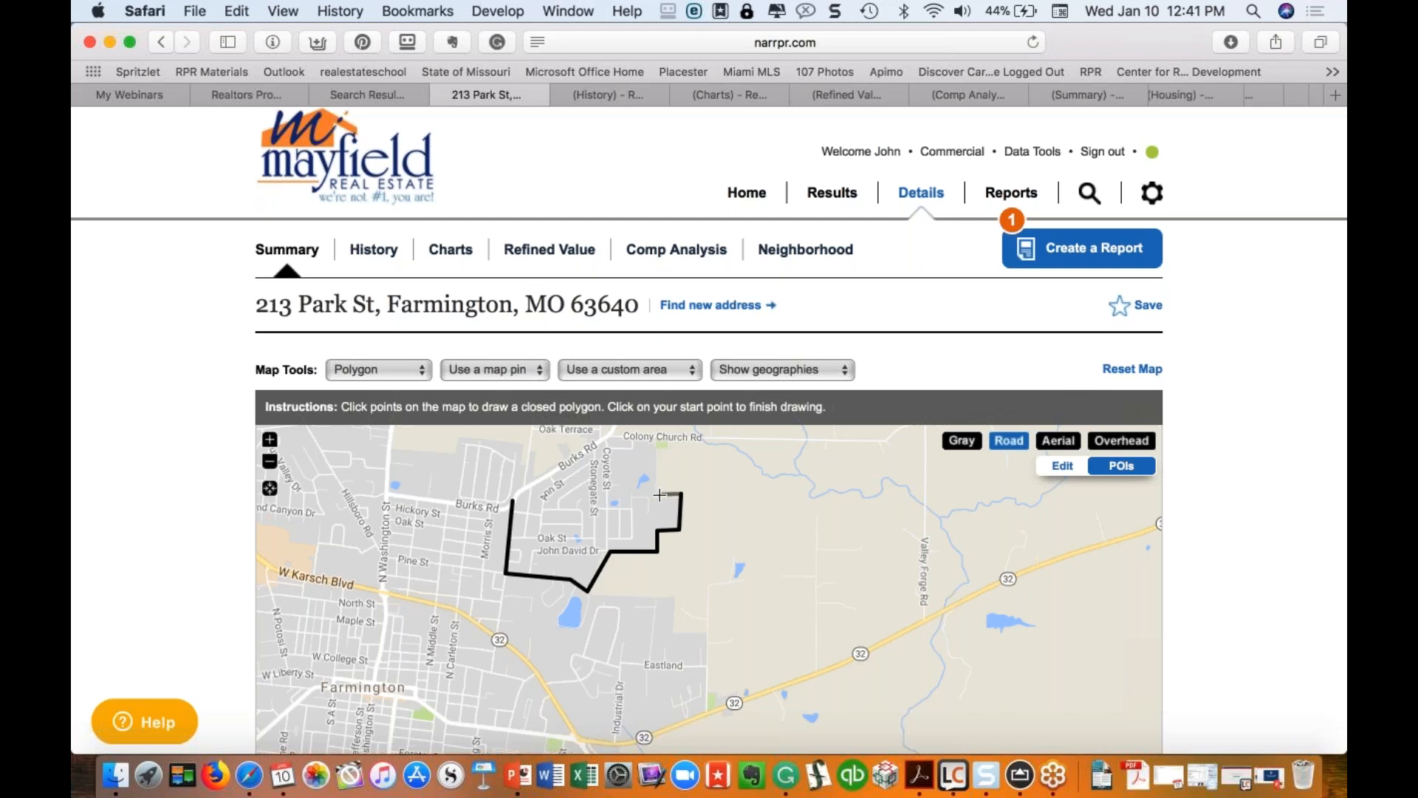
pyautogui.click(655, 493)
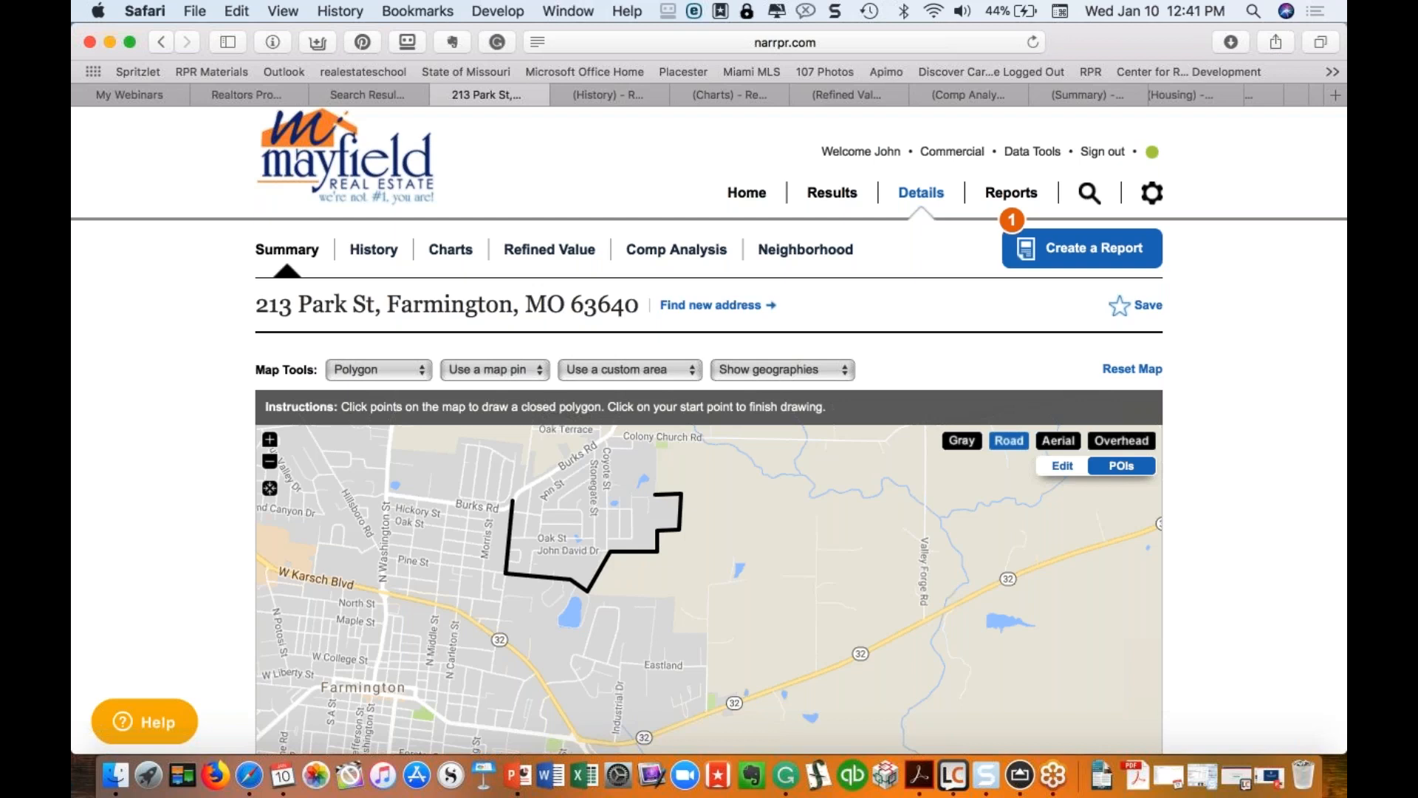
pyautogui.click(657, 436)
pyautogui.click(606, 437)
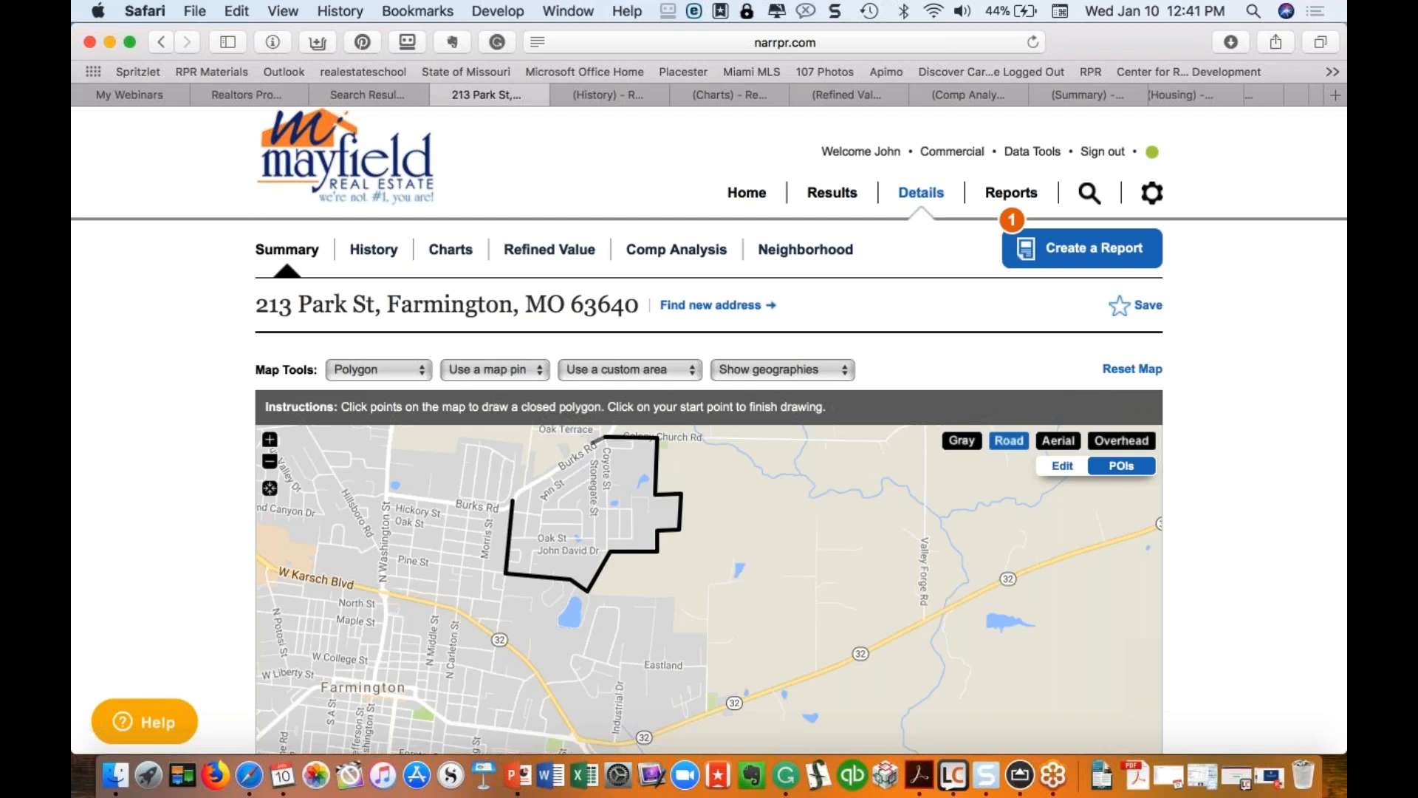
pyautogui.click(553, 471)
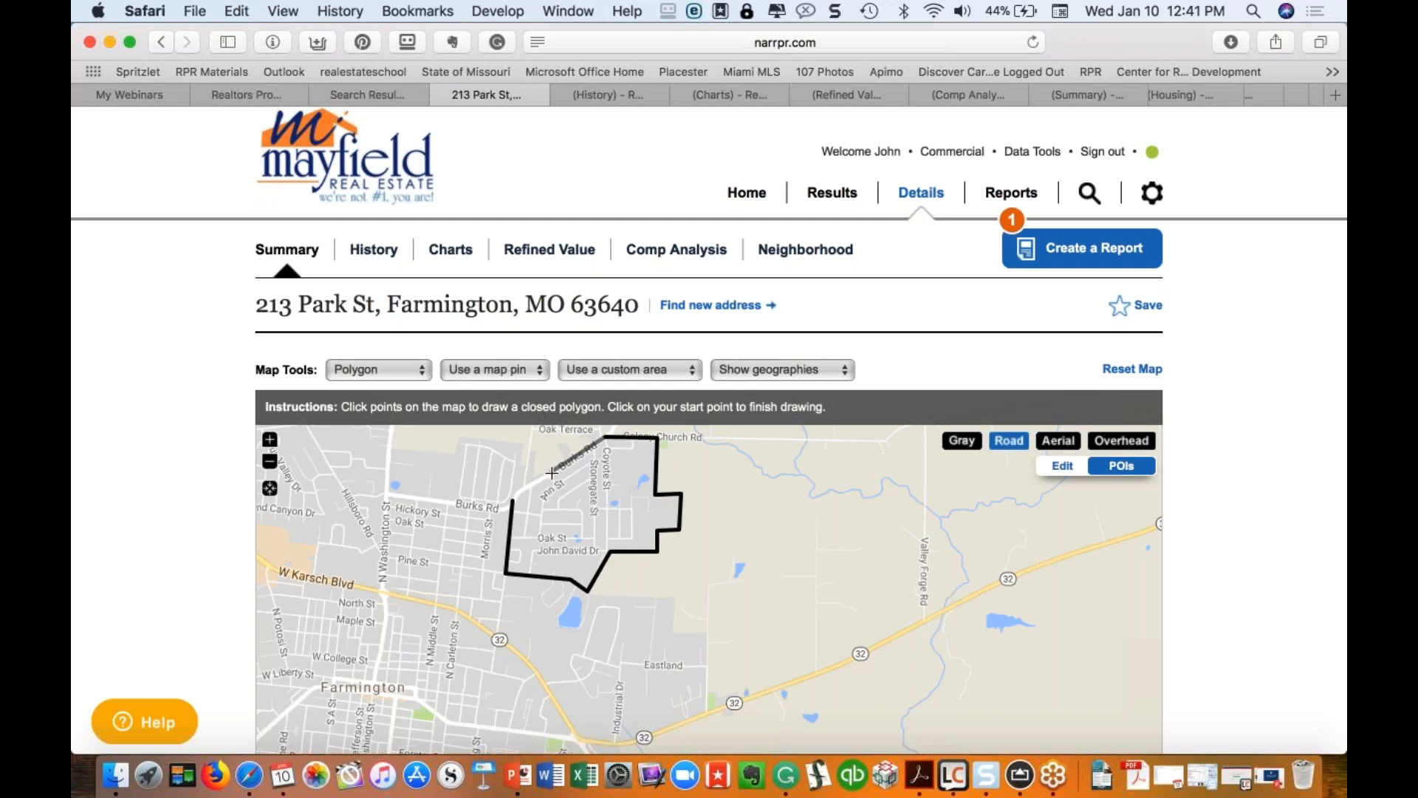
pyautogui.click(512, 507)
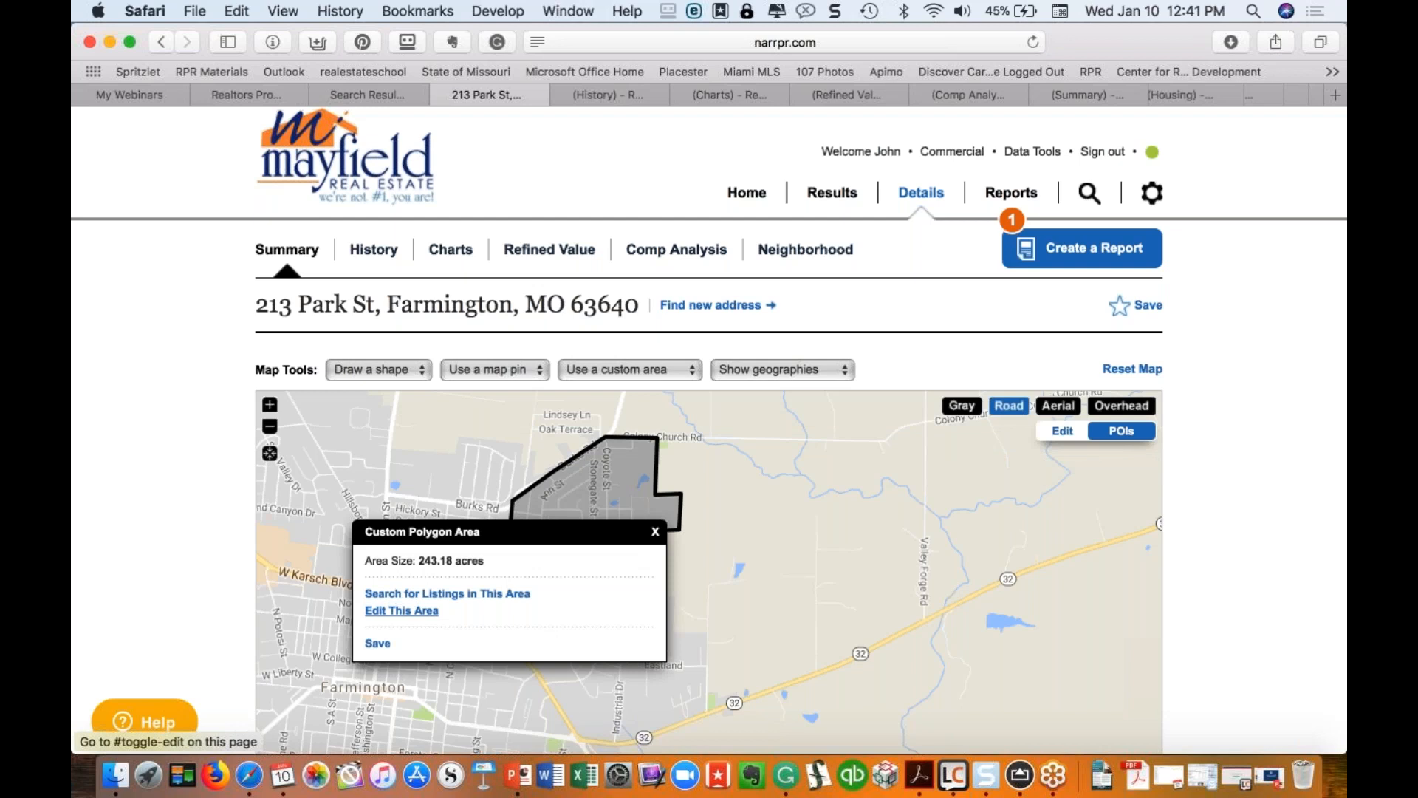
# Step: Save the polygon as 'John David Subdivision' and return to the home search page
pyautogui.click(377, 644)
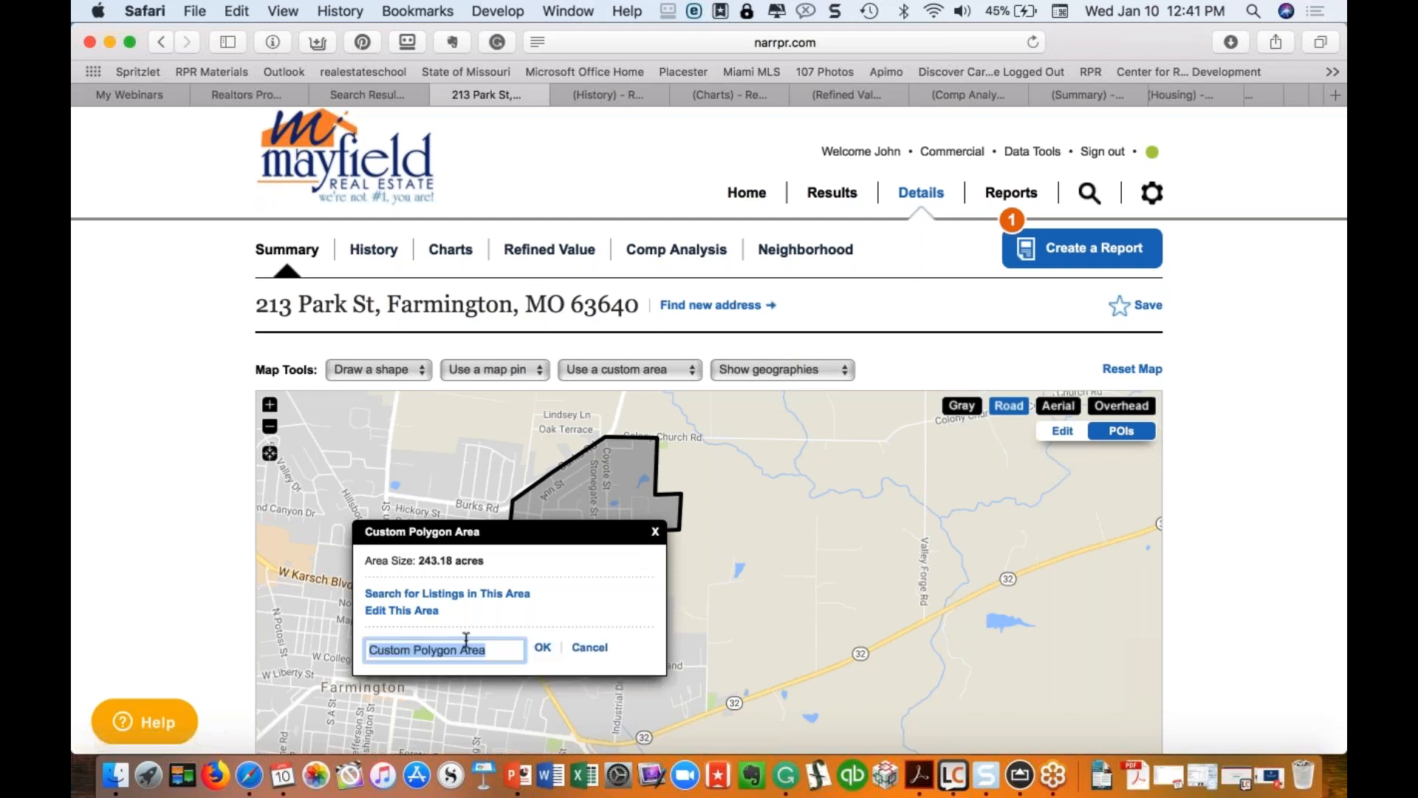
pyautogui.write('John Davis')
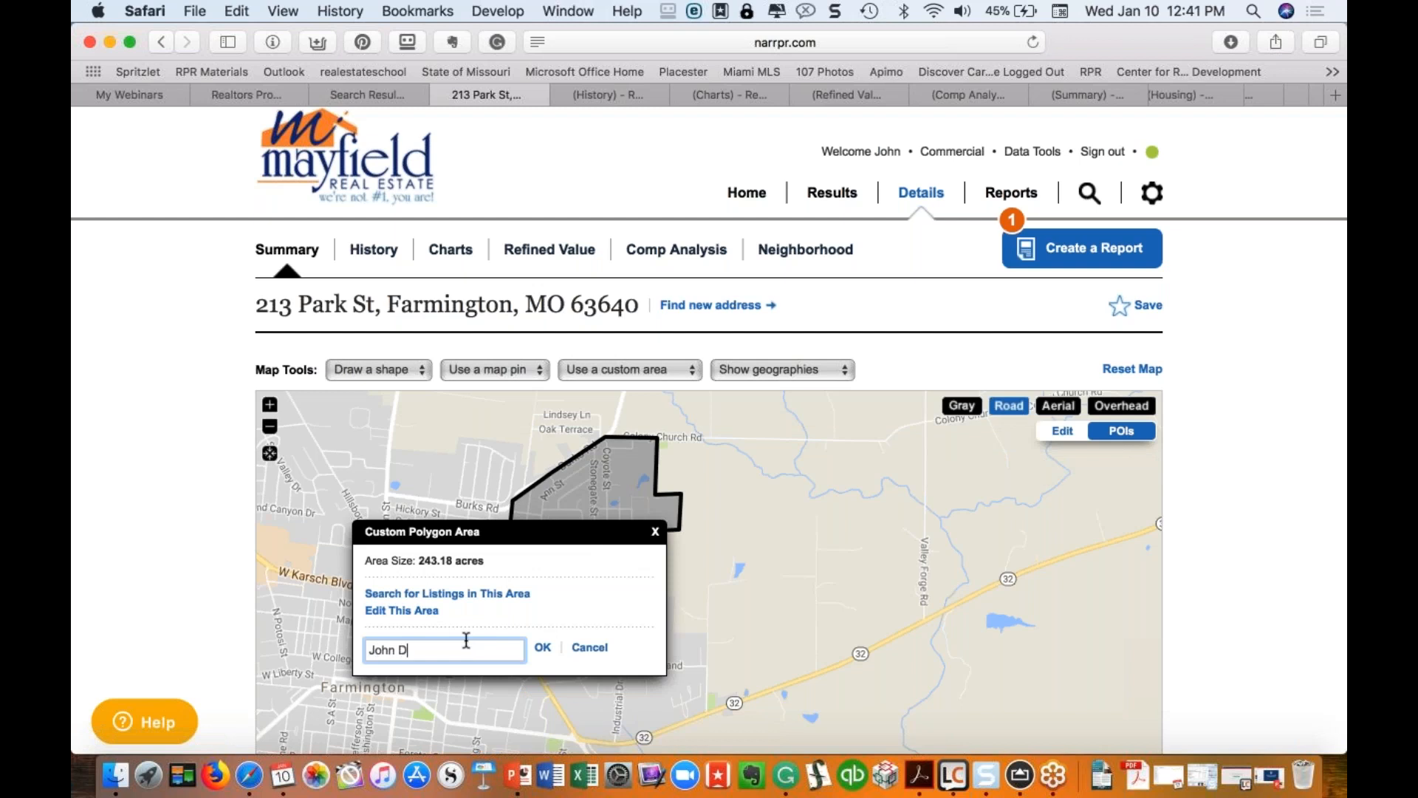
pyautogui.press('BackSpace')
pyautogui.press('BackSpace')
pyautogui.write('d Subdivision')
pyautogui.click(542, 650)
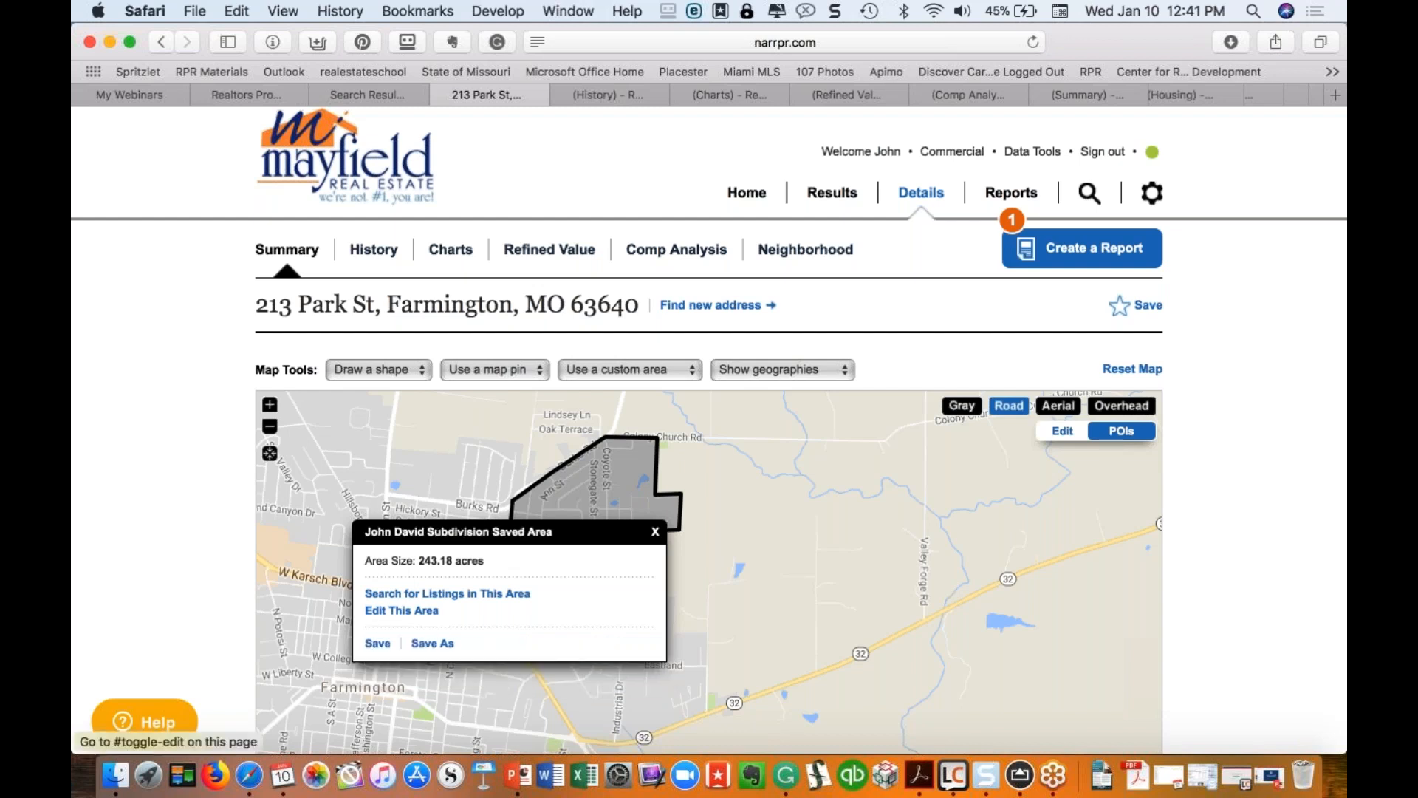
pyautogui.click(655, 531)
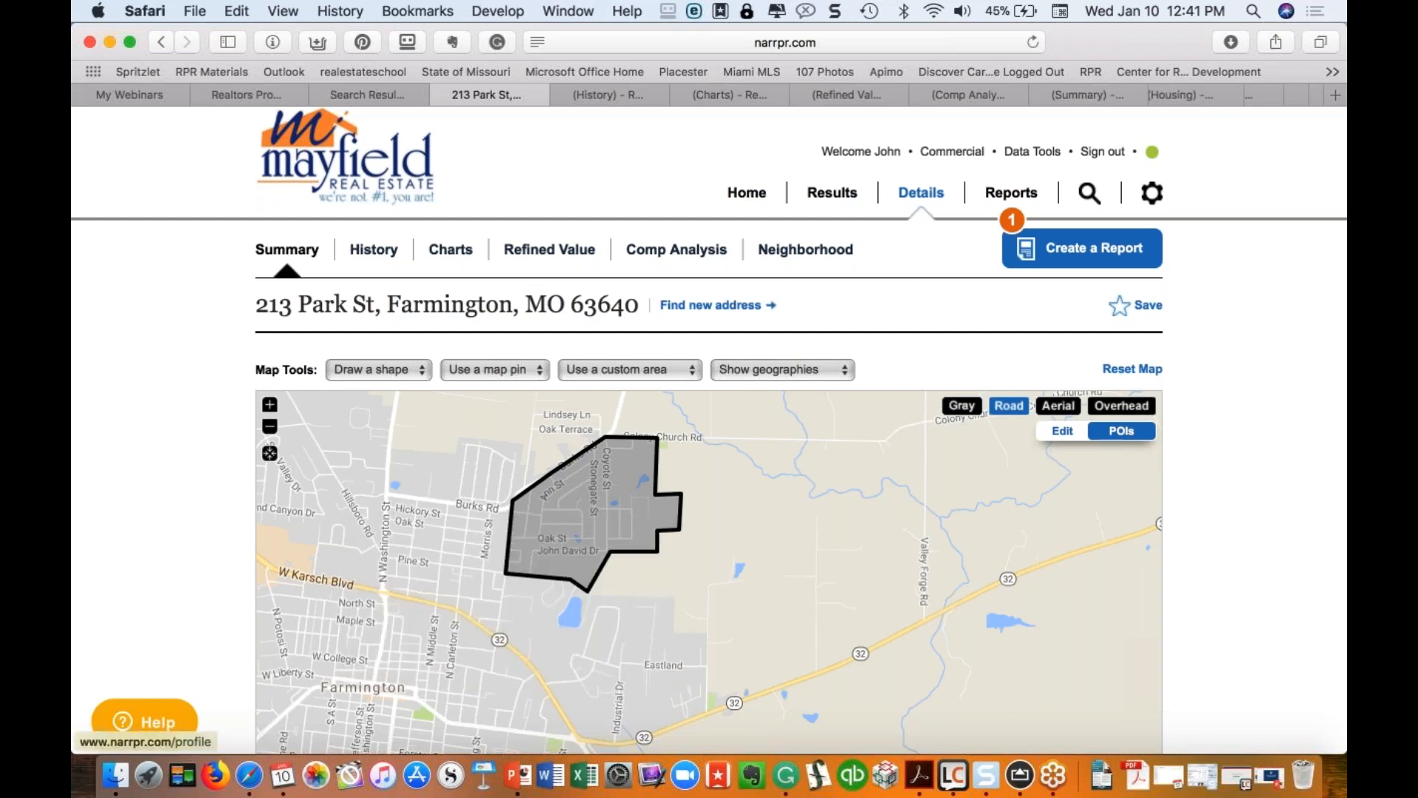
pyautogui.click(746, 198)
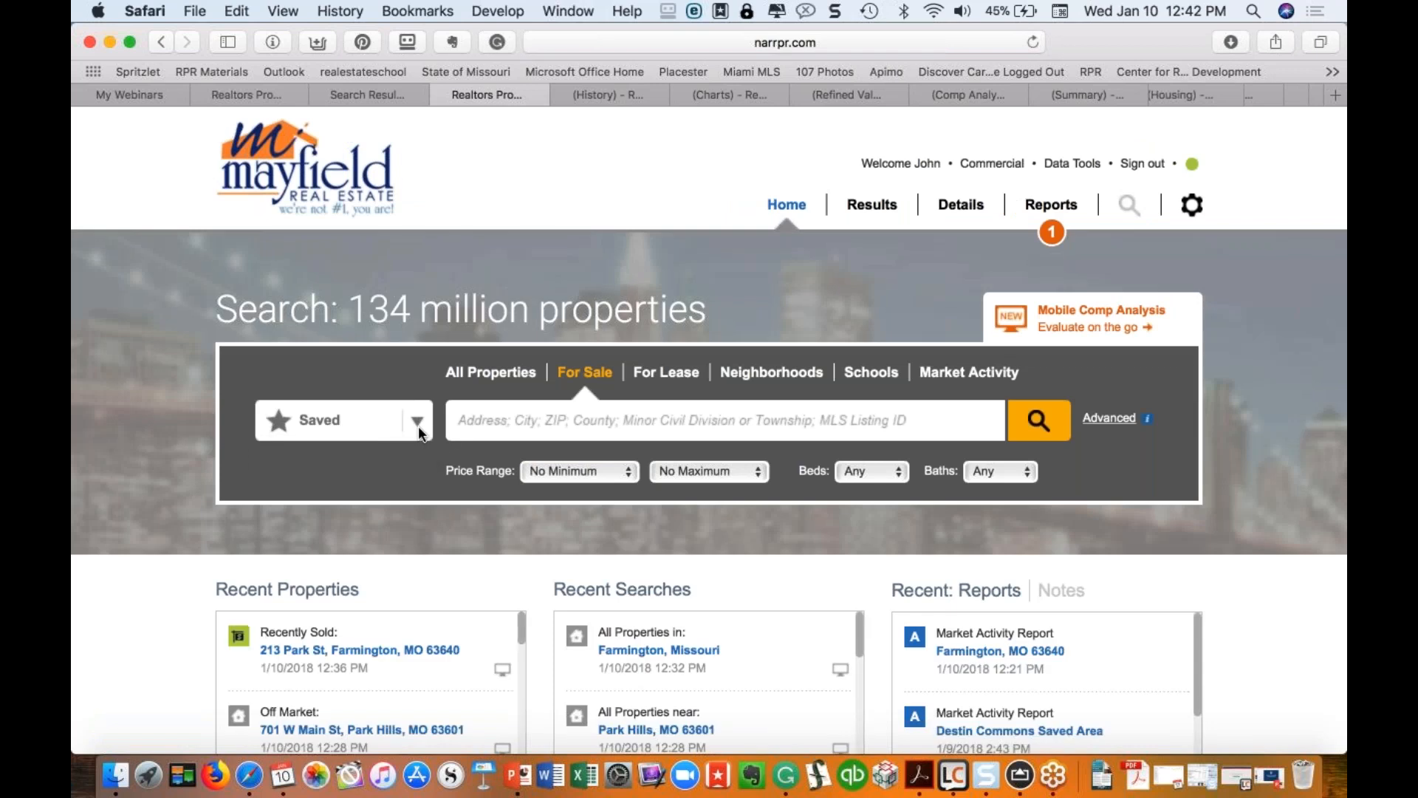
# Step: Search for listings within the saved custom area 'John David Subdivision Saved Area'
pyautogui.click(418, 425)
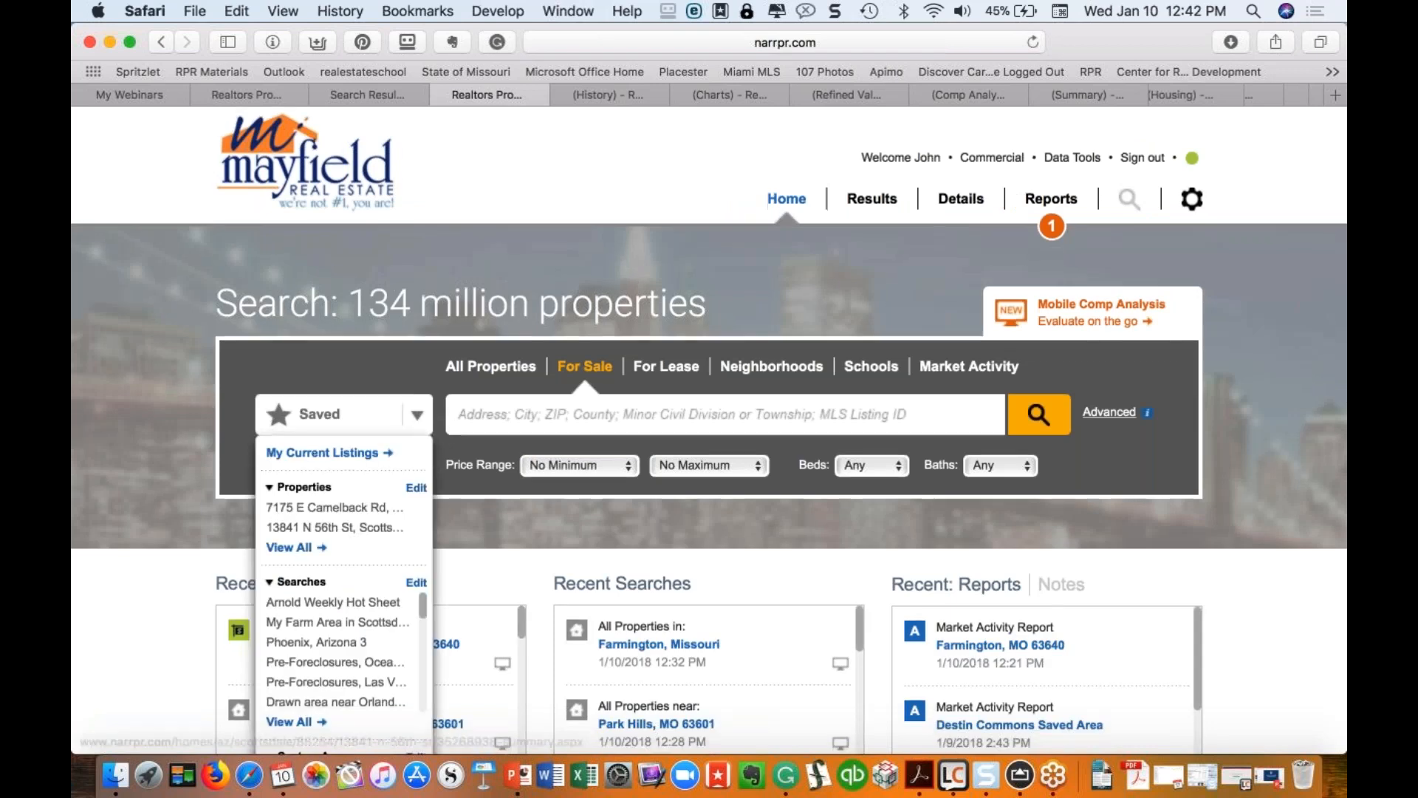
pyautogui.scroll(-5, 325, 561)
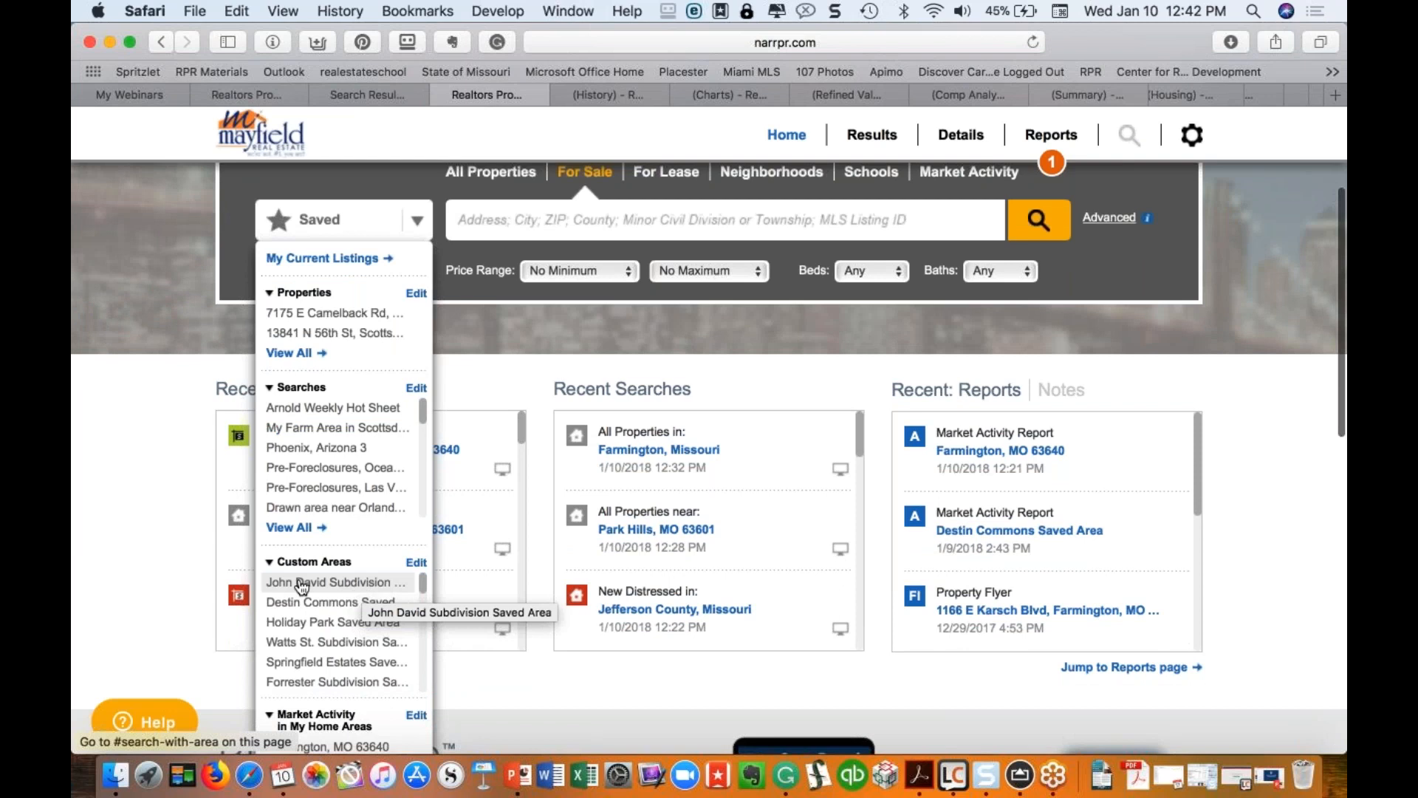
pyautogui.click(302, 583)
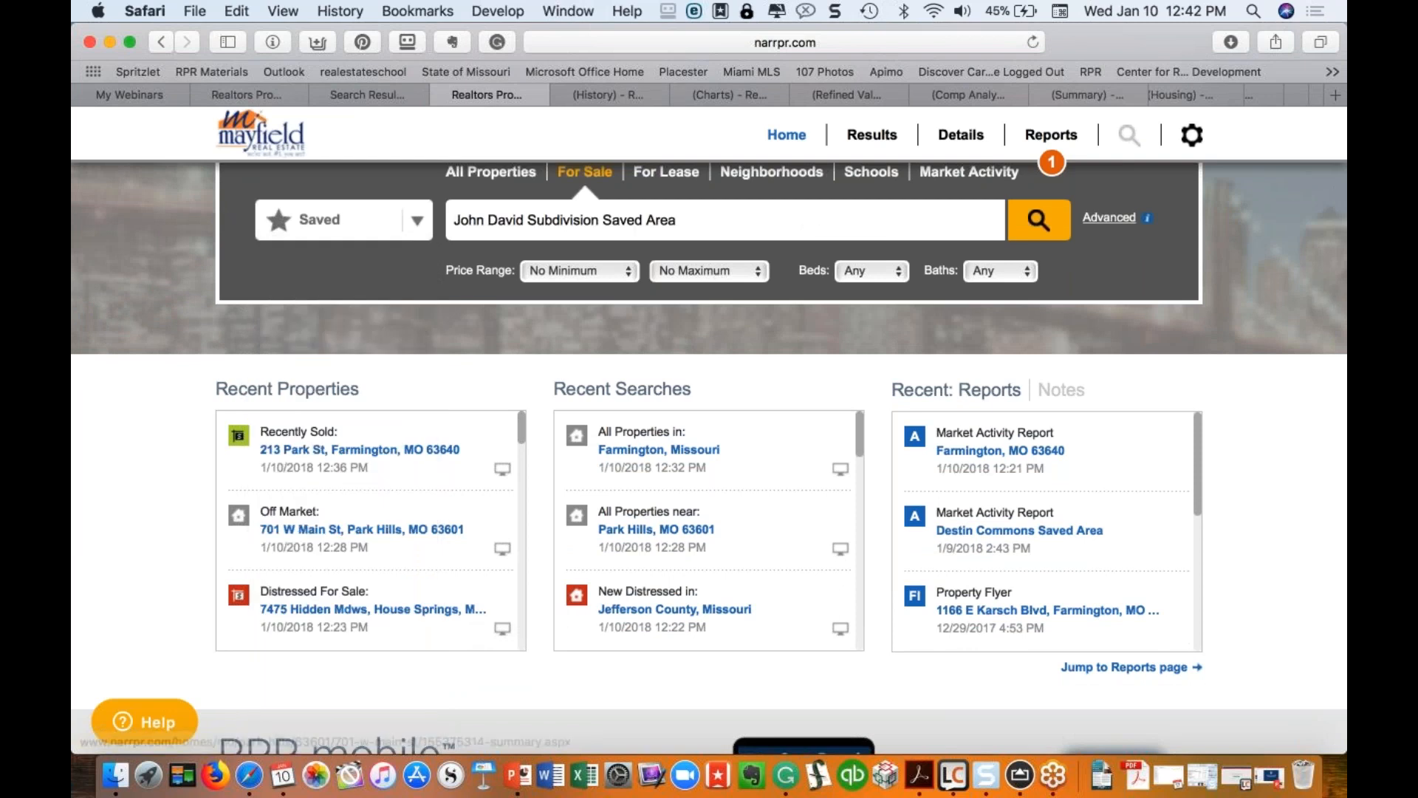
pyautogui.click(1038, 219)
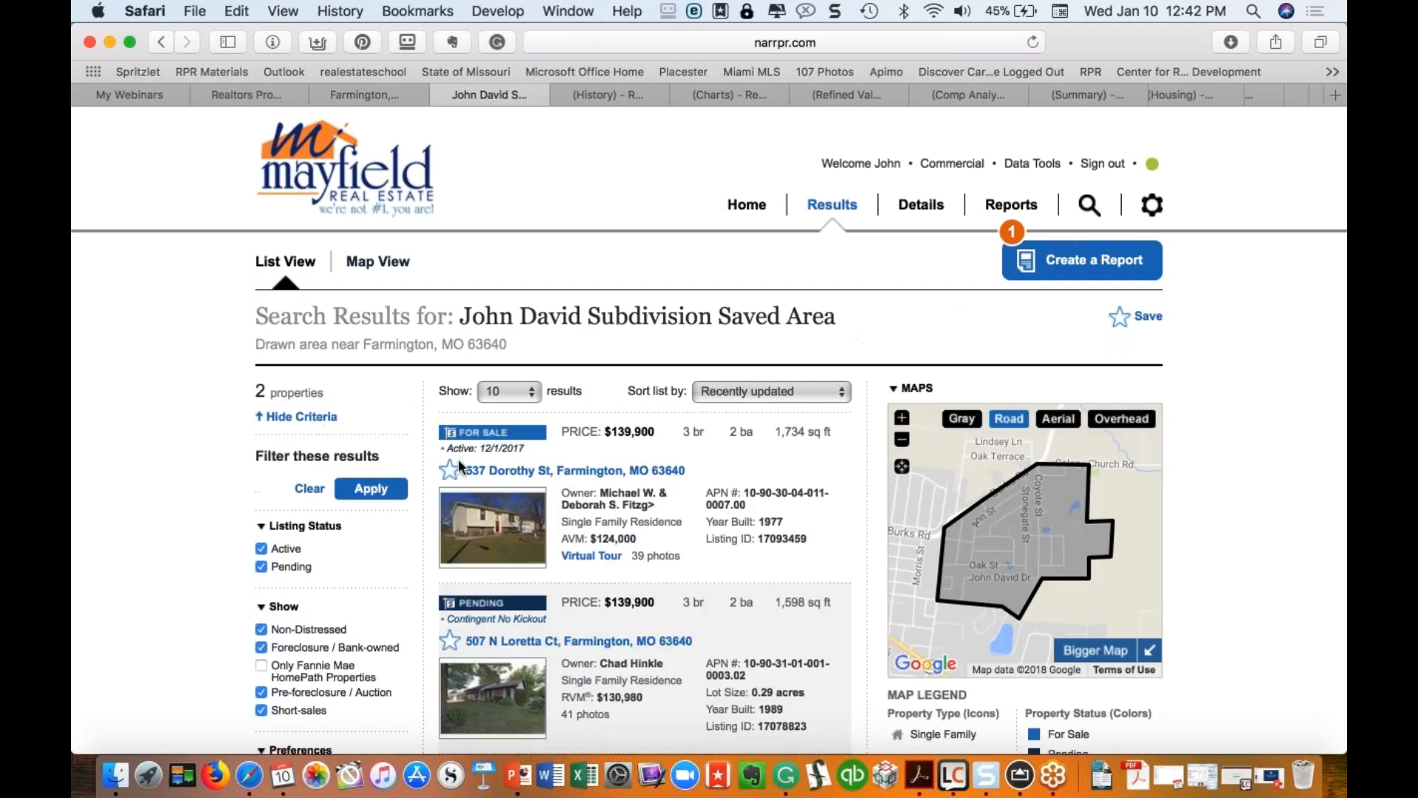
# Step: Sort the two listings by Days Active in RPR and begin creating a report
pyautogui.scroll(-2, 659, 630)
pyautogui.scroll(1, 659, 631)
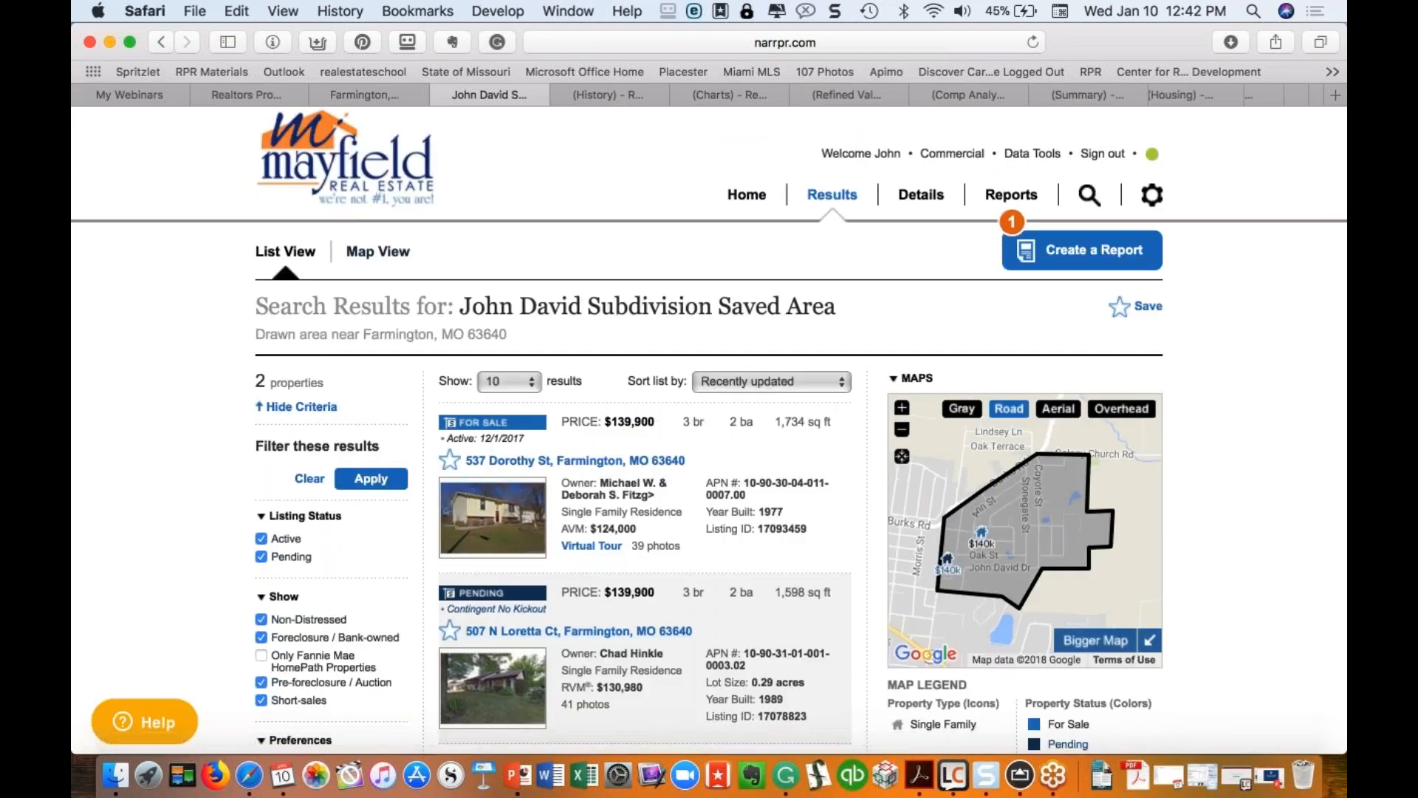
pyautogui.click(832, 383)
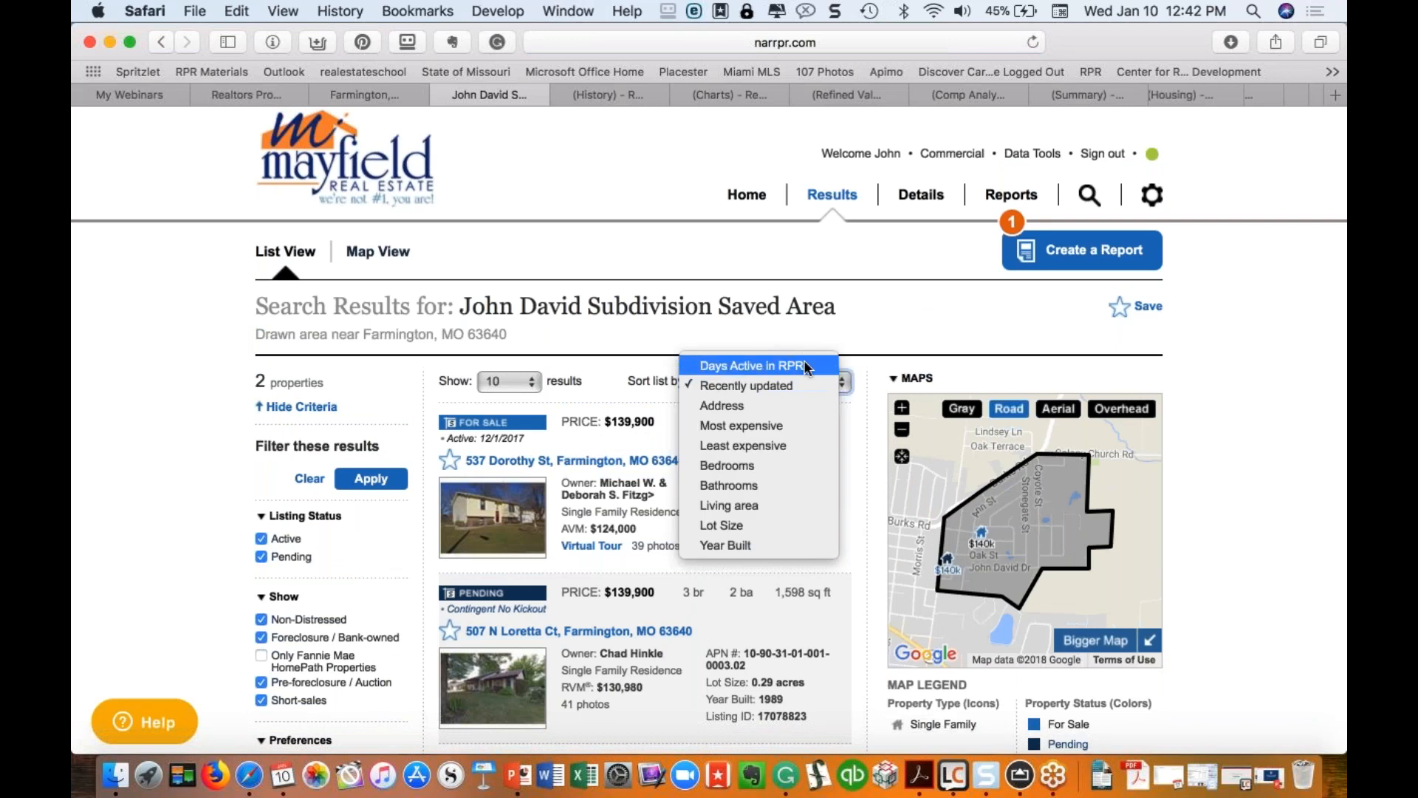
pyautogui.click(765, 364)
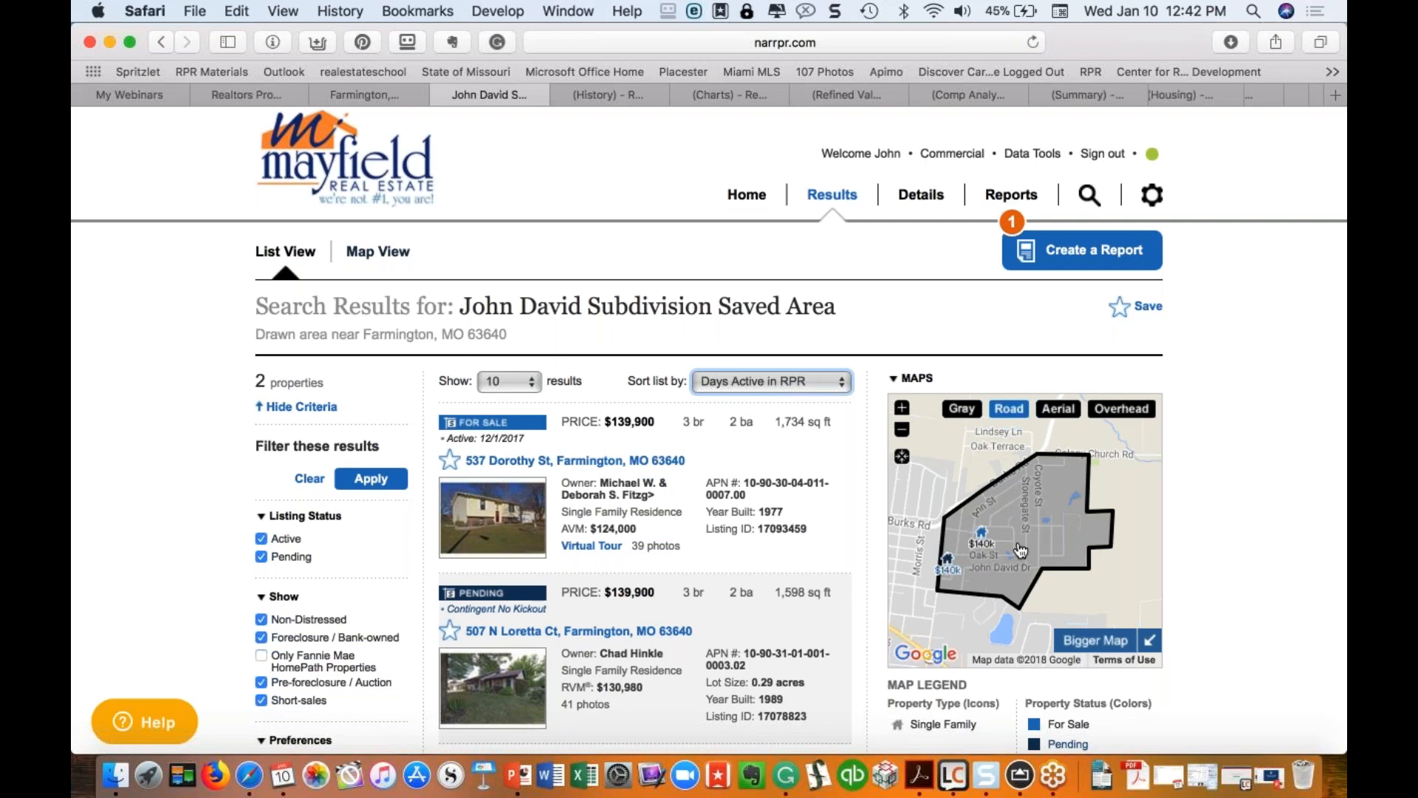
pyautogui.click(1100, 265)
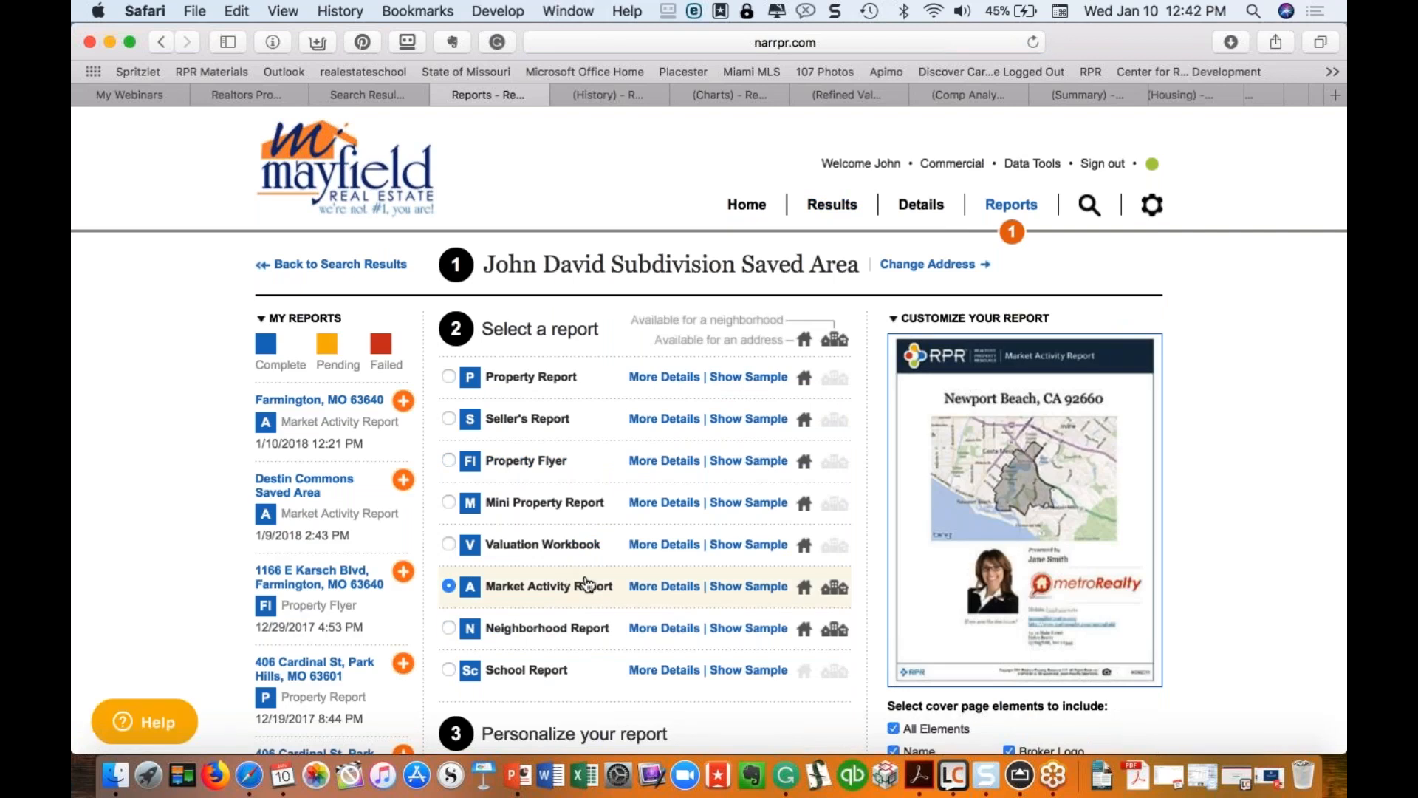
# Step: Expand the Market Activity Report options and include Price Change, keeping the default property sort
pyautogui.click(687, 588)
pyautogui.scroll(-10, 689, 591)
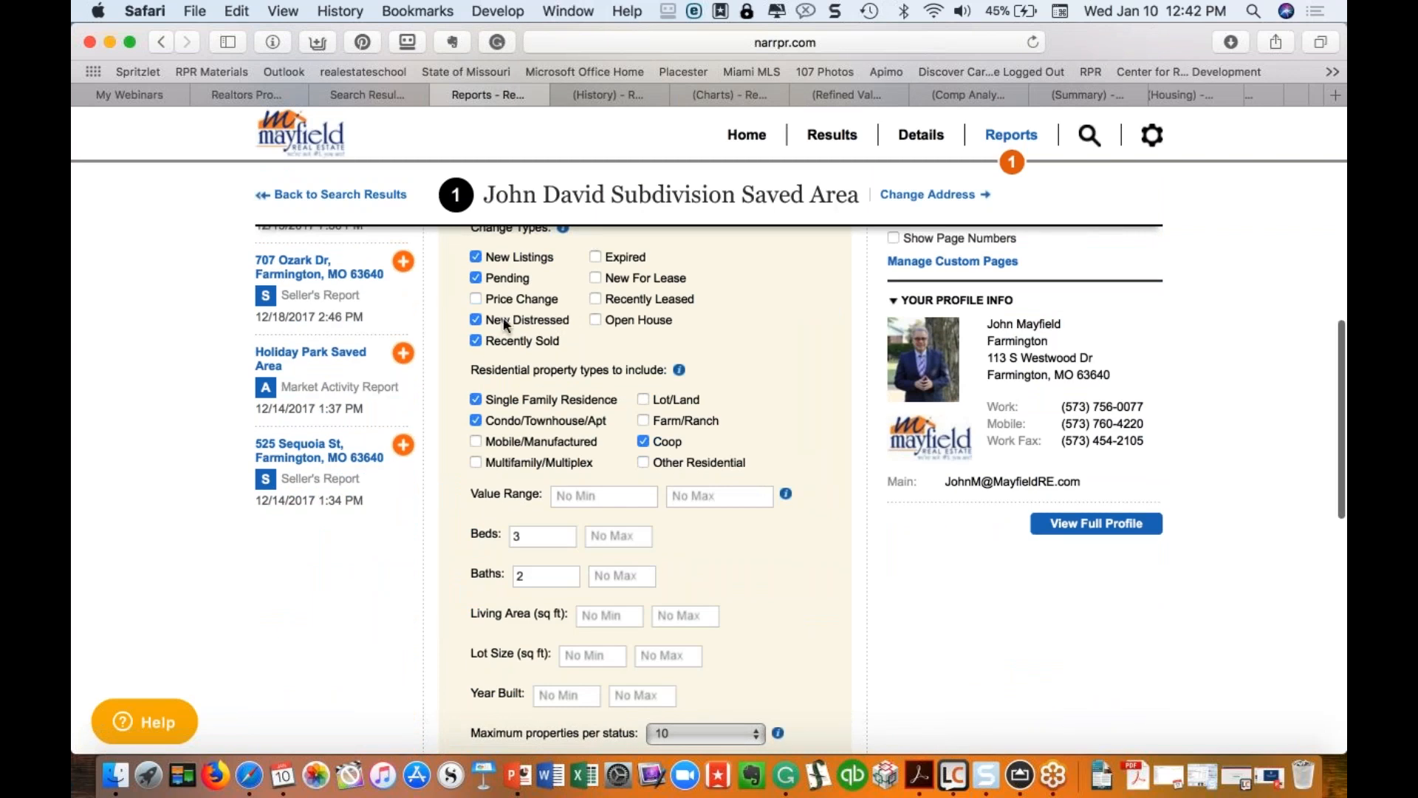
pyautogui.click(476, 299)
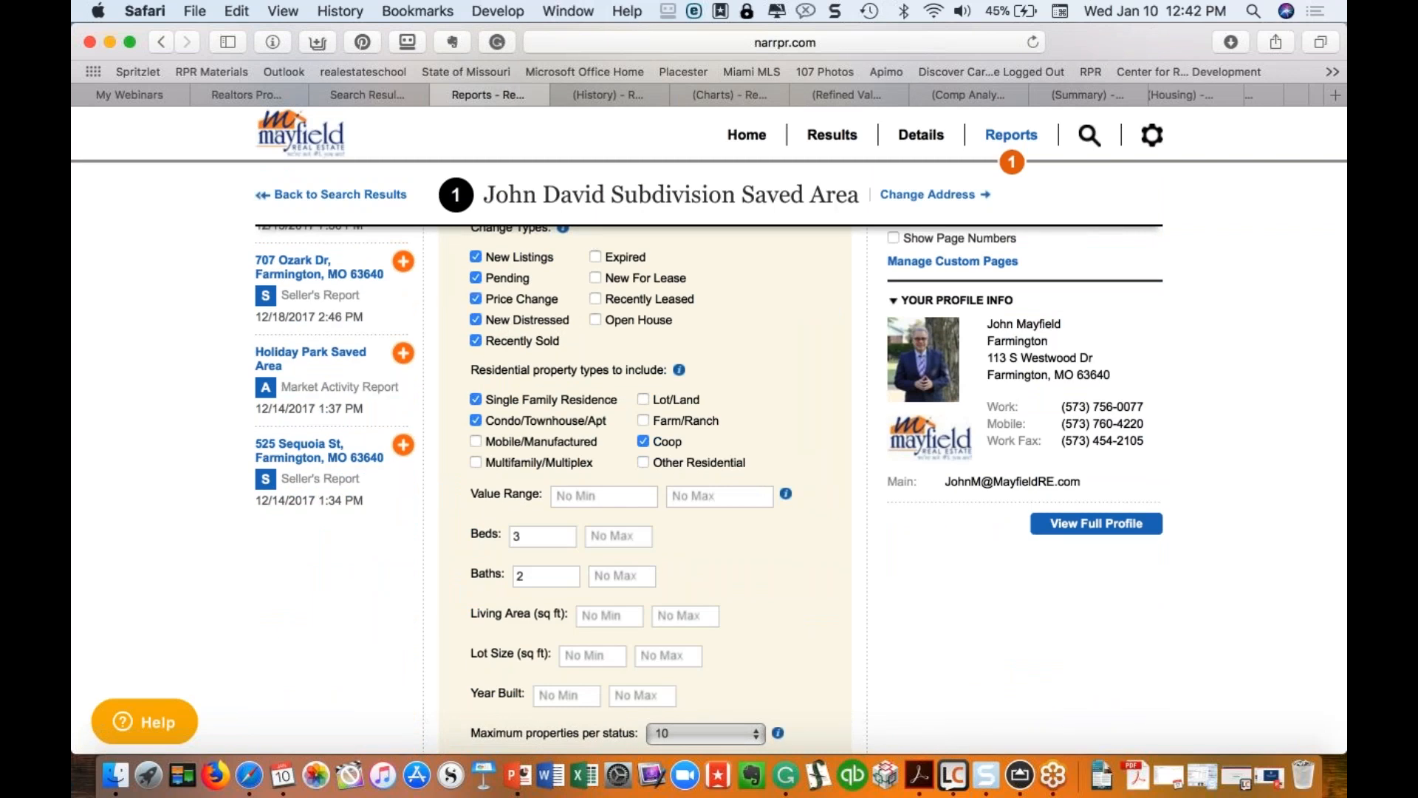
pyautogui.scroll(-2, 477, 451)
pyautogui.scroll(3, 477, 451)
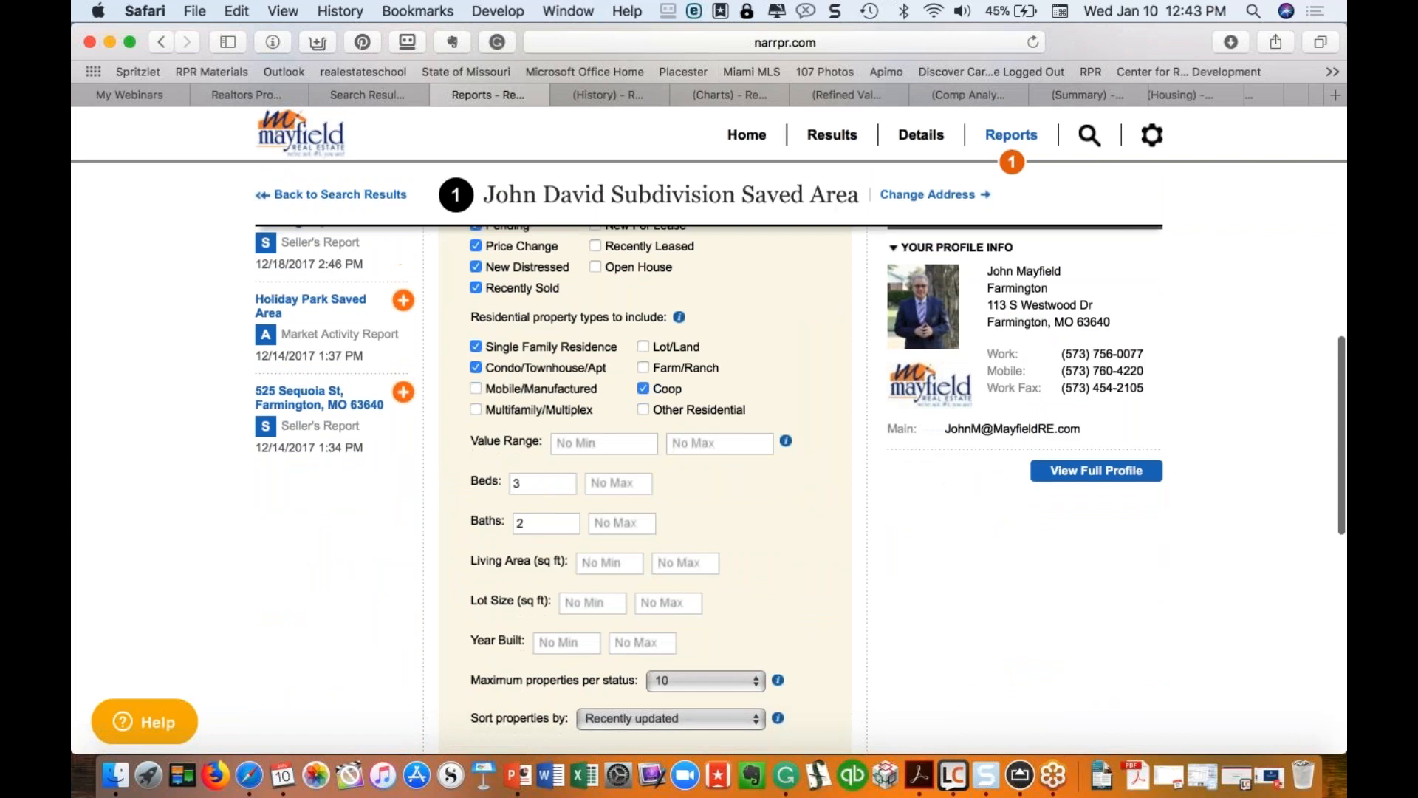
pyautogui.scroll(-5, 645, 487)
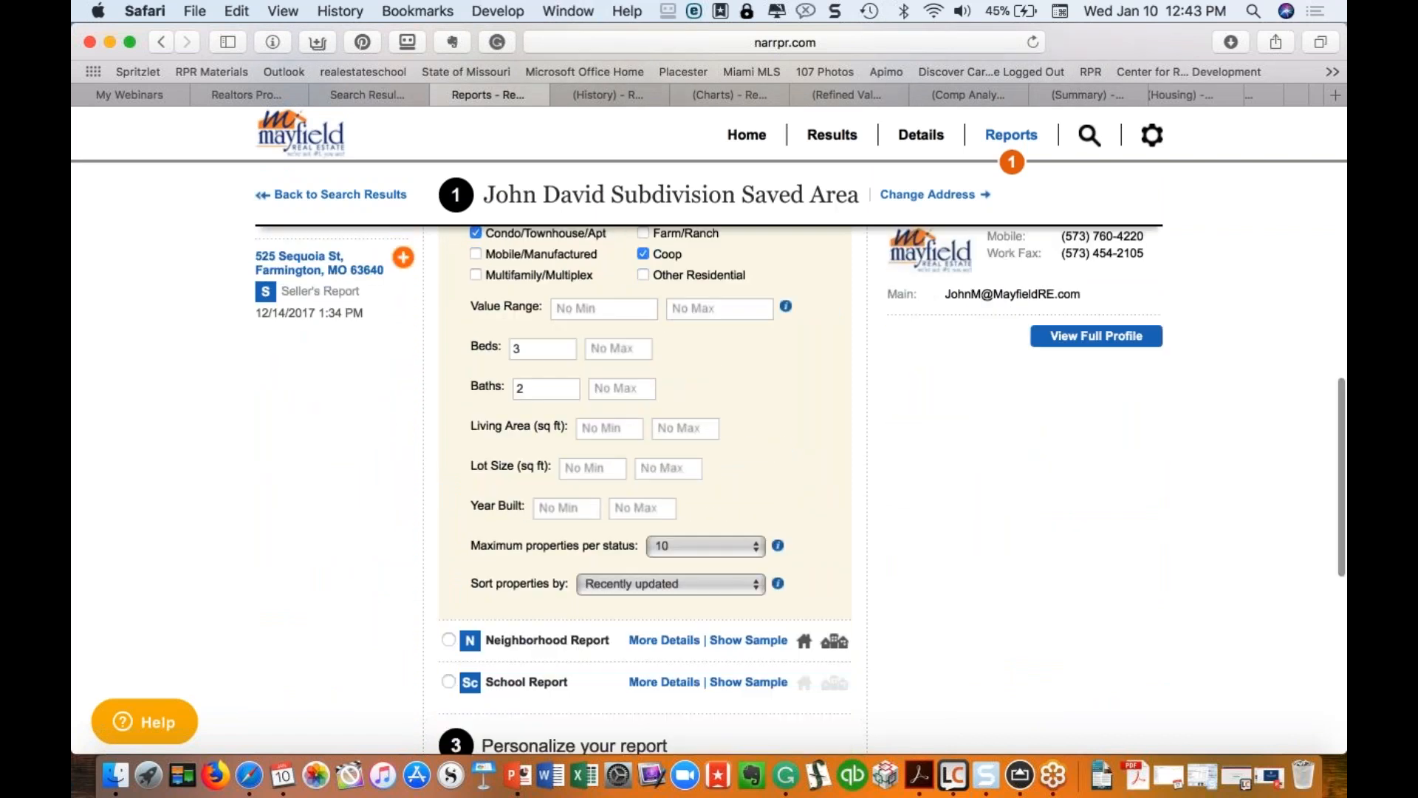
pyautogui.scroll(-6, 738, 370)
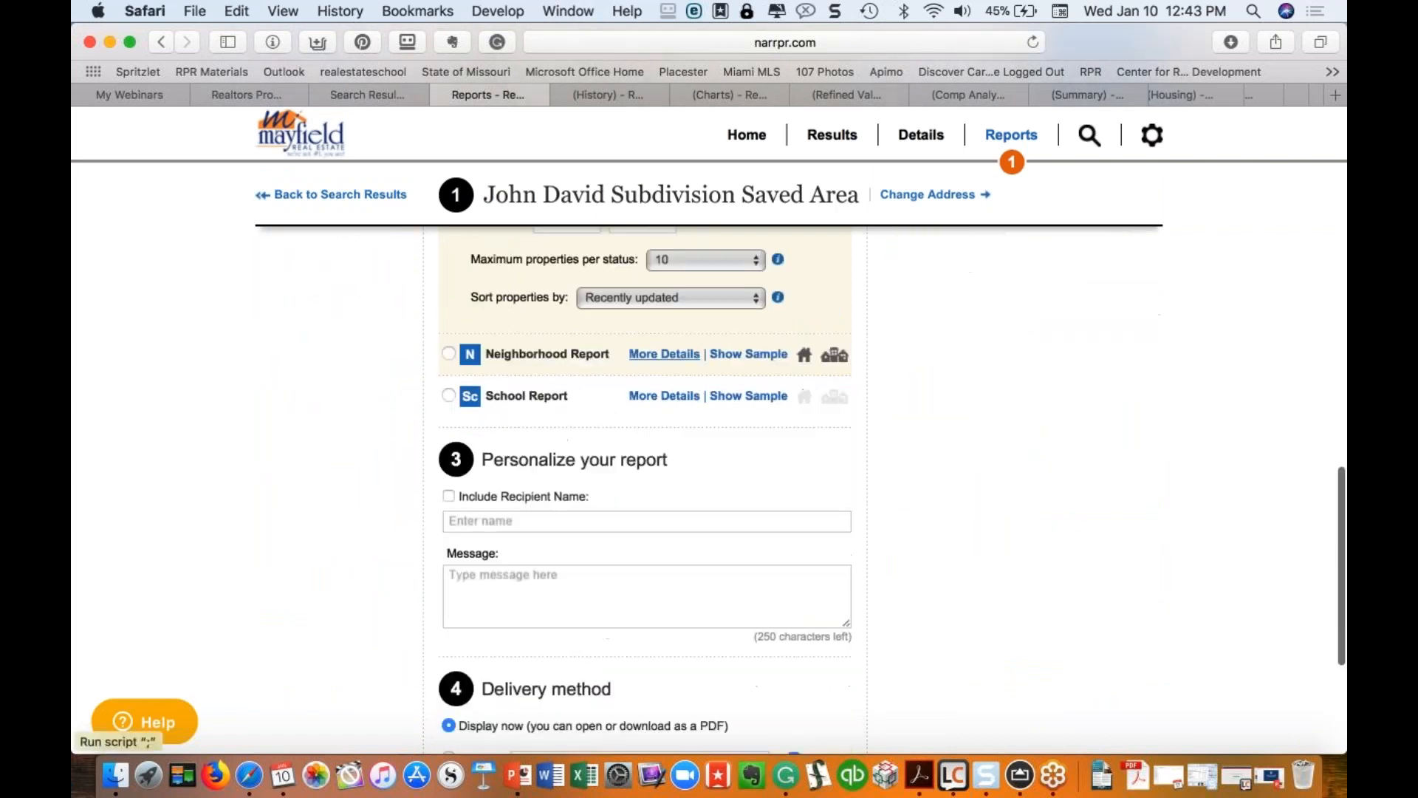
pyautogui.click(739, 298)
pyautogui.click(739, 301)
pyautogui.scroll(9, 750, 266)
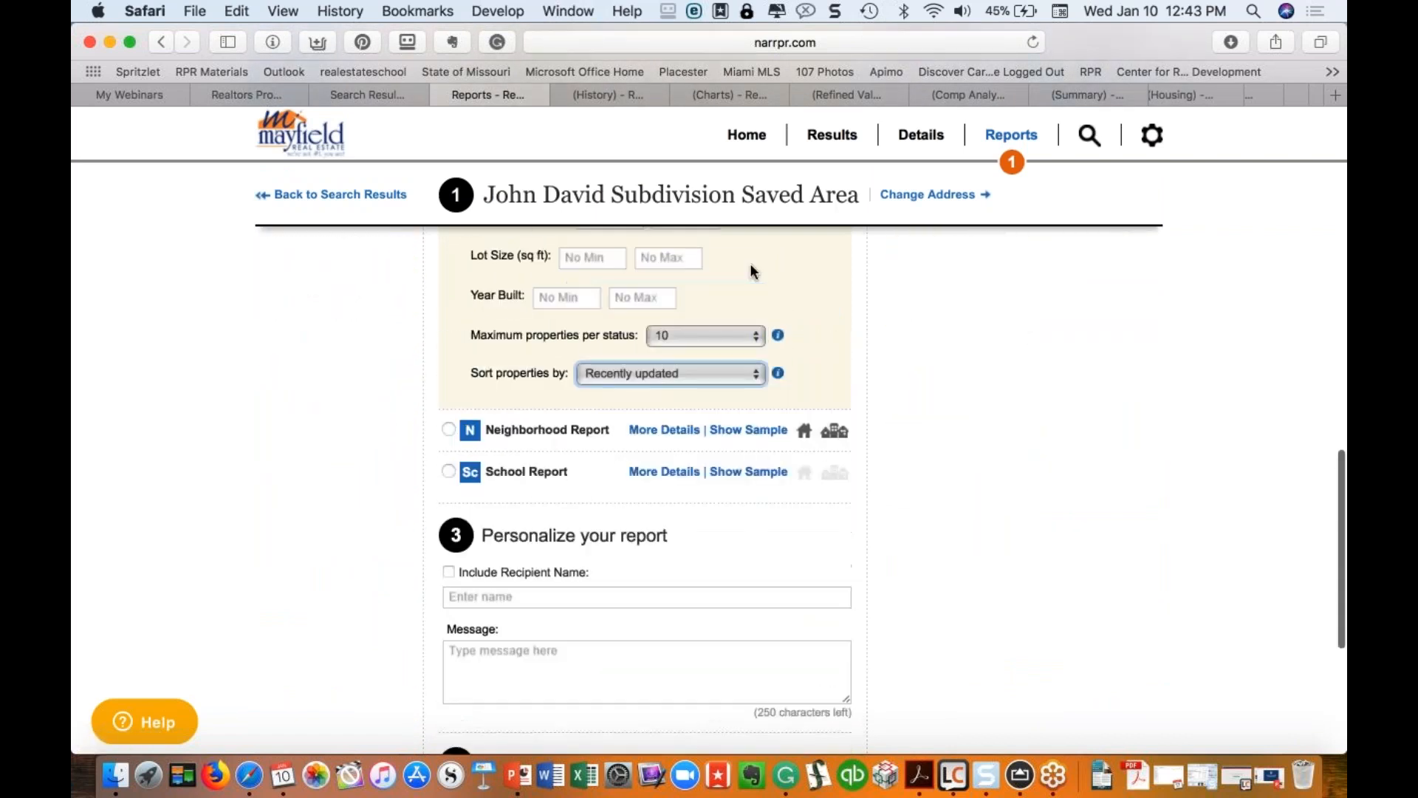
pyautogui.scroll(4, 750, 272)
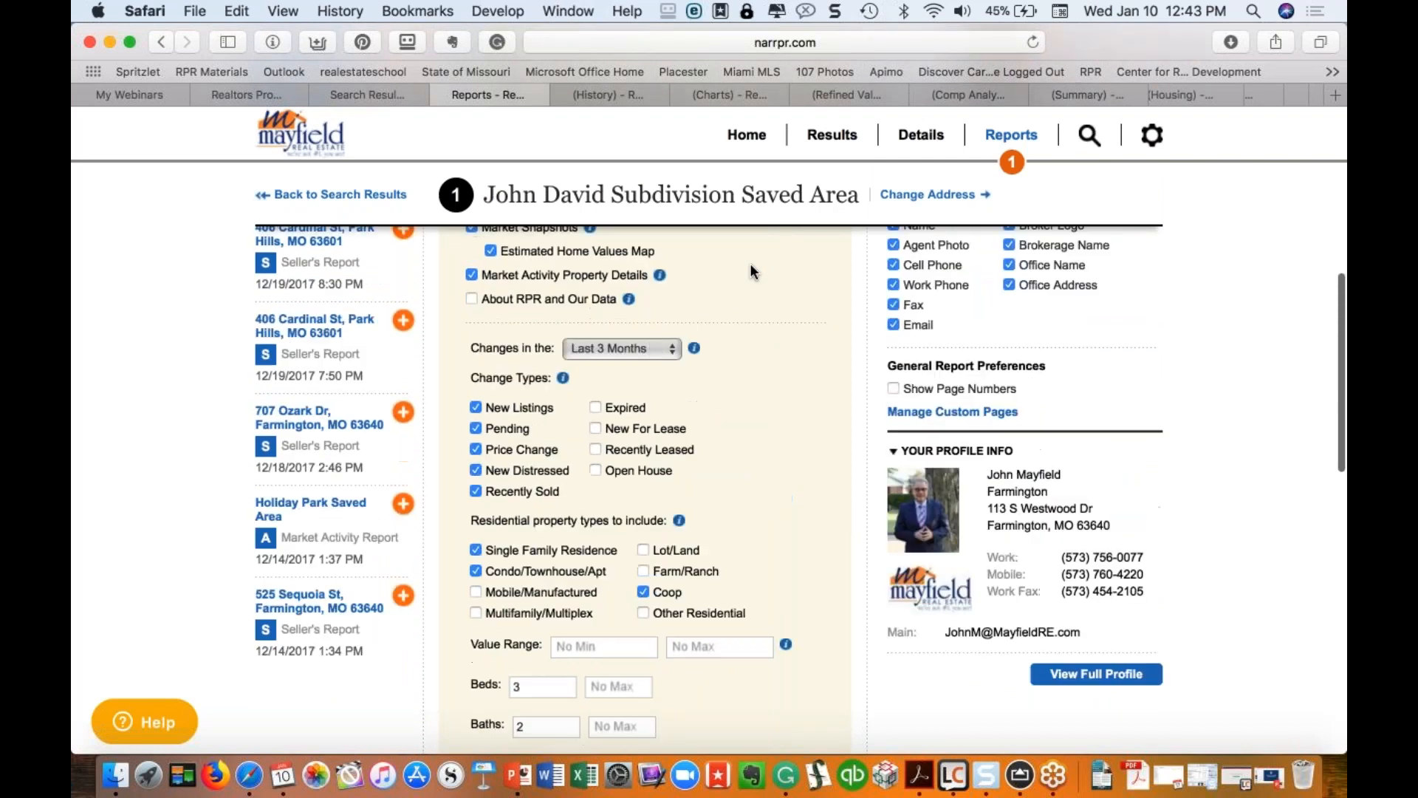
# Step: Limit reported changes to the Last Month and run the report
pyautogui.click(653, 350)
pyautogui.click(607, 369)
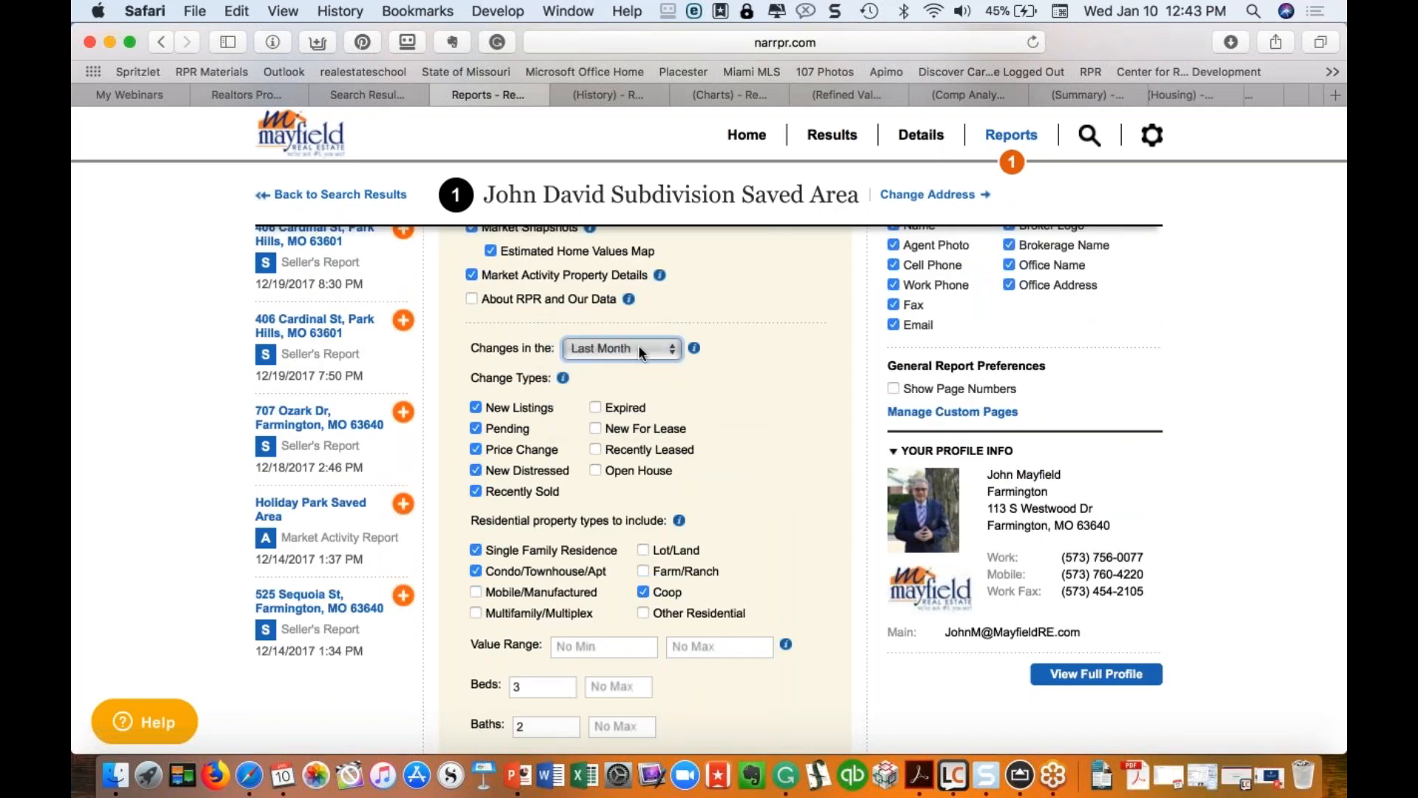
pyautogui.scroll(-5, 674, 494)
pyautogui.scroll(-10, 673, 486)
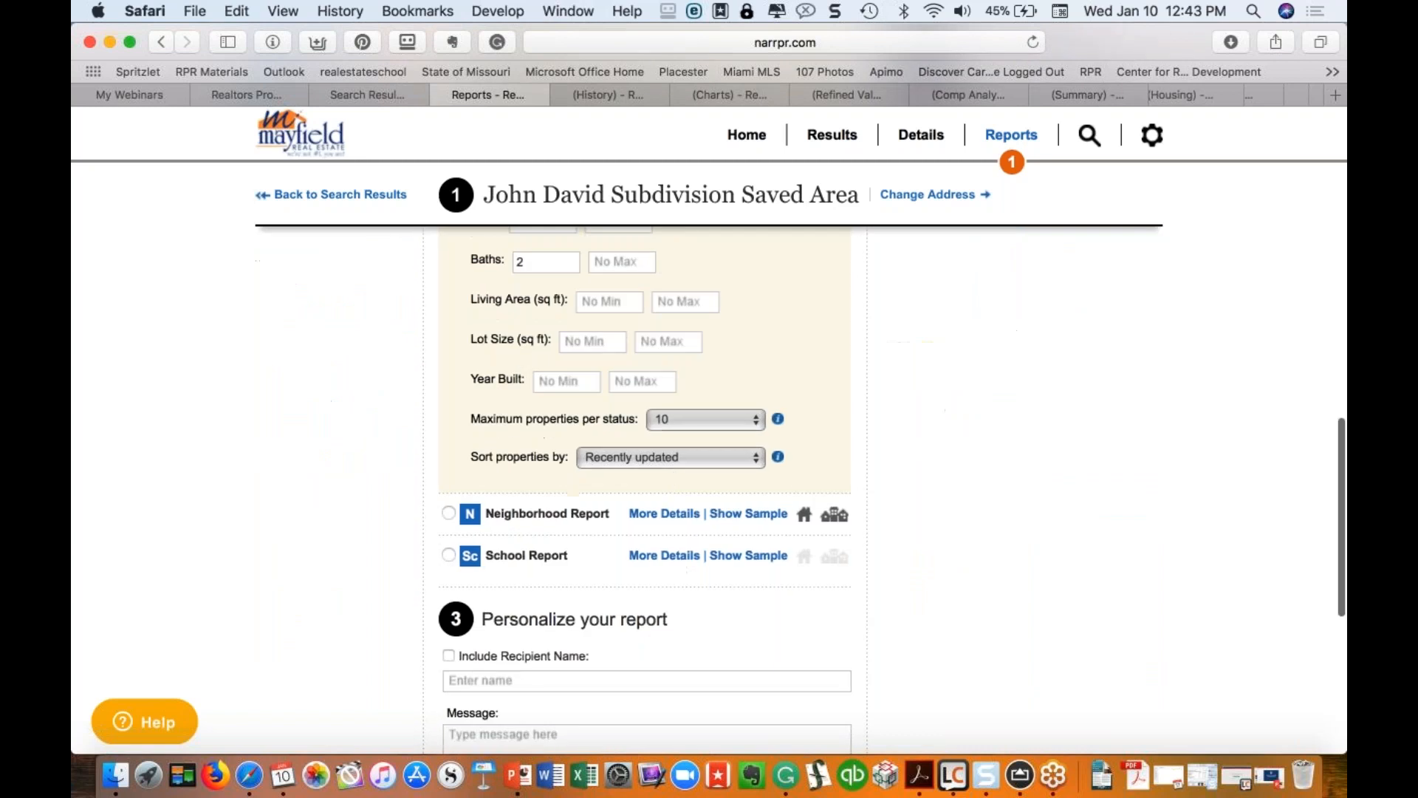
pyautogui.scroll(-5, 515, 459)
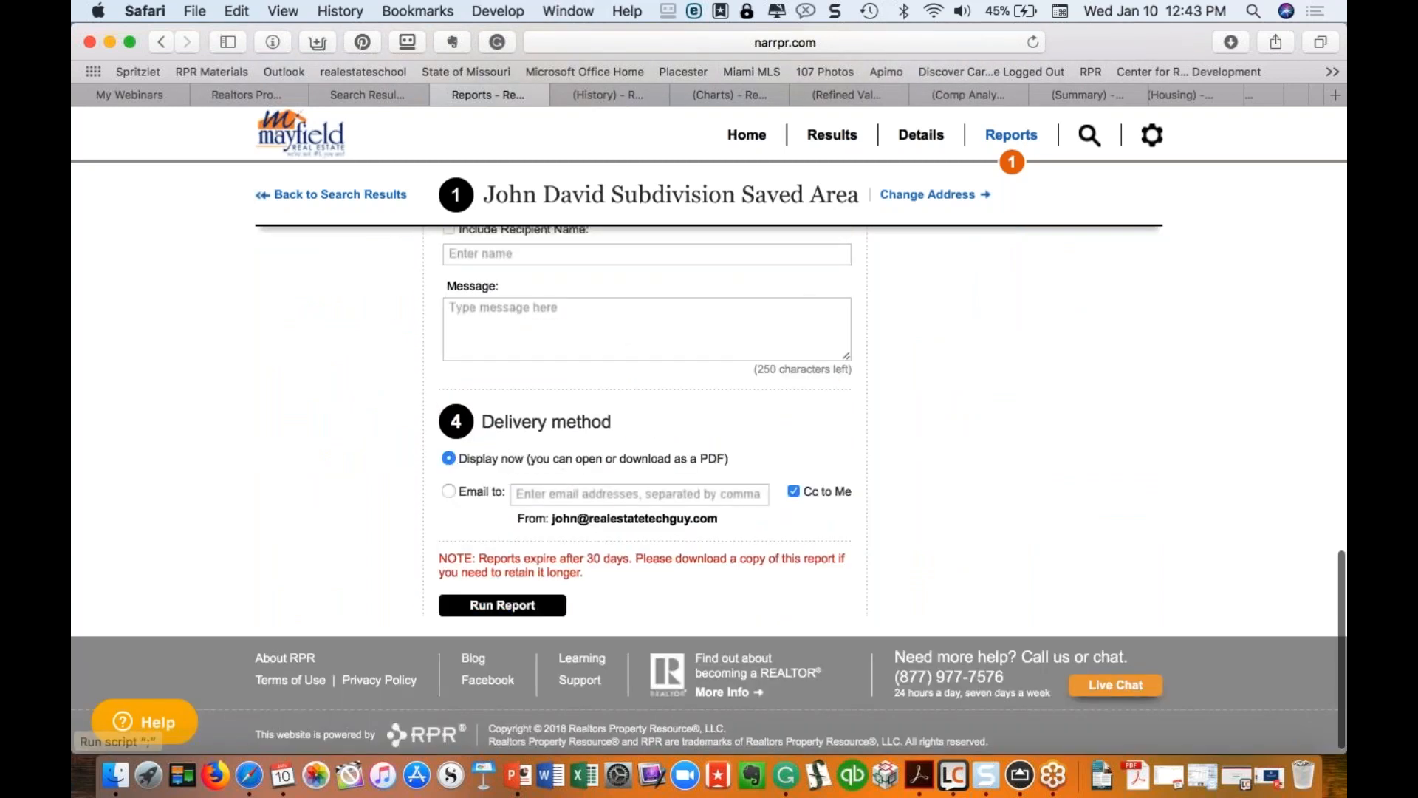
pyautogui.click(507, 606)
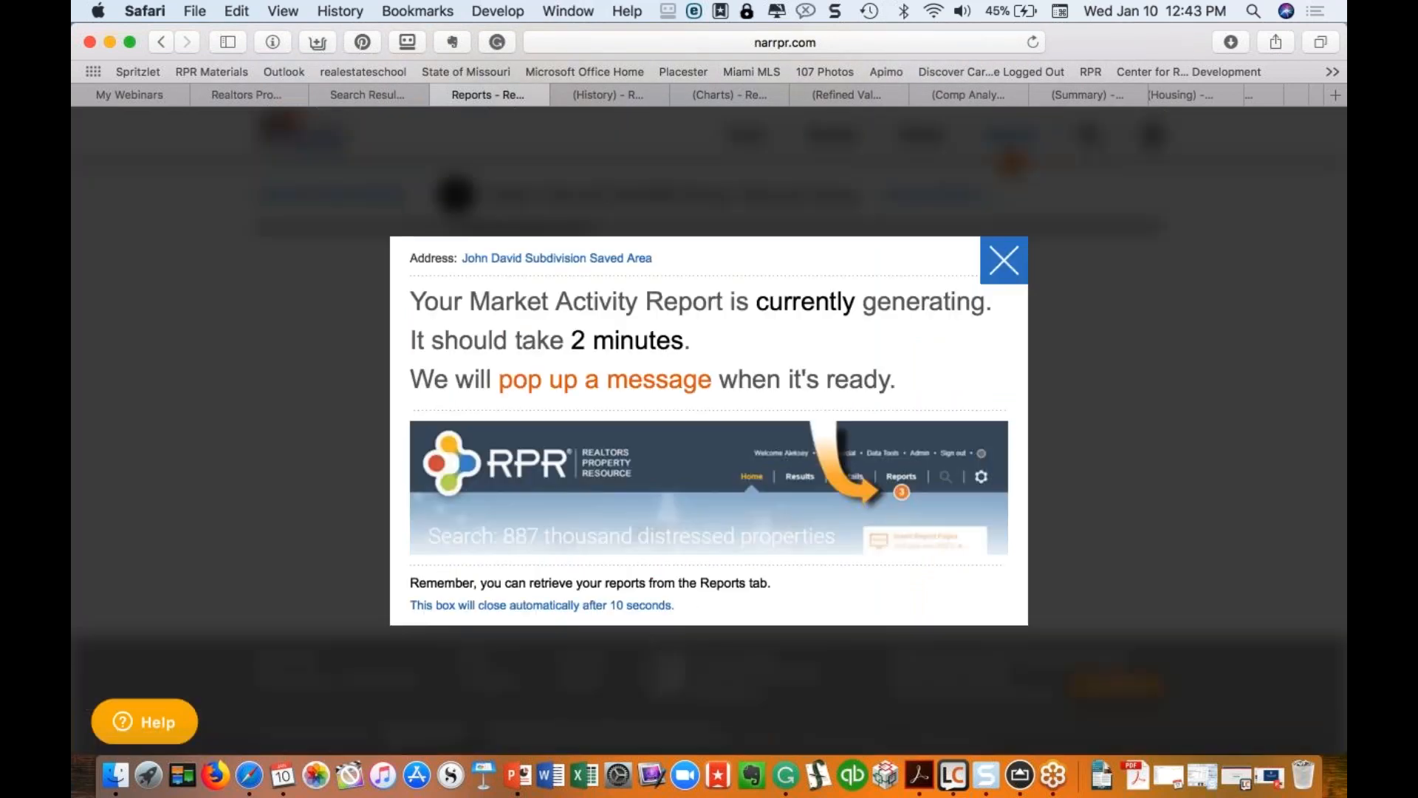
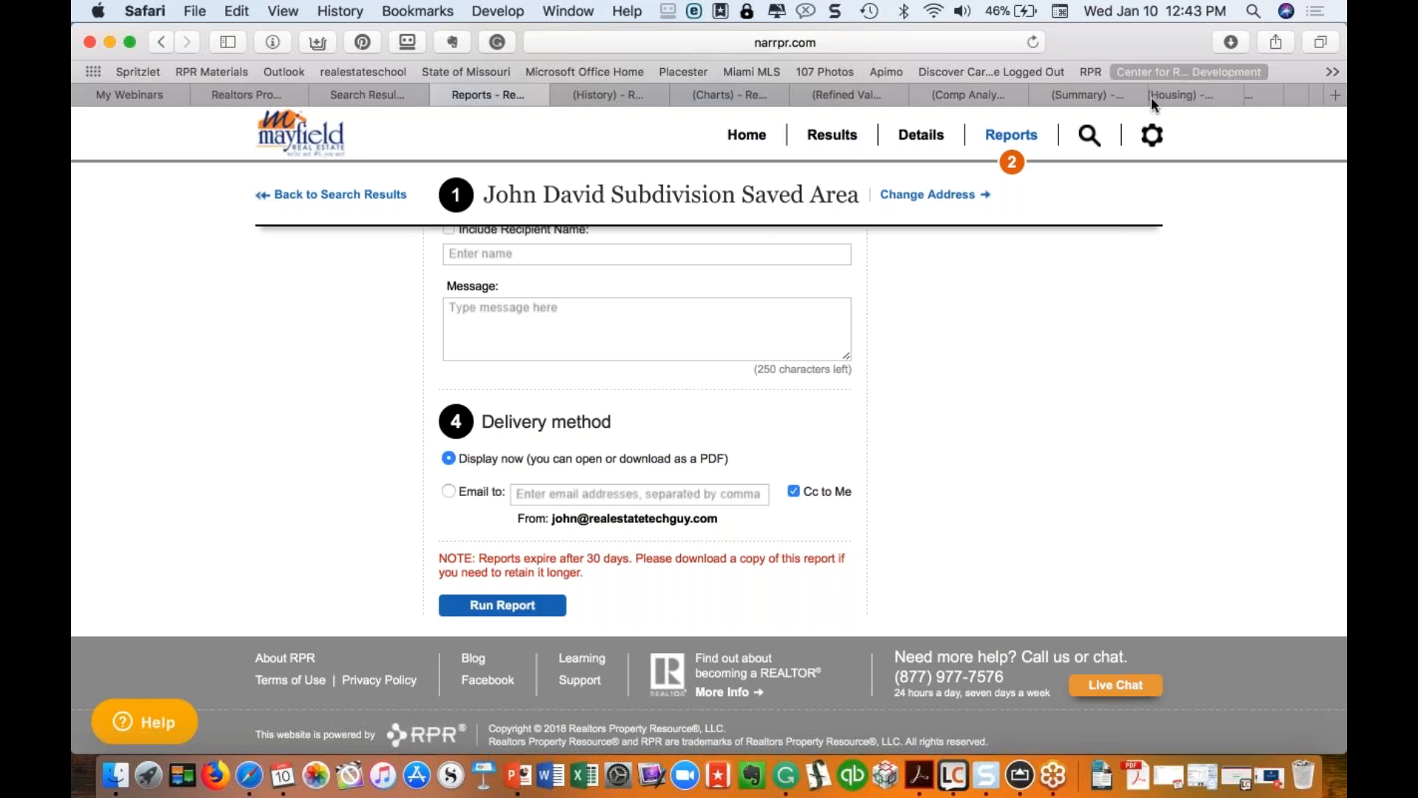
# Step: Open a new Safari tab beside the RPR report form
pyautogui.hscroll(9, 1150, 96)
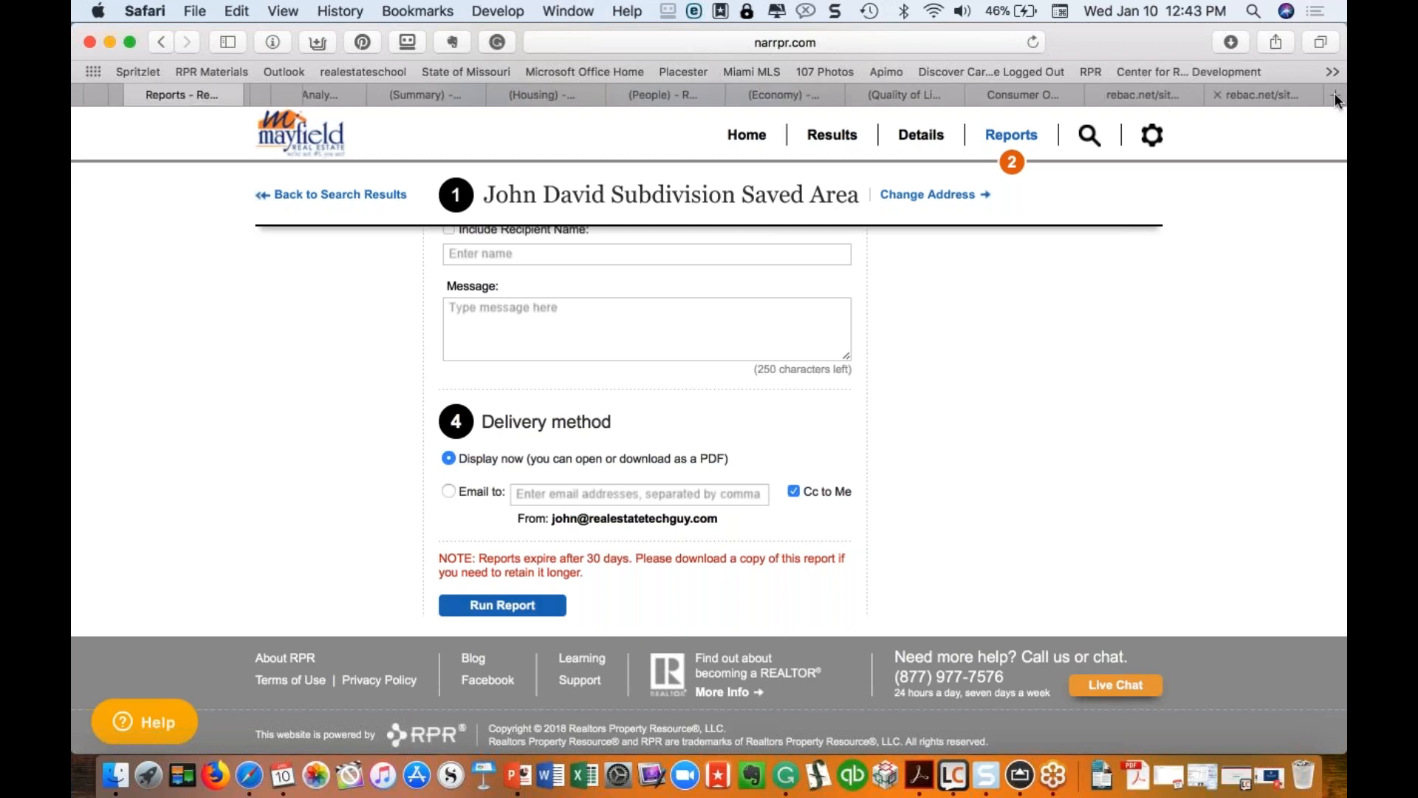
pyautogui.press('super+t')
# Step: Go to the Mayfield Real Estate site and open its Farmington Market Report page
pyautogui.write('mayfield')
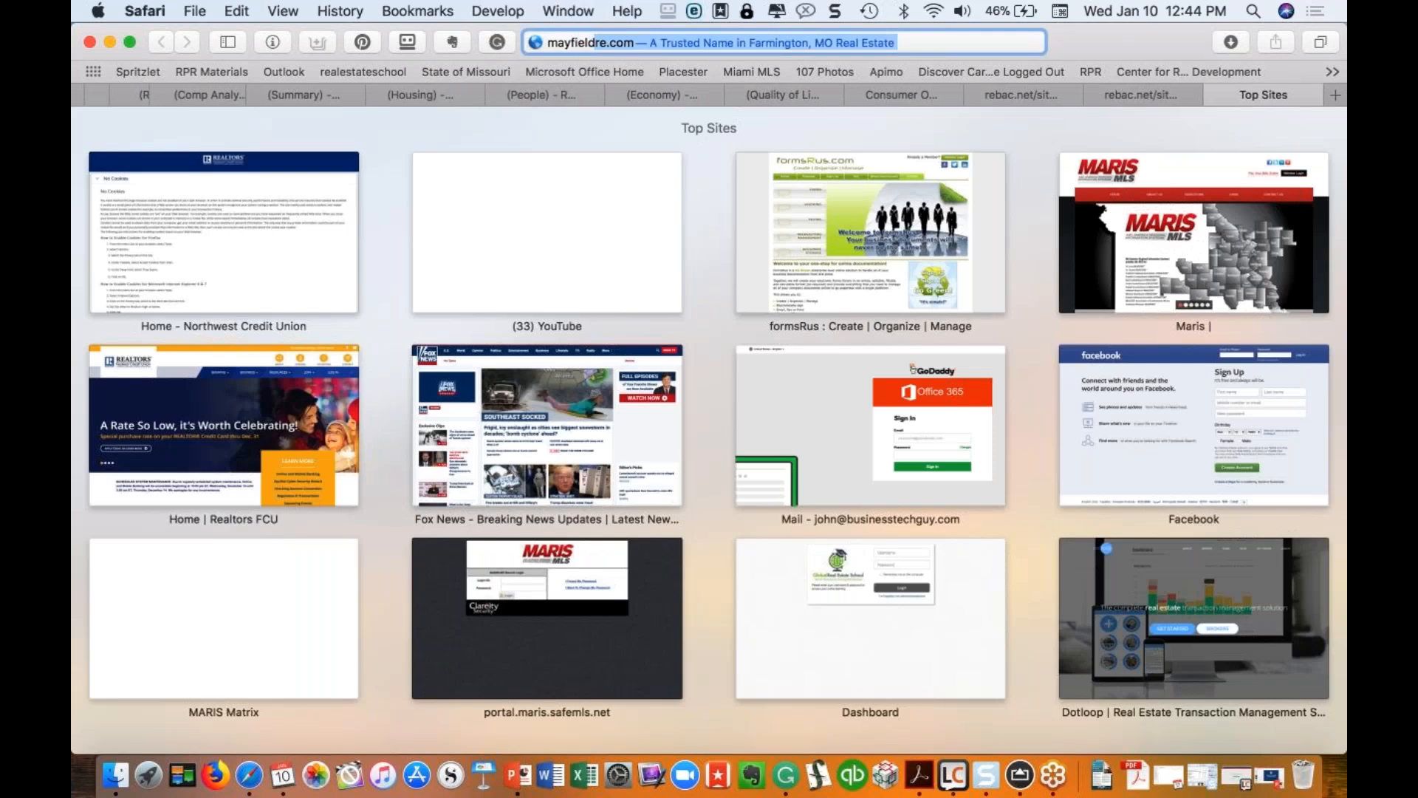
pyautogui.press('Return')
pyautogui.moveTo(968, 180)
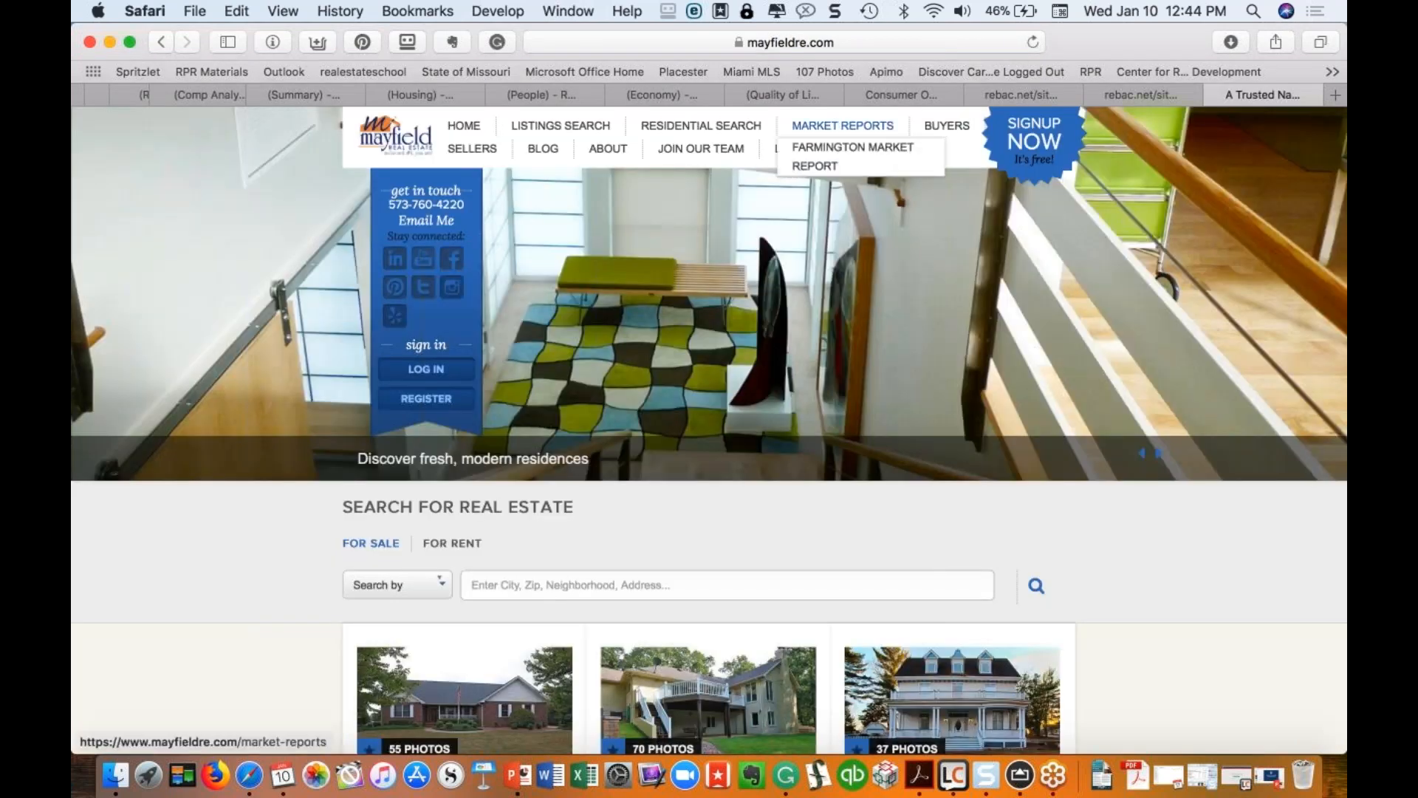
pyautogui.moveTo(842, 127)
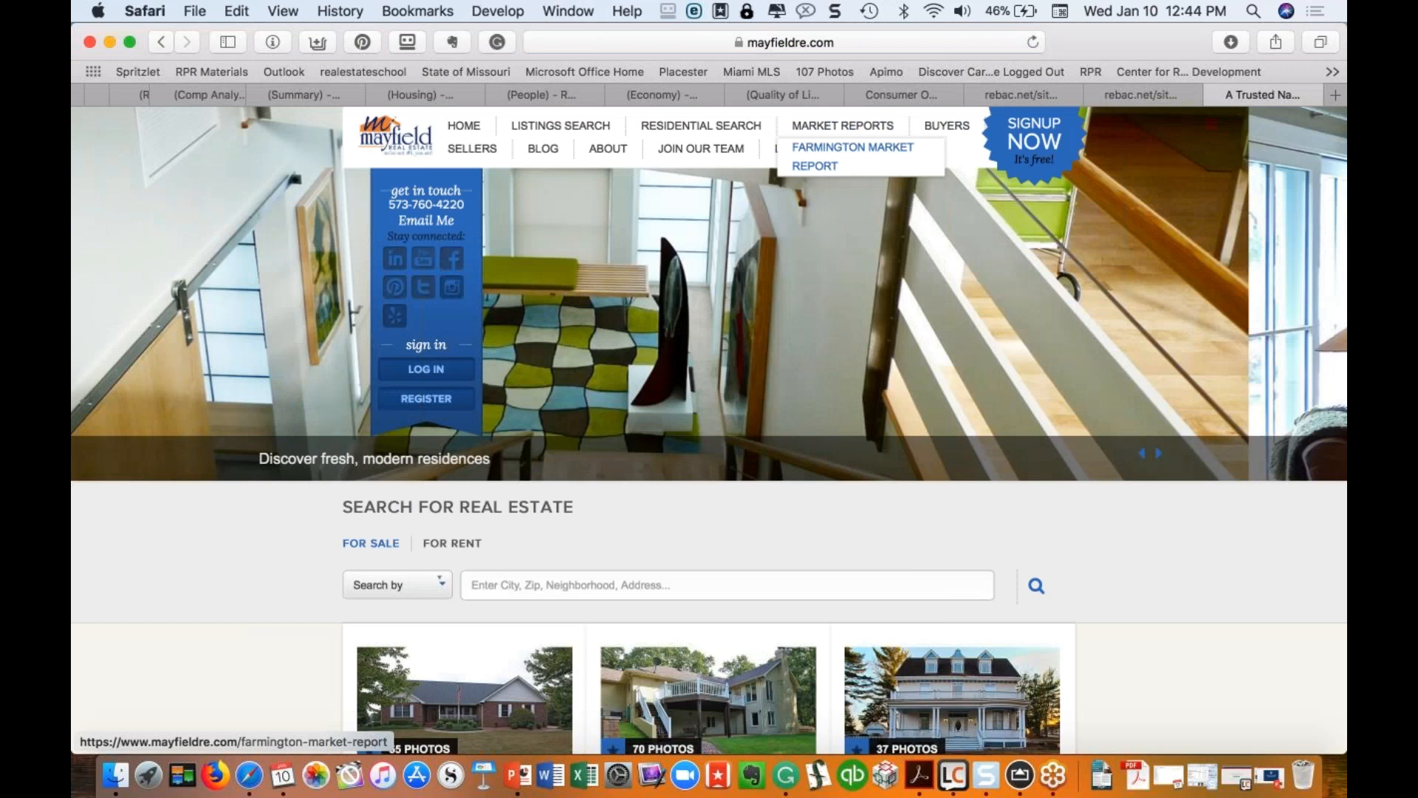
pyautogui.click(853, 151)
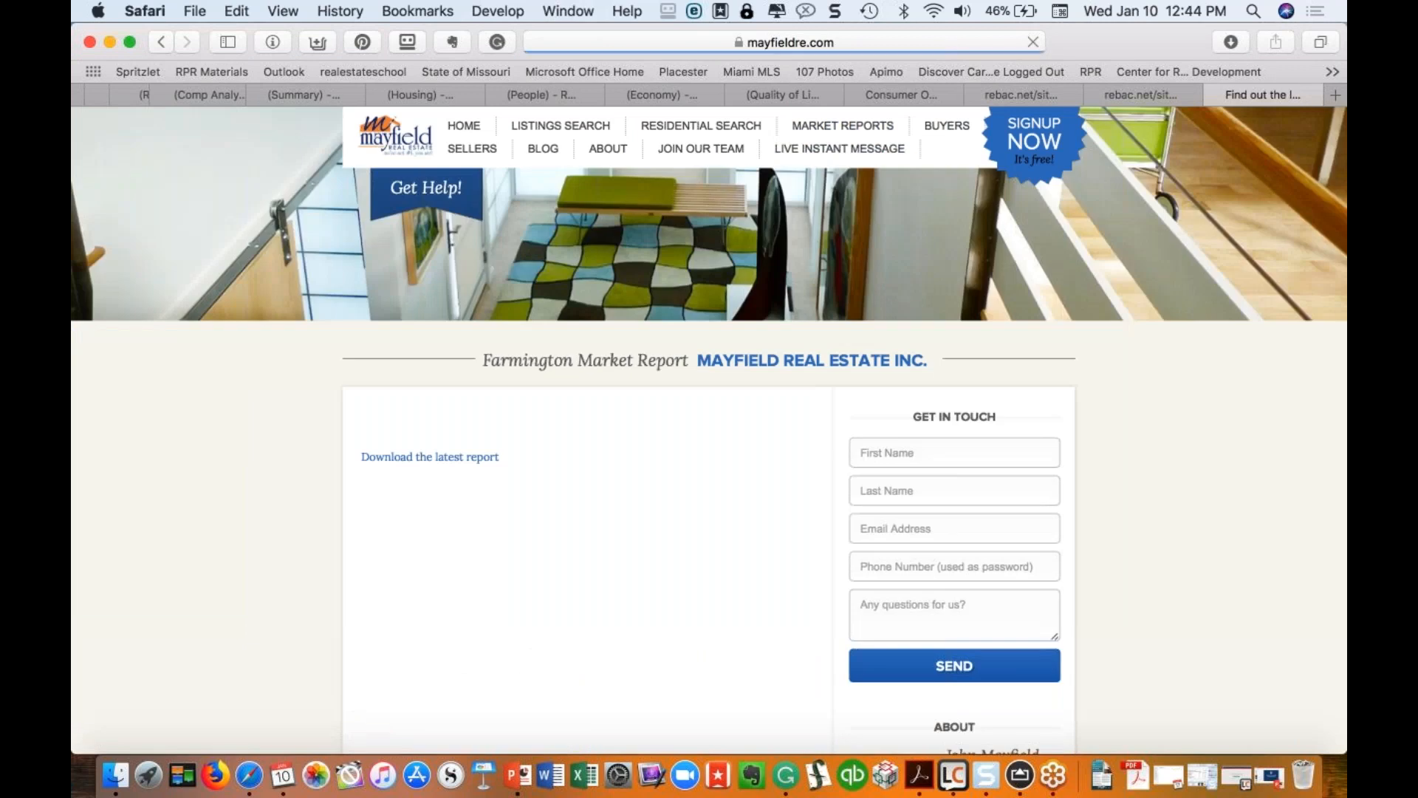
pyautogui.scroll(-4, 650, 370)
pyautogui.scroll(4, 629, 243)
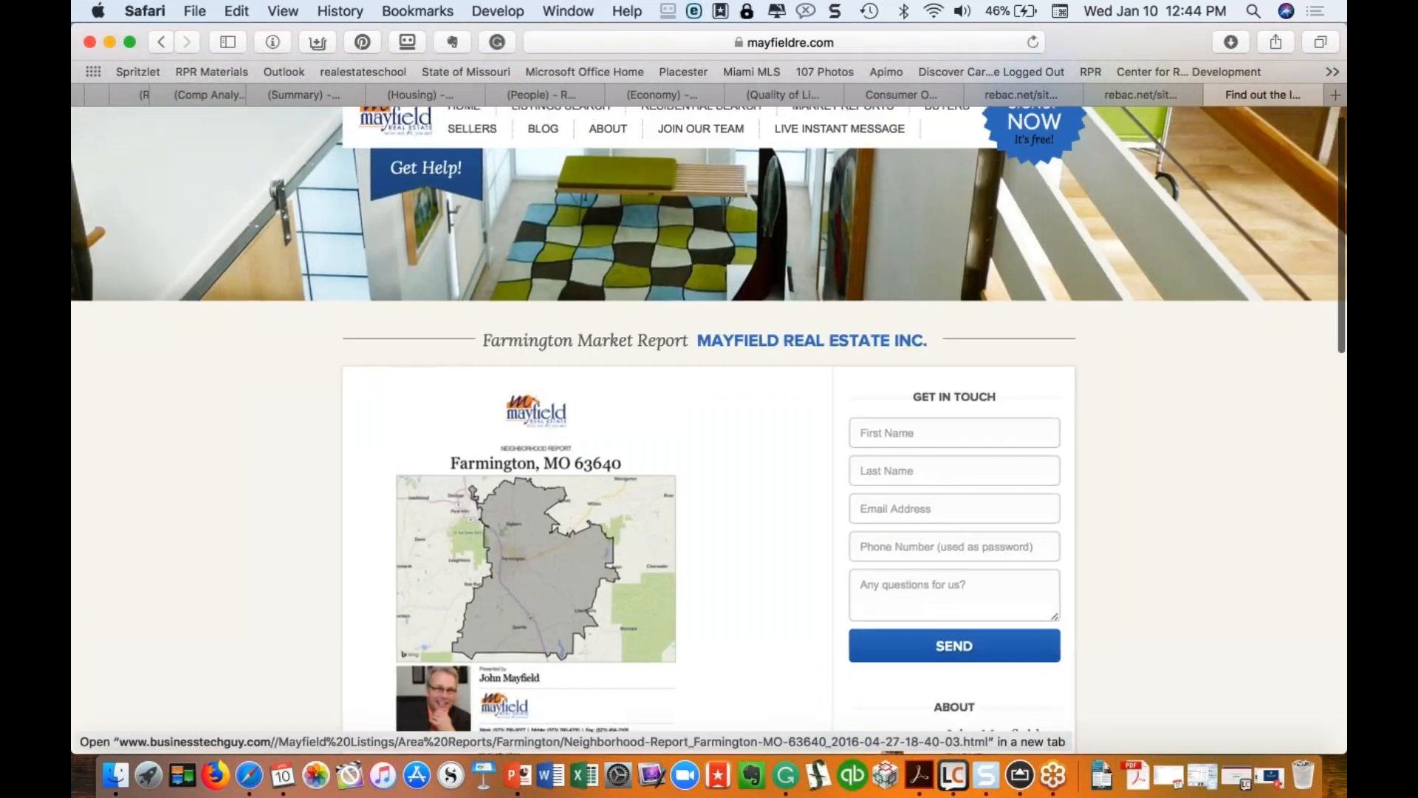
pyautogui.scroll(-2, 616, 269)
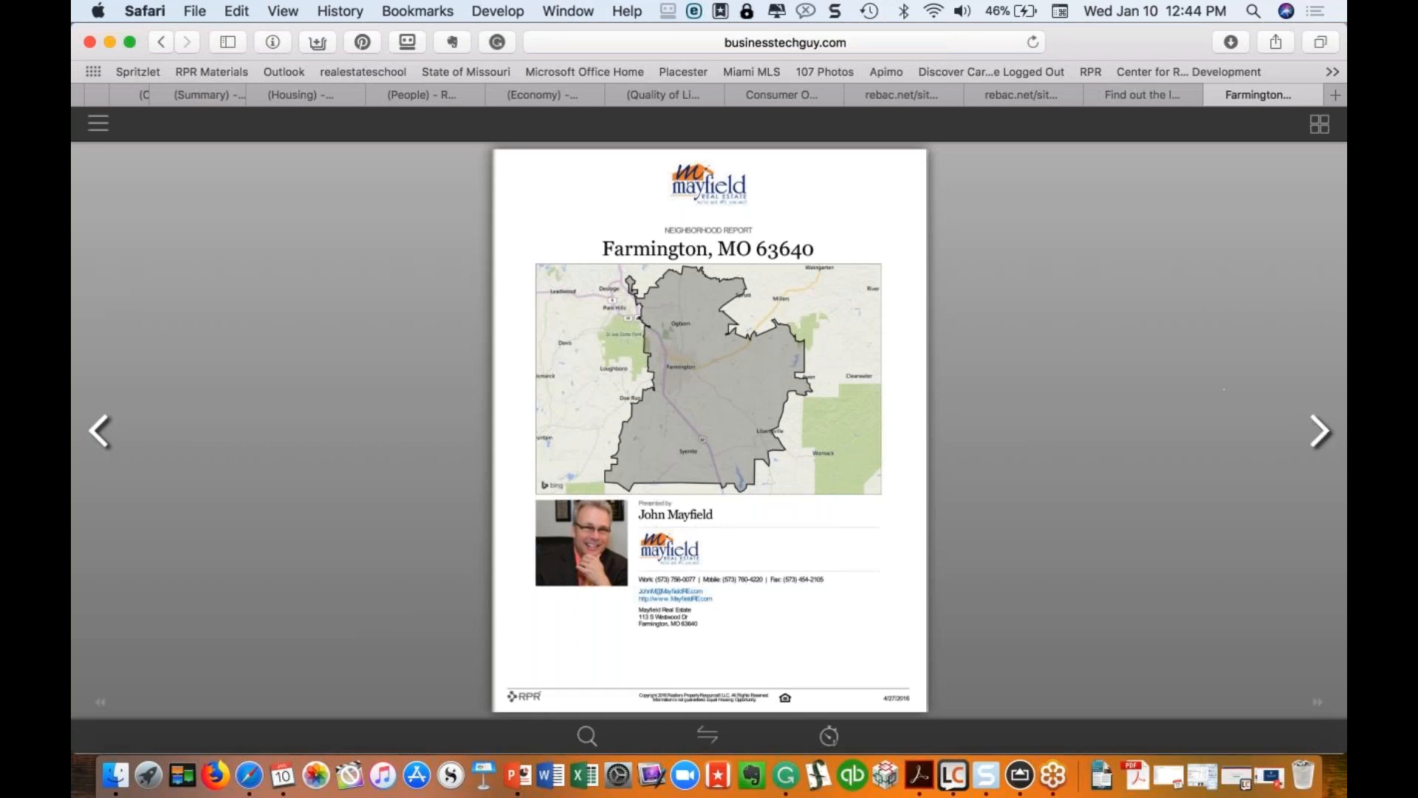
pyautogui.click(1321, 431)
pyautogui.click(1320, 431)
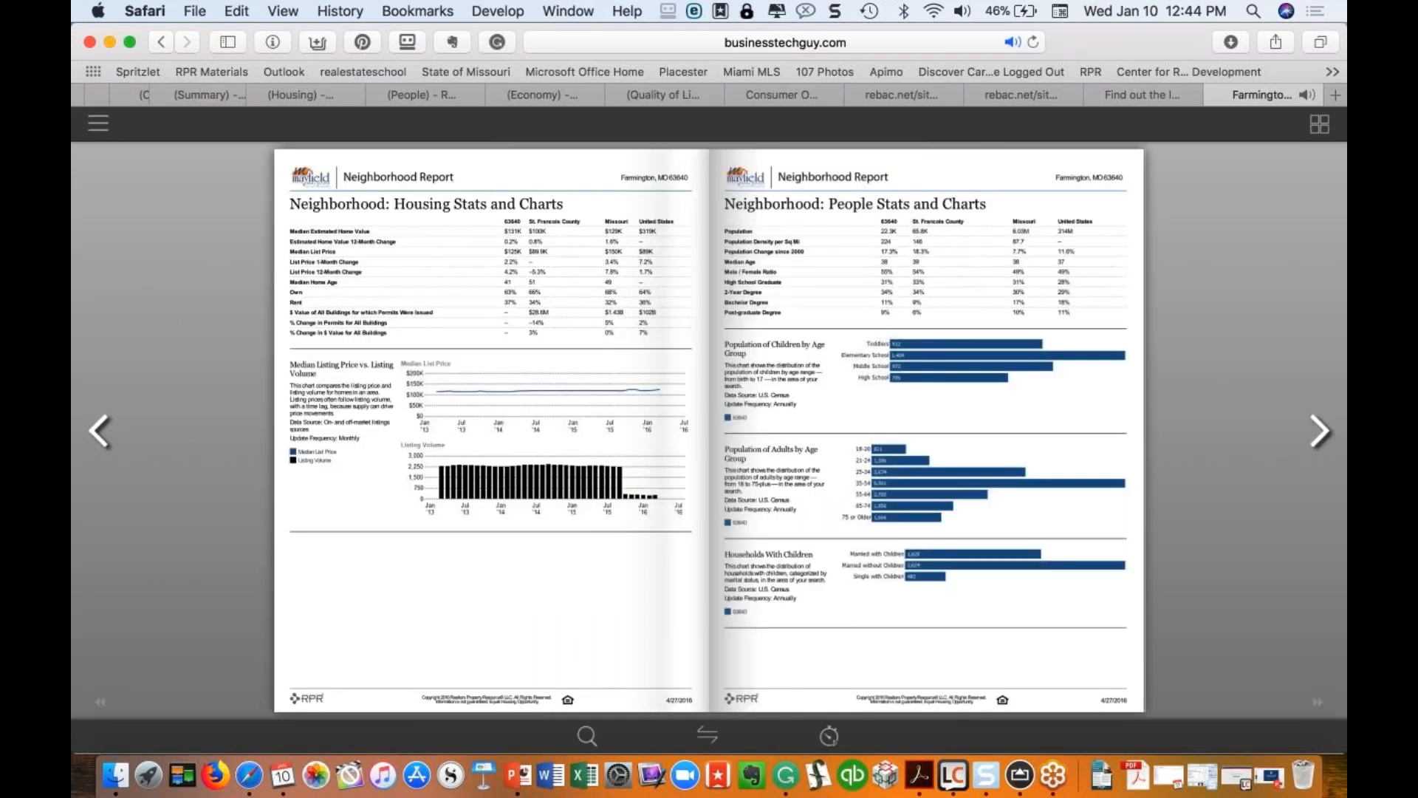
pyautogui.click(100, 430)
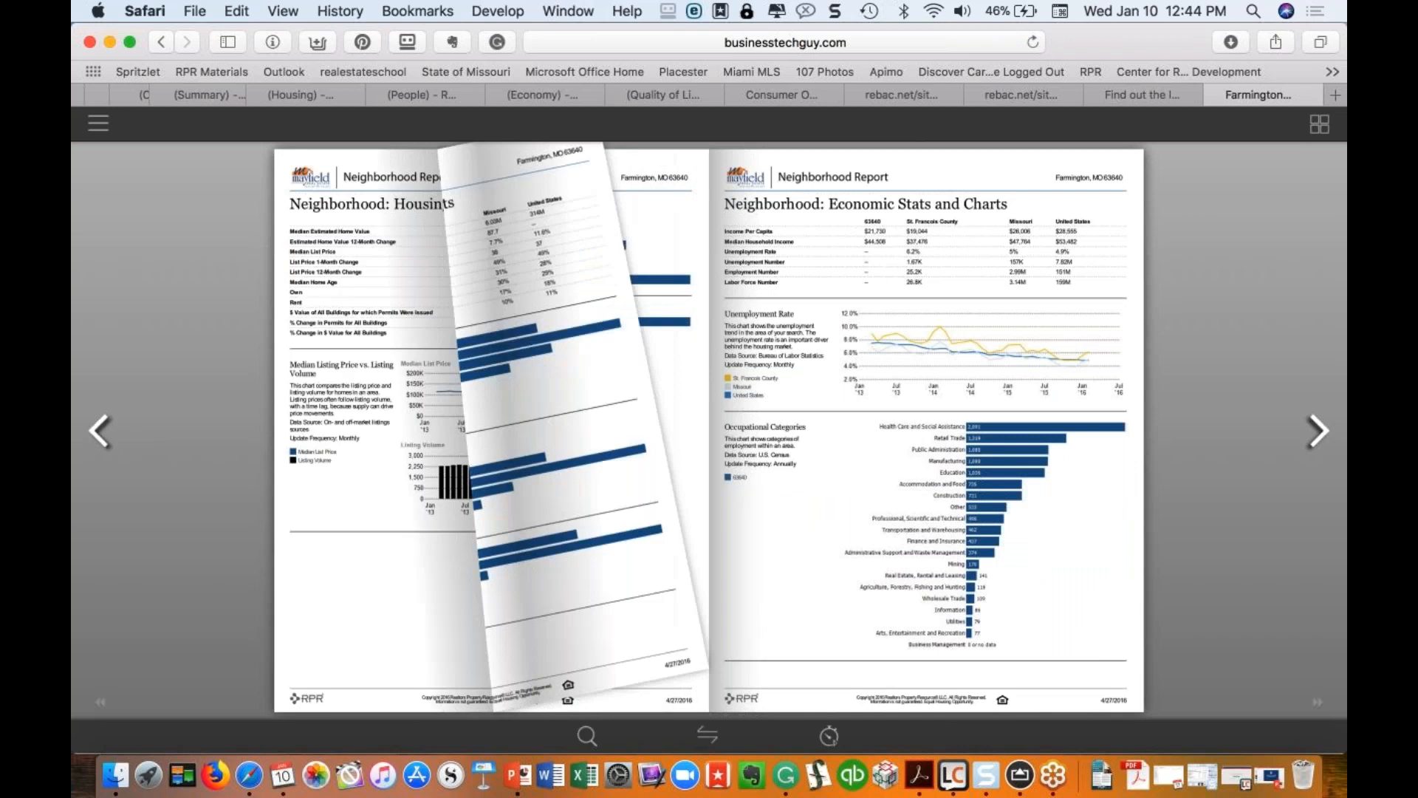
pyautogui.click(100, 430)
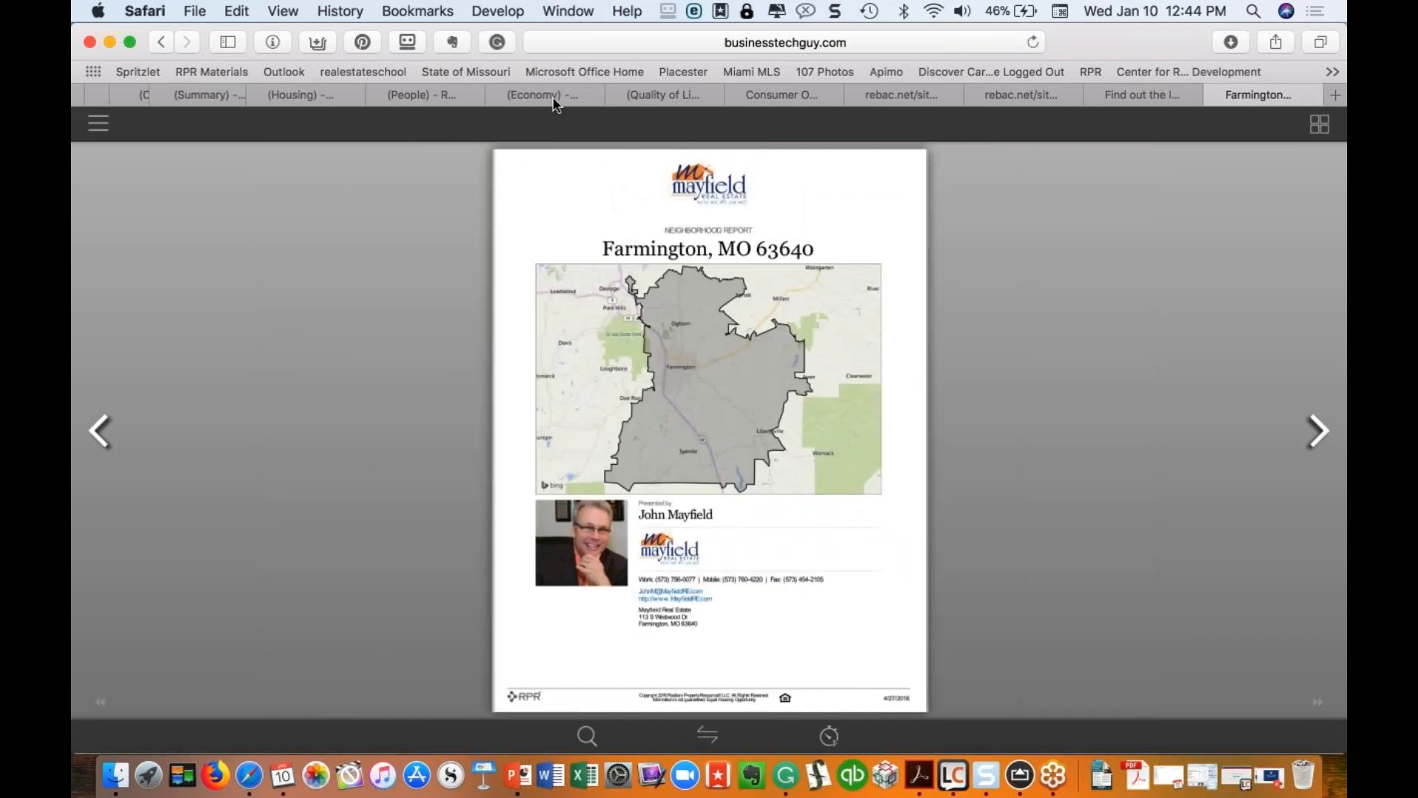
pyautogui.hscroll(-10, 553, 96)
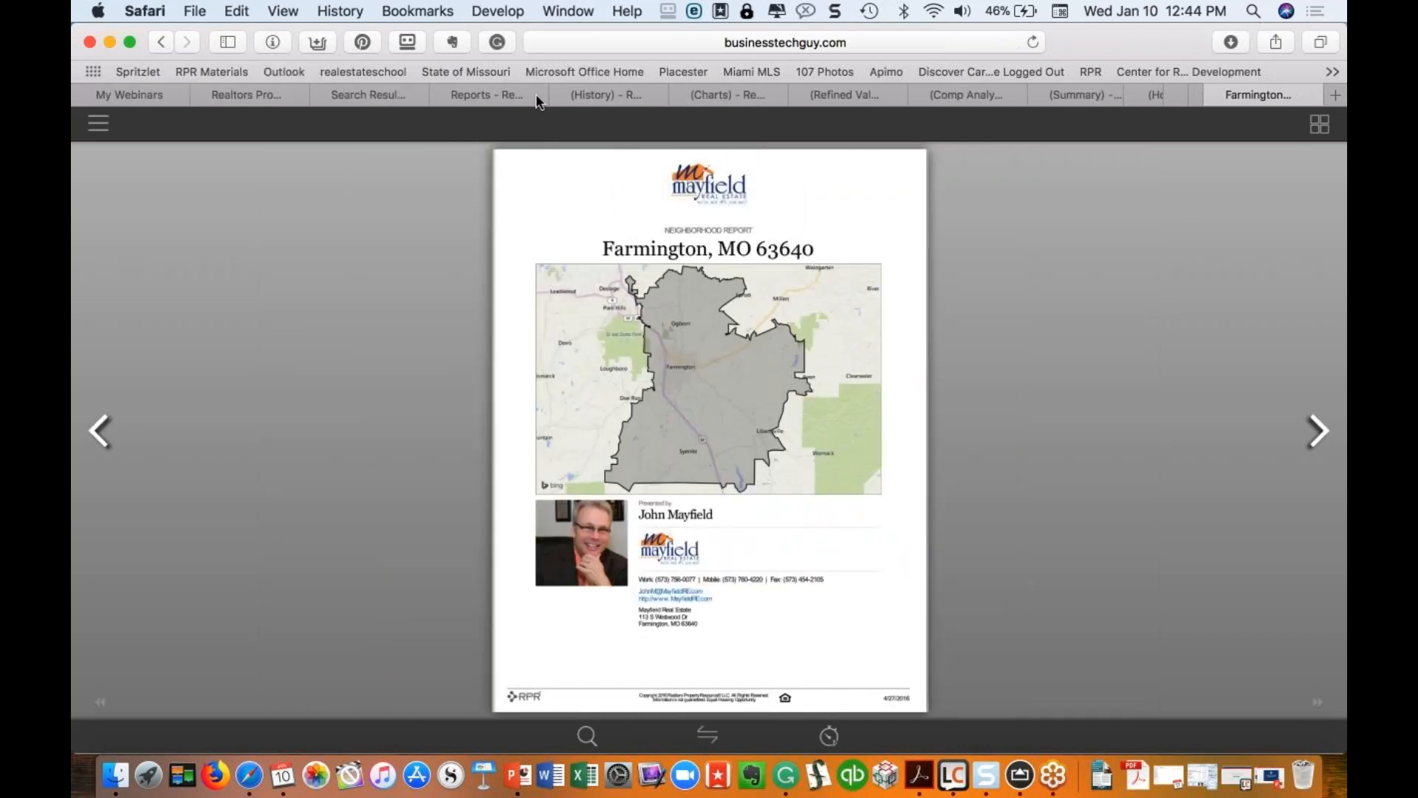
pyautogui.click(374, 89)
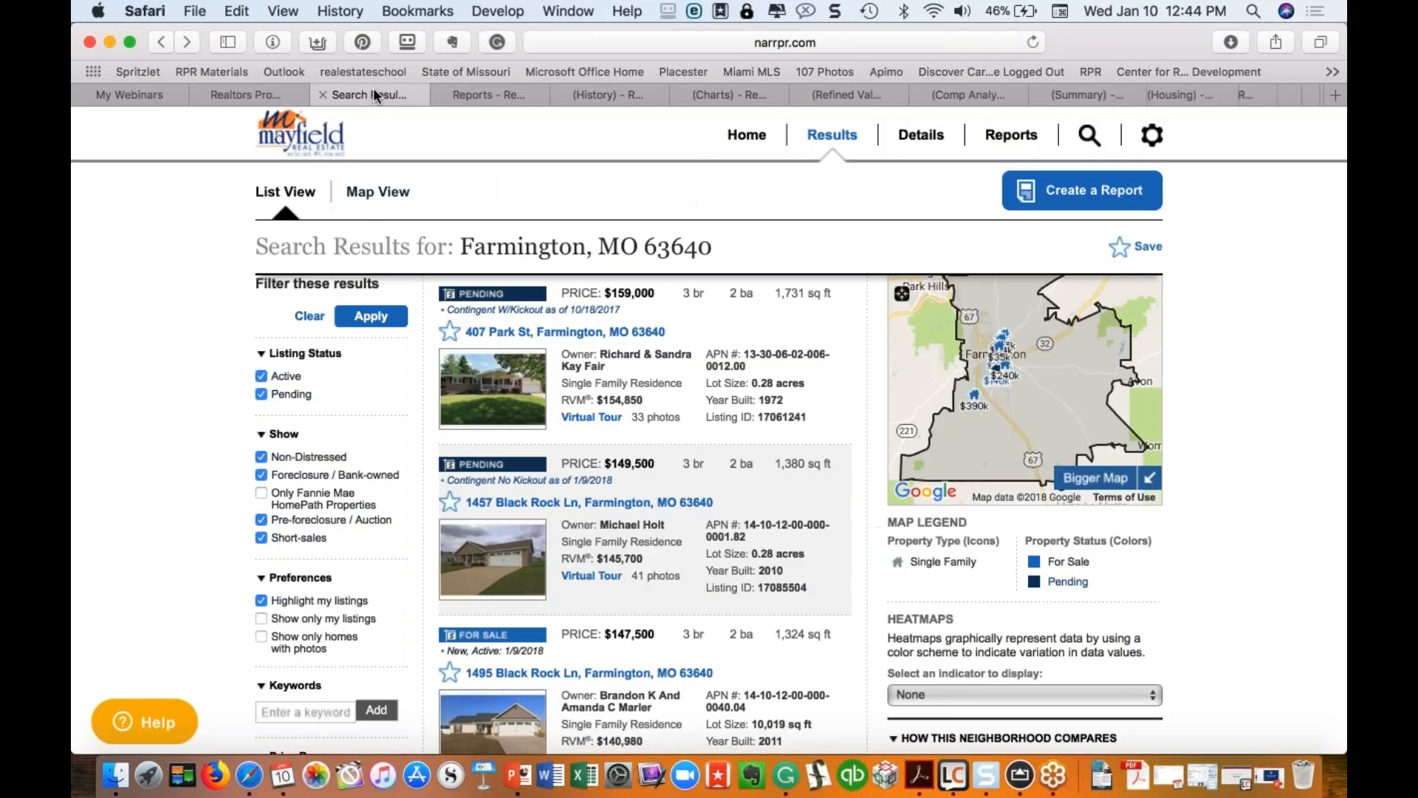
pyautogui.click(477, 91)
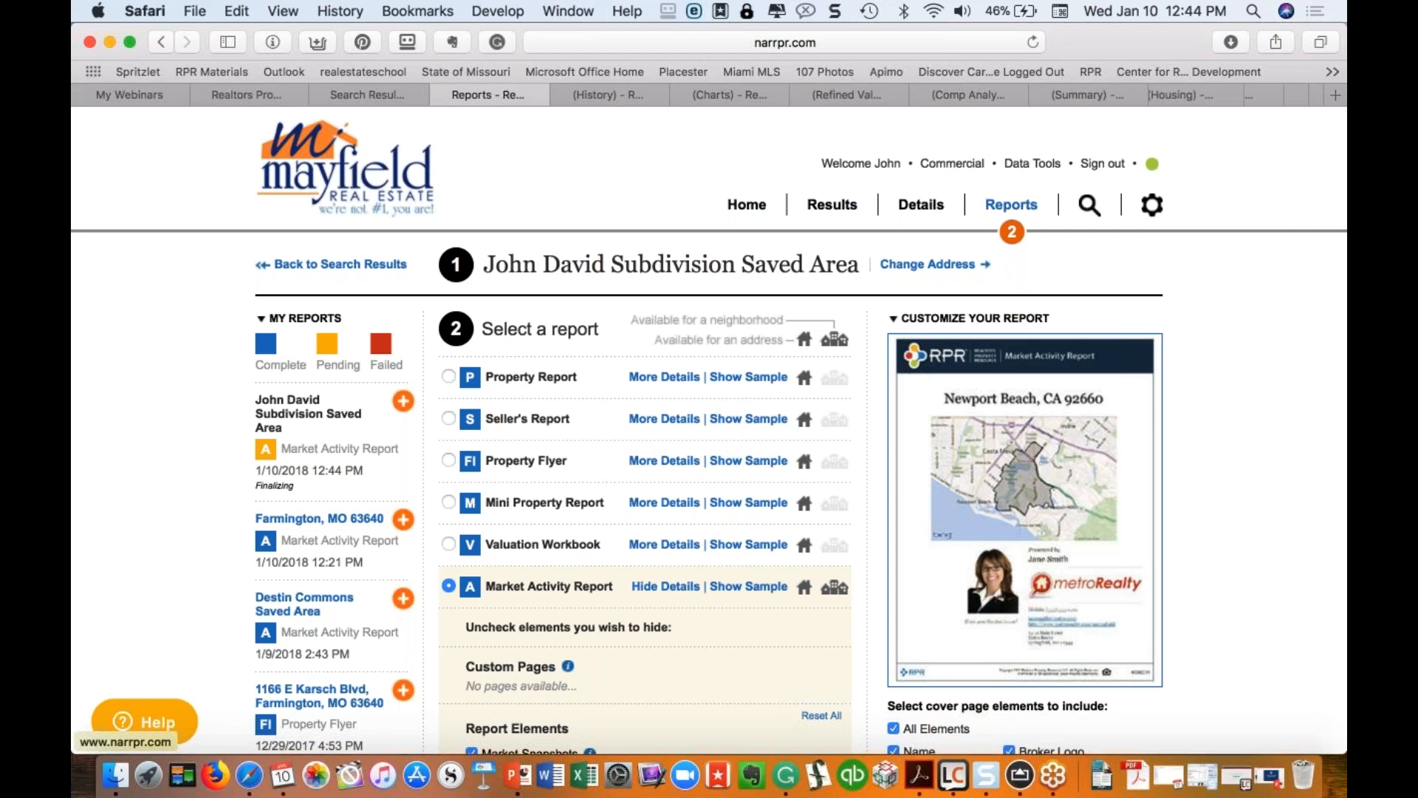
pyautogui.click(595, 94)
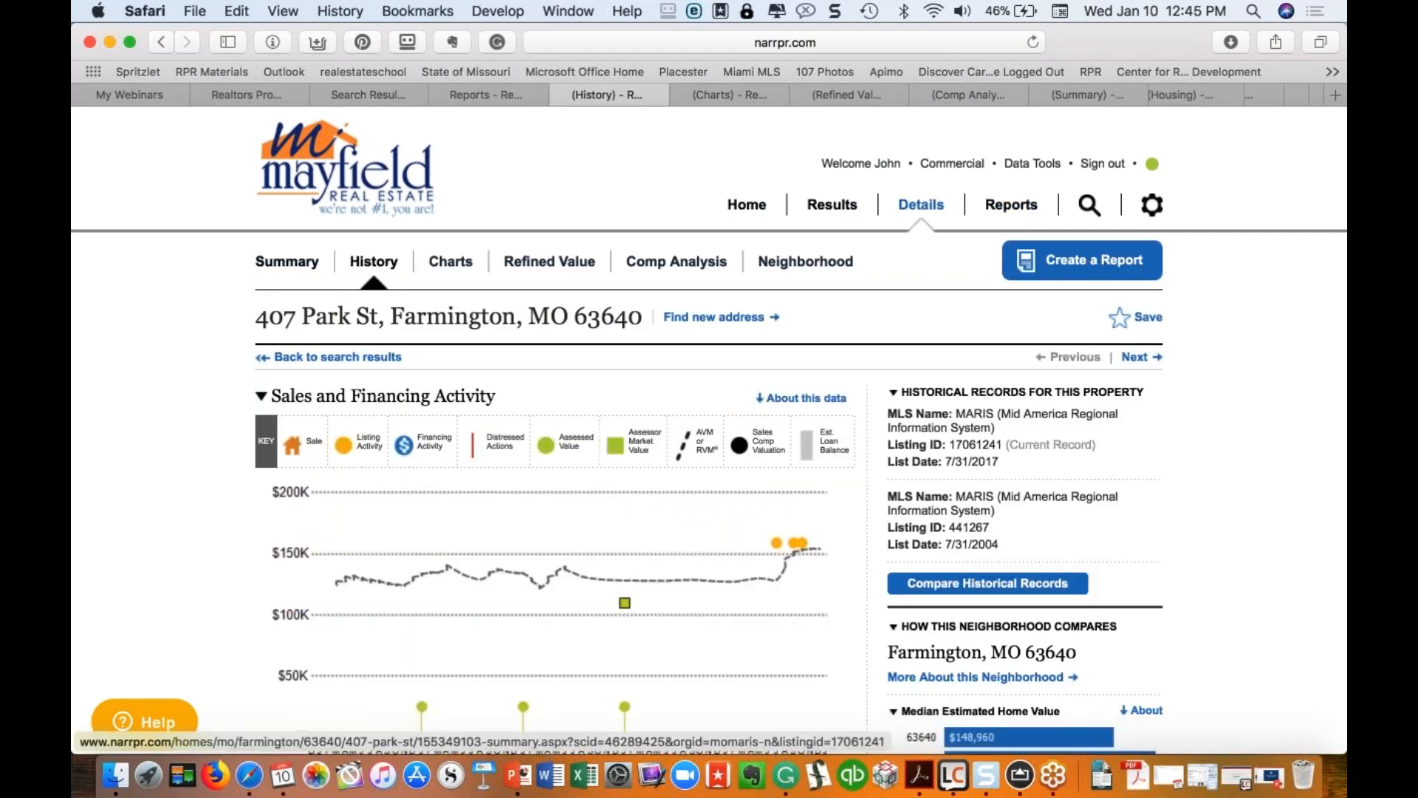
pyautogui.click(287, 261)
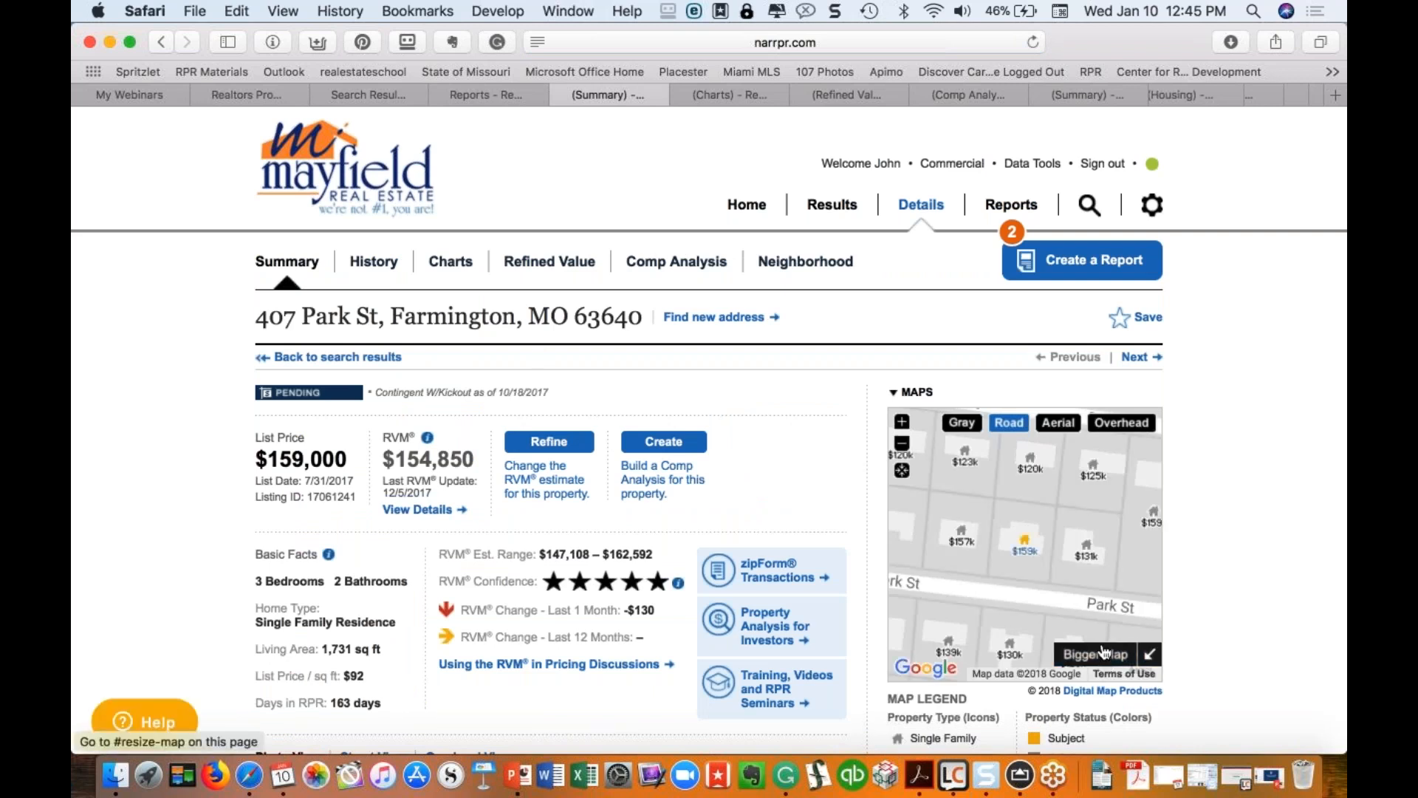
pyautogui.scroll(-6, 960, 517)
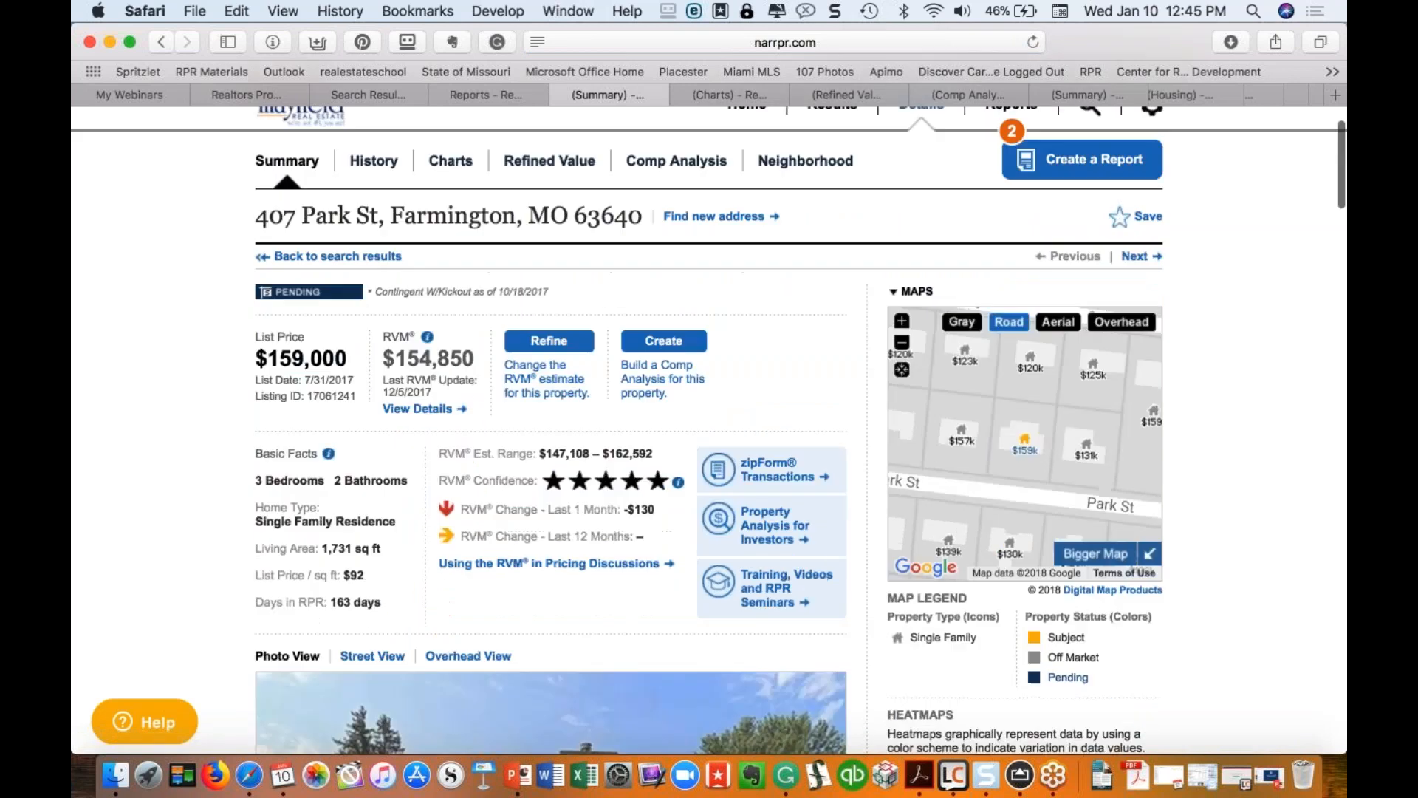
pyautogui.scroll(-2, 619, 401)
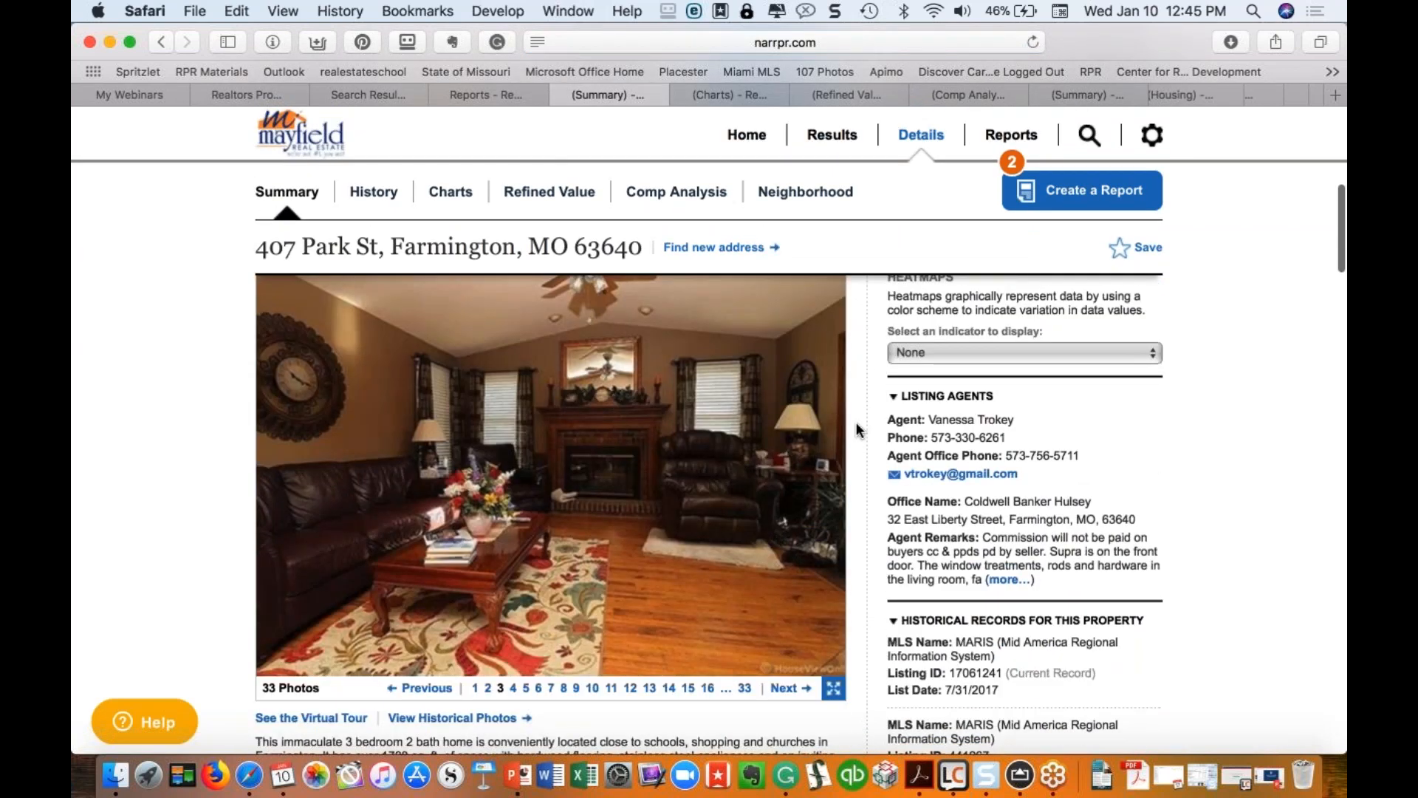
pyautogui.scroll(-3, 864, 454)
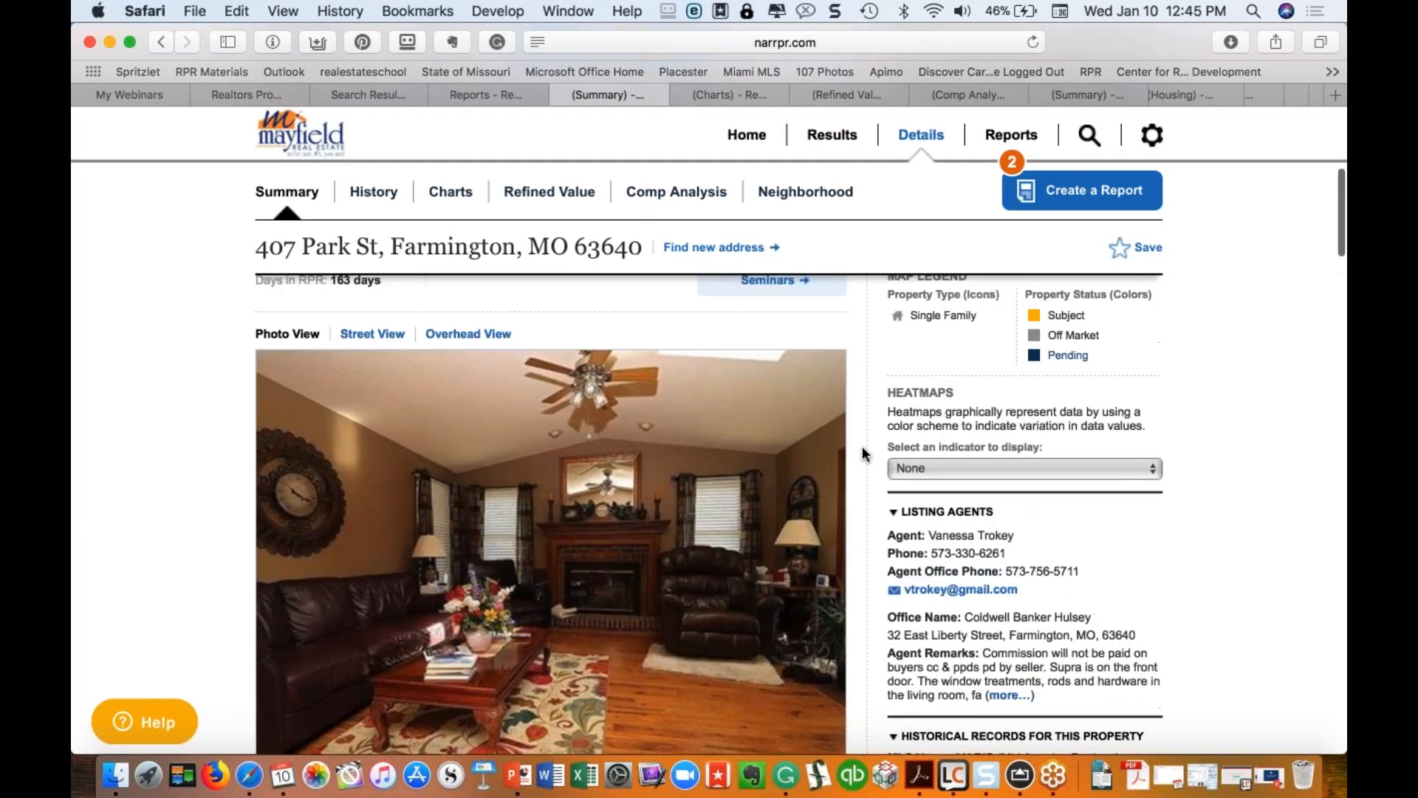
pyautogui.scroll(-1, 864, 454)
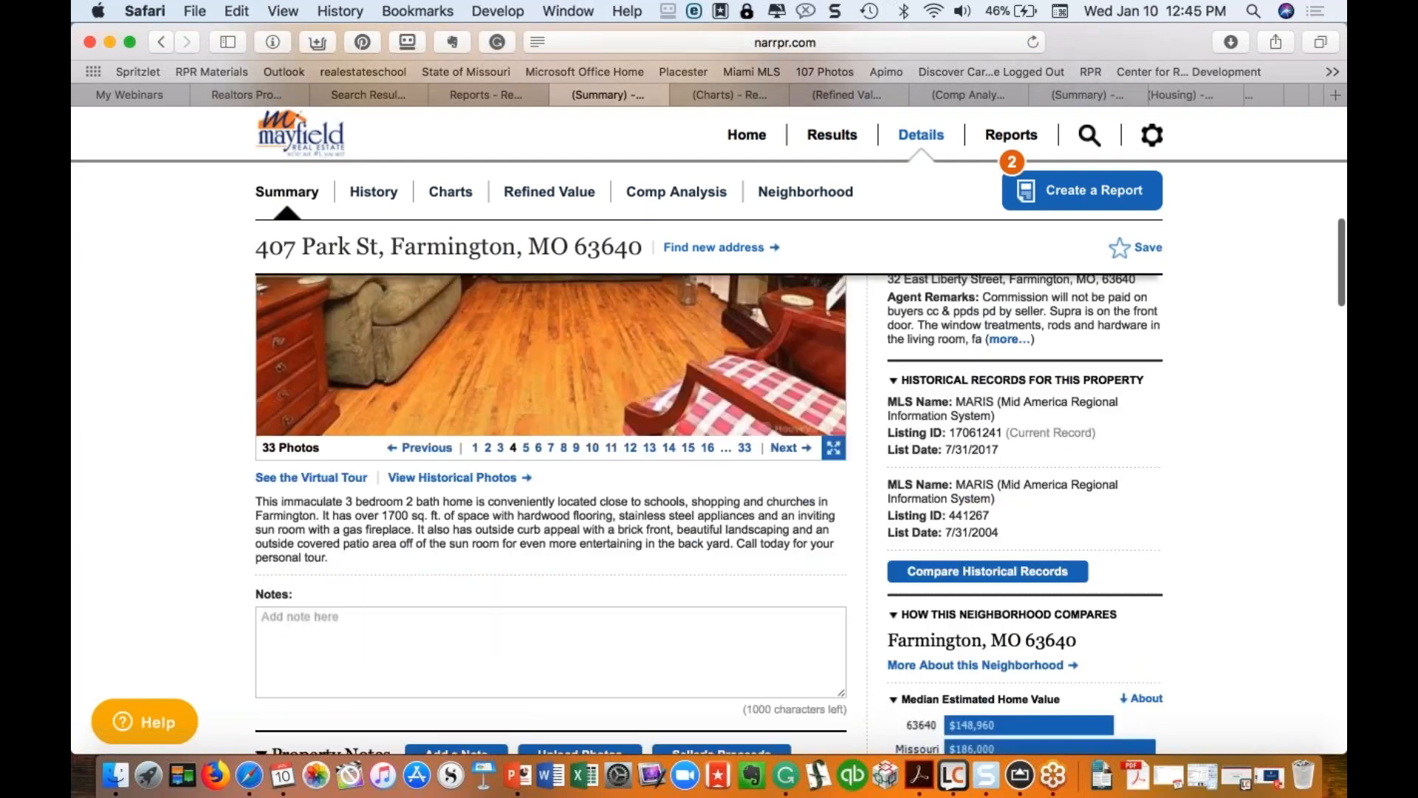
pyautogui.click(978, 571)
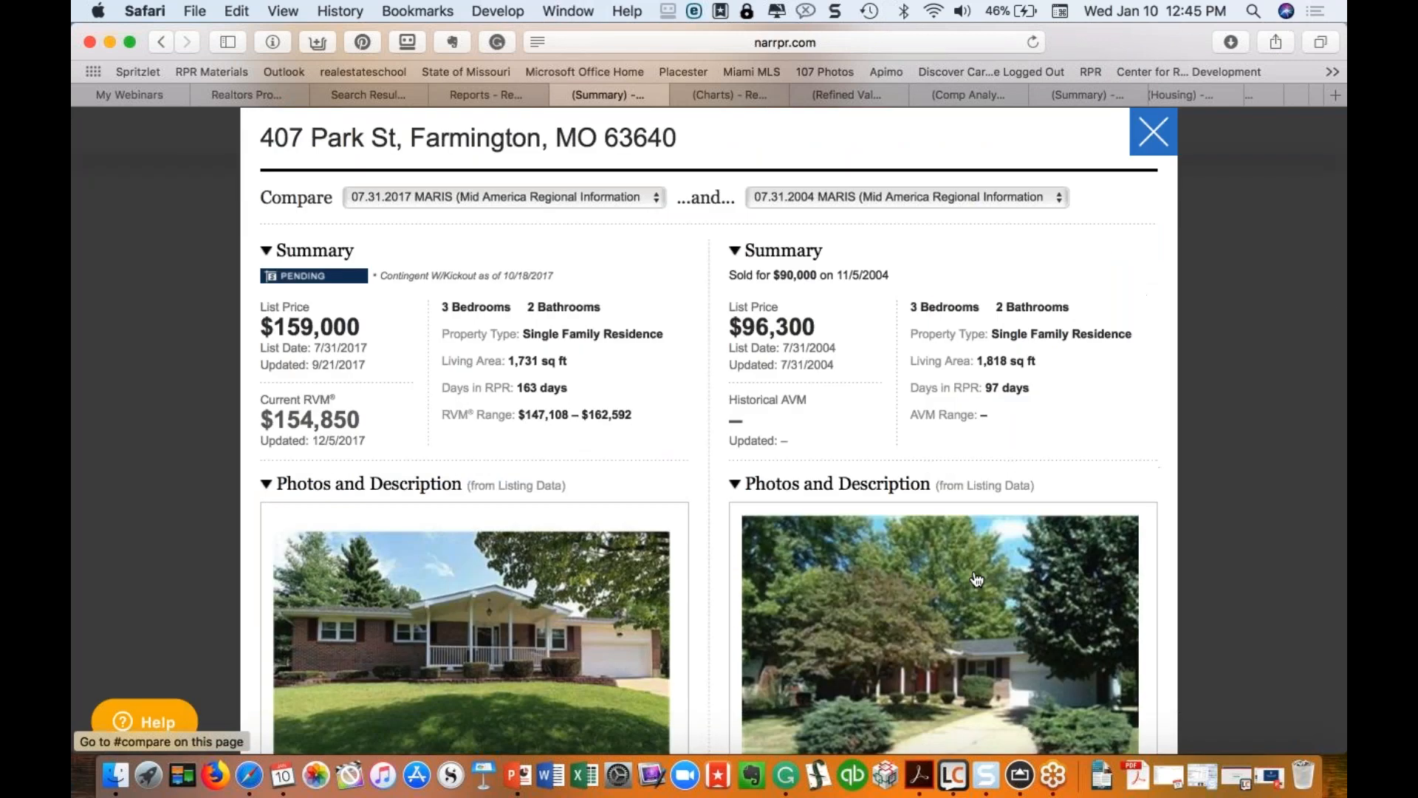
pyautogui.scroll(-1, 977, 578)
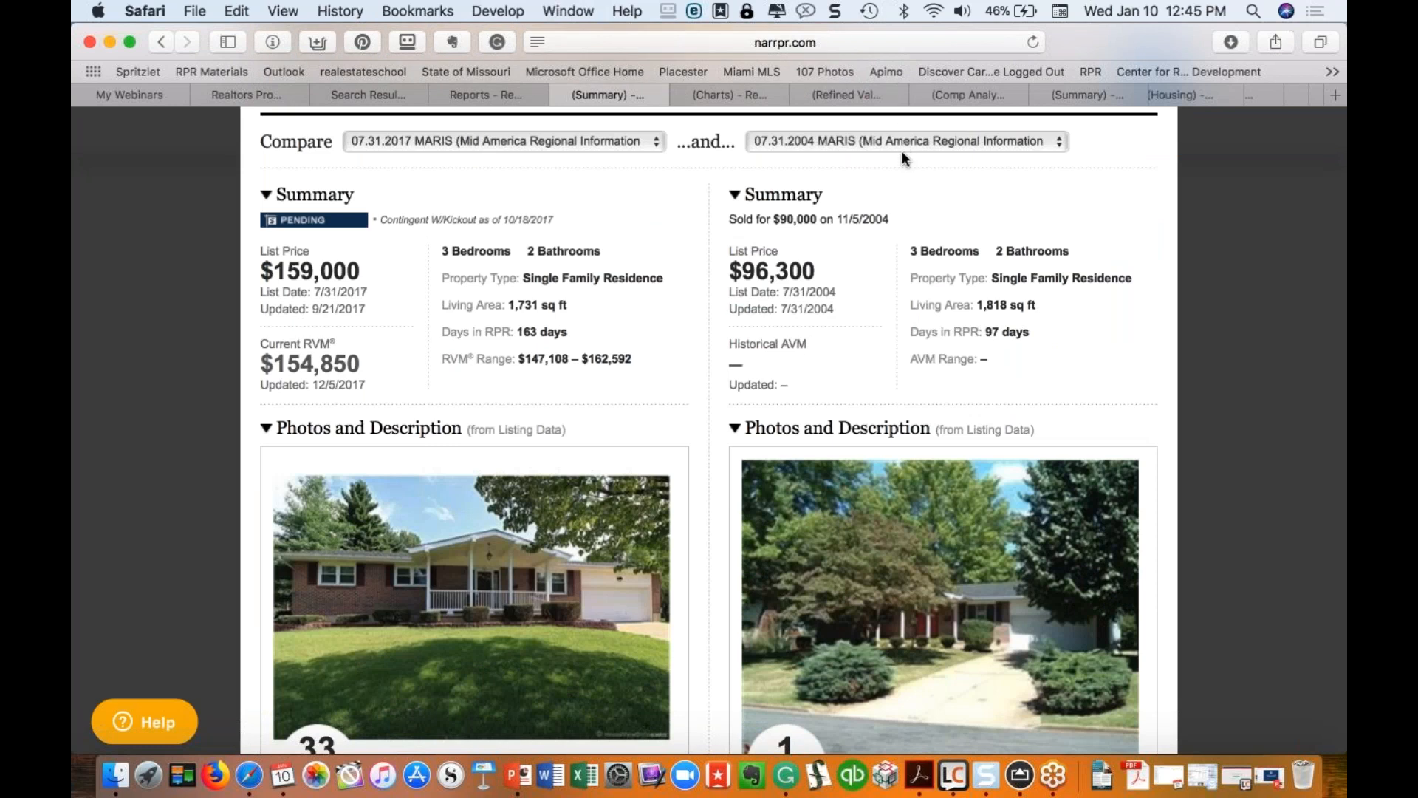
pyautogui.scroll(-6, 902, 151)
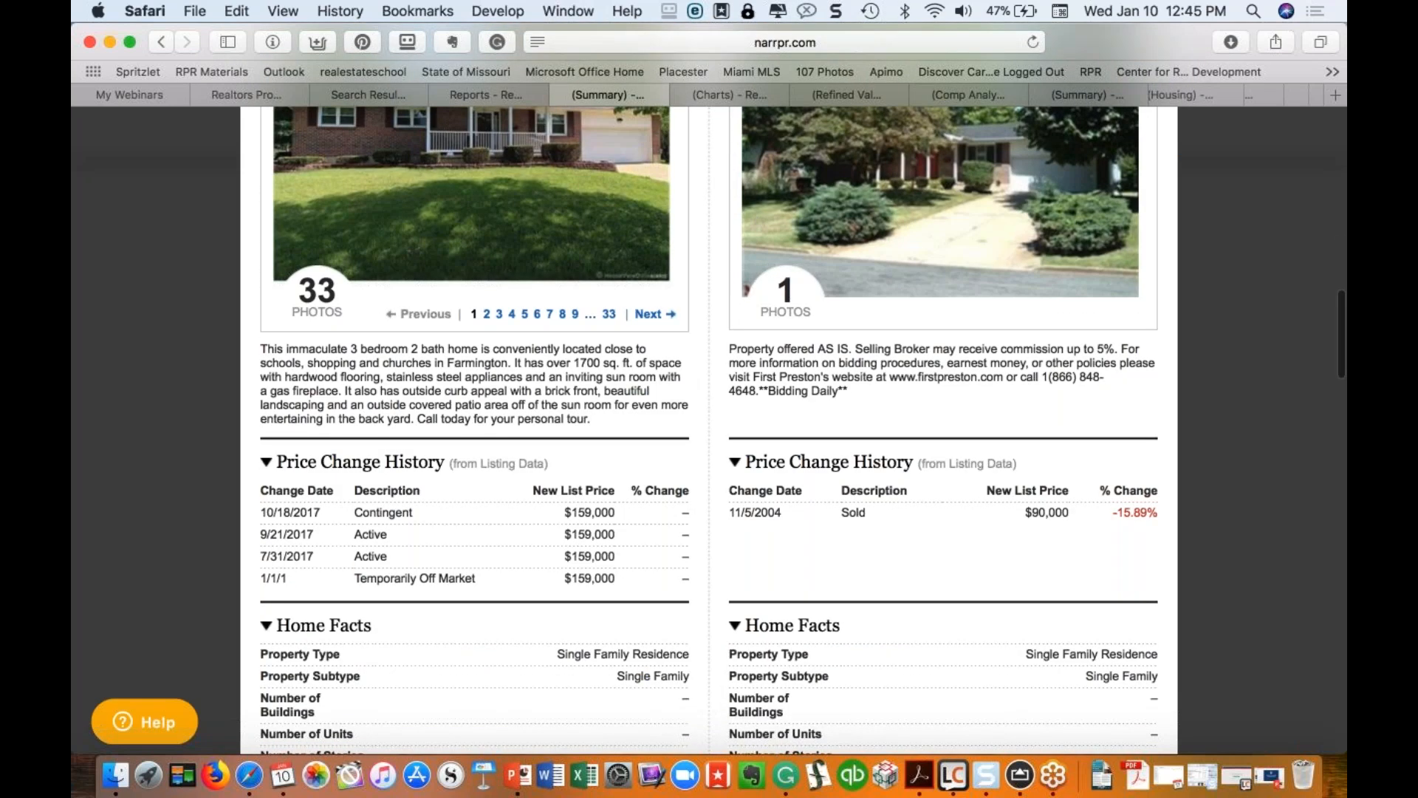
pyautogui.scroll(-20, 709, 428)
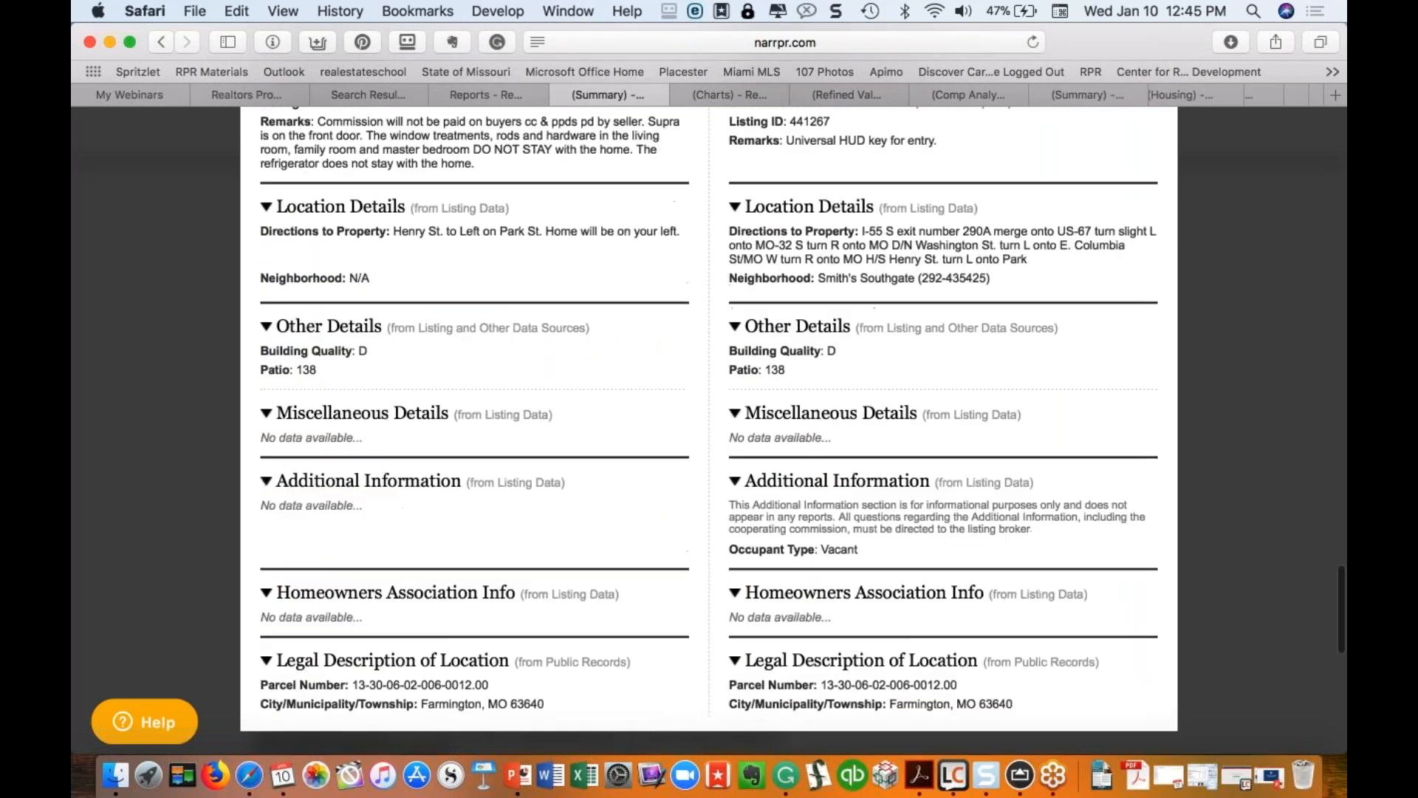
pyautogui.scroll(-4, 709, 421)
pyautogui.scroll(15, 710, 428)
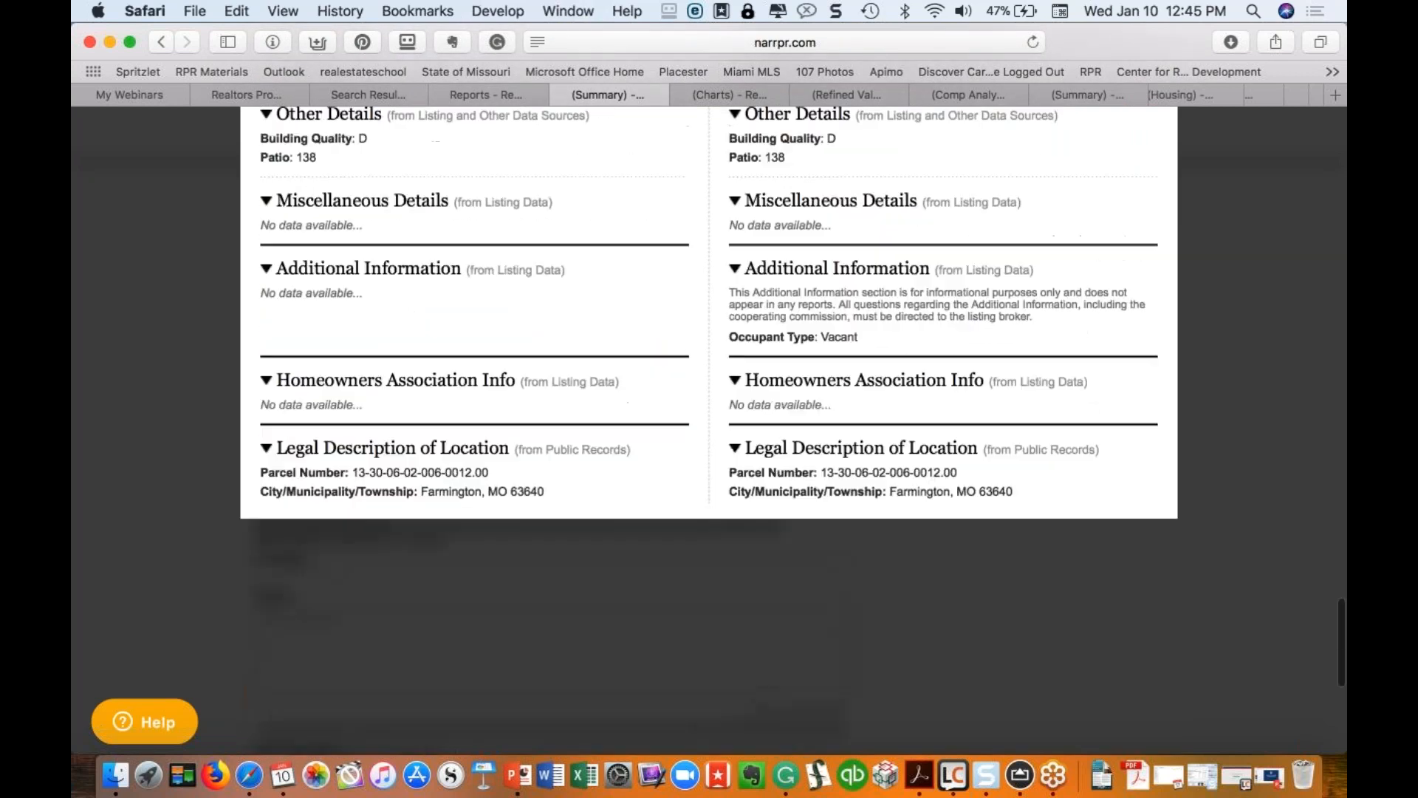
pyautogui.scroll(10, 709, 429)
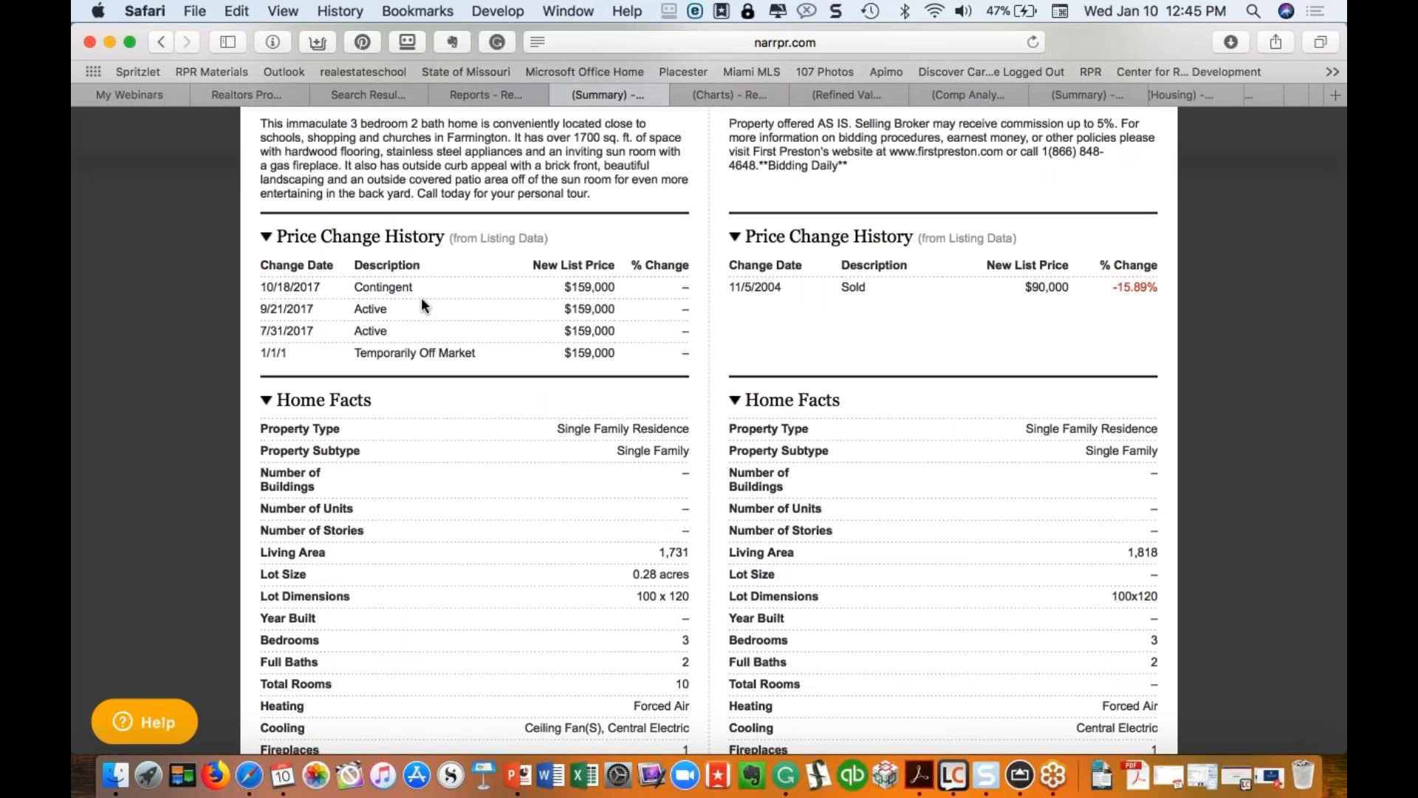
pyautogui.scroll(5, 421, 297)
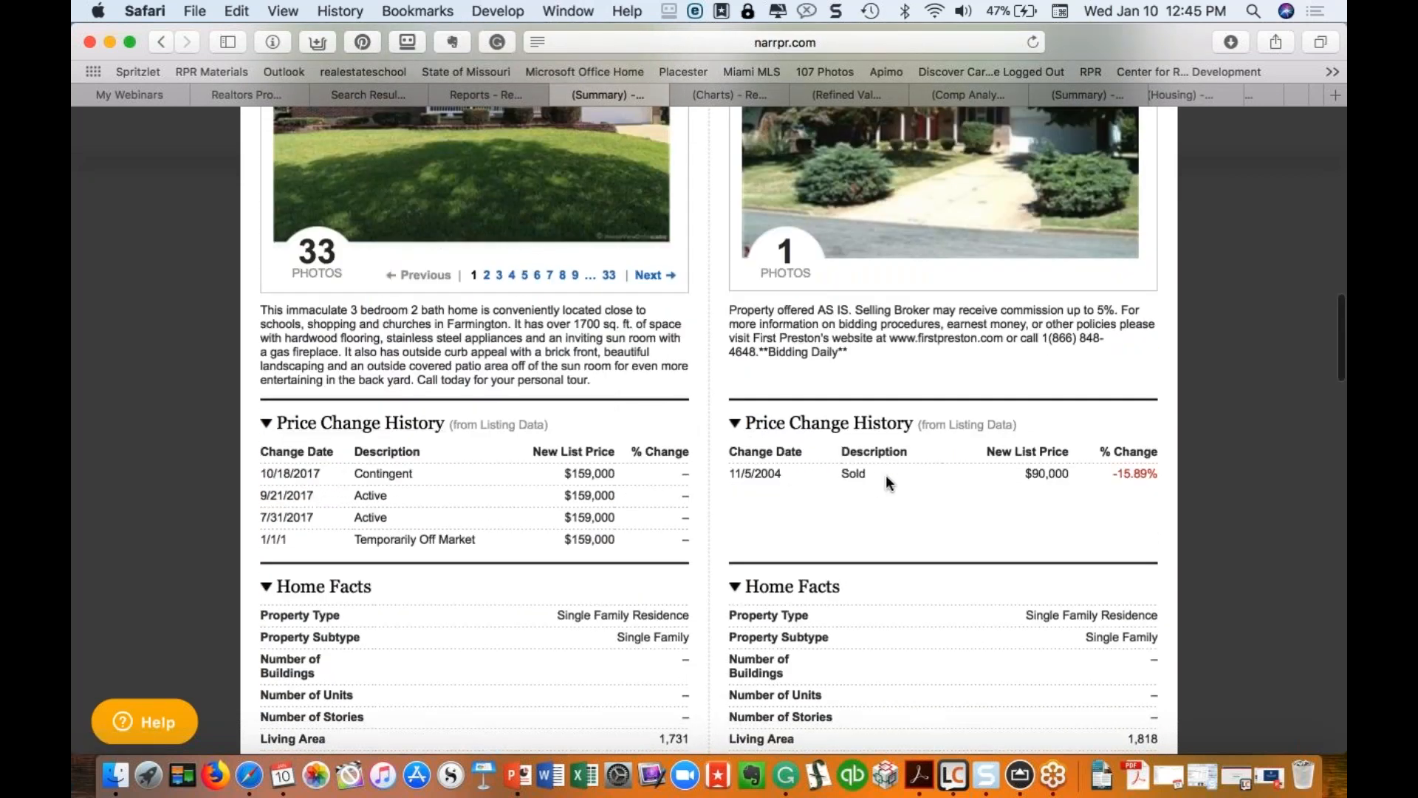
pyautogui.scroll(10, 1068, 475)
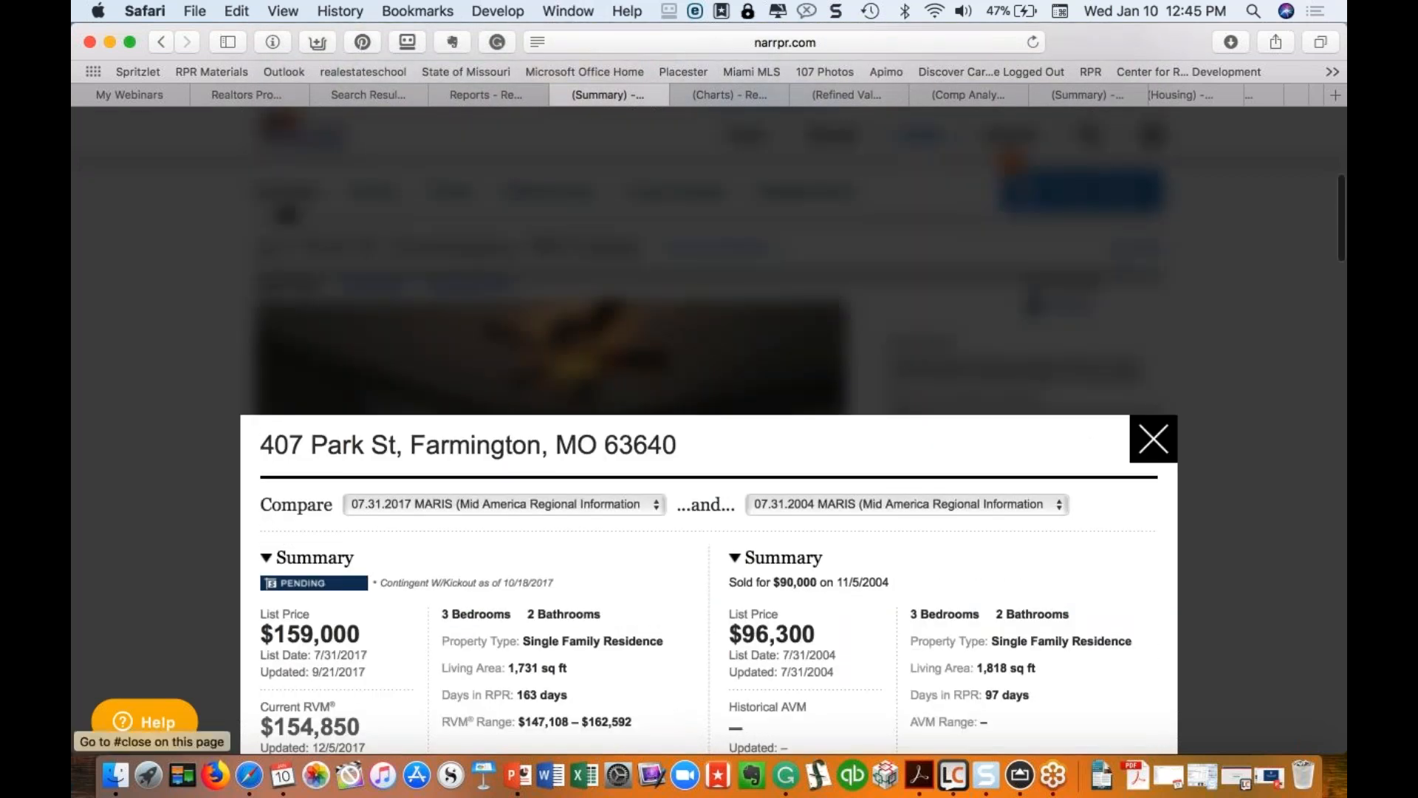
pyautogui.click(1154, 439)
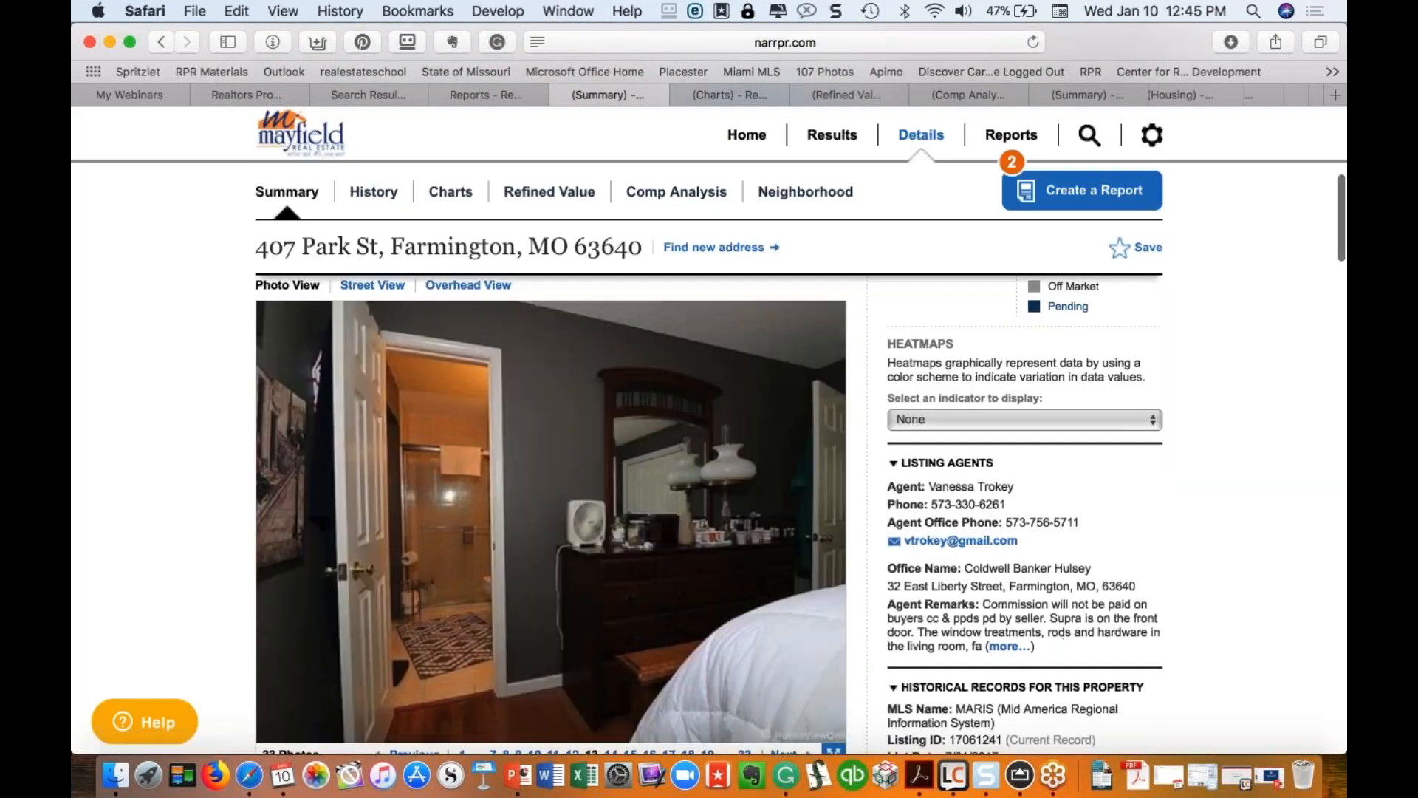
# Step: Scroll the Summary and highlight the owner's mailing address and owner-occupied details
pyautogui.scroll(-5, 1154, 439)
pyautogui.scroll(-4, 362, 318)
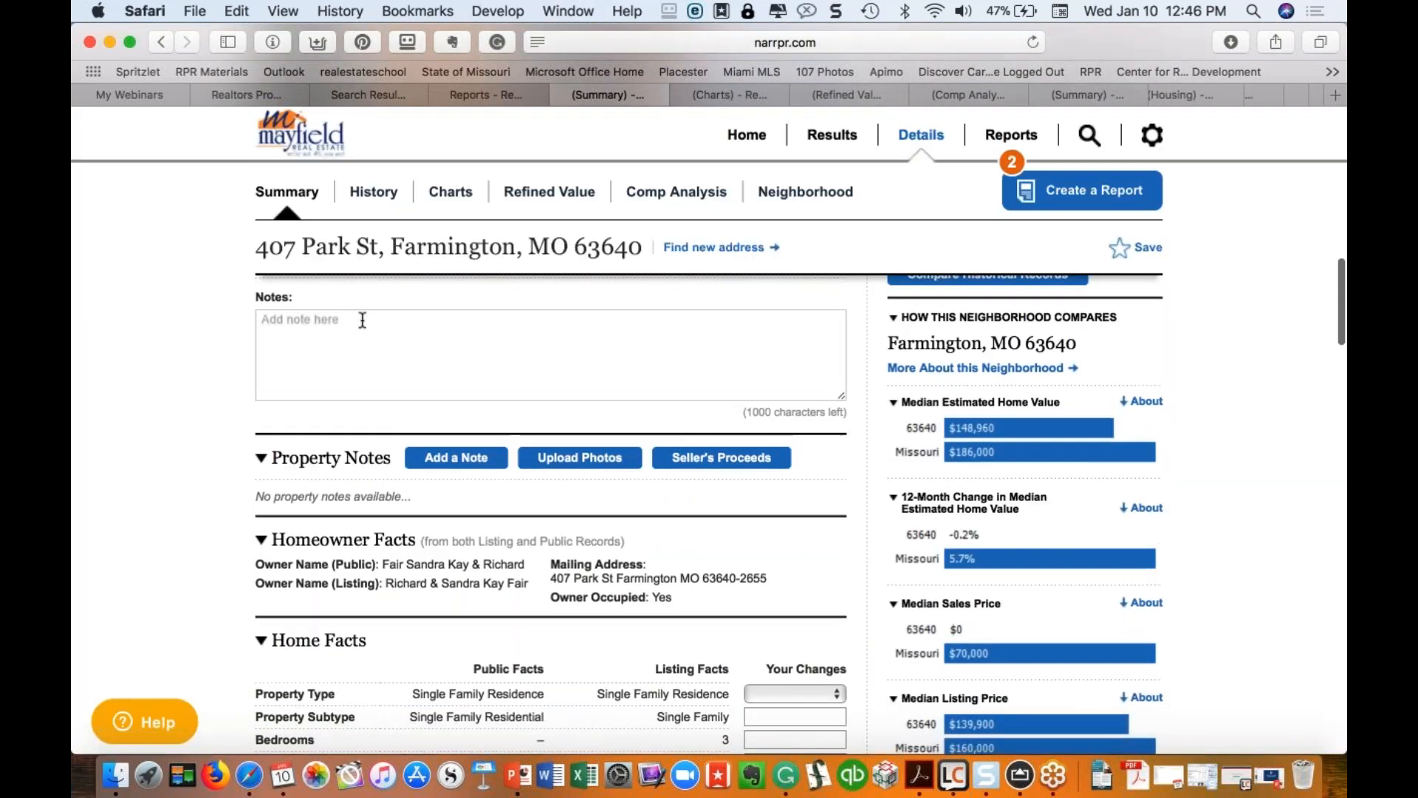
pyautogui.scroll(-2, 289, 325)
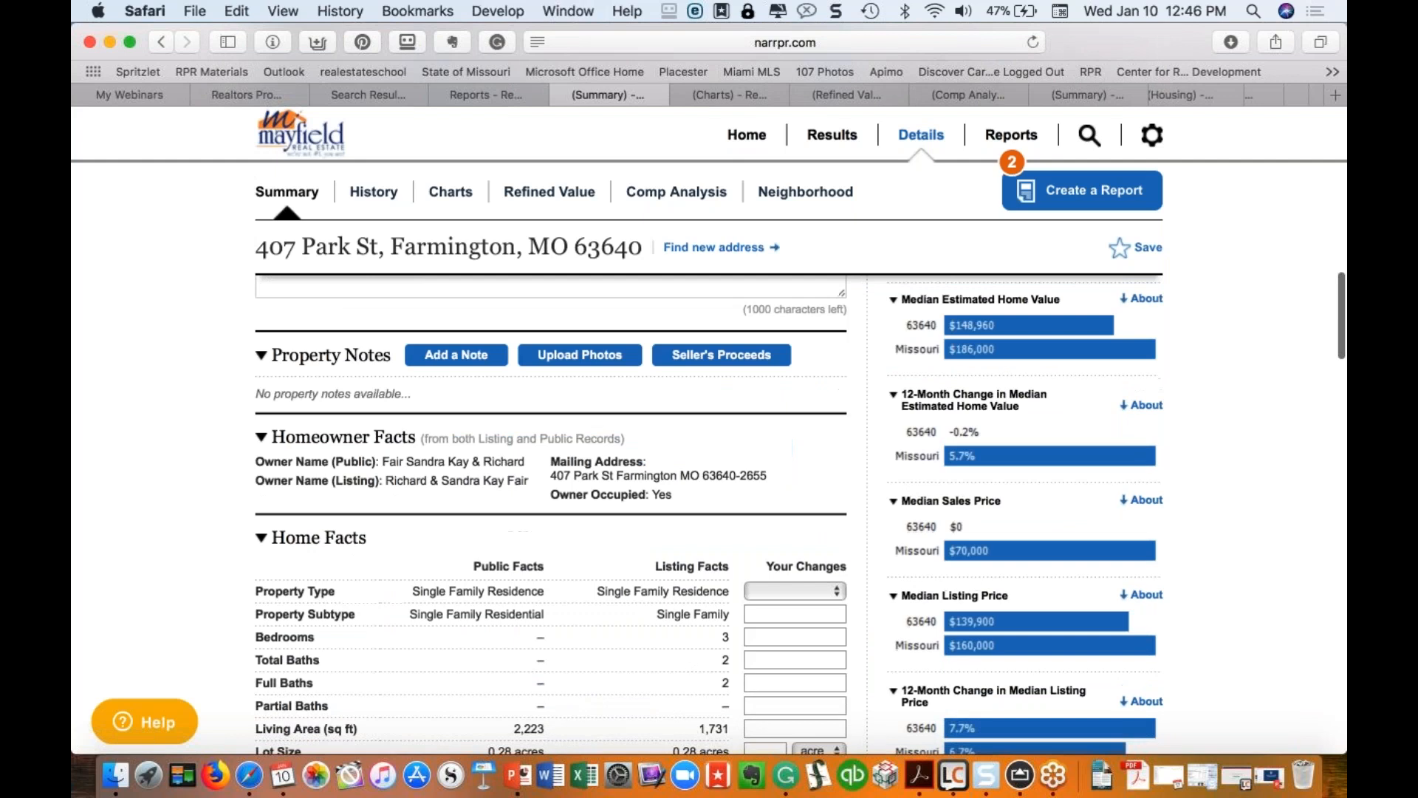
pyautogui.moveTo(541, 456); pyautogui.dragTo(645, 501)
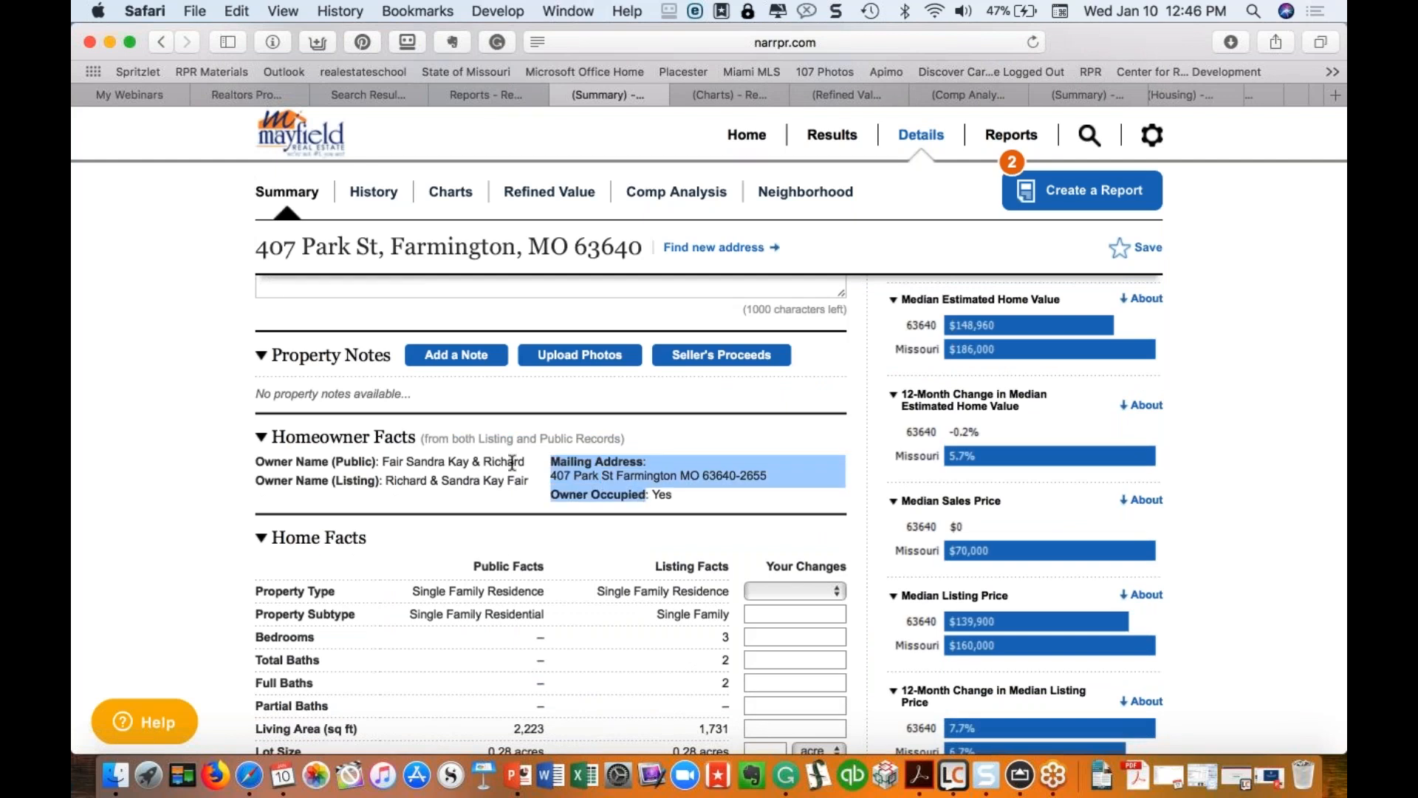
# Step: Reach the Median Estimated Home Value chart and hide the St. Francois County line
pyautogui.scroll(-4, 511, 552)
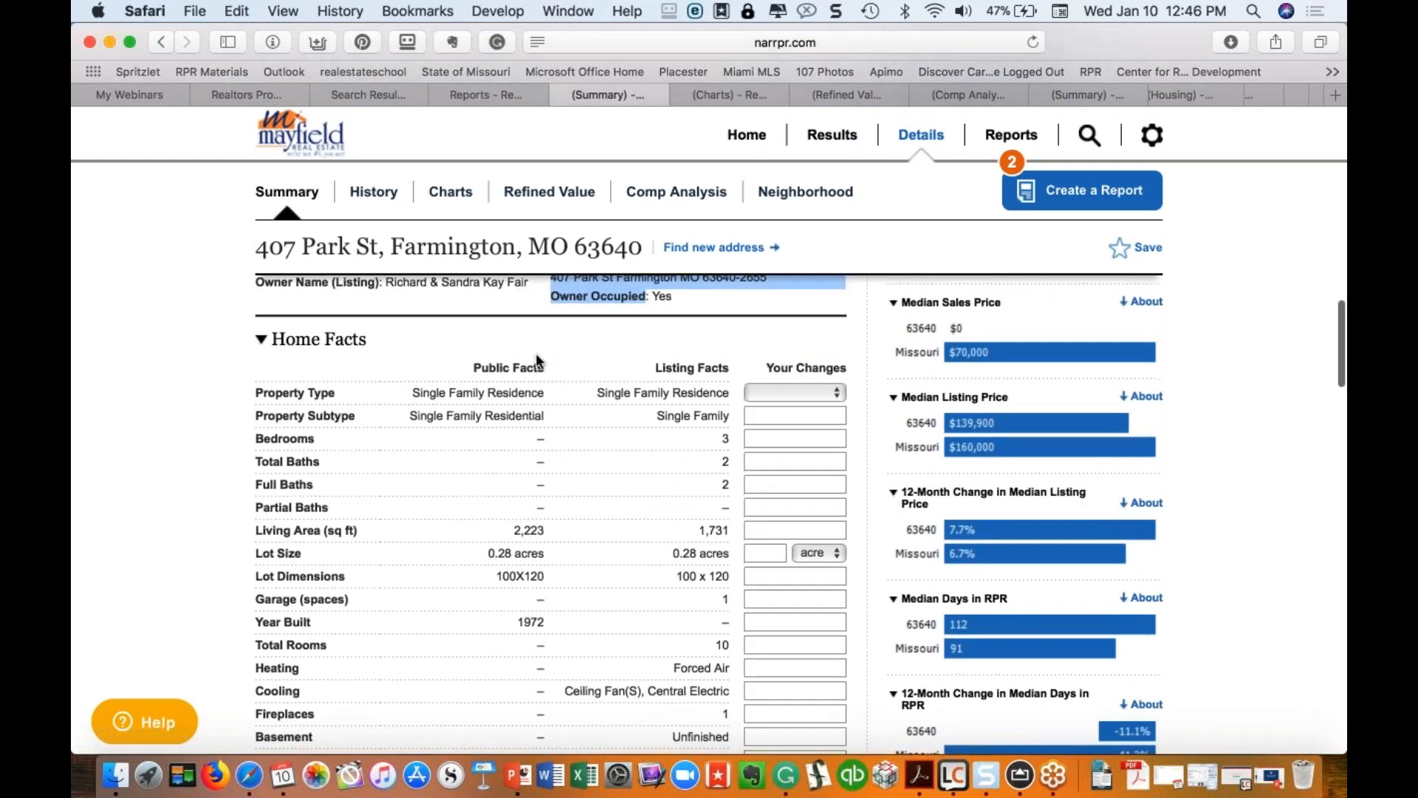
pyautogui.scroll(-4, 525, 348)
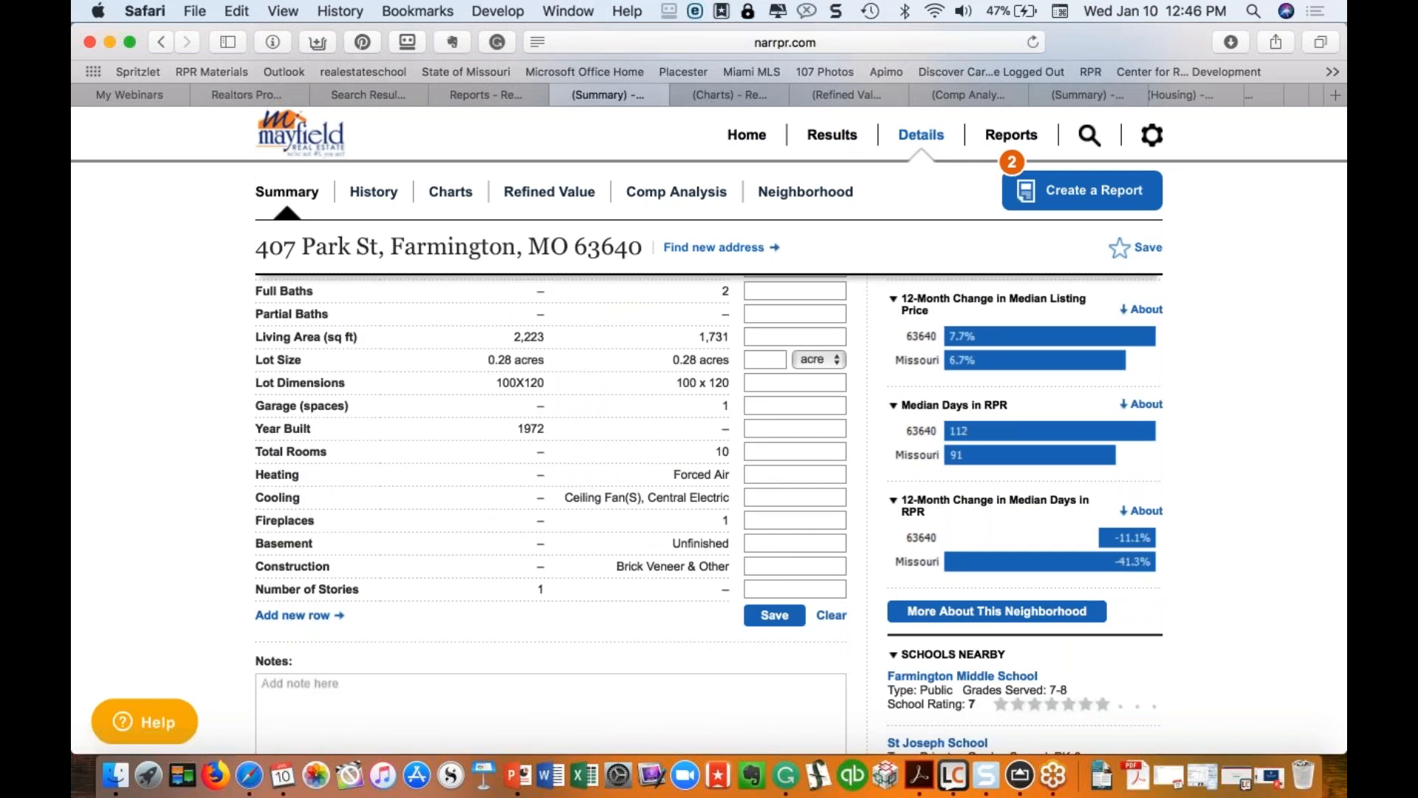
pyautogui.scroll(-3, 622, 539)
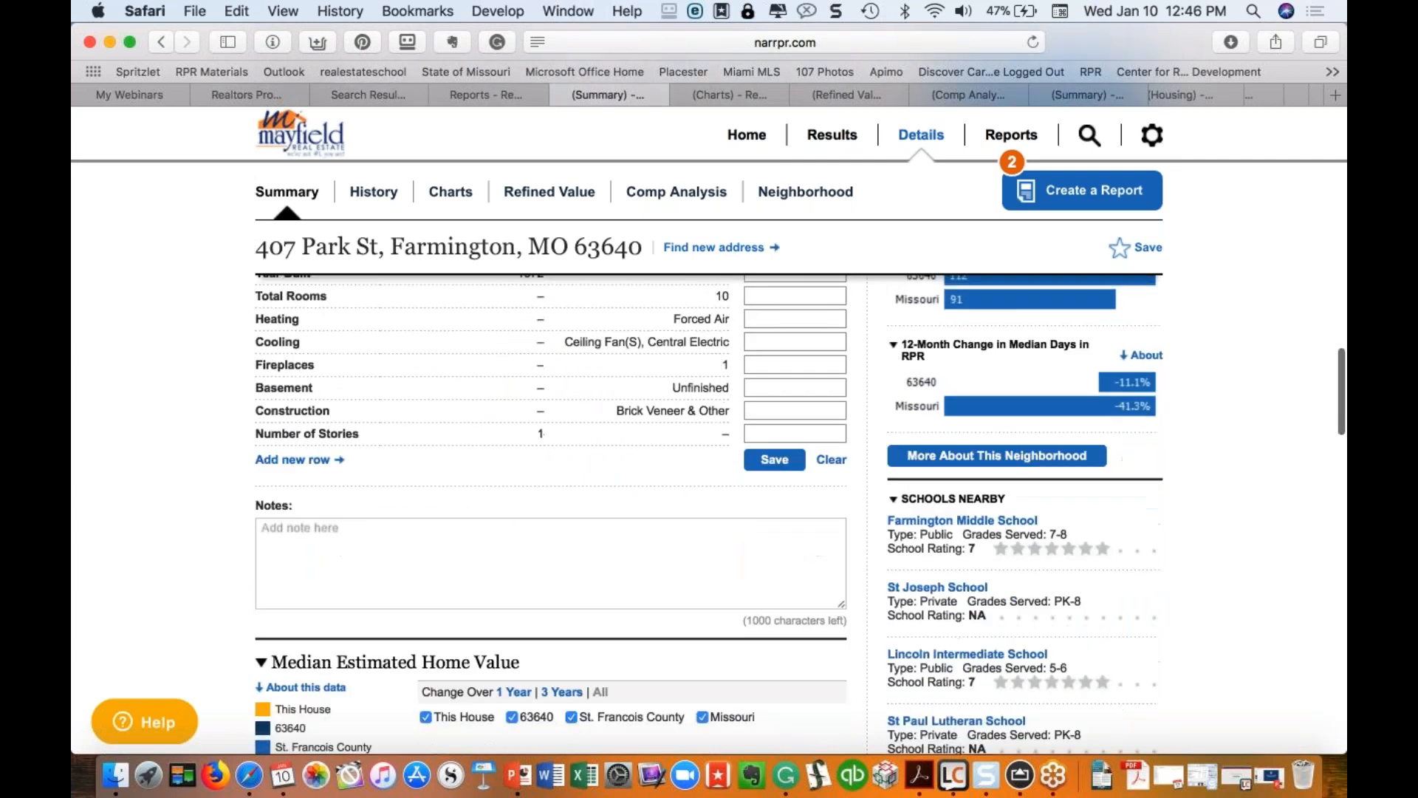
pyautogui.scroll(-3, 622, 539)
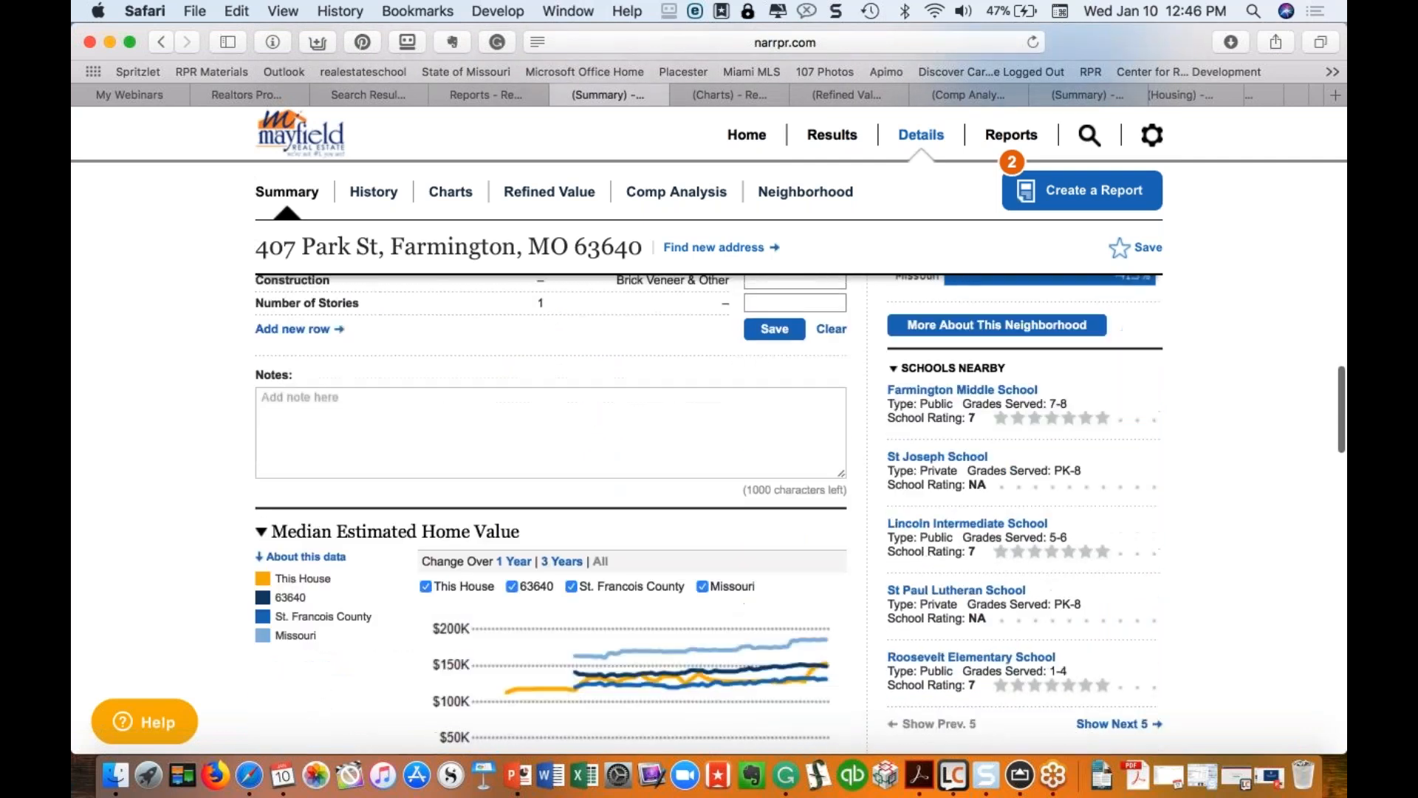
pyautogui.scroll(-5, 622, 517)
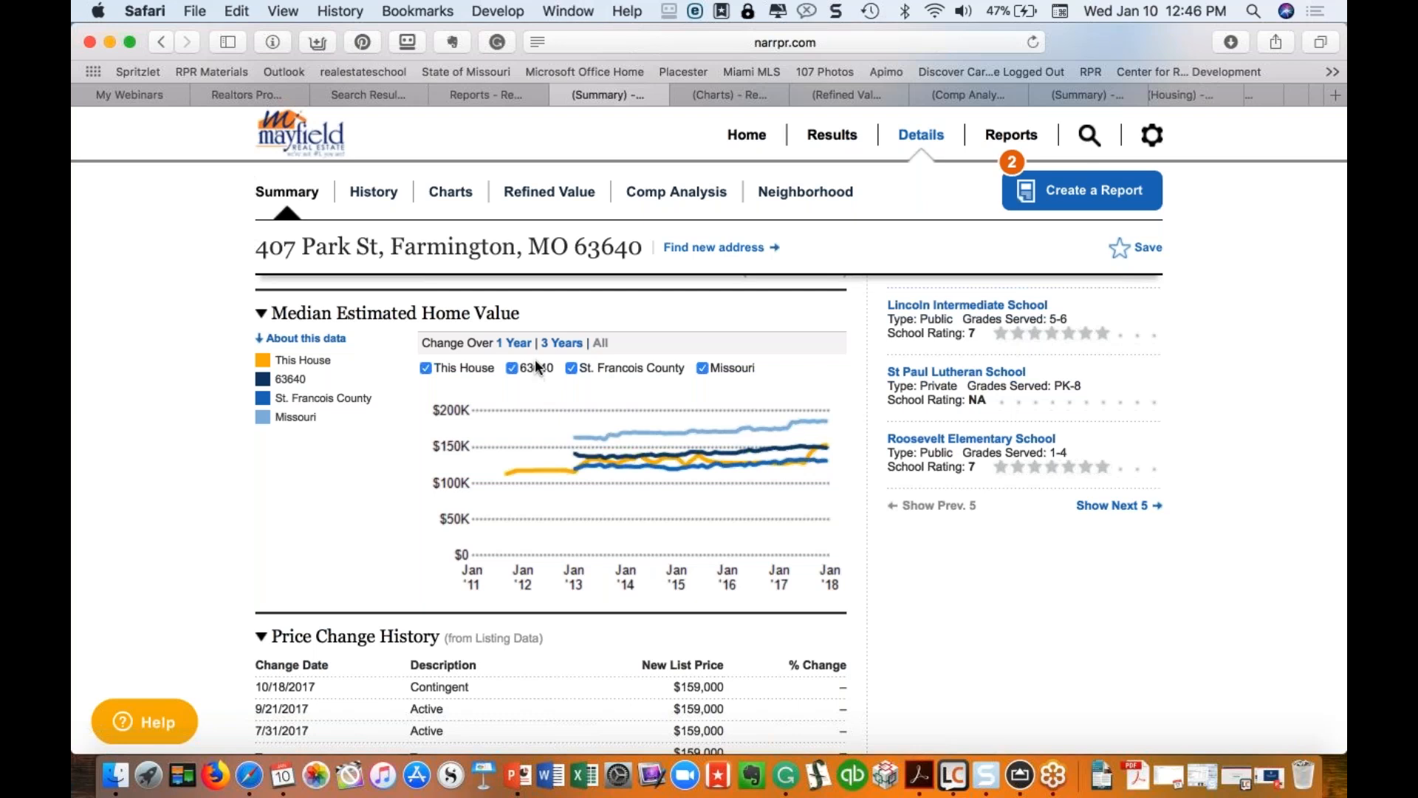
pyautogui.click(572, 369)
# Step: Hide the Missouri line, leaving only the house and 63640, then go to the History page
pyautogui.click(702, 368)
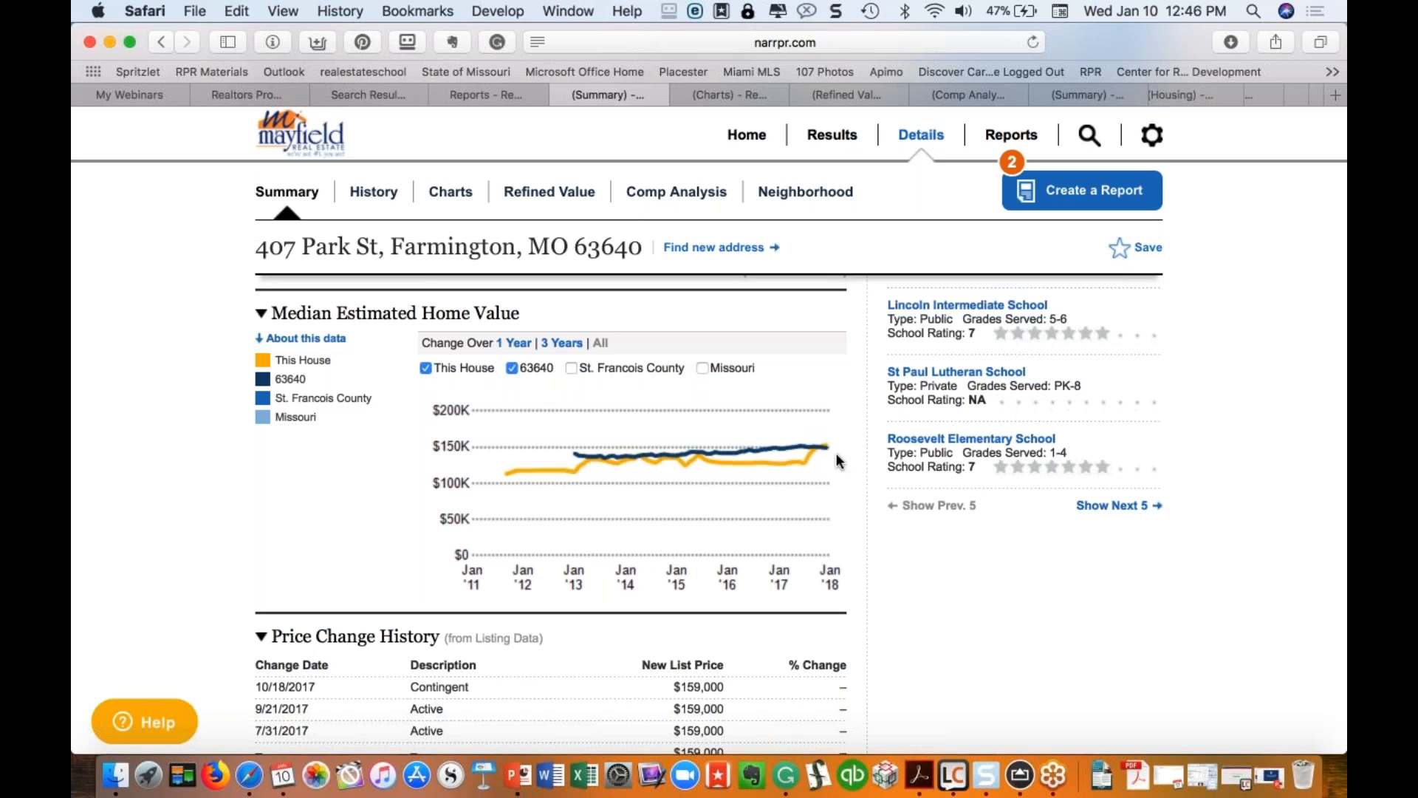
pyautogui.moveTo(823, 446)
pyautogui.scroll(5, 773, 494)
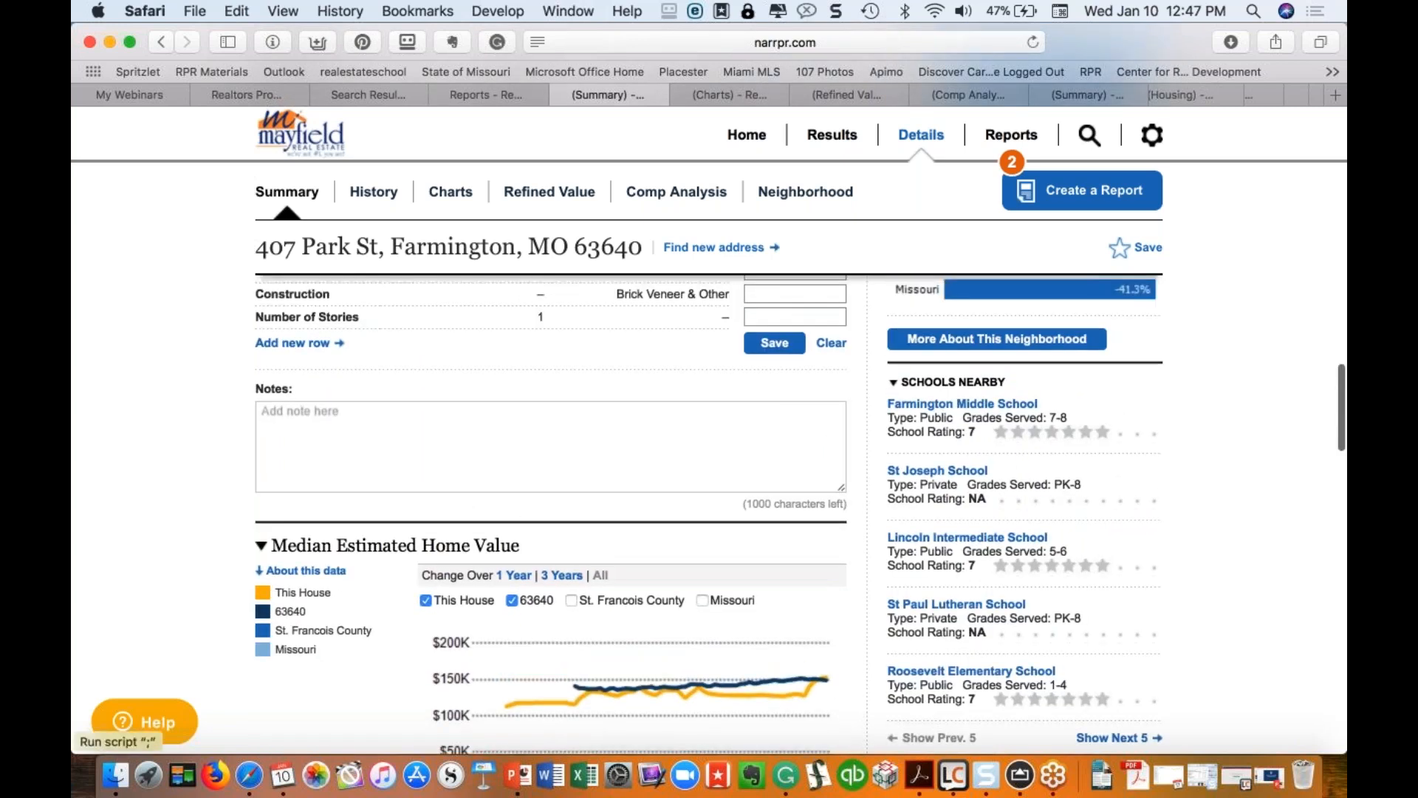
pyautogui.scroll(-10, 773, 494)
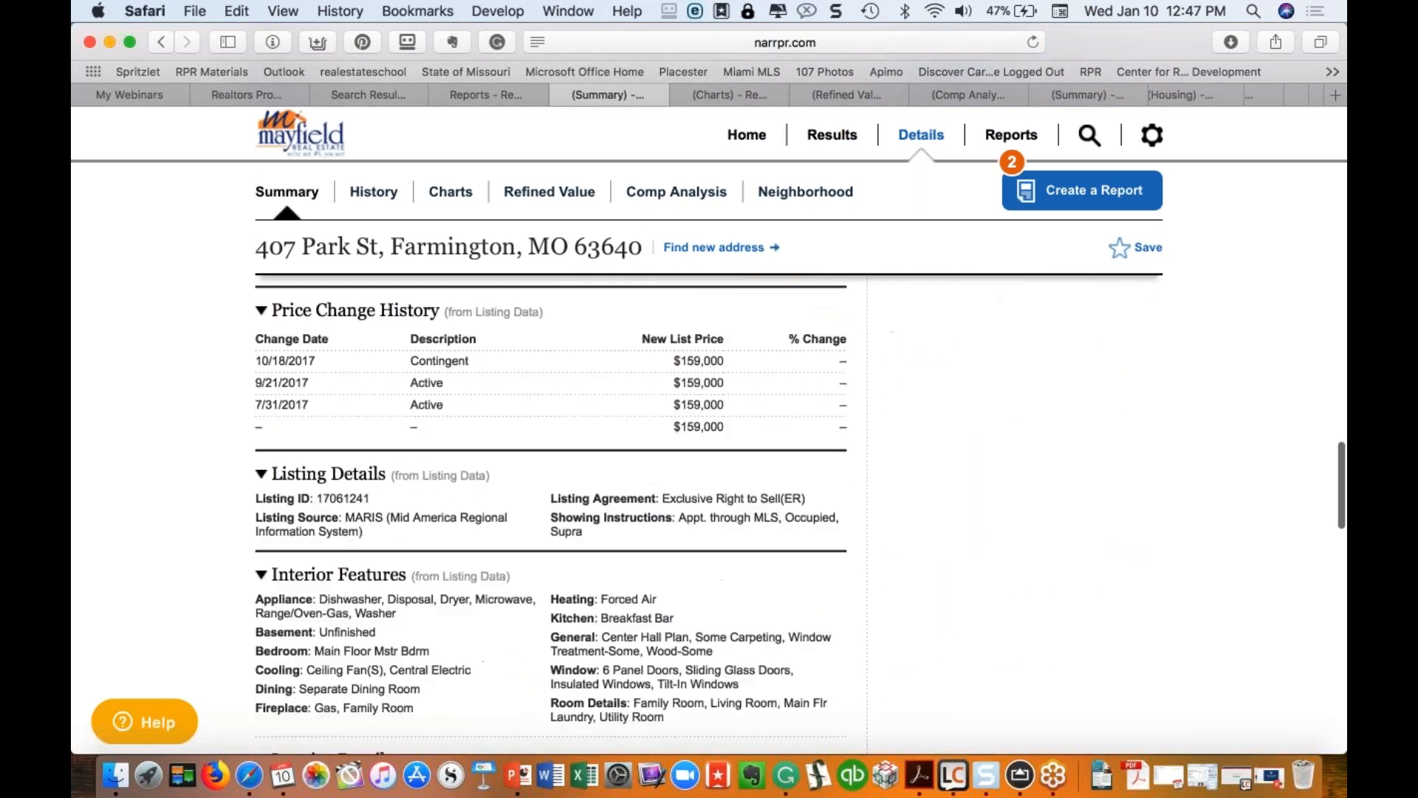
pyautogui.scroll(-4, 773, 494)
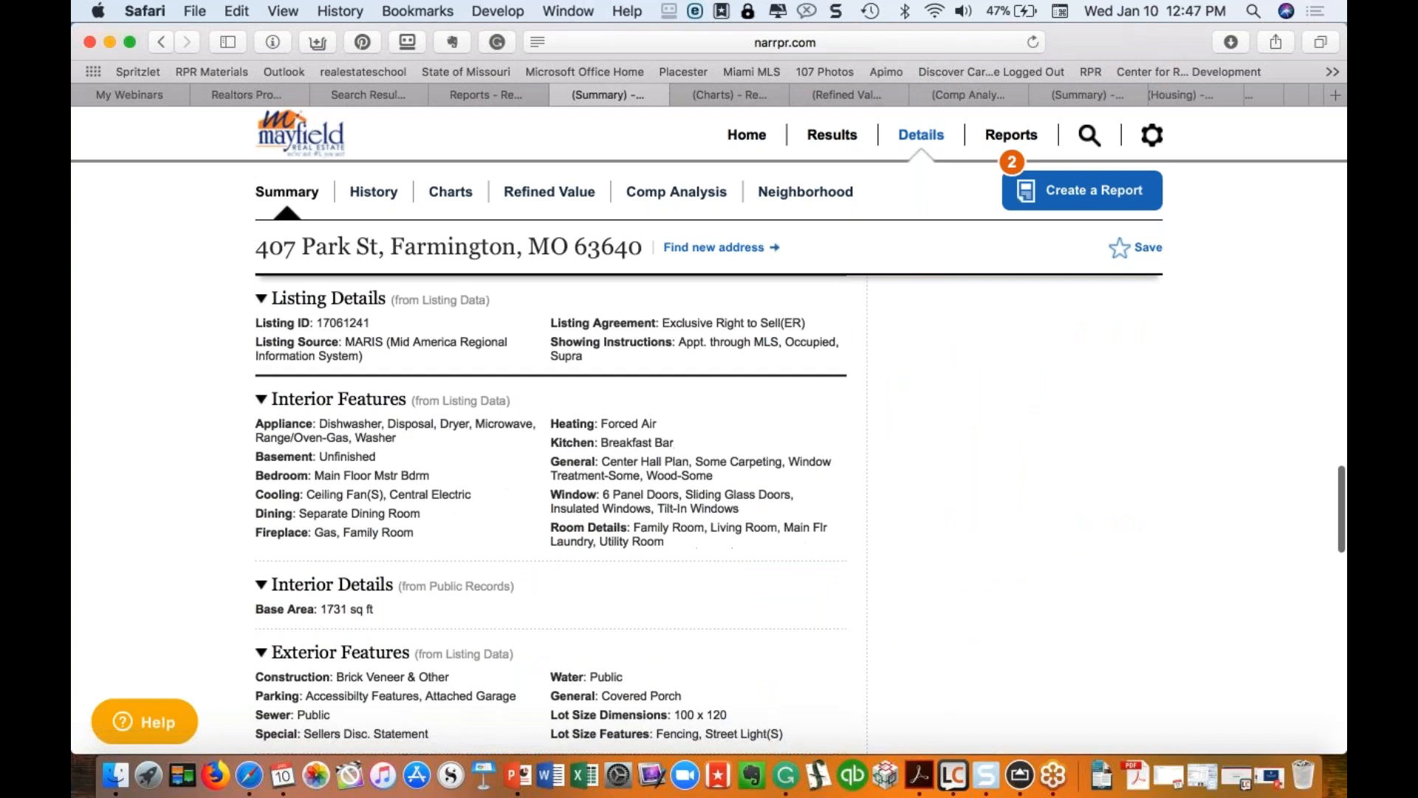
pyautogui.scroll(-8, 552, 515)
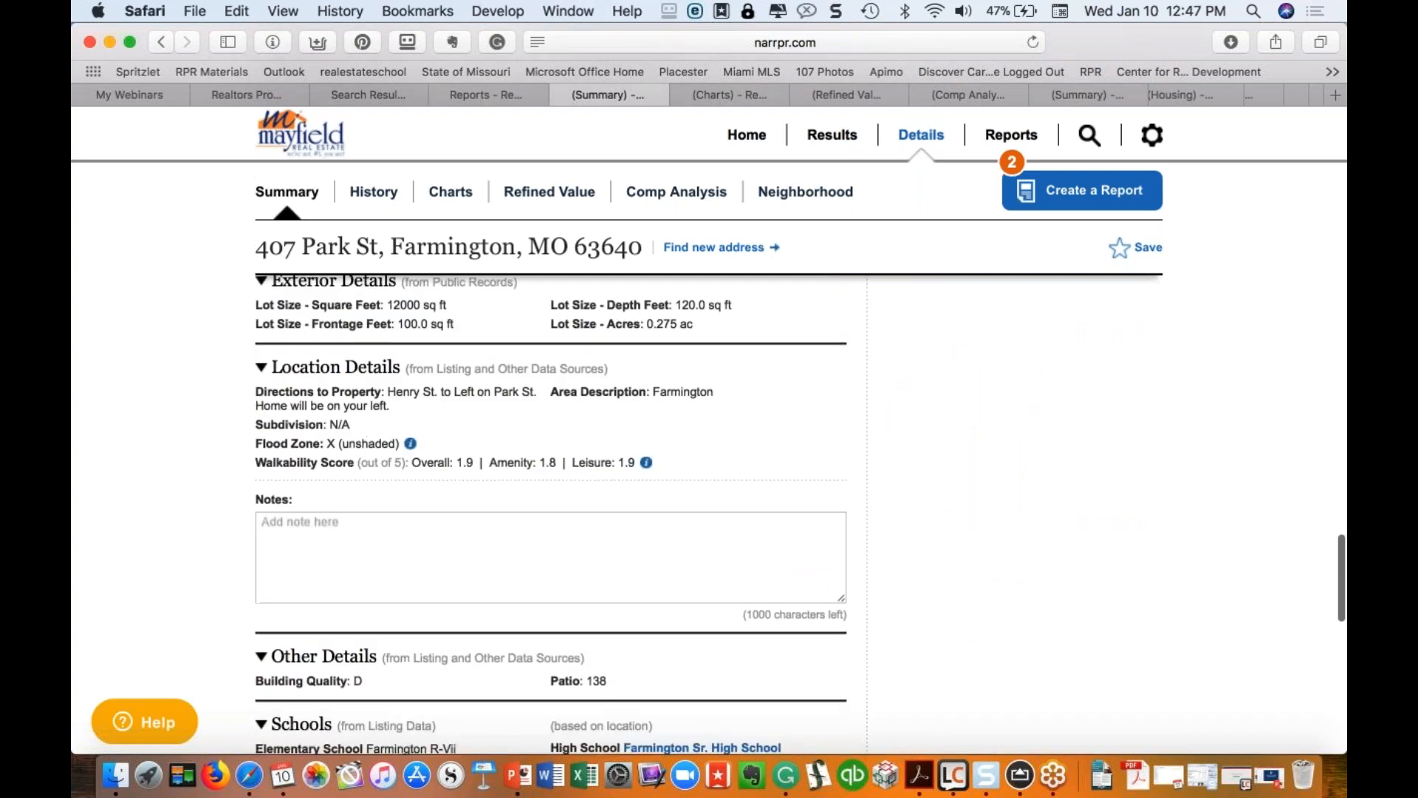
pyautogui.scroll(-7, 552, 515)
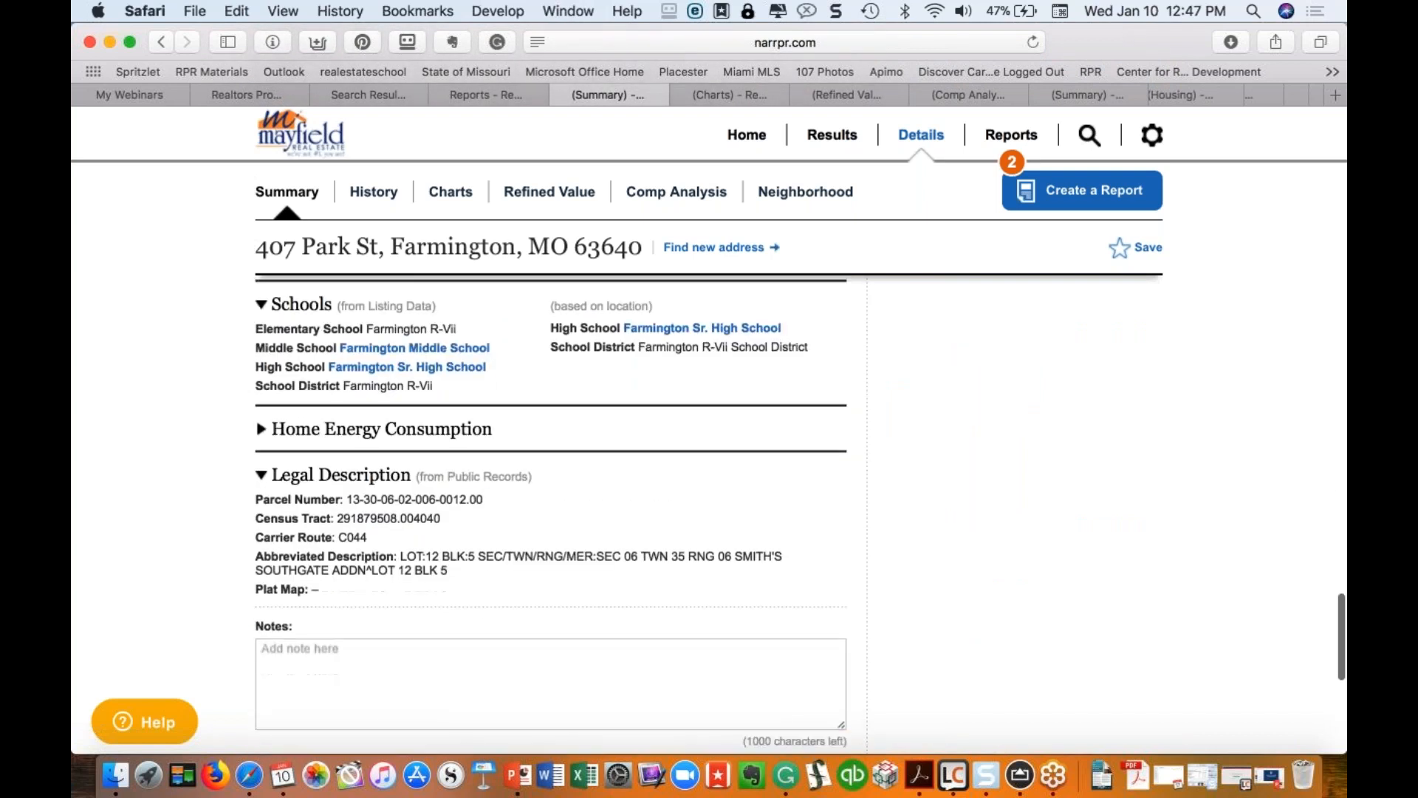
pyautogui.scroll(-10, 552, 515)
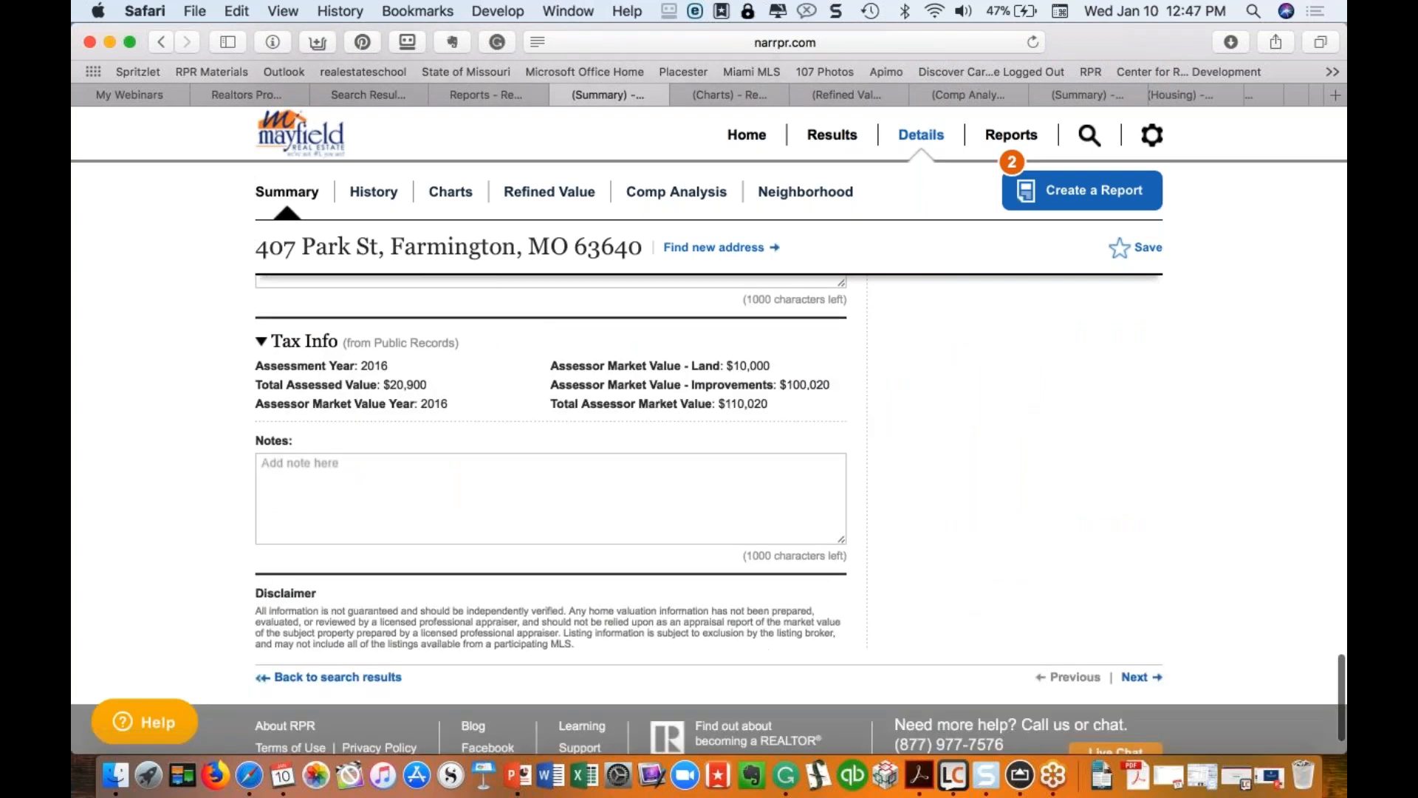
pyautogui.scroll(20, 552, 515)
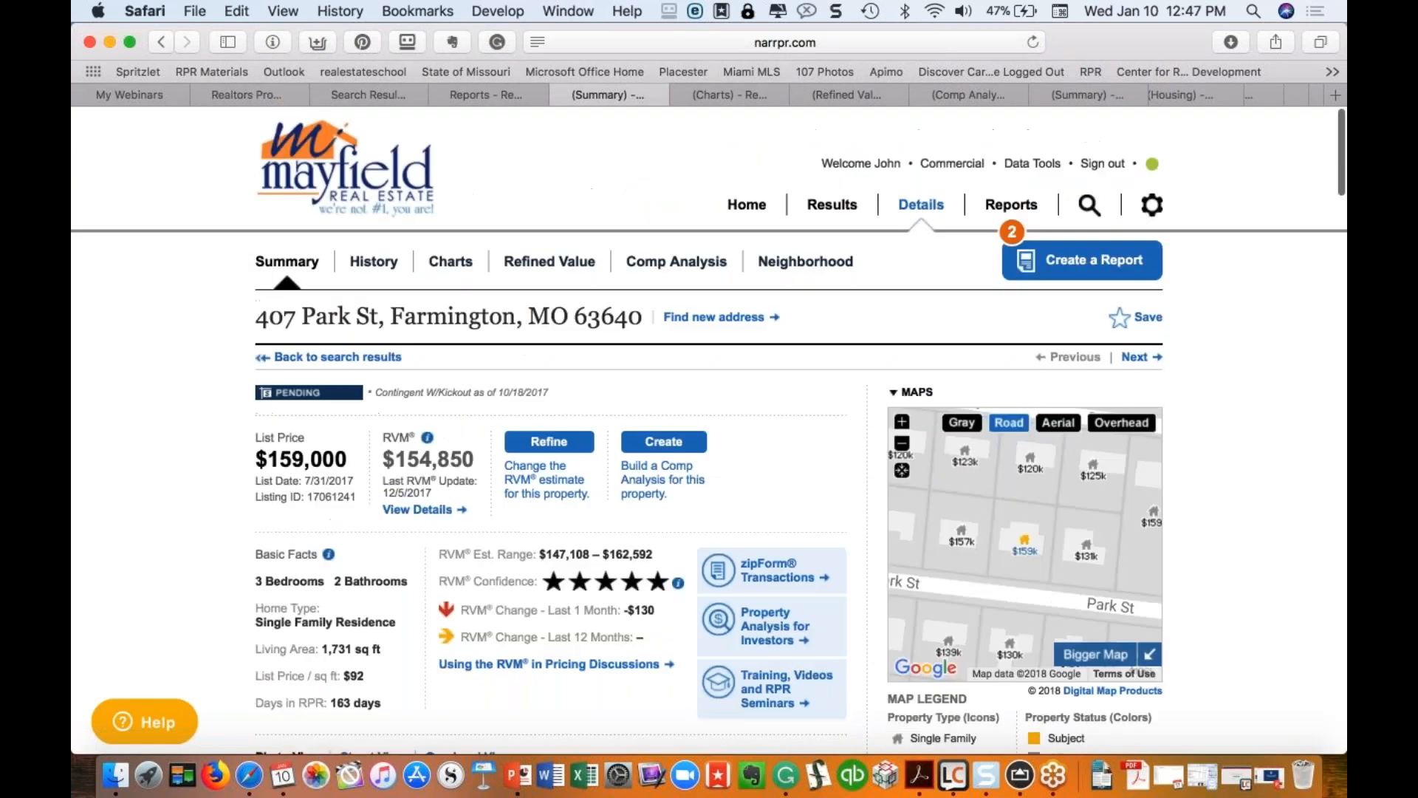
pyautogui.click(374, 261)
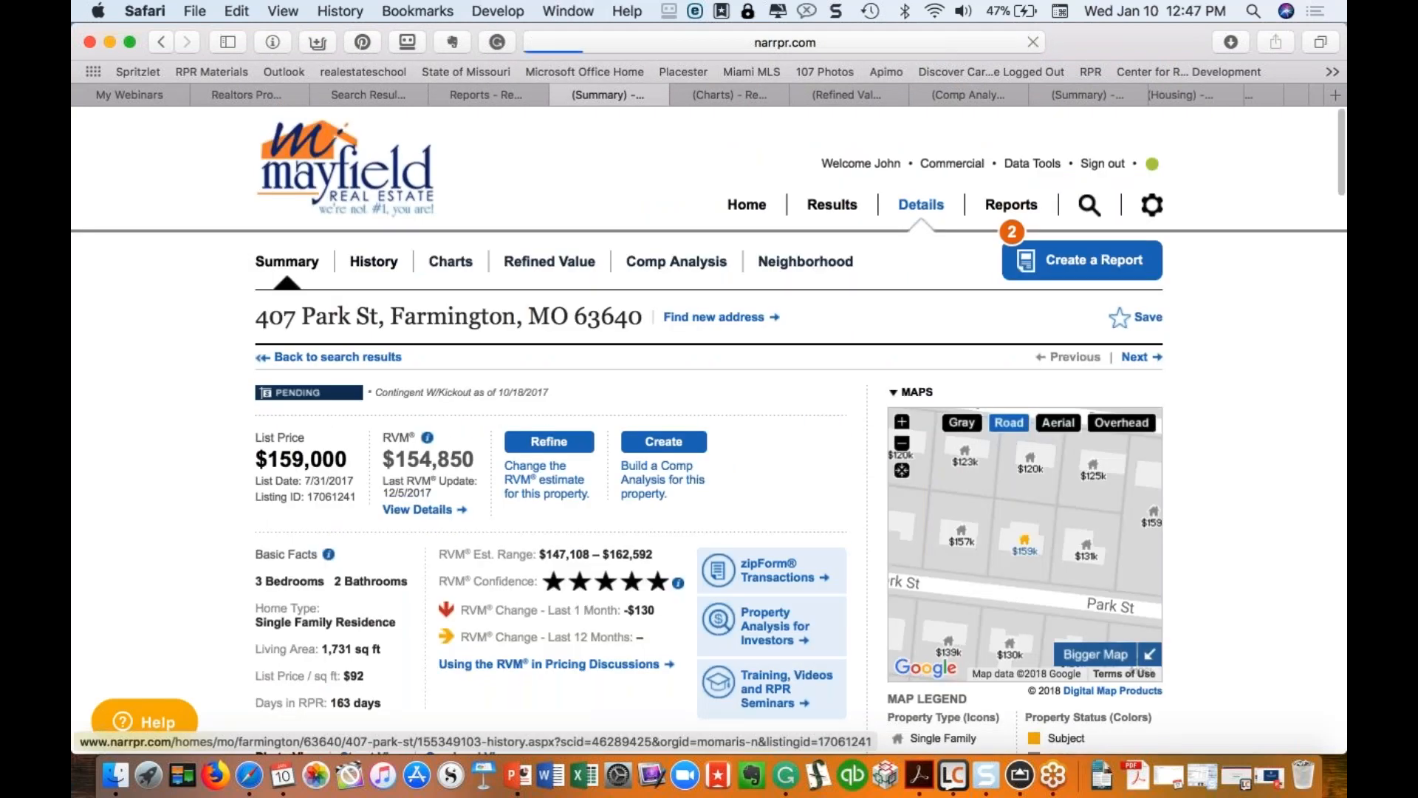
# Step: Show Prior Sales from Listing Records, revealing the 2004 $90,000 listing
pyautogui.scroll(-5, 476, 388)
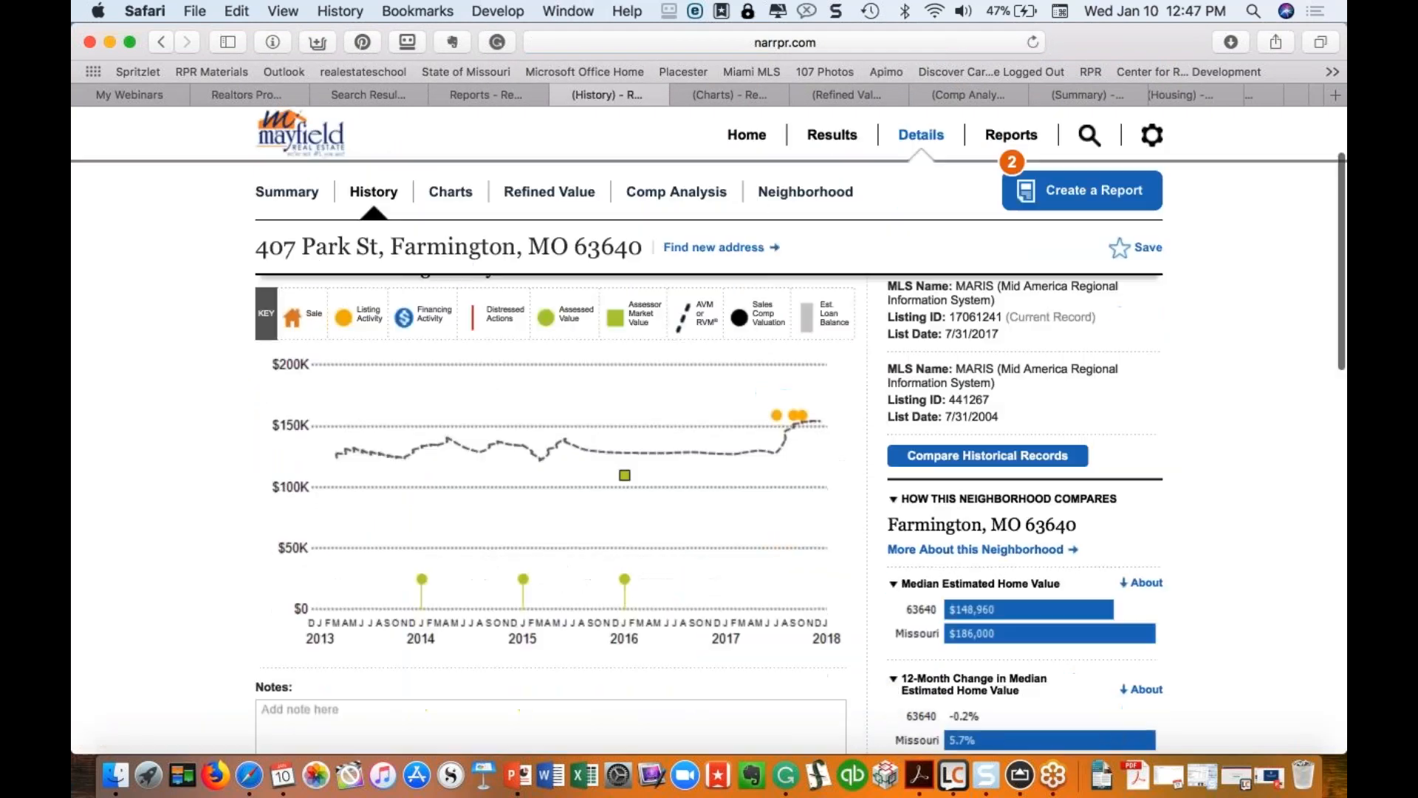
pyautogui.scroll(3, 476, 388)
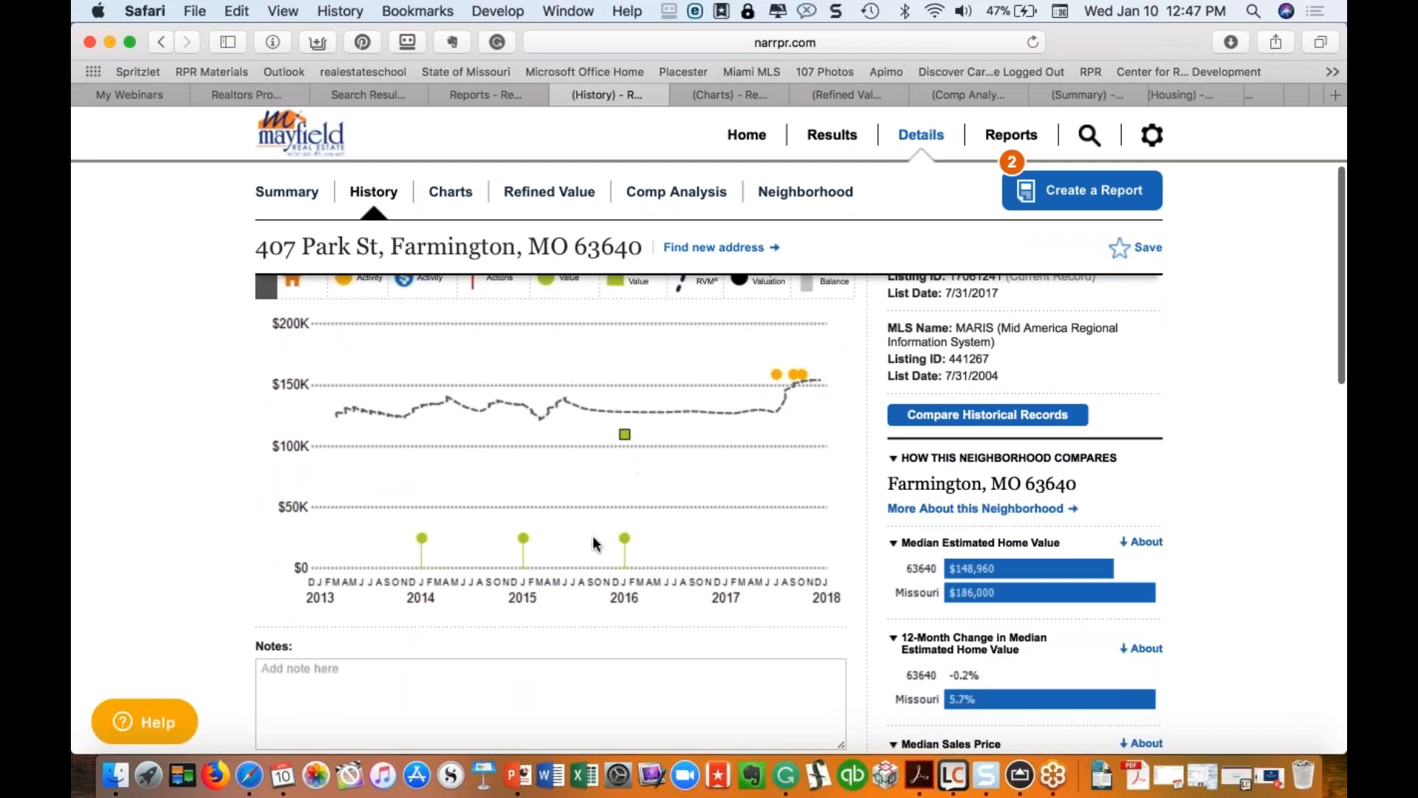
pyautogui.scroll(-5, 595, 455)
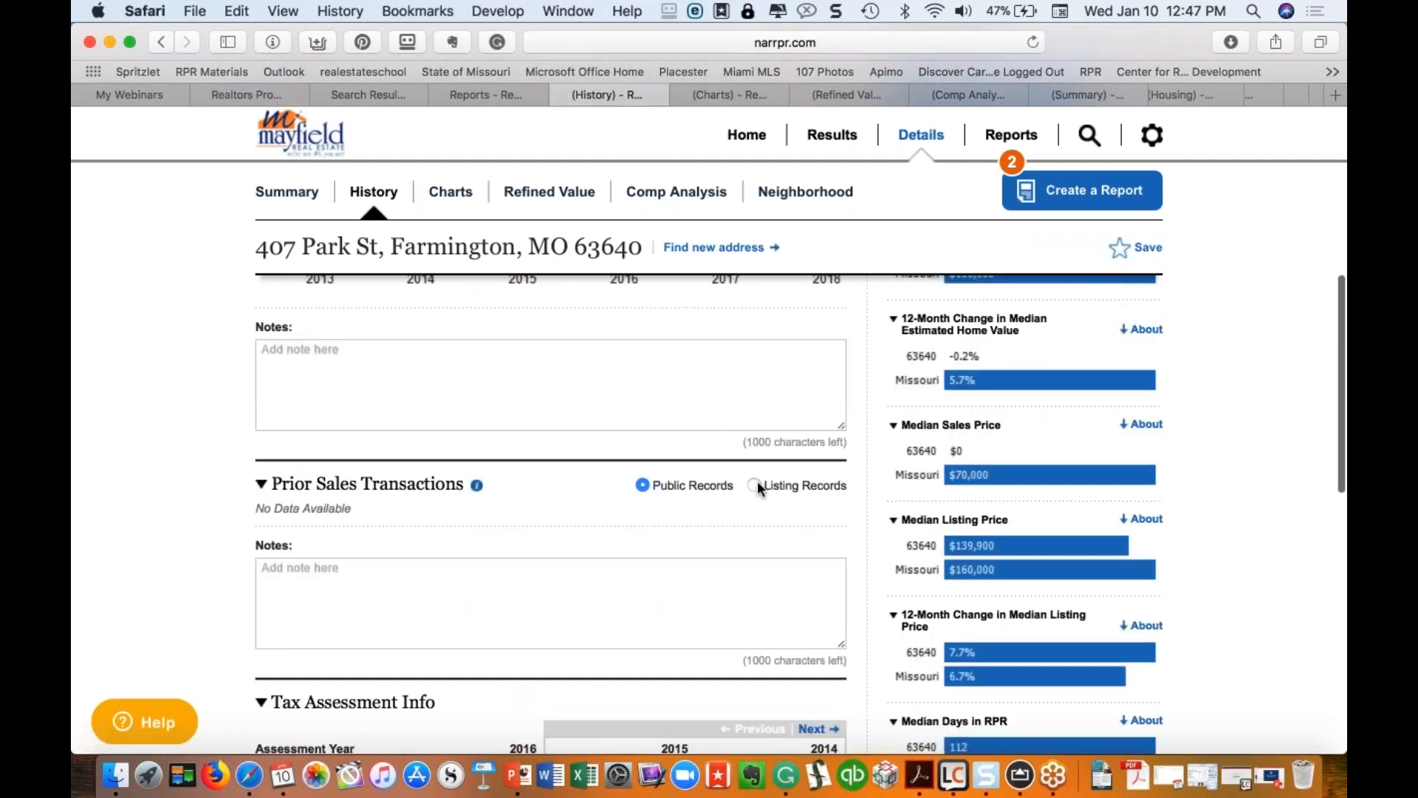
pyautogui.click(755, 485)
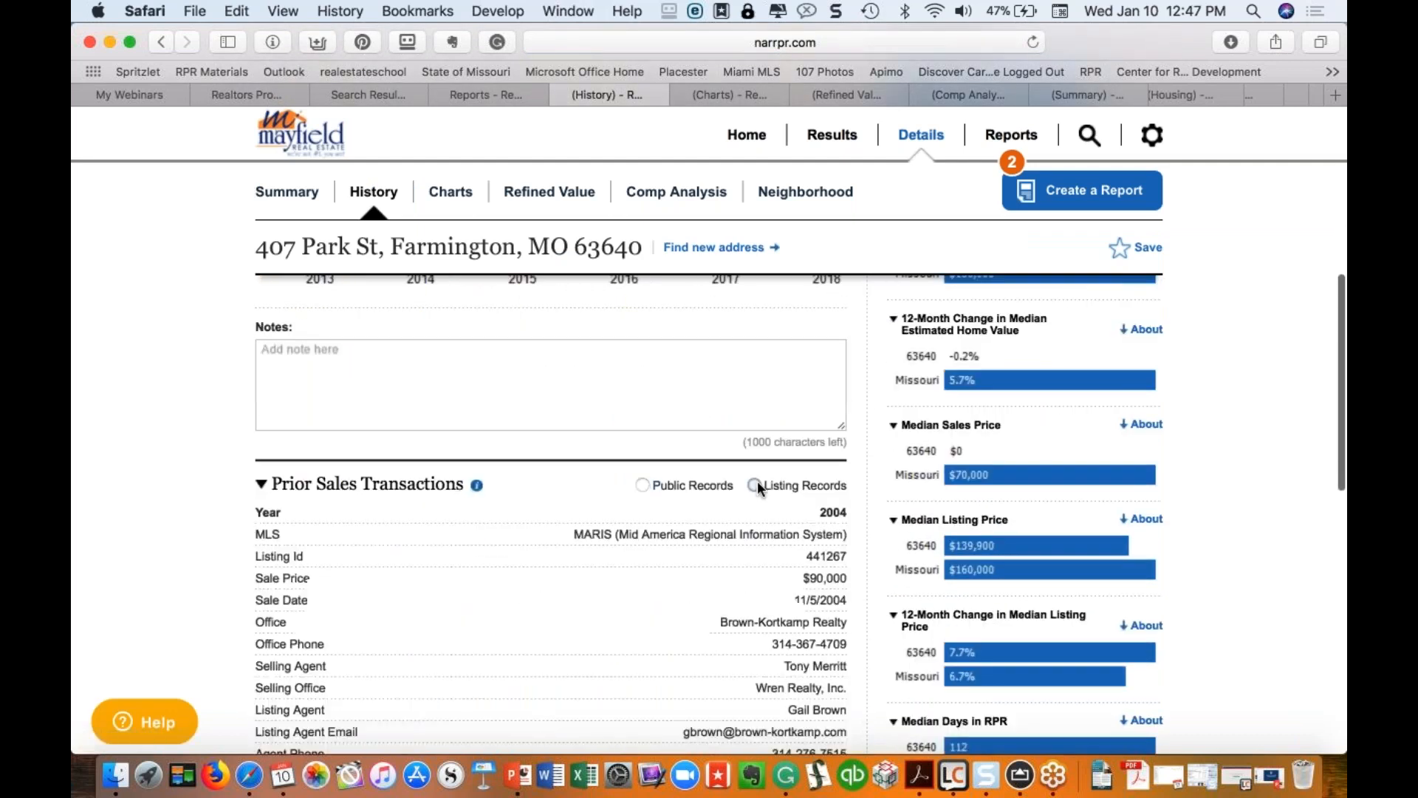
pyautogui.click(656, 483)
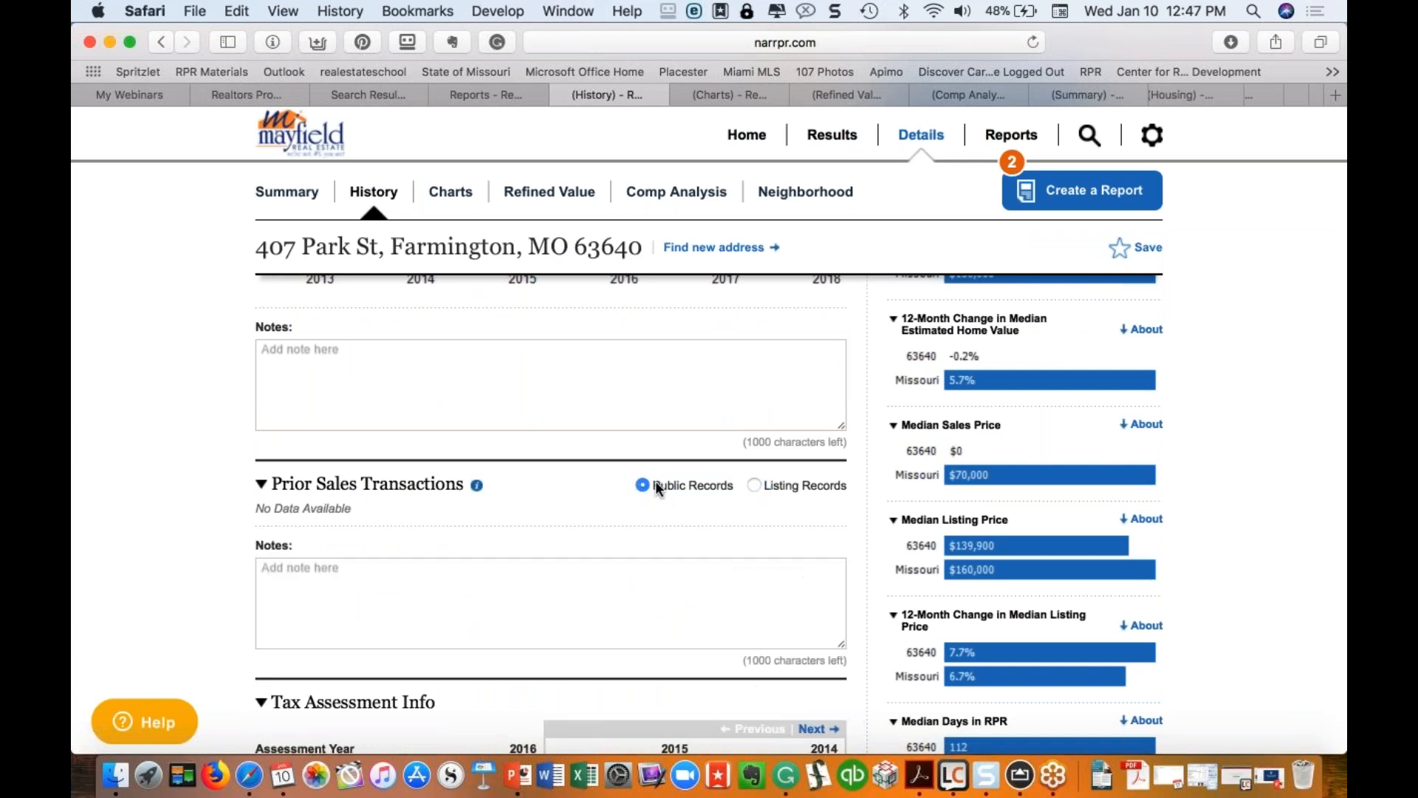
pyautogui.click(767, 487)
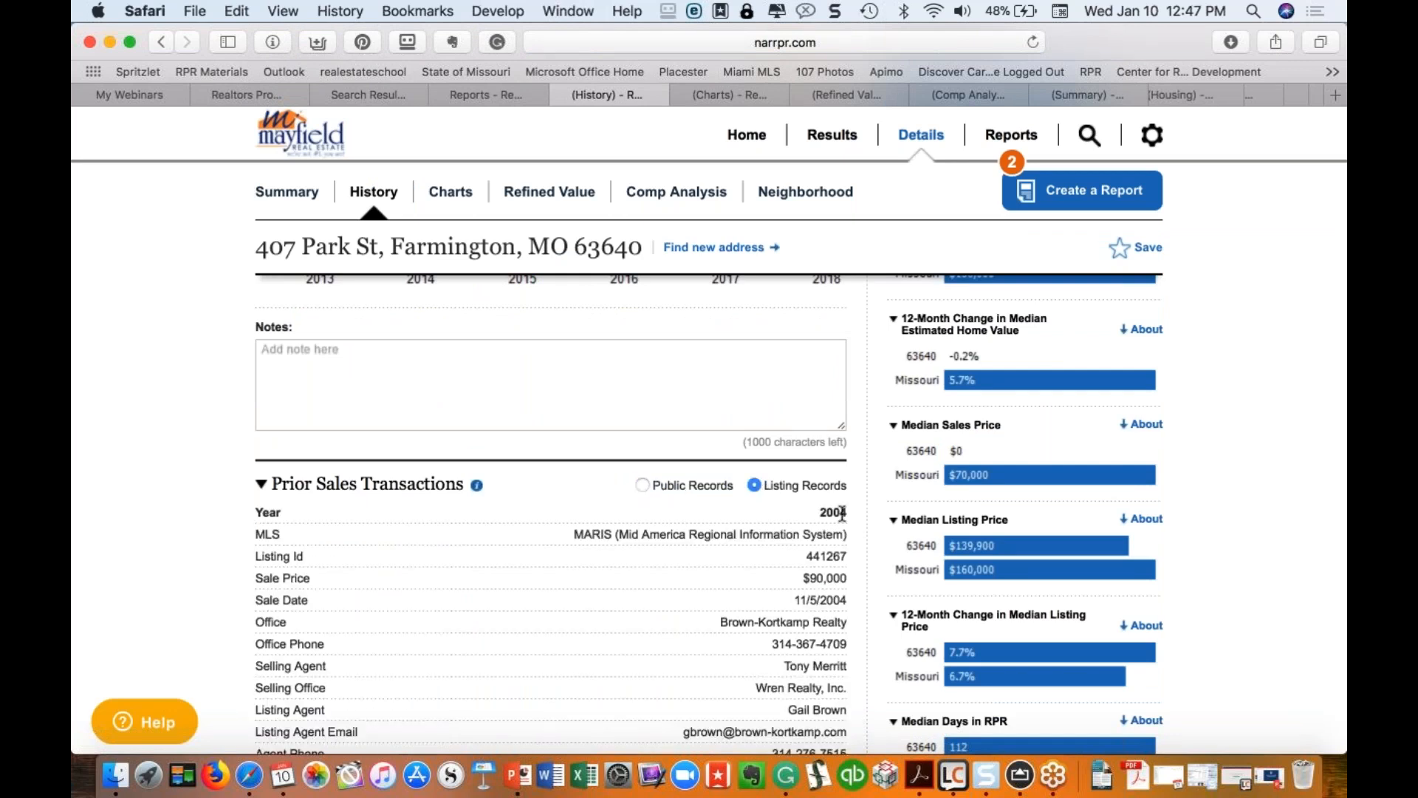
# Step: Page the Tax Assessment Info back to its 2011 records
pyautogui.scroll(-3, 842, 513)
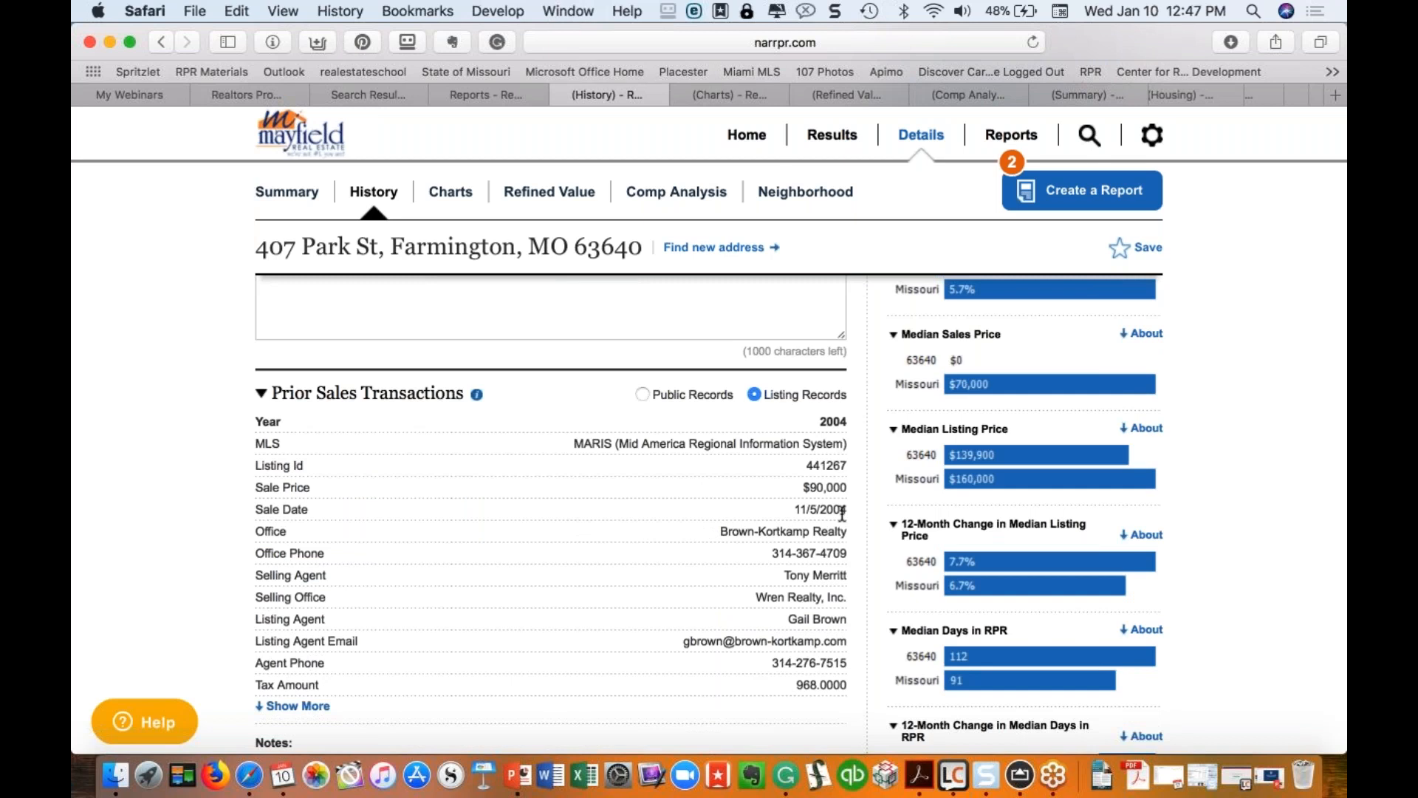
pyautogui.scroll(10, 842, 514)
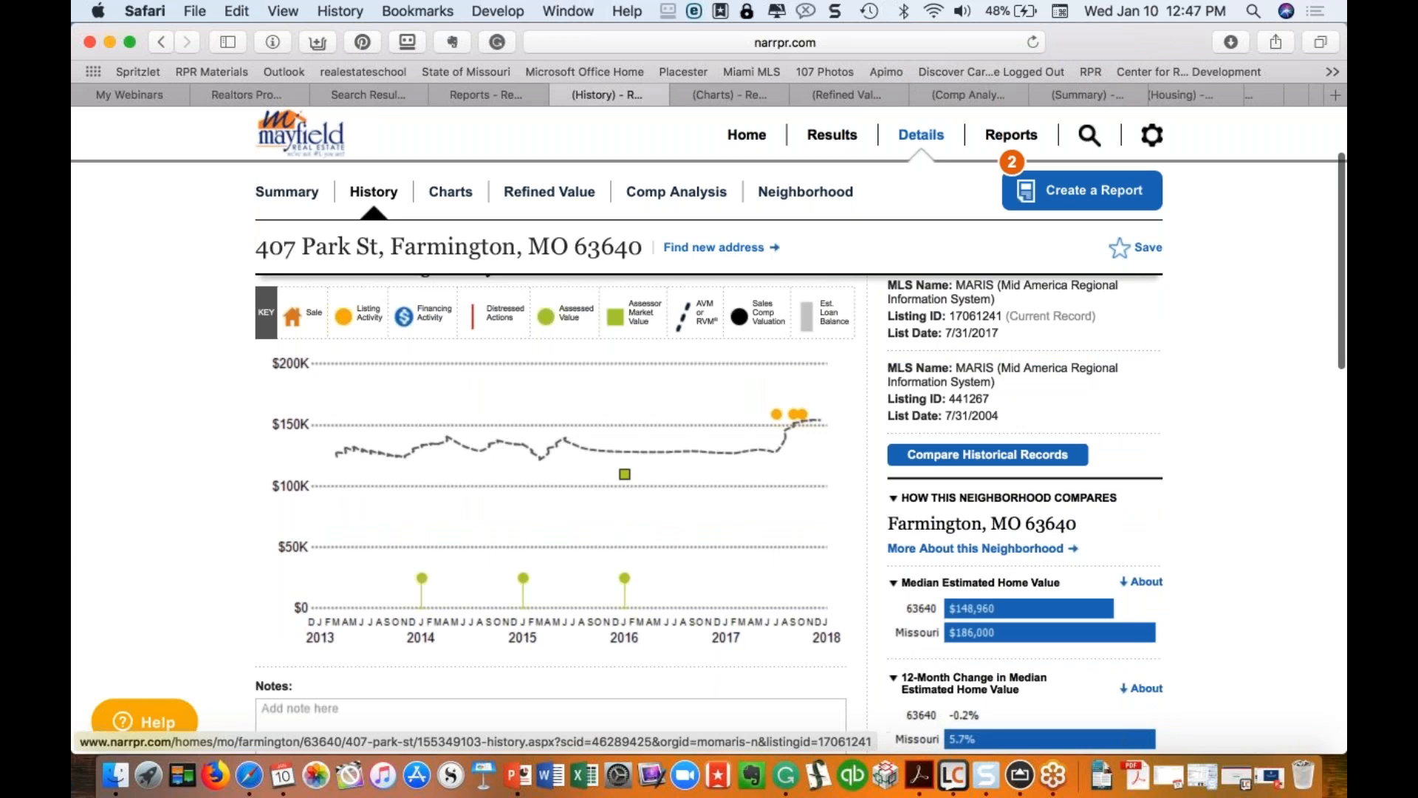
pyautogui.scroll(-5, 700, 577)
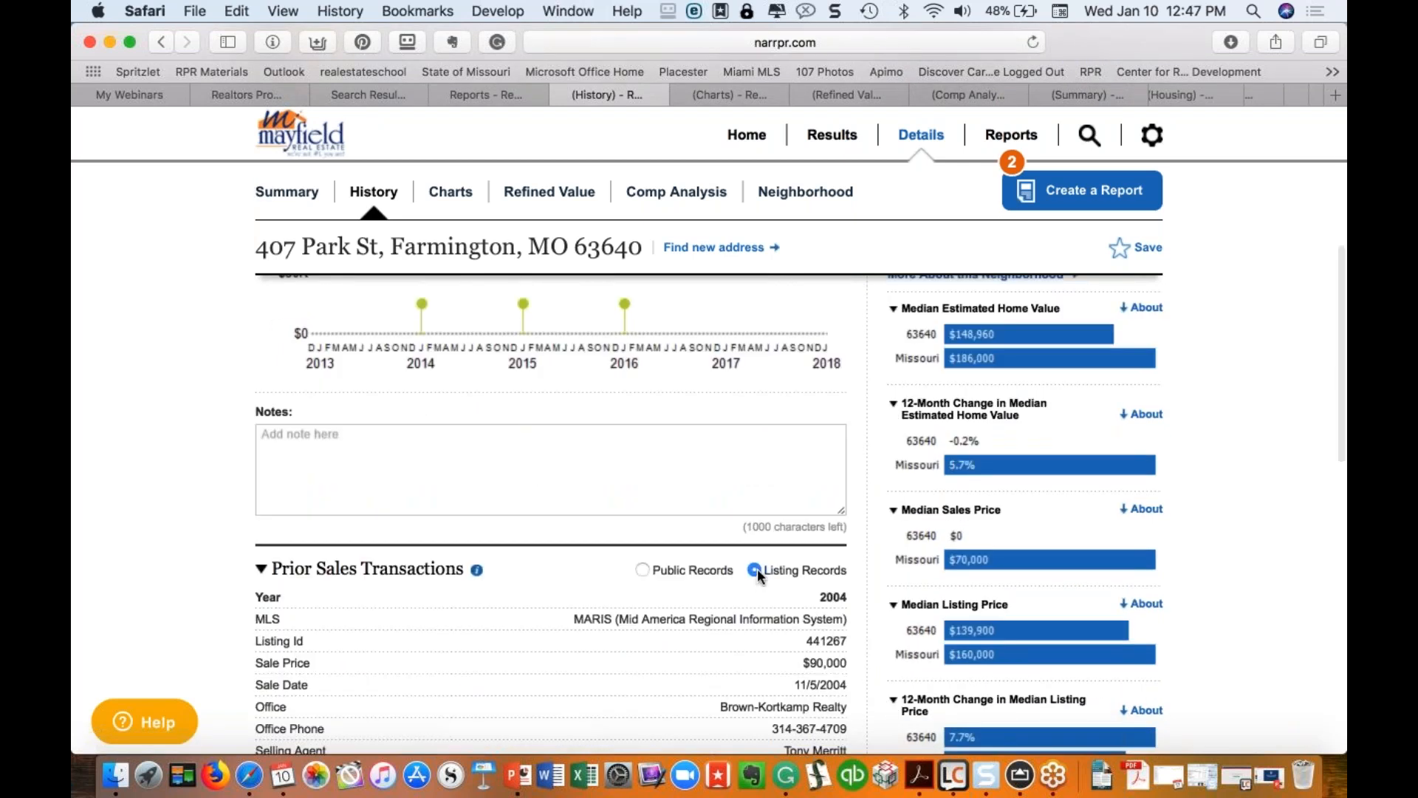
pyautogui.scroll(-3, 757, 570)
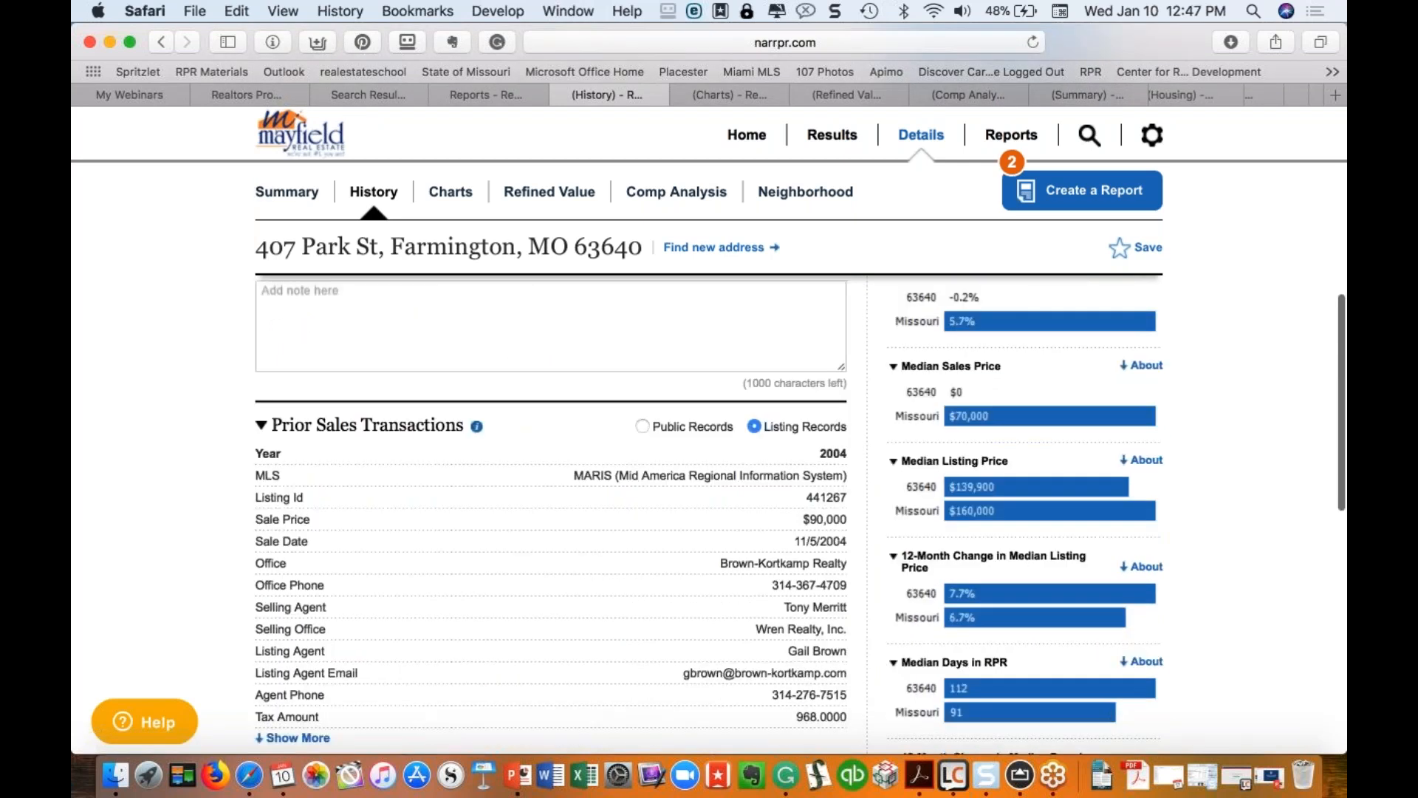
pyautogui.scroll(-4, 600, 544)
pyautogui.scroll(-7, 600, 545)
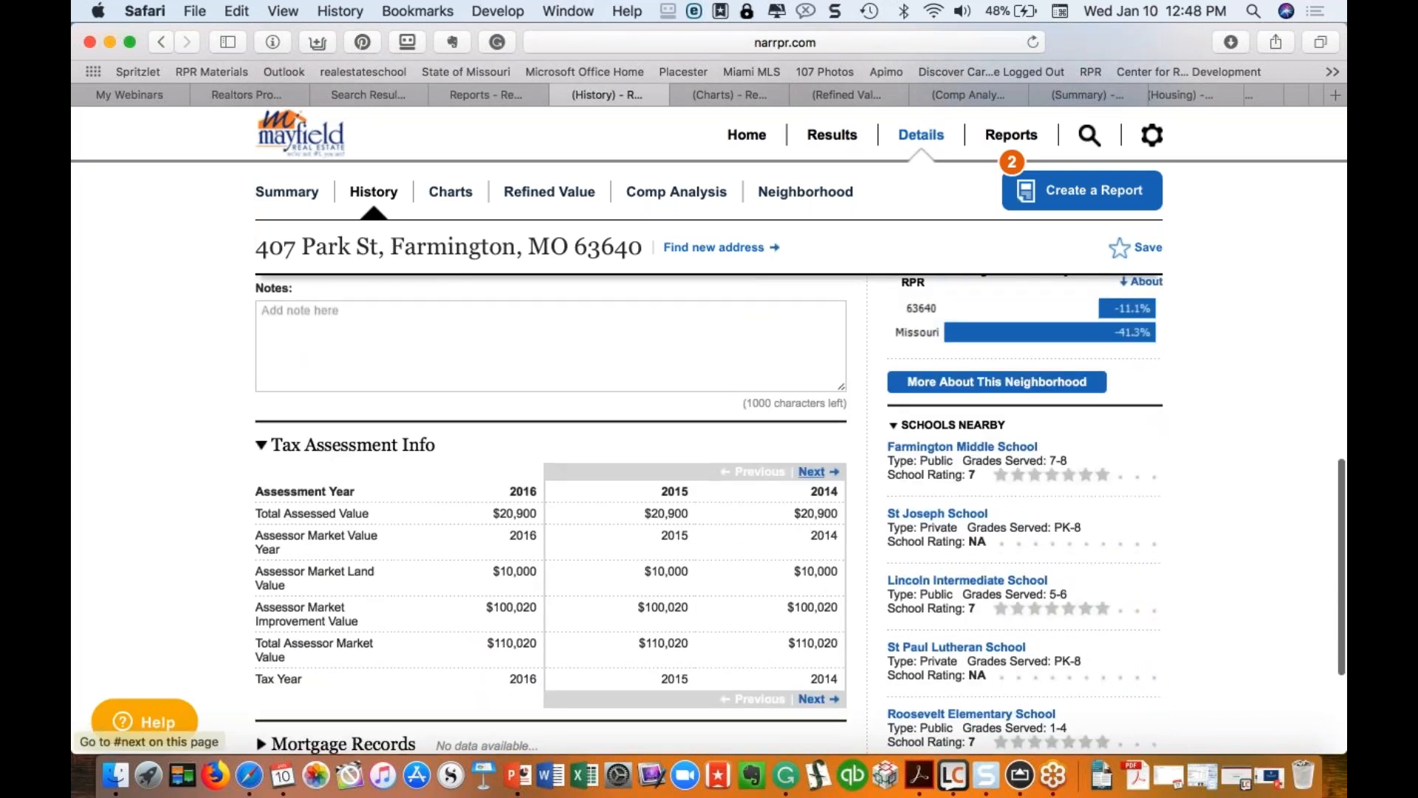
pyautogui.click(812, 472)
pyautogui.click(812, 472)
pyautogui.scroll(-2, 812, 472)
pyautogui.scroll(-3, 812, 385)
# Step: Expand Mortgage Records, then switch to the property's Charts page
pyautogui.click(263, 519)
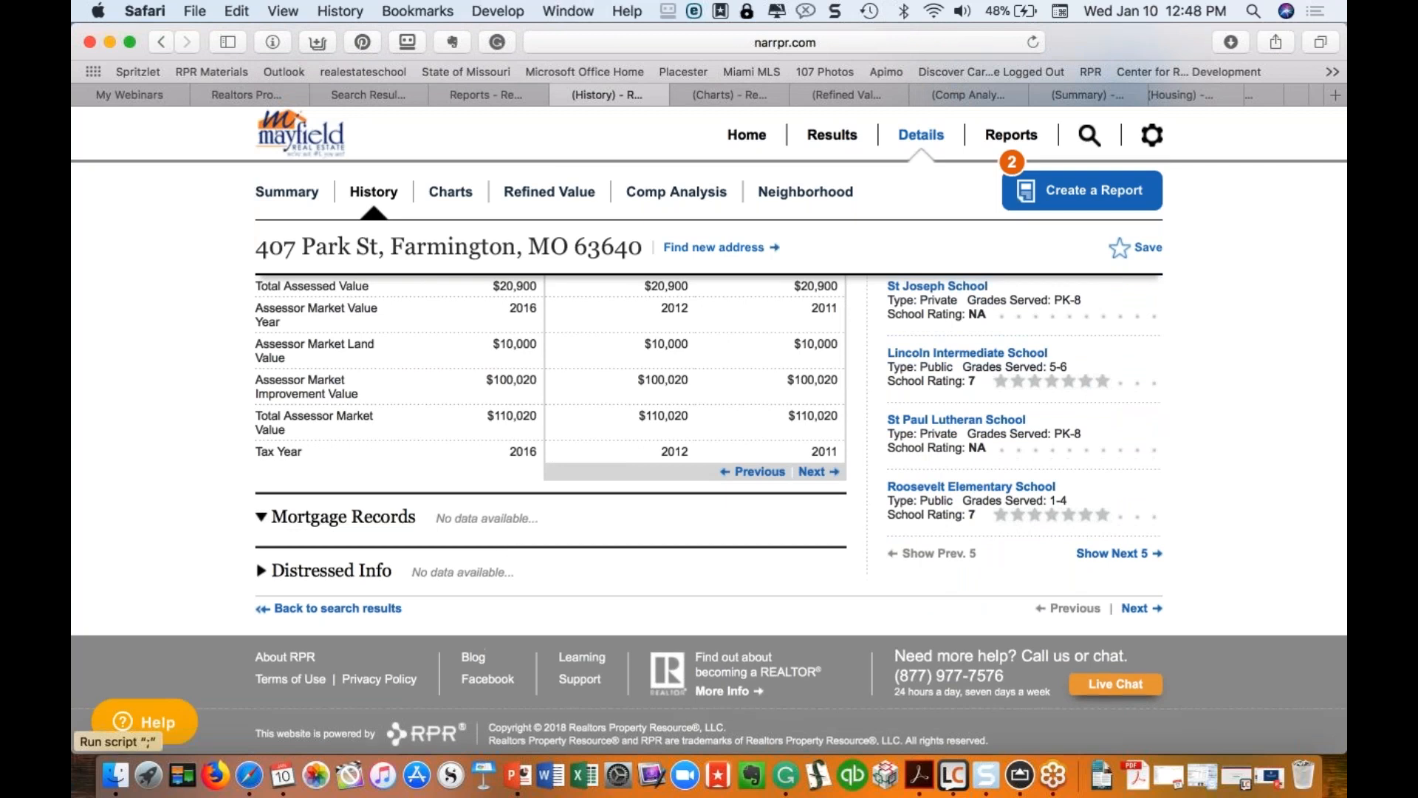
pyautogui.scroll(15, 587, 508)
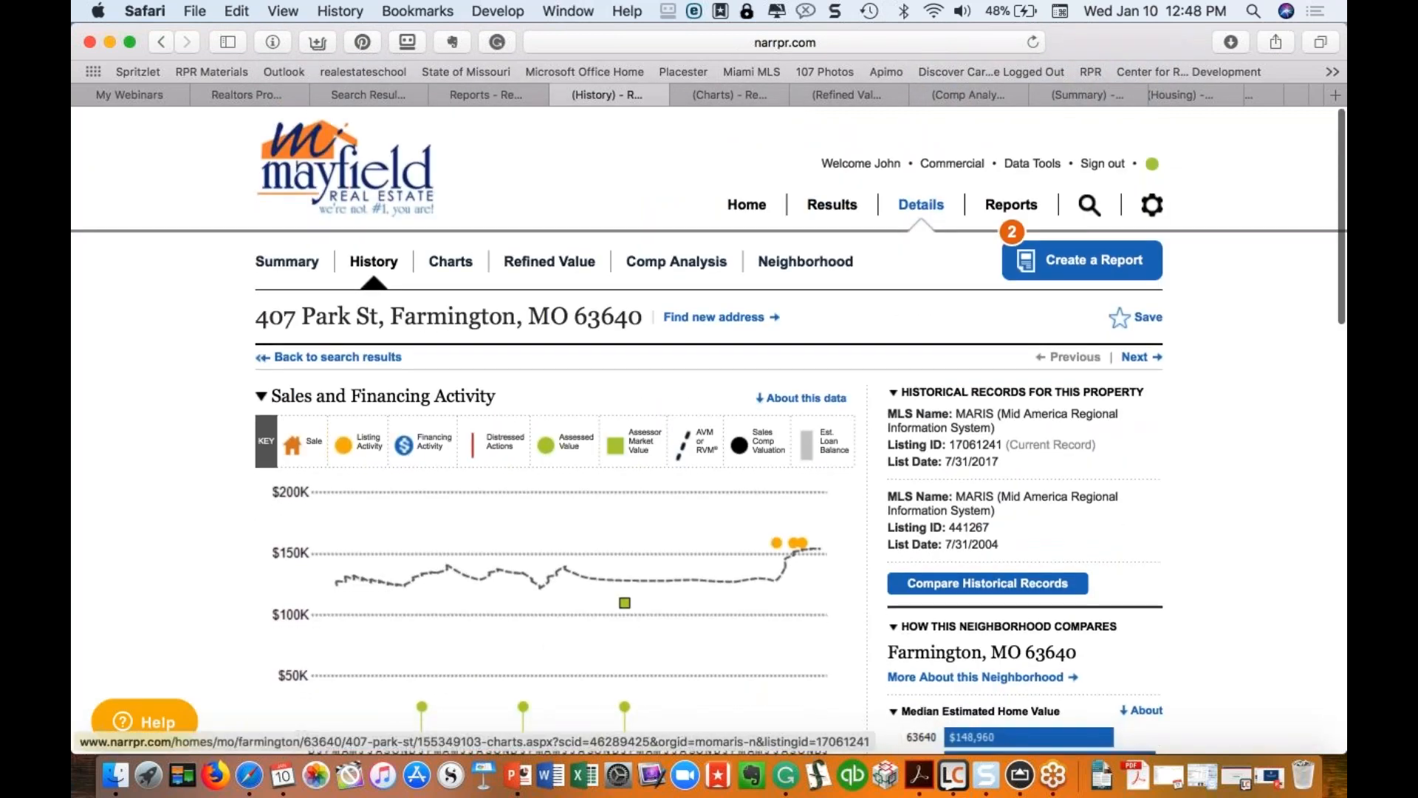
pyautogui.click(464, 274)
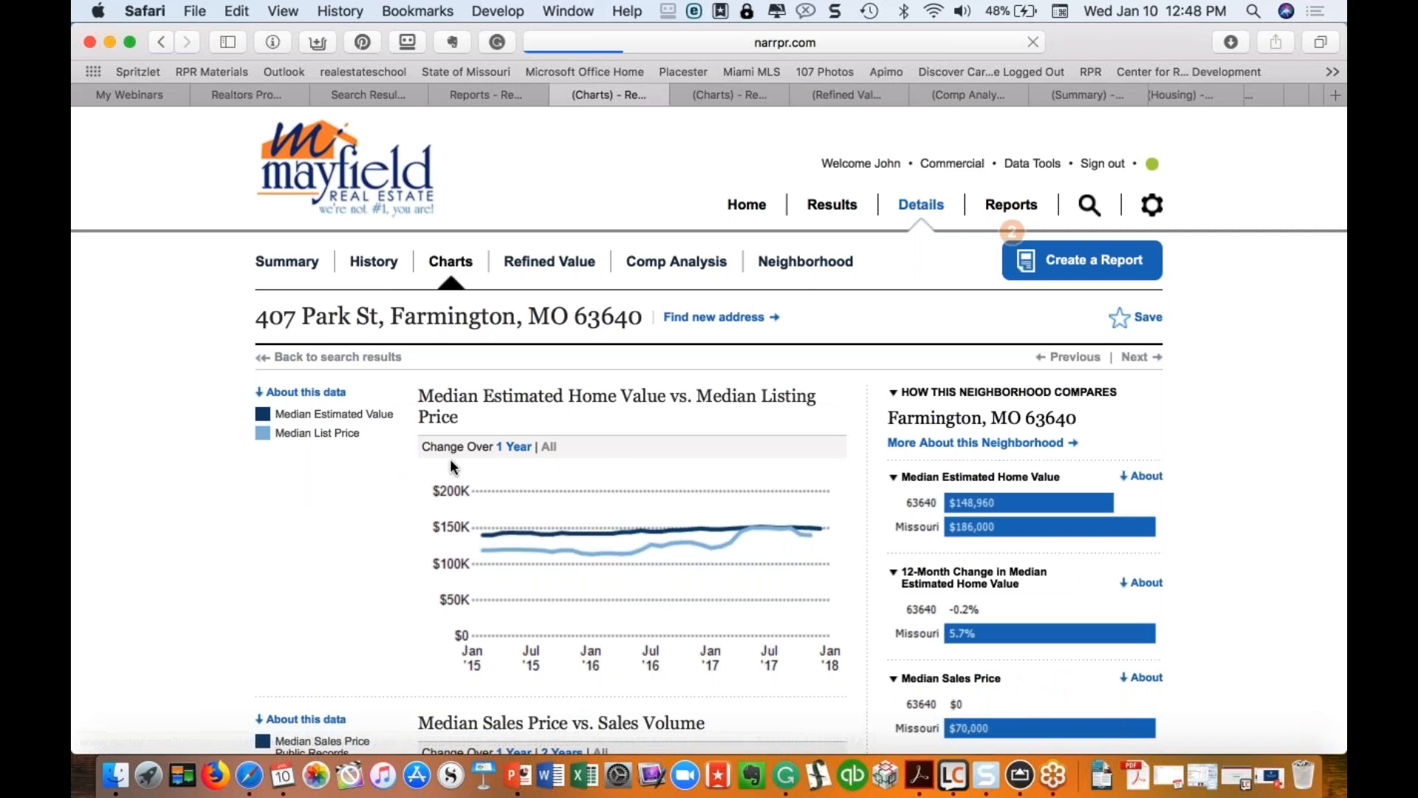
pyautogui.scroll(-5, 450, 458)
pyautogui.scroll(-10, 450, 459)
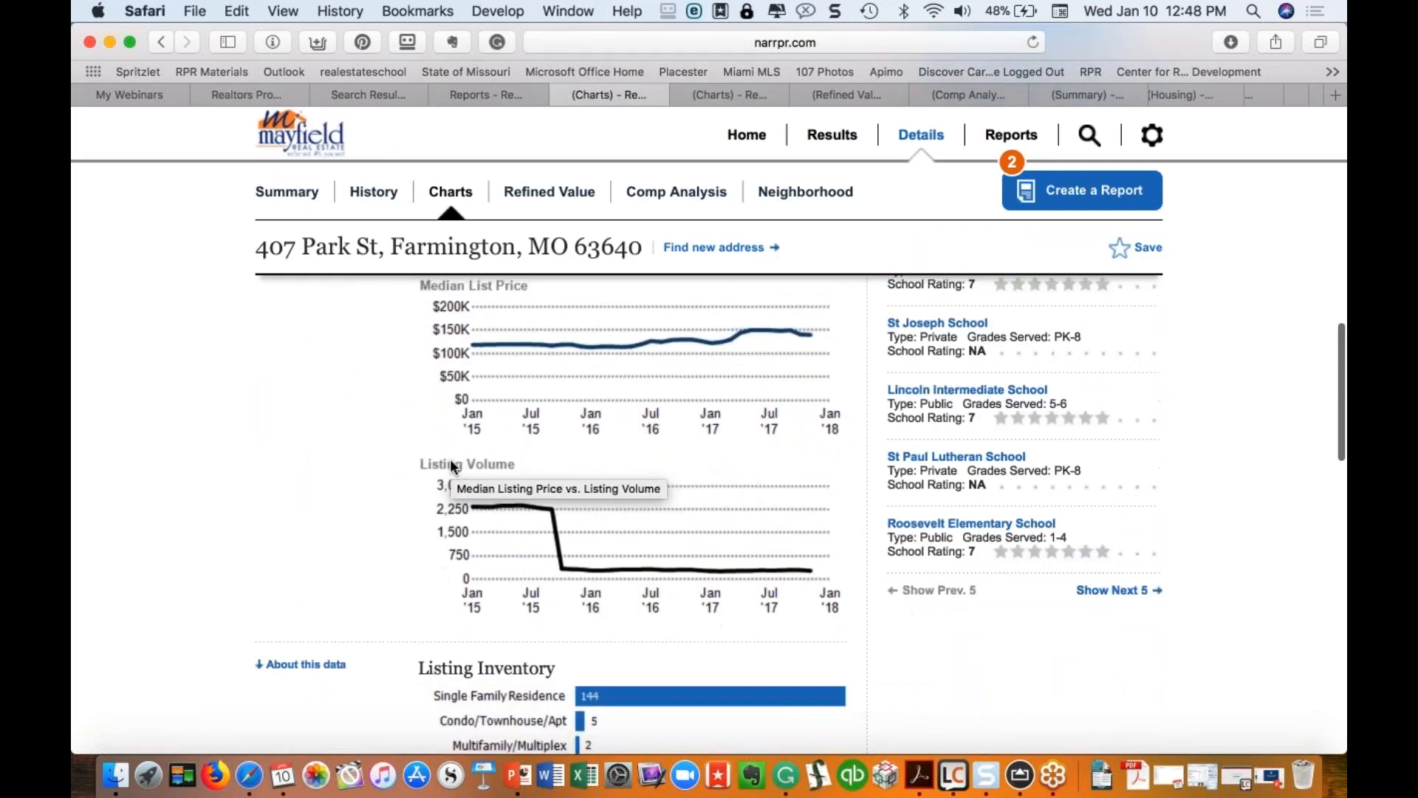
pyautogui.scroll(-3, 449, 459)
pyautogui.scroll(15, 450, 459)
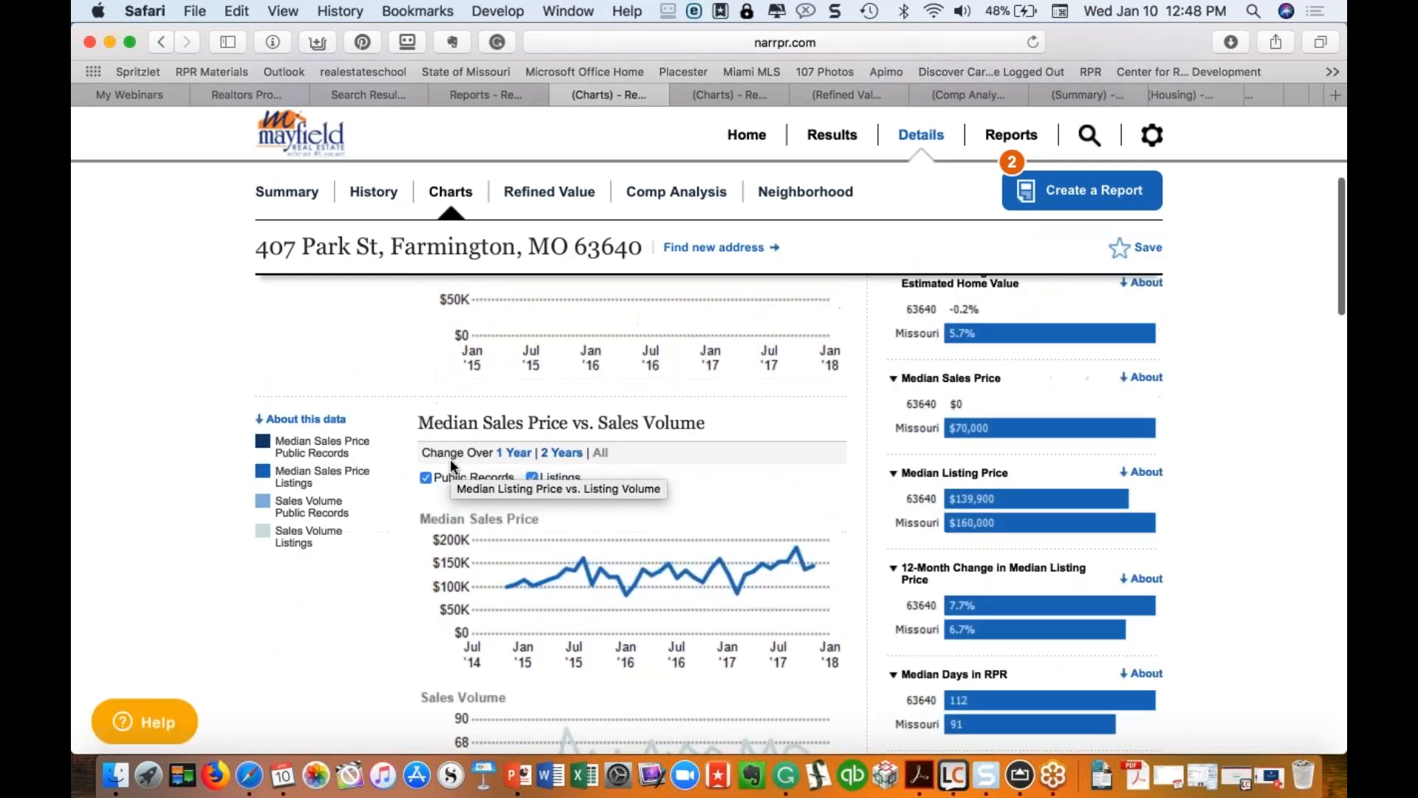
pyautogui.click(549, 262)
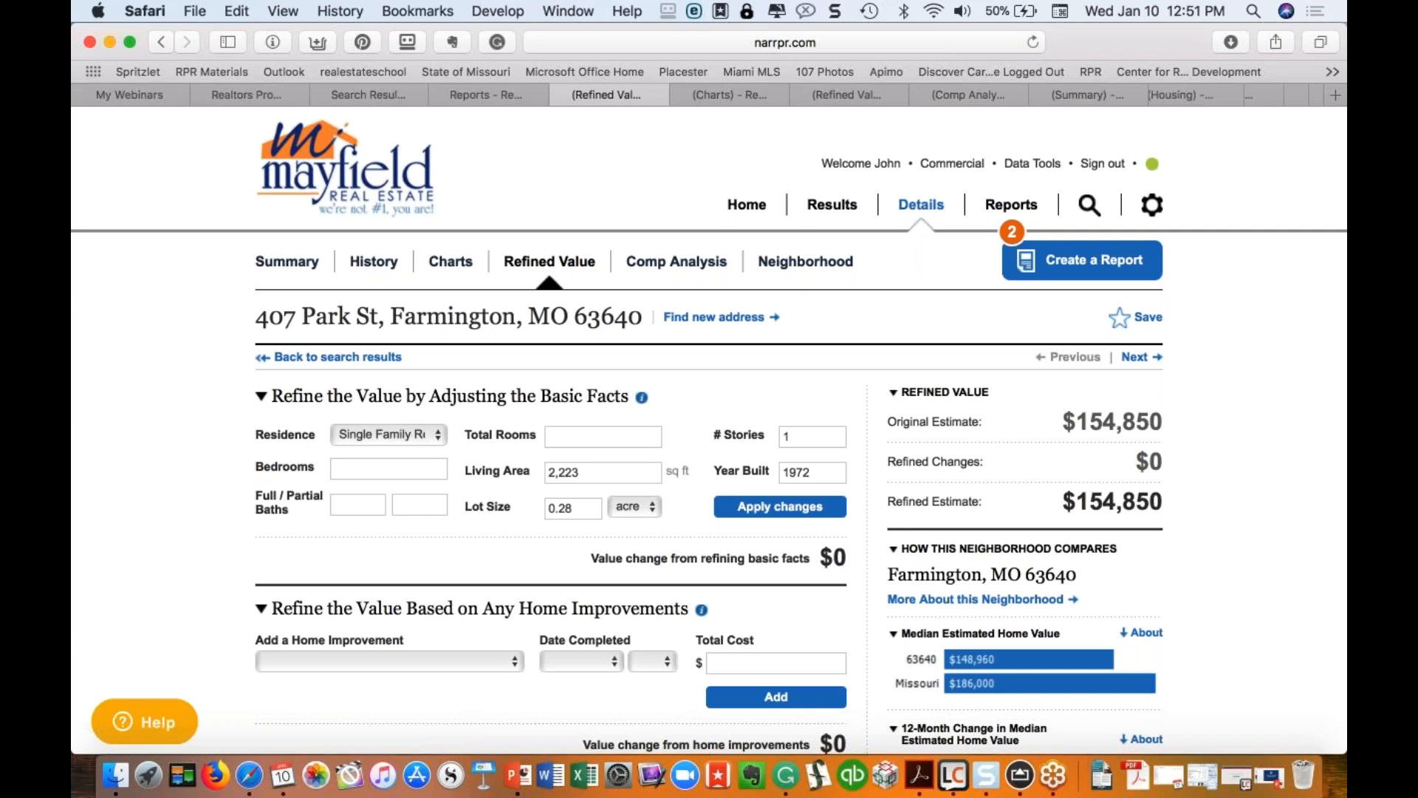
# Step: Scroll down the Refined Value page showing the $154,850 original estimate
pyautogui.scroll(-5, 500, 420)
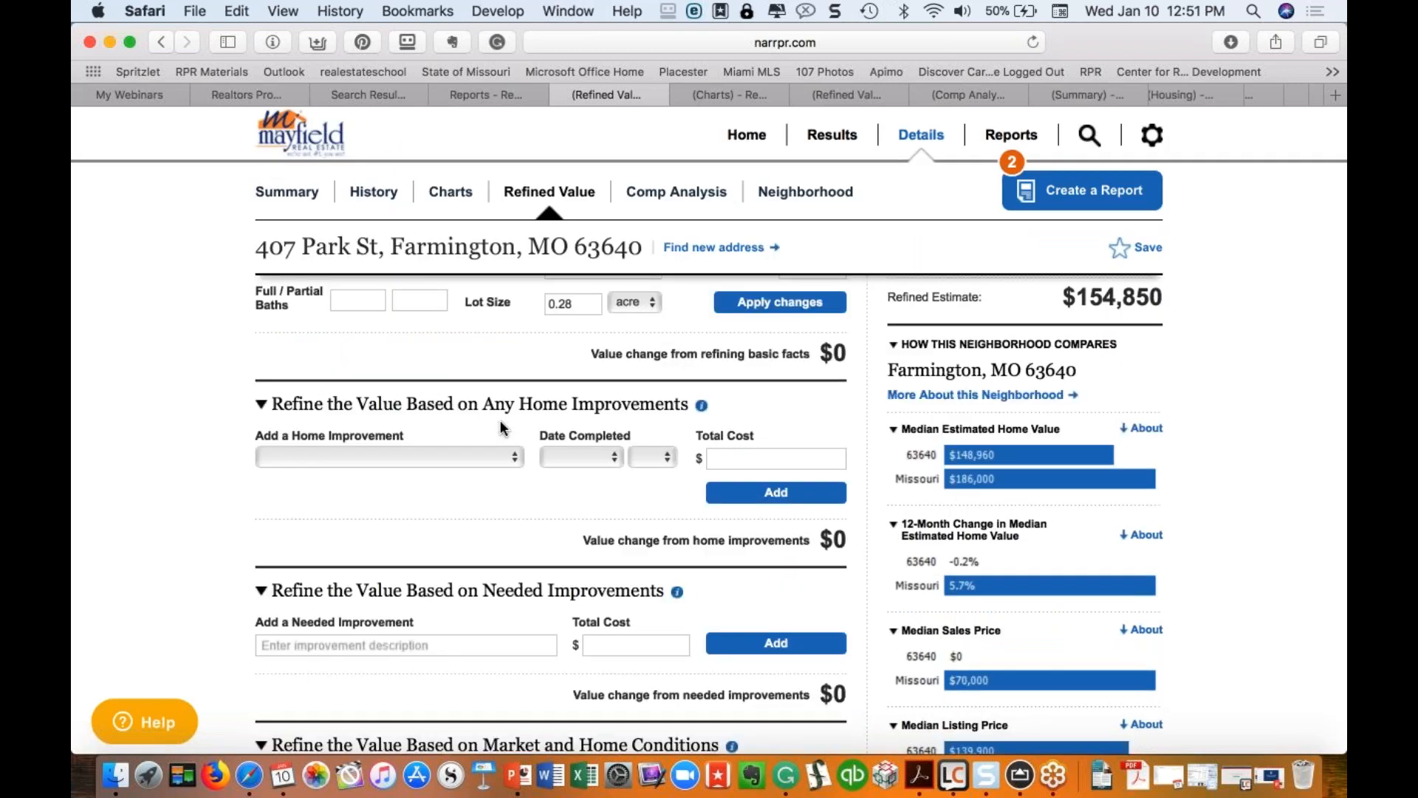
# Step: Add a Bathroom Addition (Midrange) improvement completed in June costing $4,000
pyautogui.click(503, 459)
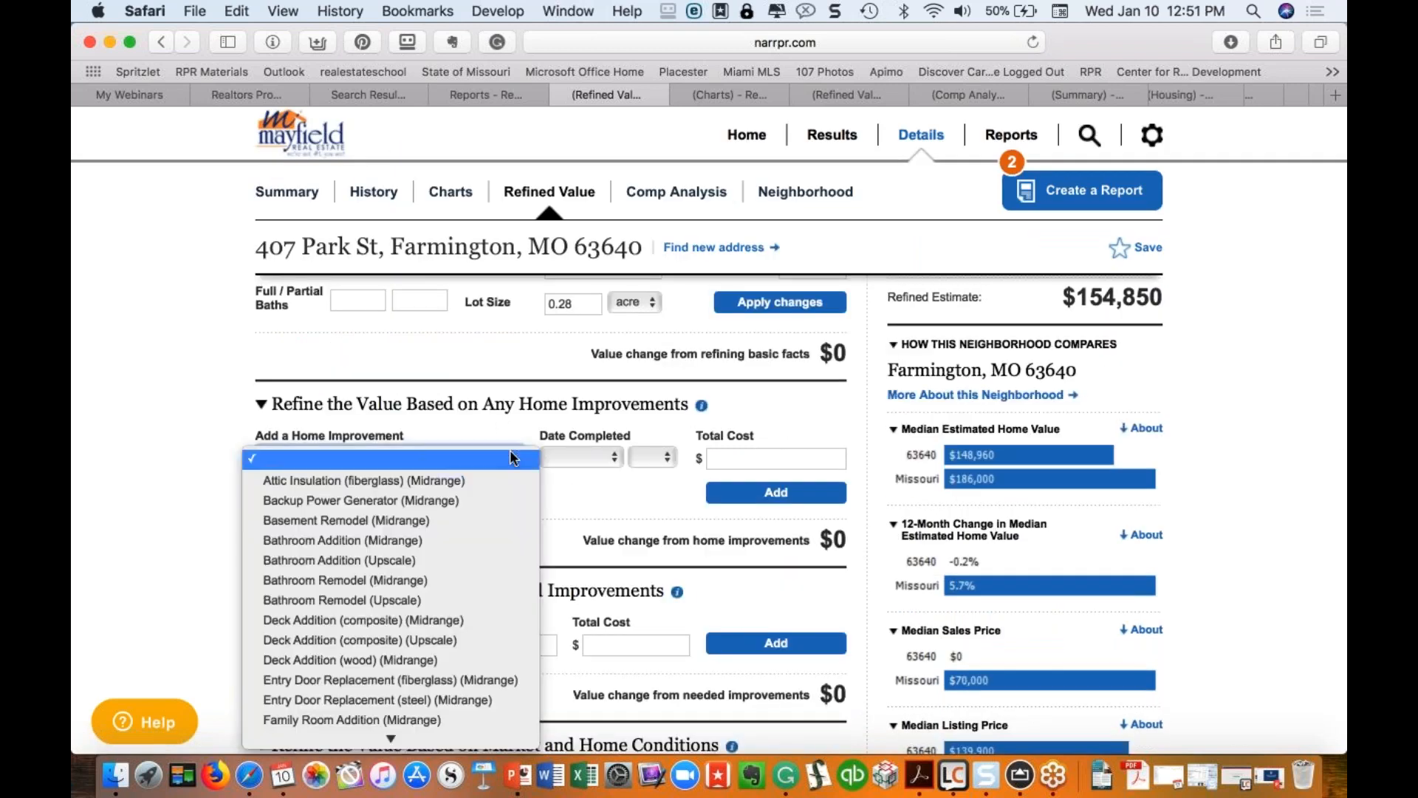
pyautogui.scroll(-3, 406, 584)
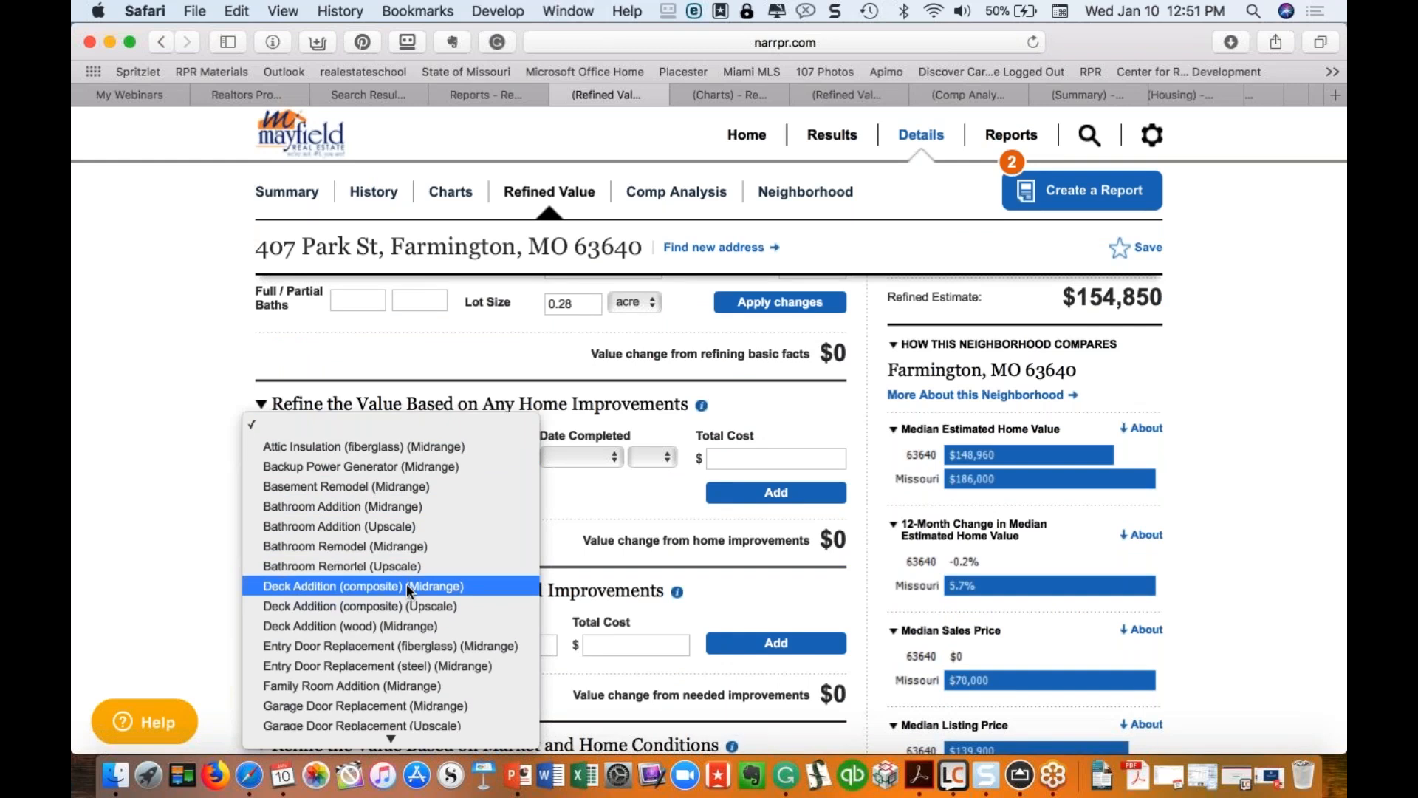
pyautogui.scroll(-3, 373, 624)
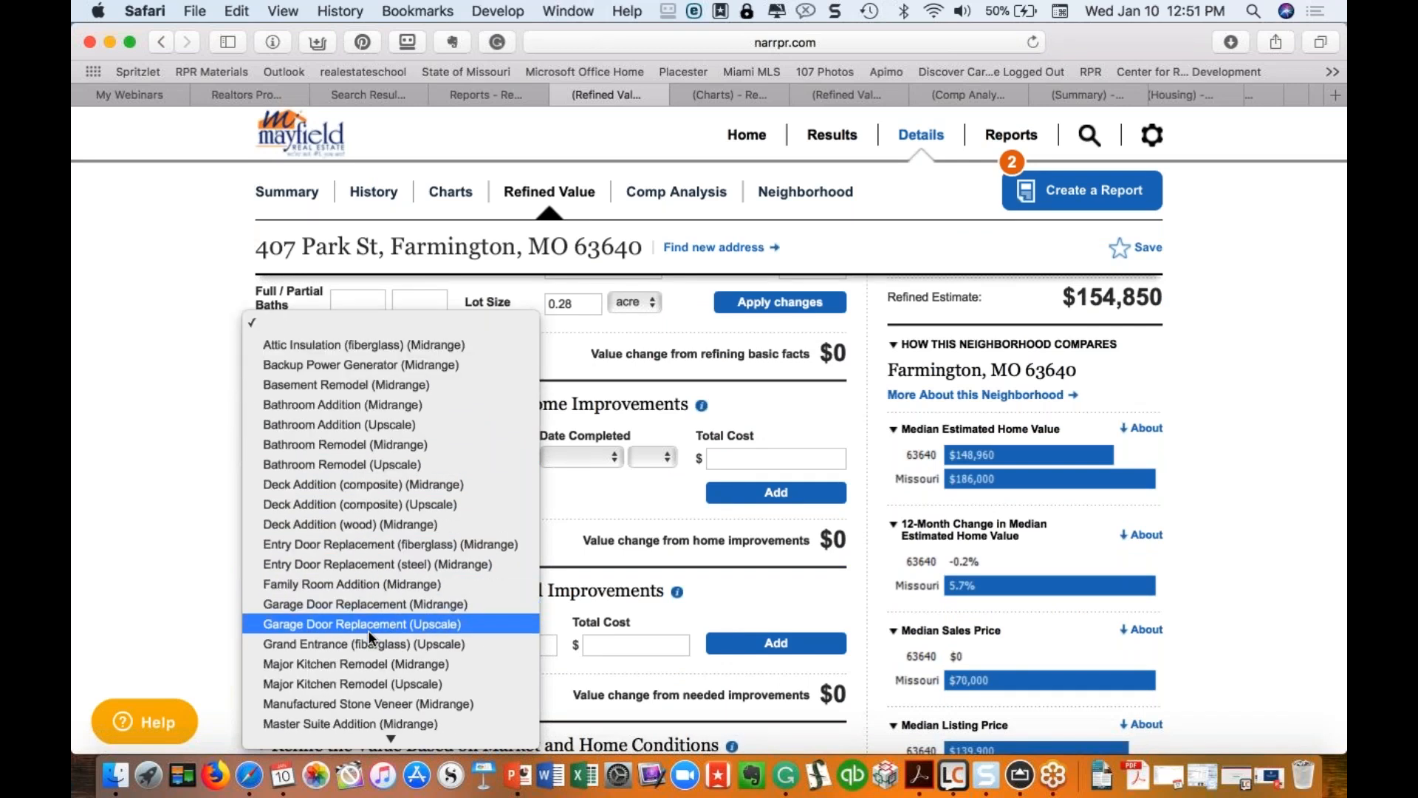
pyautogui.scroll(-2, 368, 631)
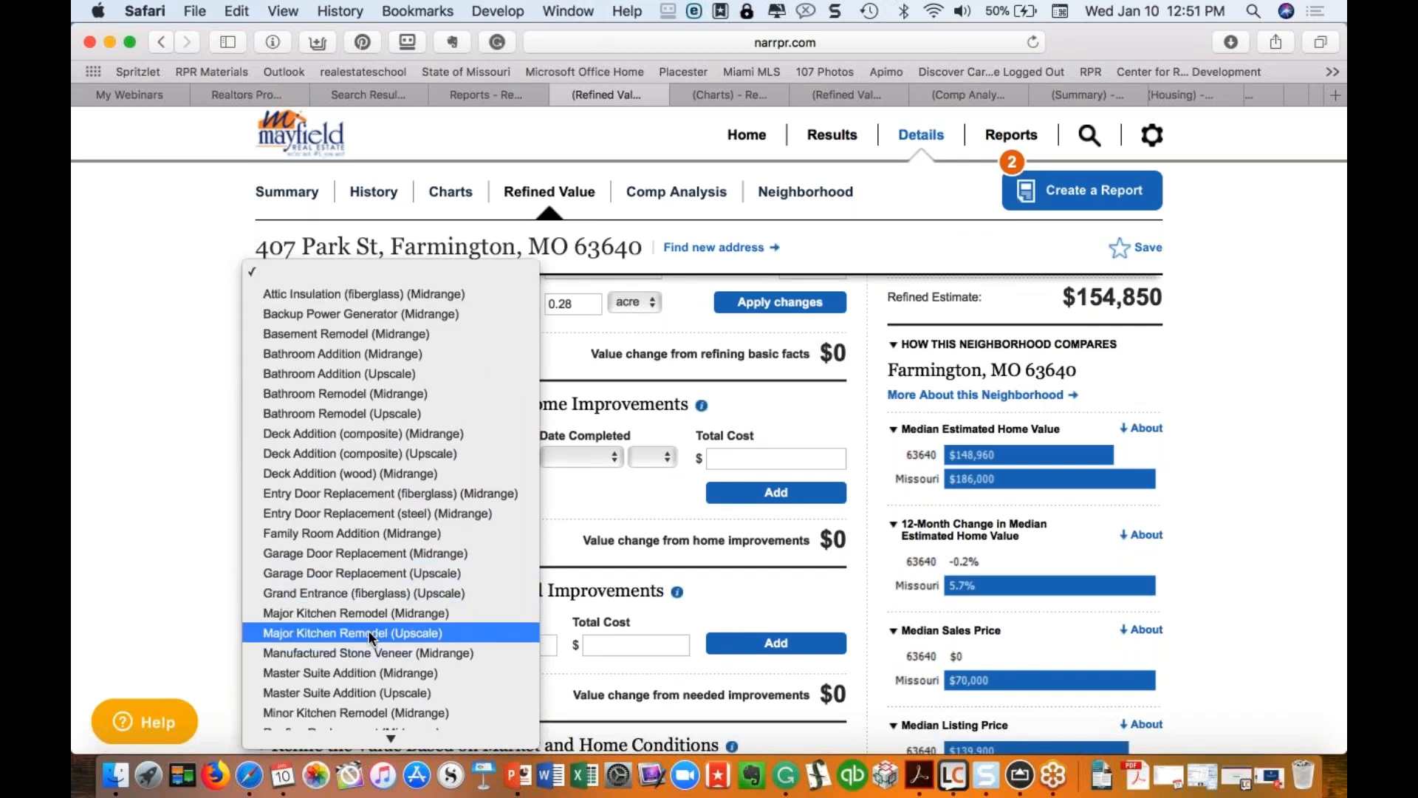
pyautogui.click(366, 353)
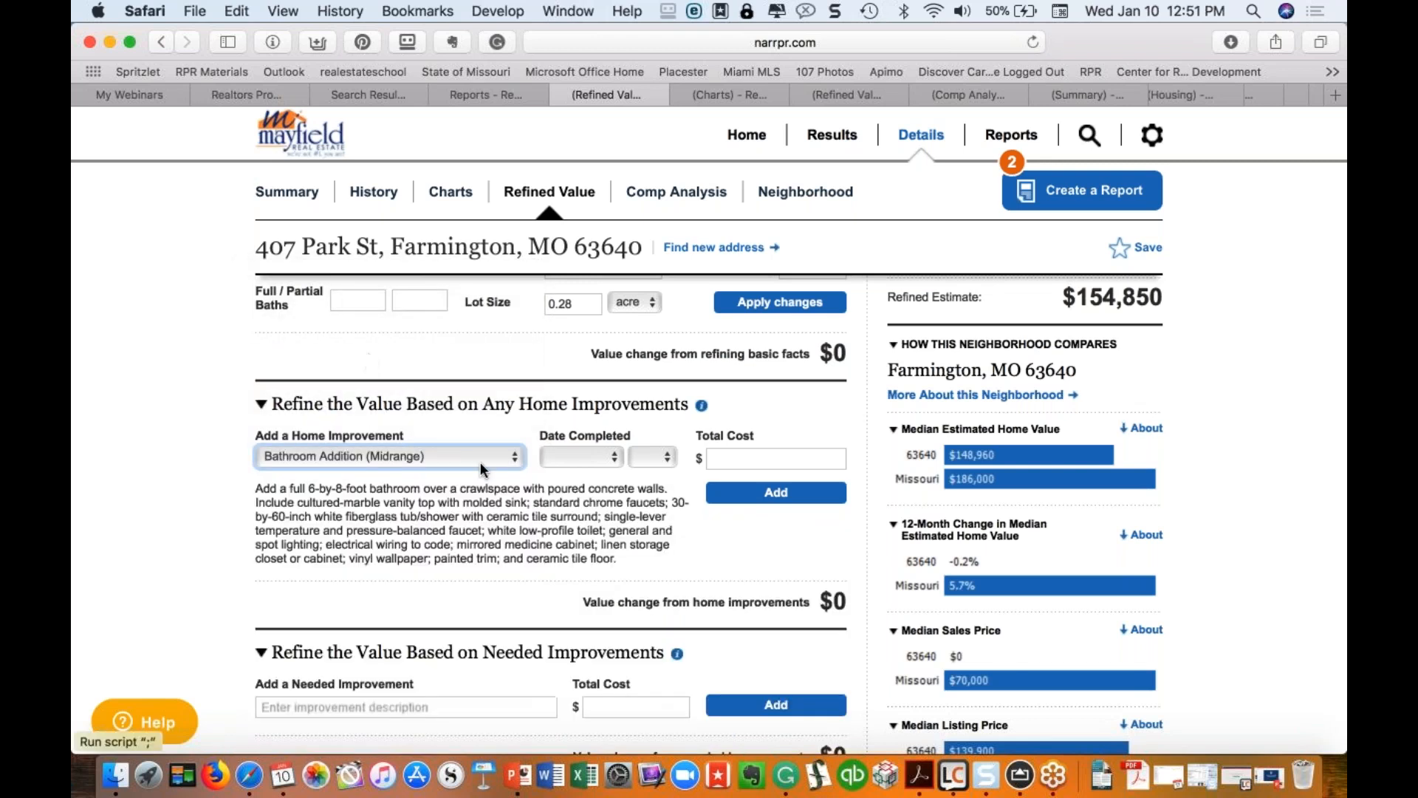
pyautogui.click(609, 453)
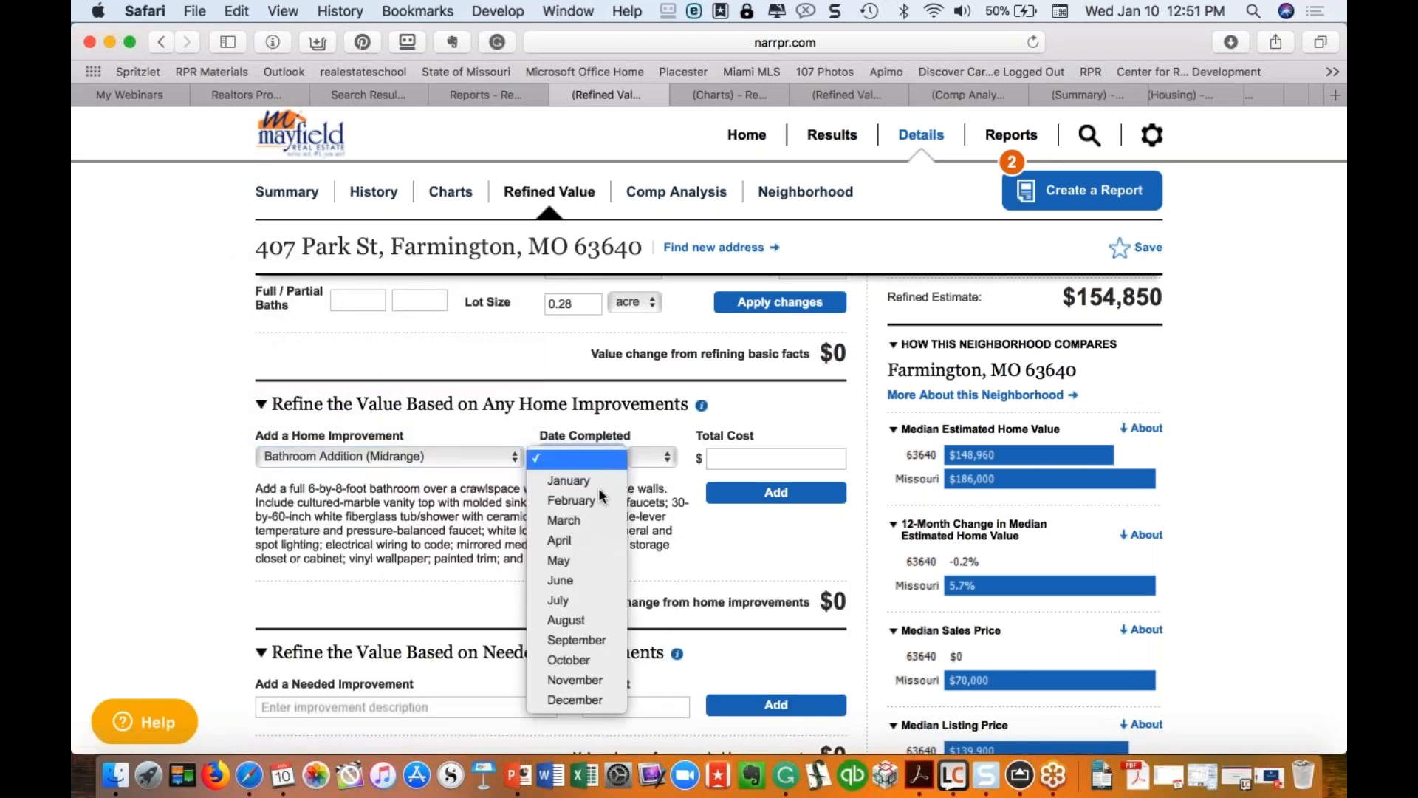
pyautogui.click(581, 576)
pyautogui.click(650, 456)
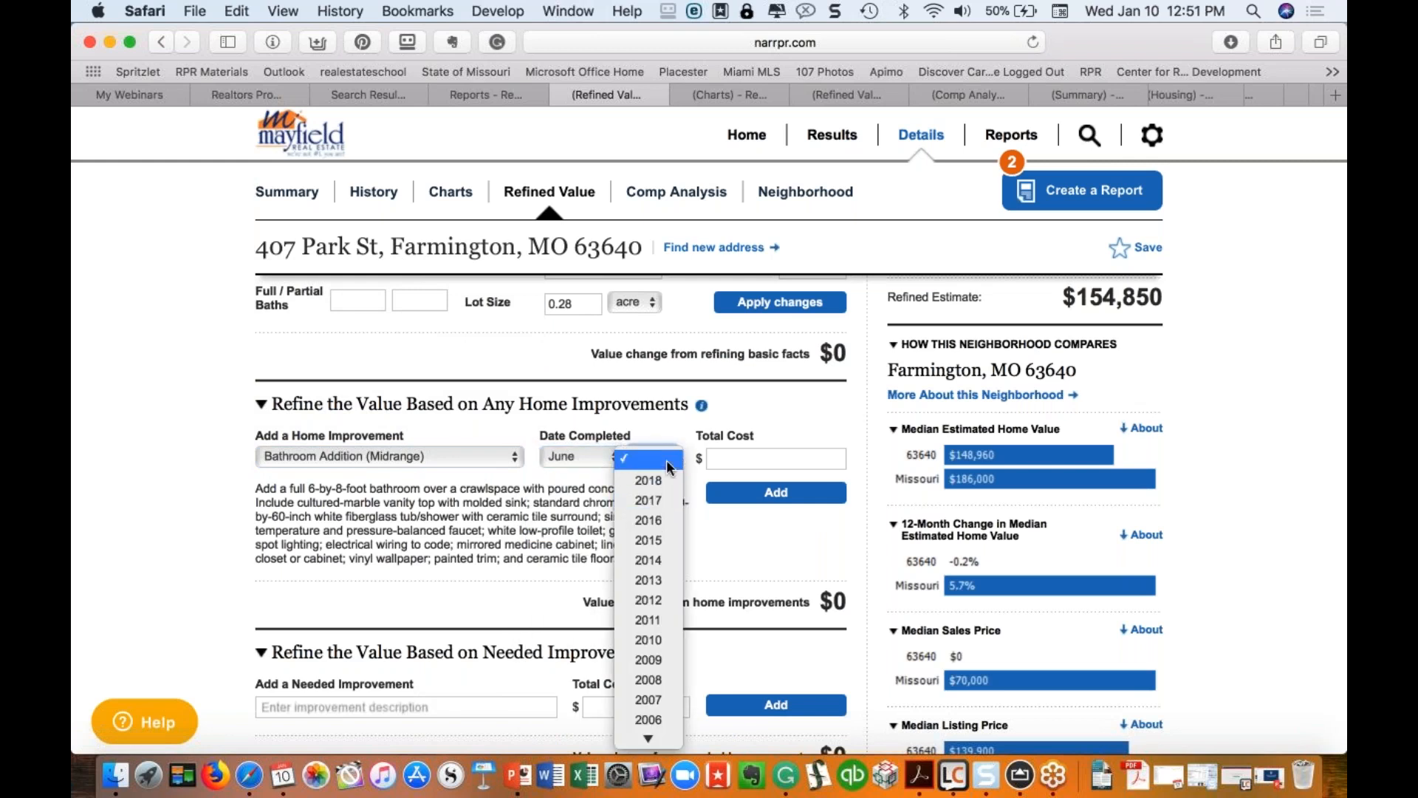
pyautogui.click(662, 482)
pyautogui.click(767, 459)
pyautogui.write('4000')
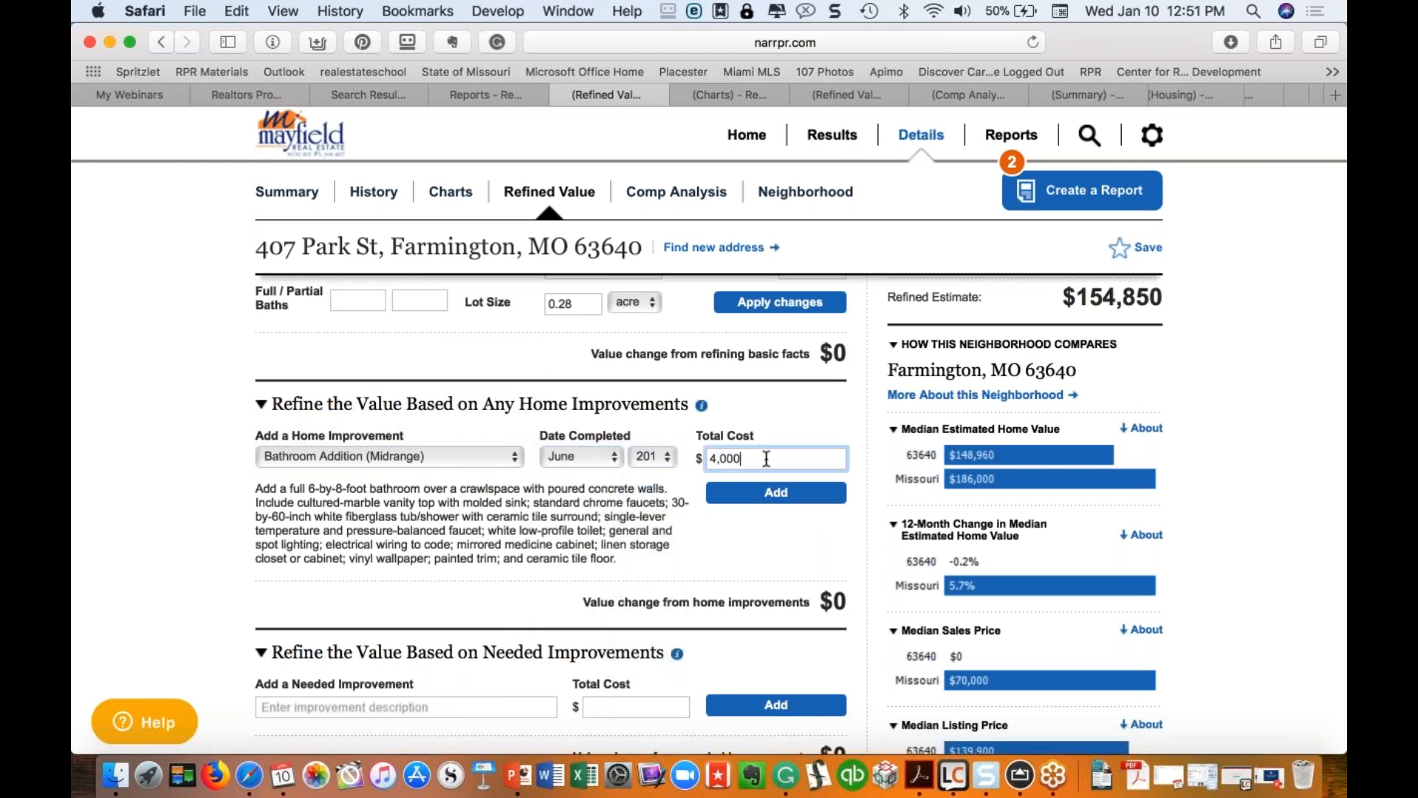
pyautogui.click(789, 496)
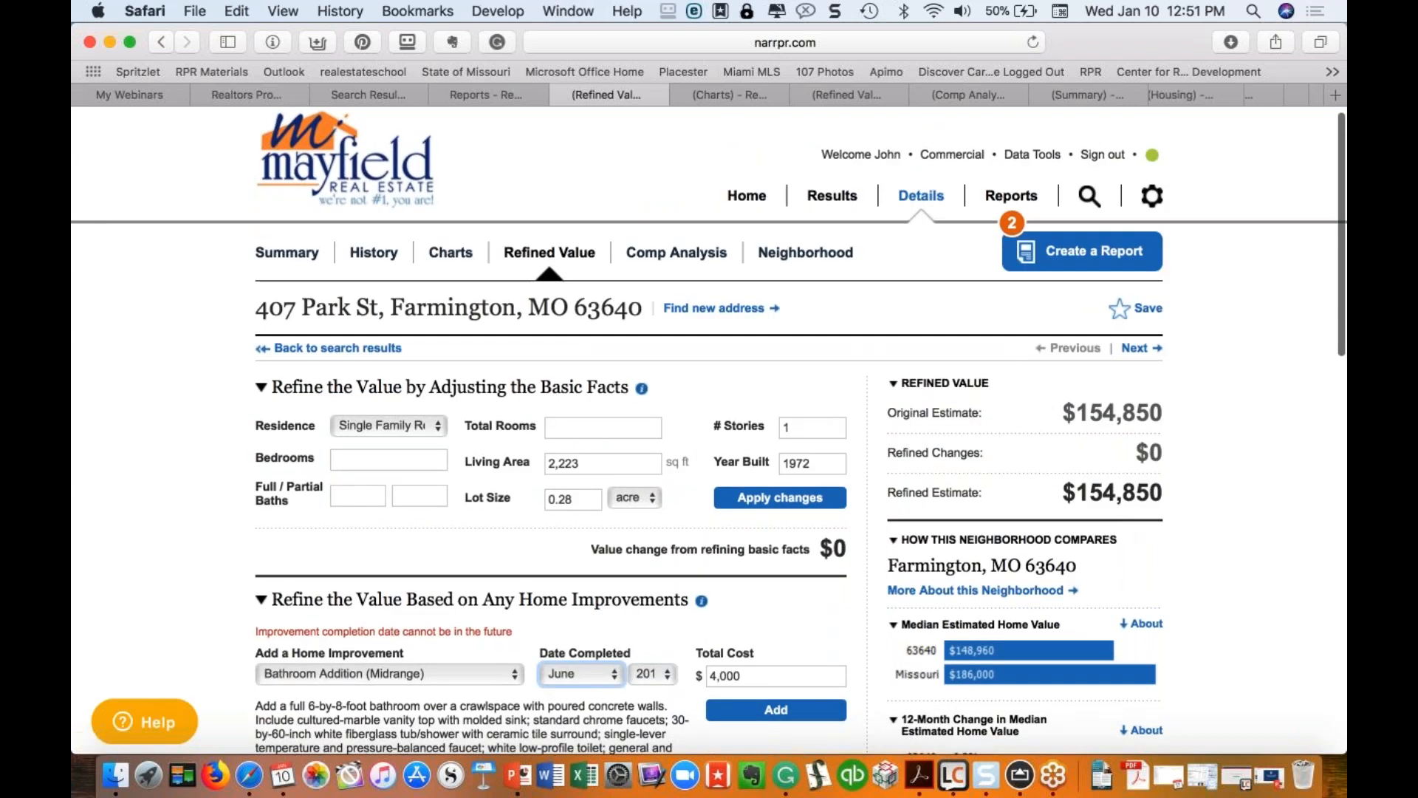
# Step: Correct the bathroom addition's completion year to 2016 and add it again
pyautogui.scroll(-2, 481, 564)
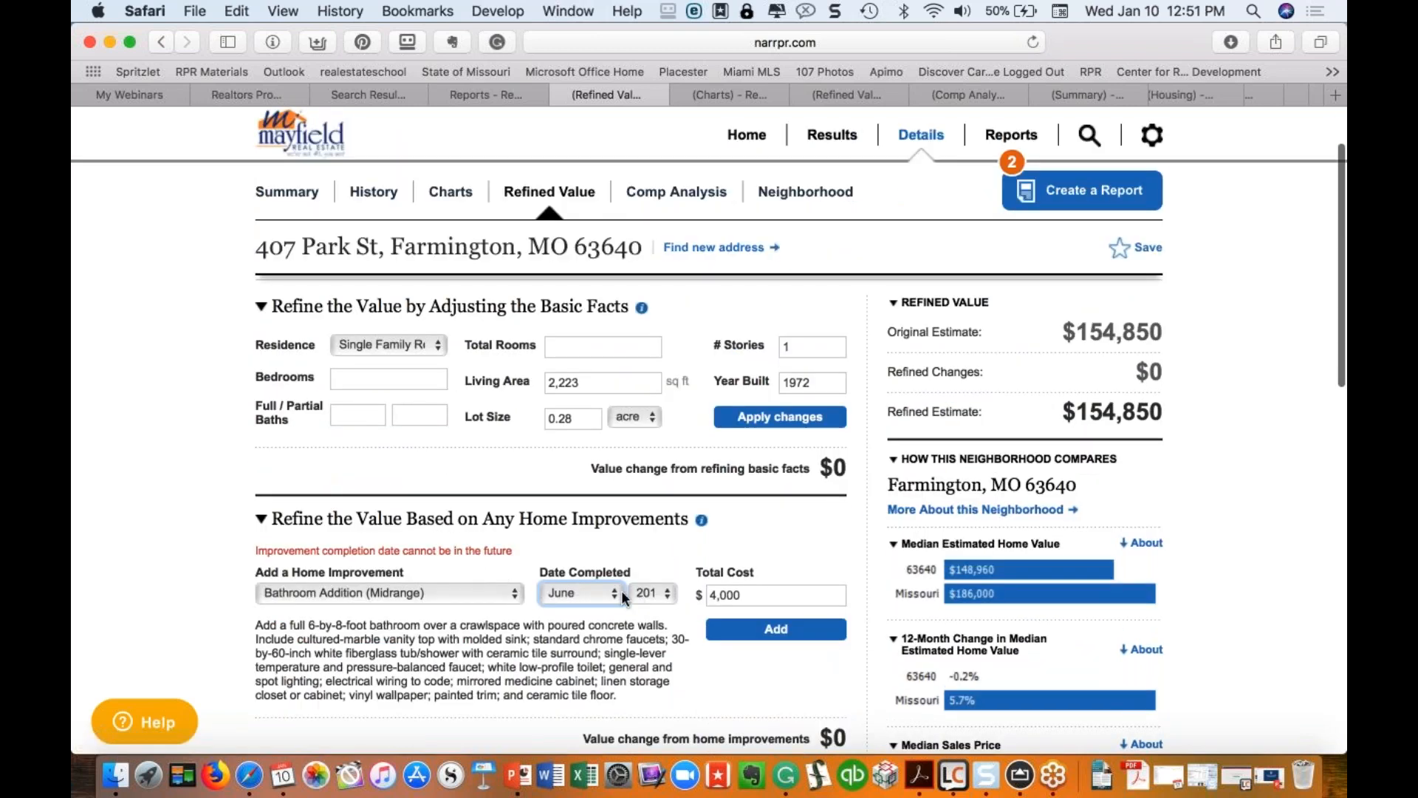
pyautogui.click(649, 593)
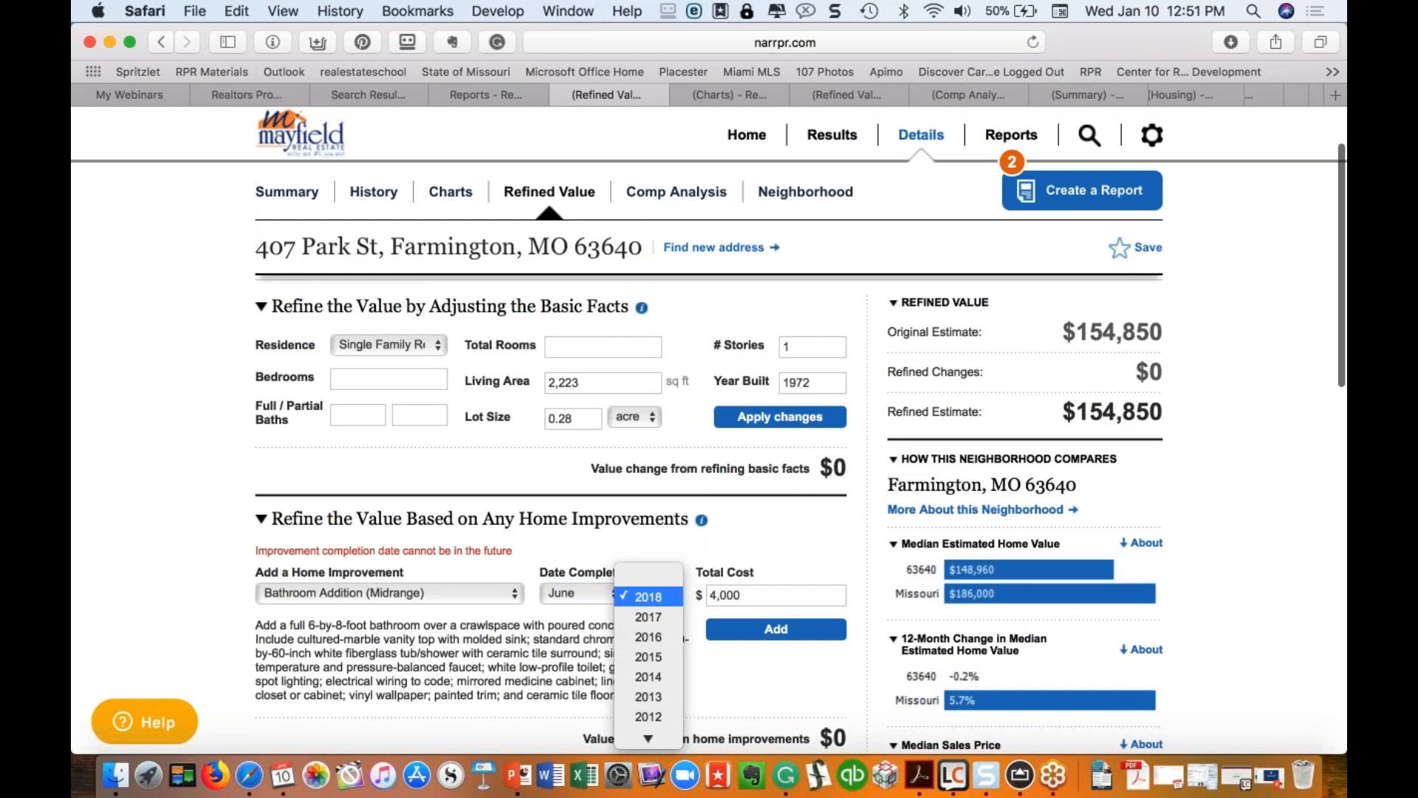
pyautogui.click(654, 640)
pyautogui.click(753, 627)
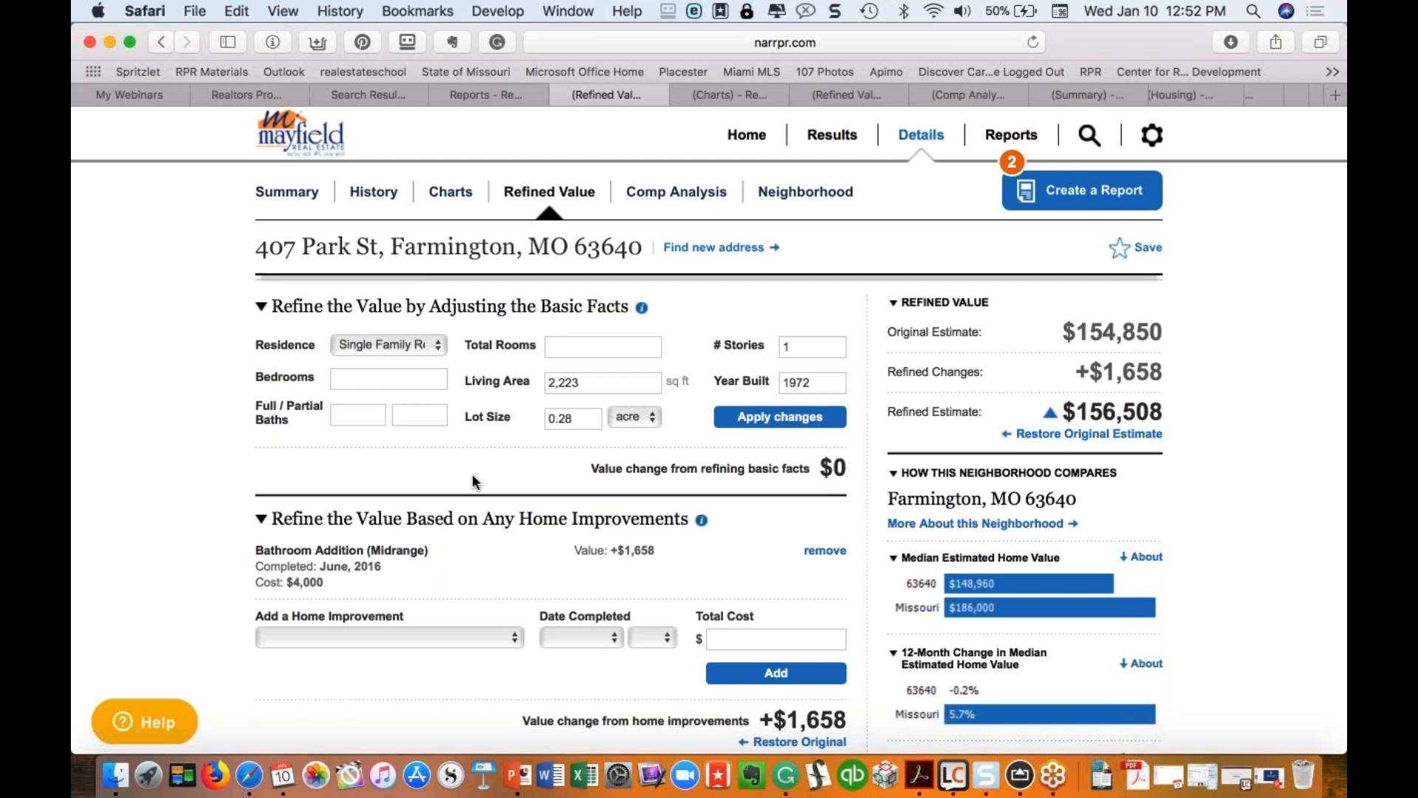
pyautogui.scroll(-5, 472, 481)
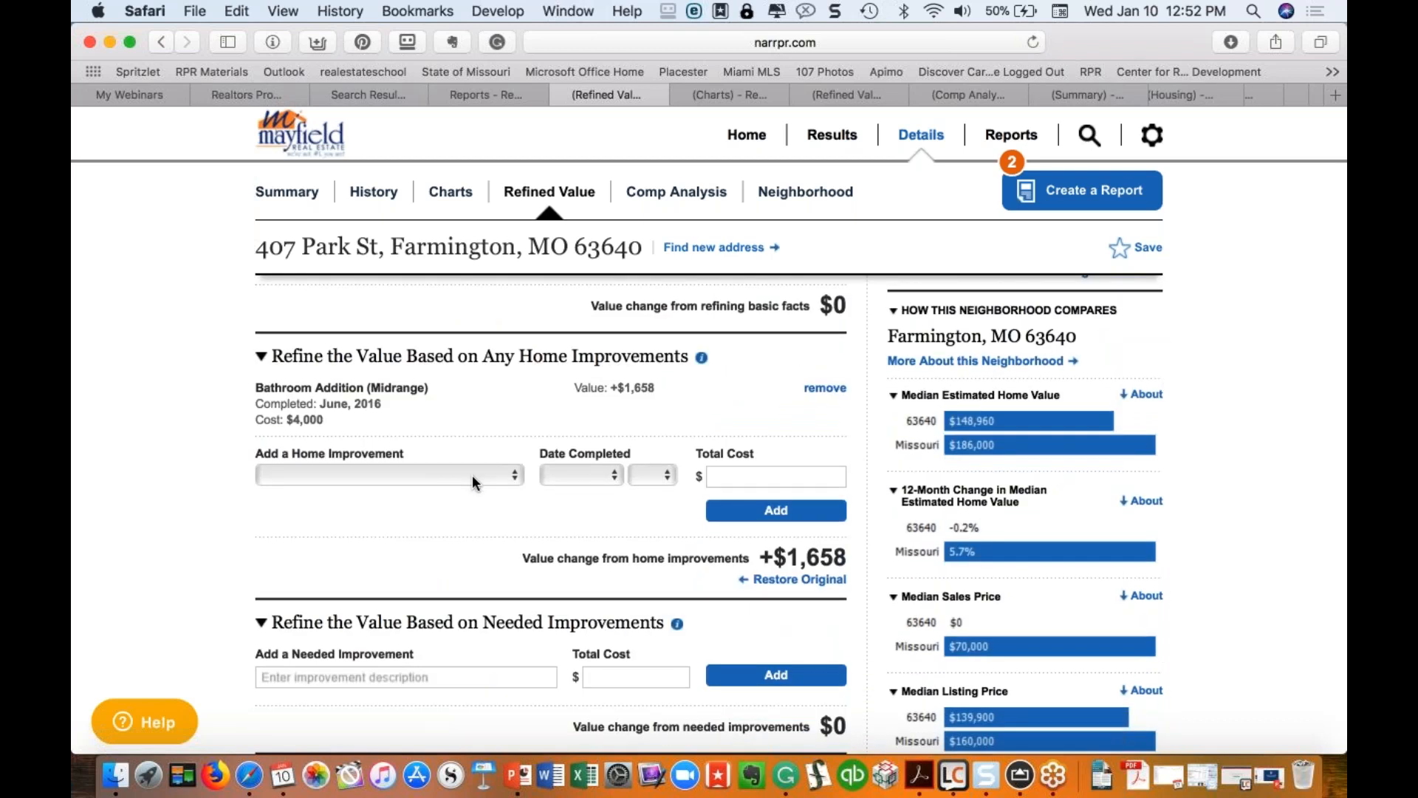
# Step: Add a Roof needed improvement costing 20,000
pyautogui.scroll(5, 472, 475)
pyautogui.scroll(-8, 832, 438)
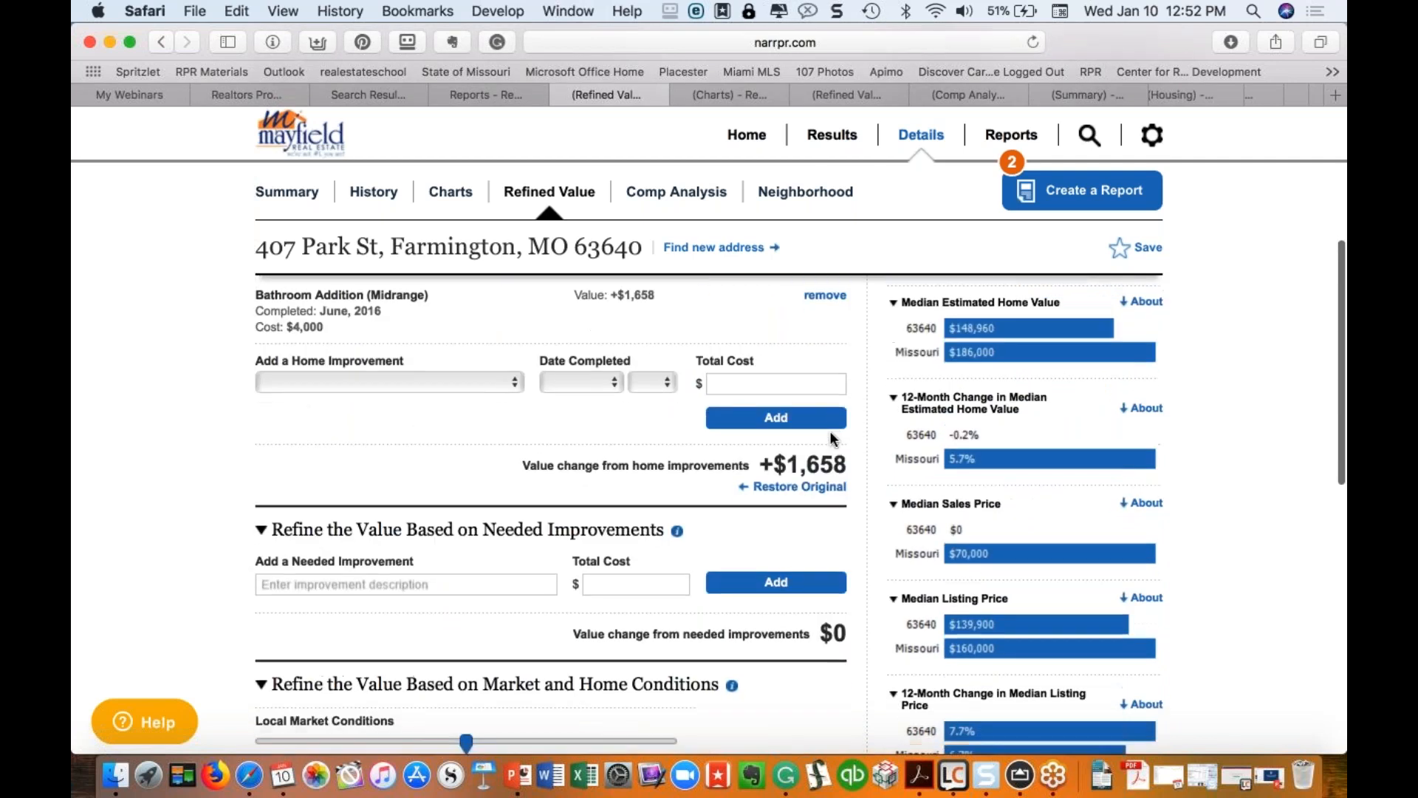
pyautogui.scroll(-1, 830, 432)
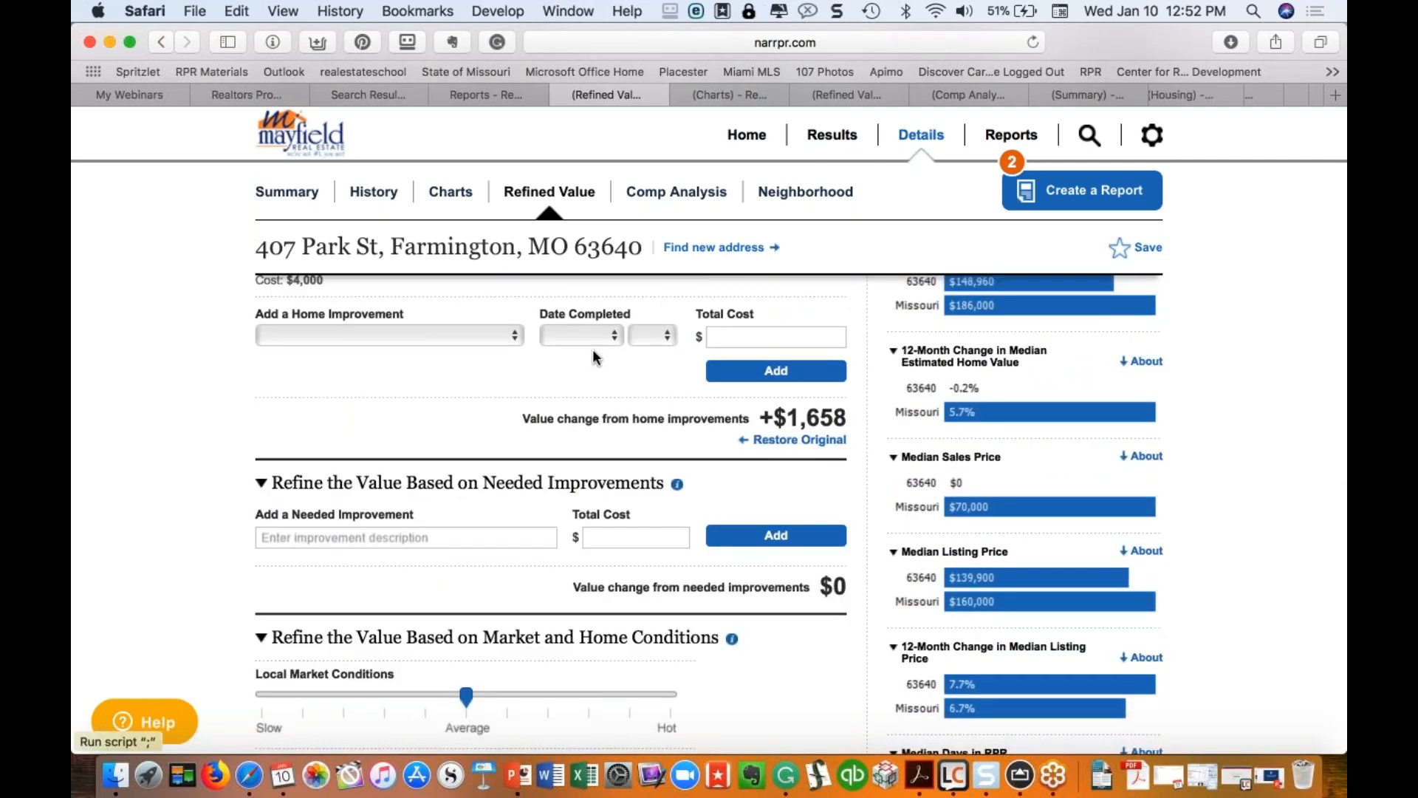
pyautogui.scroll(-2, 418, 389)
pyautogui.click(414, 458)
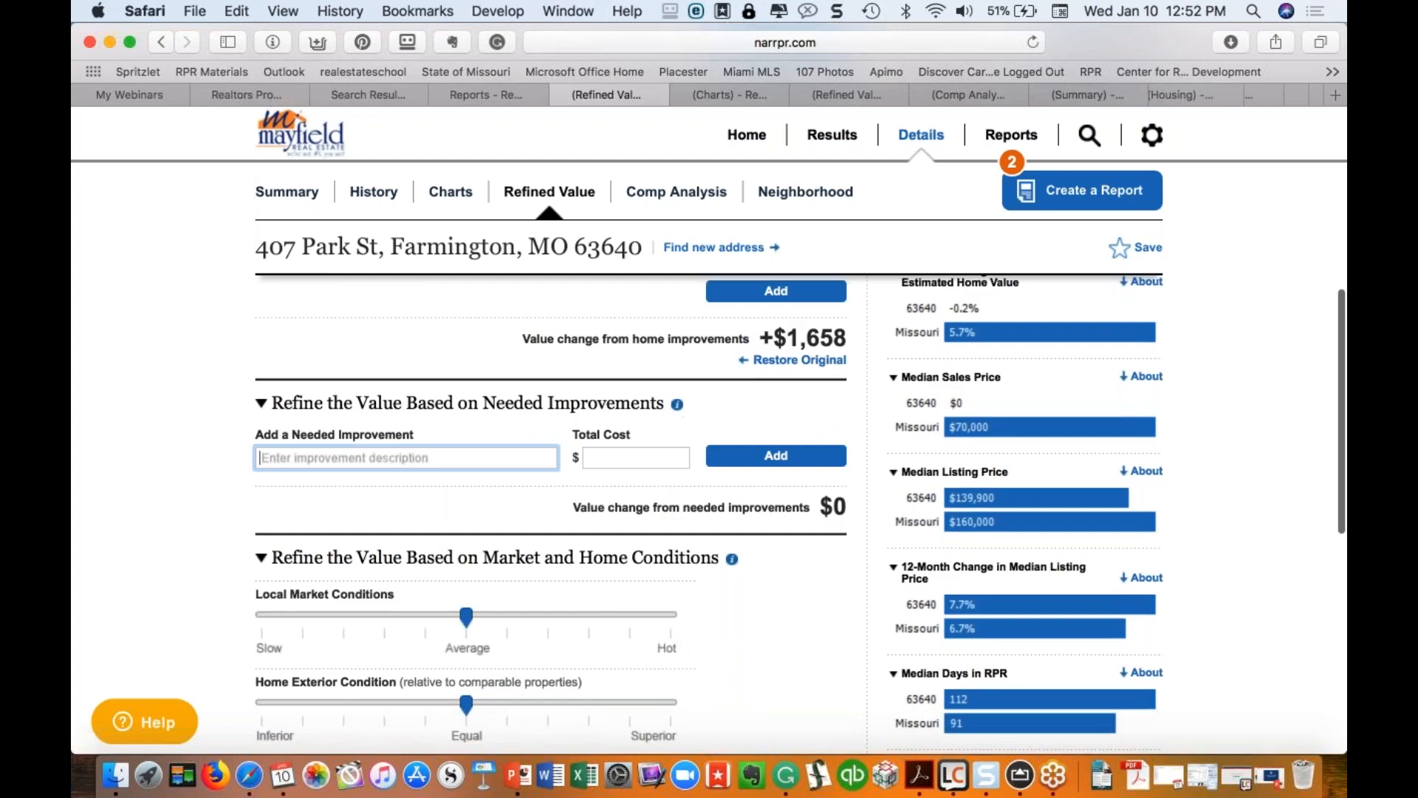
pyautogui.write('Roof')
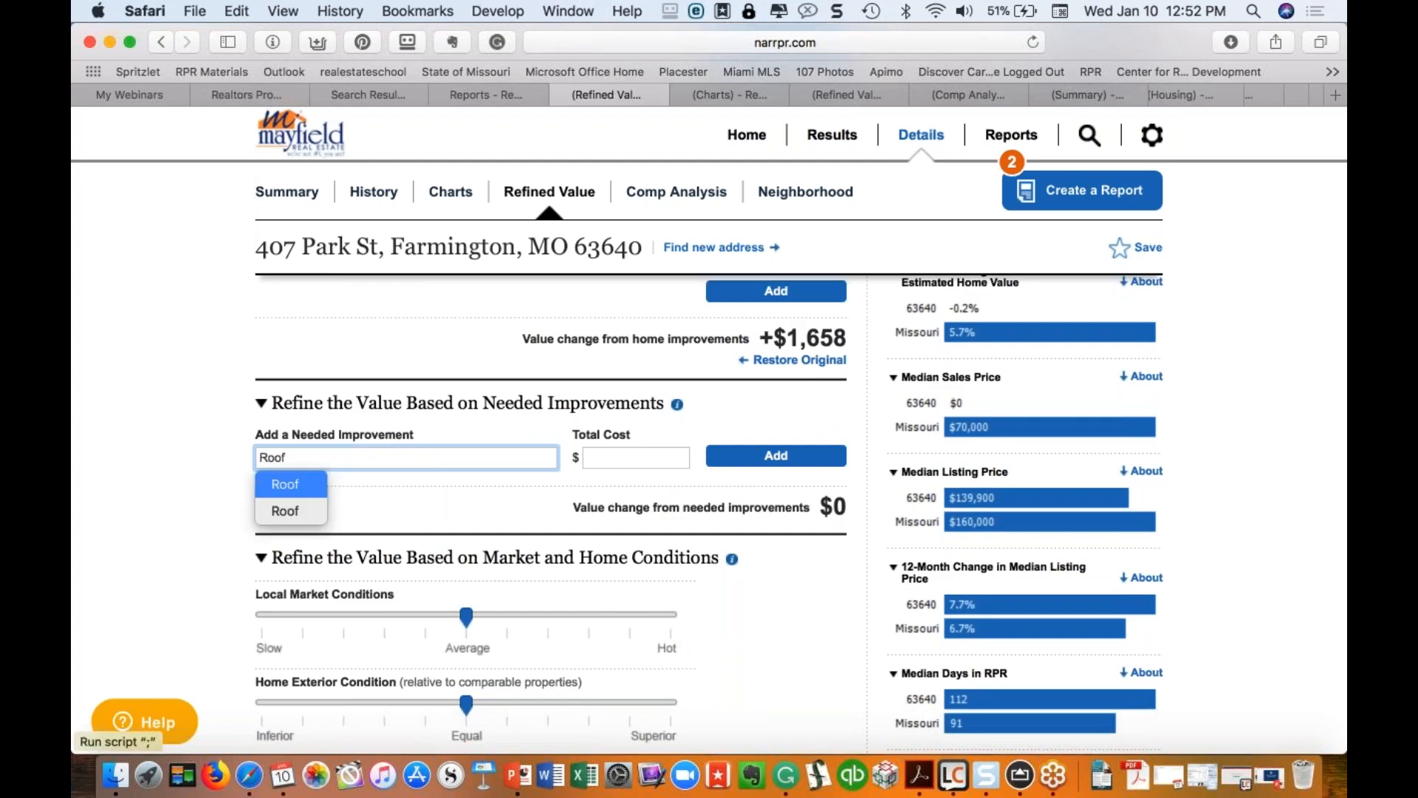
pyautogui.press('Tab')
pyautogui.write('20,000')
pyautogui.click(768, 458)
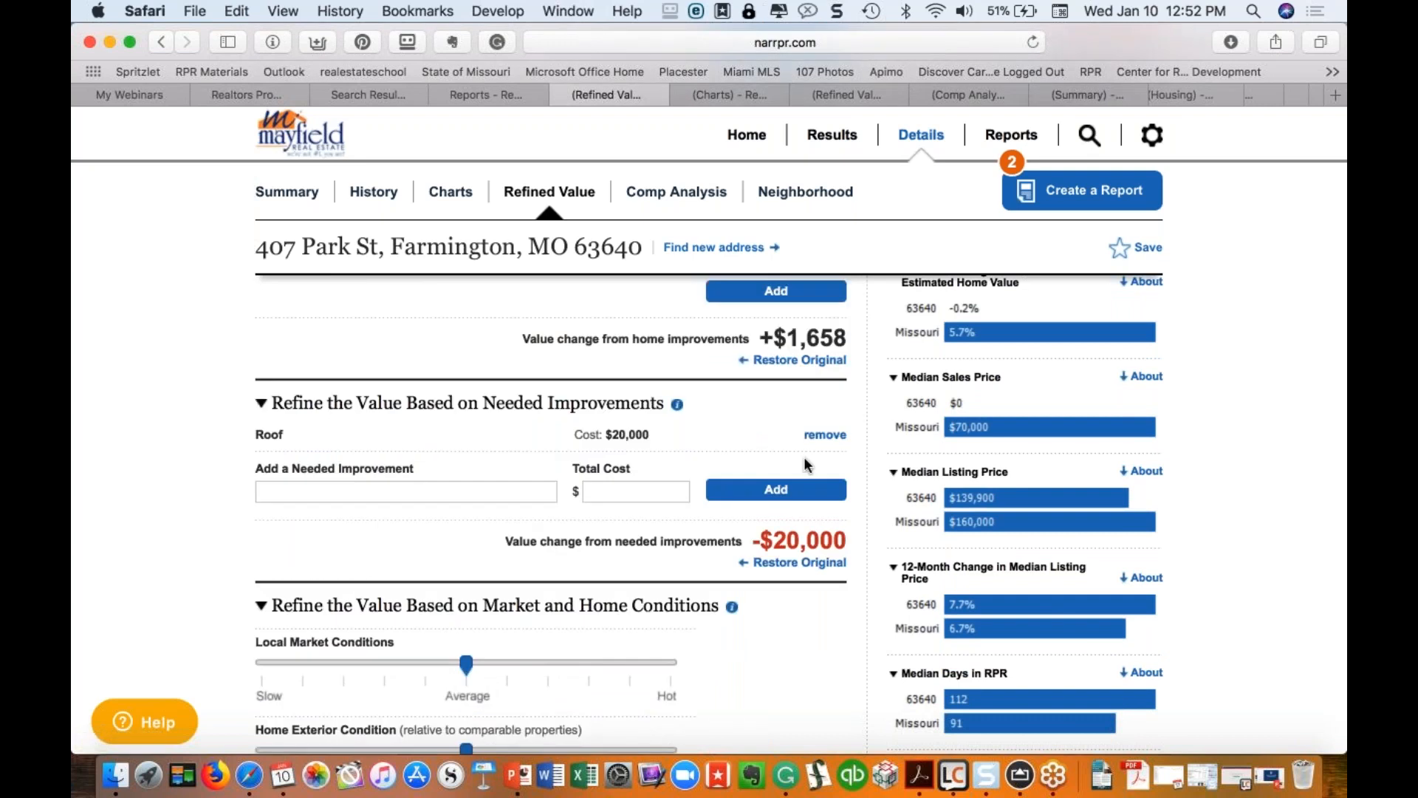
# Step: Remove the bathroom addition and Roof entries, and set Local Market Conditions between Average and Hot
pyautogui.scroll(4, 804, 456)
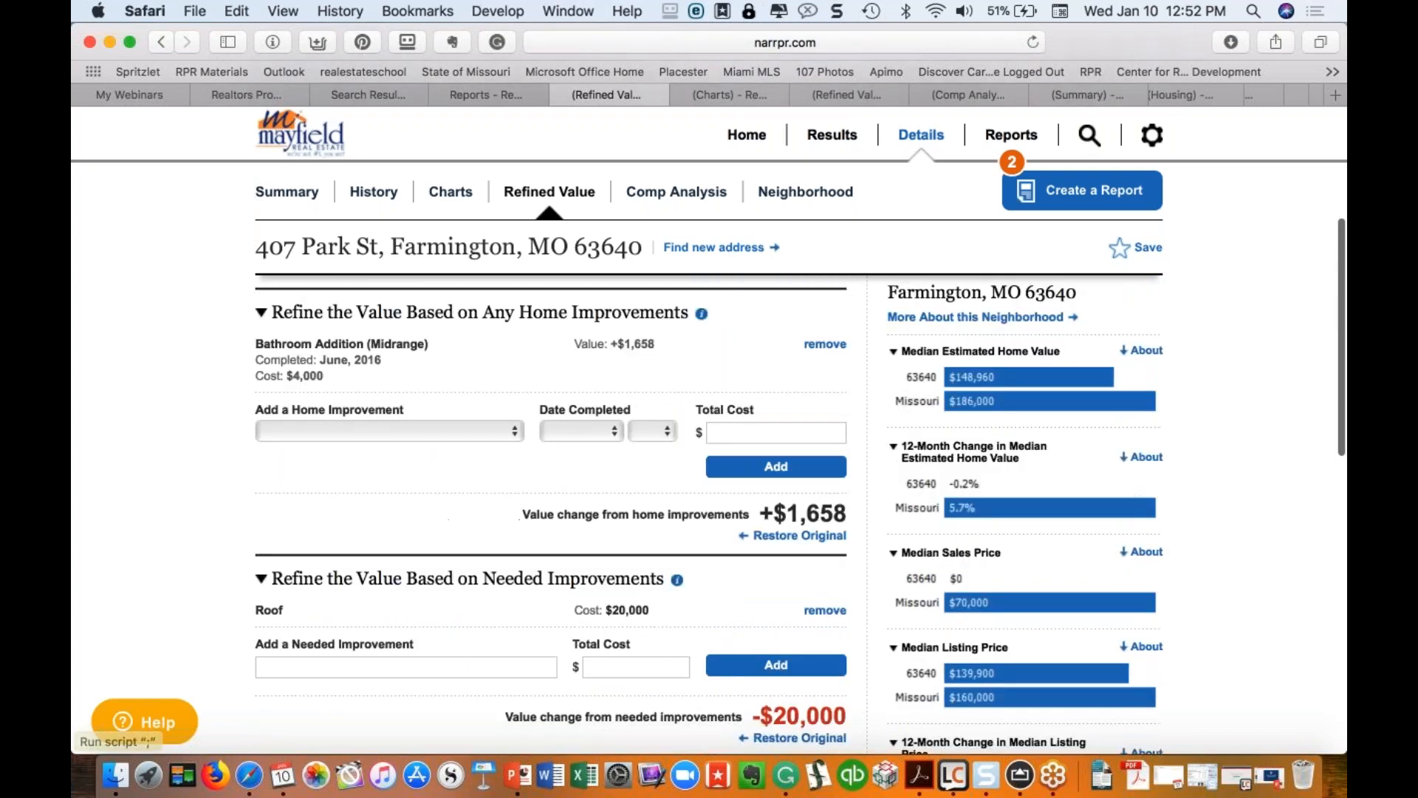
pyautogui.click(800, 535)
pyautogui.scroll(-1, 800, 535)
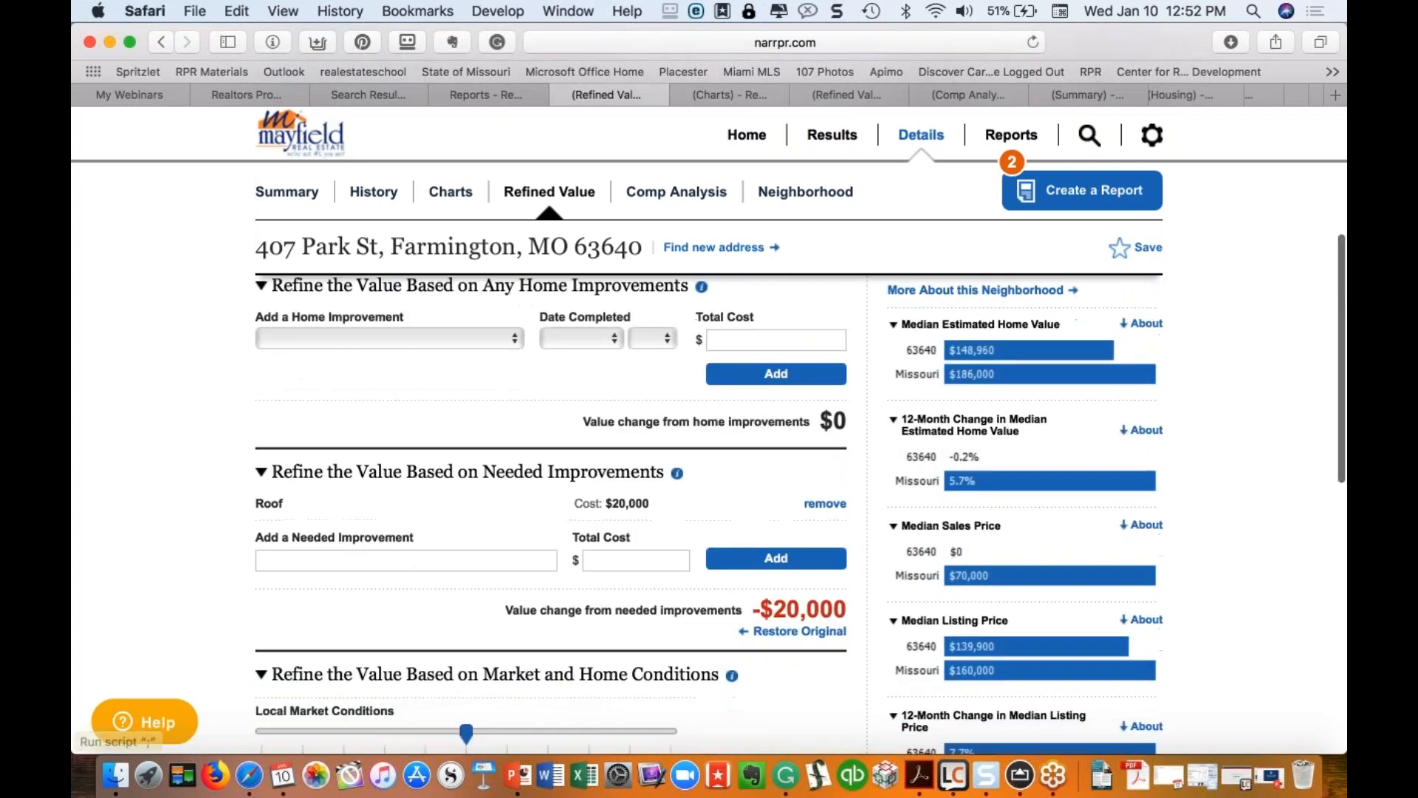
pyautogui.click(798, 604)
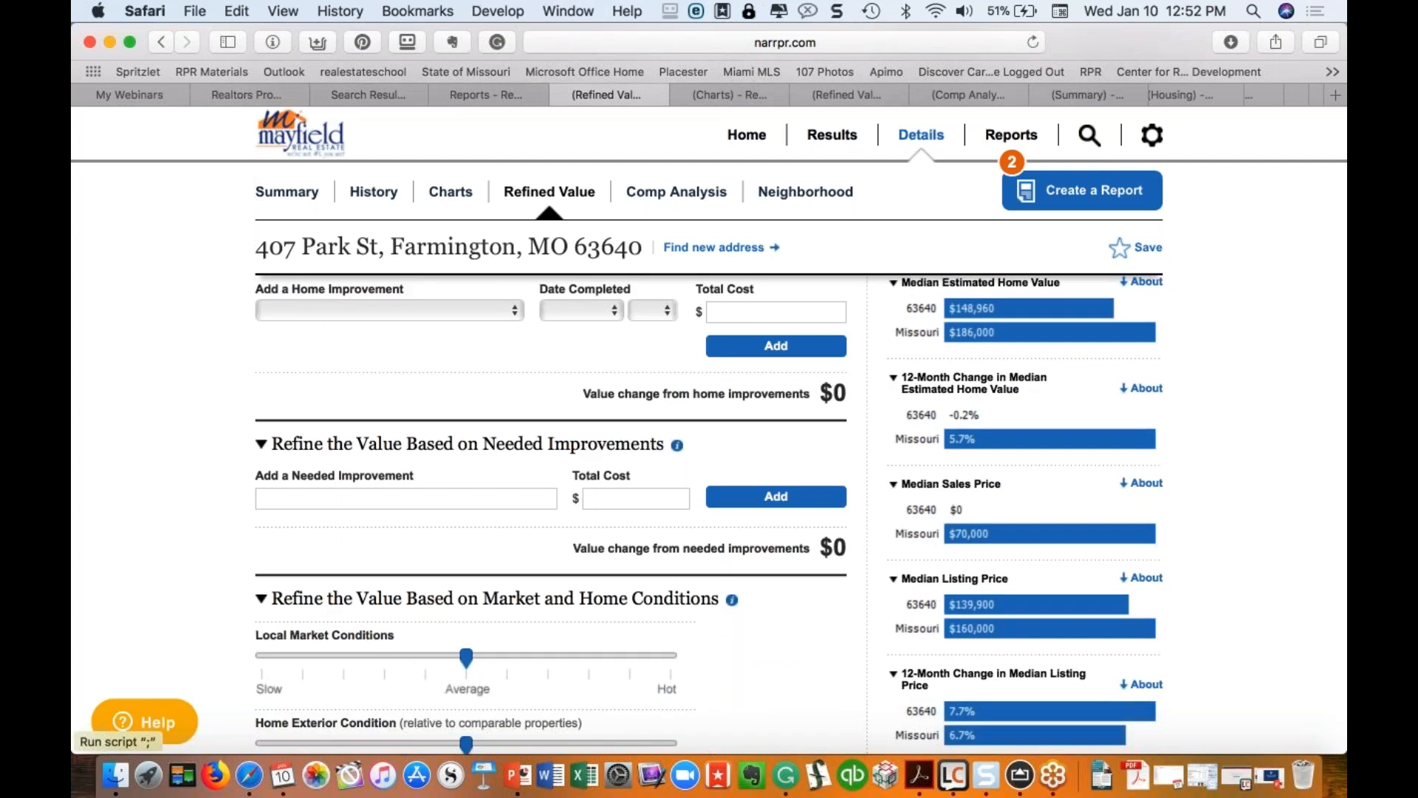
pyautogui.scroll(-6, 709, 517)
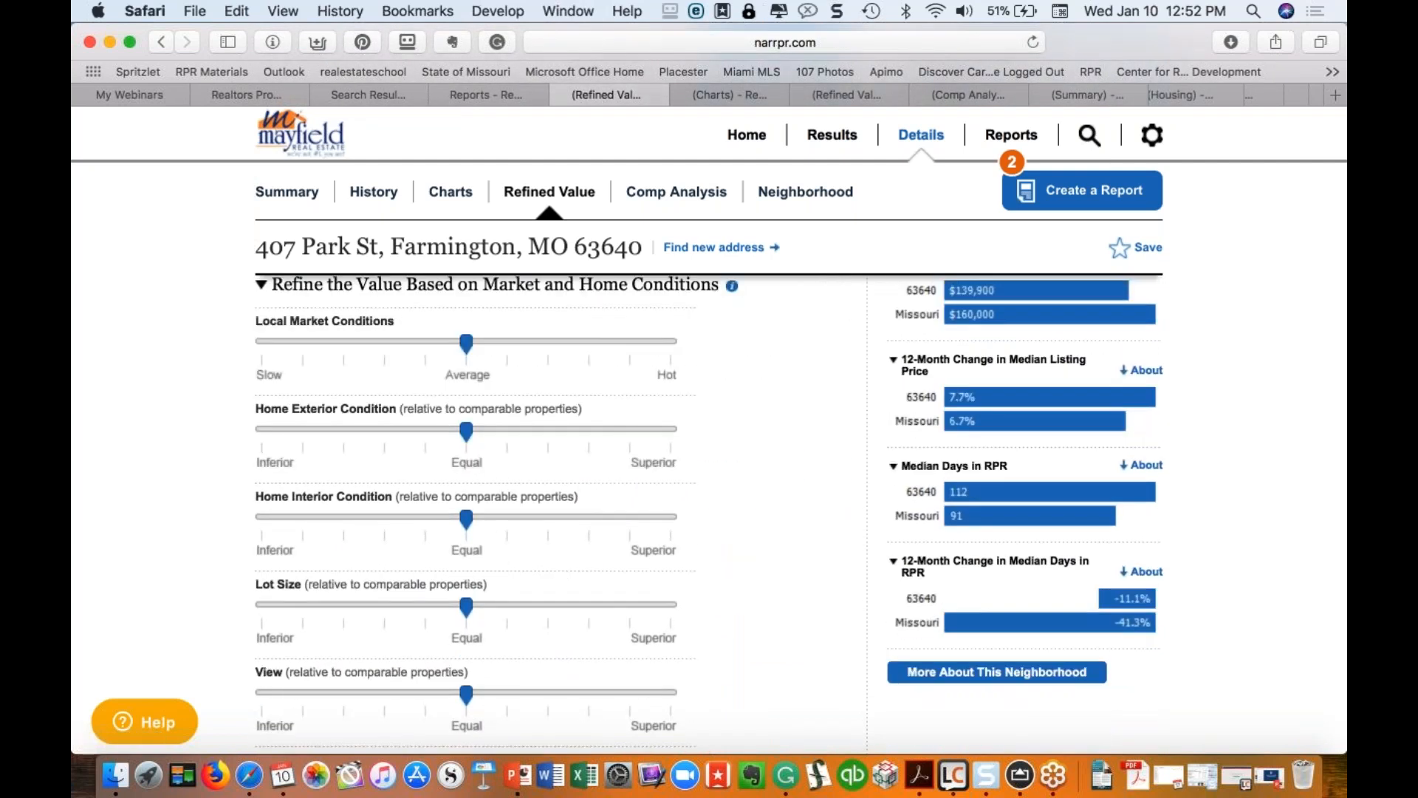
pyautogui.moveTo(466, 344); pyautogui.dragTo(547, 344)
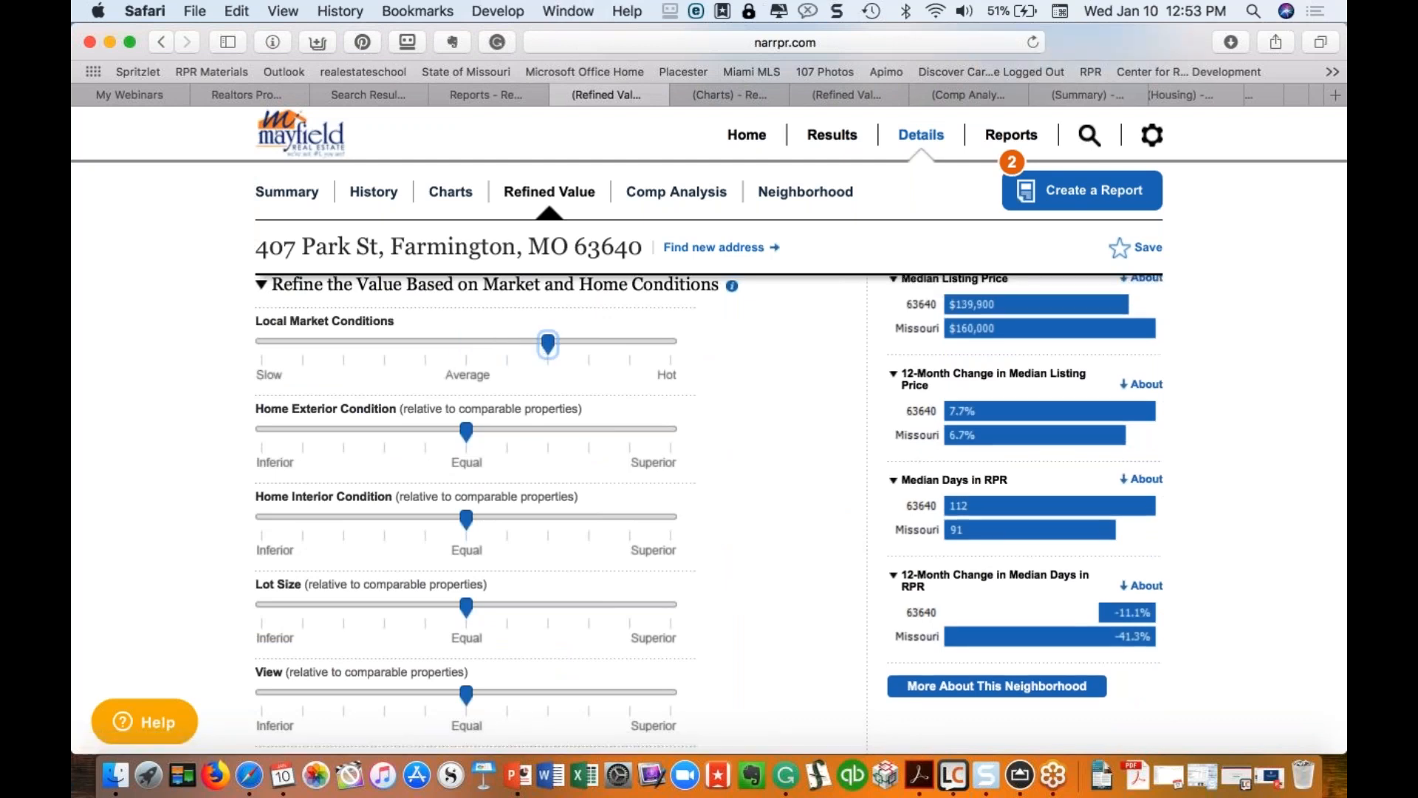
# Step: Rate Home Exterior and Interior Condition as Superior and Privacy slightly above Equal
pyautogui.click(466, 432)
pyautogui.moveTo(467, 435); pyautogui.dragTo(353, 432)
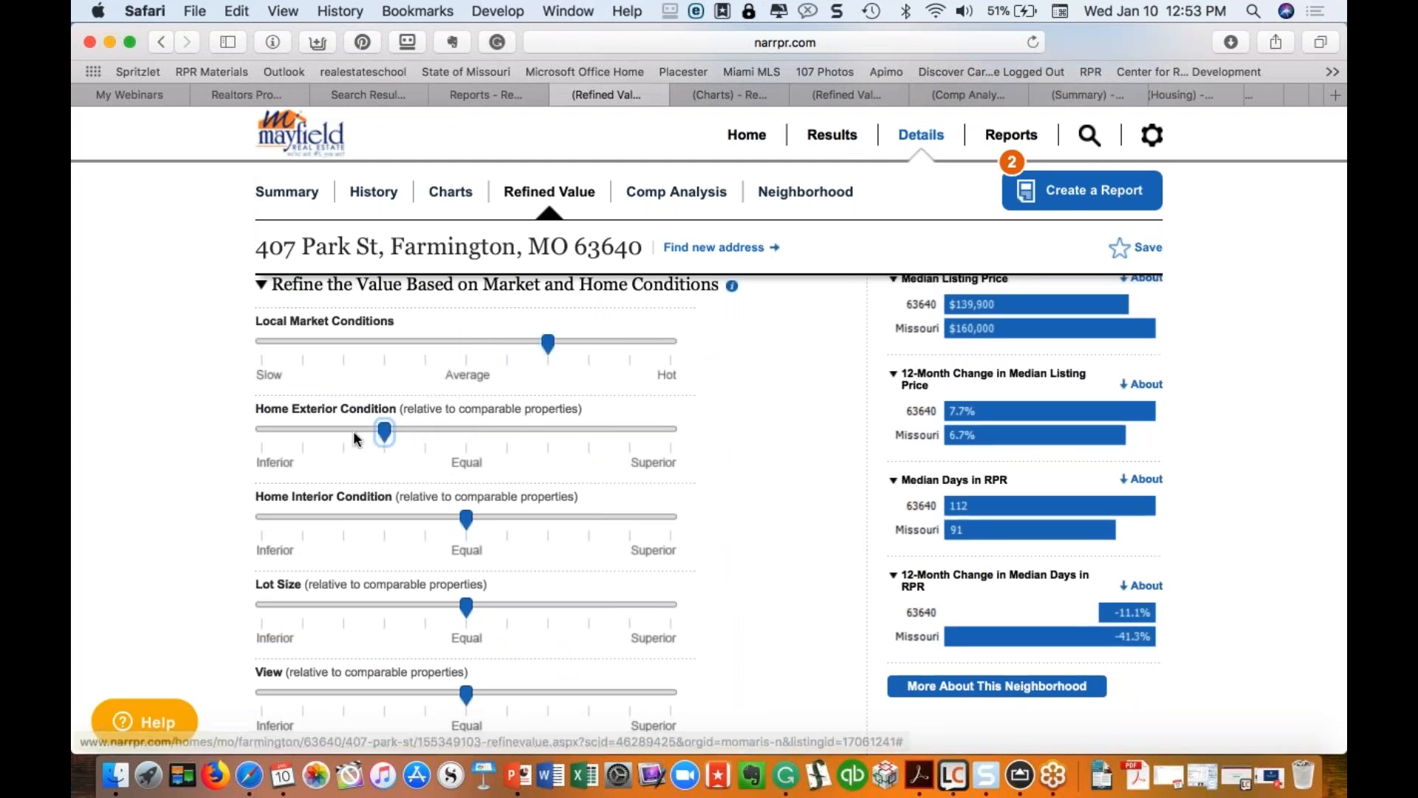
pyautogui.moveTo(466, 521); pyautogui.dragTo(653, 511)
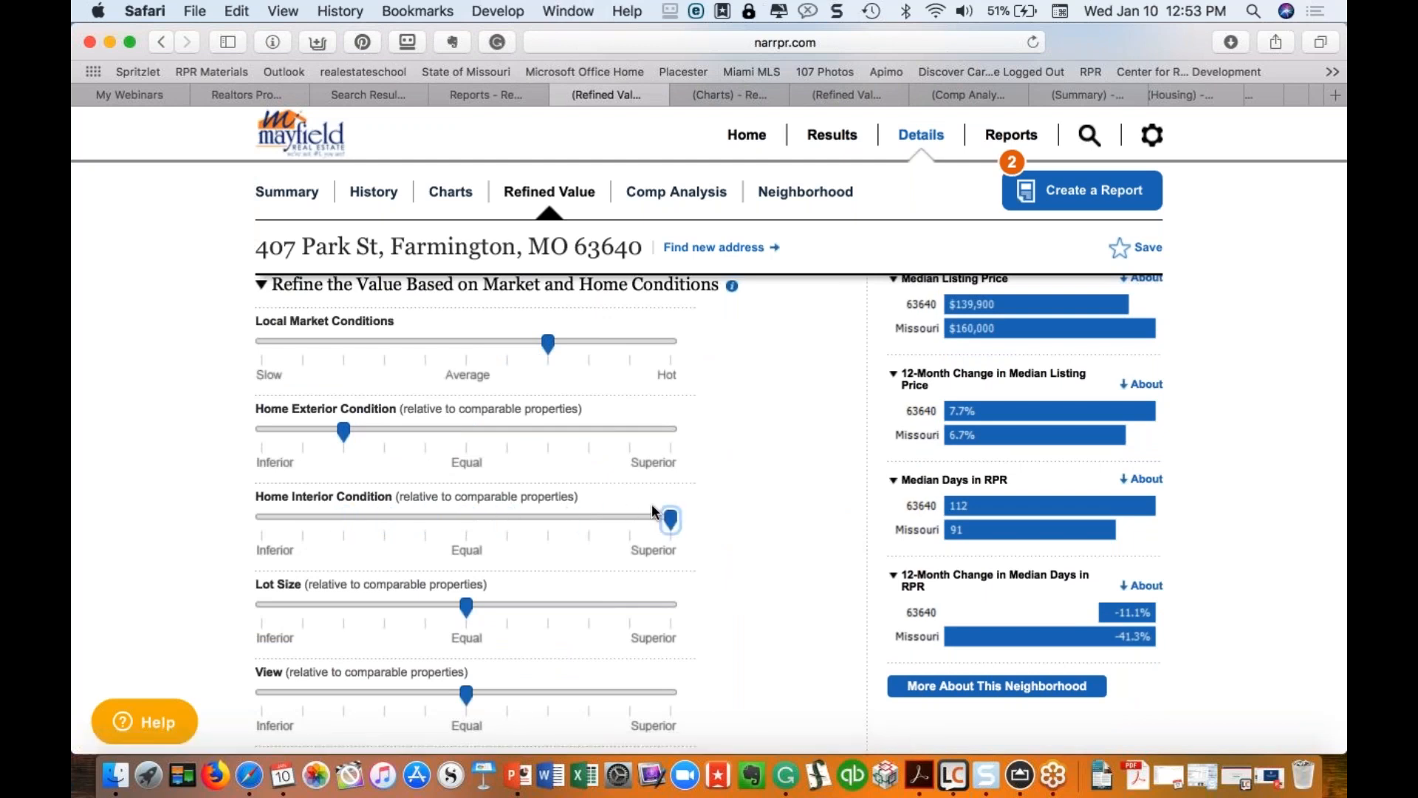
pyautogui.moveTo(345, 433); pyautogui.dragTo(672, 456)
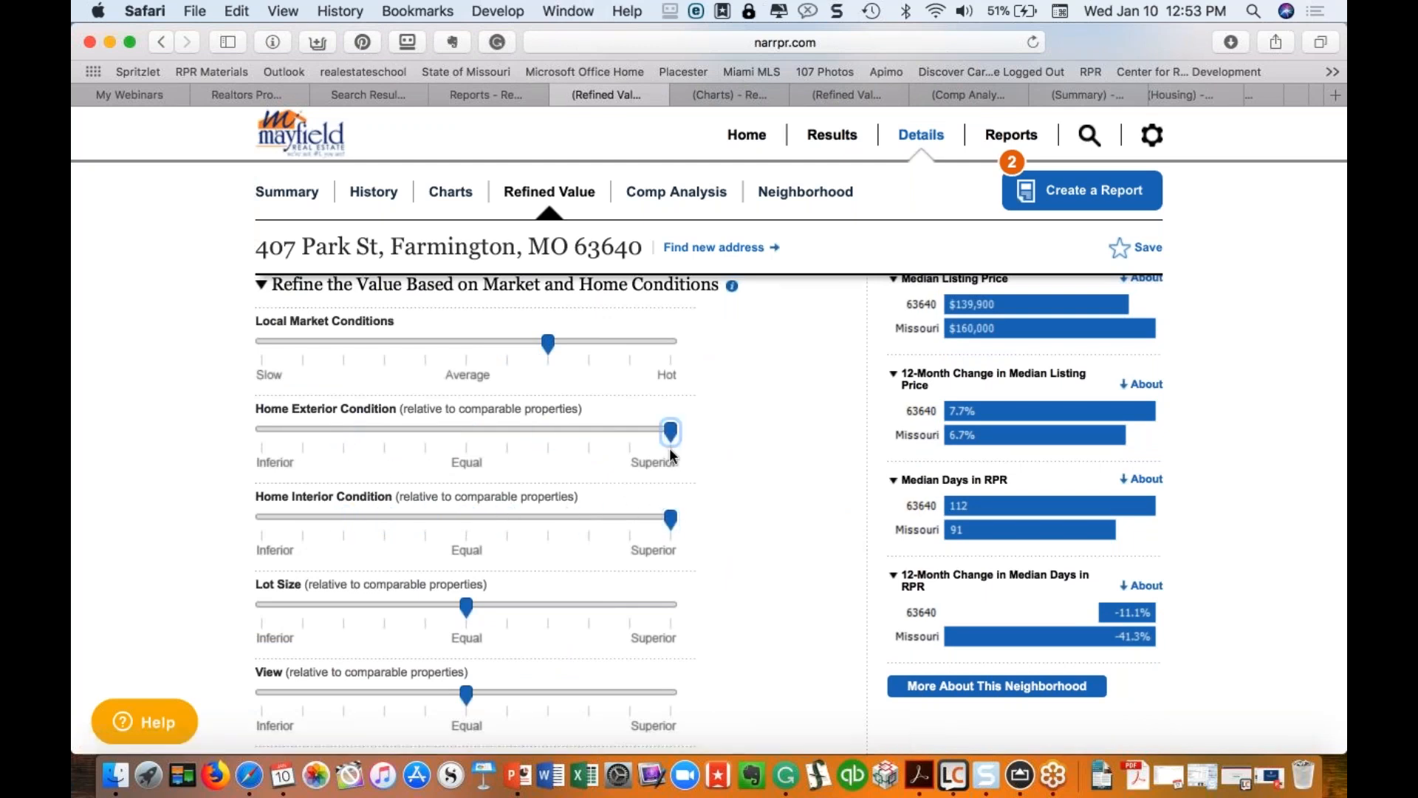
pyautogui.scroll(5, 624, 480)
pyautogui.scroll(4, 624, 480)
pyautogui.scroll(-12, 764, 530)
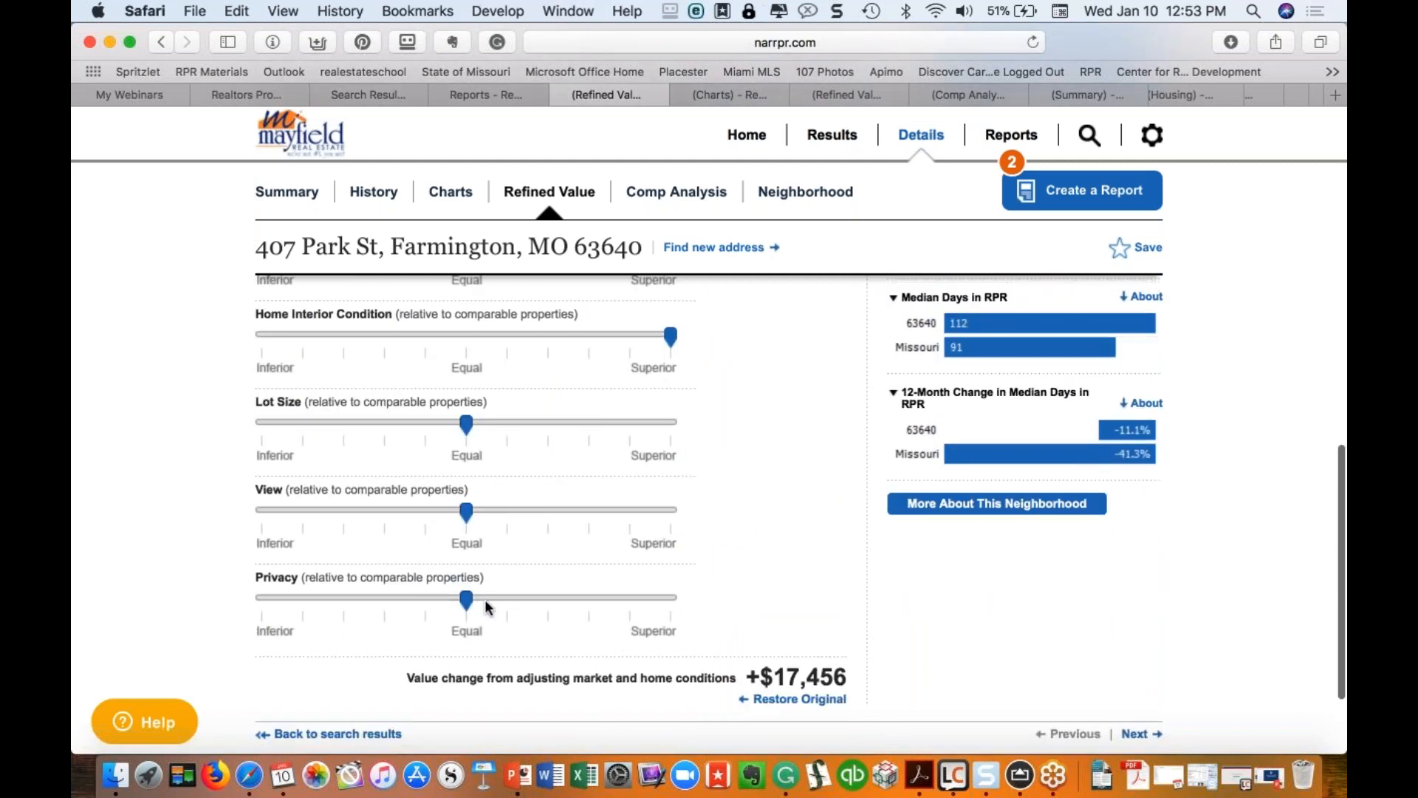
pyautogui.moveTo(466, 600); pyautogui.dragTo(507, 599)
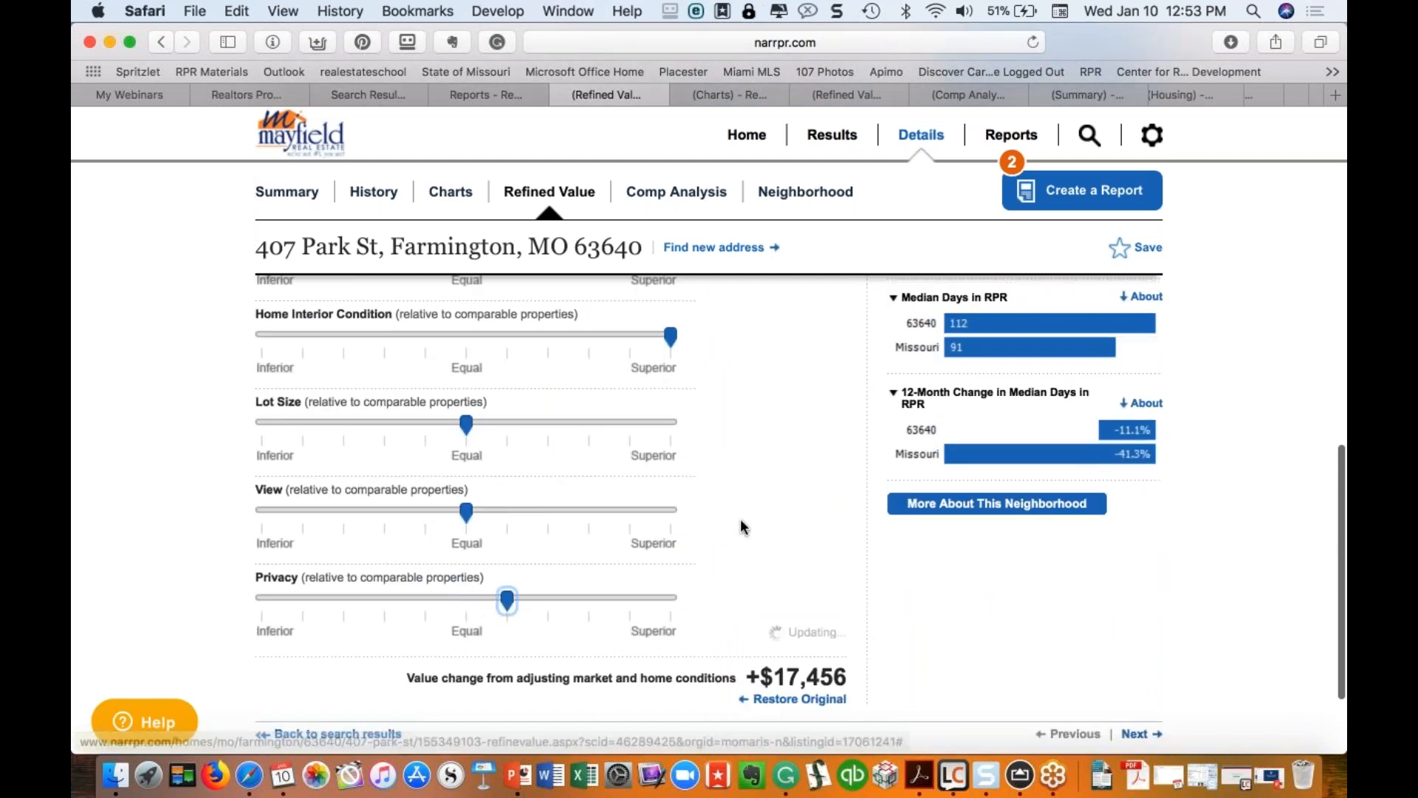
pyautogui.scroll(-2, 742, 526)
pyautogui.scroll(5, 741, 526)
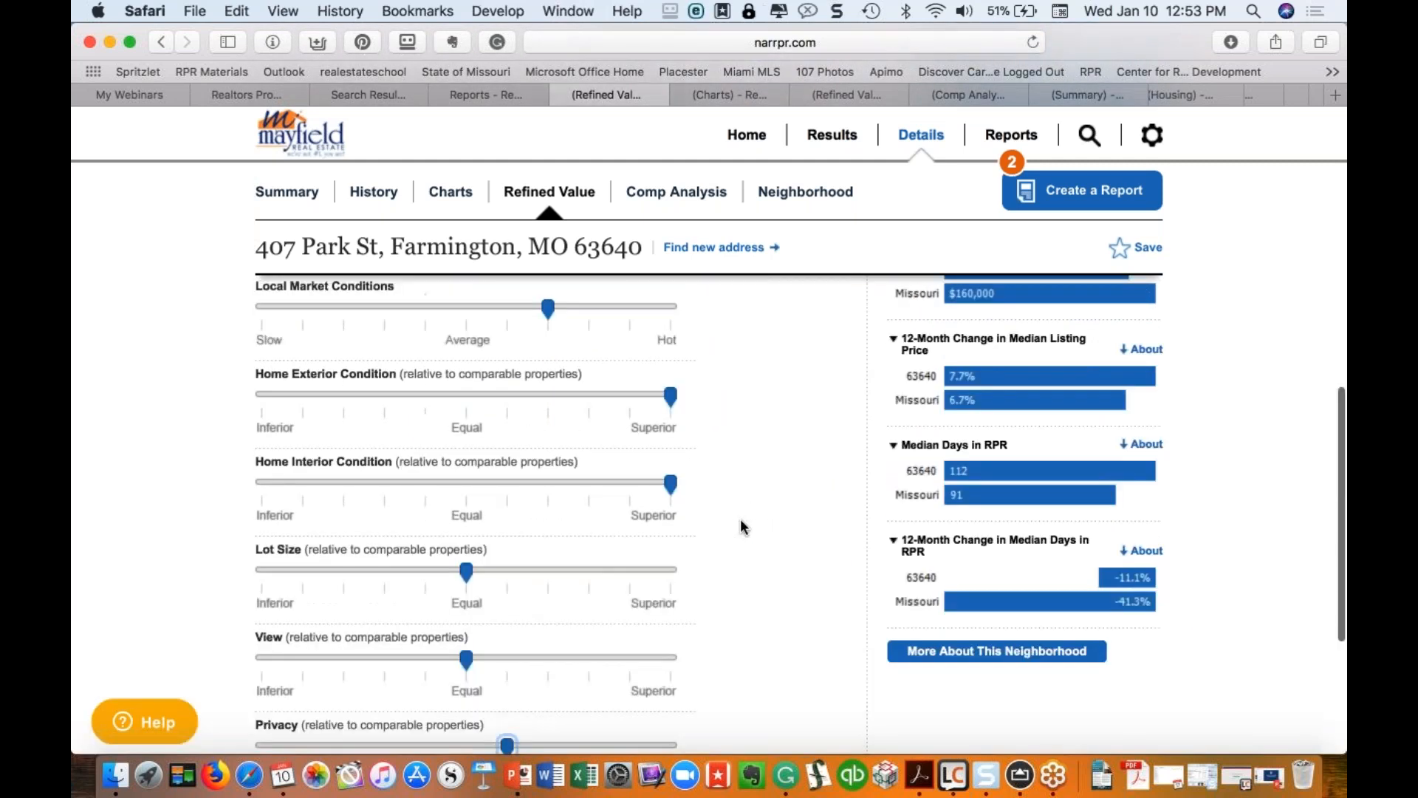
pyautogui.scroll(10, 741, 519)
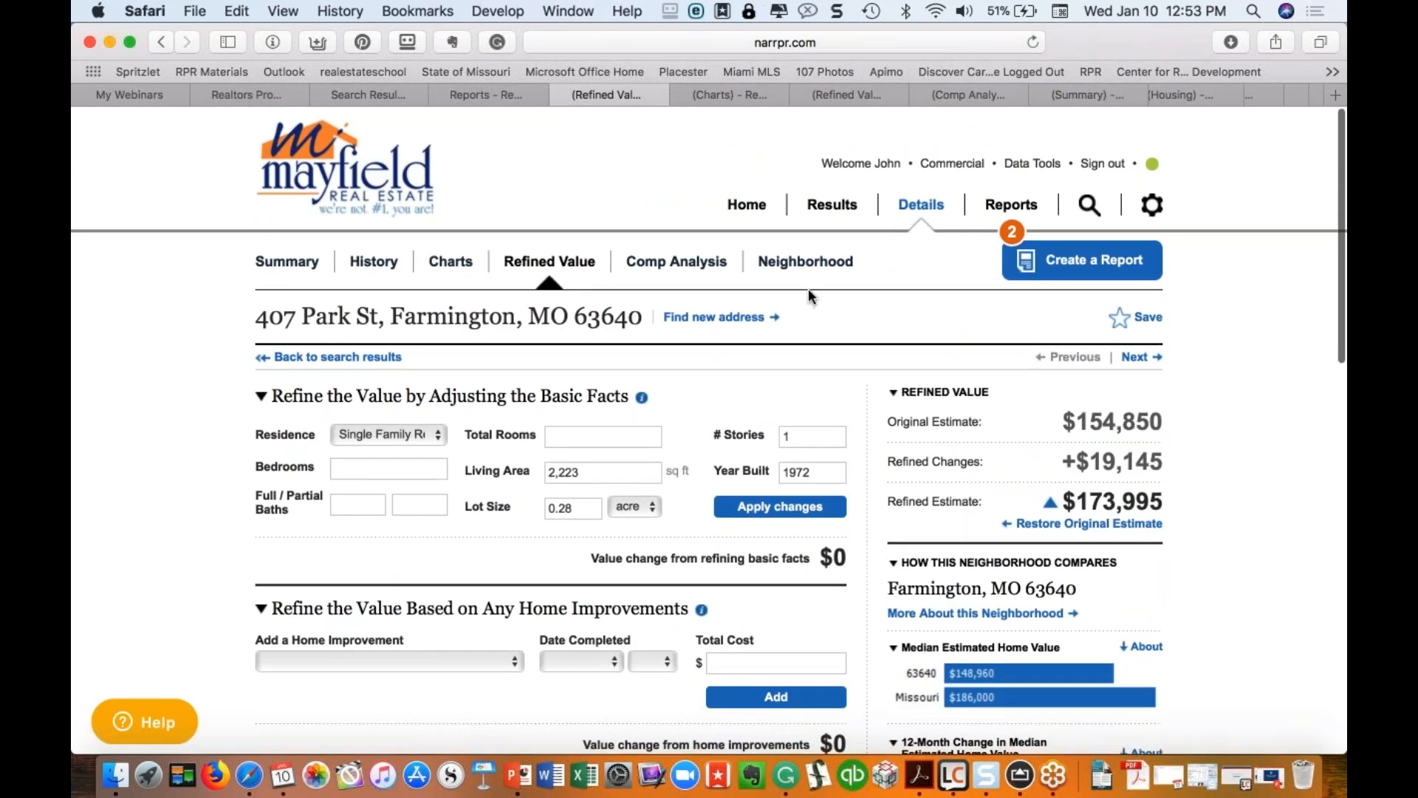
pyautogui.click(655, 262)
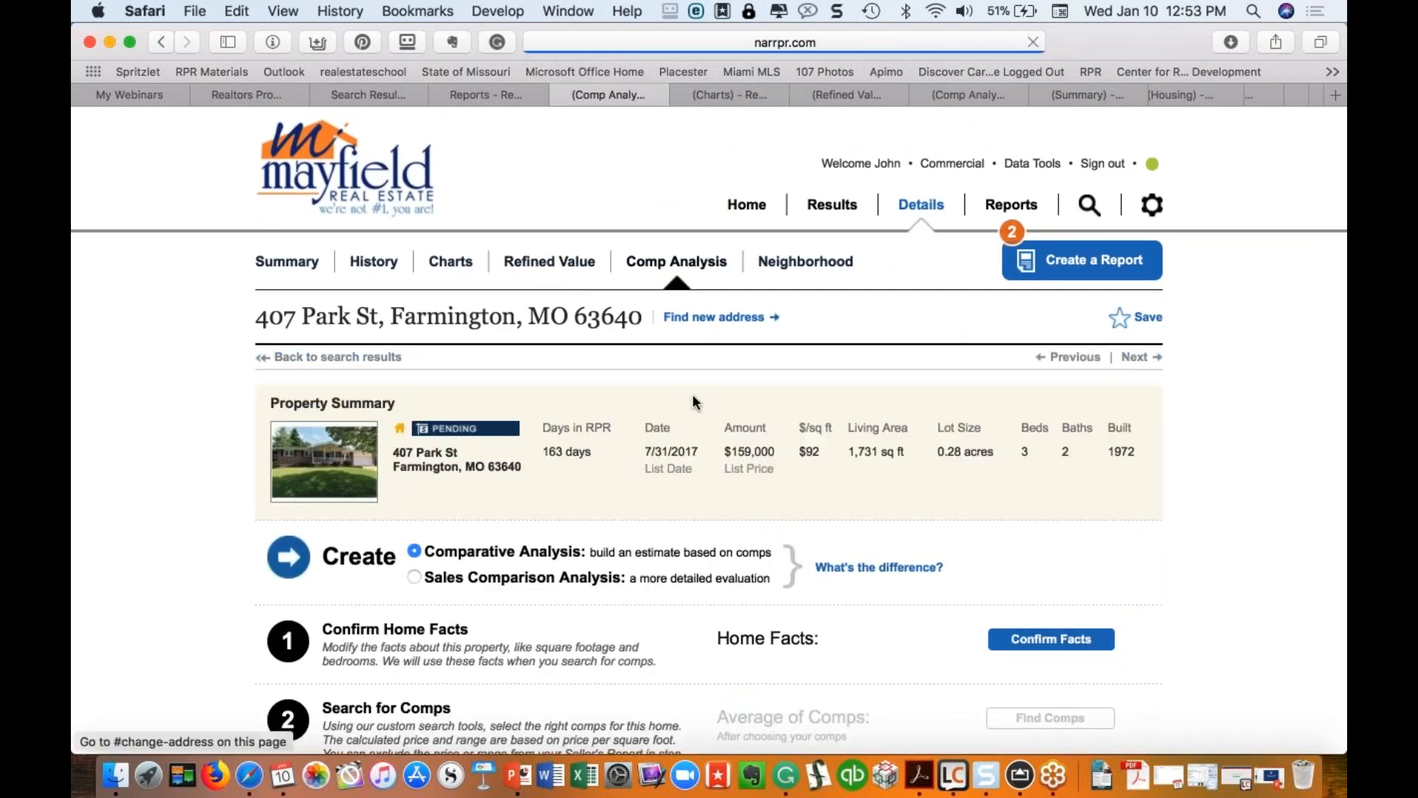
pyautogui.scroll(-2, 693, 399)
pyautogui.click(1052, 533)
pyautogui.scroll(-2, 1053, 539)
pyautogui.scroll(-8, 1052, 538)
pyautogui.click(1024, 610)
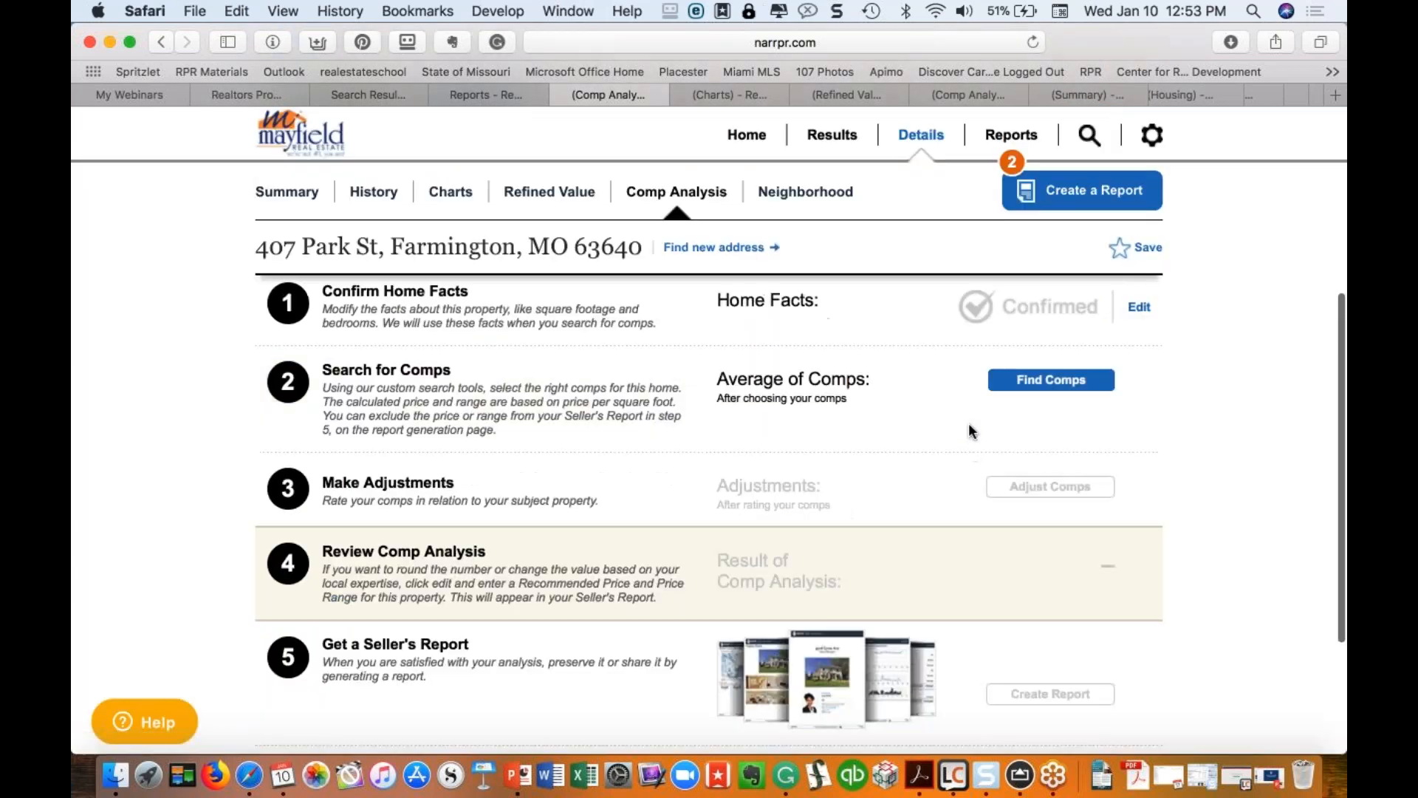
pyautogui.click(1050, 380)
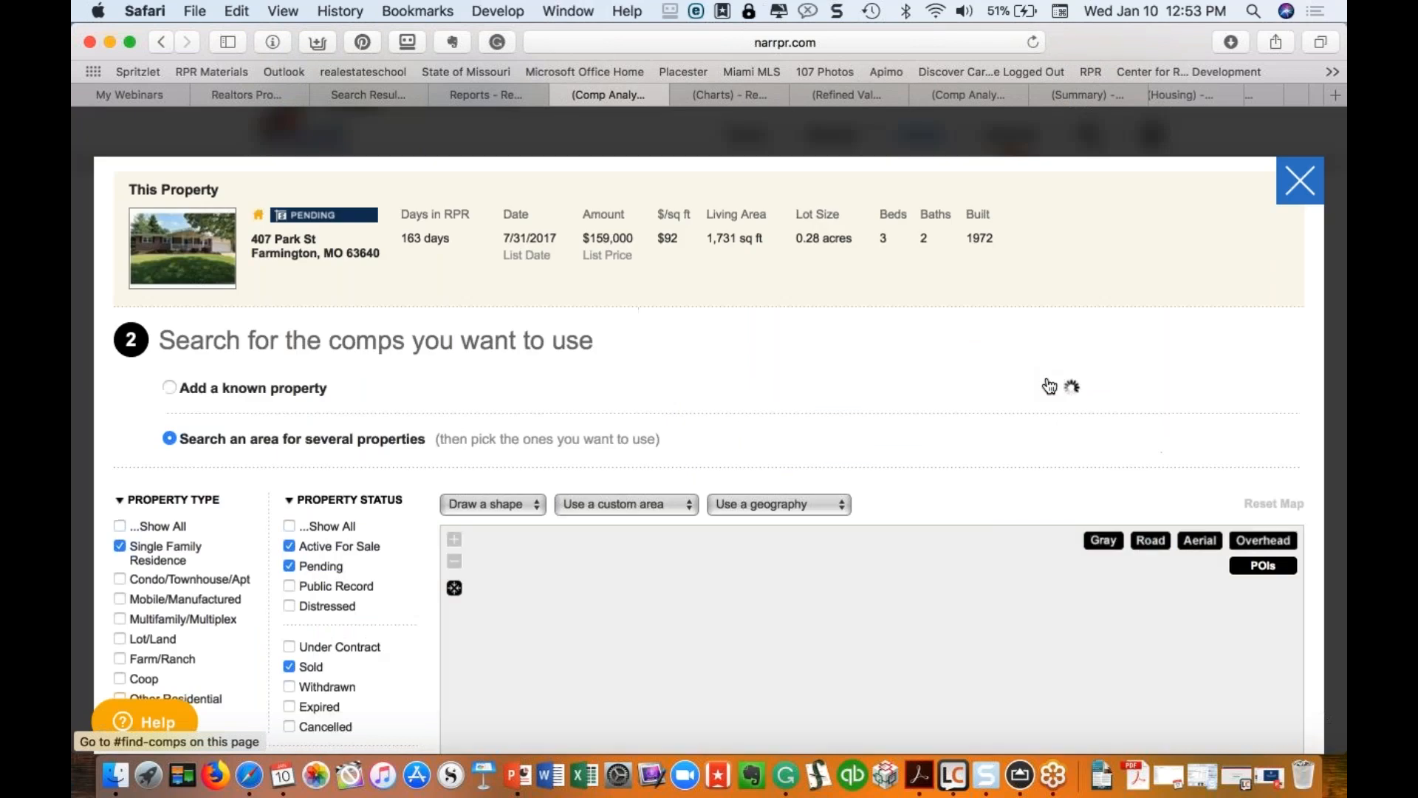
pyautogui.scroll(-4, 709, 430)
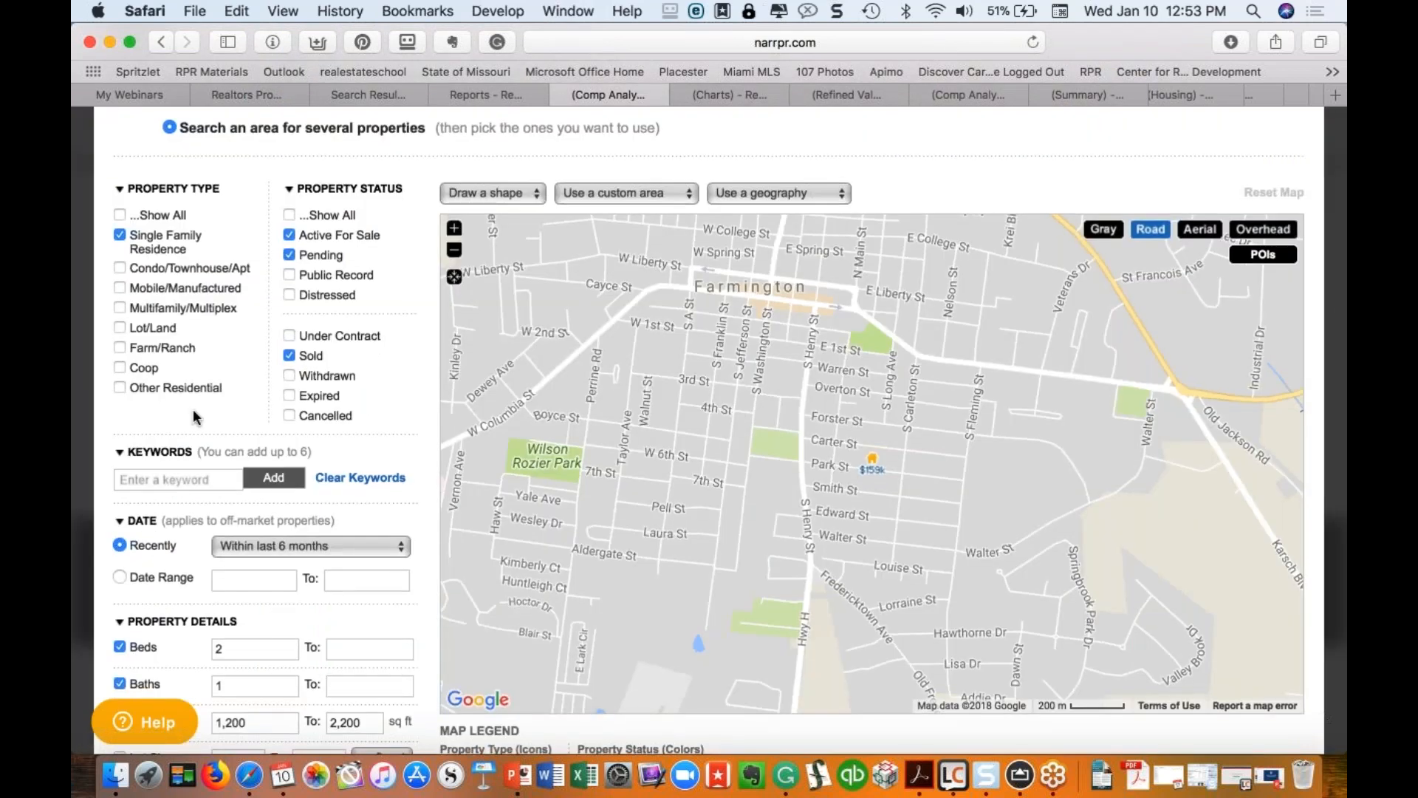
pyautogui.click(316, 545)
pyautogui.click(316, 545)
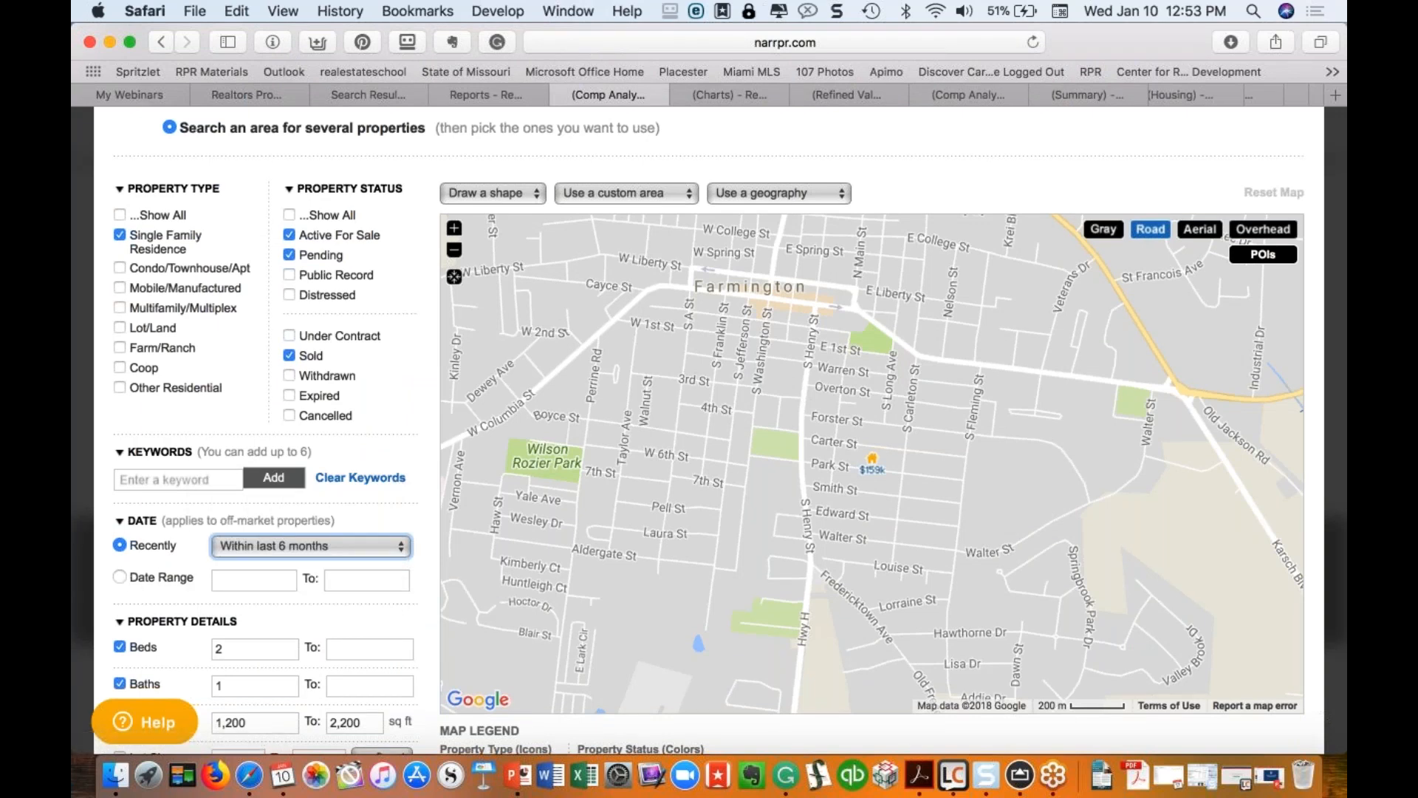
pyautogui.scroll(-3, 387, 444)
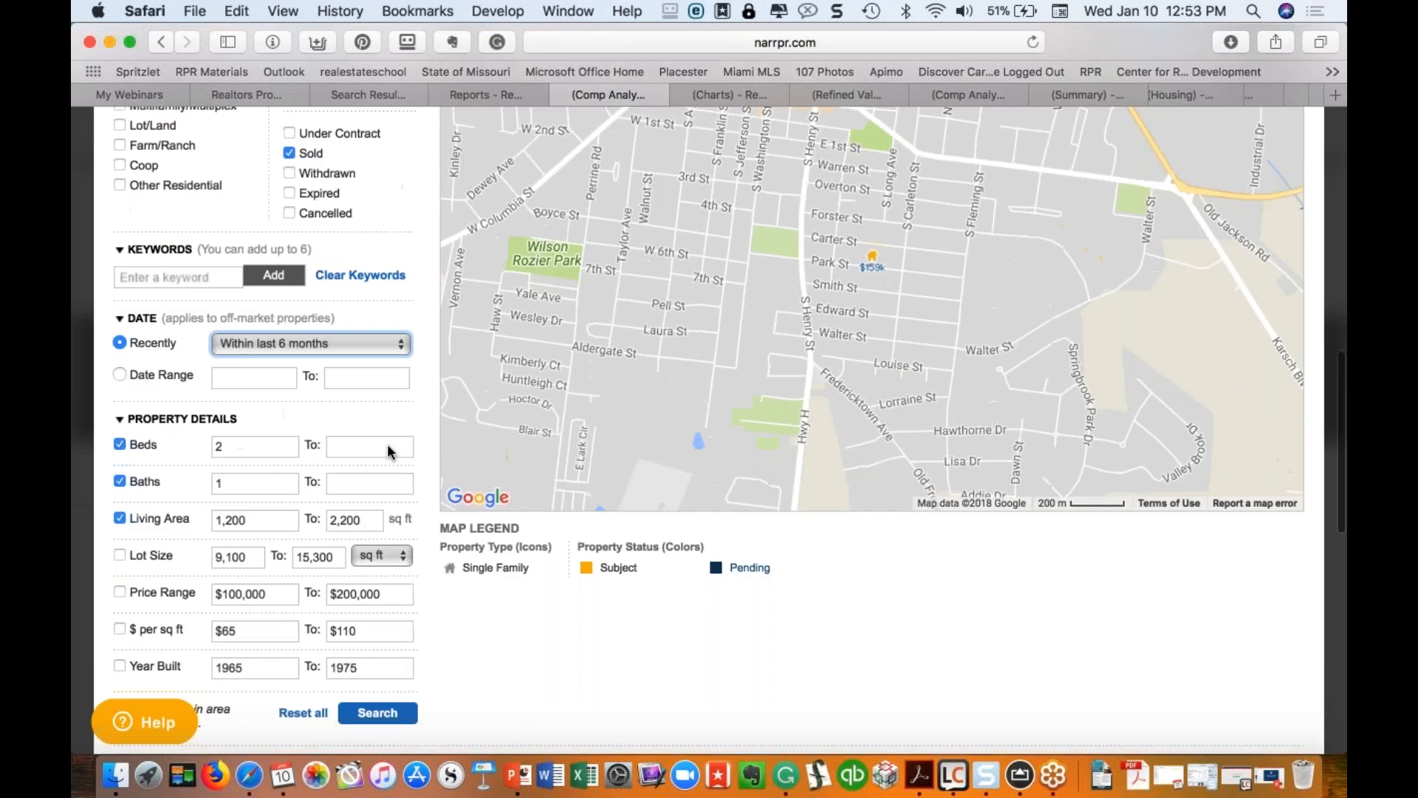
pyautogui.scroll(-5, 388, 451)
pyautogui.click(399, 370)
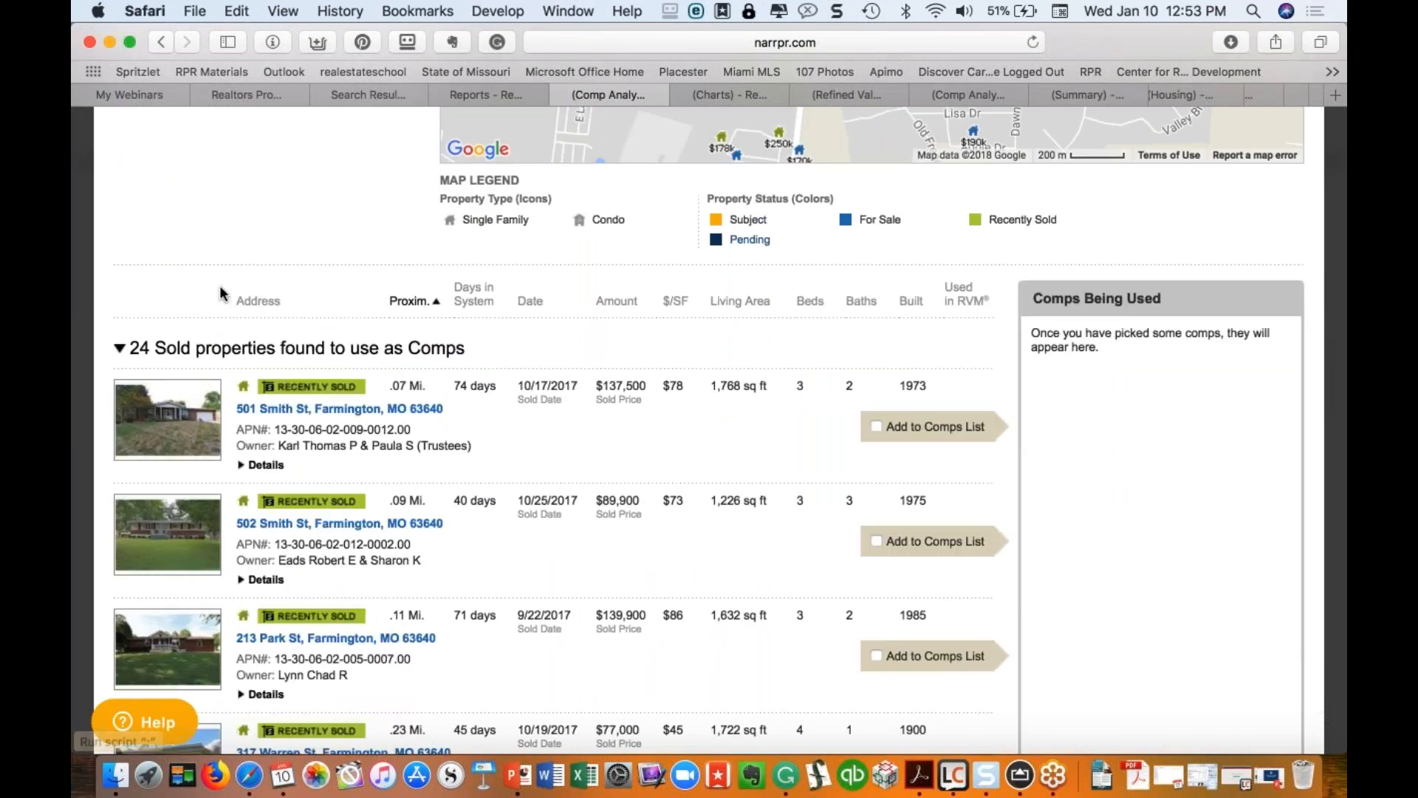
pyautogui.scroll(1, 219, 287)
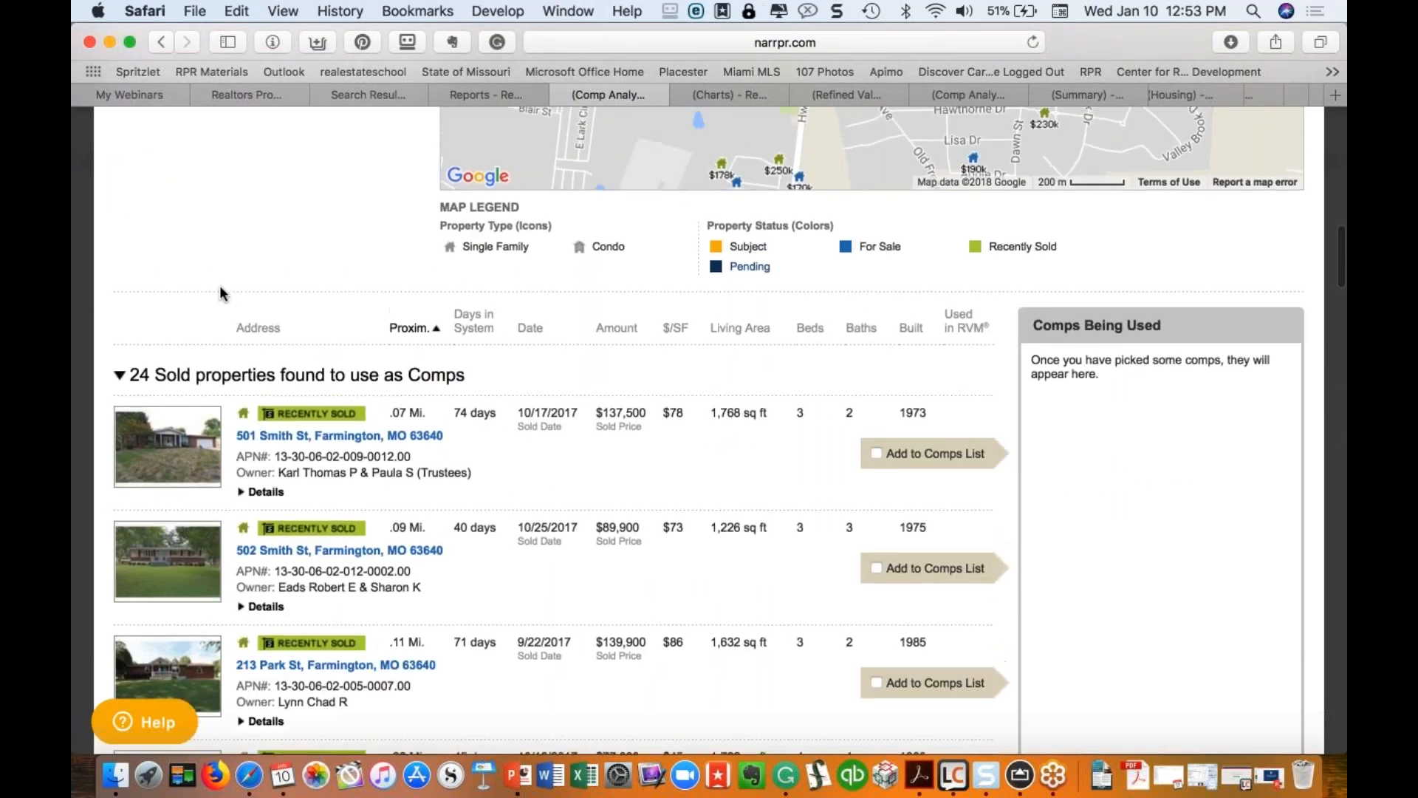
pyautogui.click(884, 455)
pyautogui.click(878, 571)
pyautogui.click(877, 684)
pyautogui.scroll(-3, 877, 683)
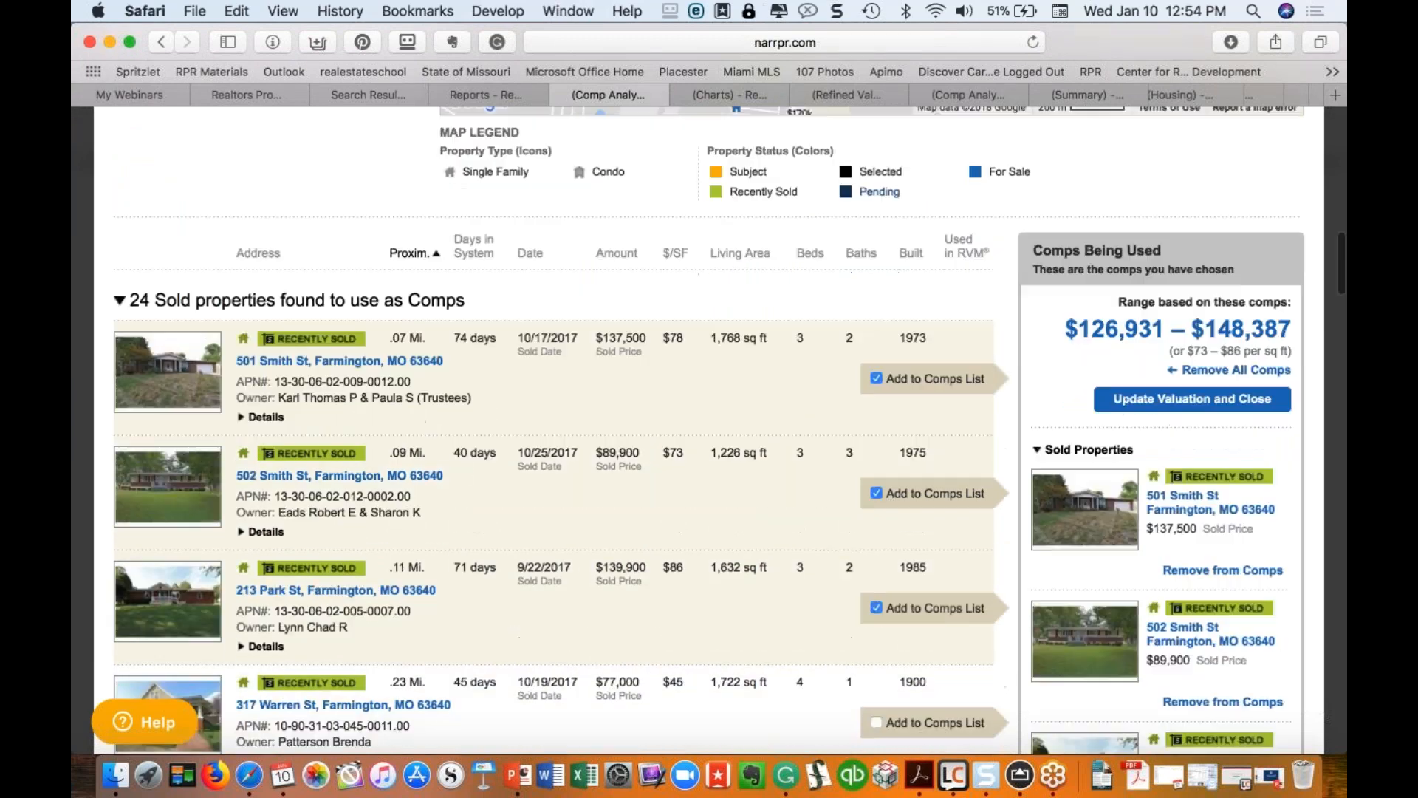
pyautogui.scroll(-10, 702, 436)
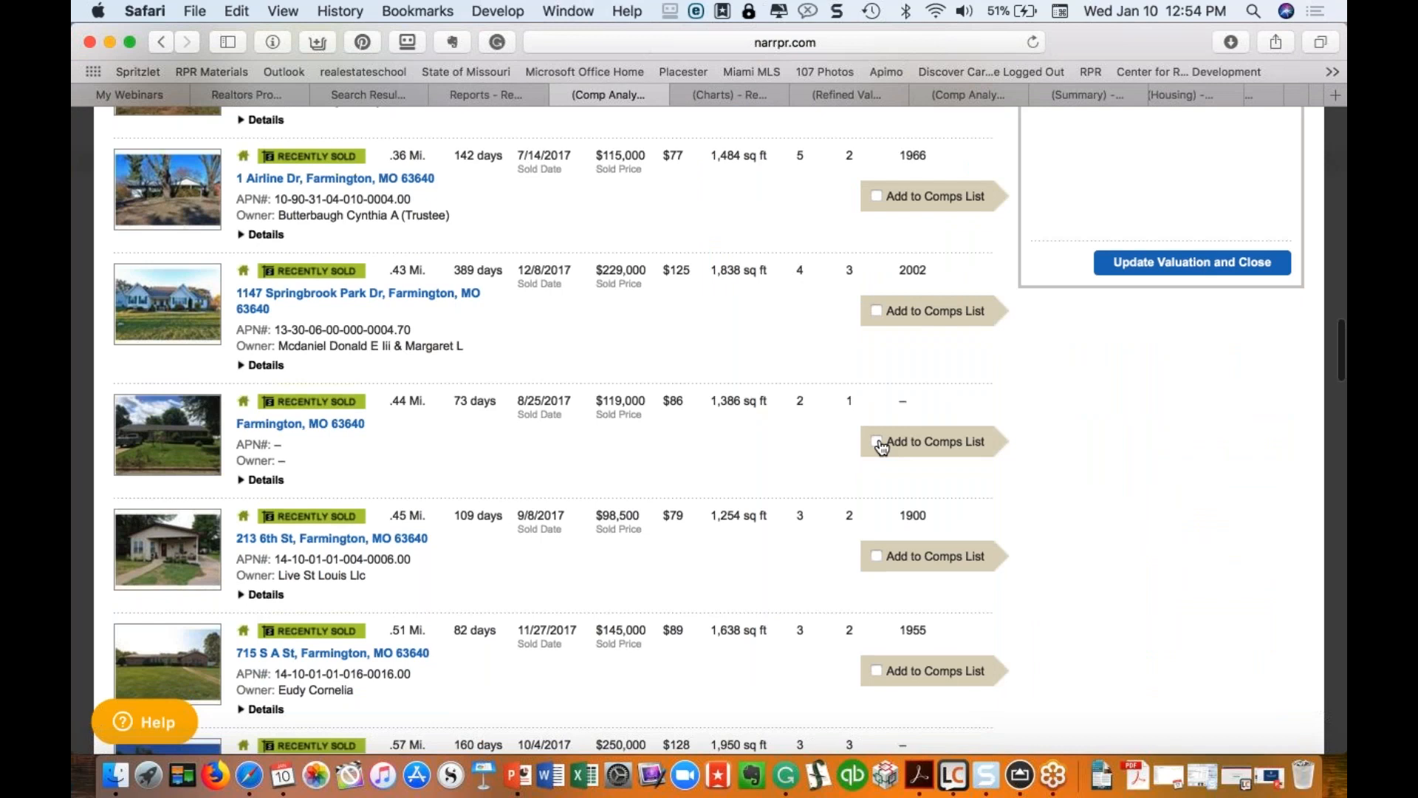
pyautogui.click(879, 443)
pyautogui.scroll(-8, 881, 447)
pyautogui.scroll(-20, 709, 429)
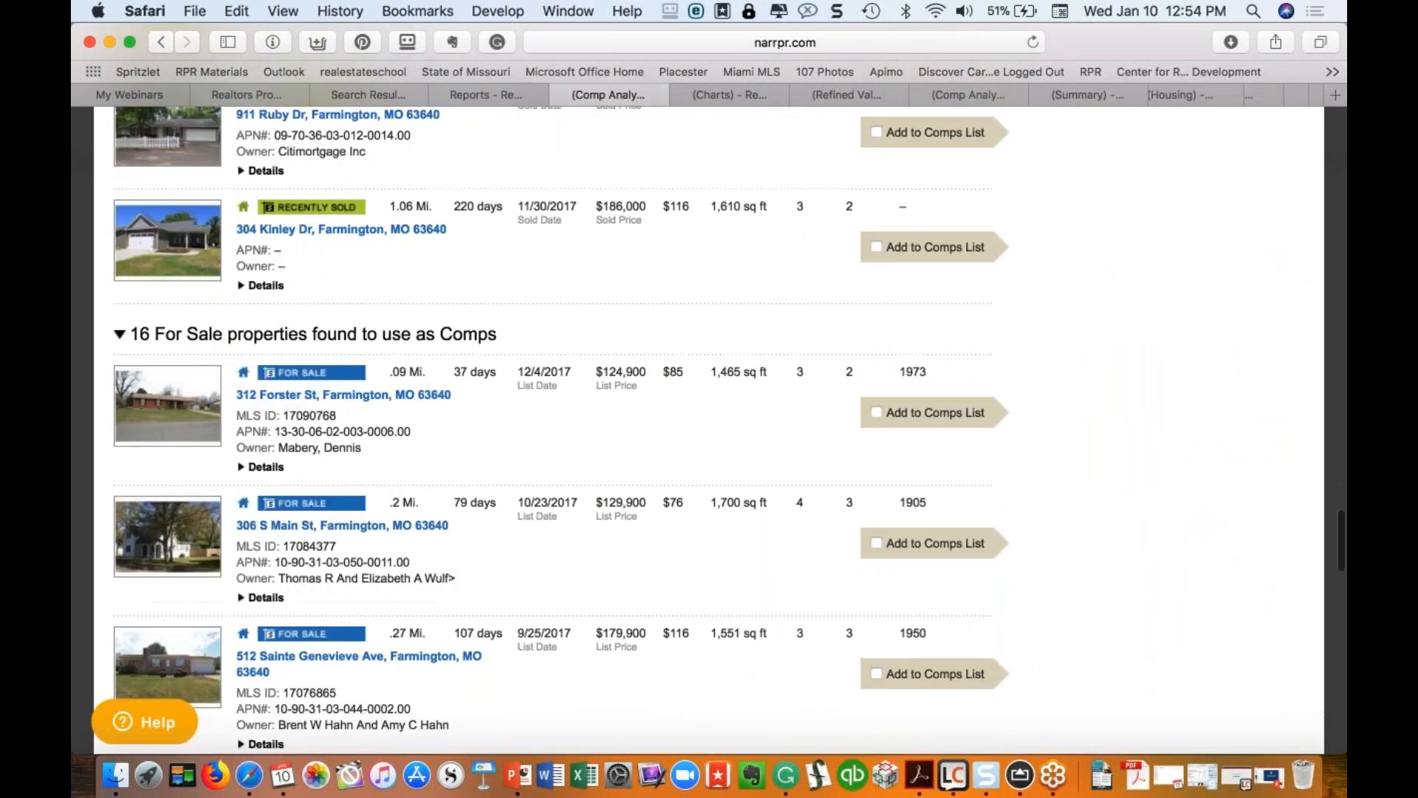
pyautogui.scroll(-2, 874, 354)
pyautogui.click(876, 346)
pyautogui.click(876, 476)
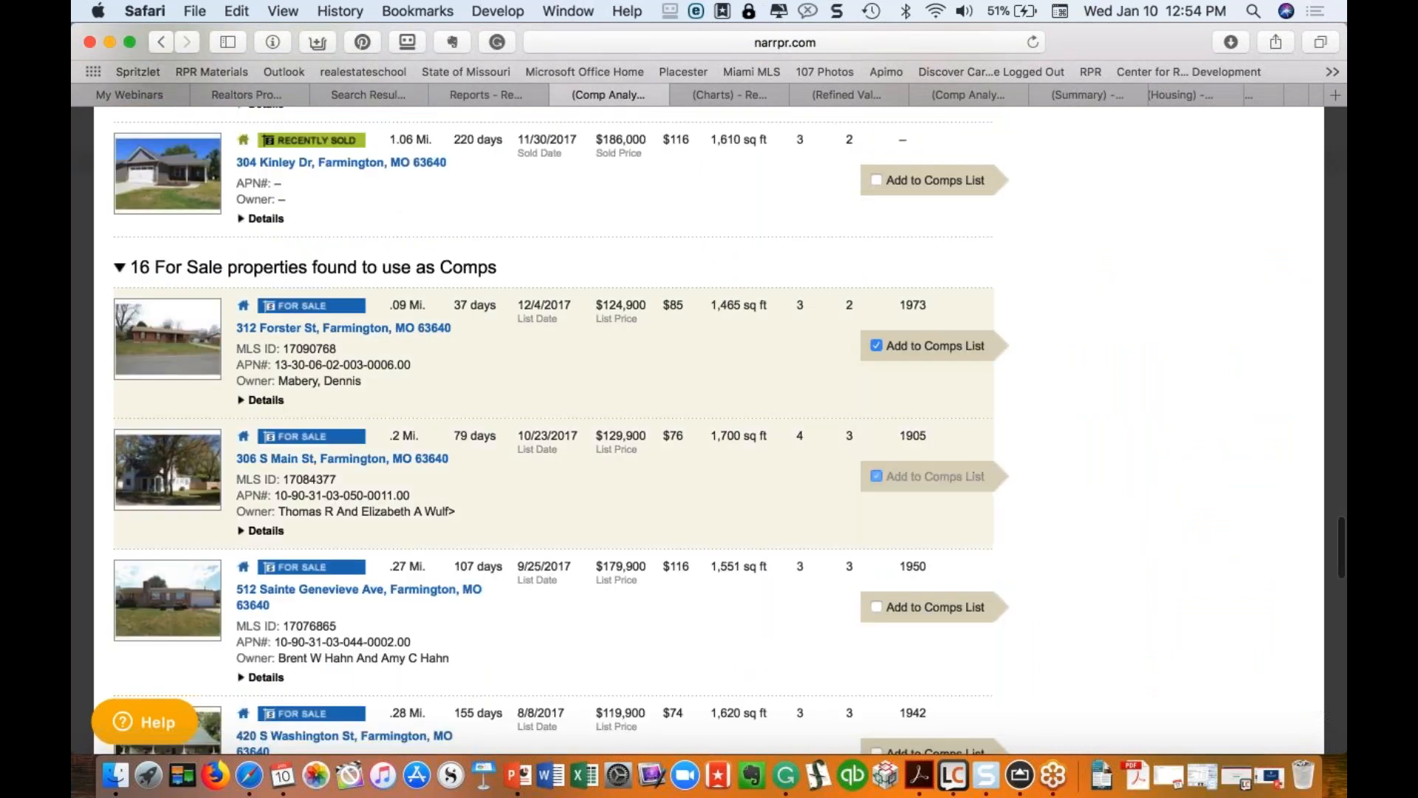
pyautogui.click(876, 606)
pyautogui.scroll(-3, 760, 588)
pyautogui.scroll(-10, 758, 583)
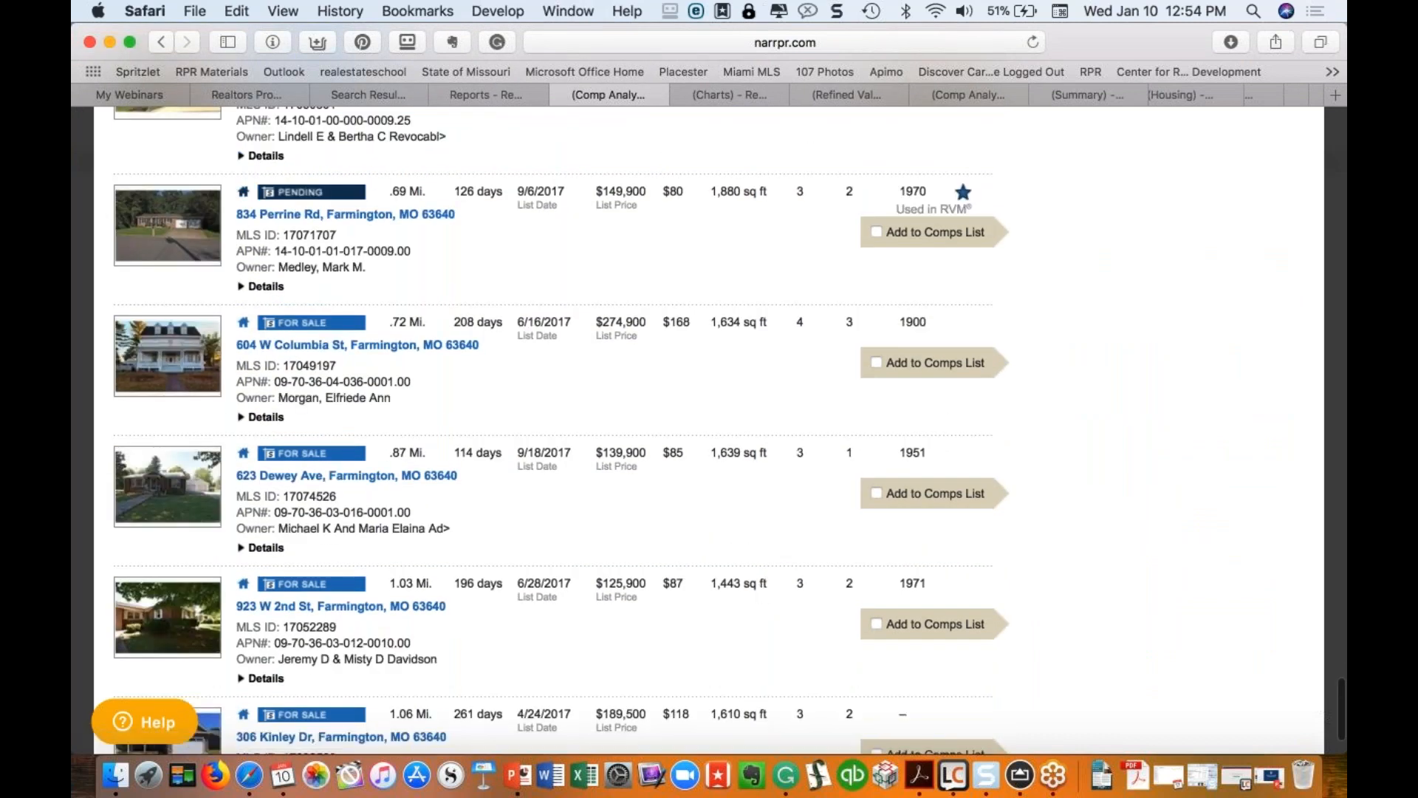
pyautogui.click(877, 231)
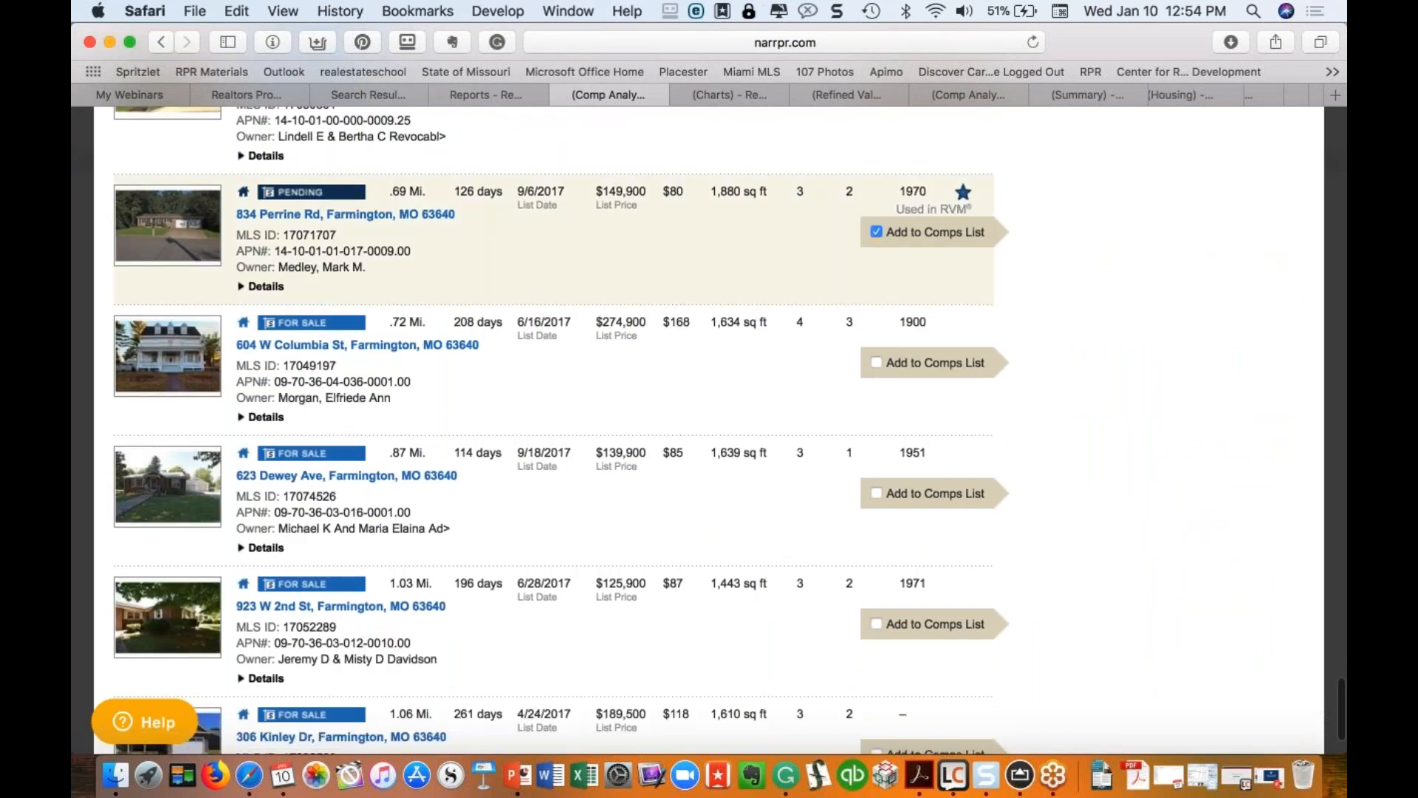
pyautogui.scroll(-3, 988, 301)
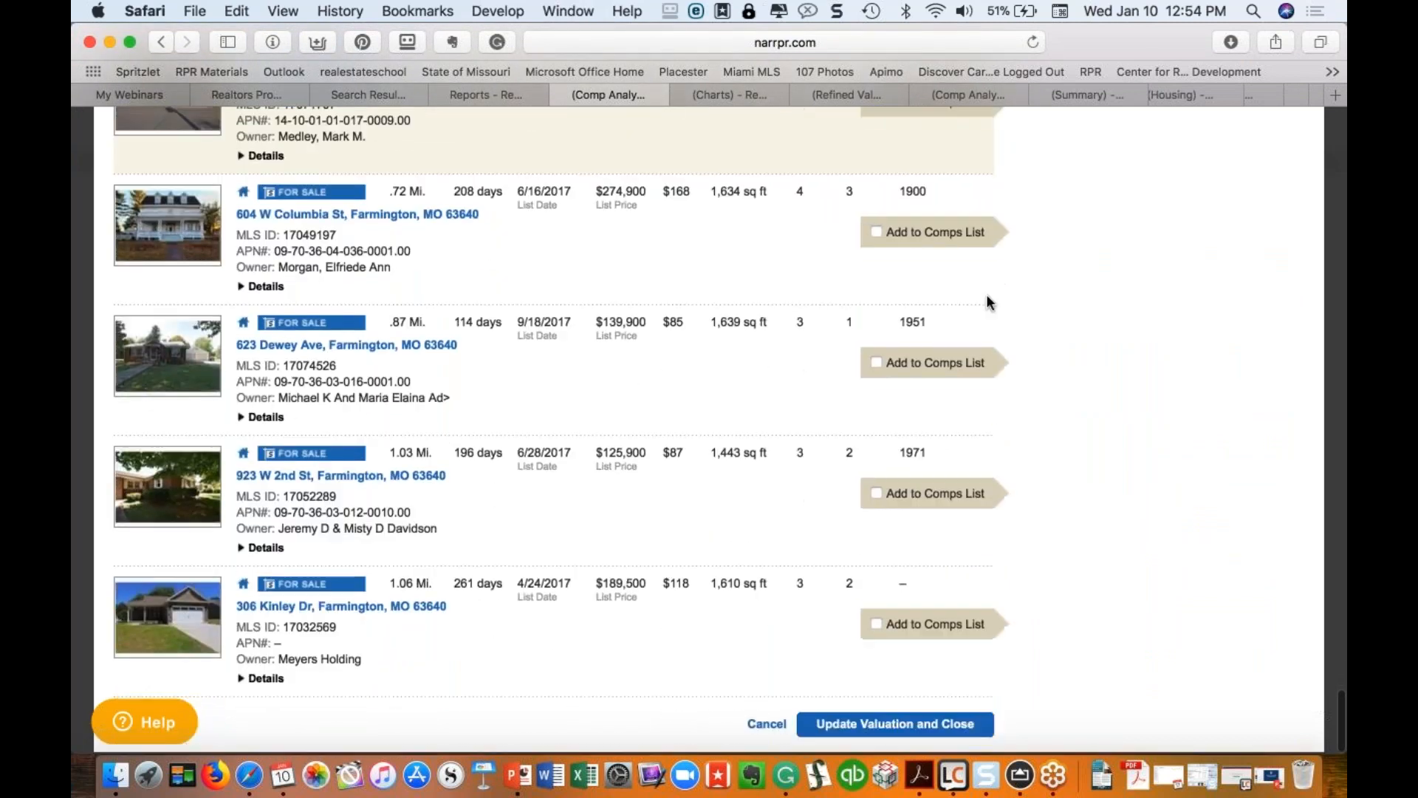
pyautogui.click(876, 726)
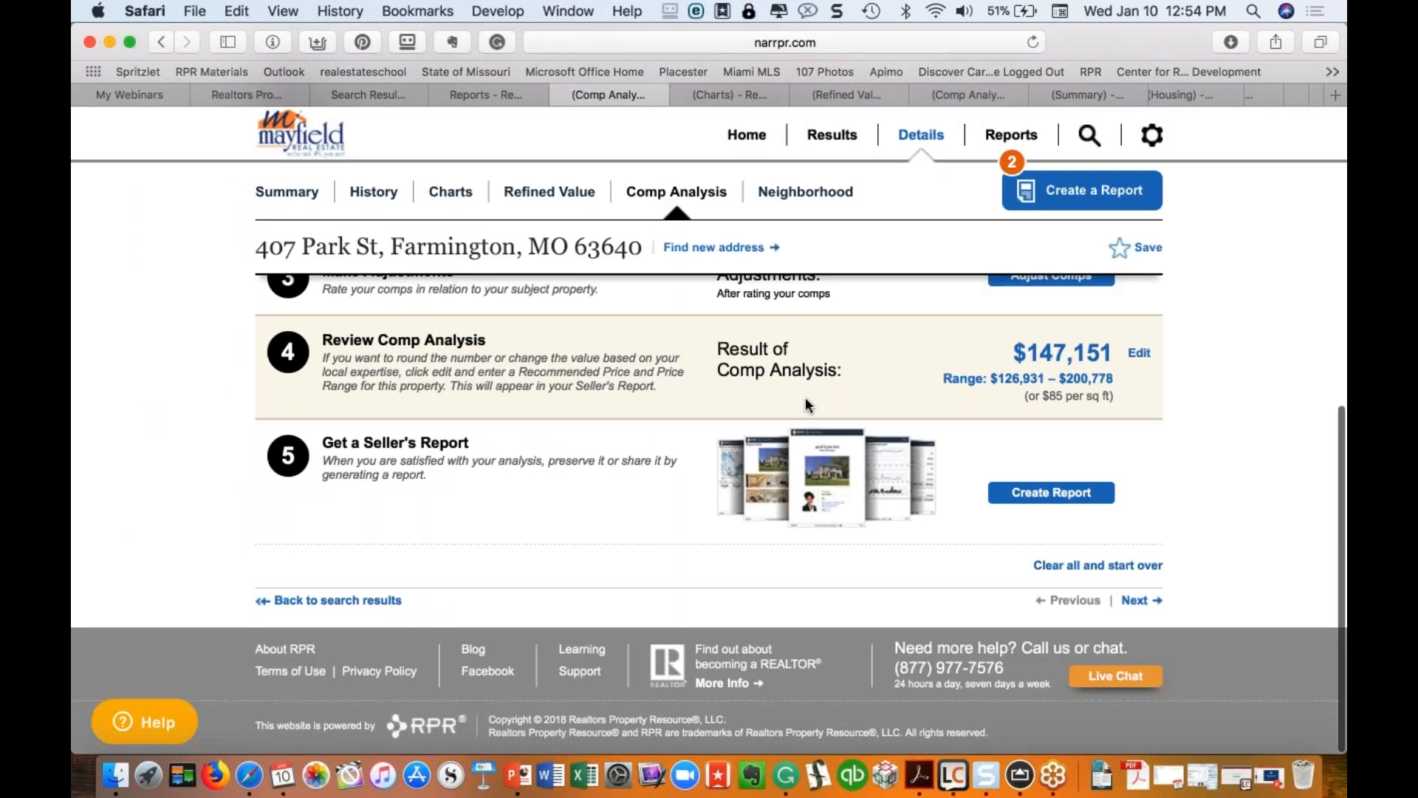
pyautogui.scroll(2, 1137, 356)
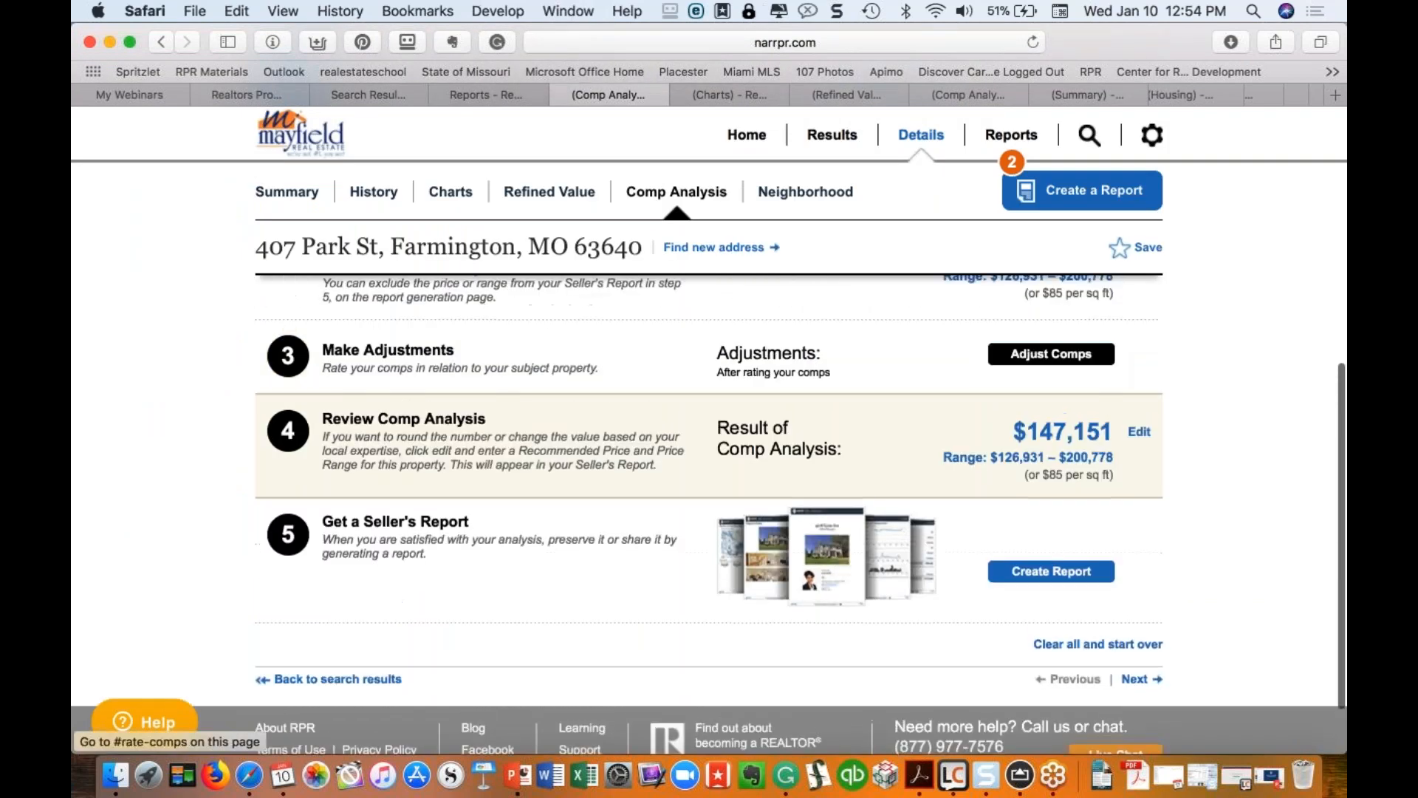
pyautogui.click(1046, 357)
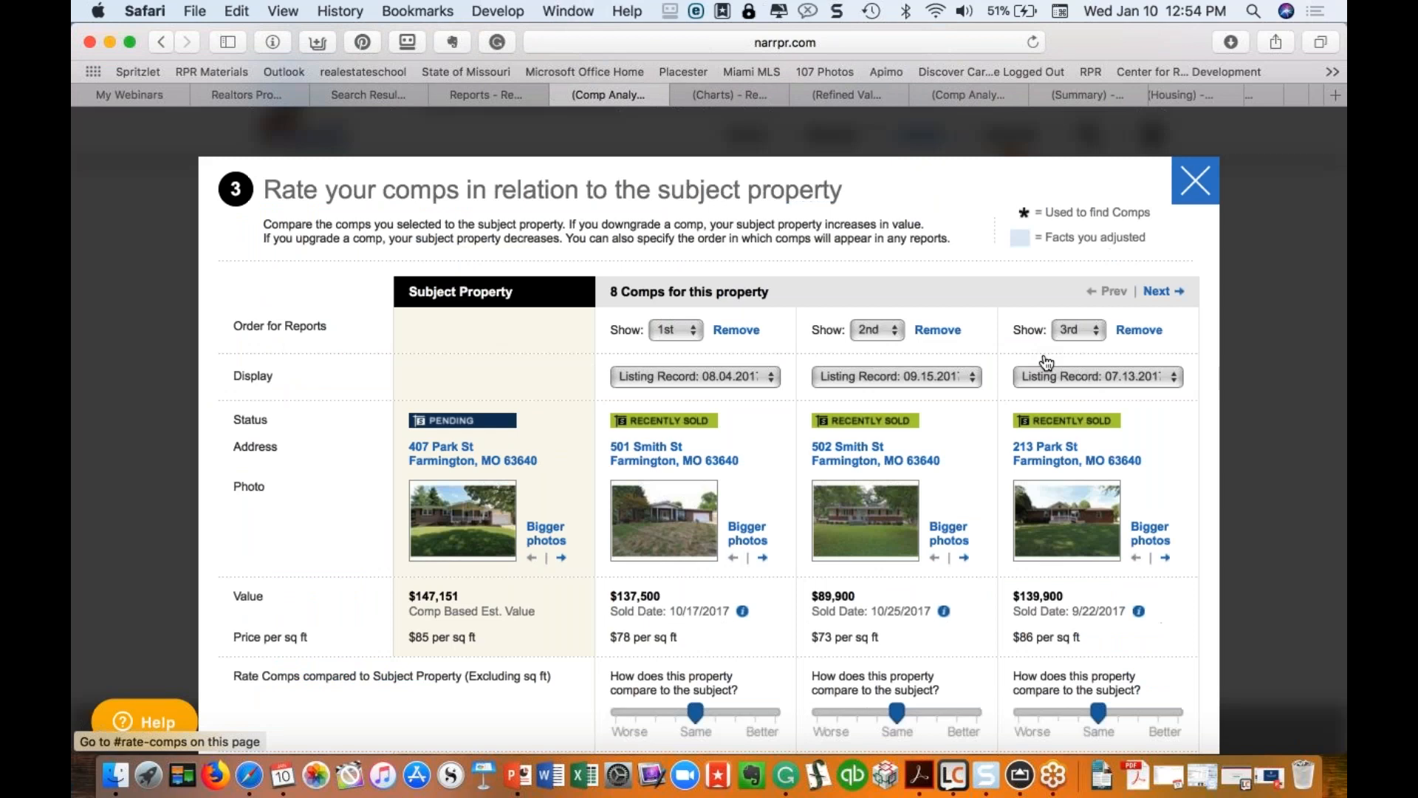
pyautogui.scroll(-3, 801, 404)
pyautogui.moveTo(695, 630); pyautogui.dragTo(776, 634)
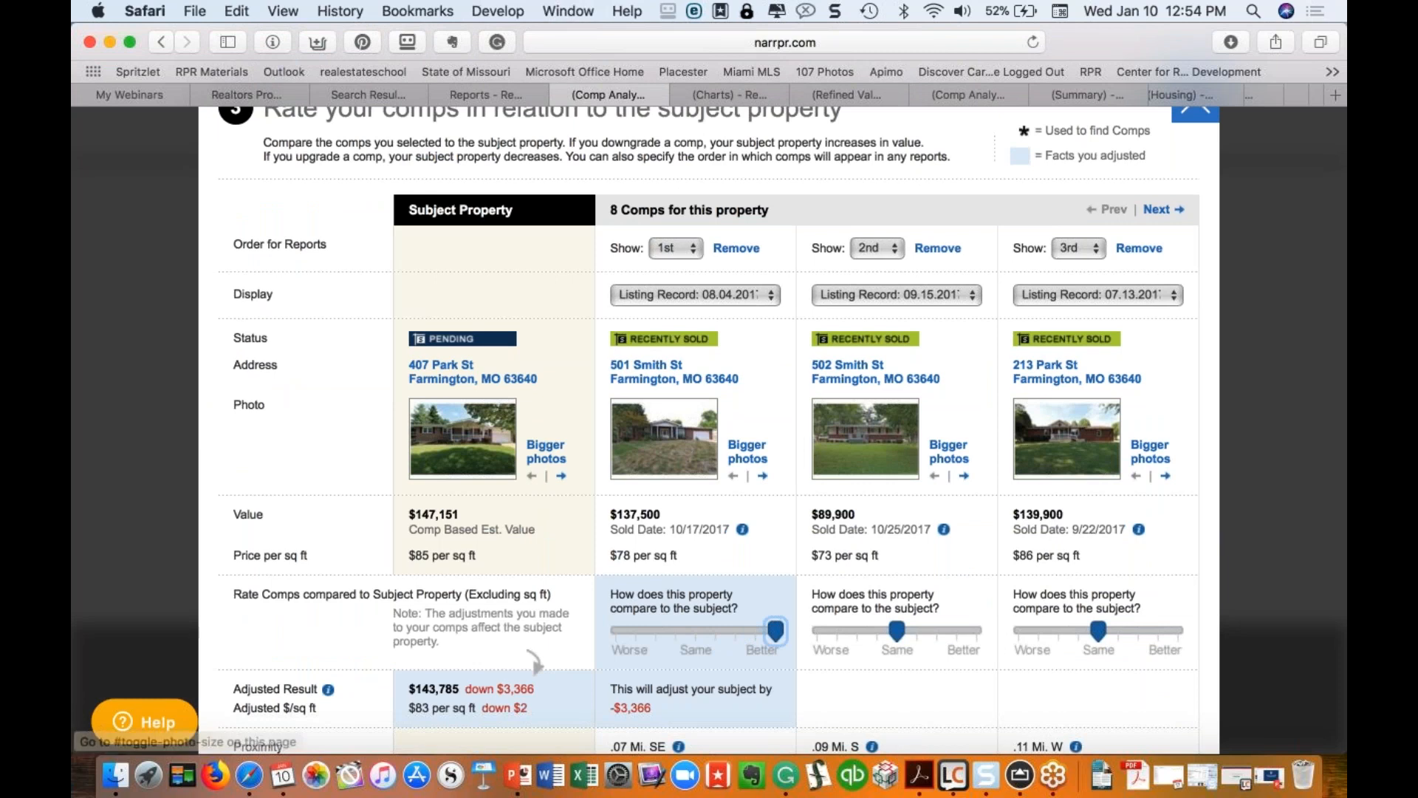
pyautogui.moveTo(897, 630); pyautogui.dragTo(977, 630)
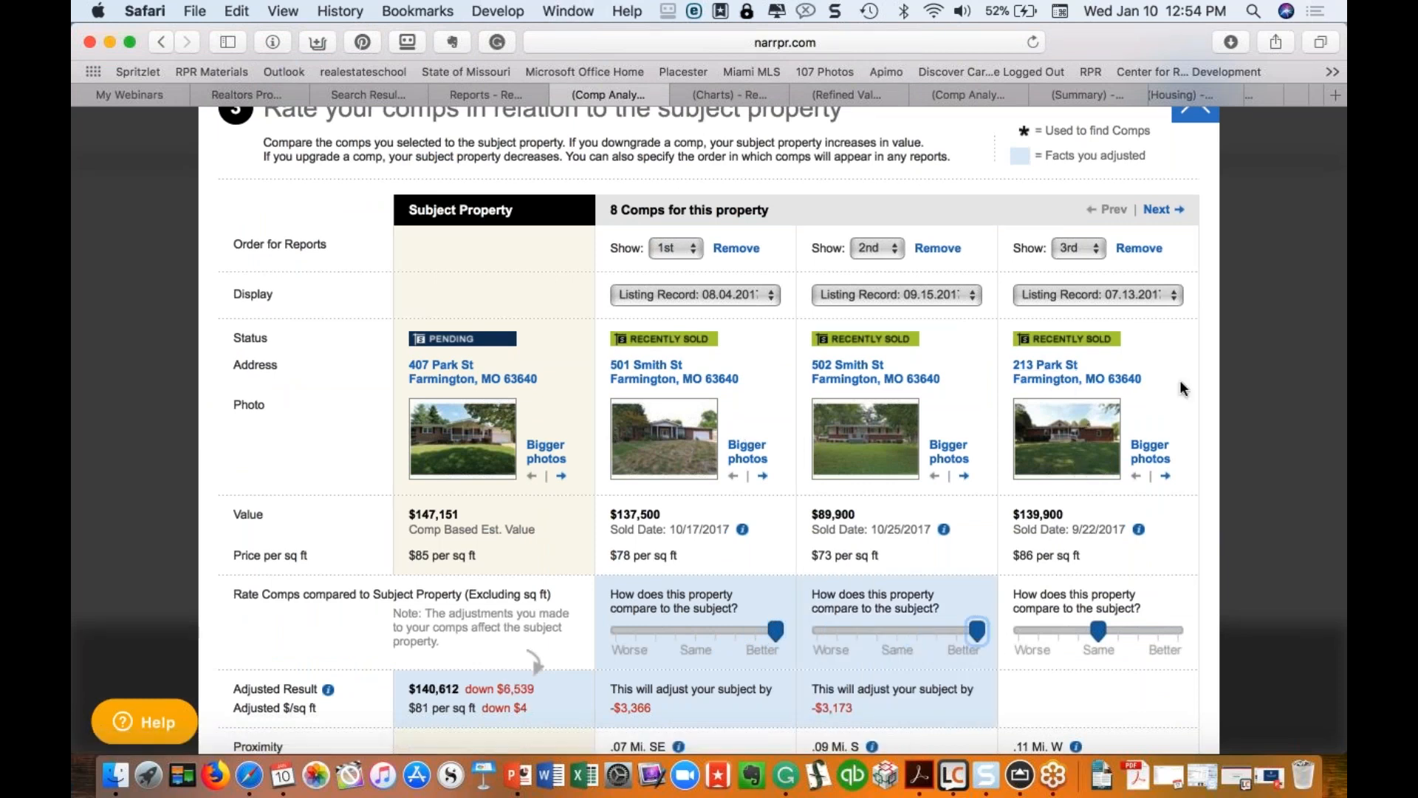
pyautogui.click(1096, 247)
pyautogui.click(1071, 212)
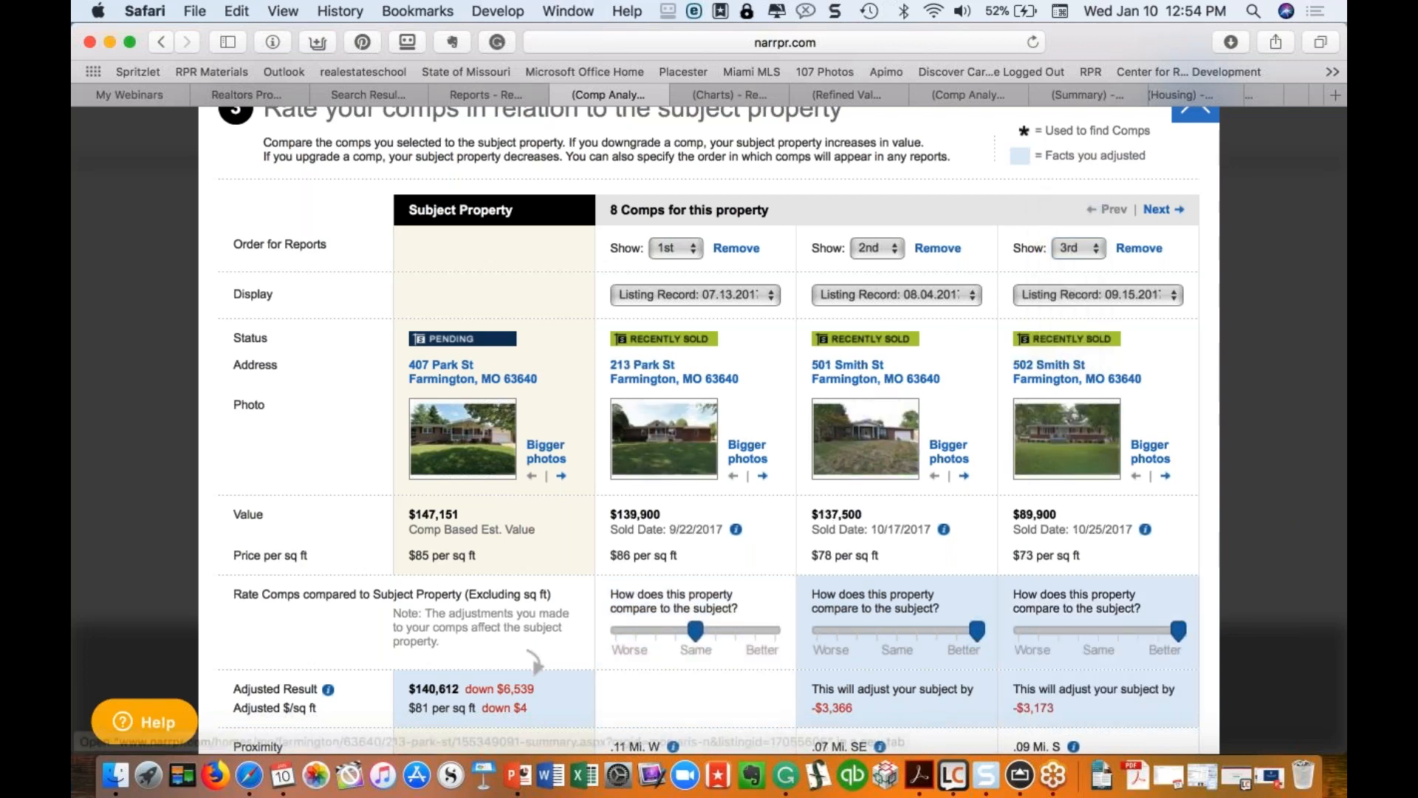
pyautogui.scroll(-10, 533, 660)
pyautogui.scroll(-6, 696, 577)
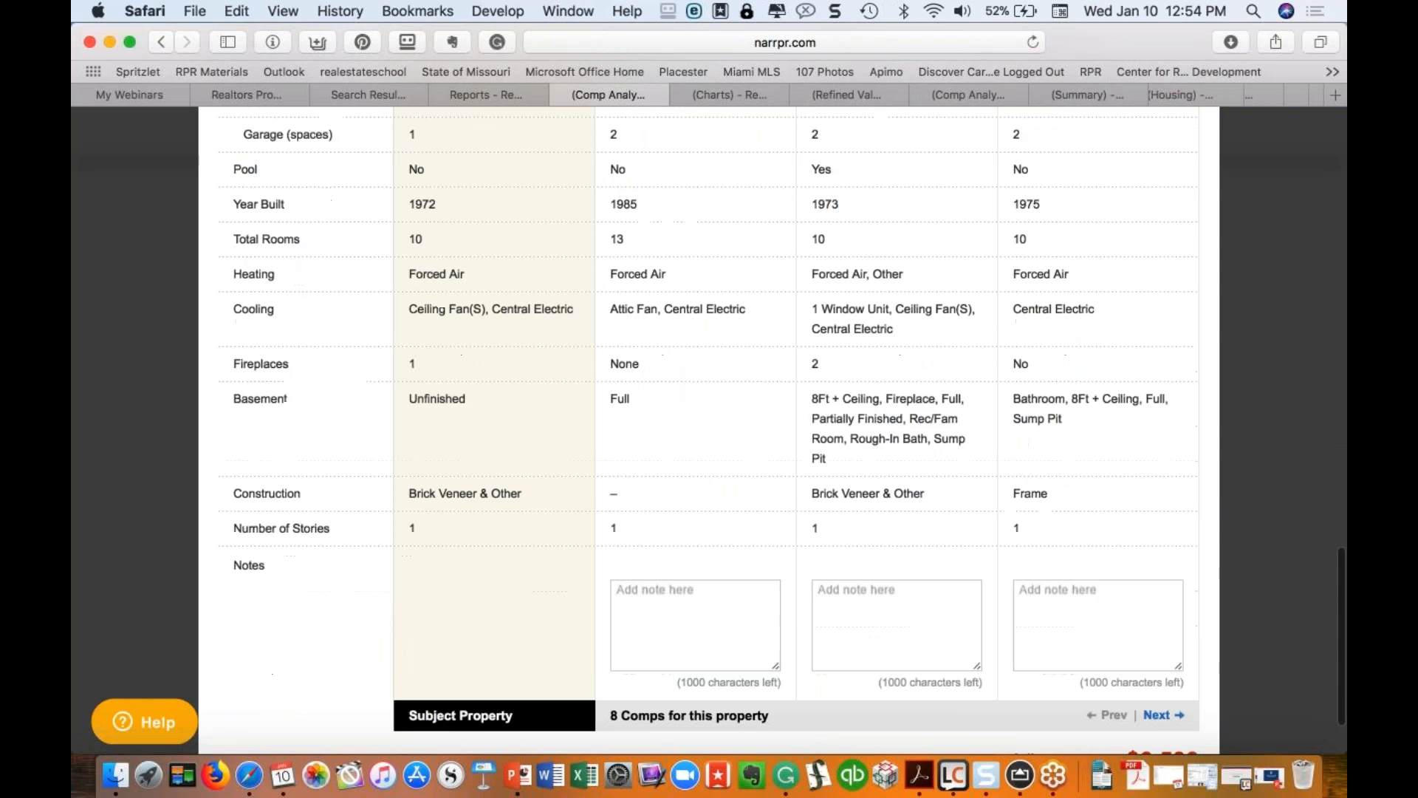
pyautogui.click(696, 591)
pyautogui.write('Add ')
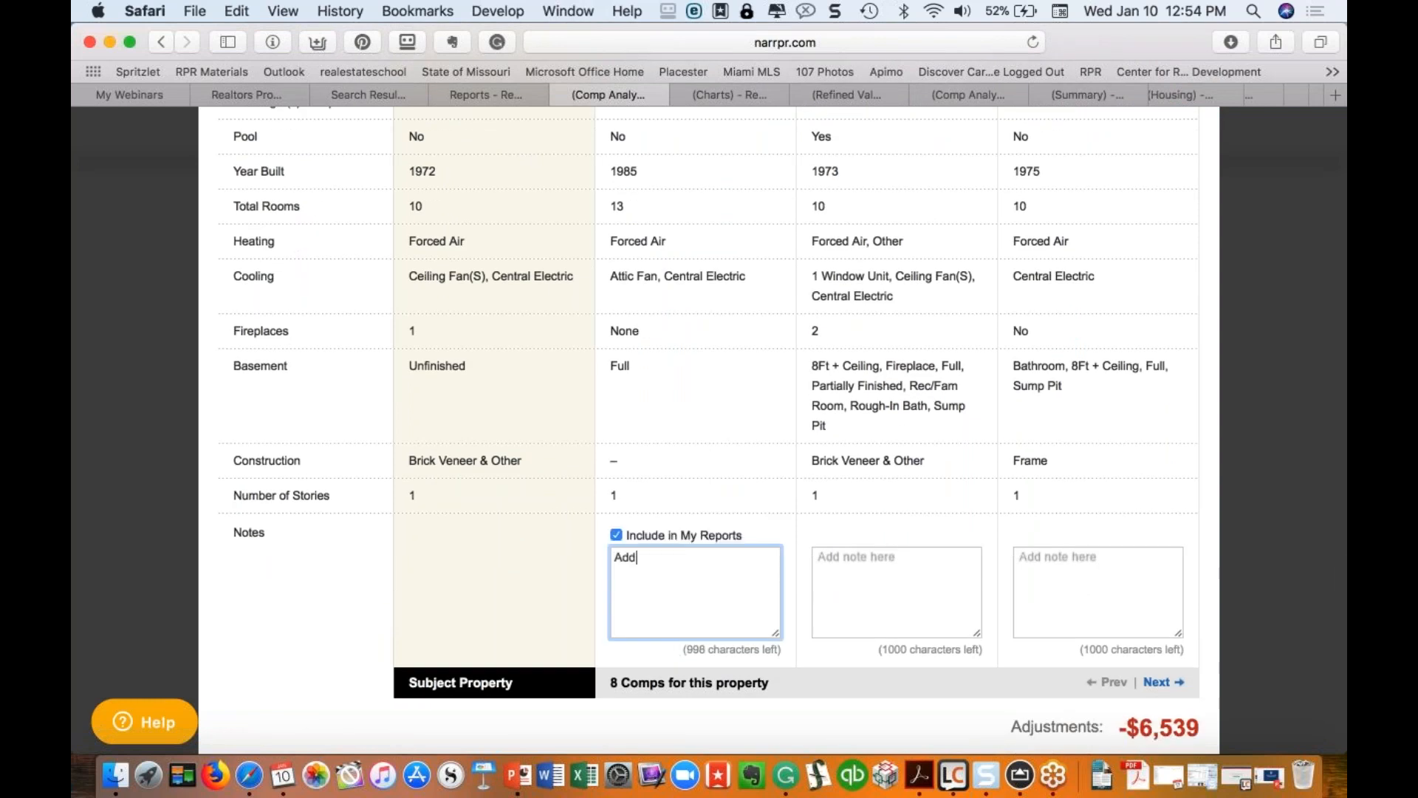
pyautogui.write('a note or a talking point.')
pyautogui.scroll(1, 657, 528)
pyautogui.scroll(15, 658, 527)
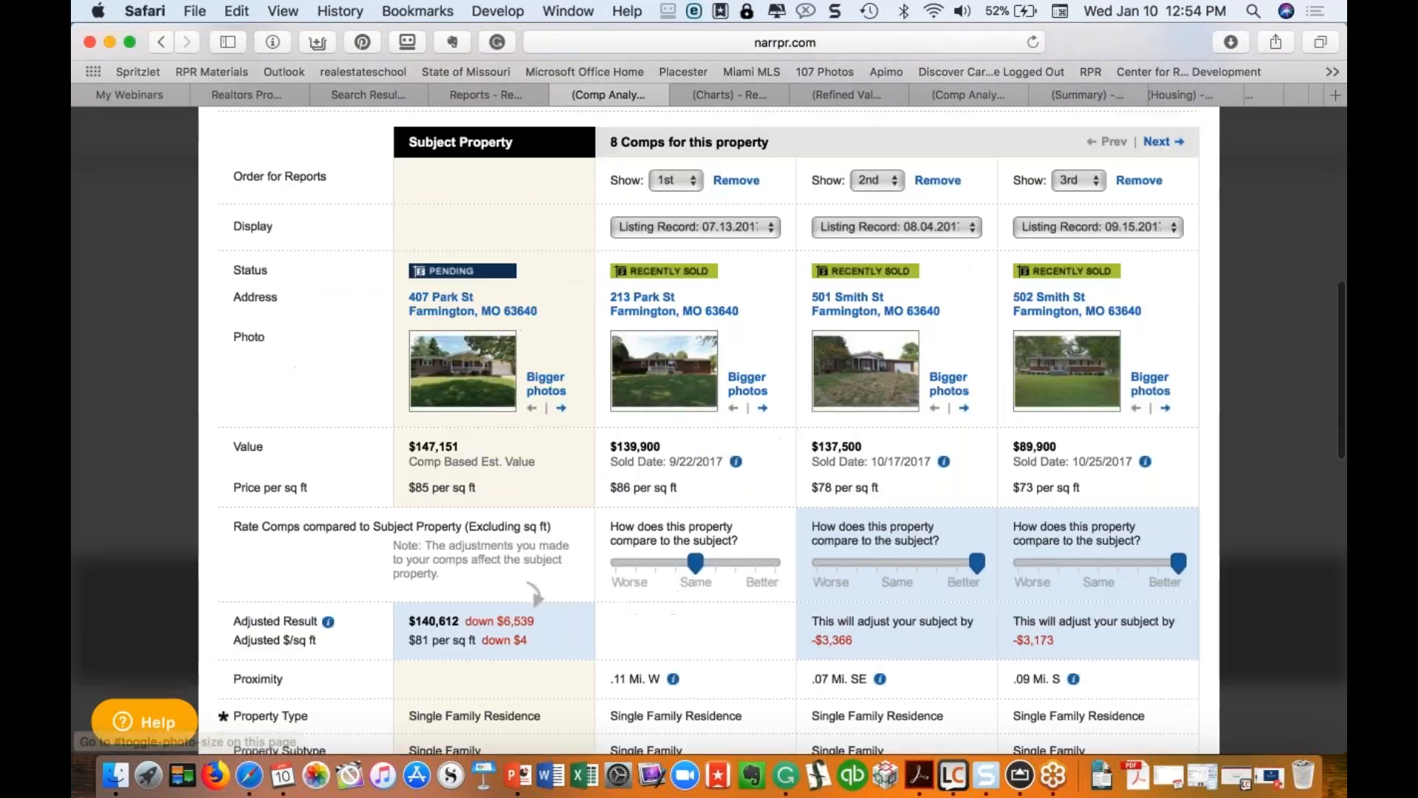
pyautogui.scroll(3, 528, 334)
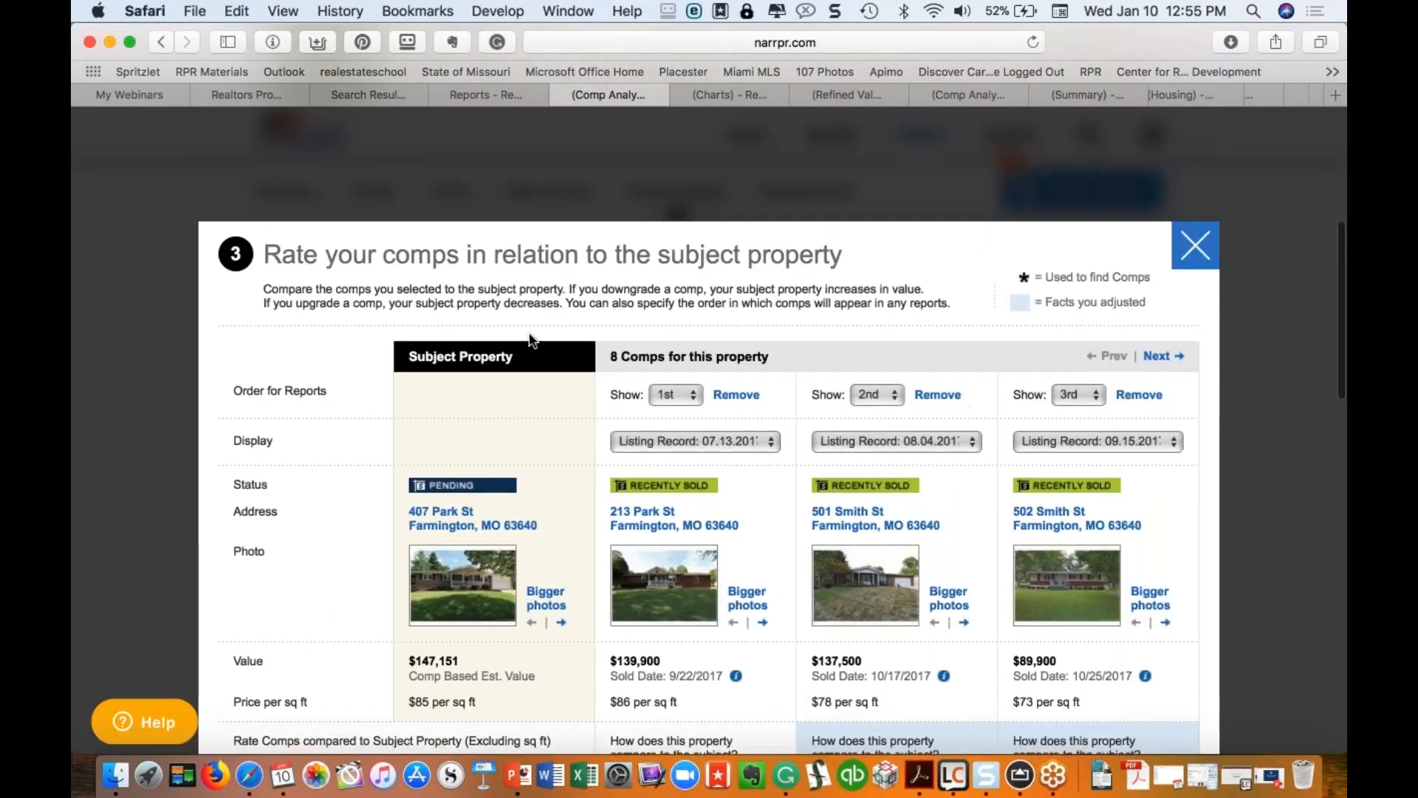
pyautogui.scroll(-3, 529, 334)
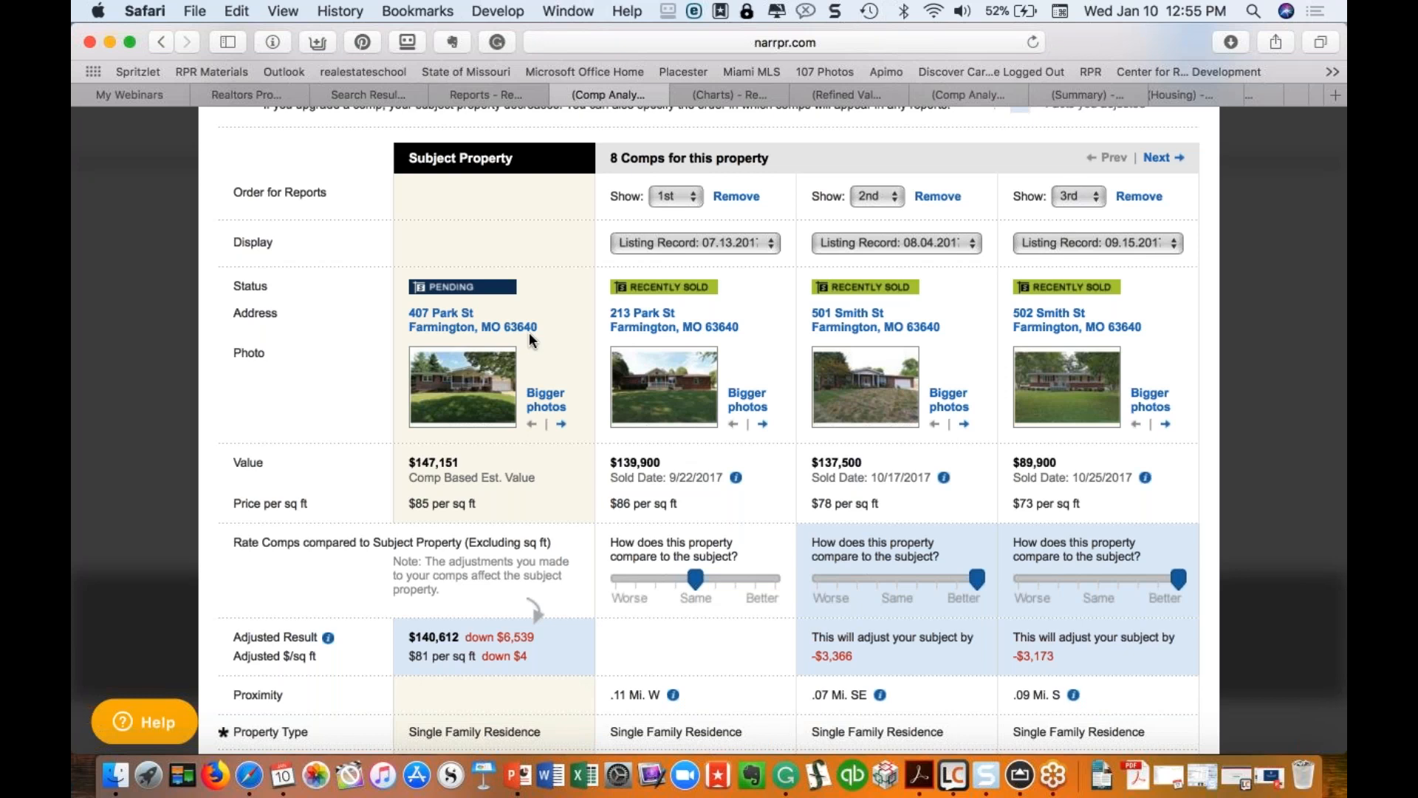
pyautogui.scroll(-10, 529, 331)
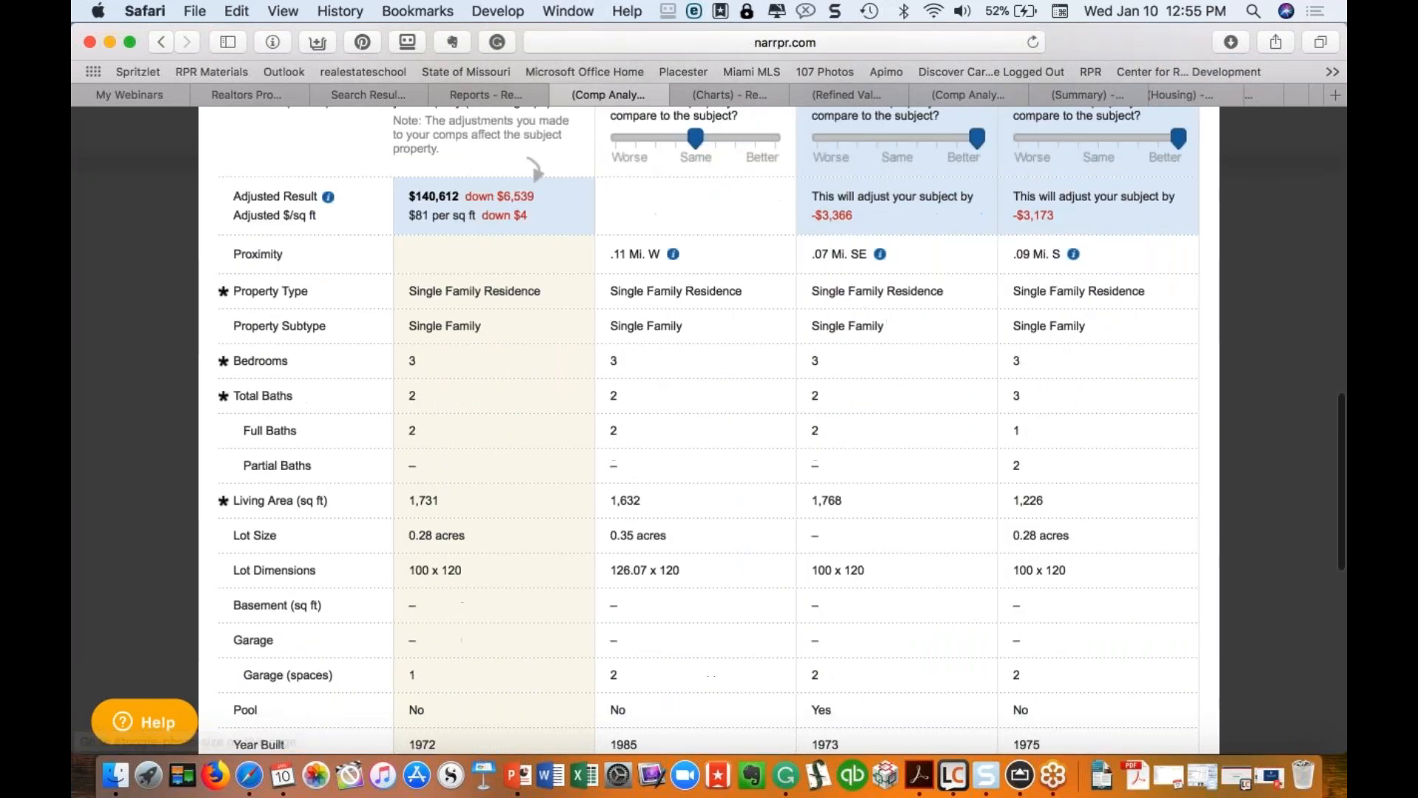
pyautogui.scroll(-12, 535, 170)
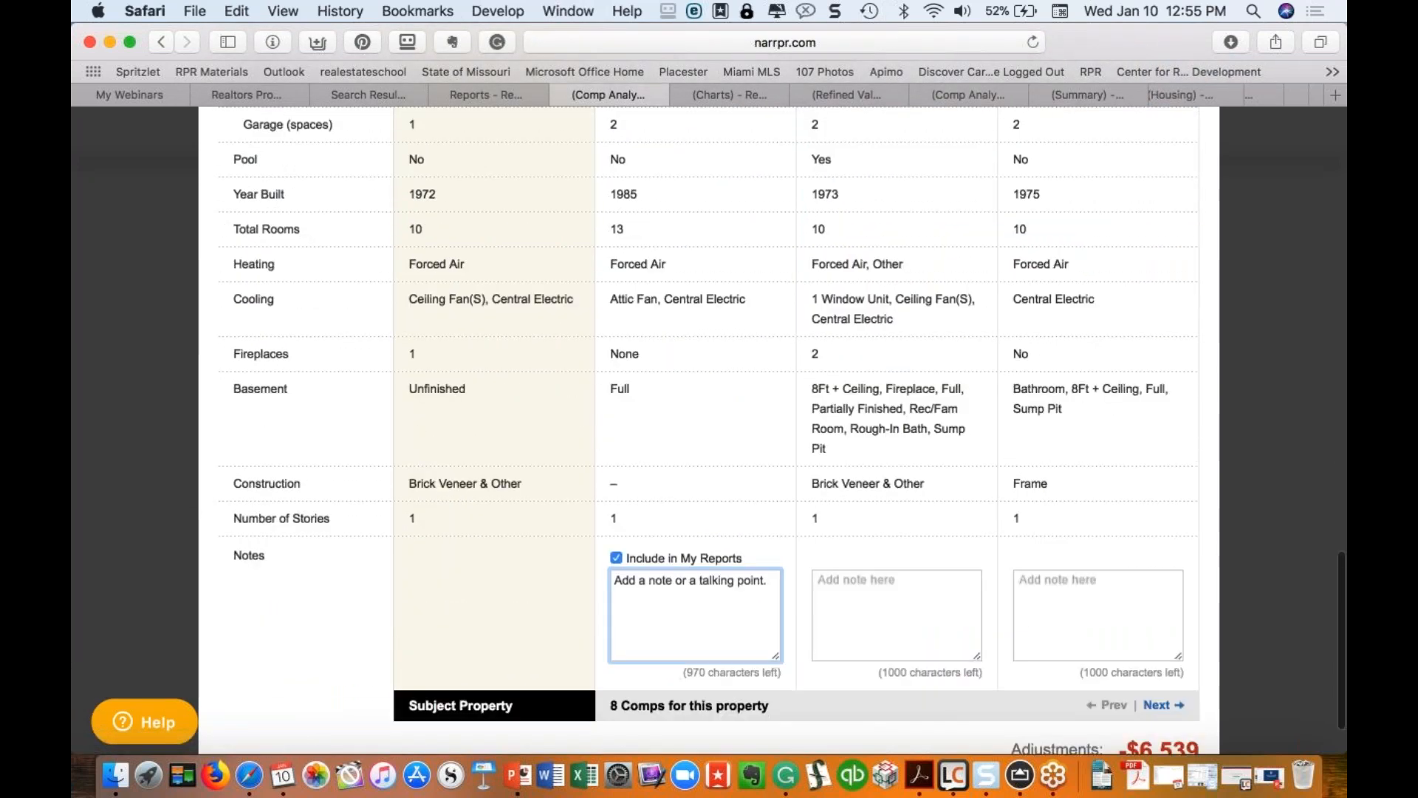
pyautogui.moveTo(615, 580); pyautogui.dragTo(774, 583)
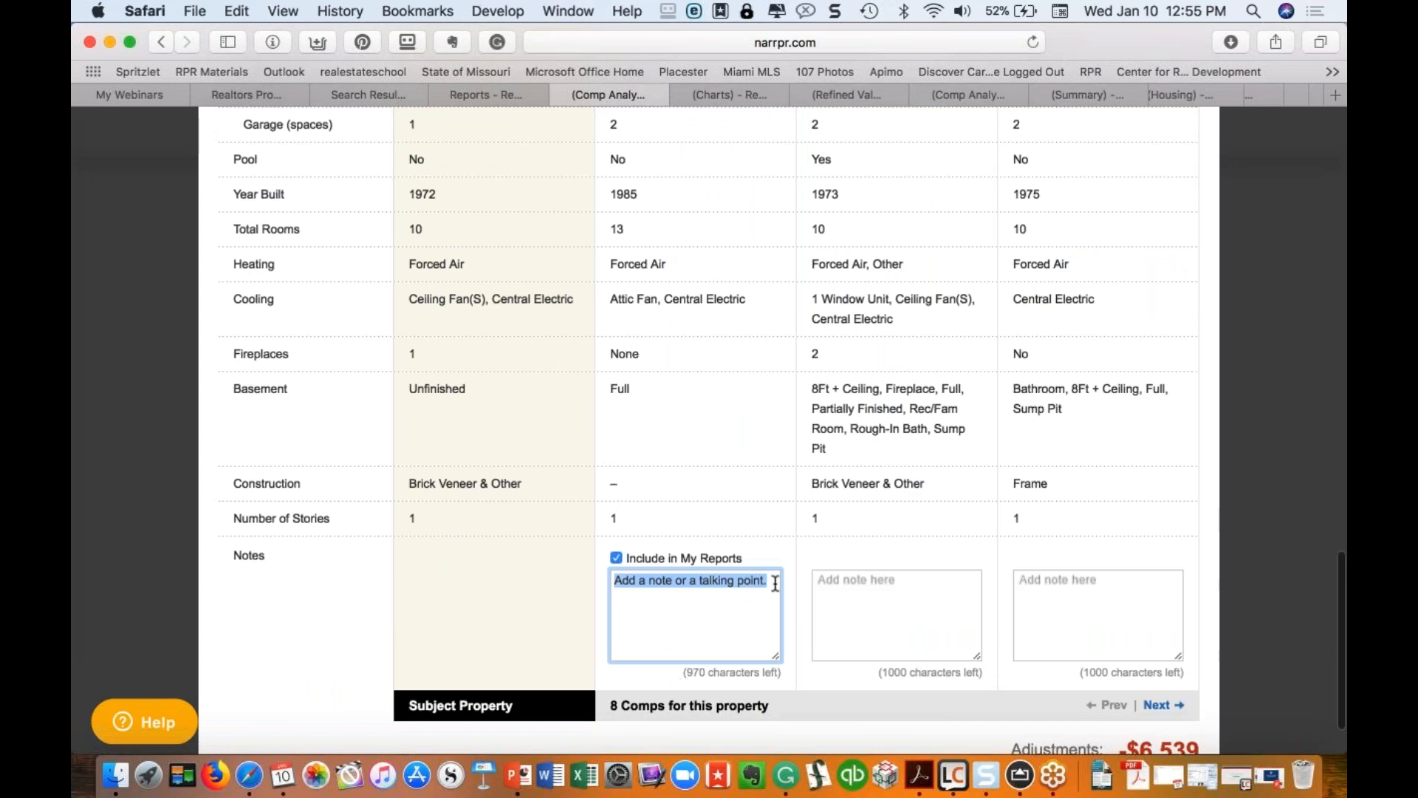
pyautogui.scroll(20, 775, 584)
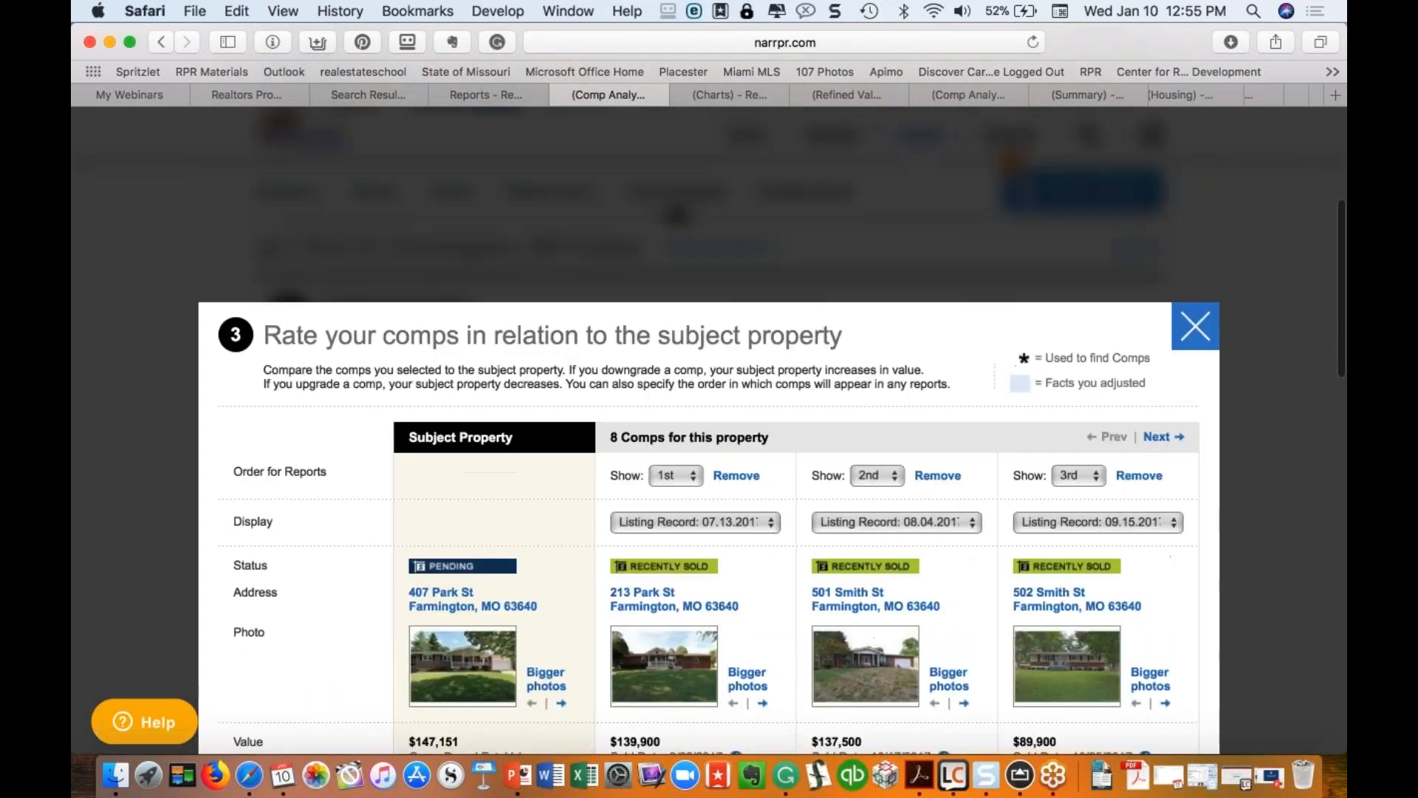
pyautogui.scroll(-3, 775, 583)
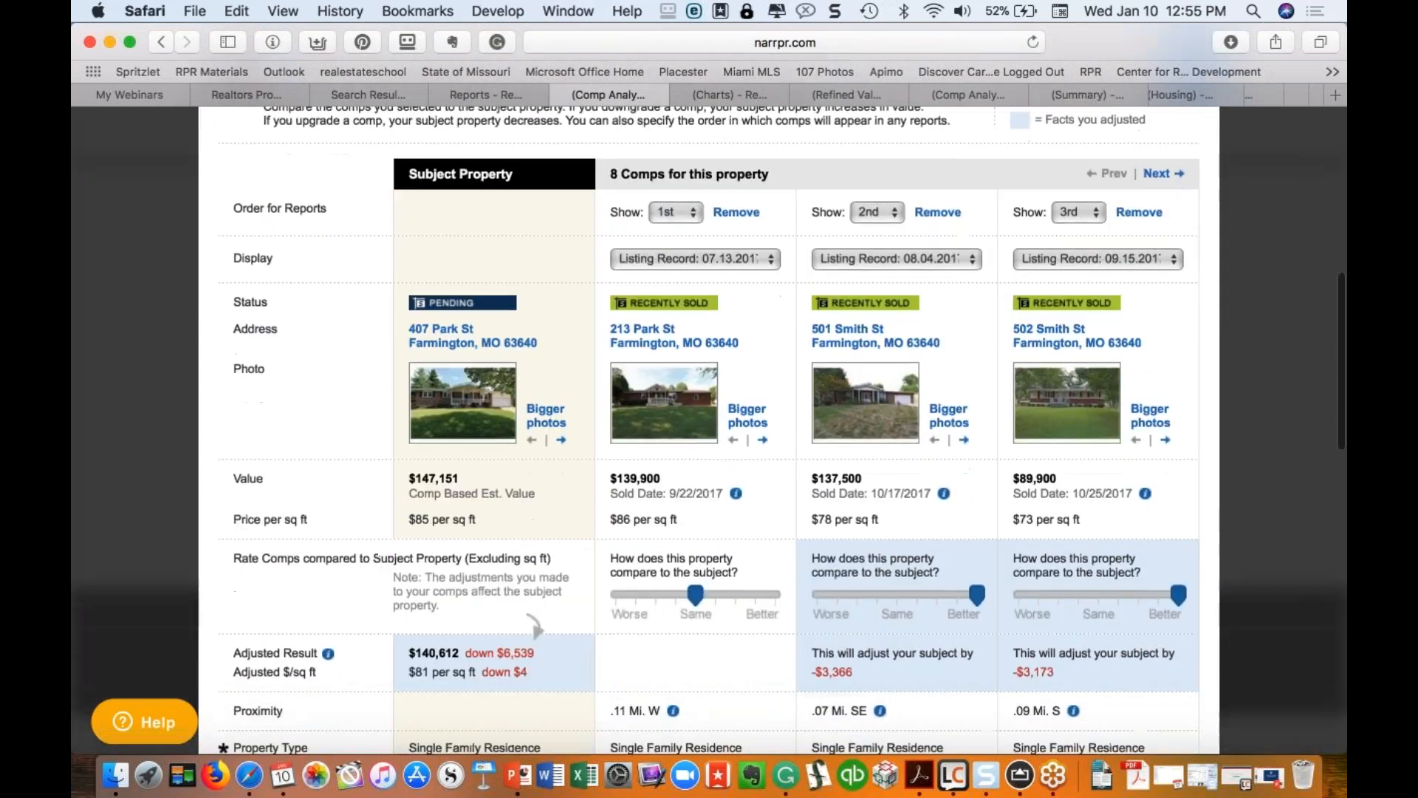
# Step: Rate the 5th comp as Worse than the subject and update the valuation
pyautogui.click(1161, 154)
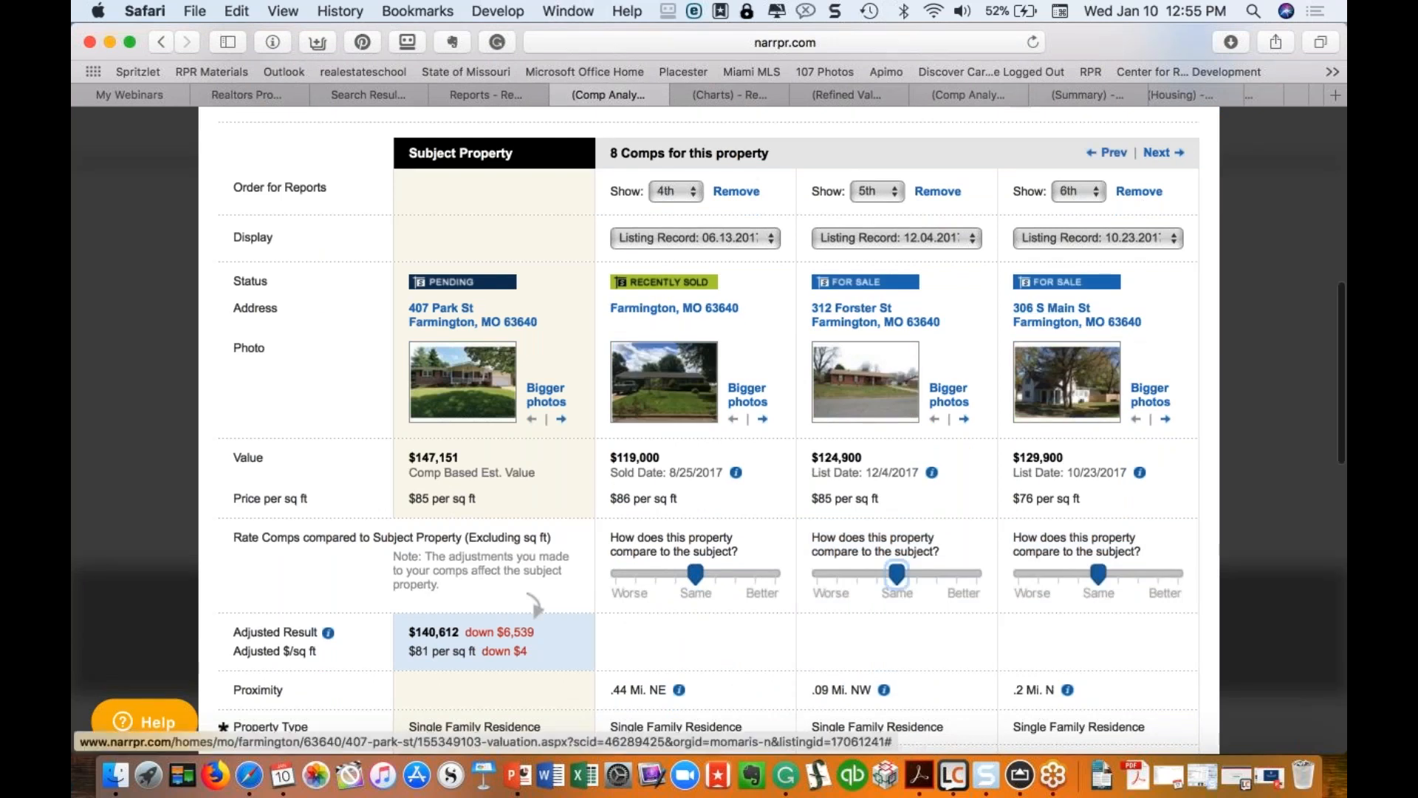
pyautogui.moveTo(897, 574); pyautogui.dragTo(835, 574)
pyautogui.scroll(-15, 535, 604)
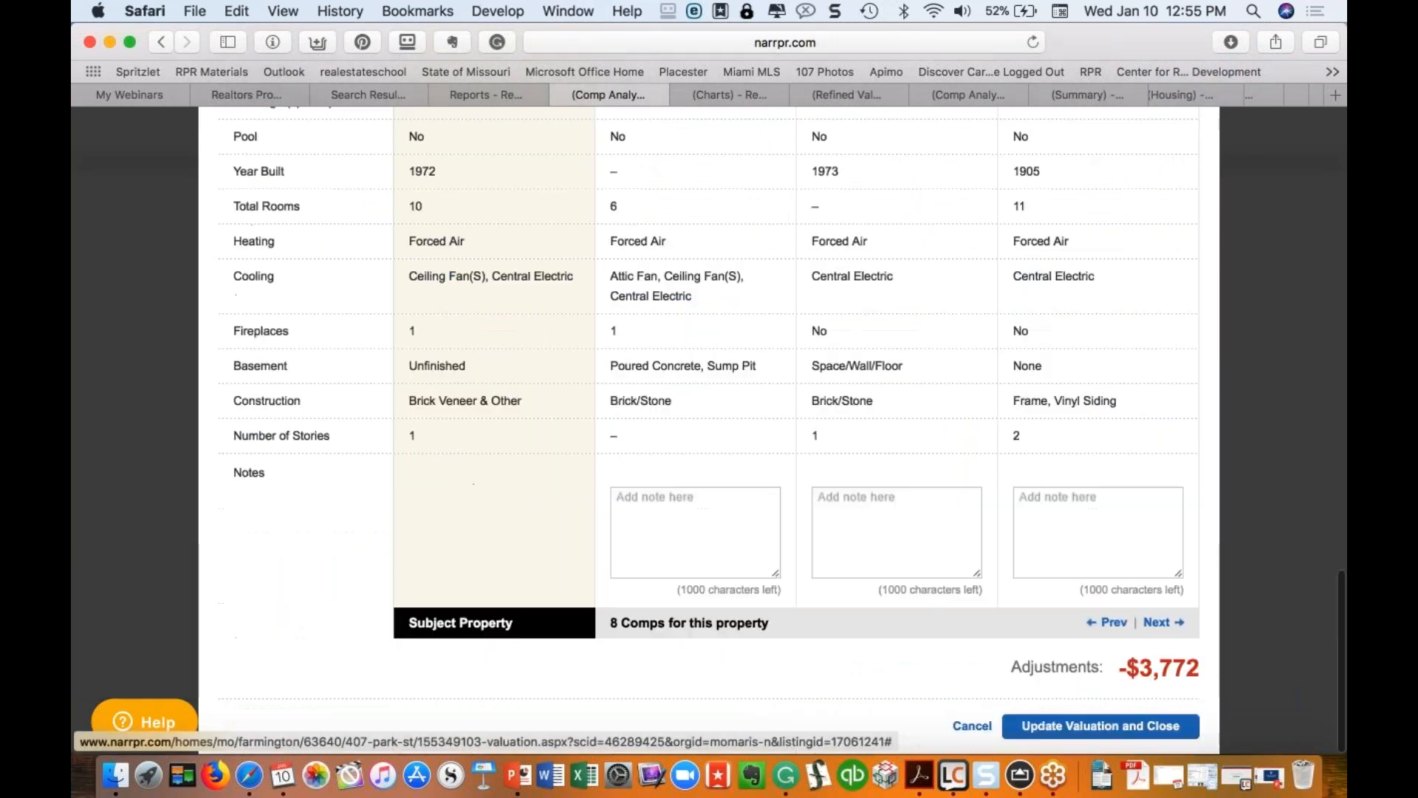
pyautogui.click(1079, 725)
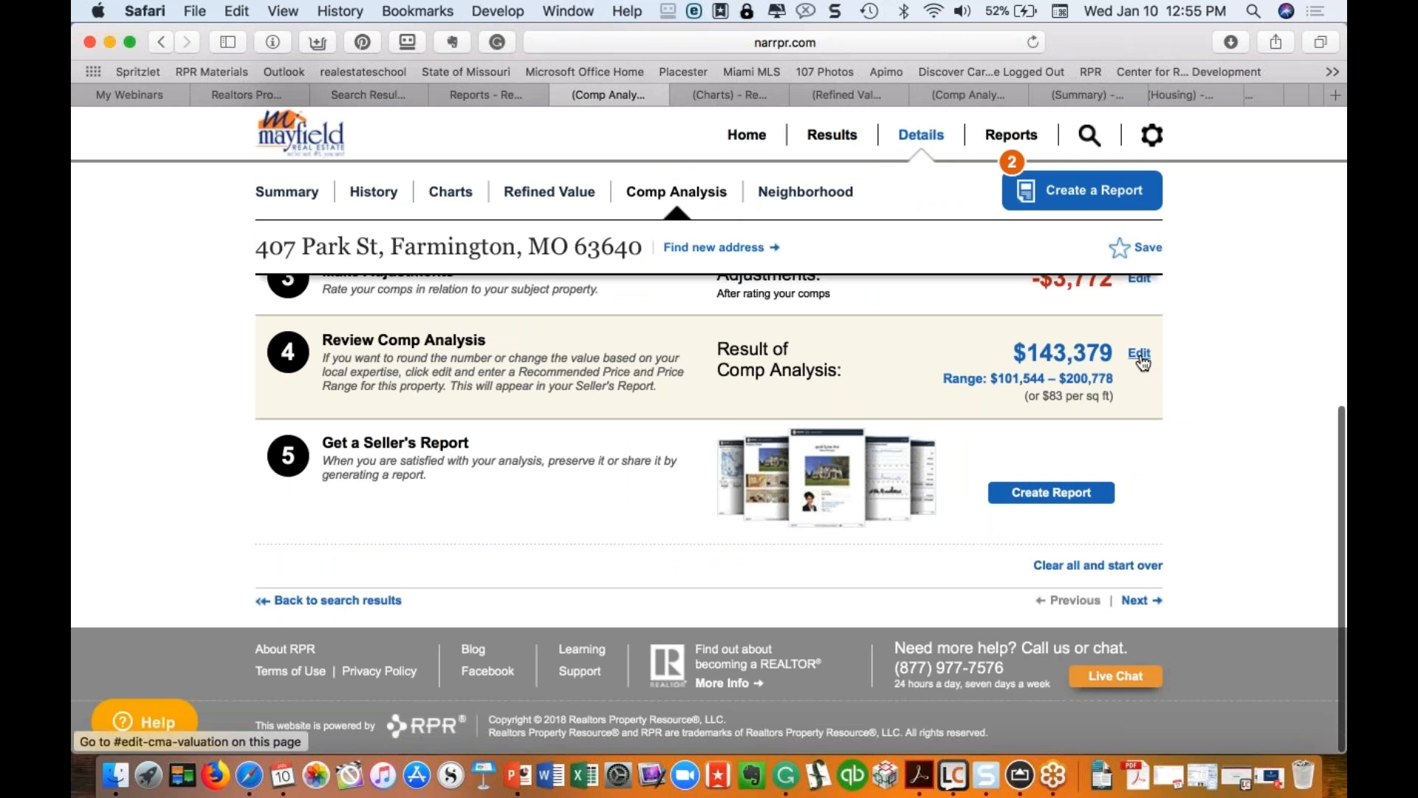
# Step: Enter a $149,900 recommended price with a $139,900–$159,900 range and save it
pyautogui.click(1142, 358)
pyautogui.click(1049, 361)
pyautogui.write('$149,900')
pyautogui.press('Tab')
pyautogui.write('139,900')
pyautogui.click(1042, 425)
pyautogui.write('159,900')
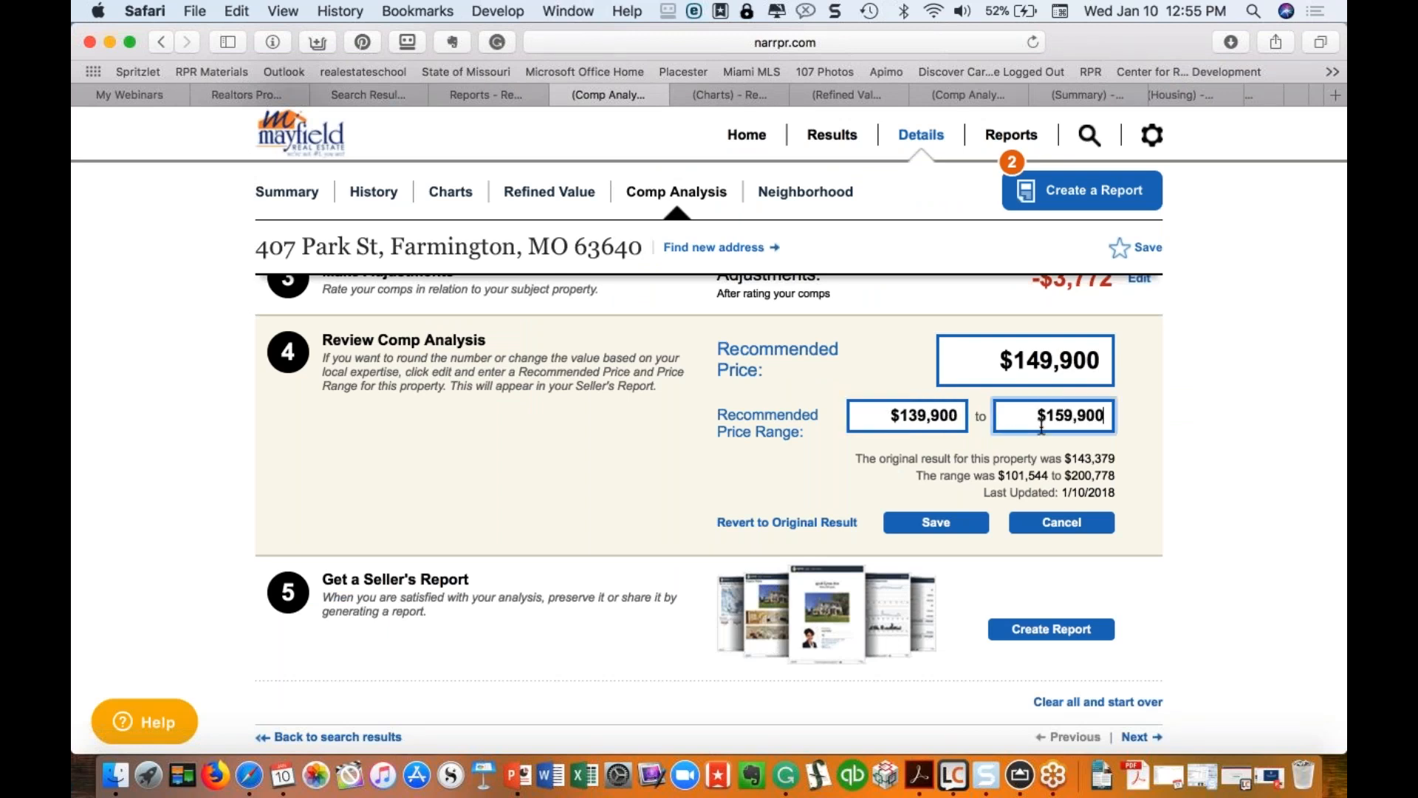
pyautogui.click(949, 528)
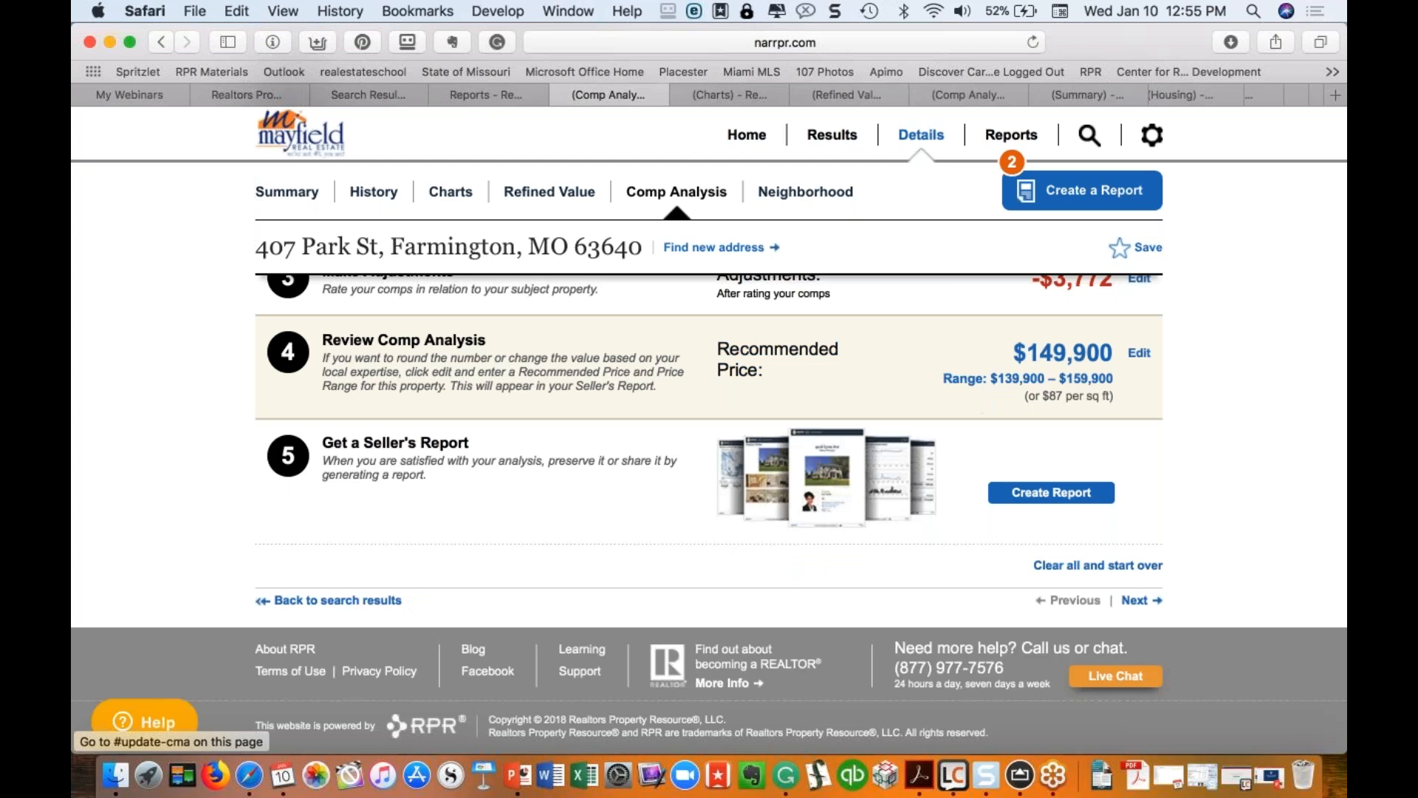
pyautogui.click(1101, 193)
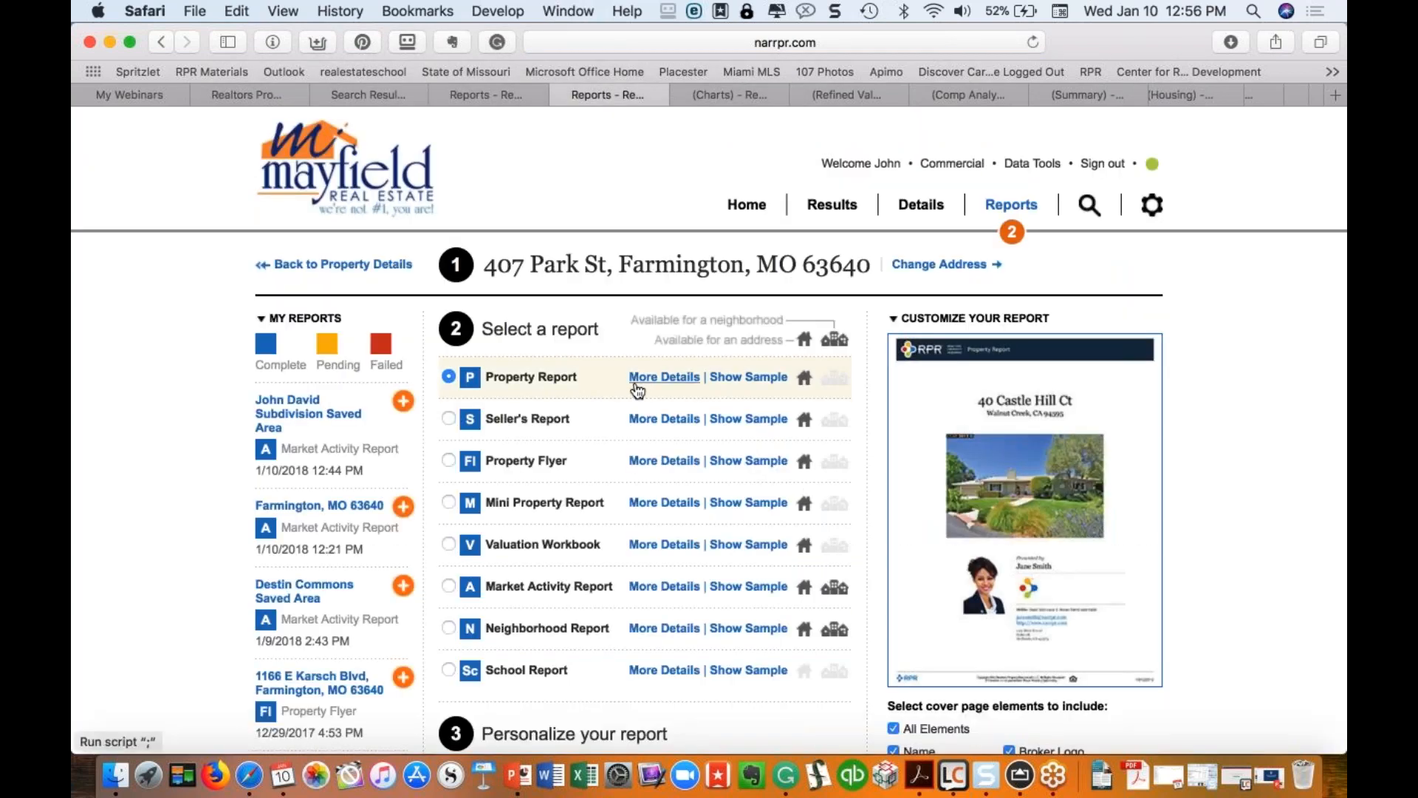
pyautogui.click(664, 419)
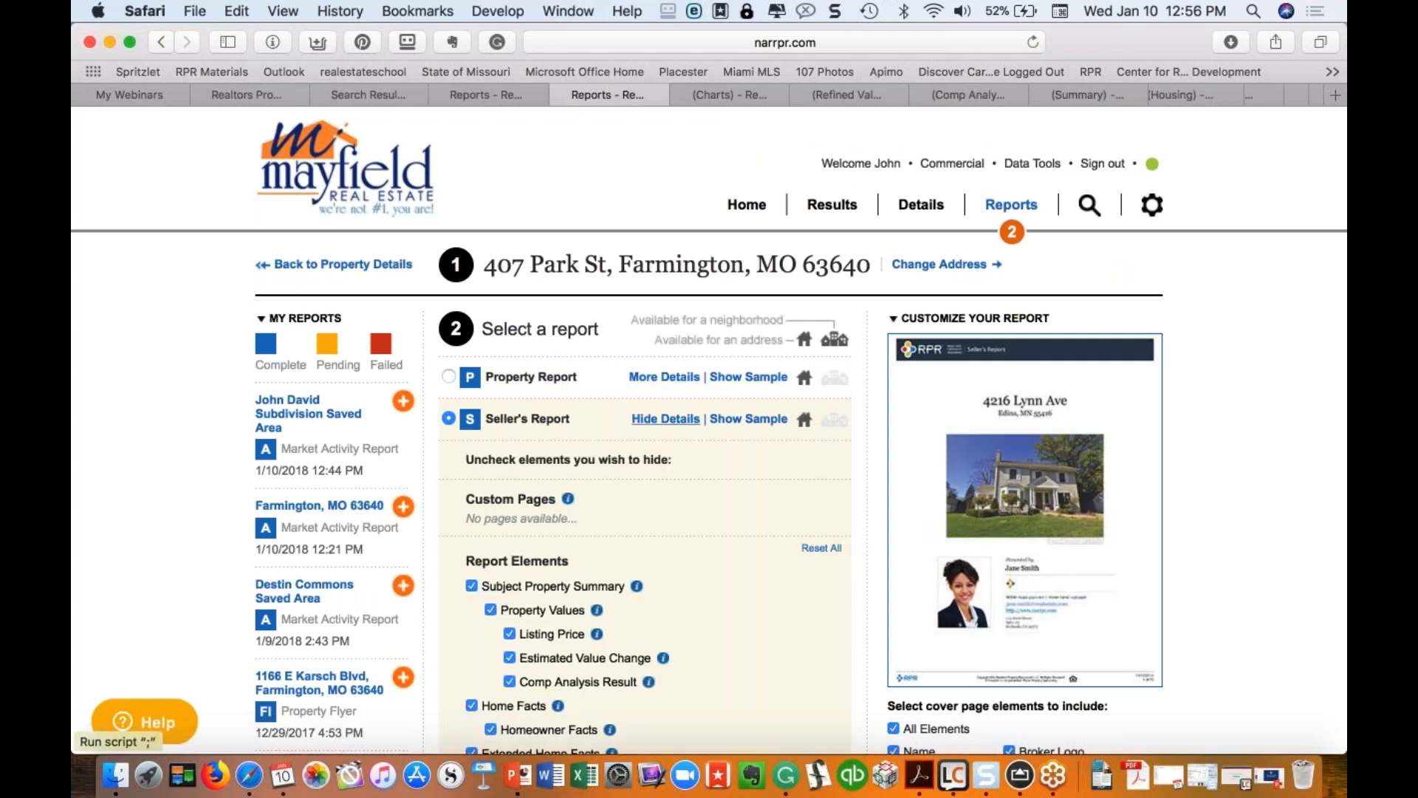
pyautogui.scroll(-5, 516, 602)
pyautogui.scroll(-5, 516, 601)
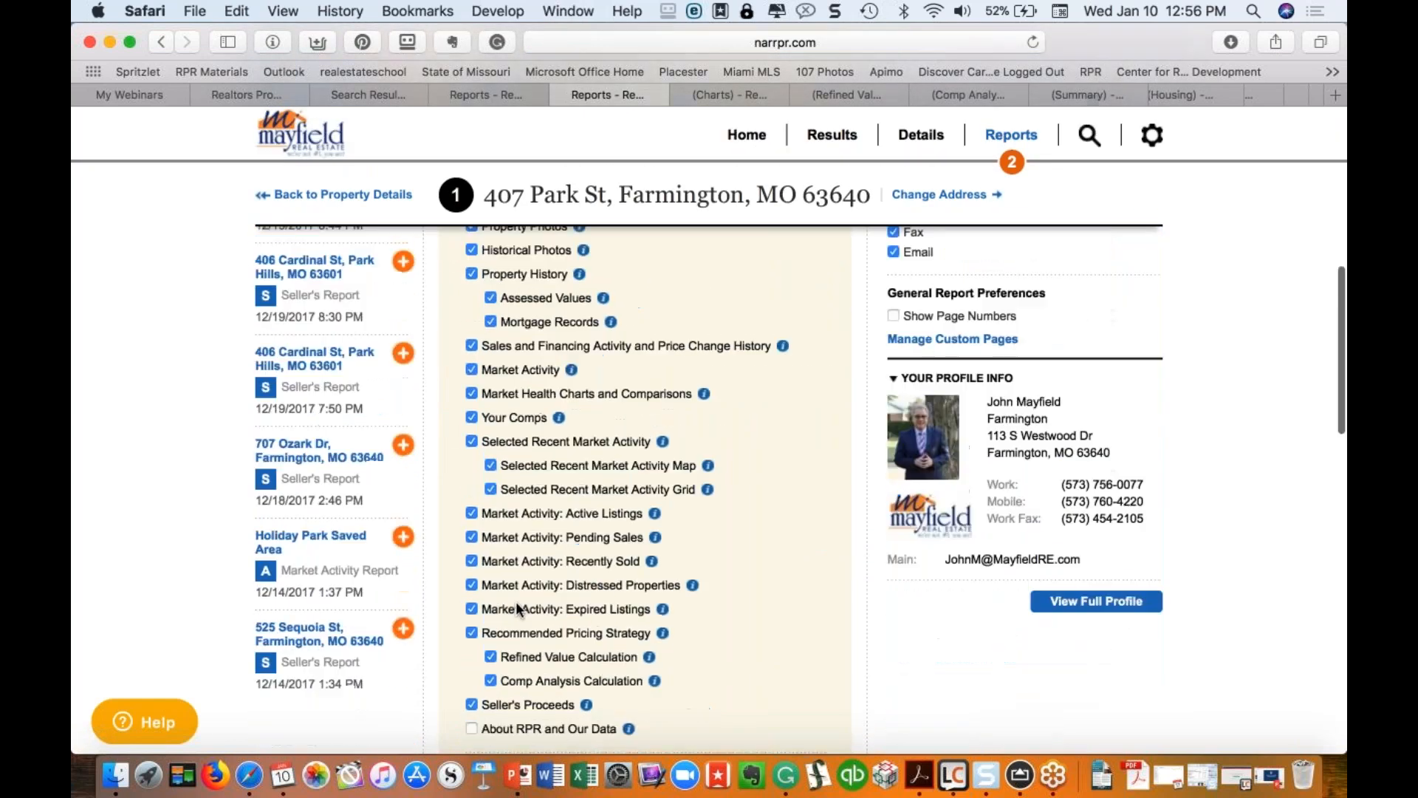
pyautogui.scroll(10, 516, 601)
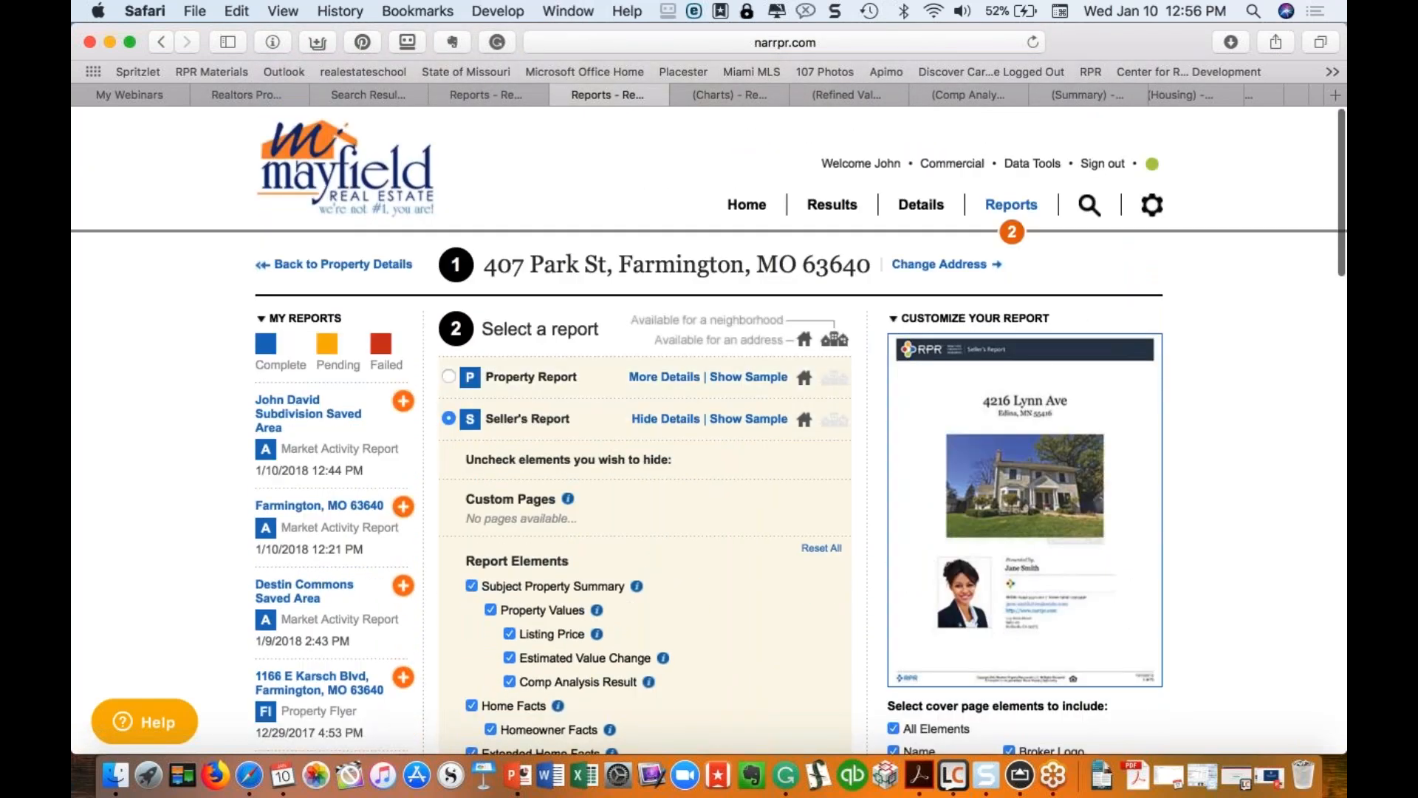
pyautogui.click(451, 377)
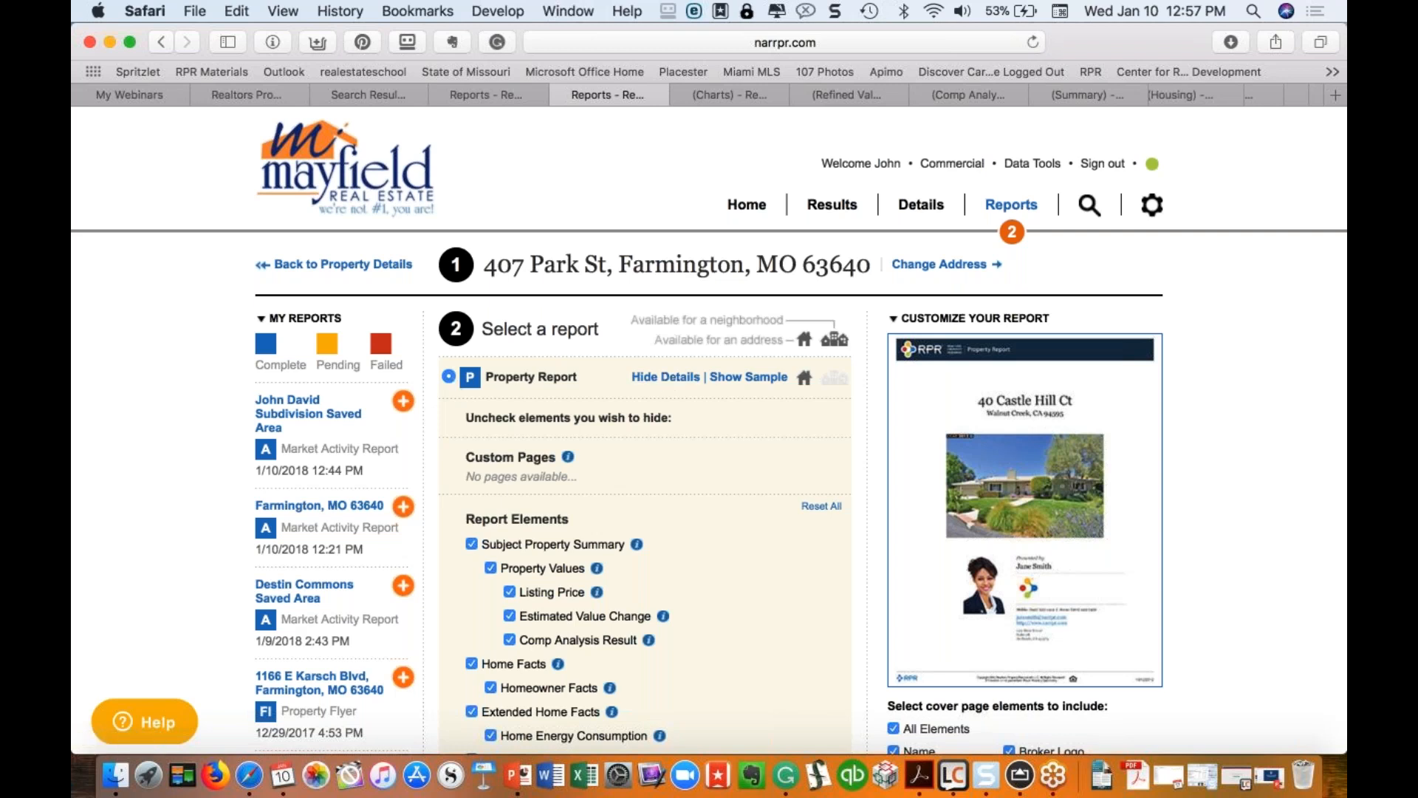
pyautogui.scroll(-10, 645, 487)
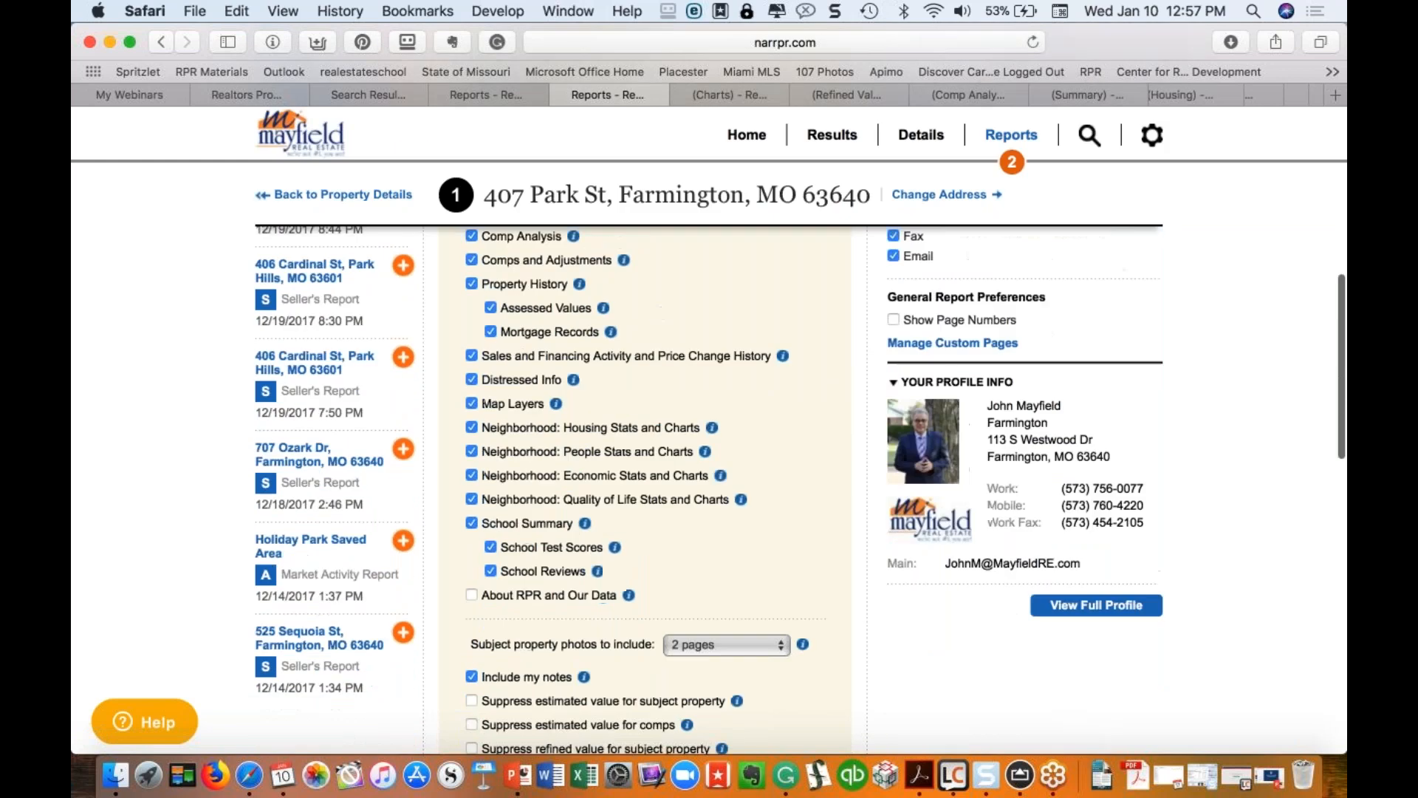
pyautogui.hscroll(5, 1100, 89)
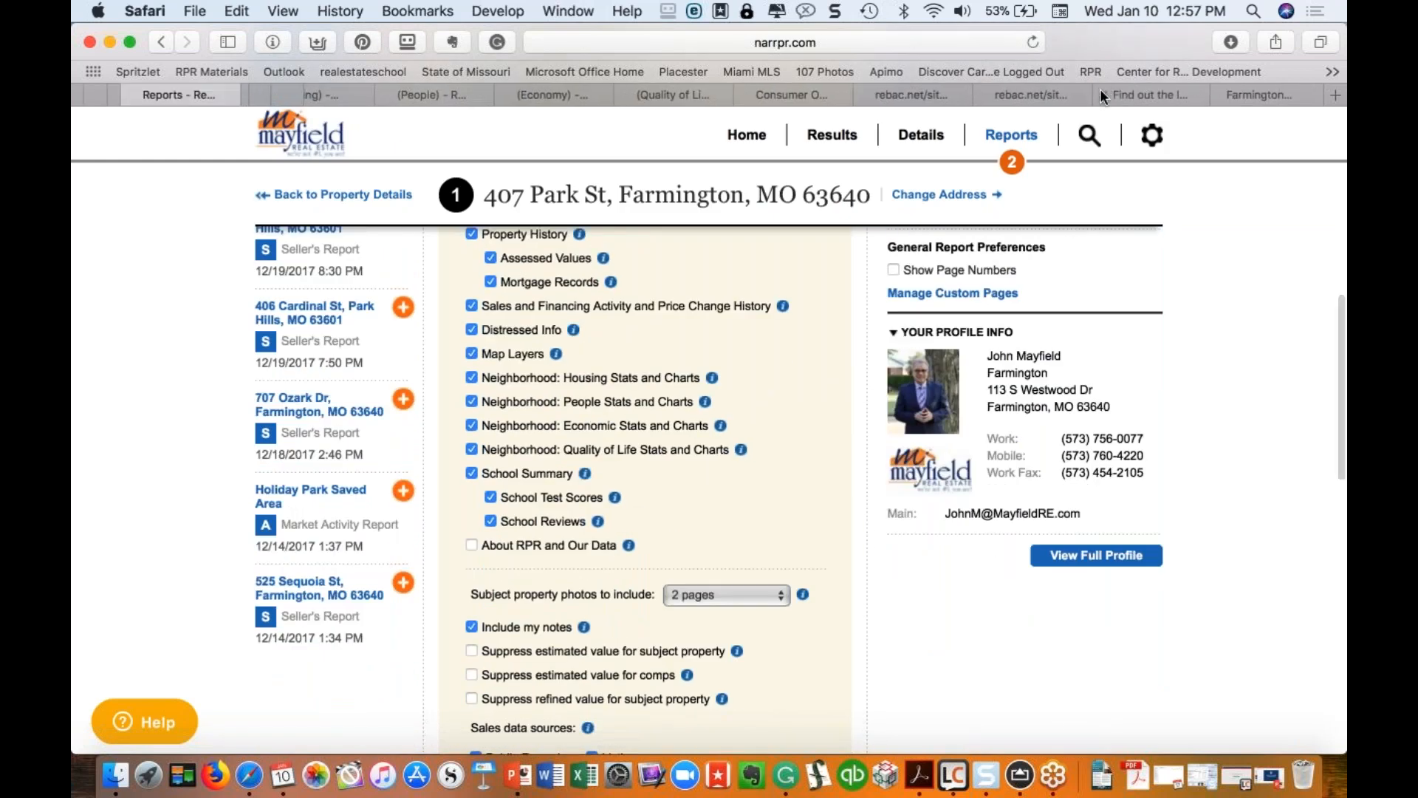
pyautogui.click(1017, 92)
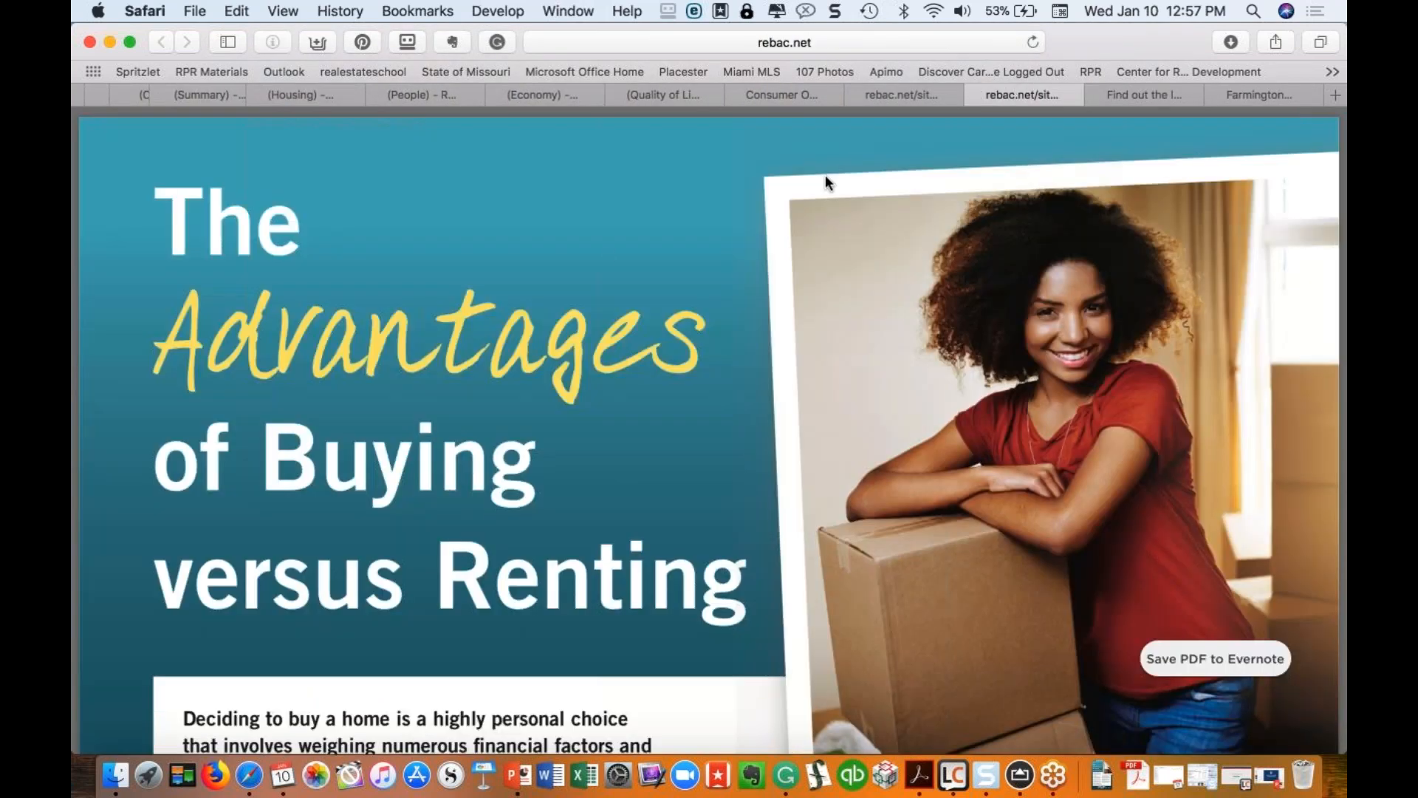
pyautogui.scroll(-5, 671, 458)
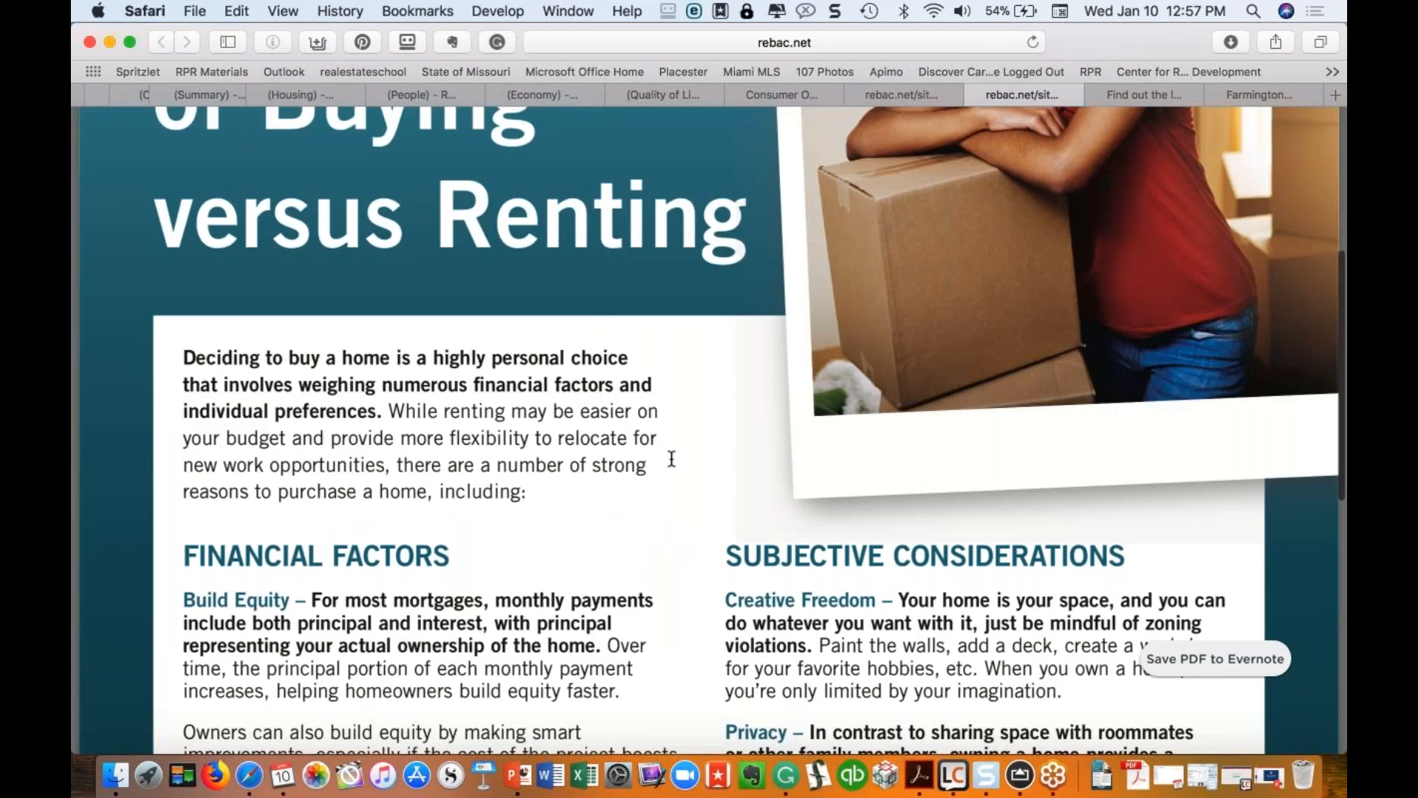
pyautogui.scroll(5, 671, 459)
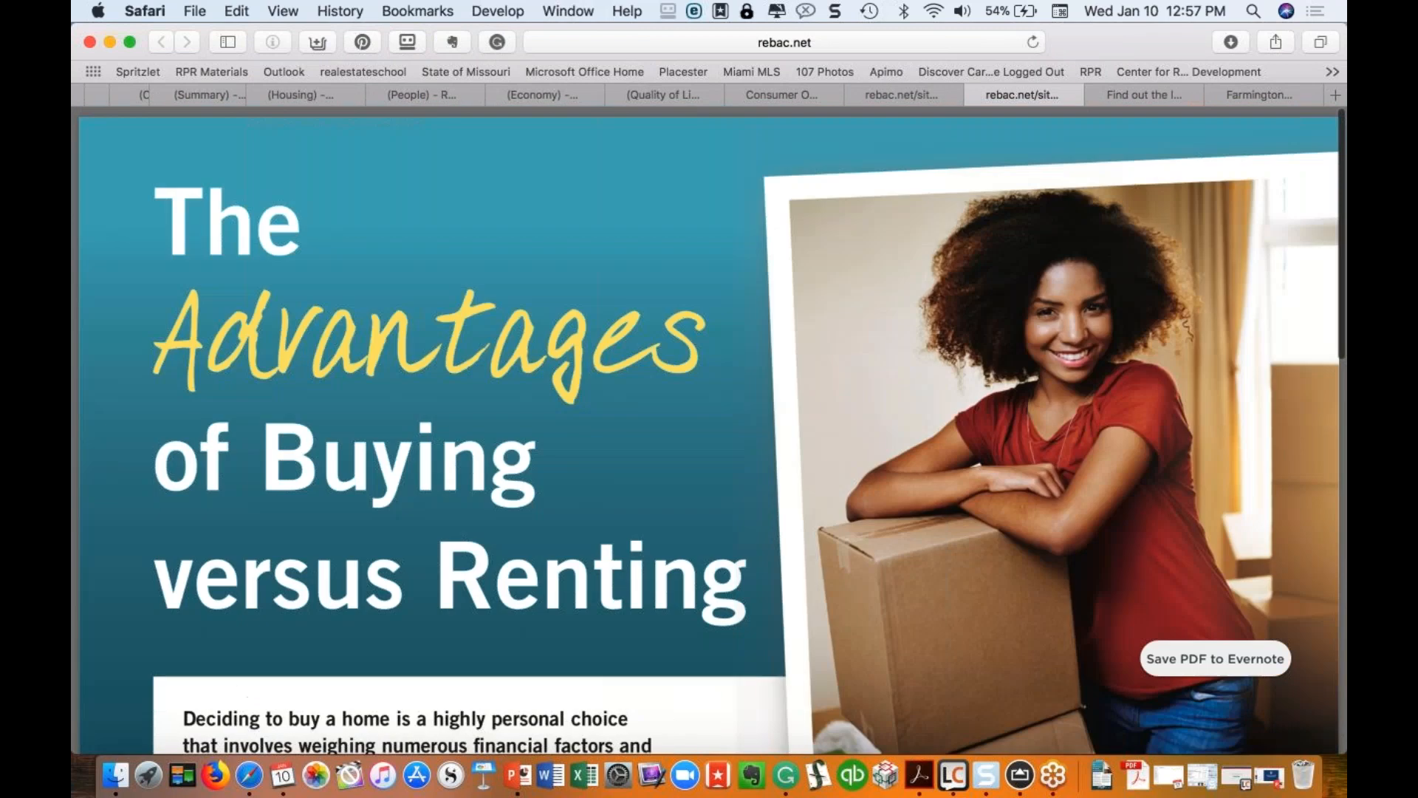
pyautogui.click(906, 92)
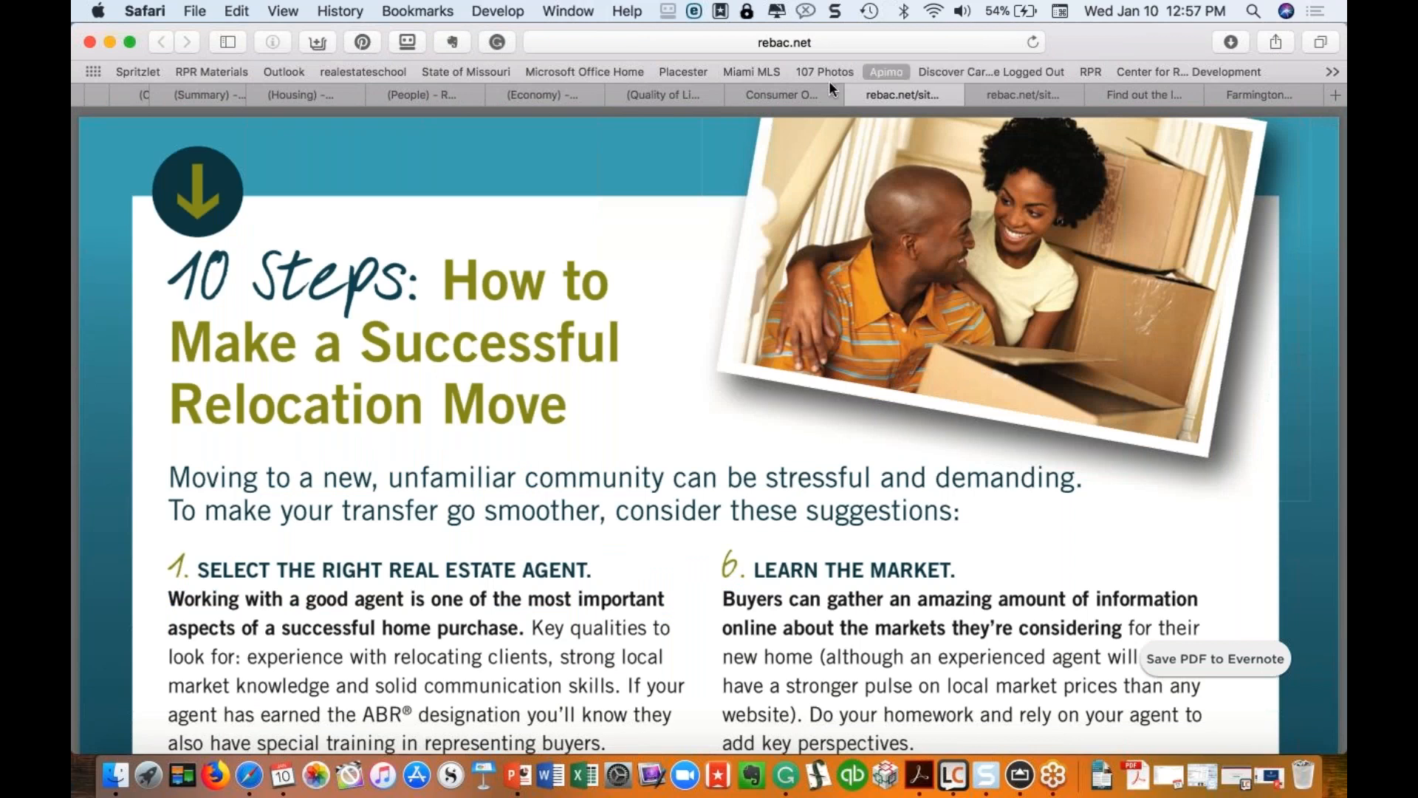
pyautogui.hscroll(-5, 751, 94)
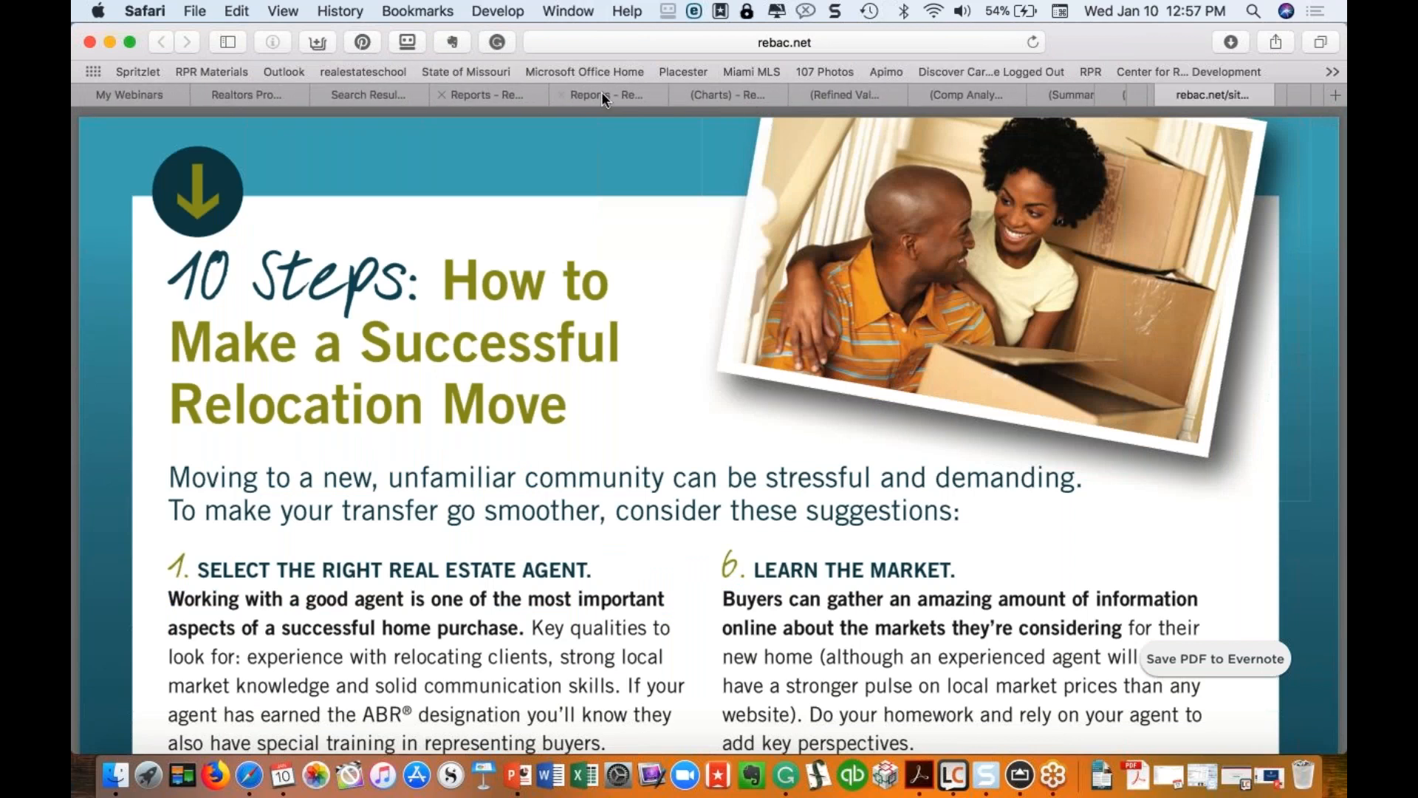
pyautogui.click(631, 95)
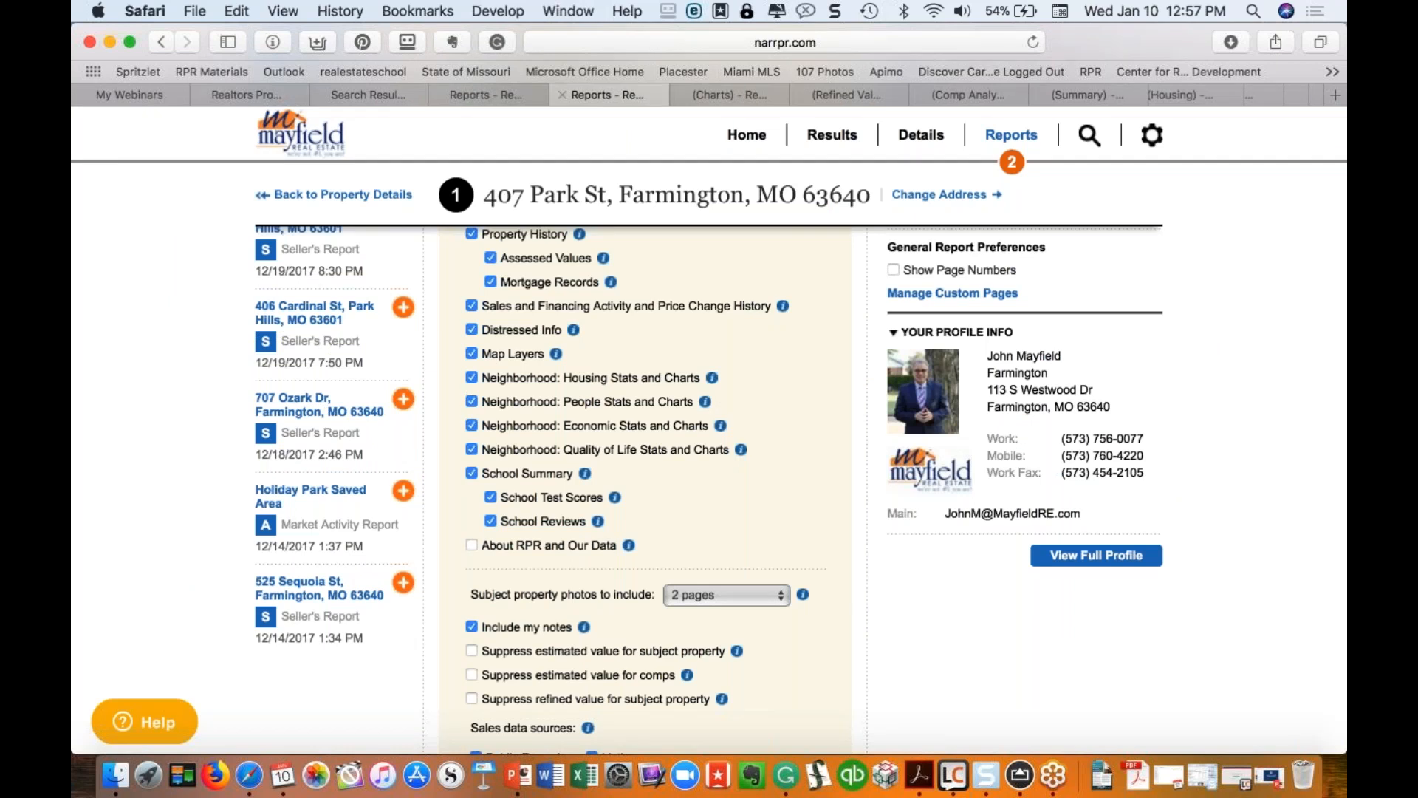
# Step: Upload OS_Sept_TBR_14.pdf from Downloads as a new custom report page
pyautogui.scroll(3, 955, 515)
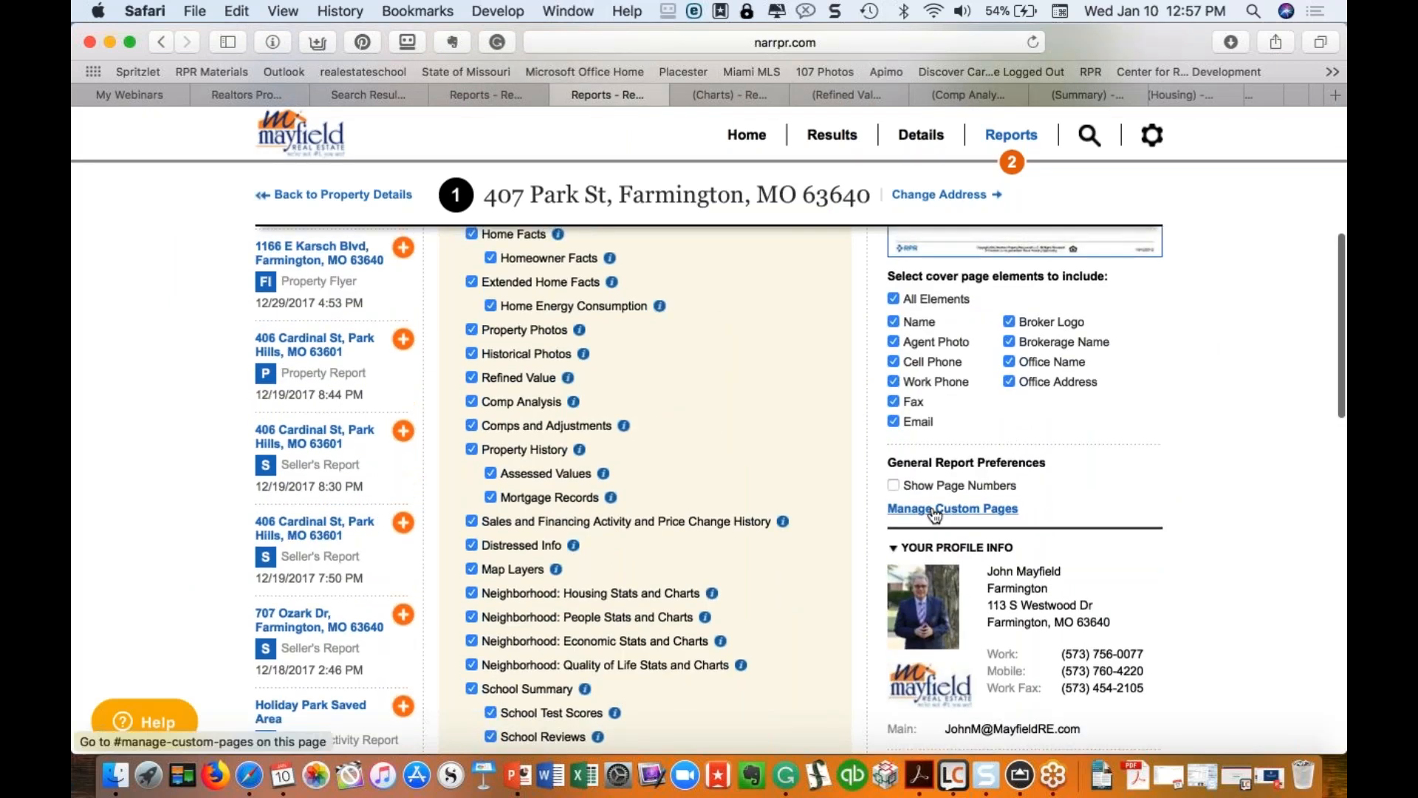
pyautogui.click(954, 510)
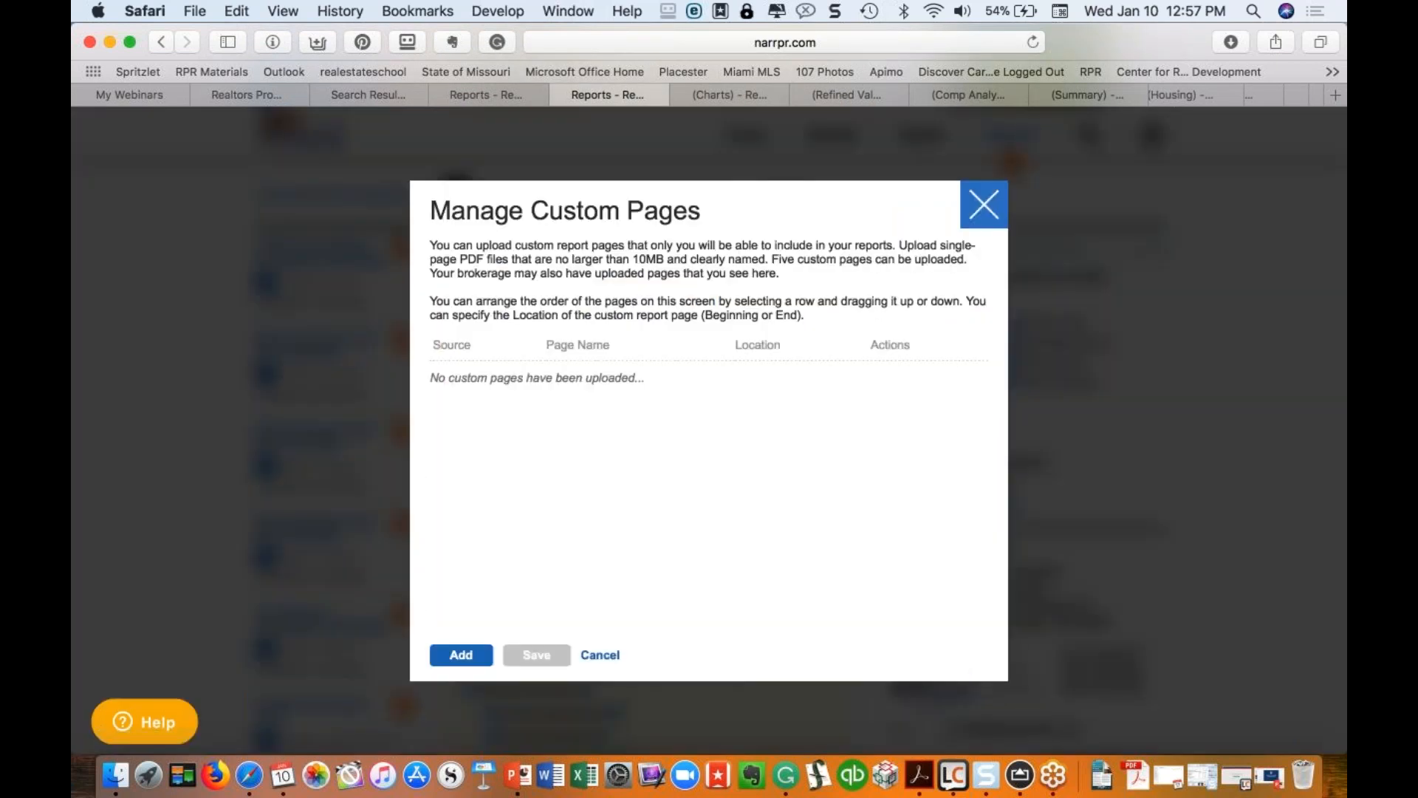
pyautogui.click(461, 655)
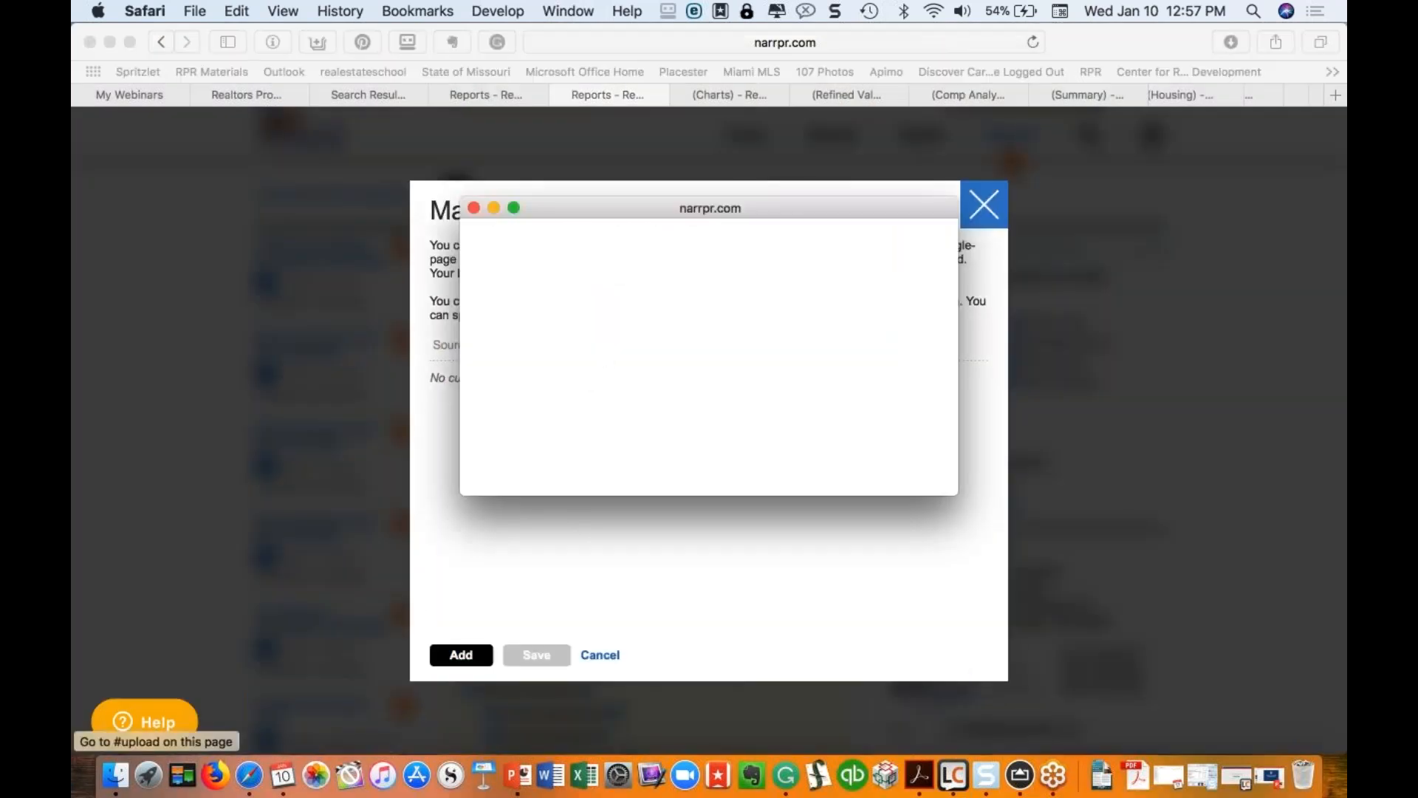
pyautogui.click(520, 309)
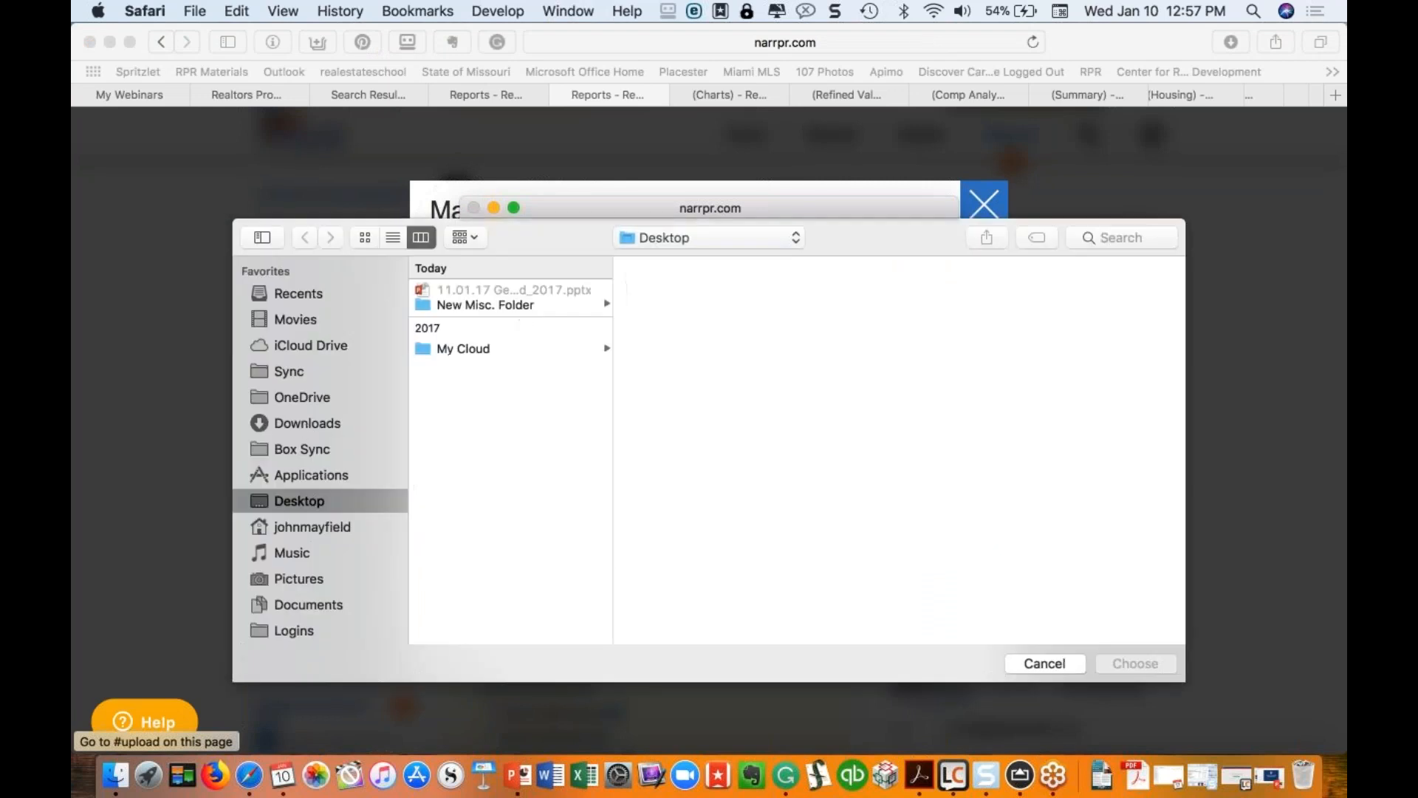
pyautogui.click(304, 423)
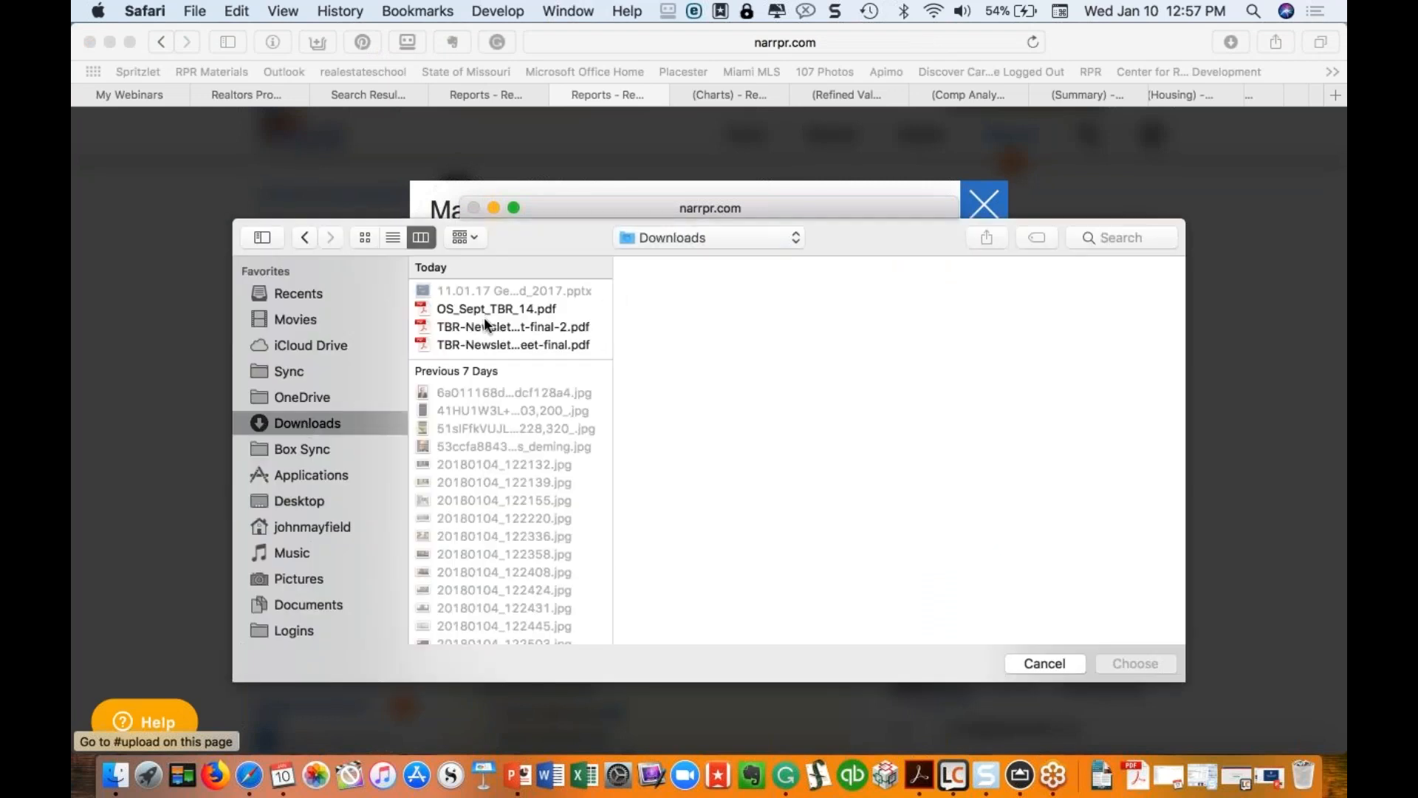
pyautogui.click(485, 322)
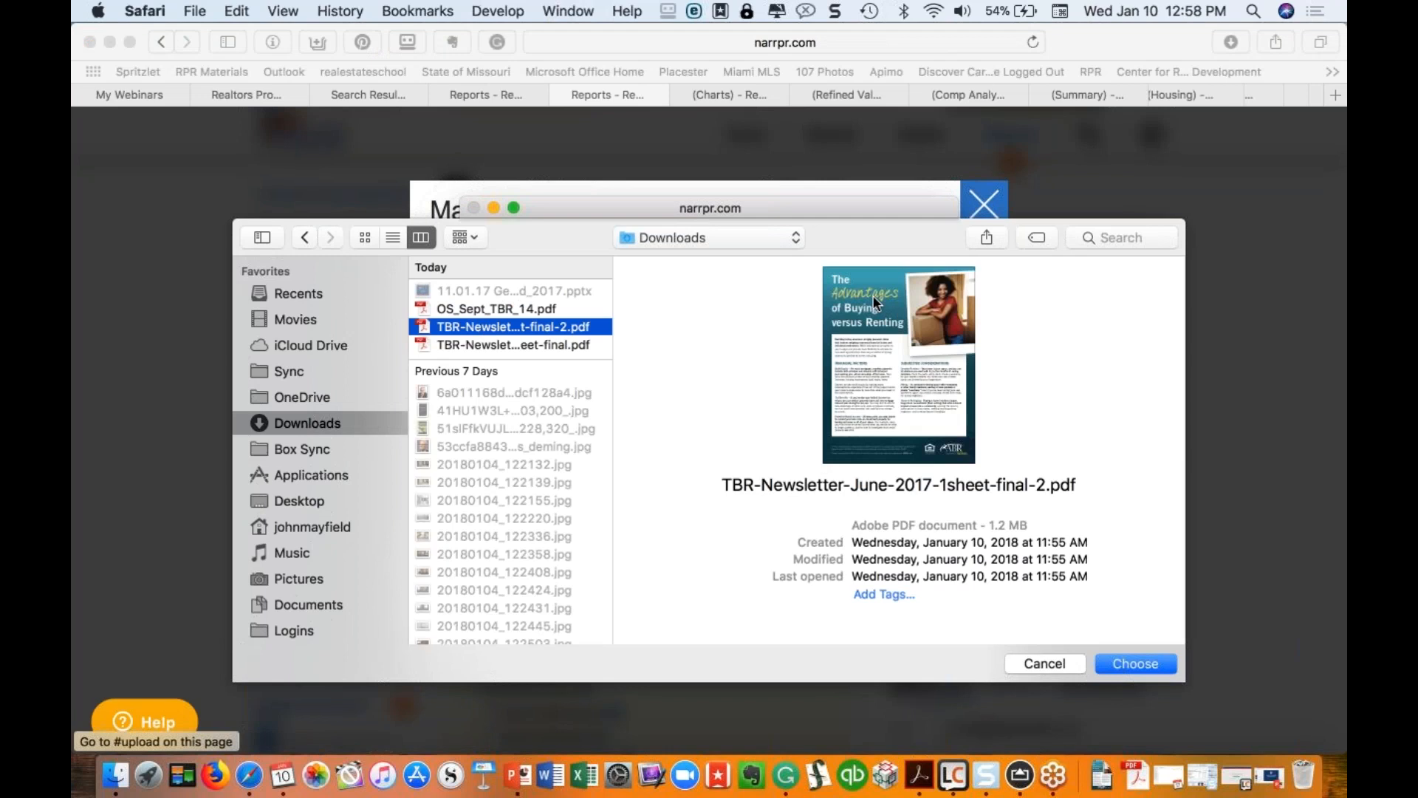
pyautogui.click(476, 344)
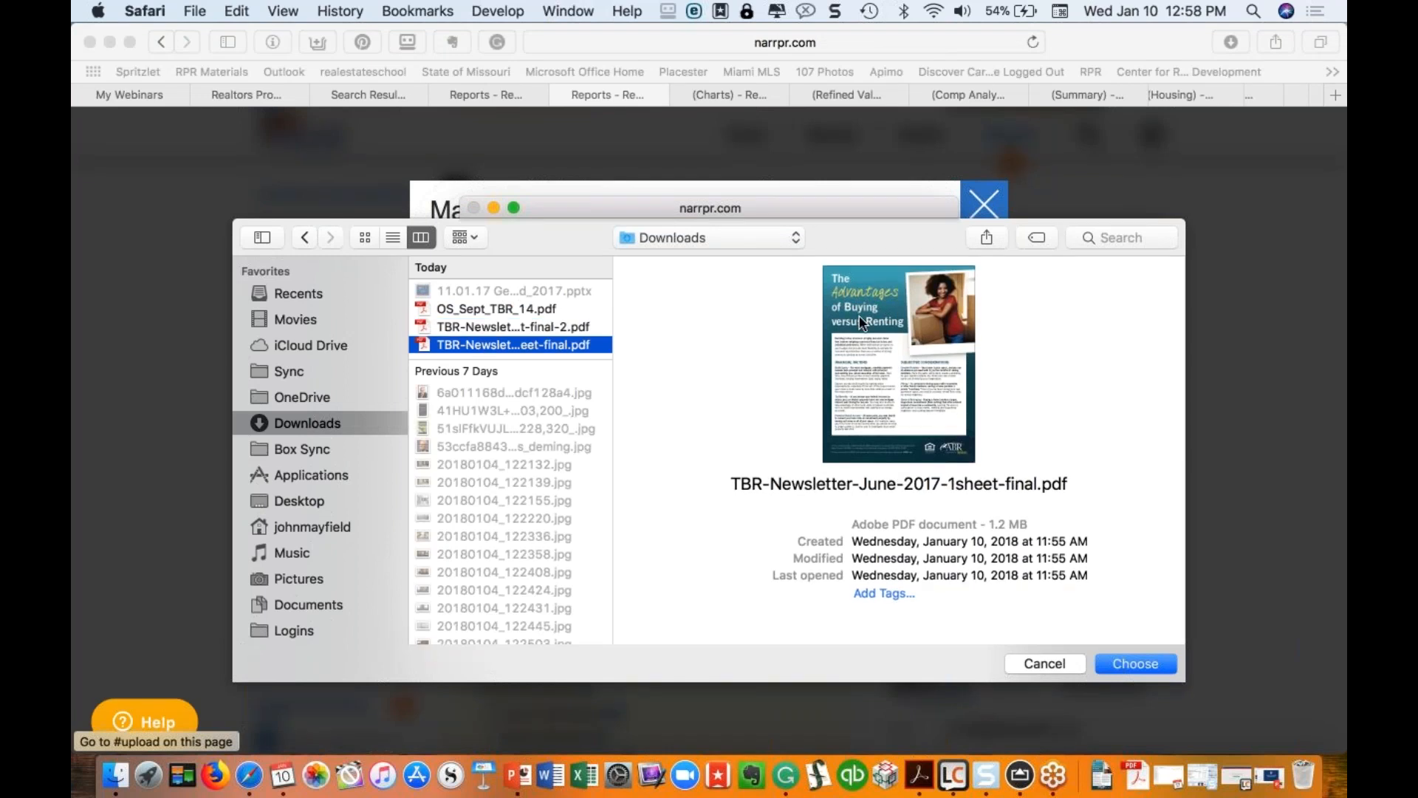
pyautogui.click(495, 306)
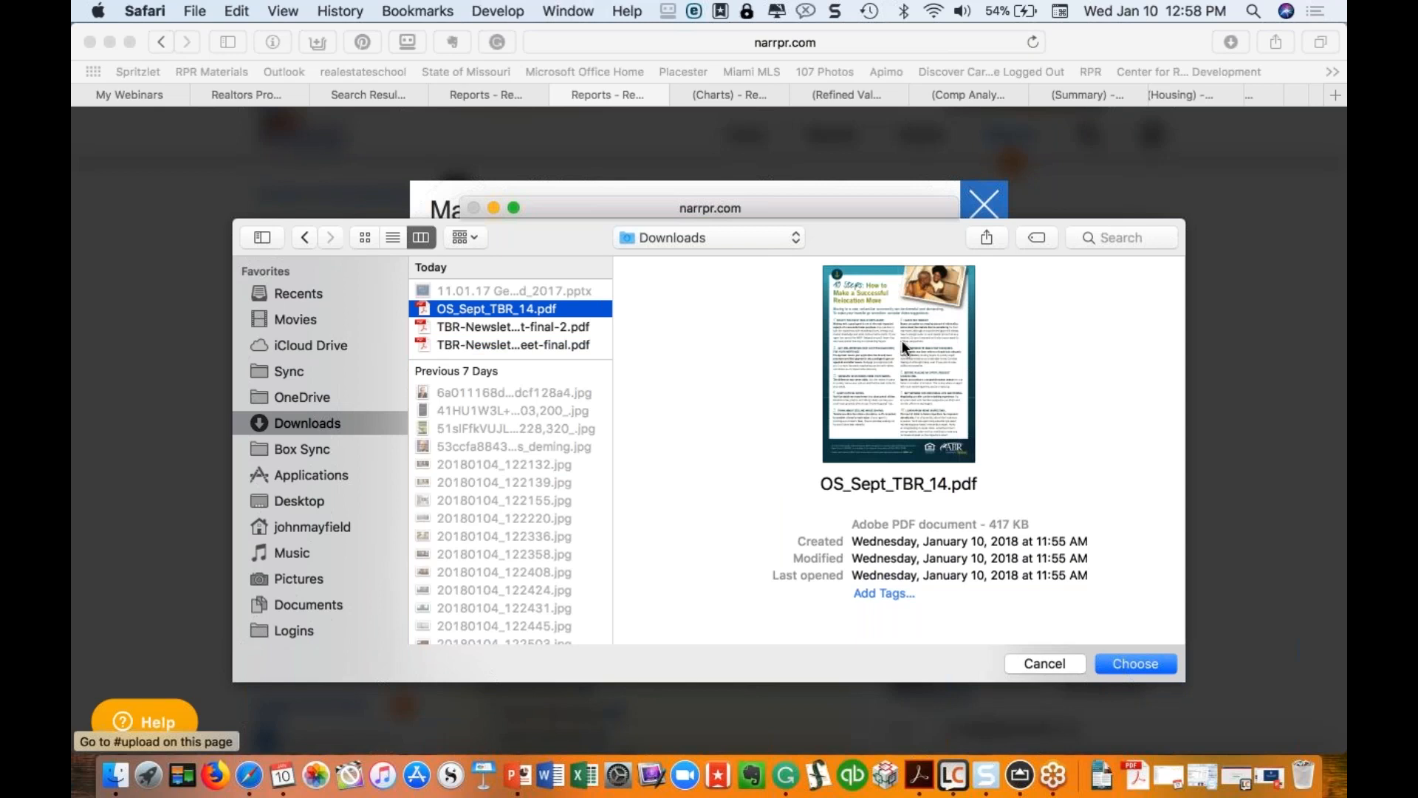
pyautogui.click(1135, 662)
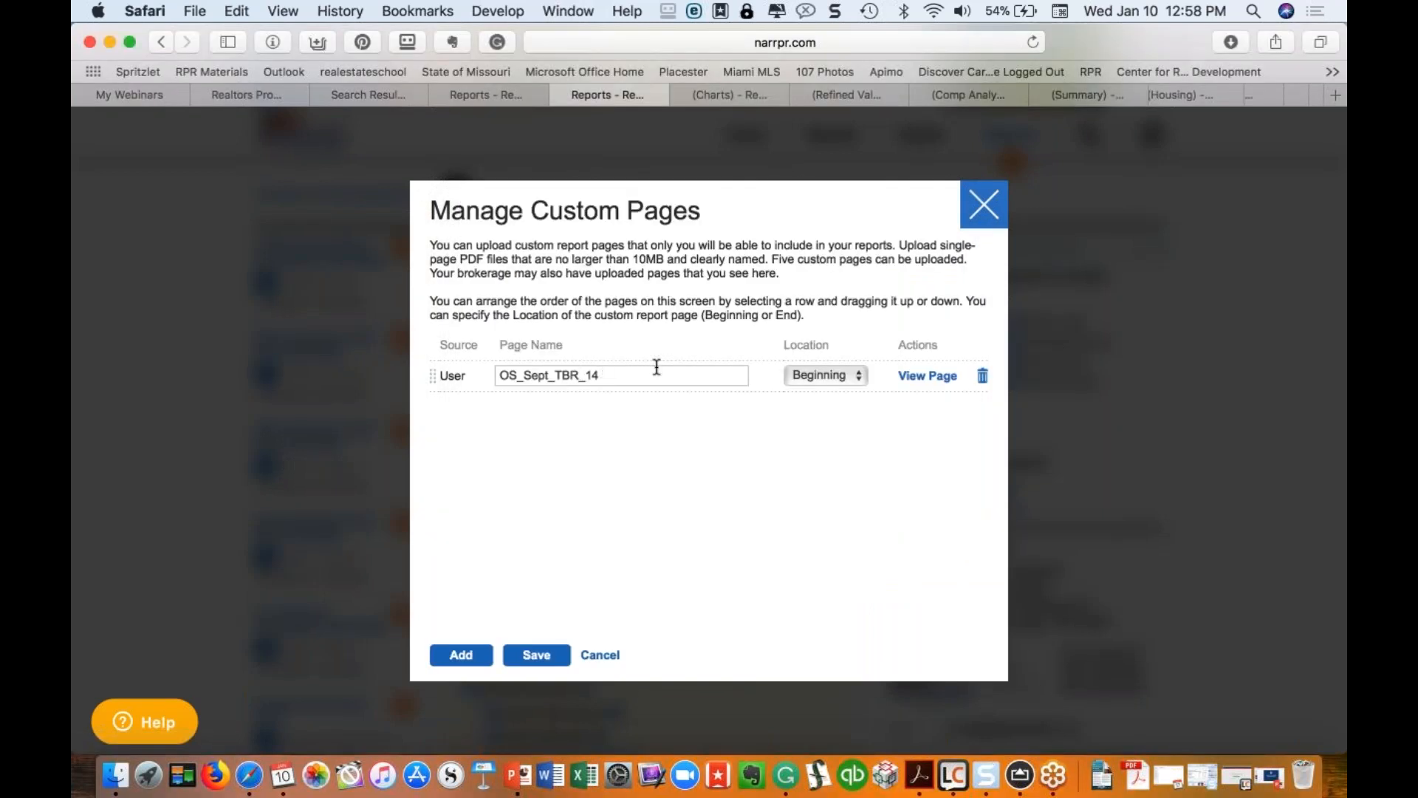
# Step: Name the page '10 Steps for Relocation', keep it at the Beginning, and save
pyautogui.moveTo(648, 373); pyautogui.dragTo(450, 367)
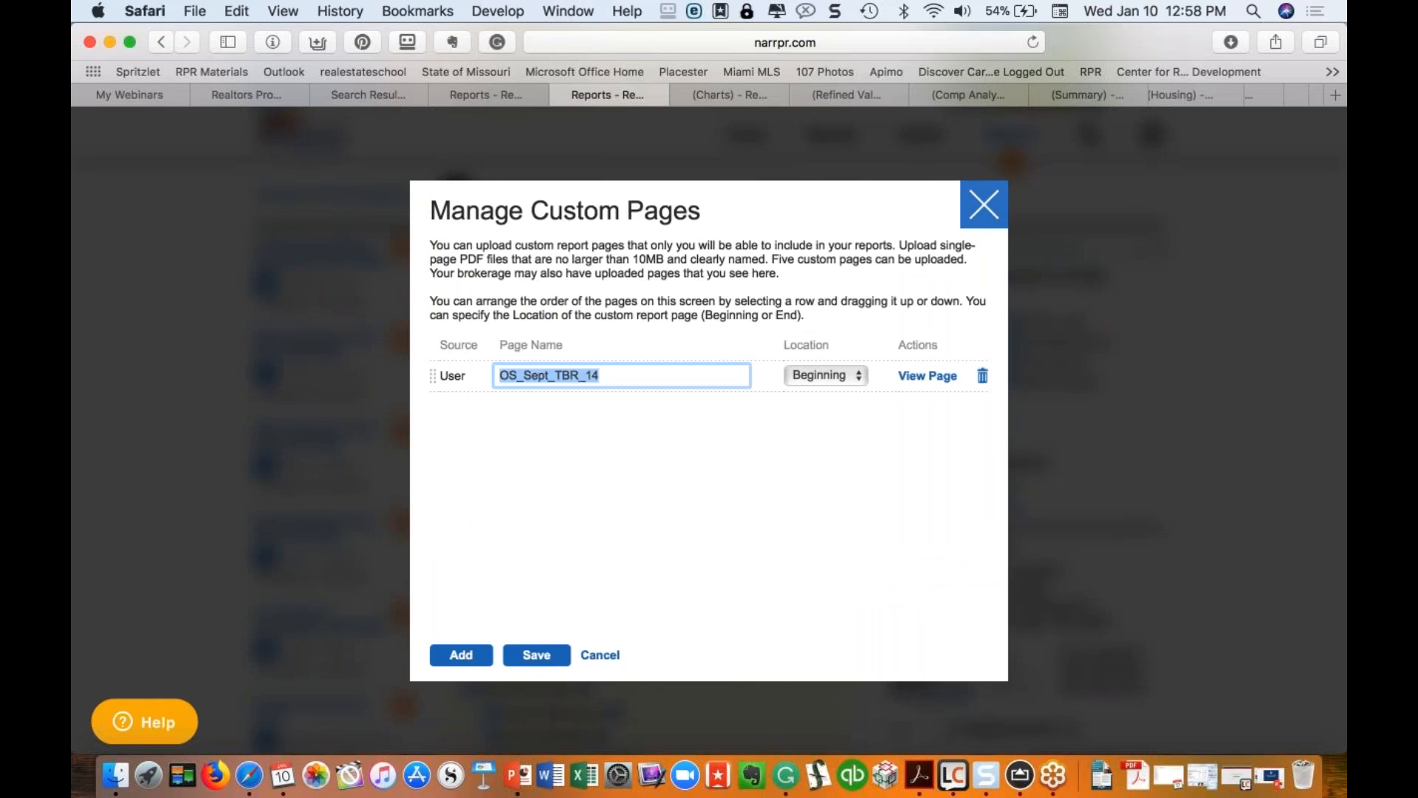
pyautogui.write('10 Ste')
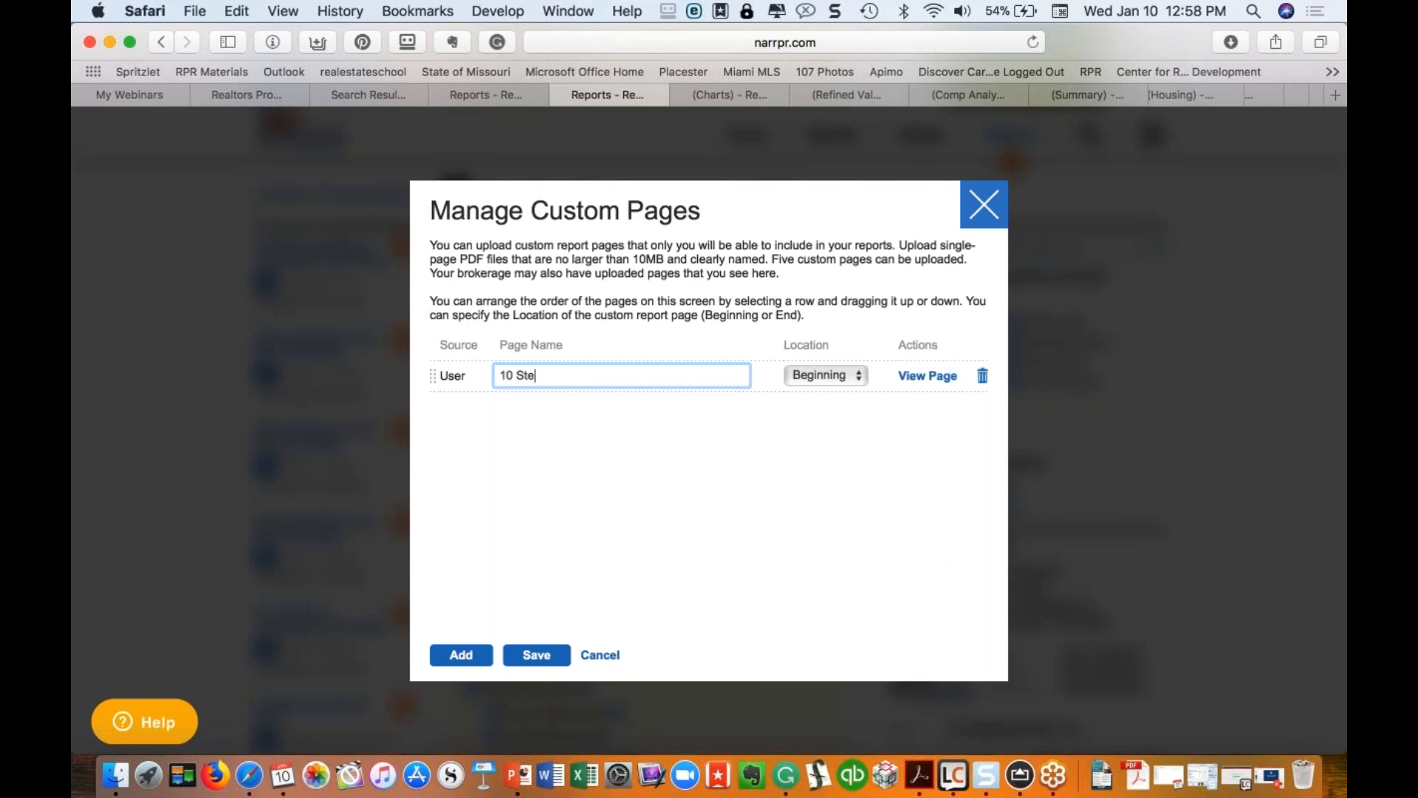
pyautogui.write('ps for Relocation')
pyautogui.click(845, 375)
pyautogui.click(818, 378)
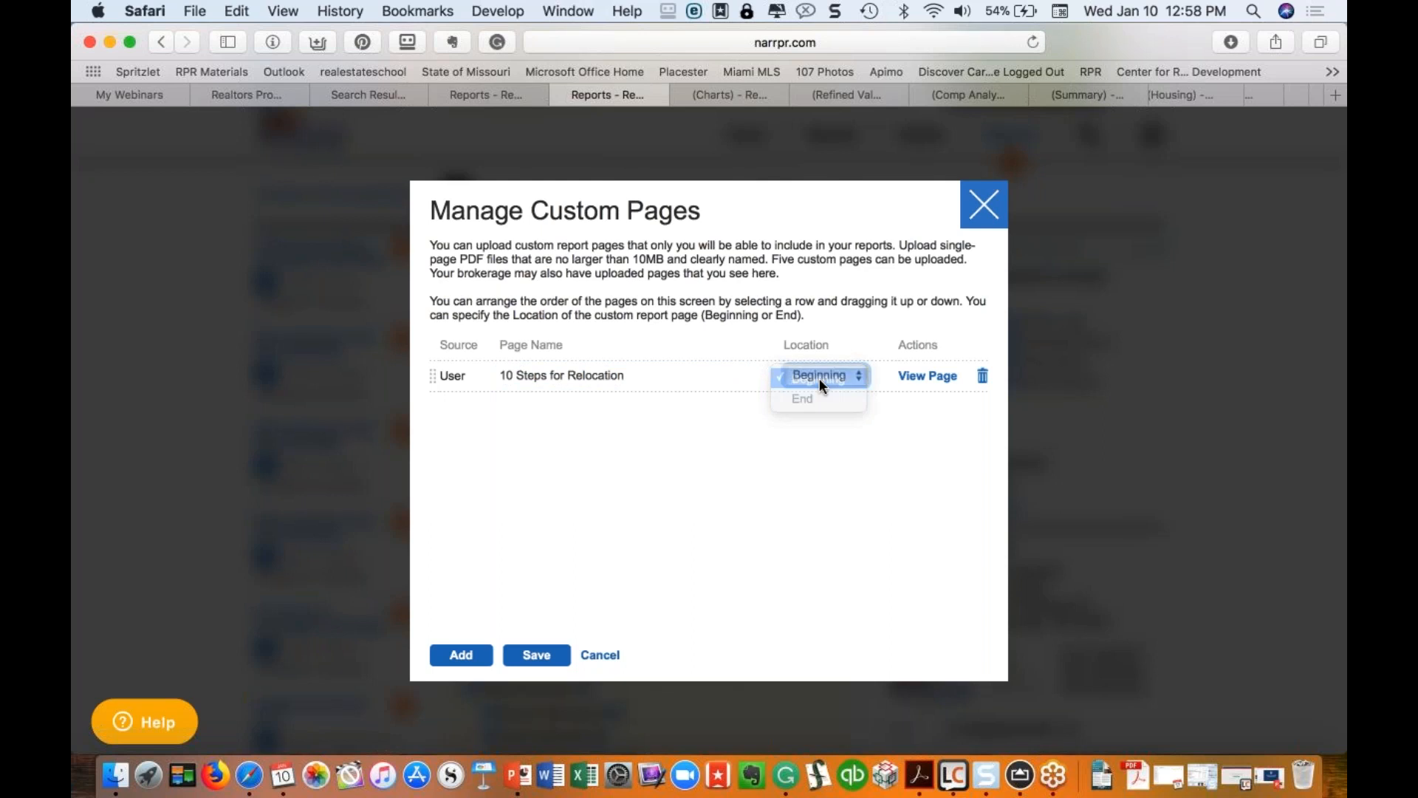
pyautogui.click(526, 657)
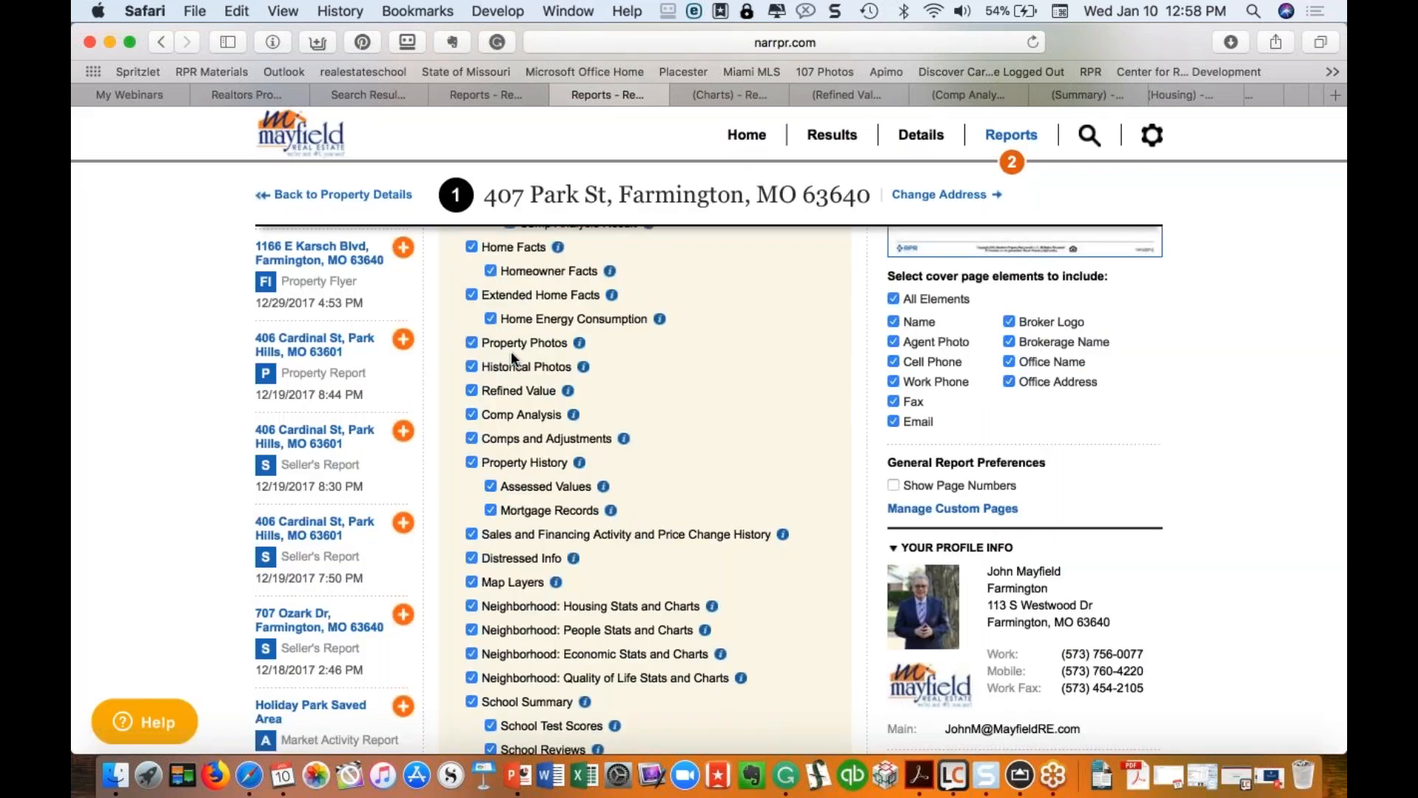
# Step: View the Buying versus Renting and 10 Steps relocation flyers, then return to Farmington search results
pyautogui.scroll(5, 514, 359)
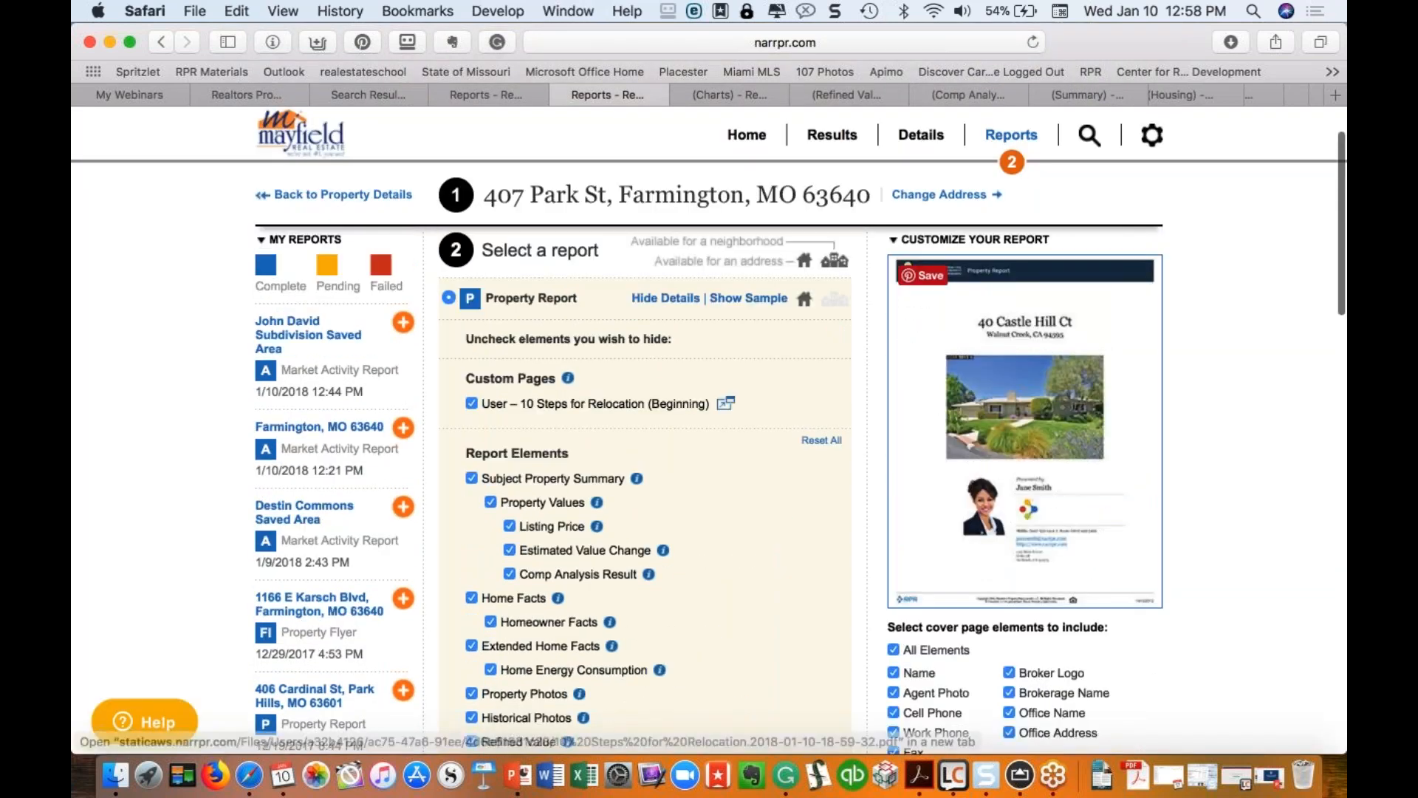
pyautogui.hscroll(5, 1190, 99)
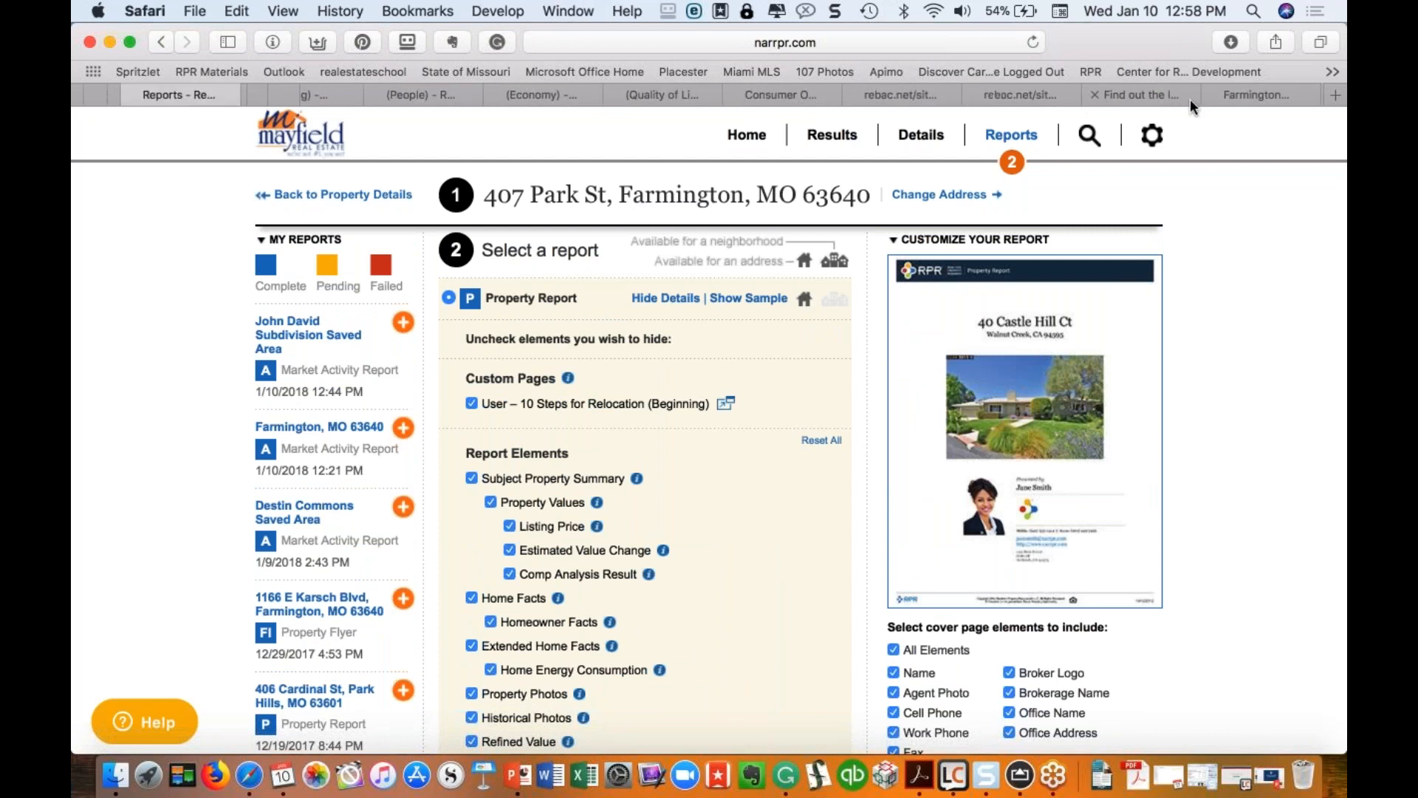
pyautogui.click(1136, 90)
pyautogui.click(1041, 93)
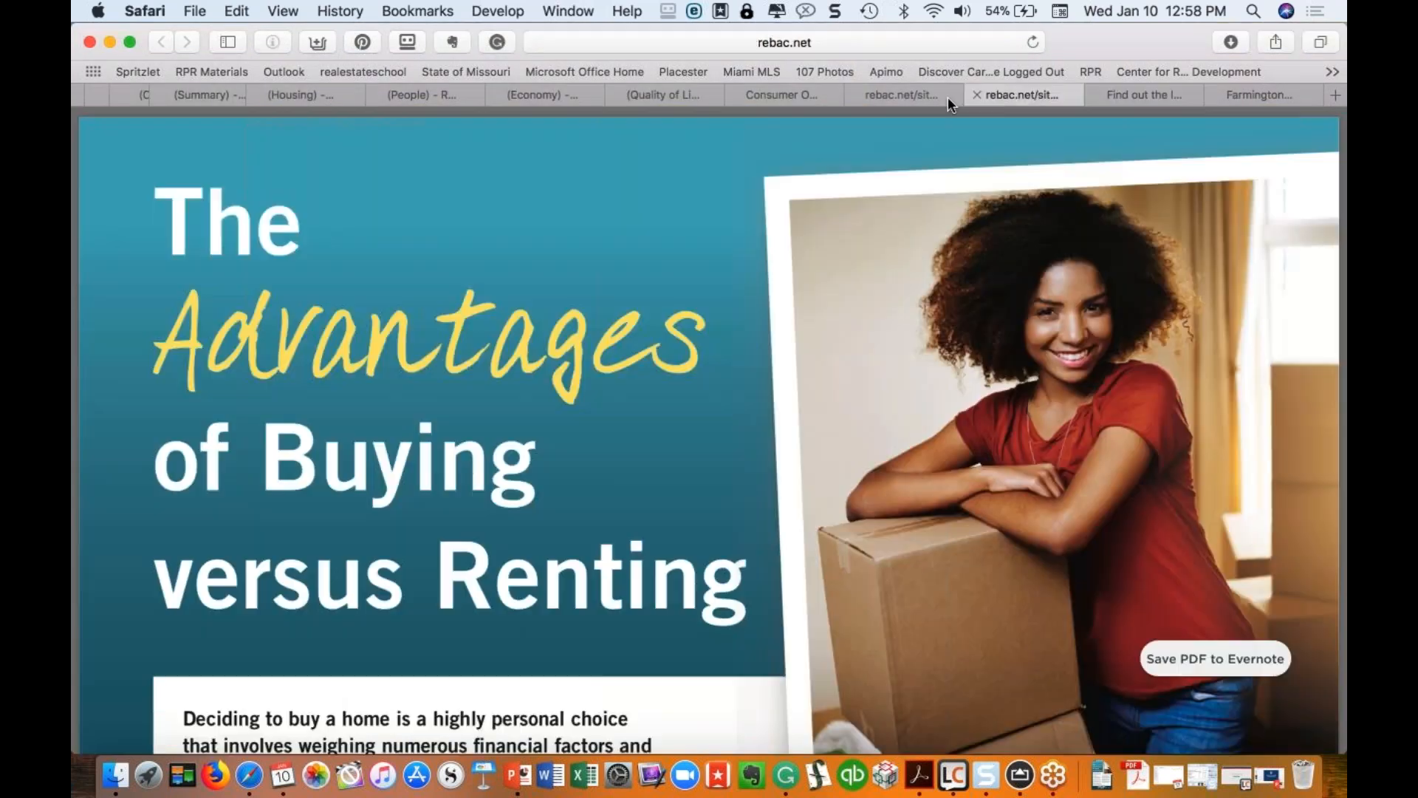
pyautogui.click(899, 93)
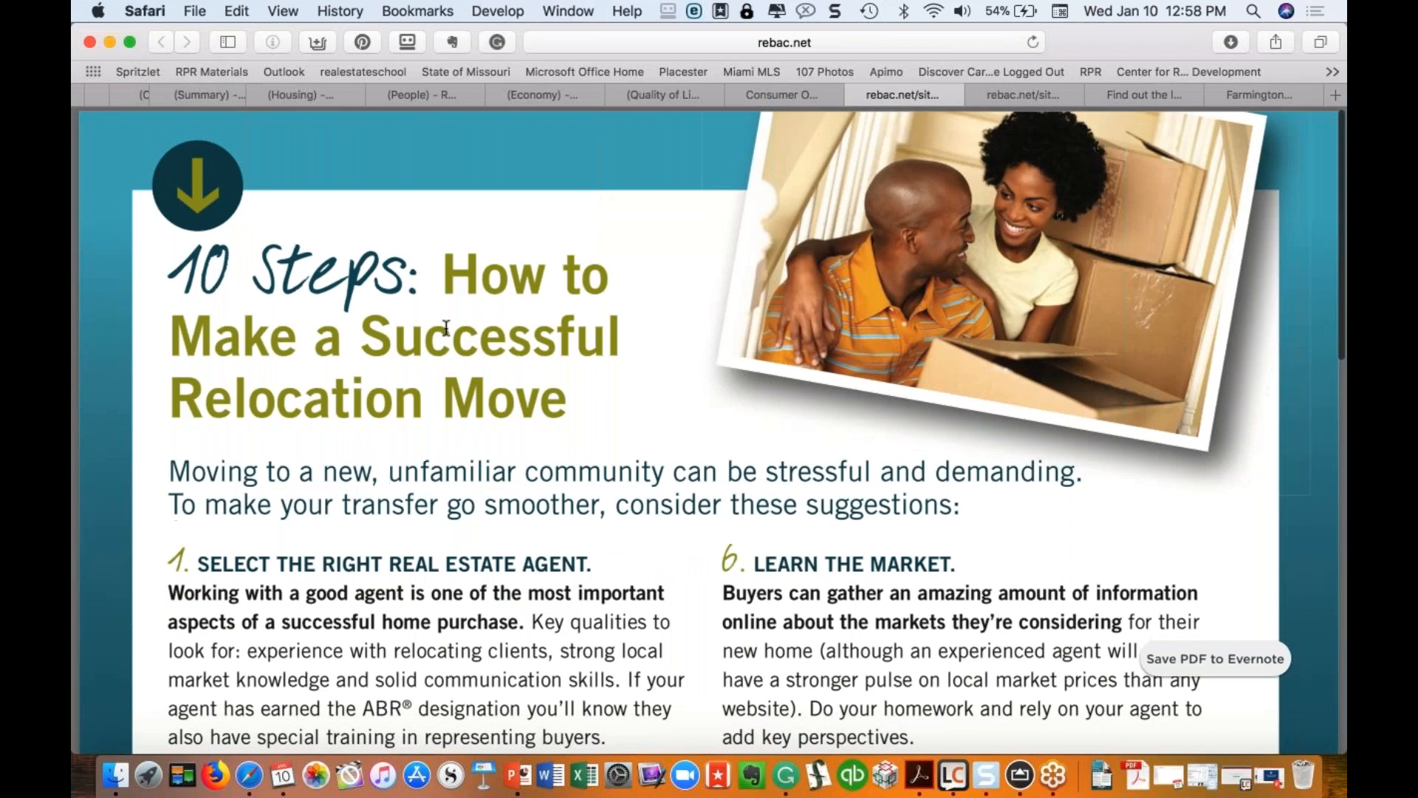
pyautogui.scroll(-10, 446, 327)
pyautogui.scroll(-5, 446, 327)
pyautogui.scroll(20, 446, 327)
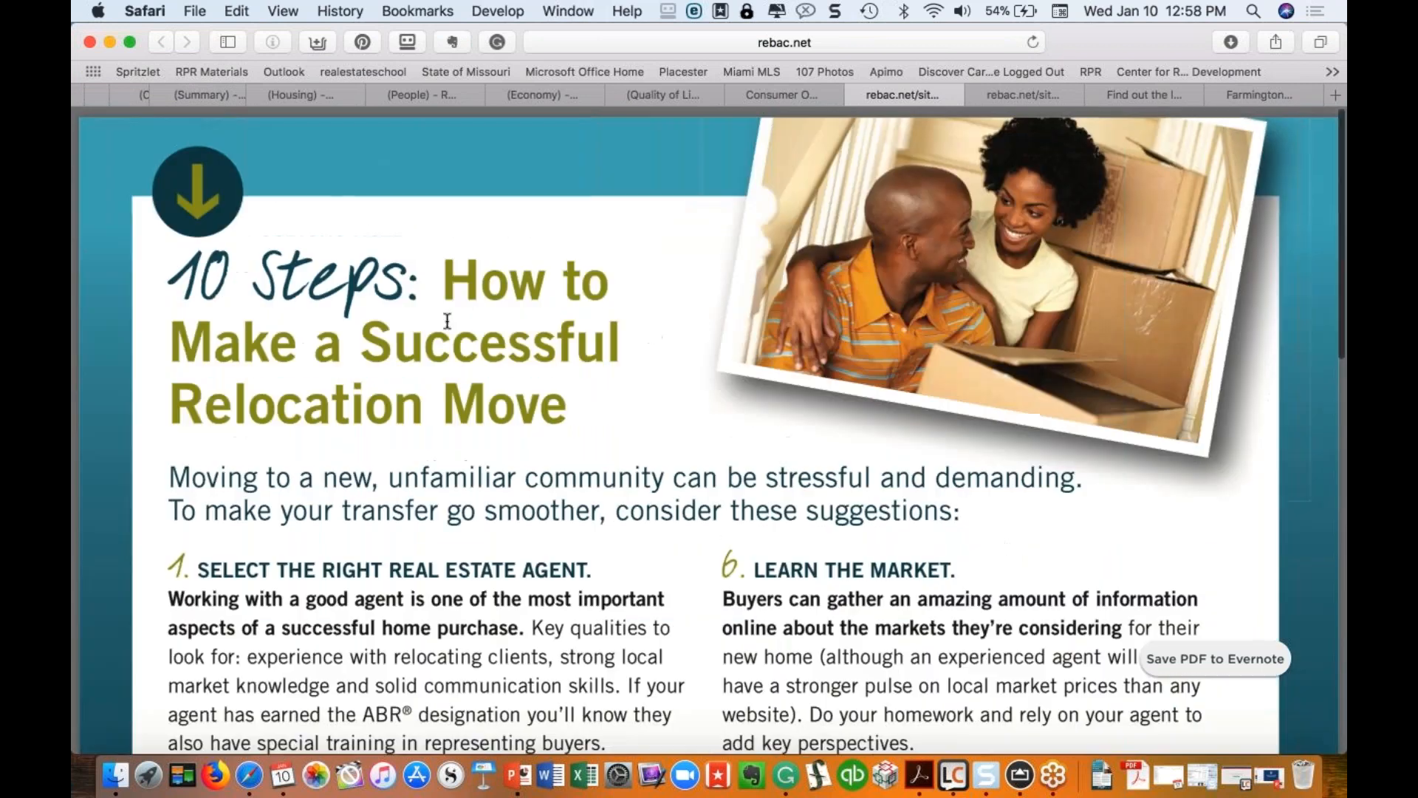
pyautogui.hscroll(-5, 539, 90)
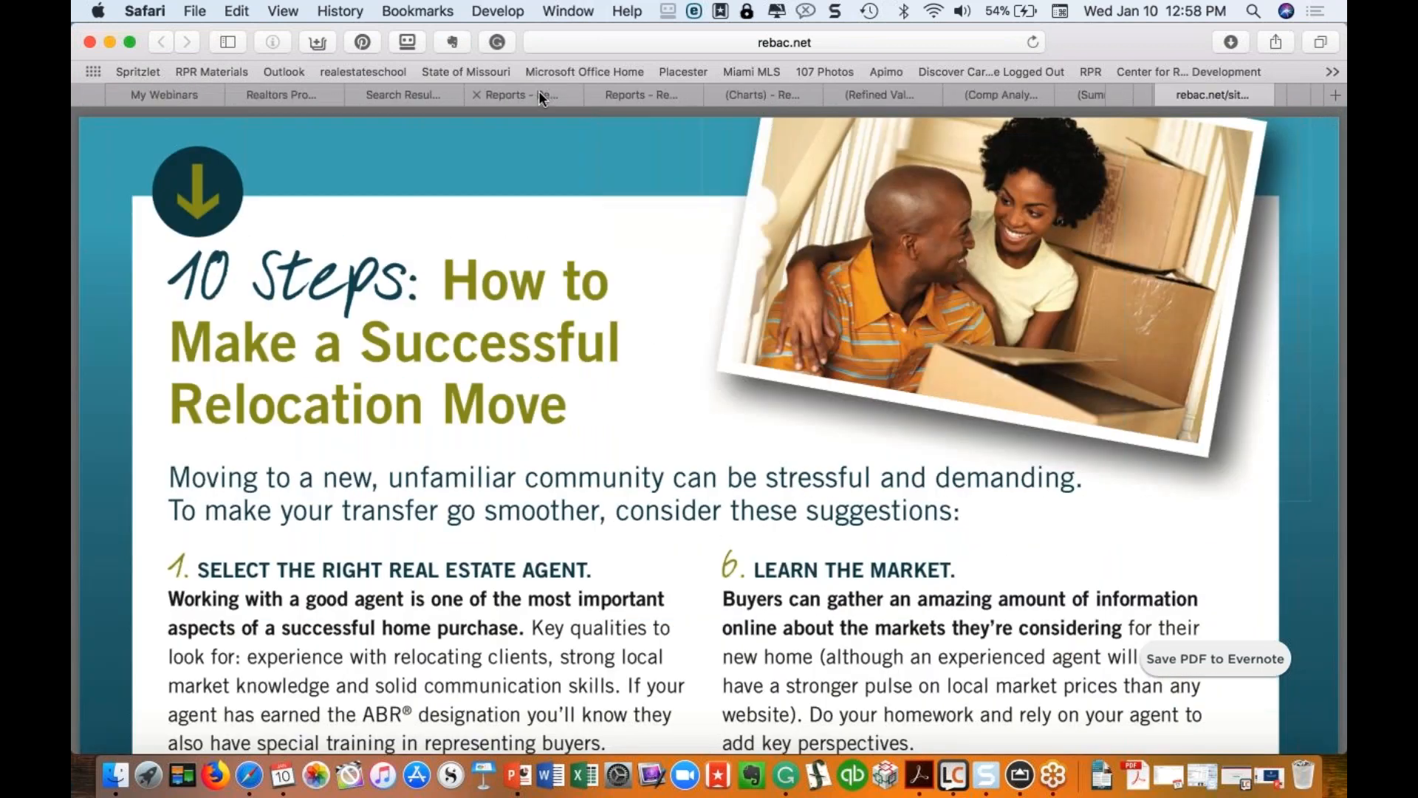
pyautogui.click(353, 95)
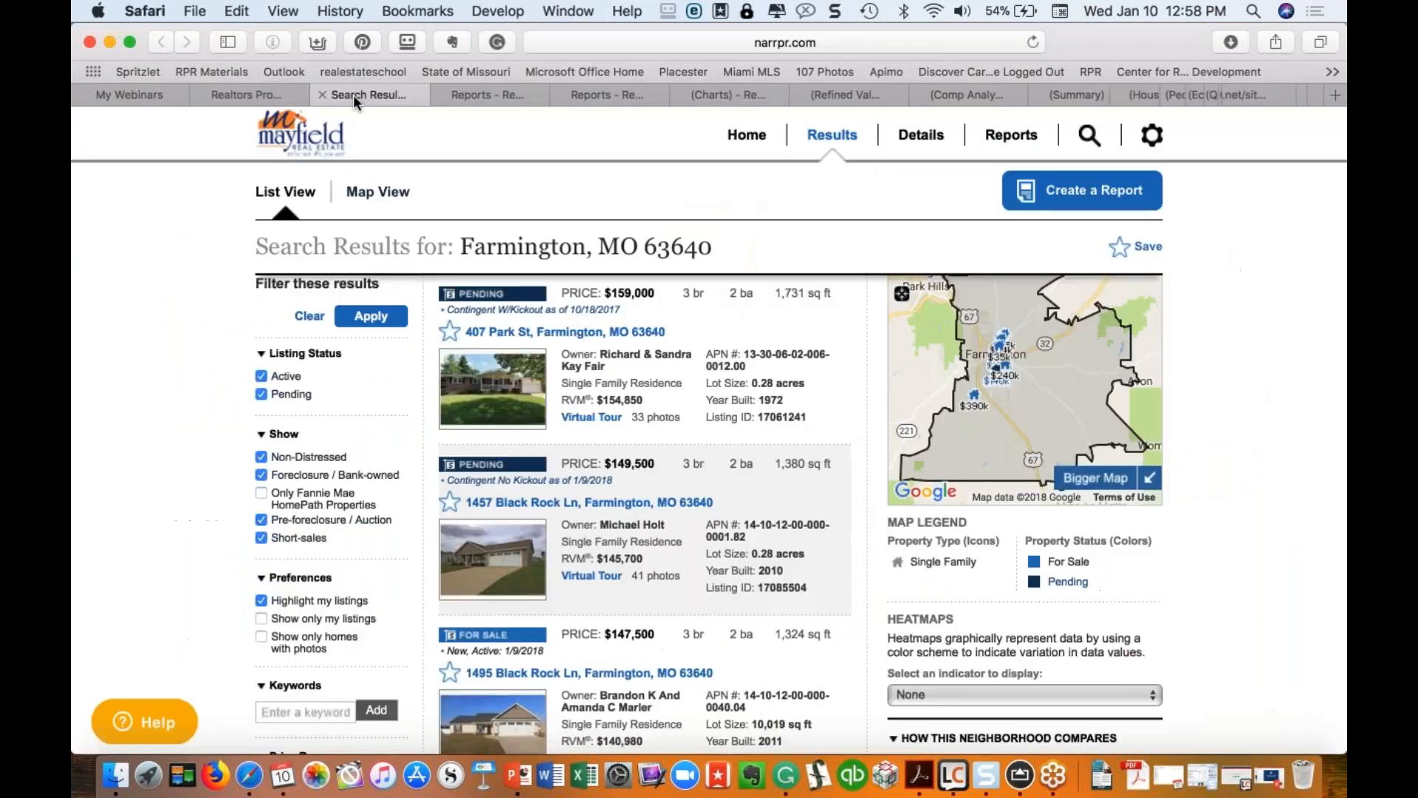
pyautogui.click(487, 93)
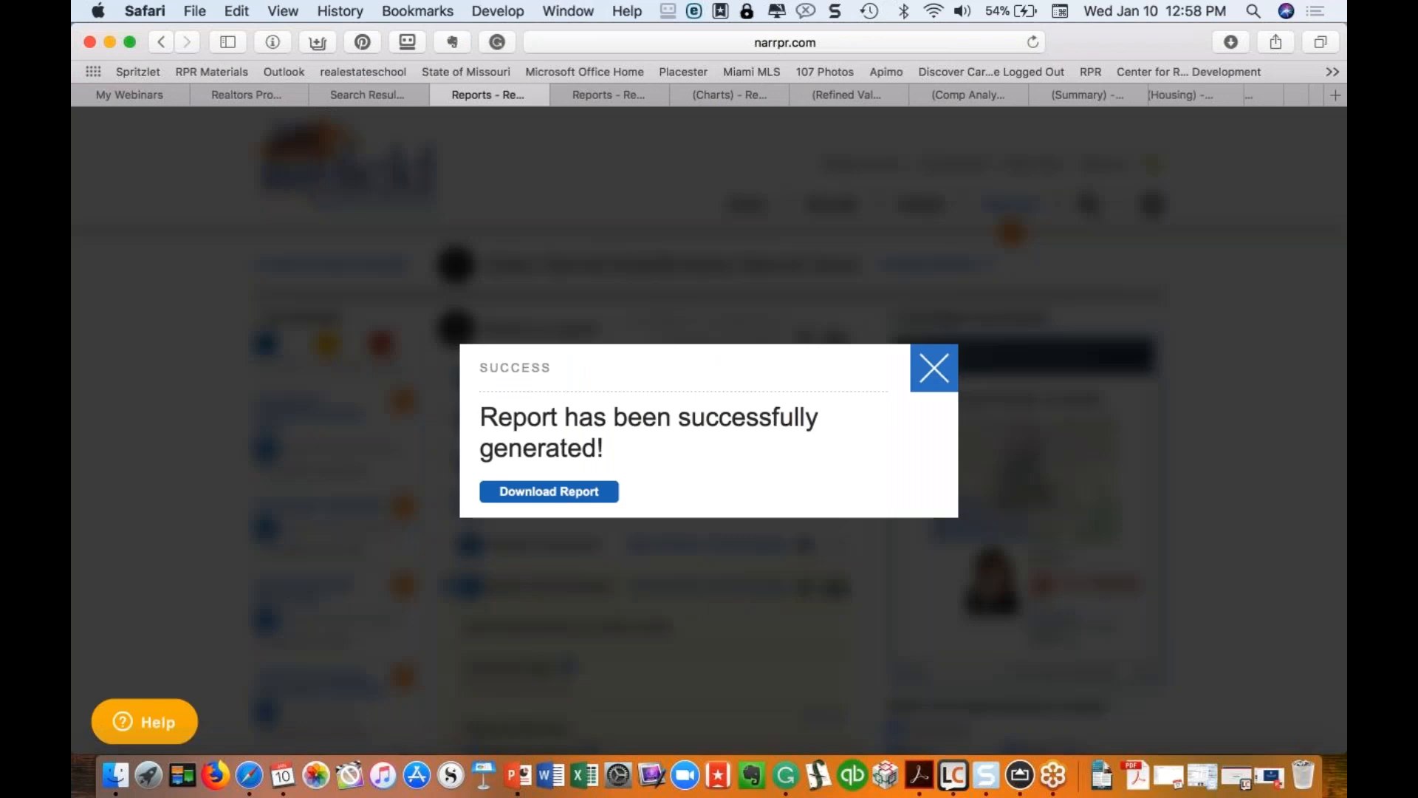
pyautogui.click(548, 491)
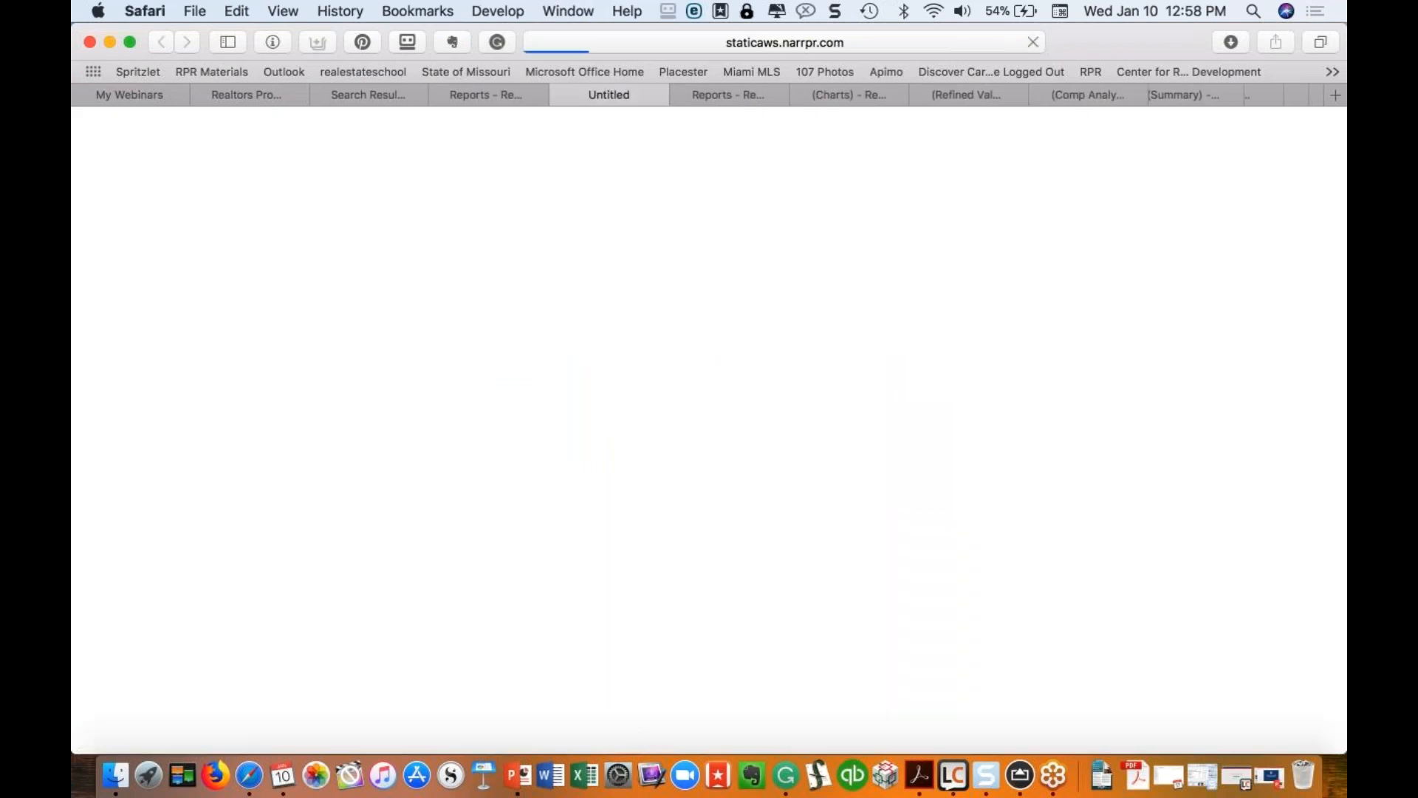
pyautogui.scroll(-15, 709, 429)
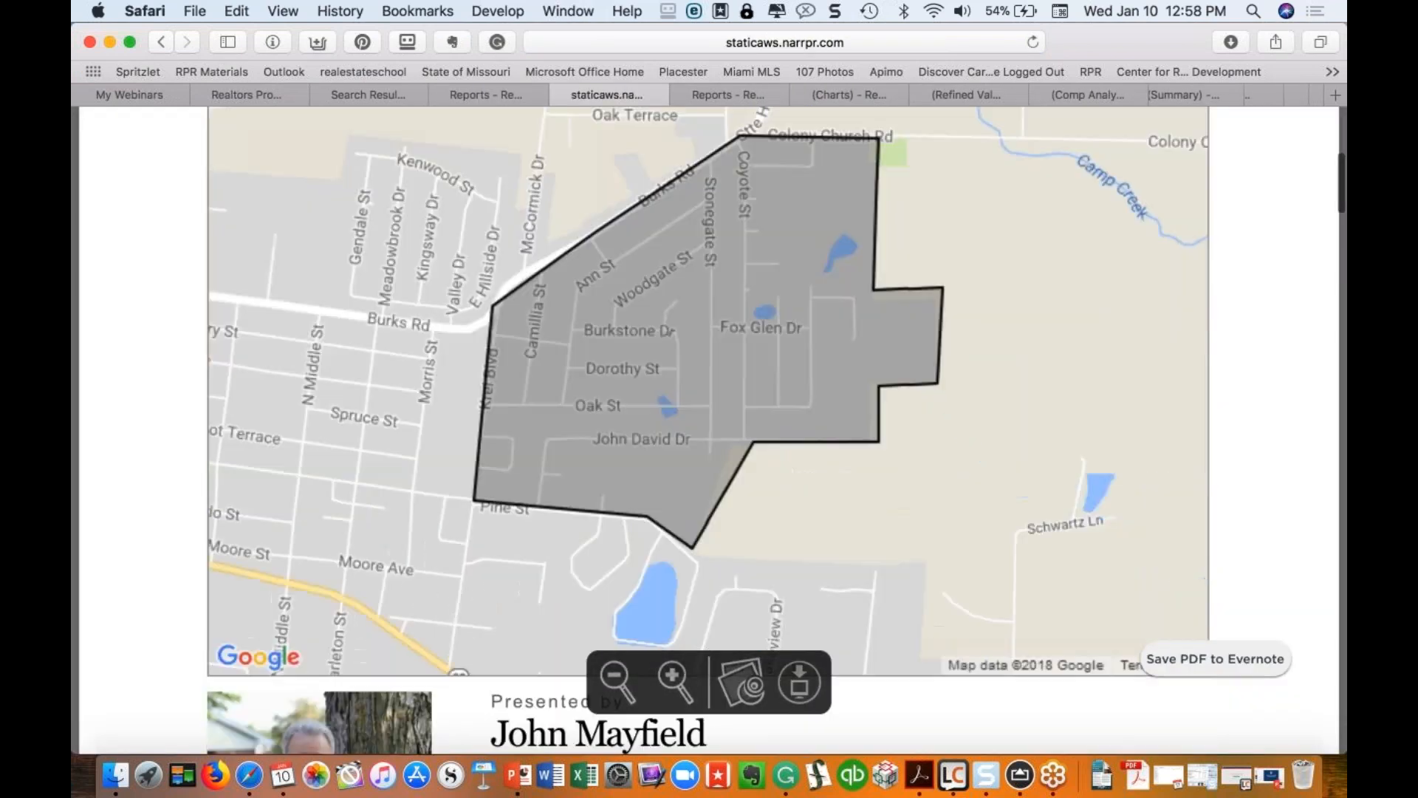
pyautogui.scroll(-10, 709, 428)
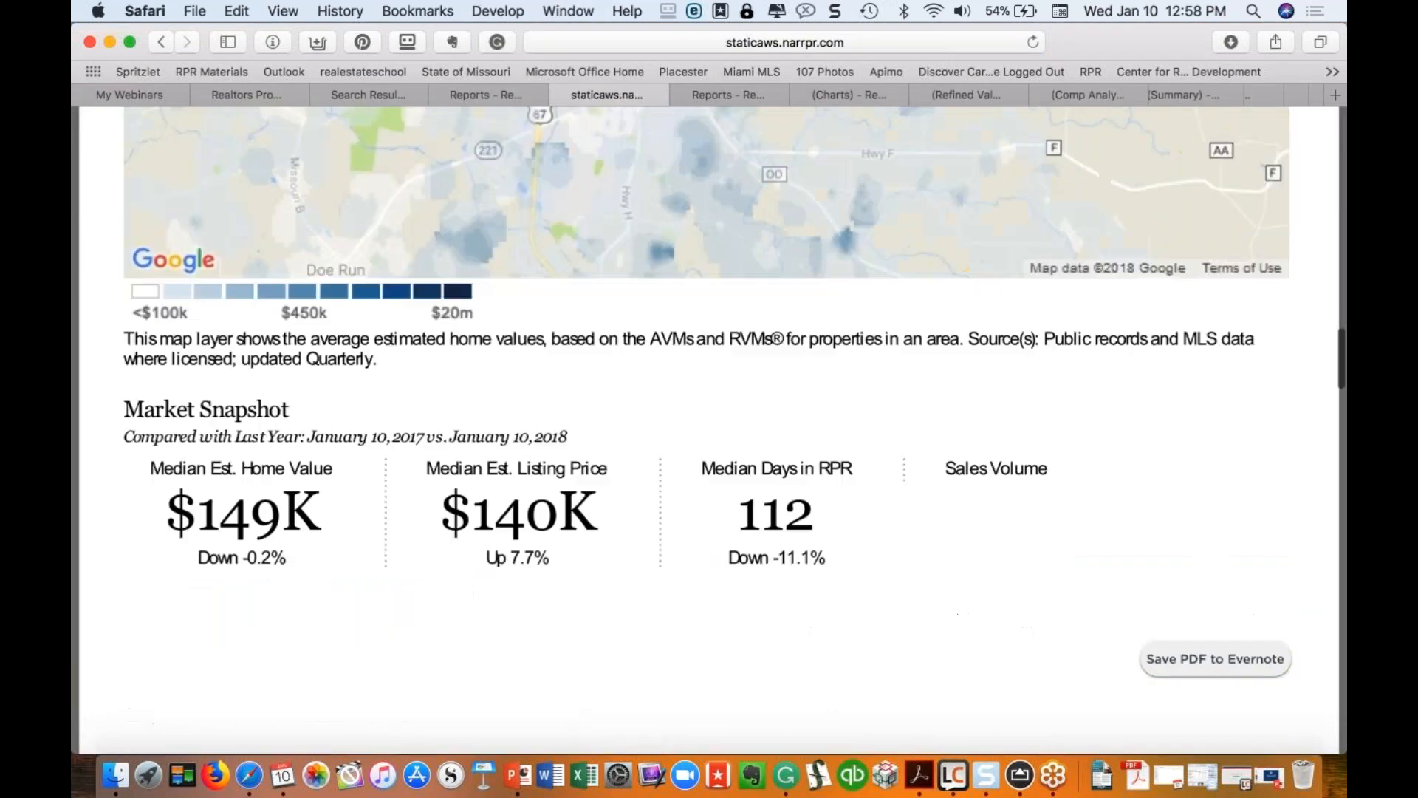
pyautogui.scroll(-10, 709, 429)
pyautogui.scroll(-15, 709, 428)
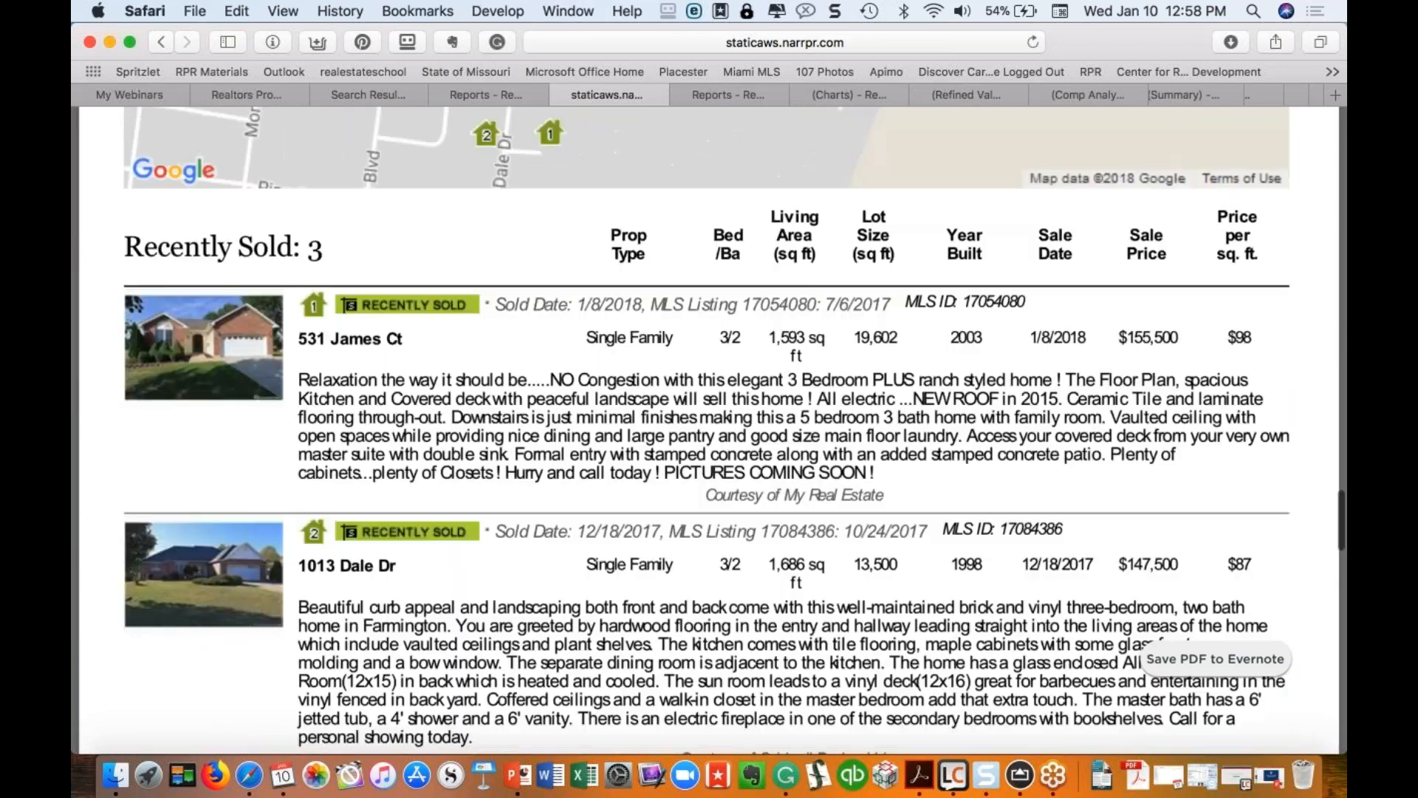
pyautogui.scroll(2, 710, 428)
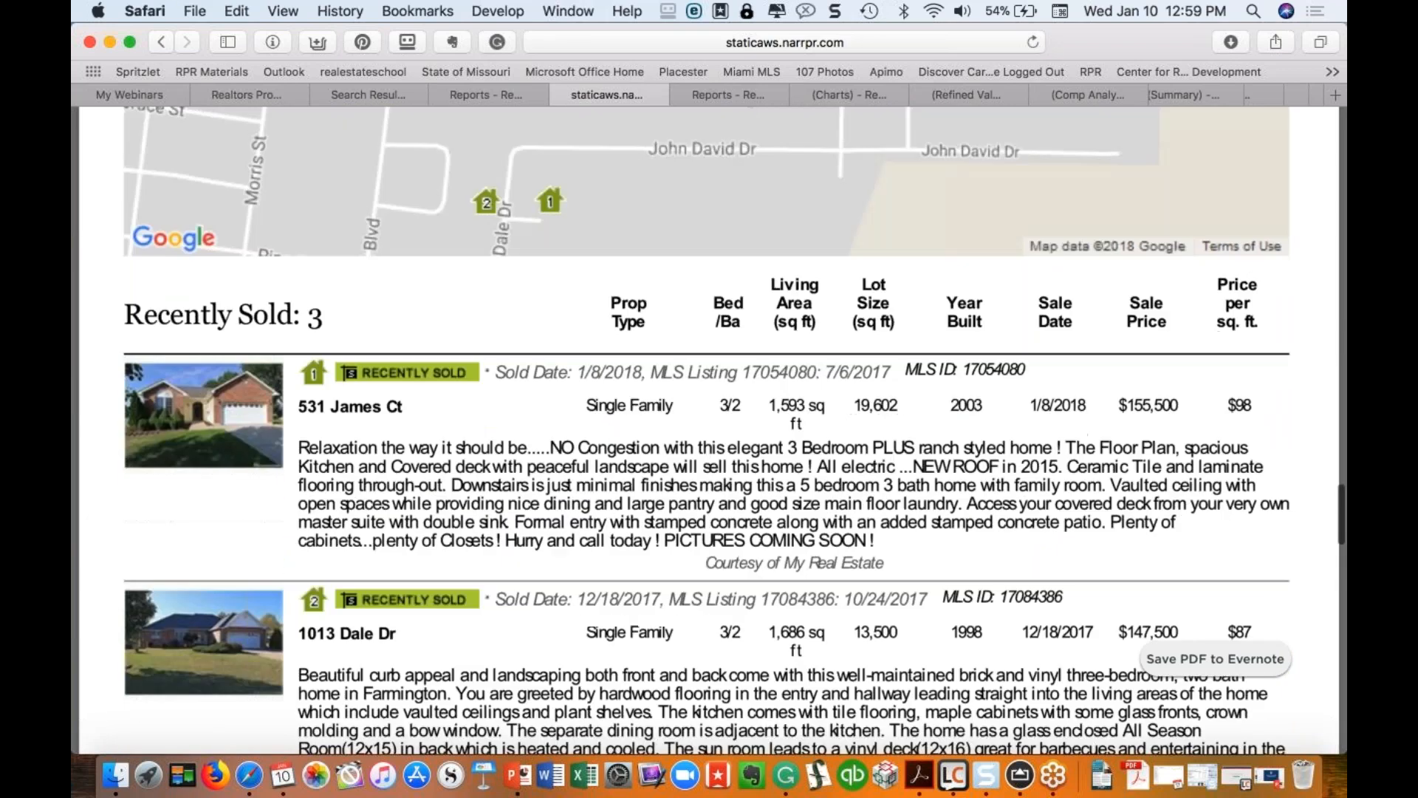
# Step: Run the Property Report set to display on screen and dismiss the generating notice
pyautogui.click(751, 93)
pyautogui.scroll(-5, 645, 487)
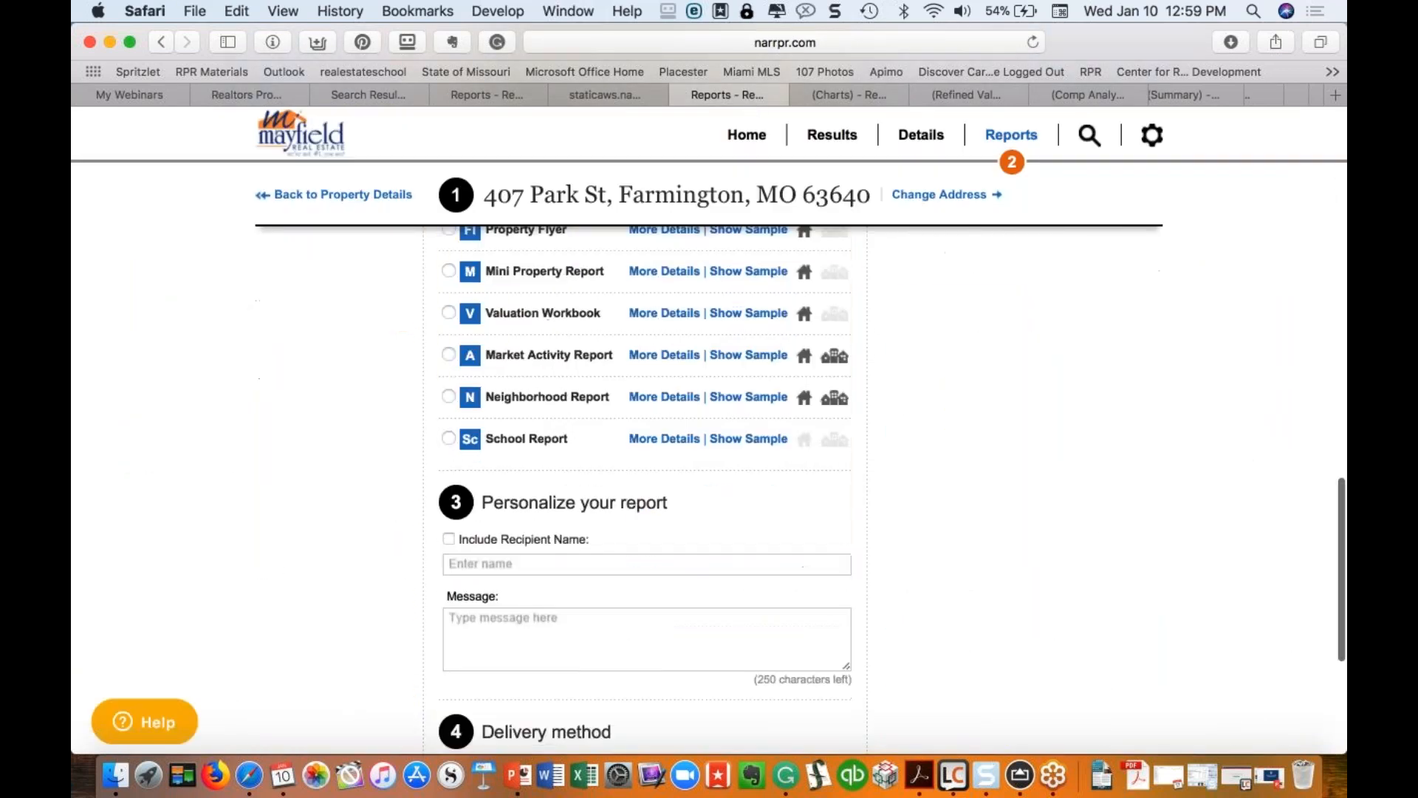
pyautogui.scroll(-3, 480, 613)
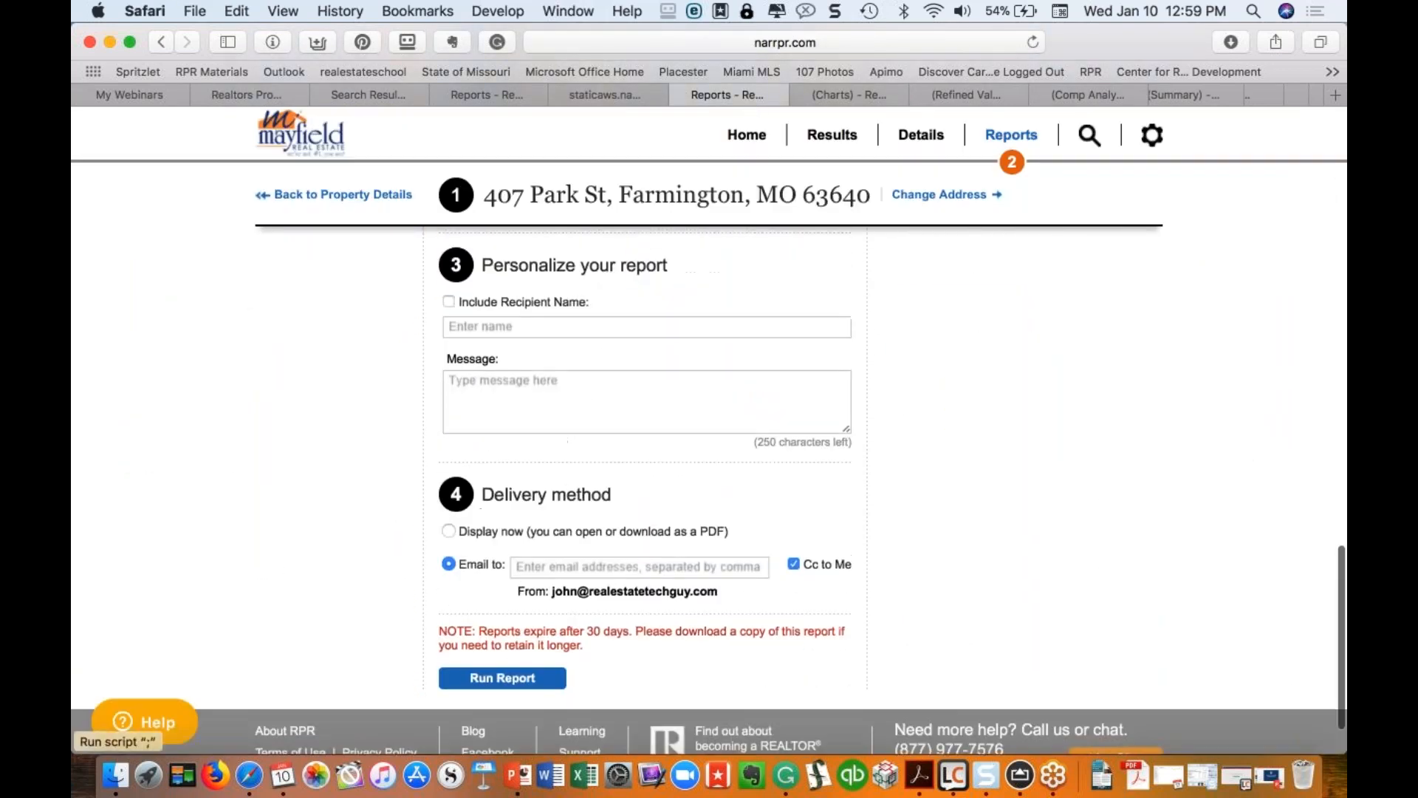
pyautogui.click(486, 677)
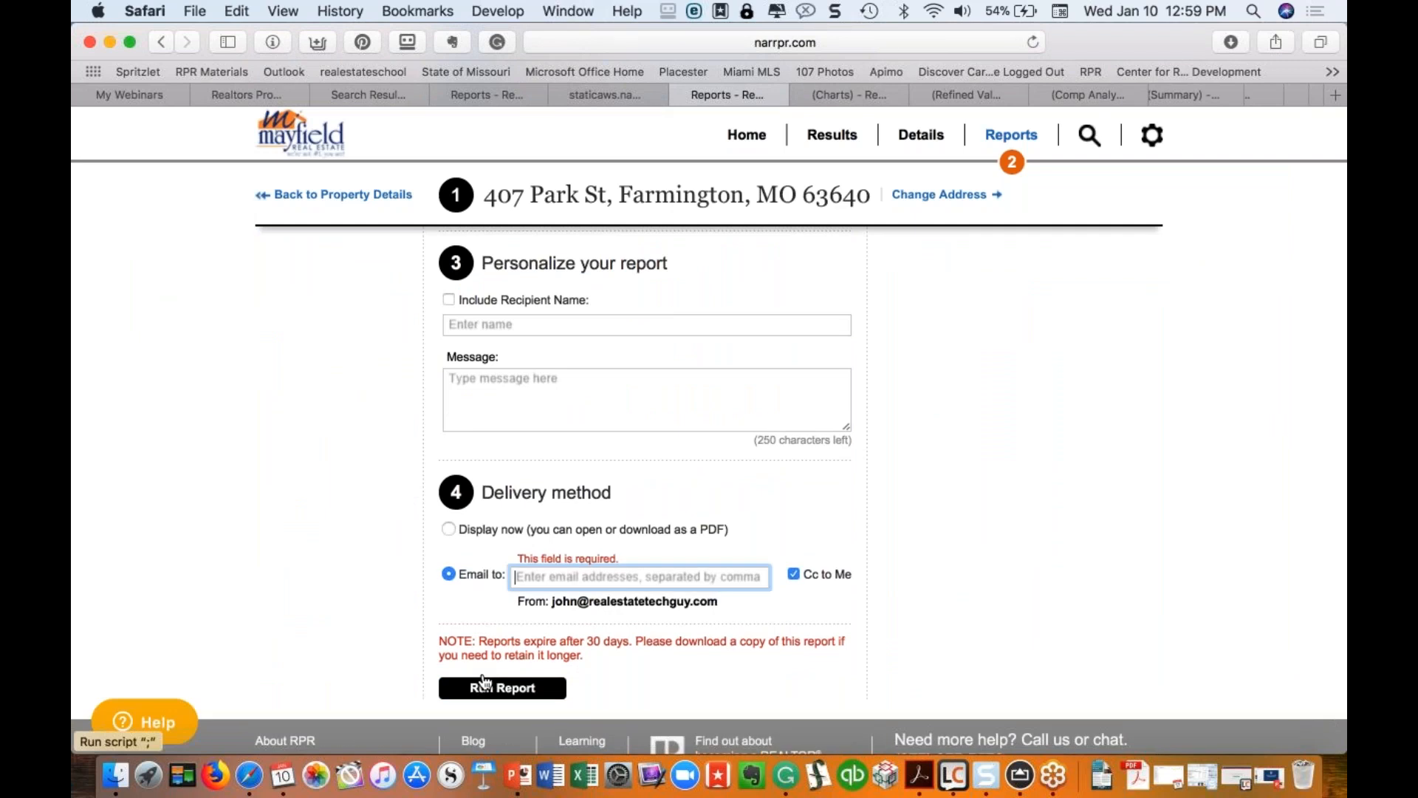
pyautogui.click(448, 530)
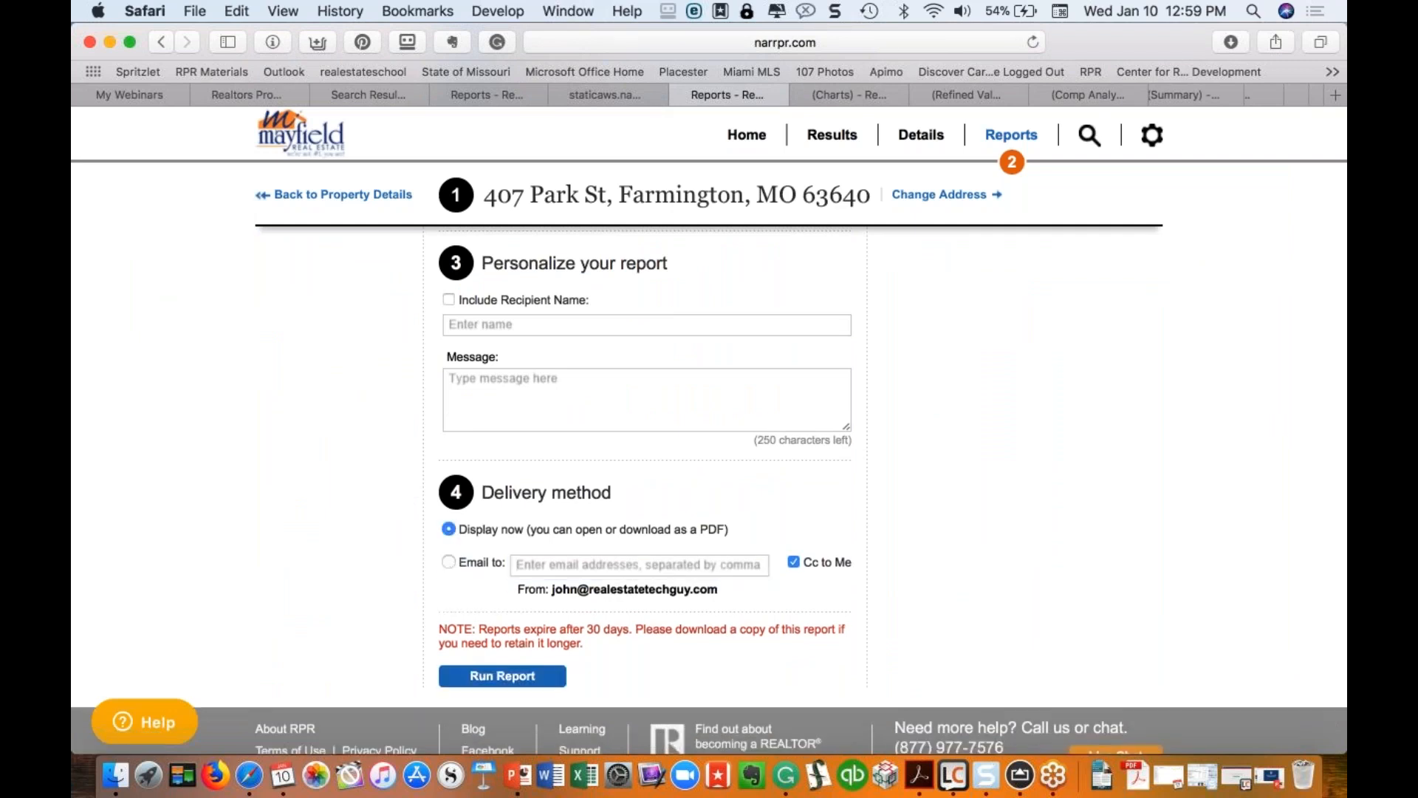
pyautogui.click(538, 677)
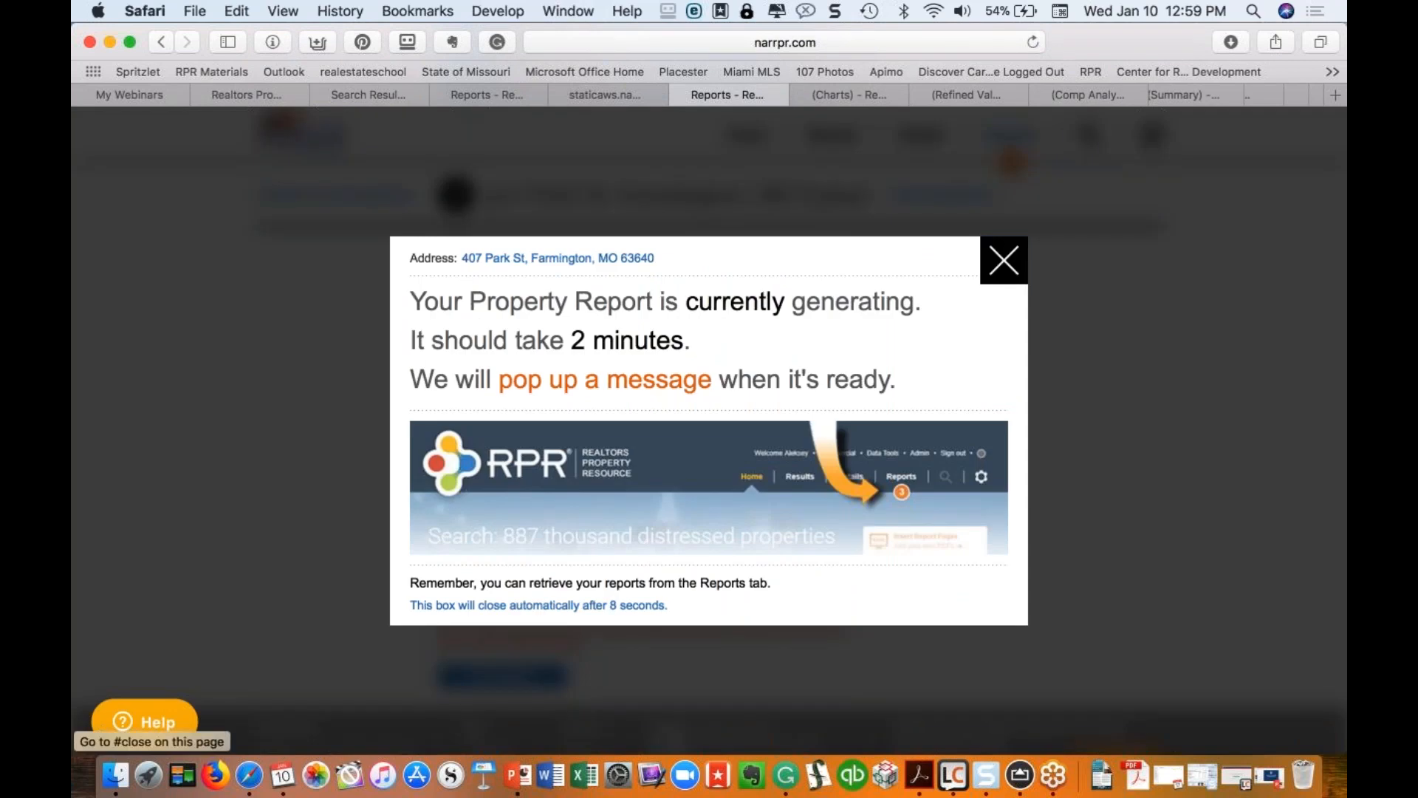
pyautogui.click(1004, 260)
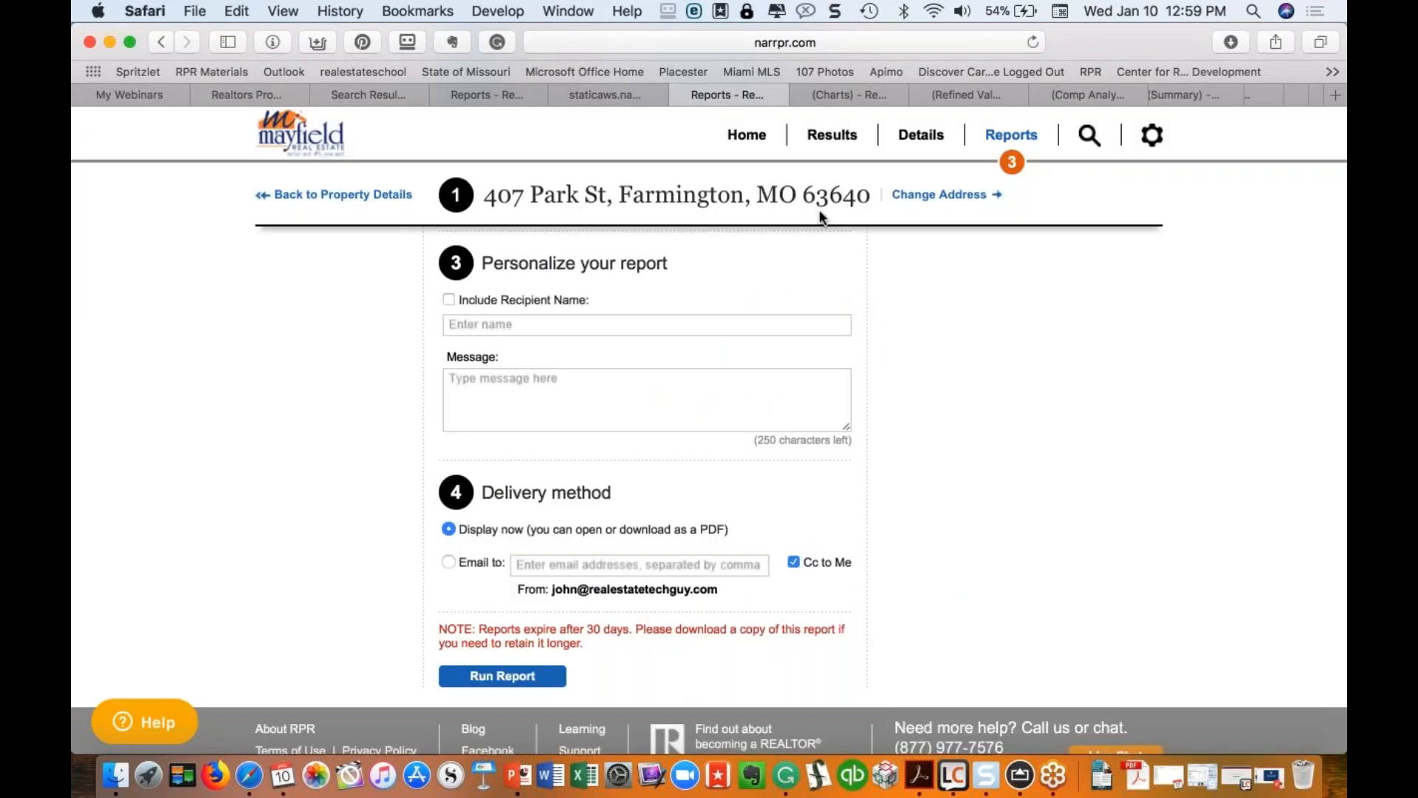
pyautogui.scroll(2, 820, 216)
# Step: Switch the home search to Neighborhoods and view the Farmington, MO 63640 Summary
pyautogui.click(757, 139)
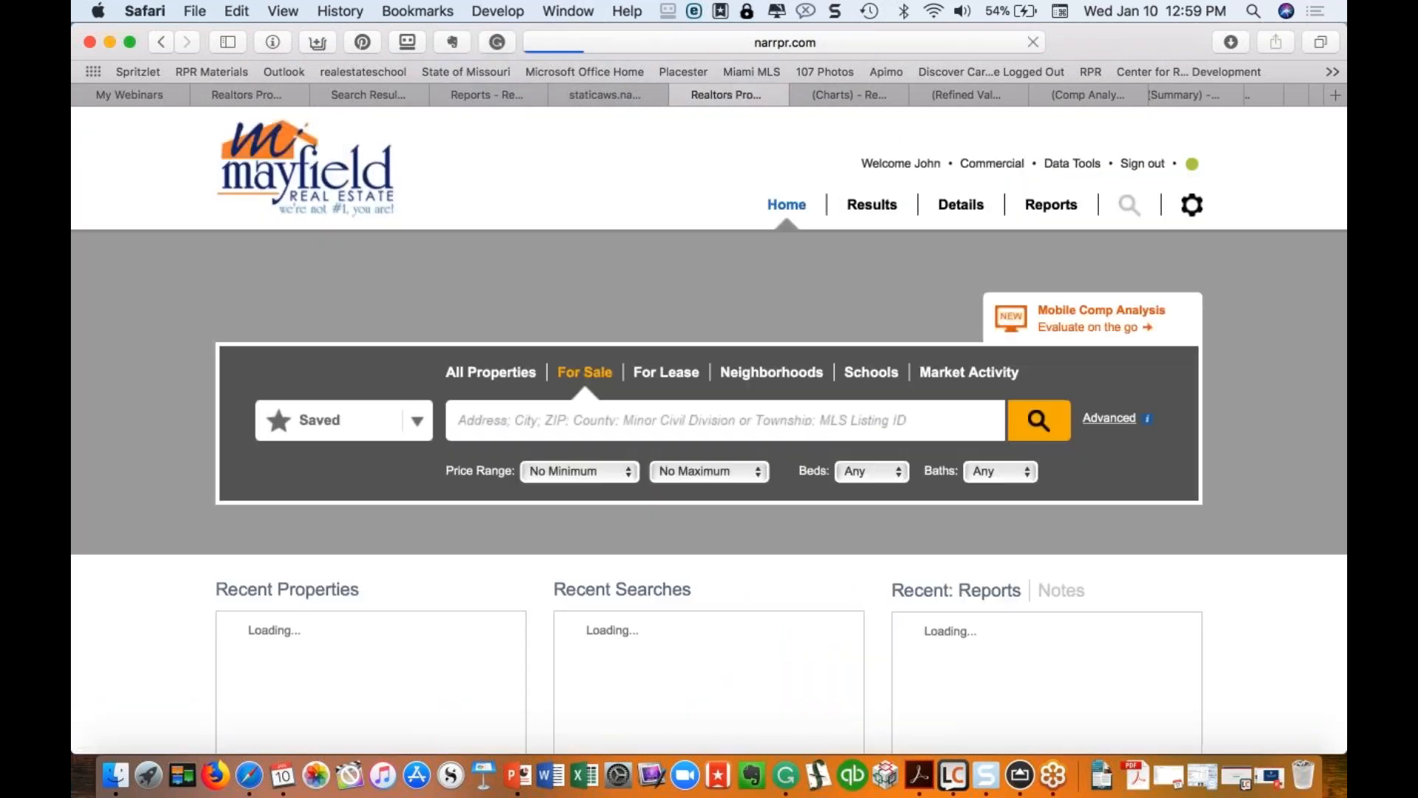
pyautogui.scroll(-3, 483, 530)
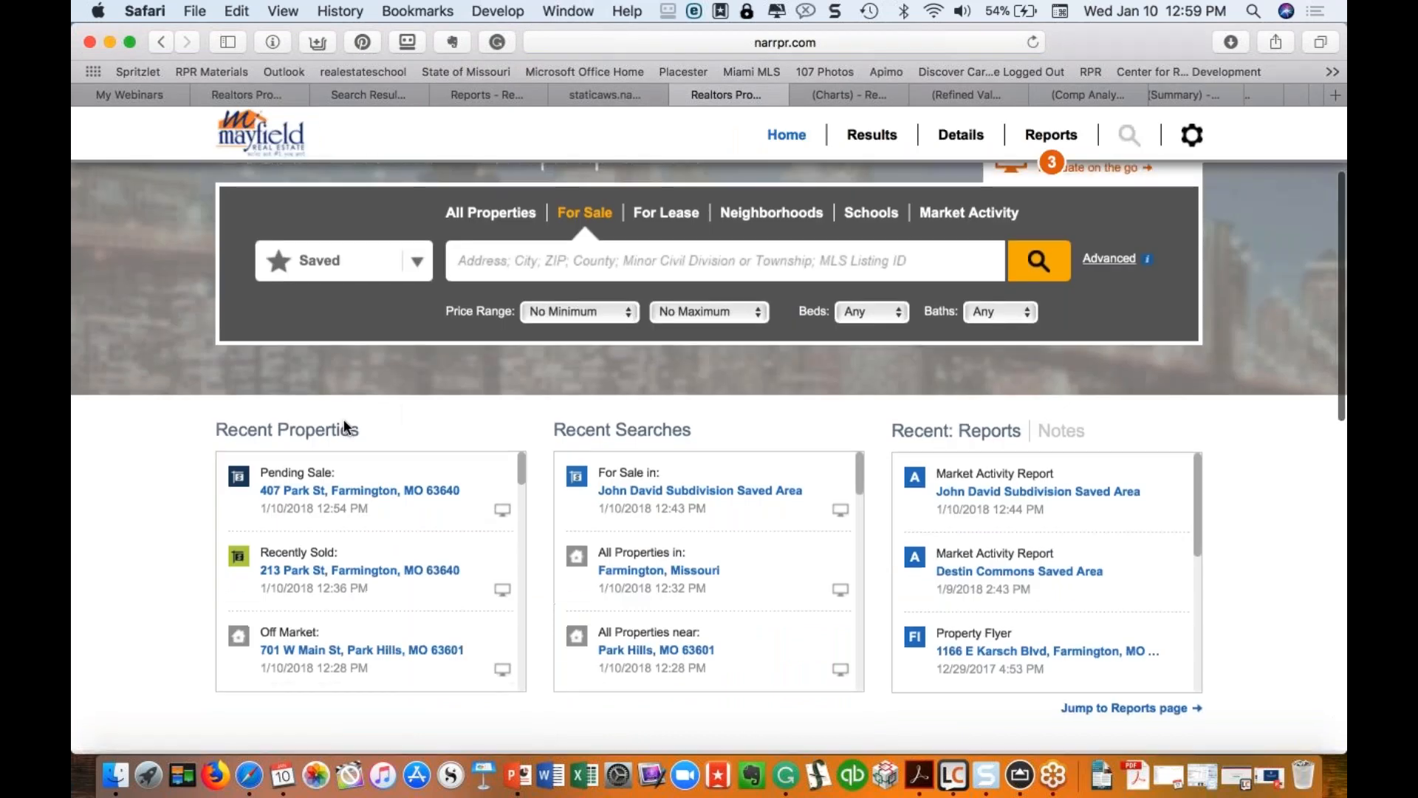
pyautogui.scroll(3, 848, 357)
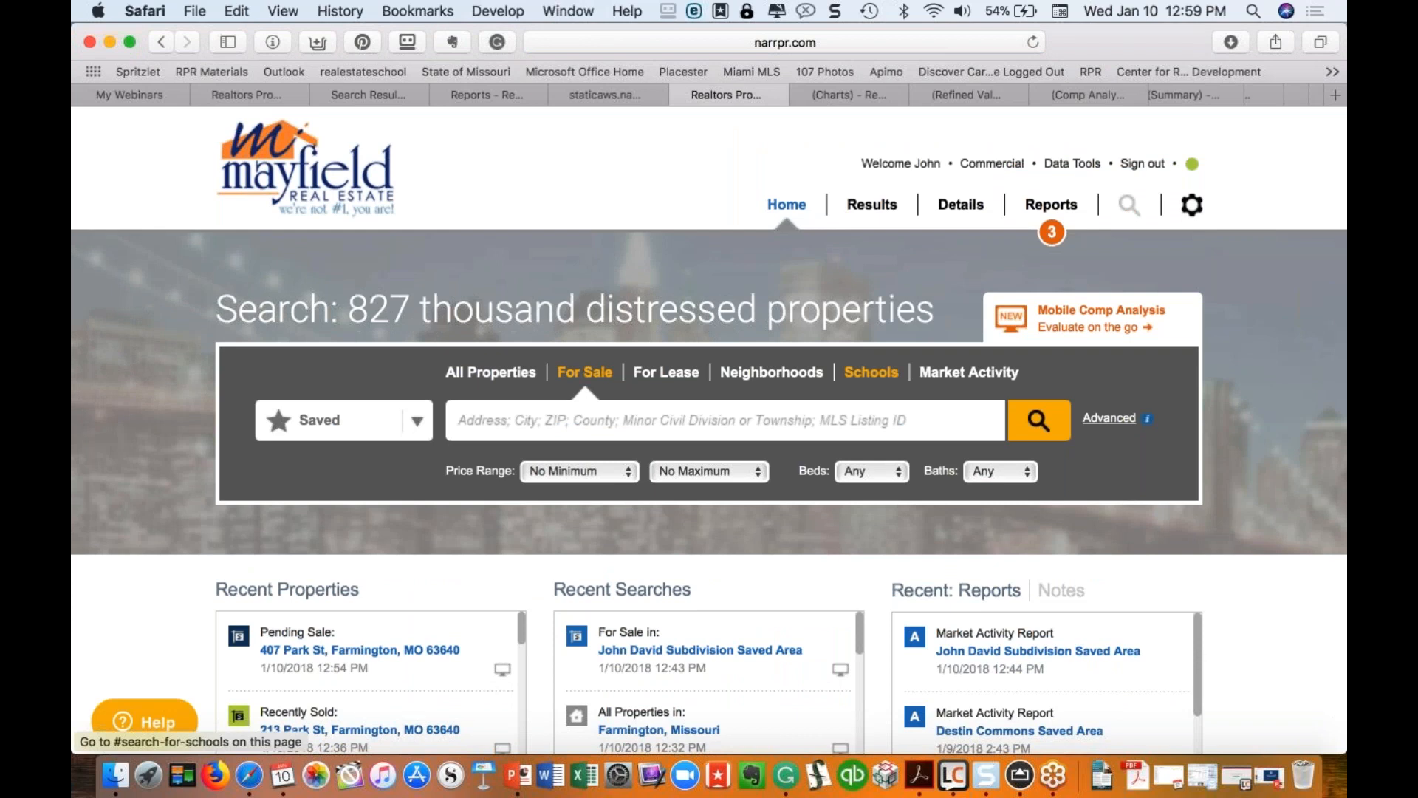
pyautogui.click(772, 372)
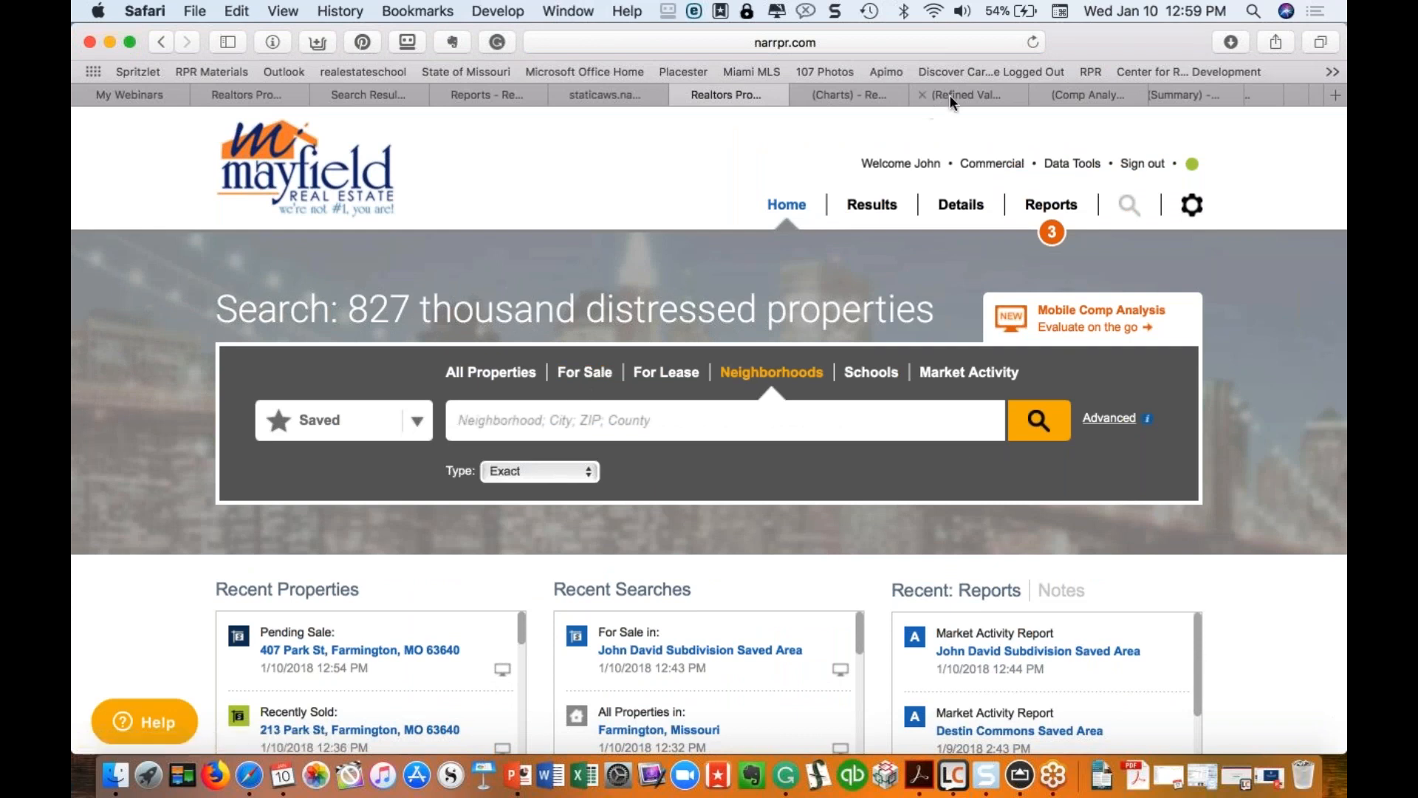
pyautogui.hscroll(5, 1052, 91)
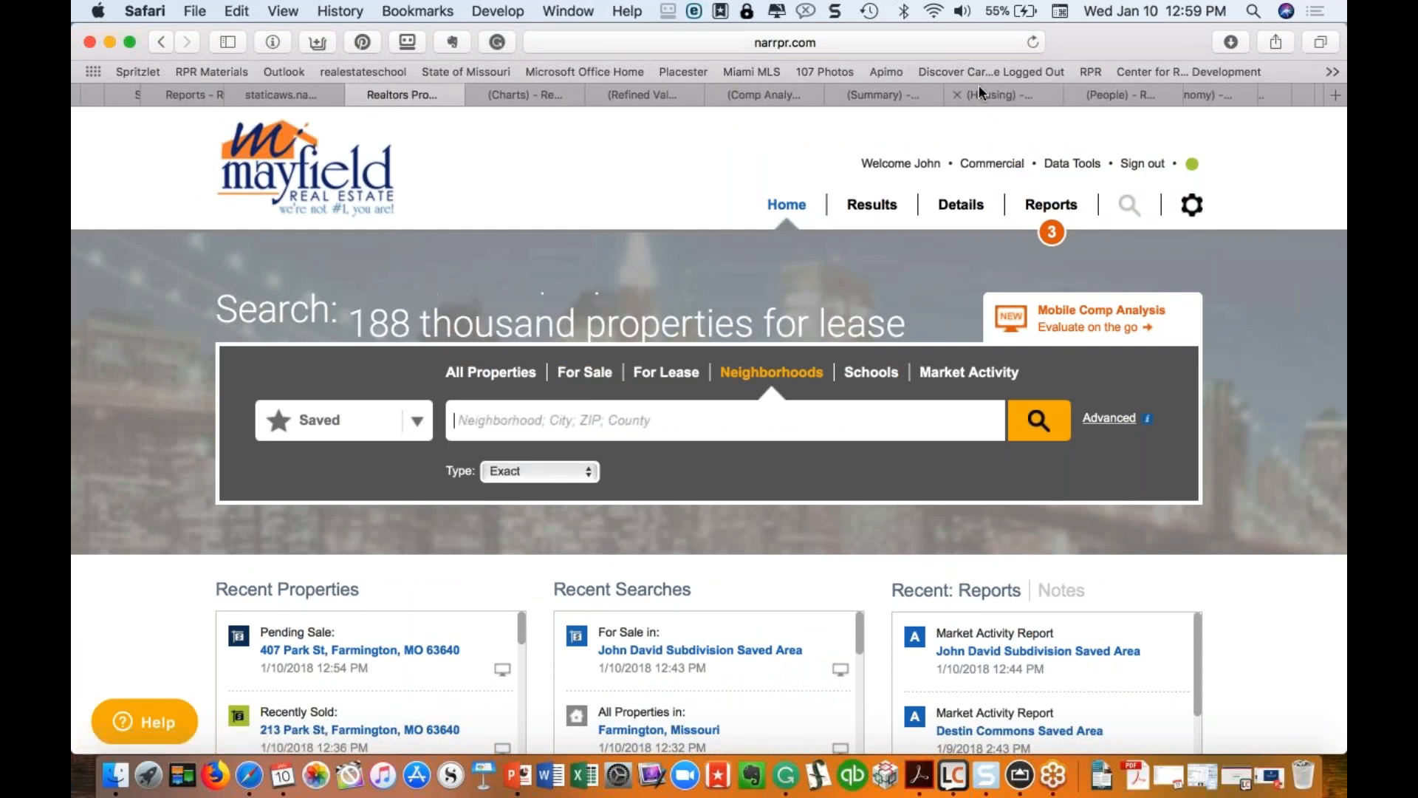
pyautogui.hscroll(2, 979, 92)
pyautogui.click(792, 91)
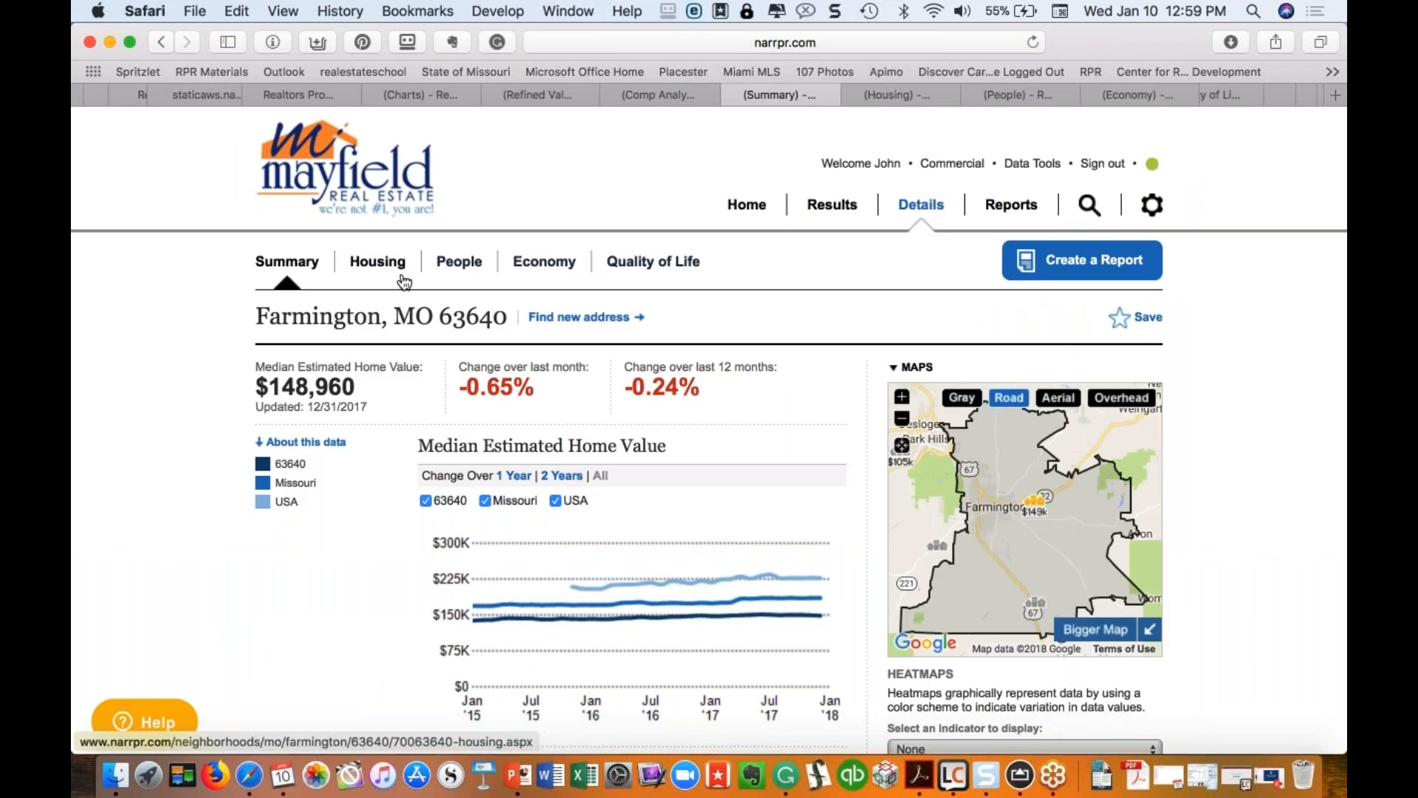
pyautogui.click(897, 89)
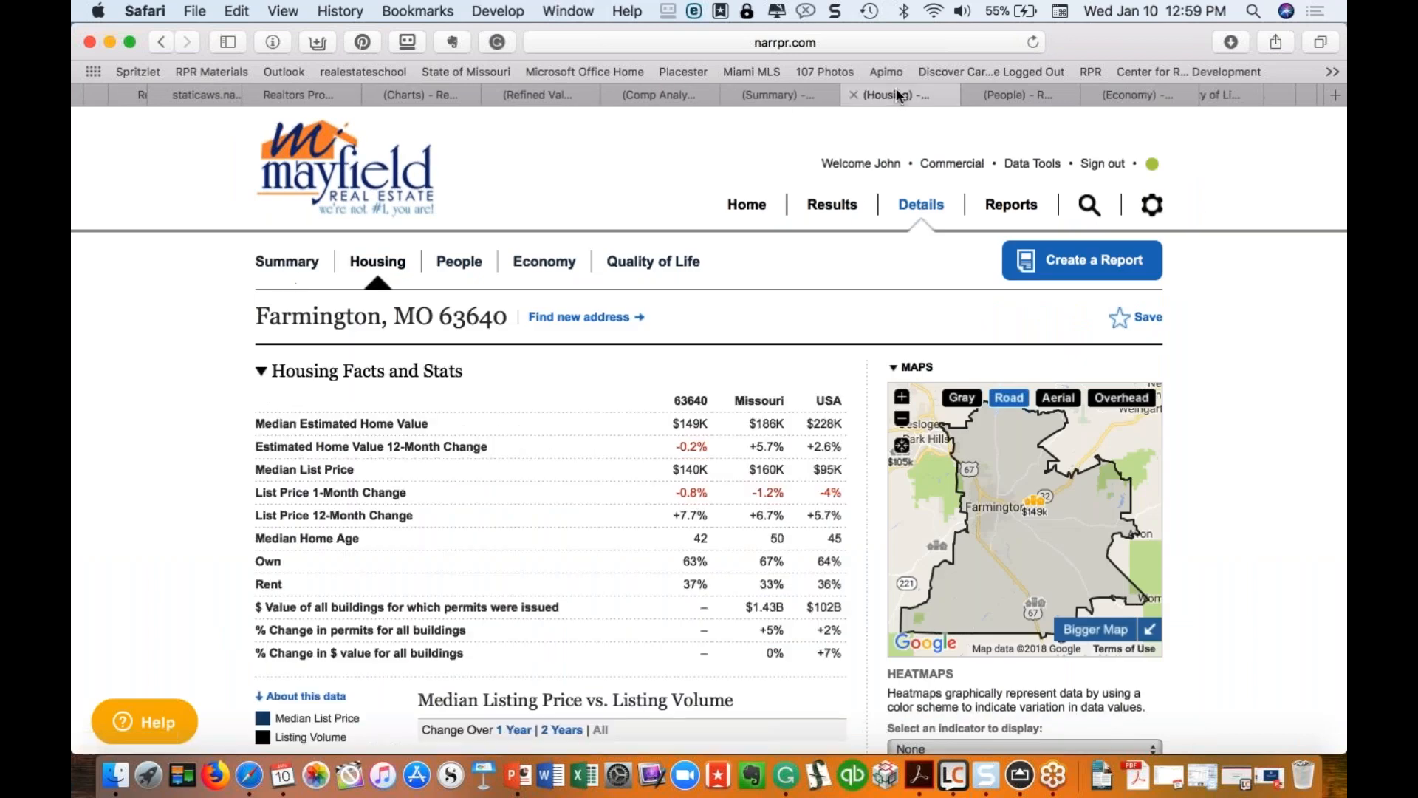
pyautogui.click(994, 91)
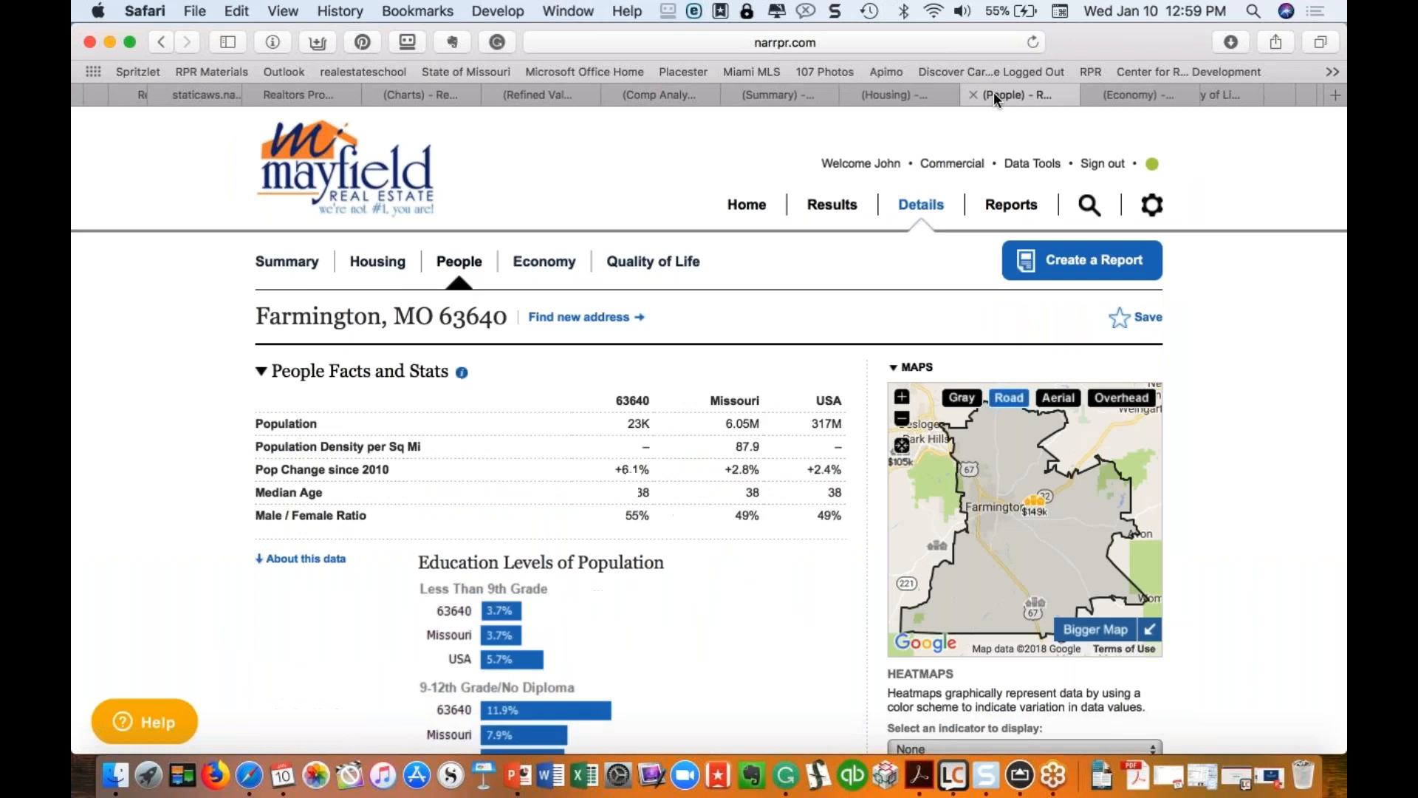
pyautogui.click(1123, 92)
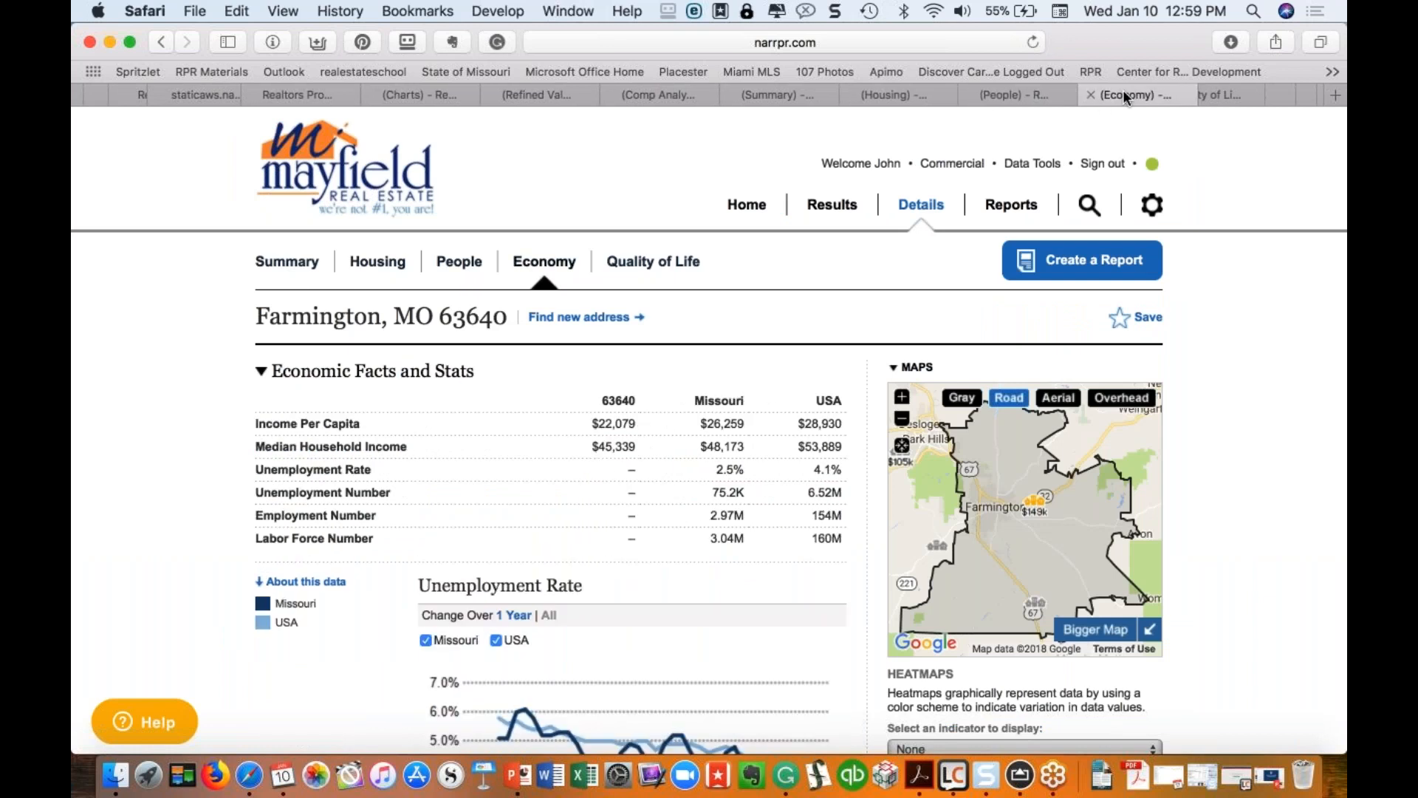
pyautogui.click(1150, 95)
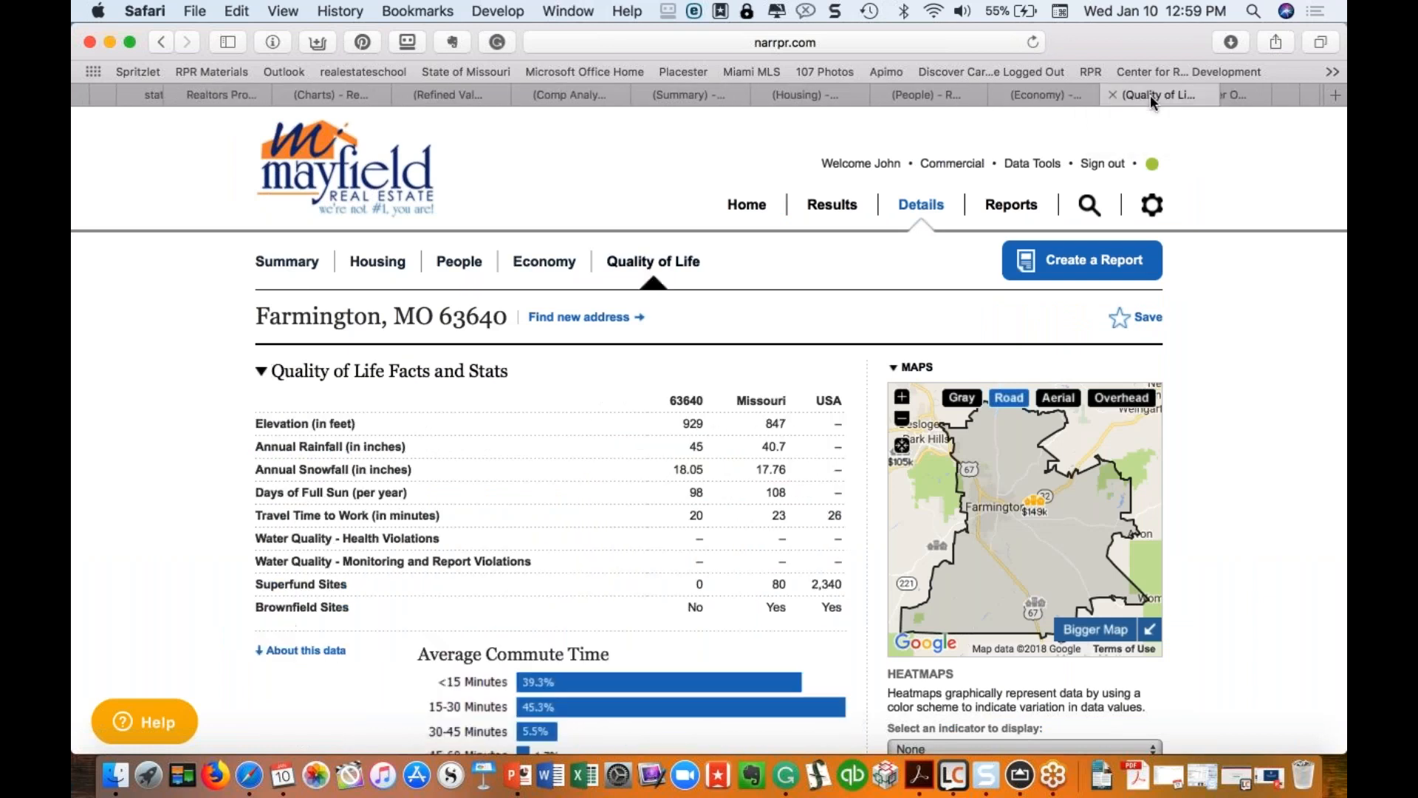
pyautogui.click(685, 91)
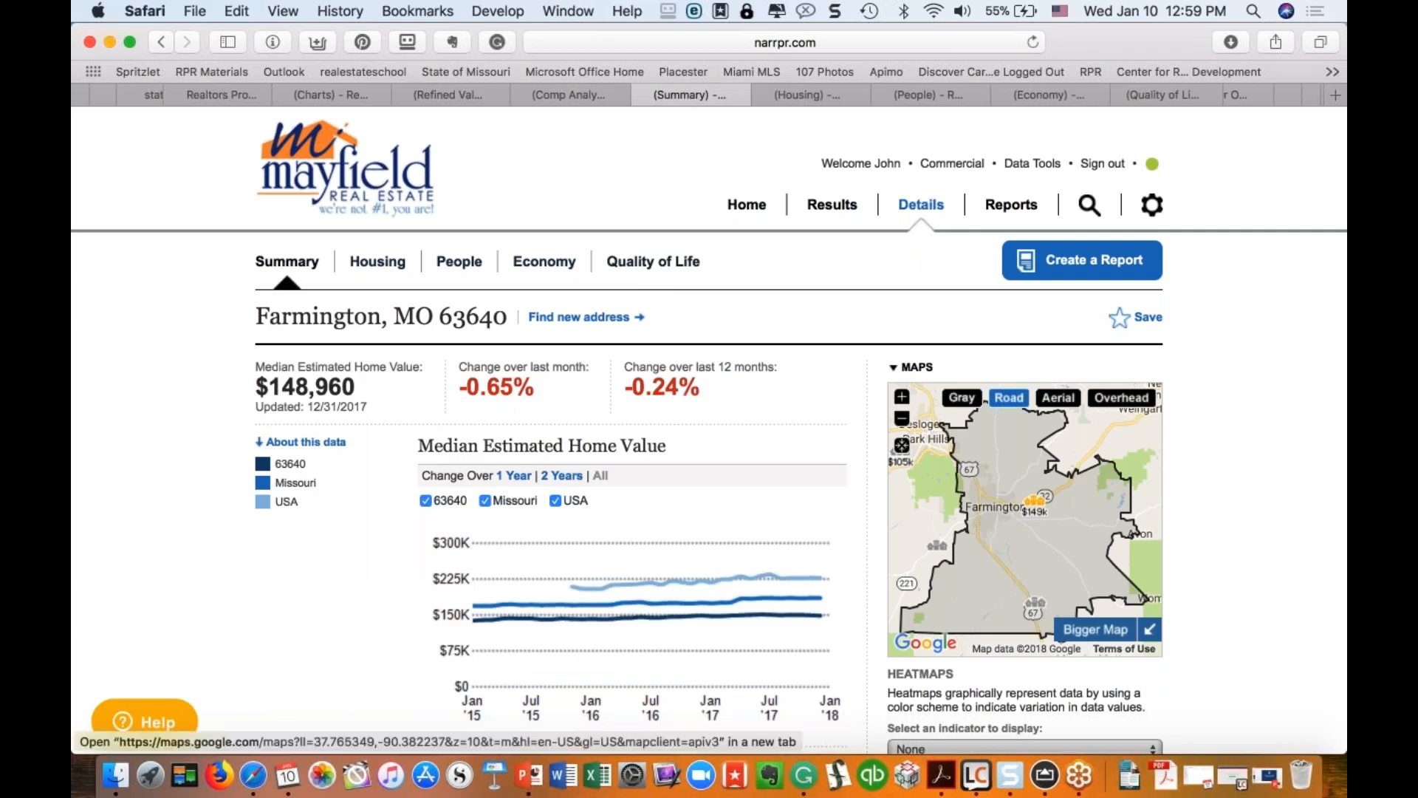
# Step: Capture the RPR Farmington summary page region with Snagit, then return to Safari
pyautogui.hotkey('ctrl', 'shift', 'c')
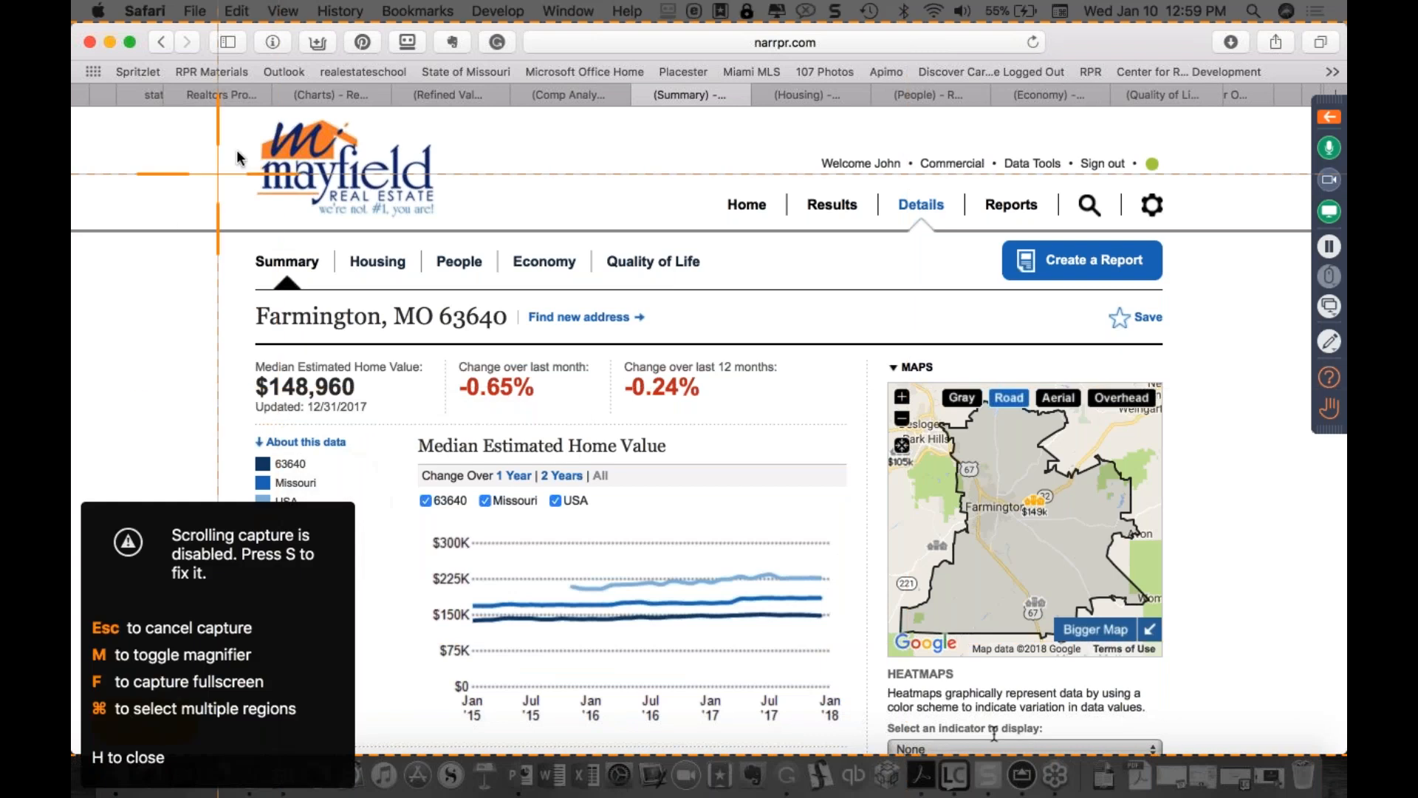
pyautogui.moveTo(247, 111); pyautogui.dragTo(868, 731)
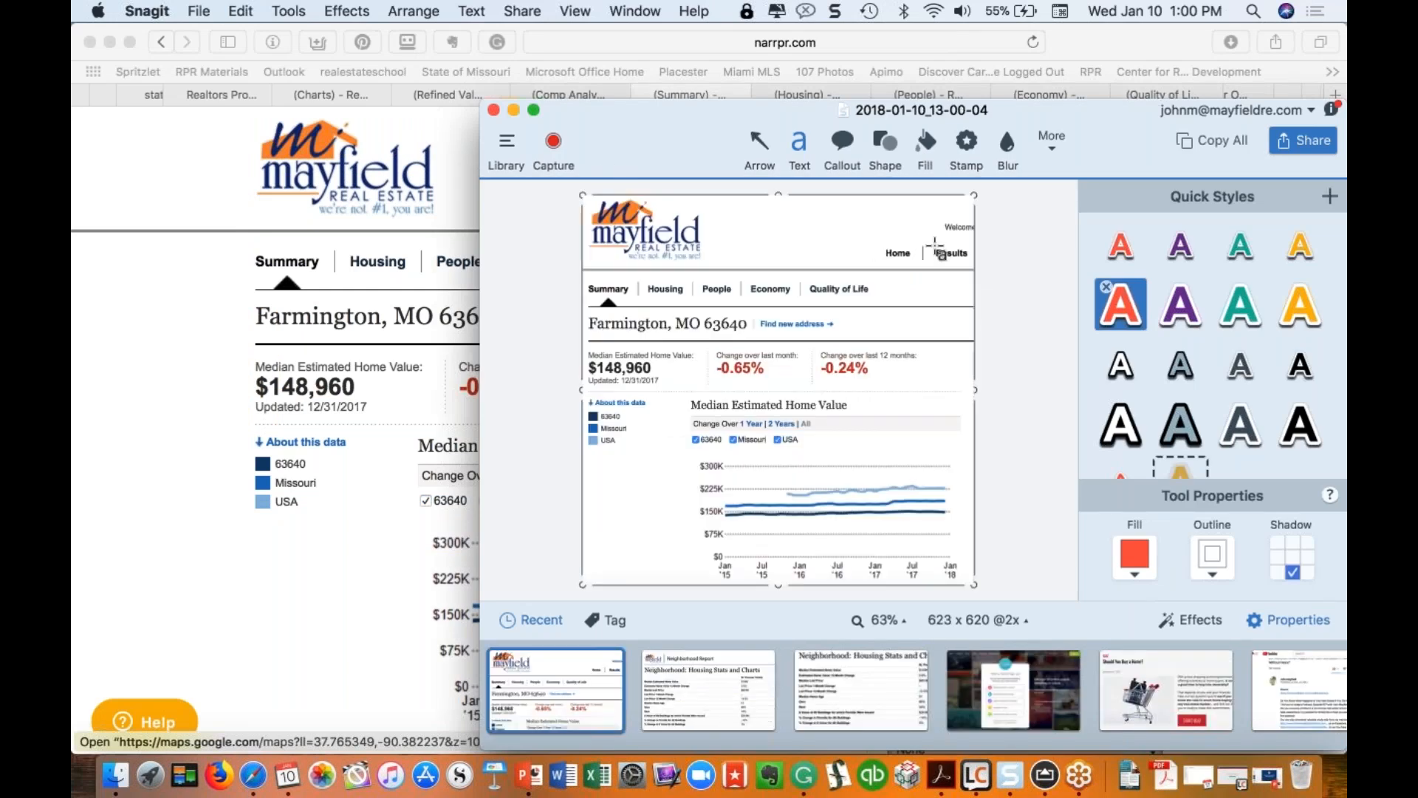
pyautogui.click(525, 12)
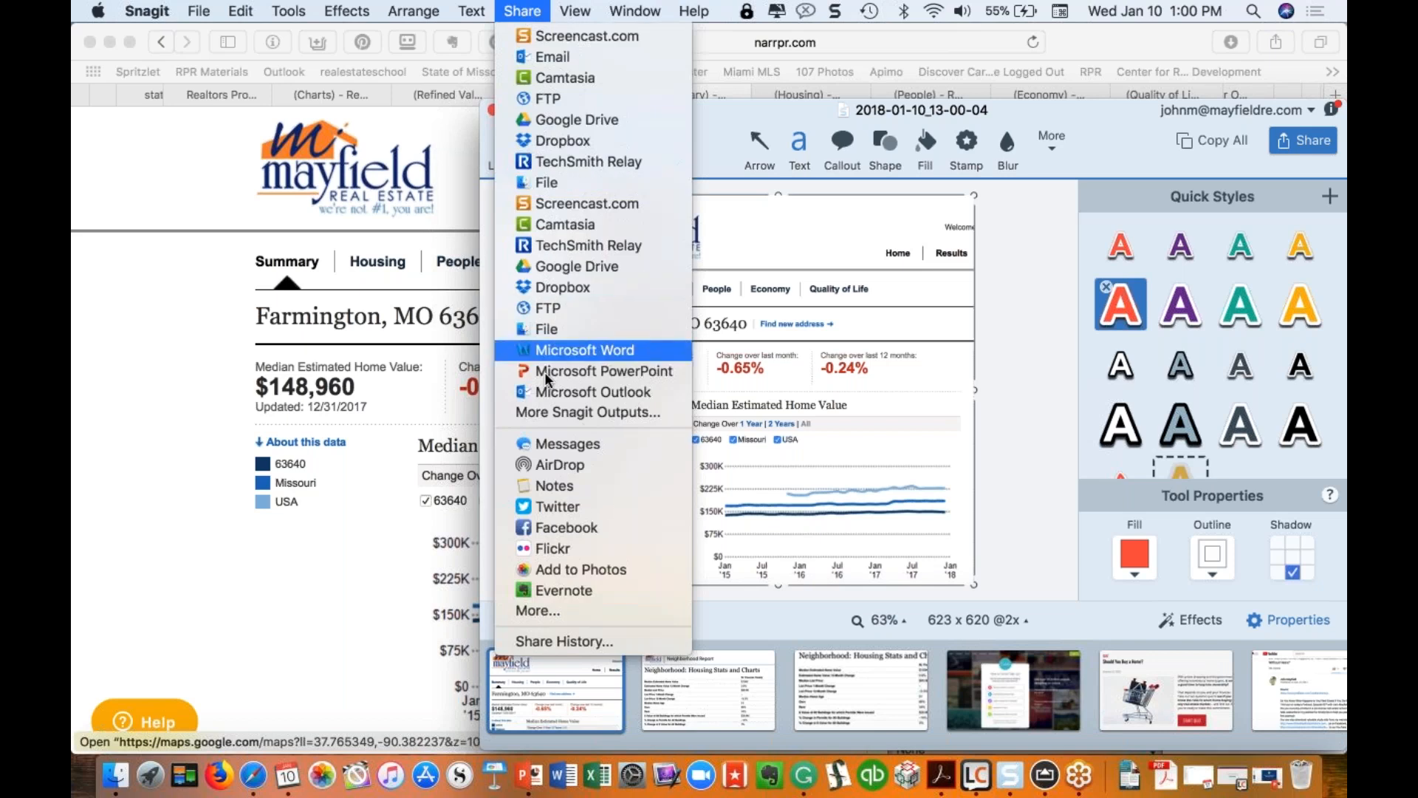
pyautogui.click(368, 573)
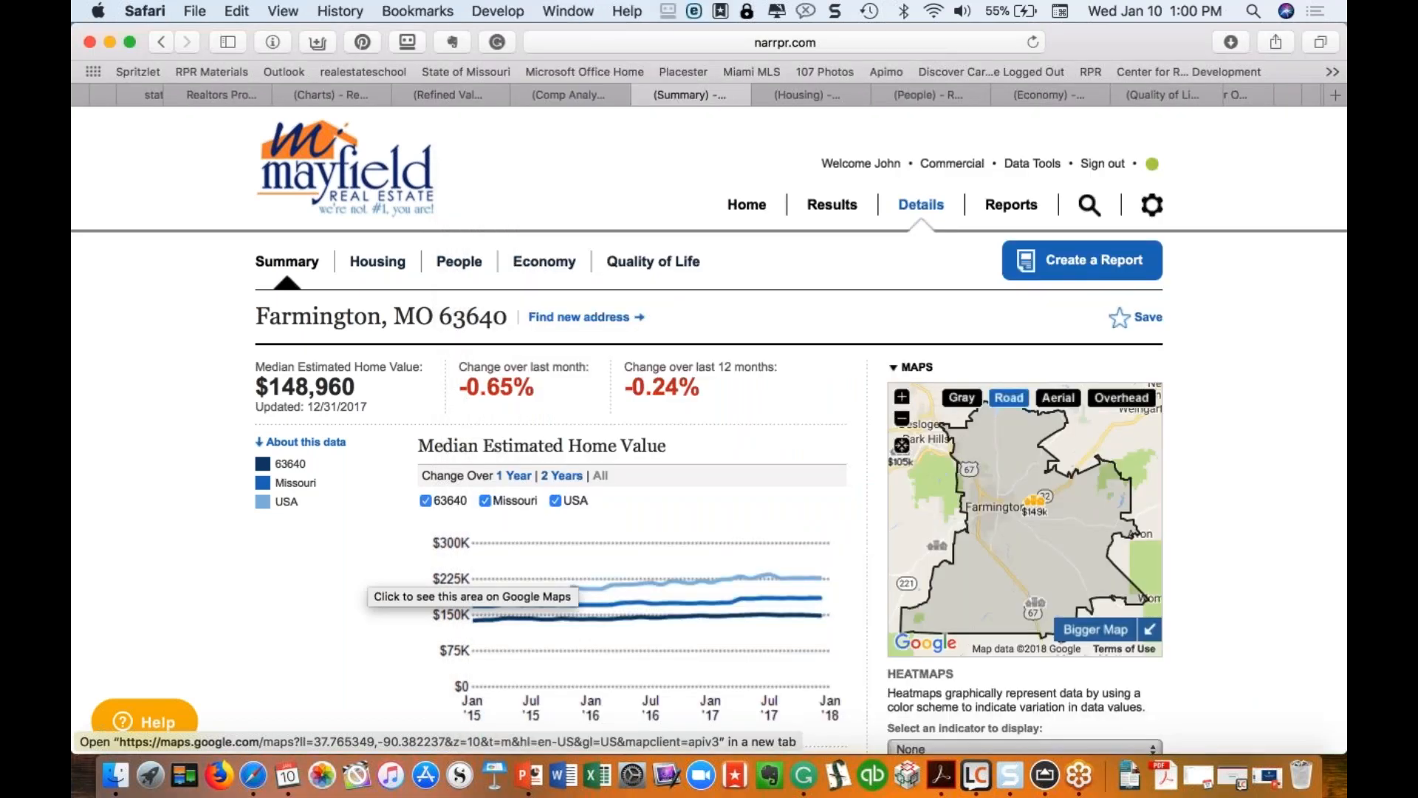
# Step: Switch to the Farmington Quality of Life page and scroll through its charts
pyautogui.scroll(-10, 419, 498)
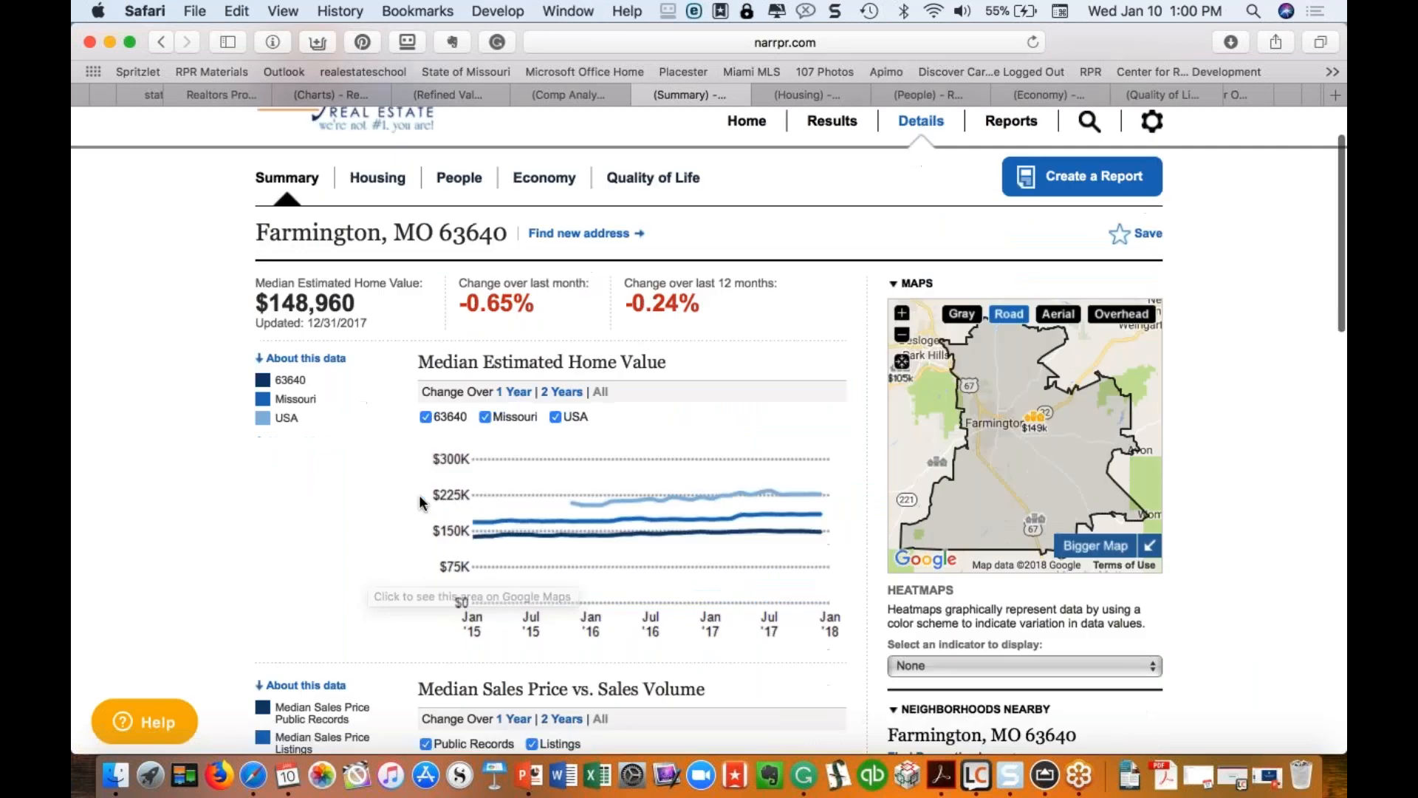
pyautogui.scroll(-5, 419, 501)
pyautogui.scroll(20, 419, 501)
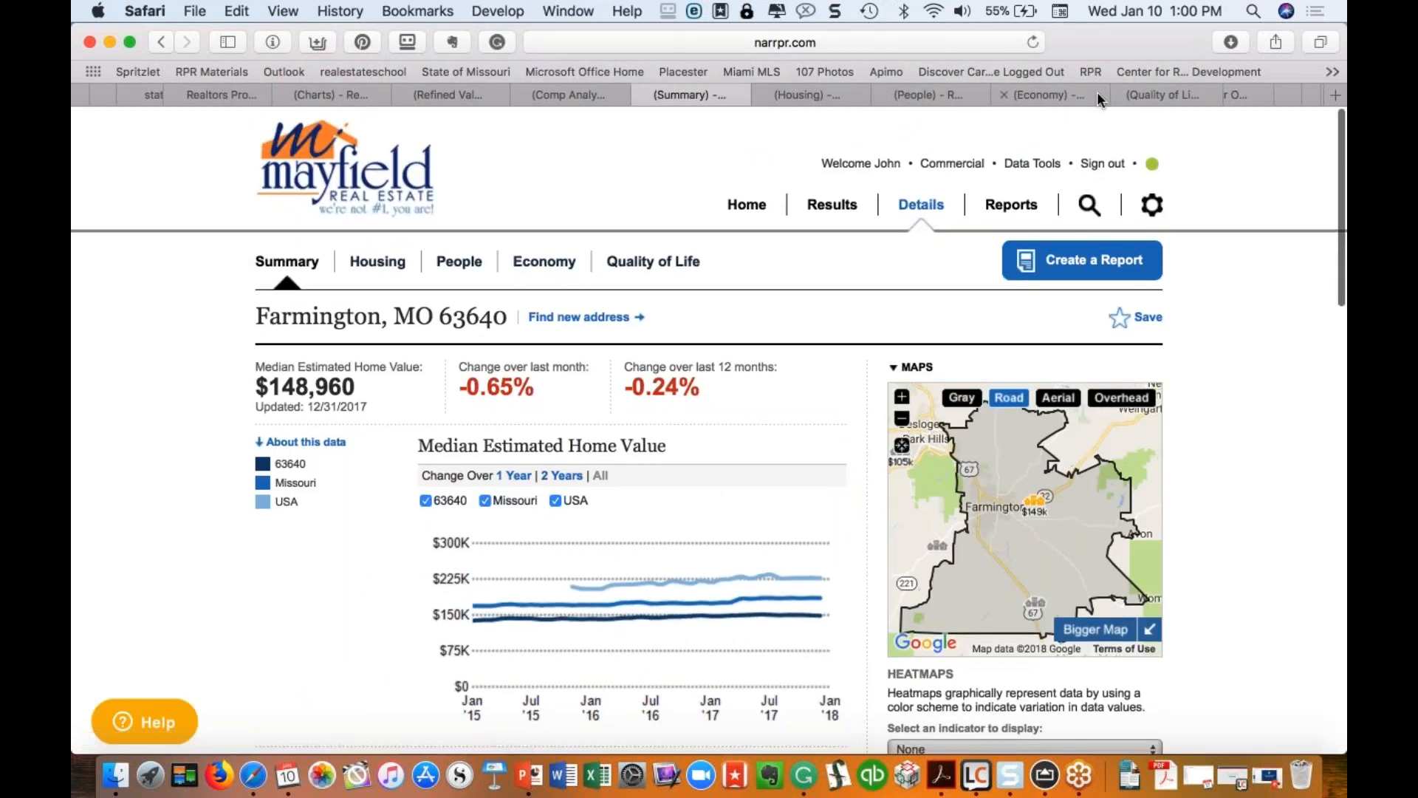
pyautogui.click(1151, 94)
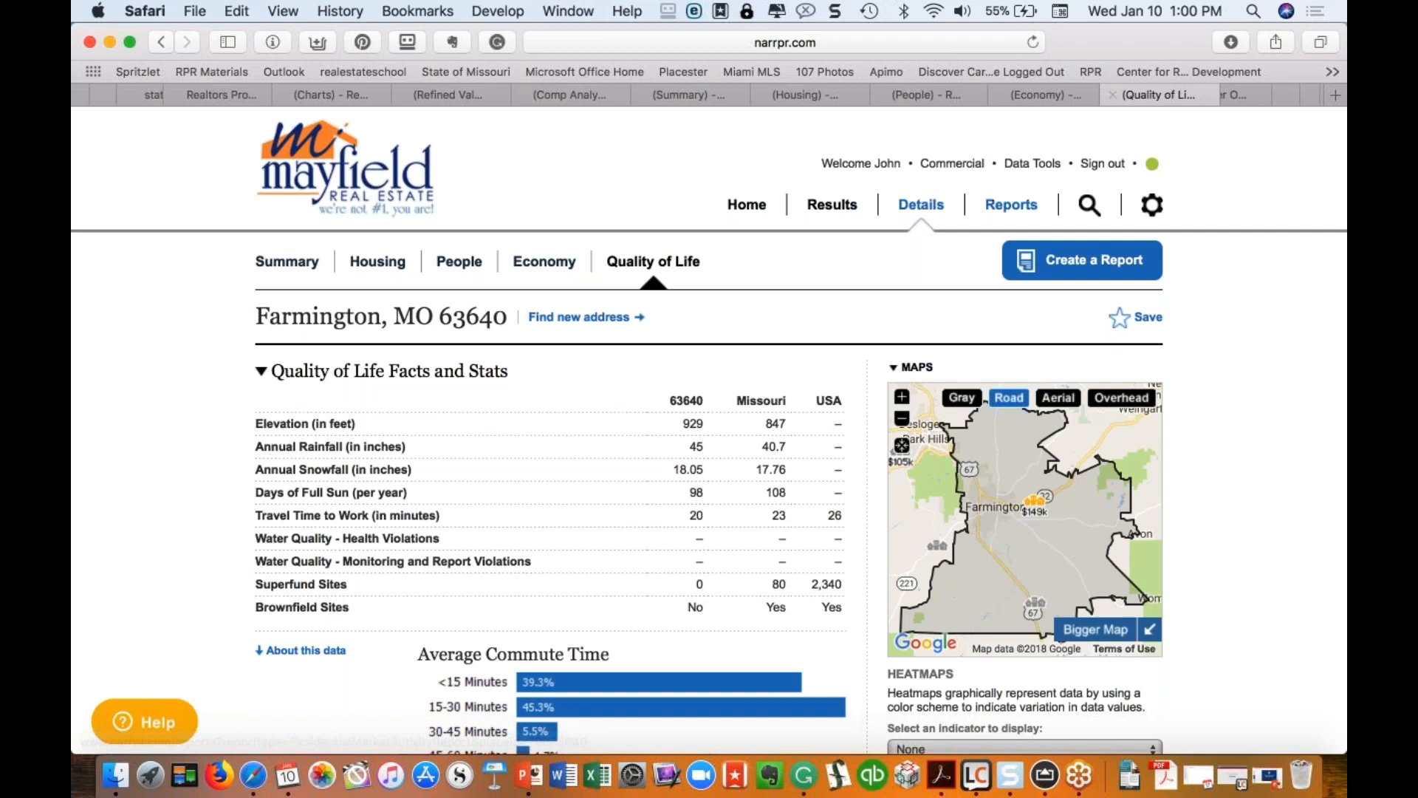
pyautogui.scroll(-5, 644, 448)
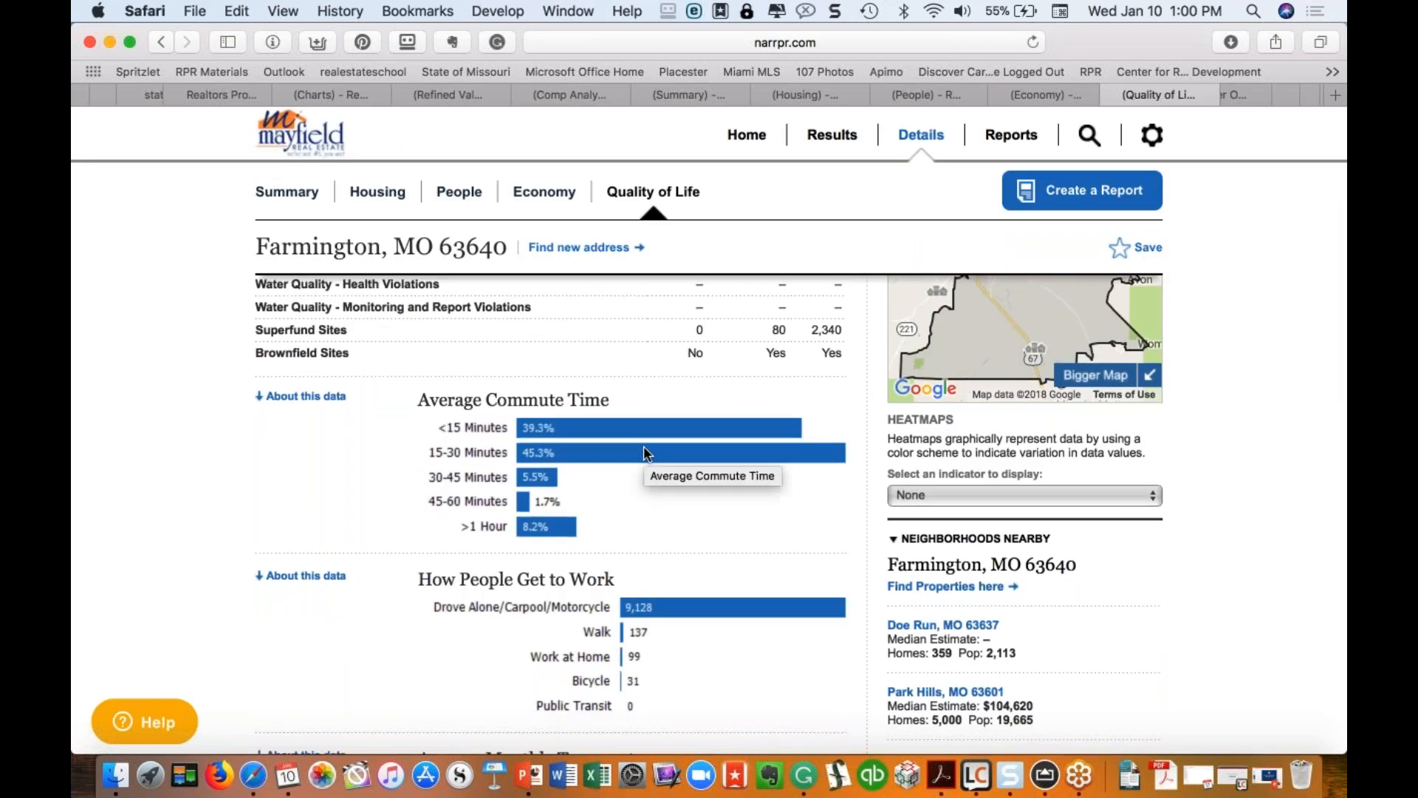
pyautogui.scroll(-4, 644, 452)
pyautogui.scroll(-2, 644, 452)
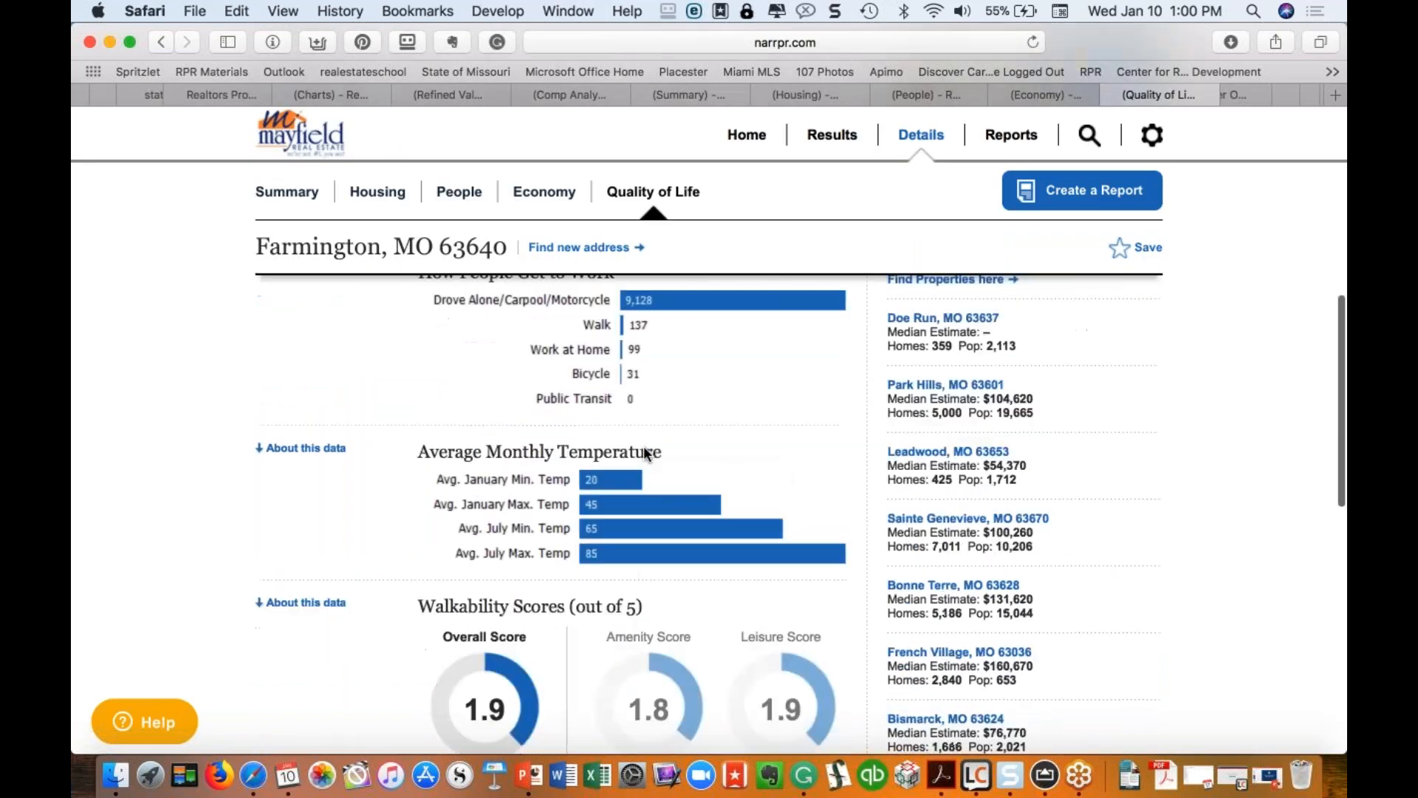
# Step: Move on to the rebac.net 'So You Want to Buy a Home?' page
pyautogui.scroll(10, 645, 445)
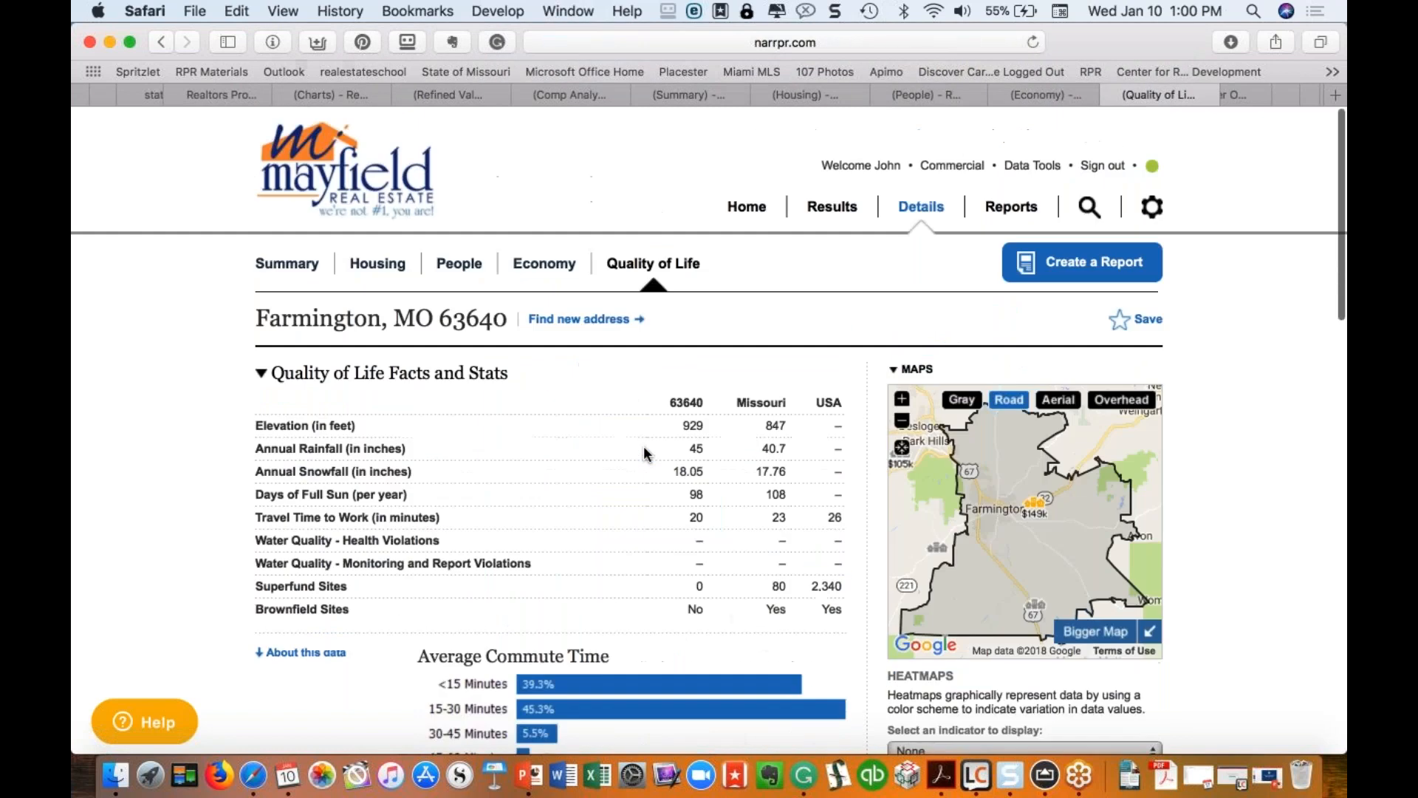
pyautogui.hscroll(5, 1235, 92)
pyautogui.click(763, 97)
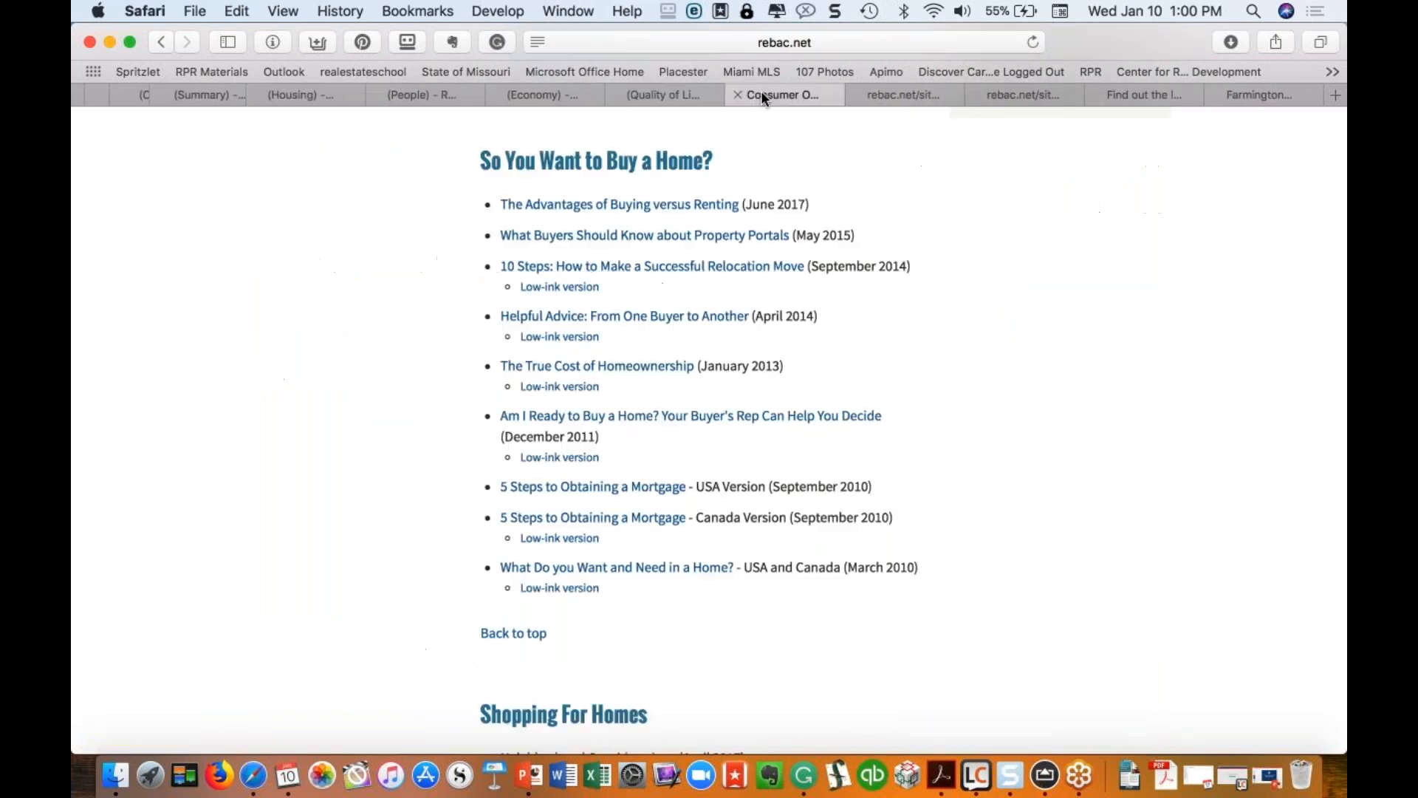
# Step: Go from Quality of Life to RPR Home and follow the footer's Blog link
pyautogui.click(677, 91)
pyautogui.click(749, 207)
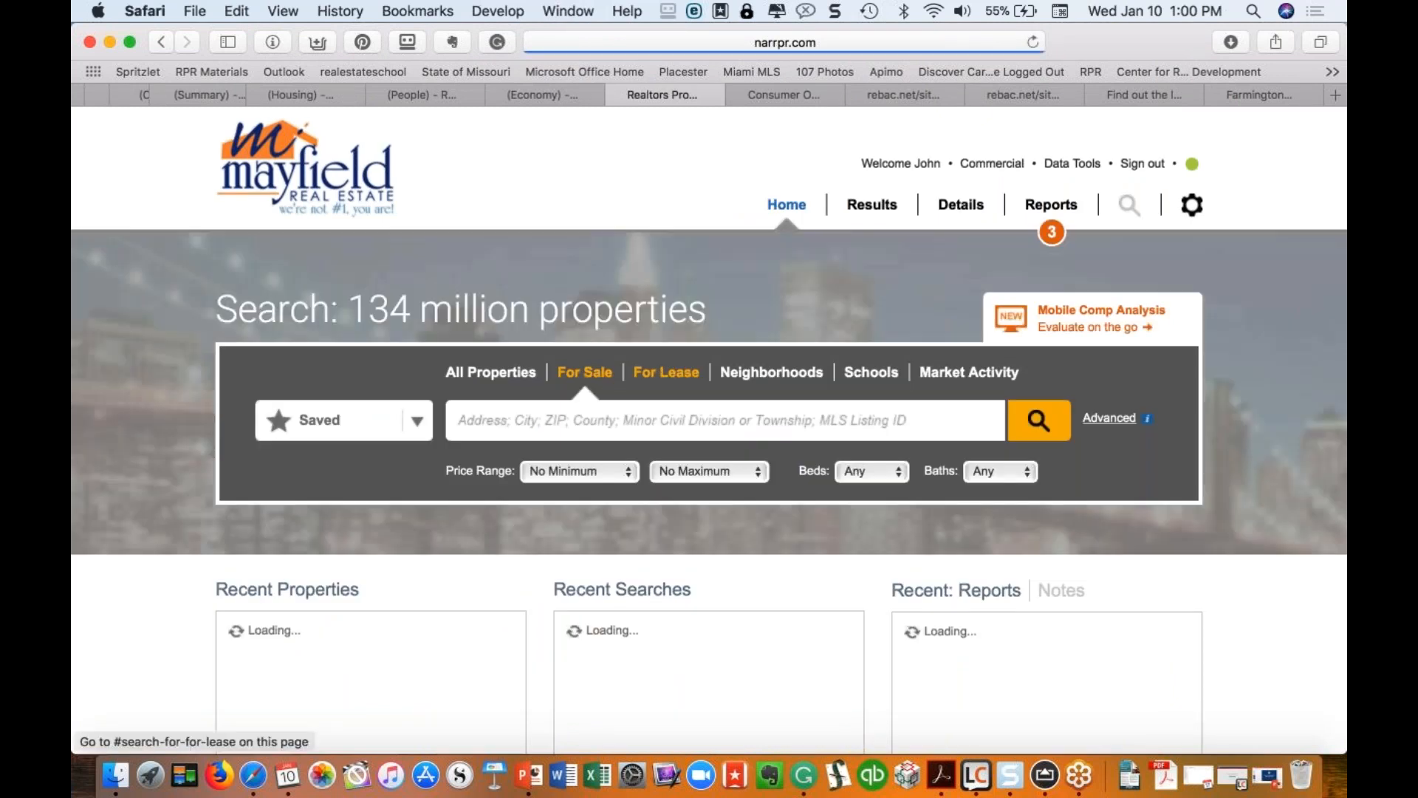
pyautogui.scroll(-10, 730, 340)
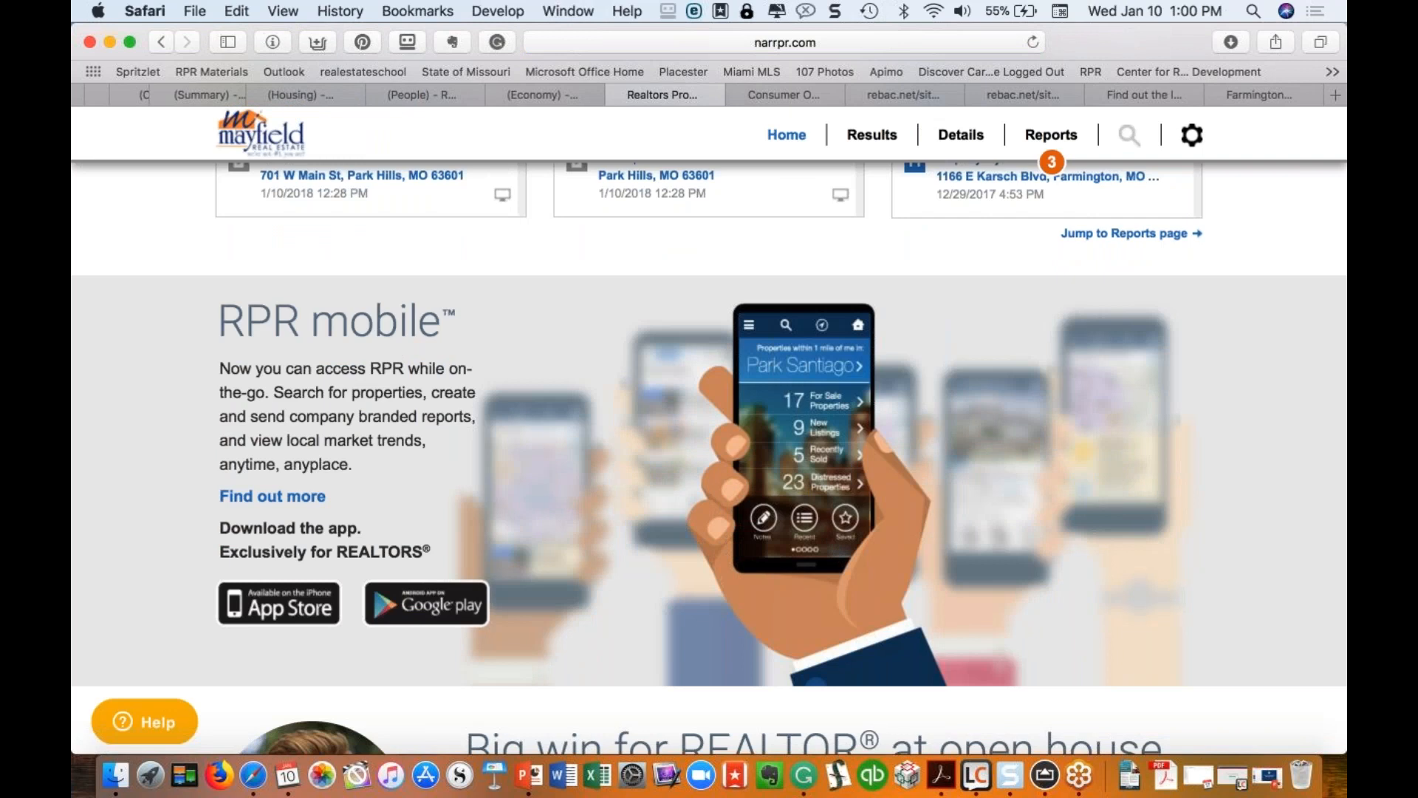
pyautogui.scroll(-4, 709, 458)
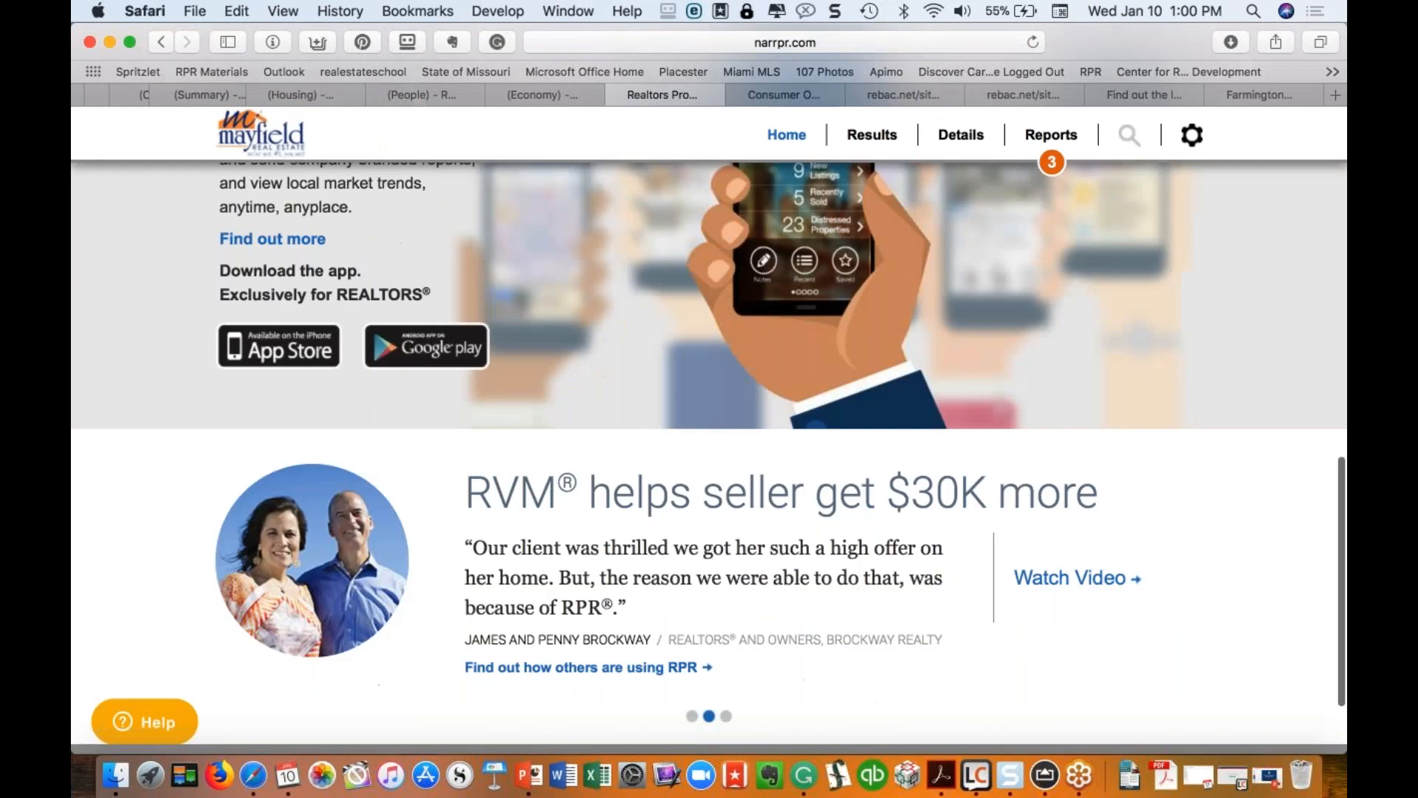
pyautogui.scroll(-2, 434, 650)
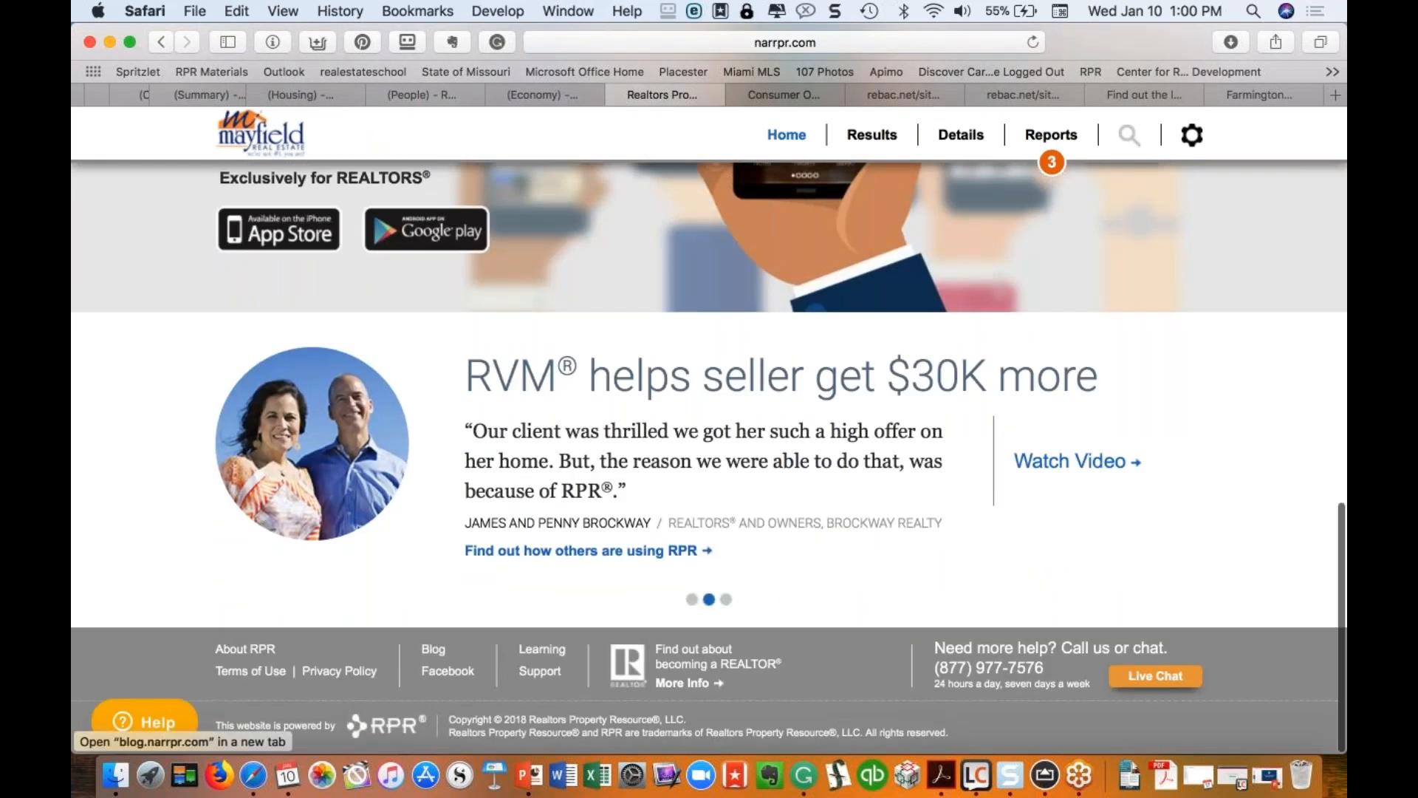
pyautogui.click(434, 651)
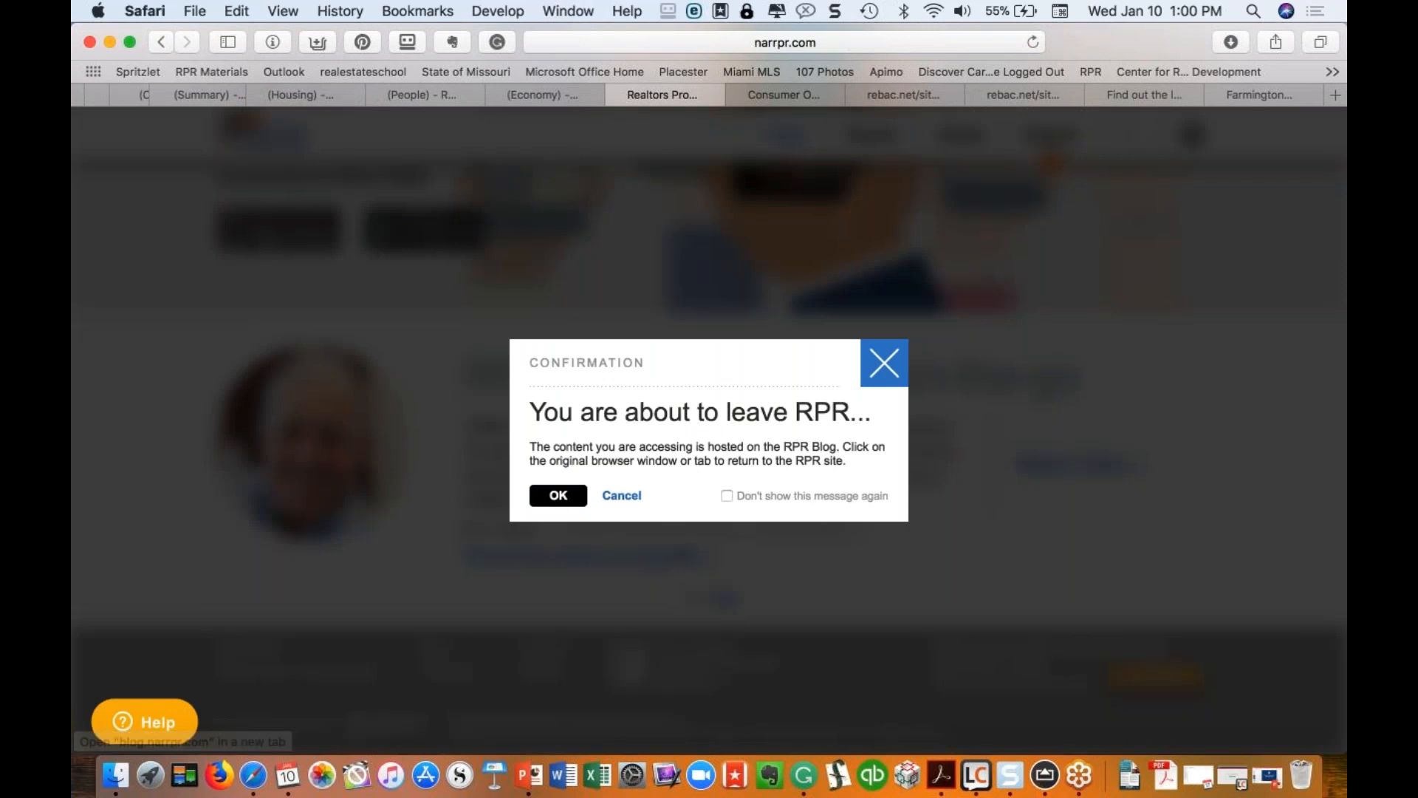
# Step: Confirm leaving for the RPR Blog, browse its Industry Segments and Resources menus, then return to RPR Home
pyautogui.click(554, 498)
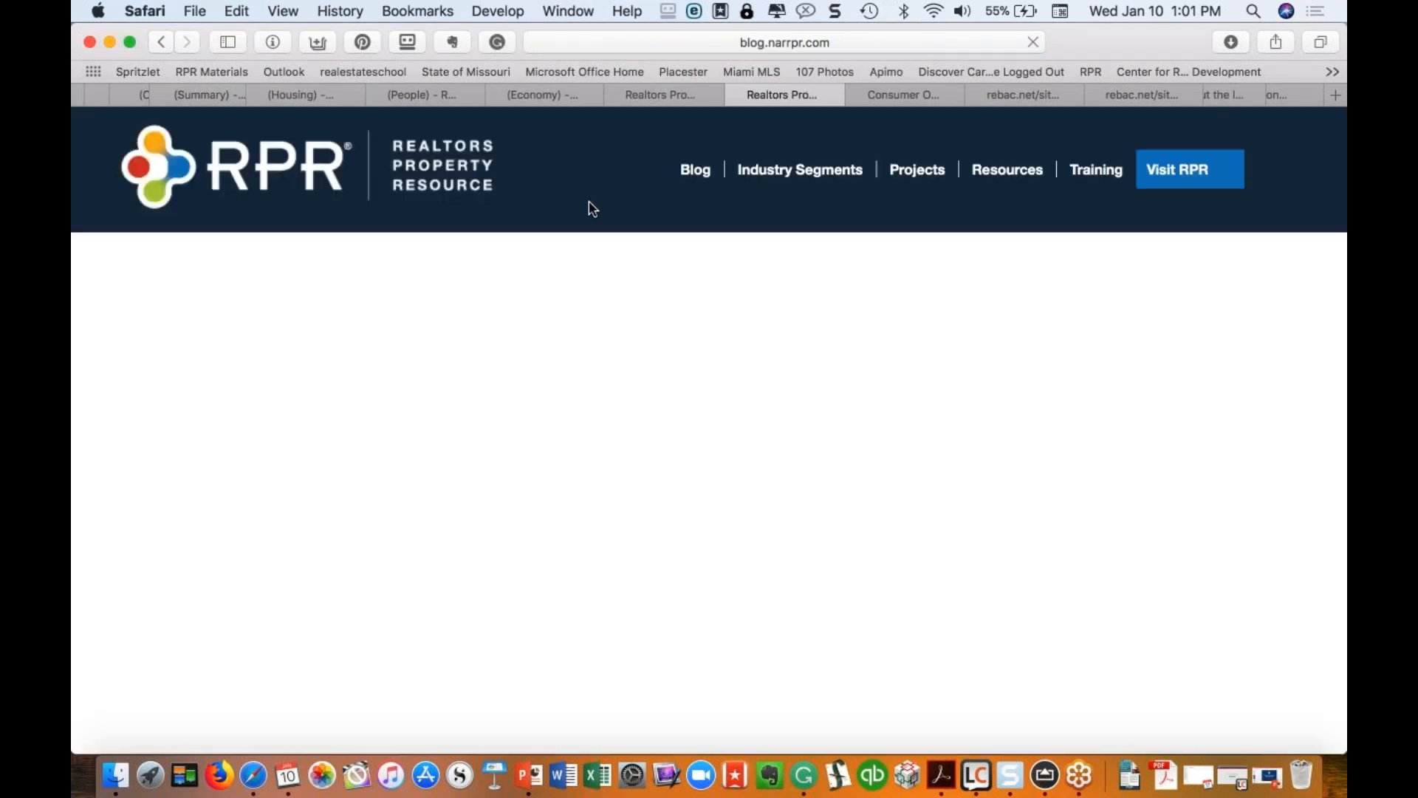
pyautogui.moveTo(792, 178)
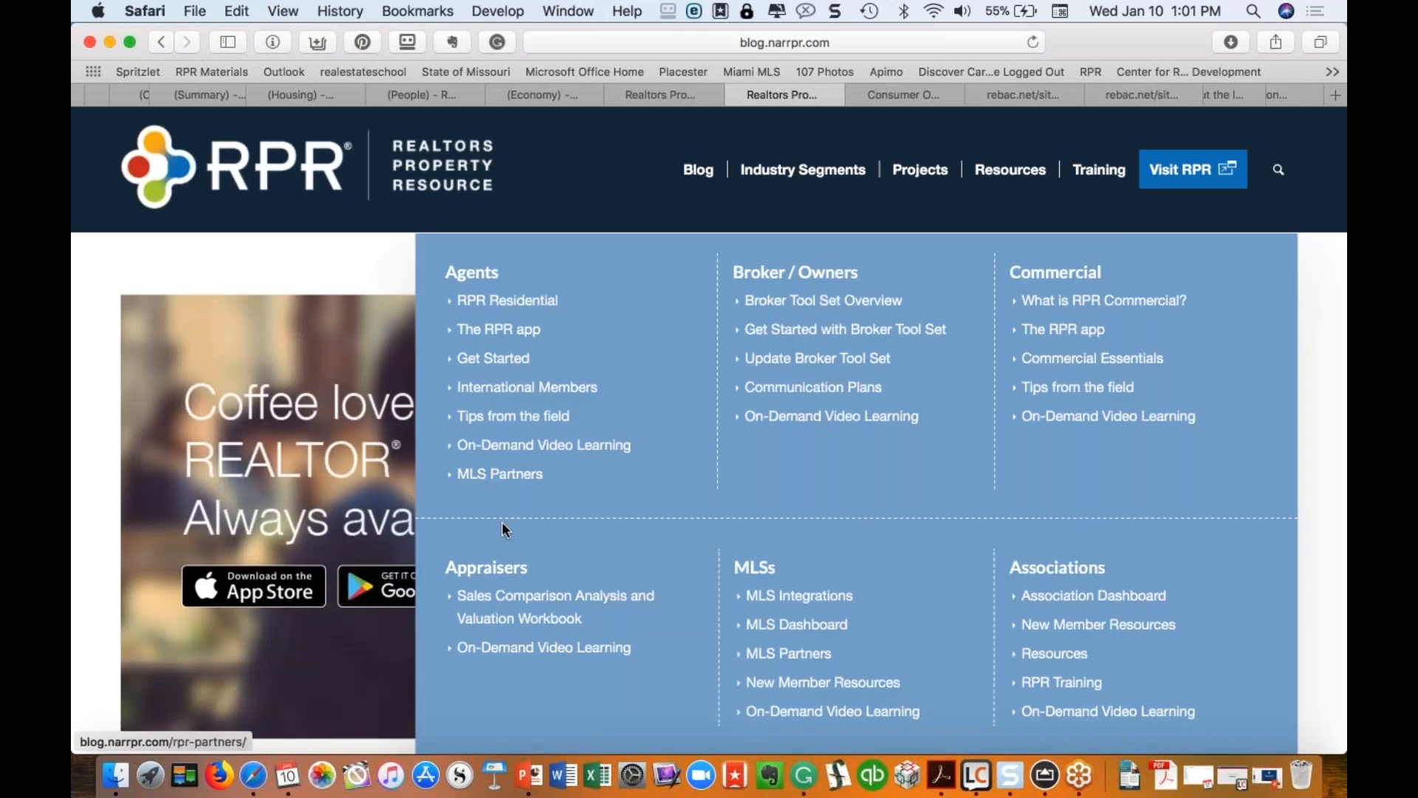
pyautogui.moveTo(1010, 174)
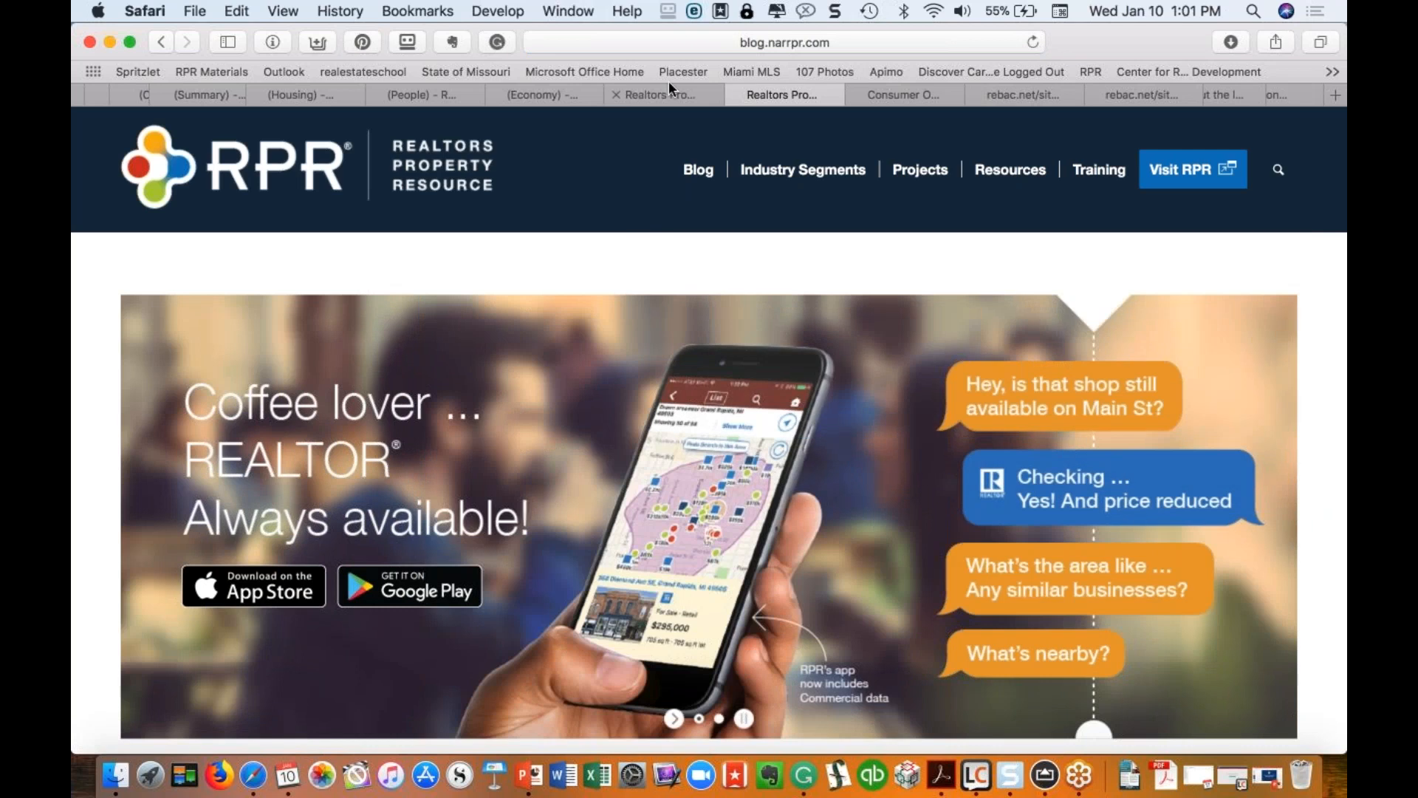
pyautogui.click(649, 95)
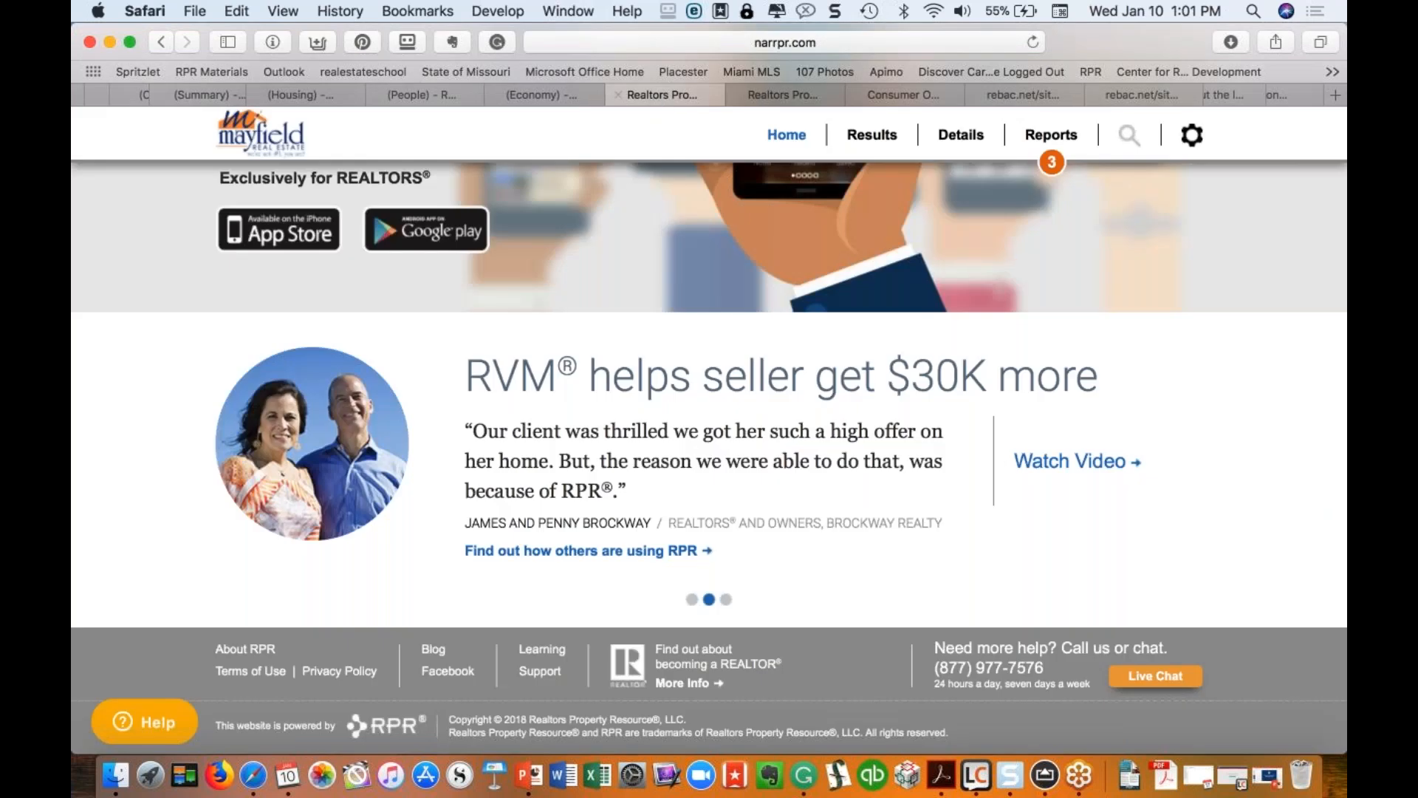
# Step: Load the Business Tech Guy website (businesstechguy.com) in Safari
pyautogui.press('super+l')
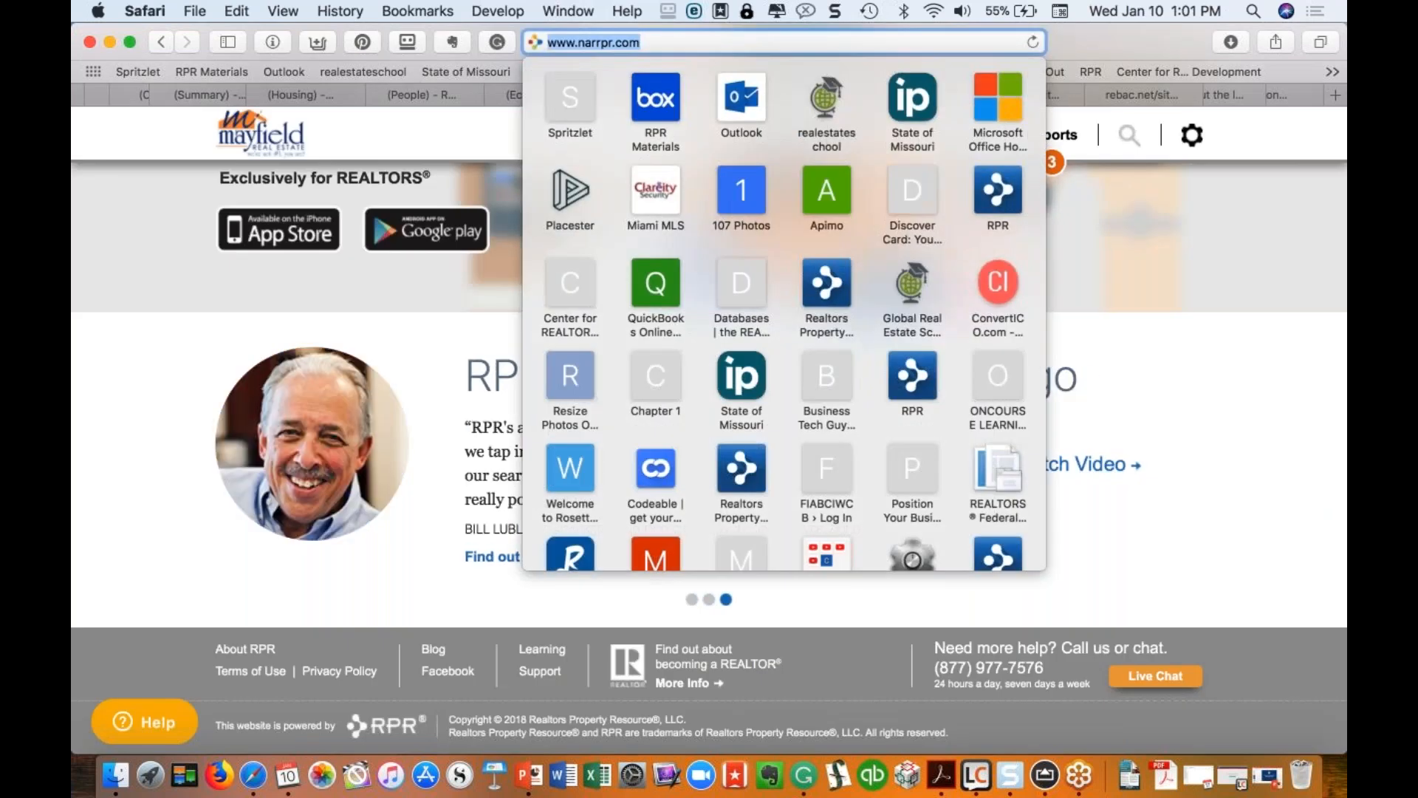
pyautogui.write('www.')
pyautogui.press('Return')
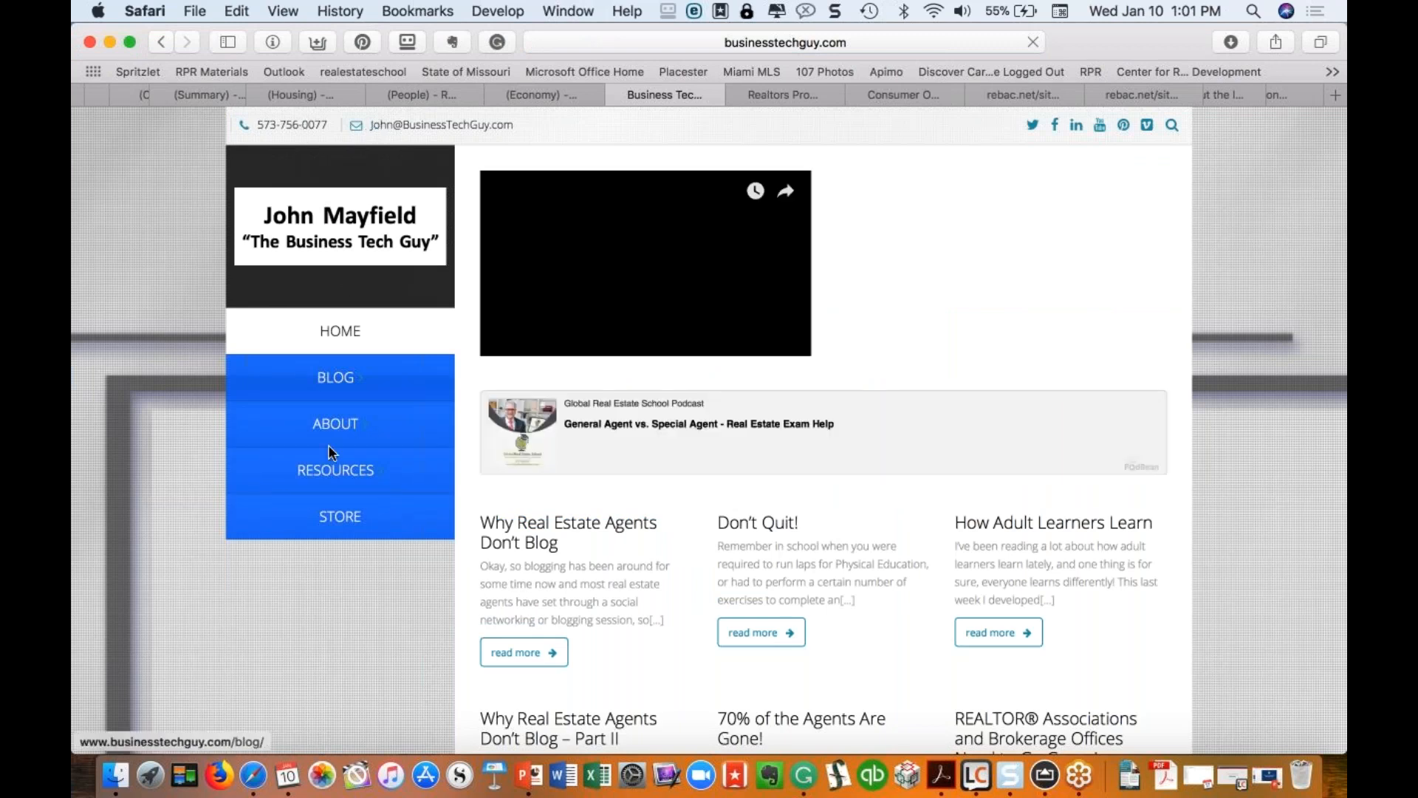
# Step: Open the site's Resources > RPR webinar page, then return to the Farmington economy stats
pyautogui.moveTo(384, 468)
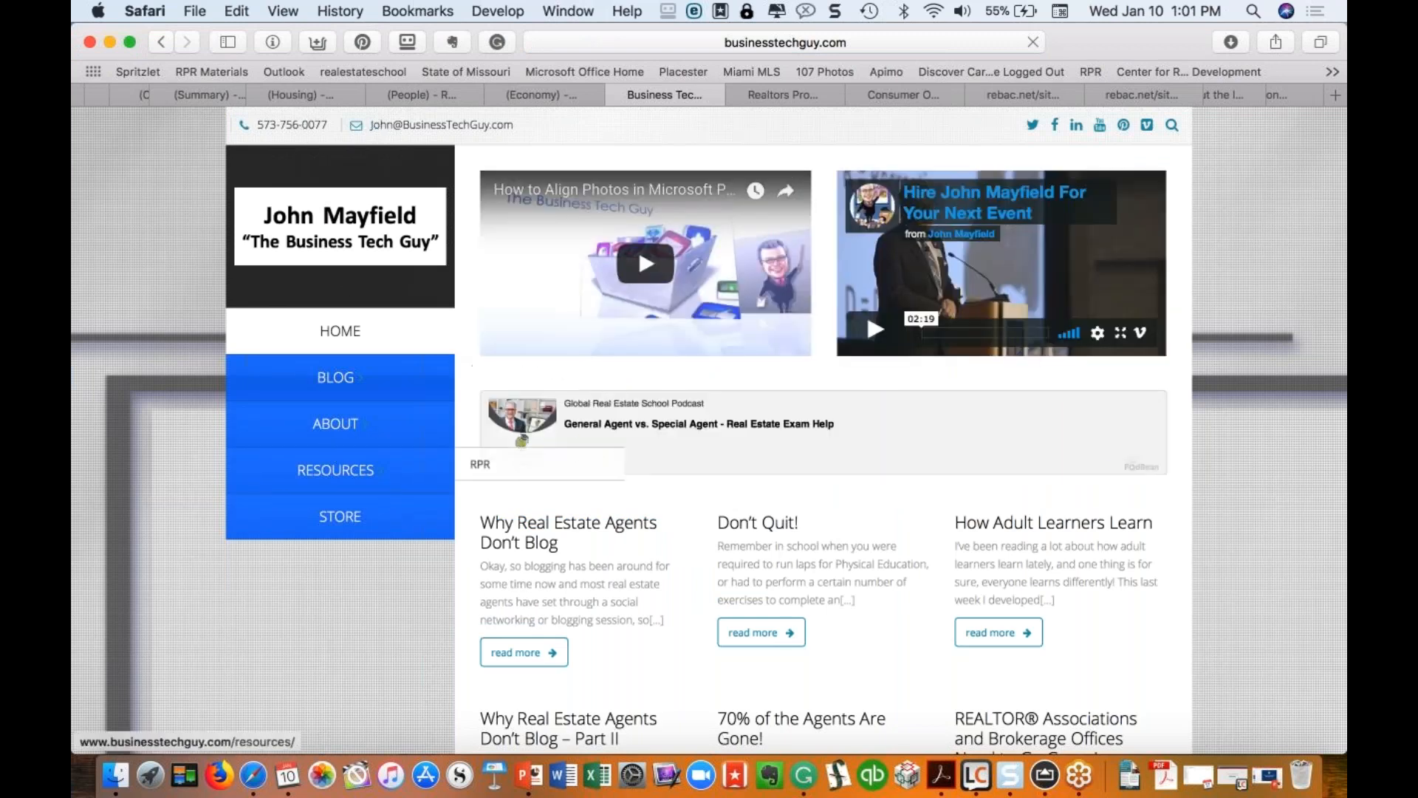
pyautogui.click(499, 464)
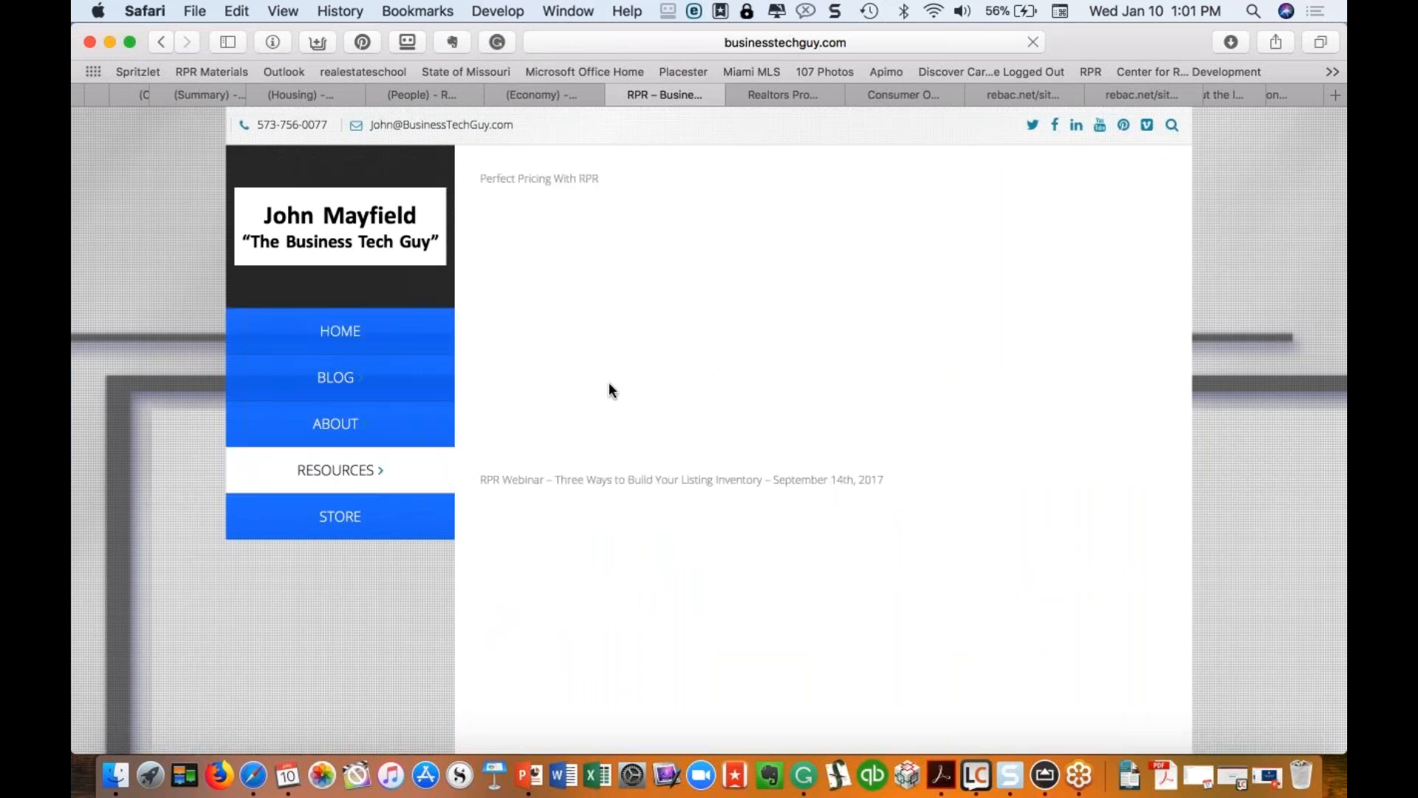
pyautogui.scroll(-3, 614, 363)
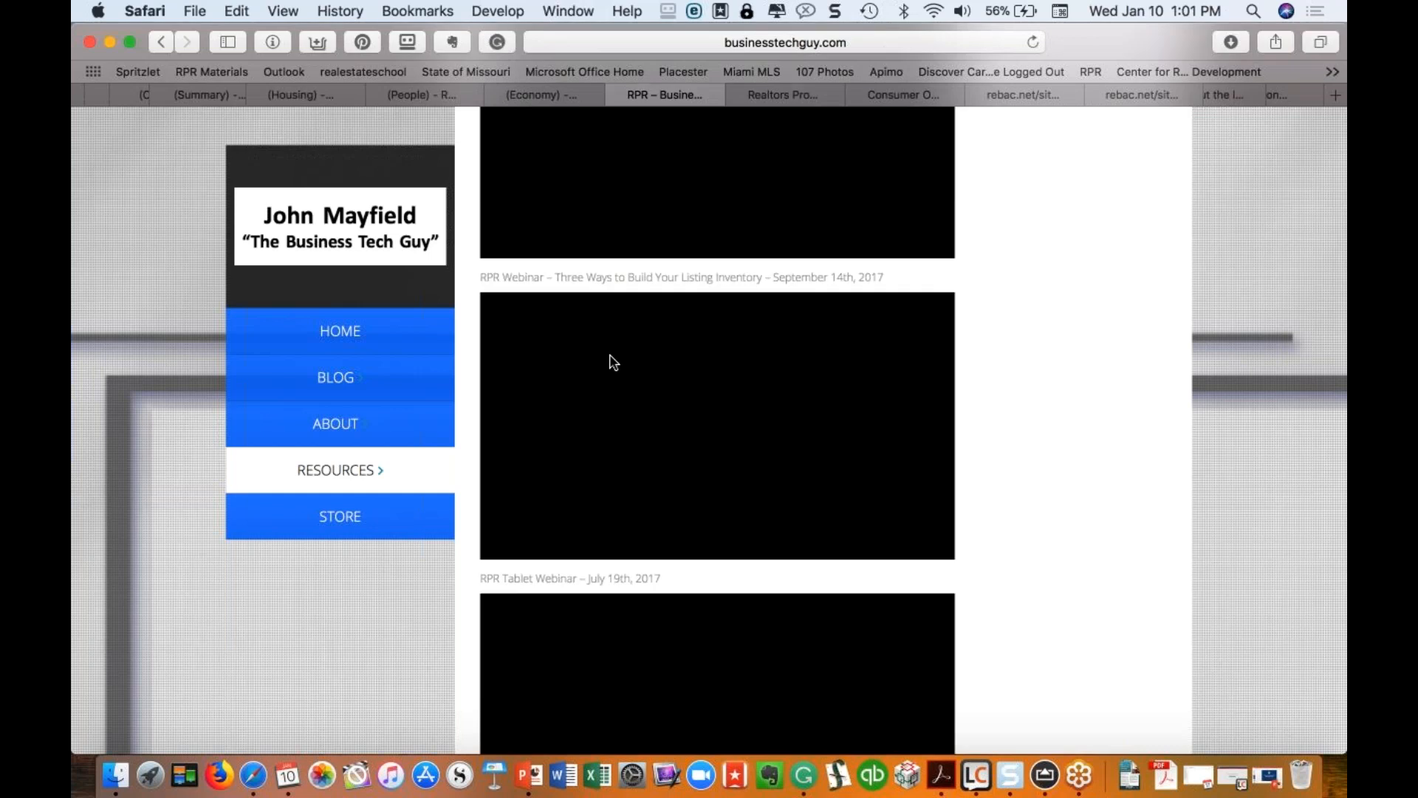
pyautogui.scroll(3, 614, 362)
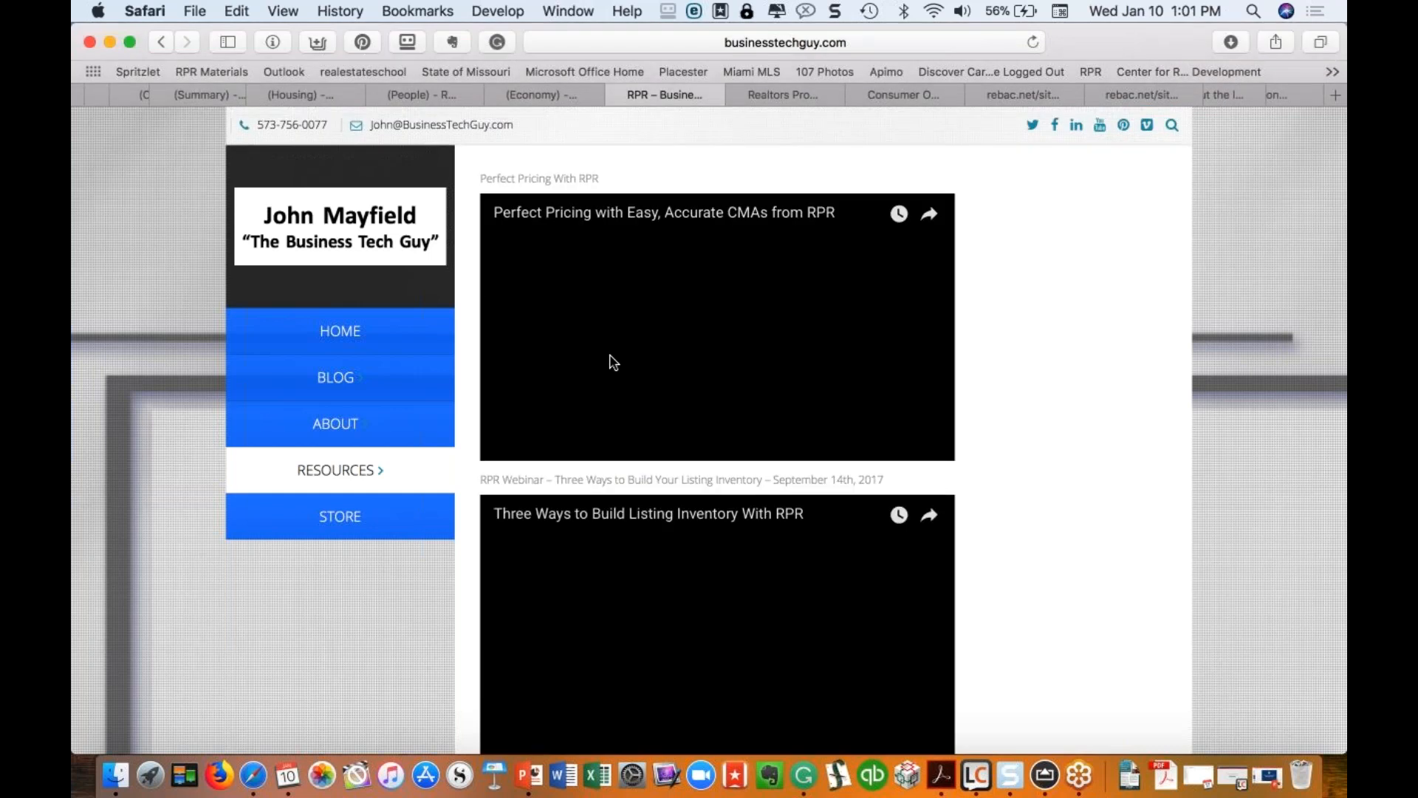
pyautogui.click(565, 96)
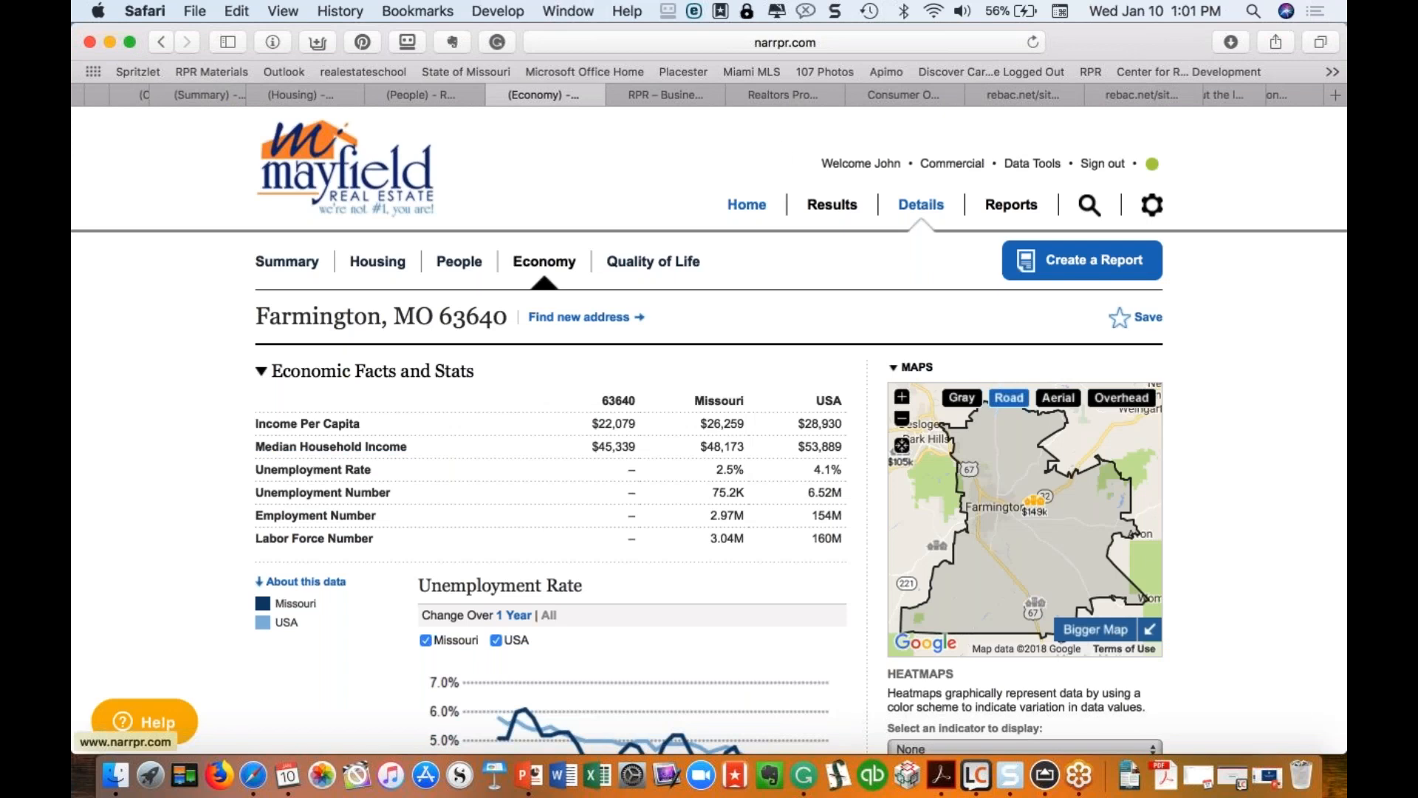
pyautogui.click(747, 205)
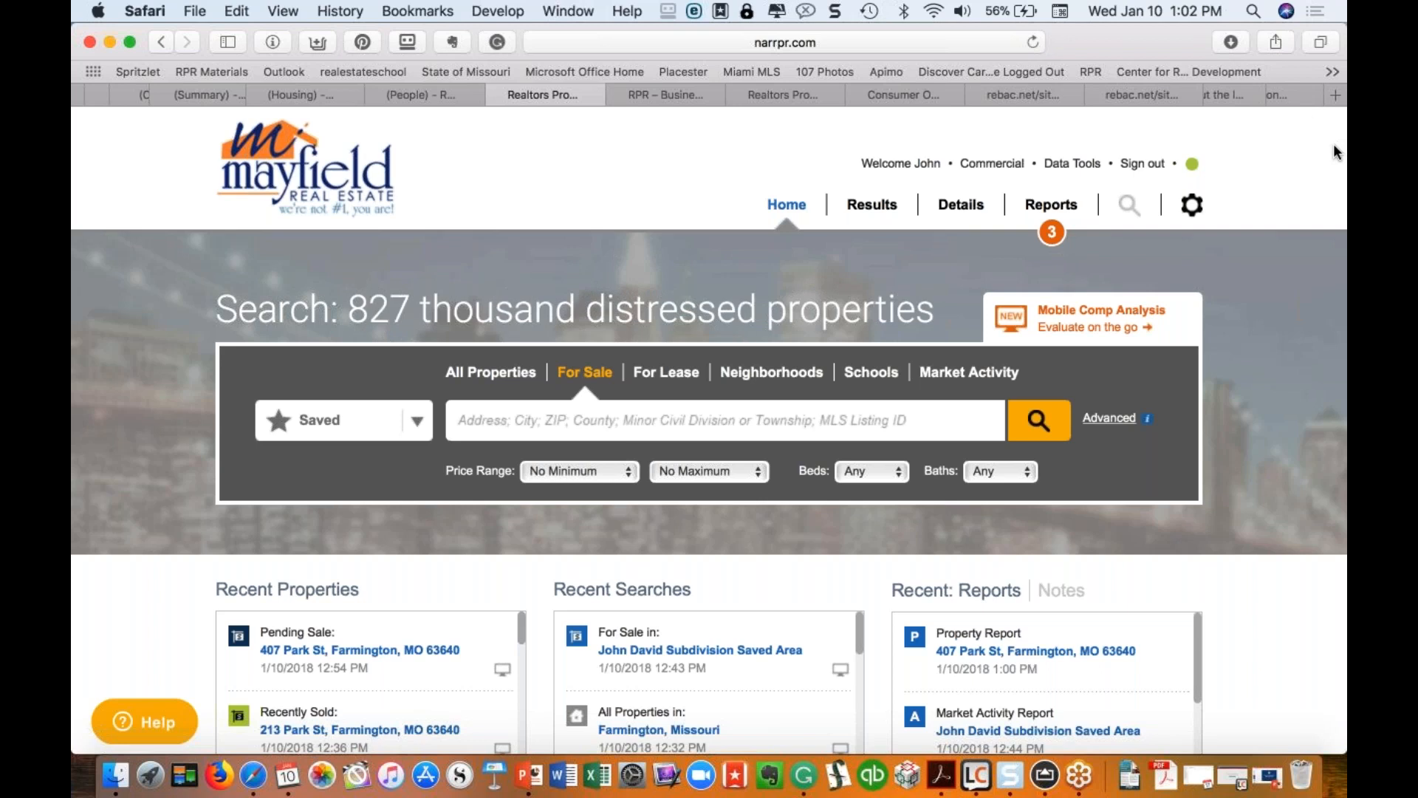
pyautogui.click(1327, 116)
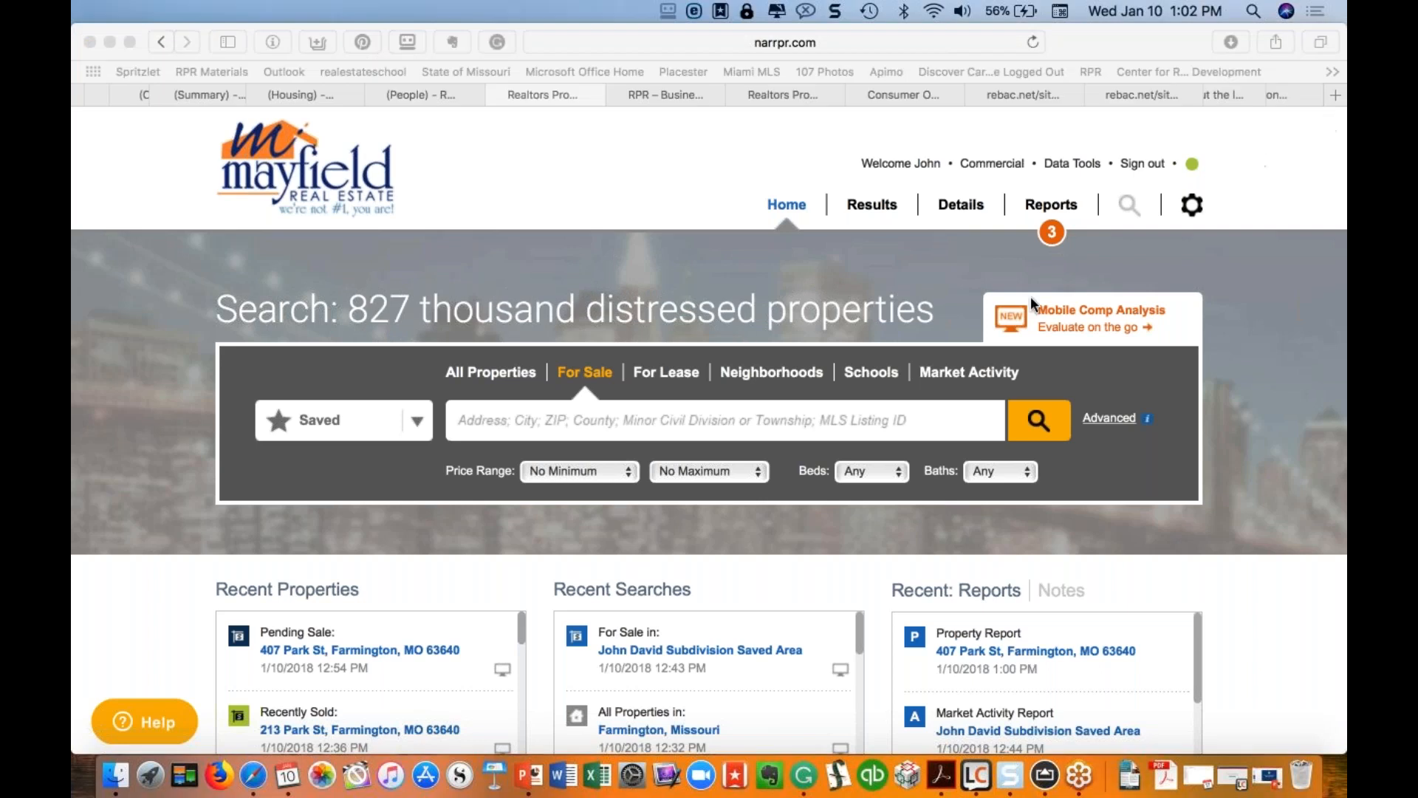